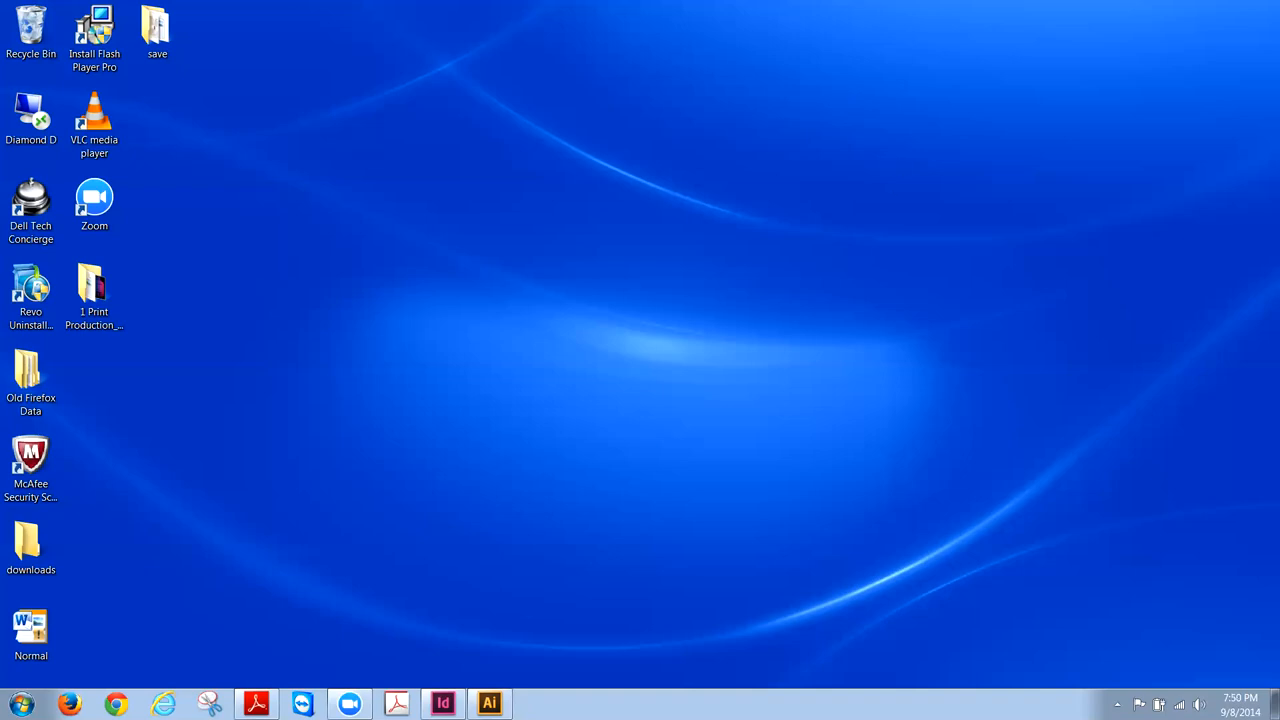
# - Restore the Illustrator window showing aqua_logo_broch_START.ai and shift it slightly left
pyautogui.click(489, 704)
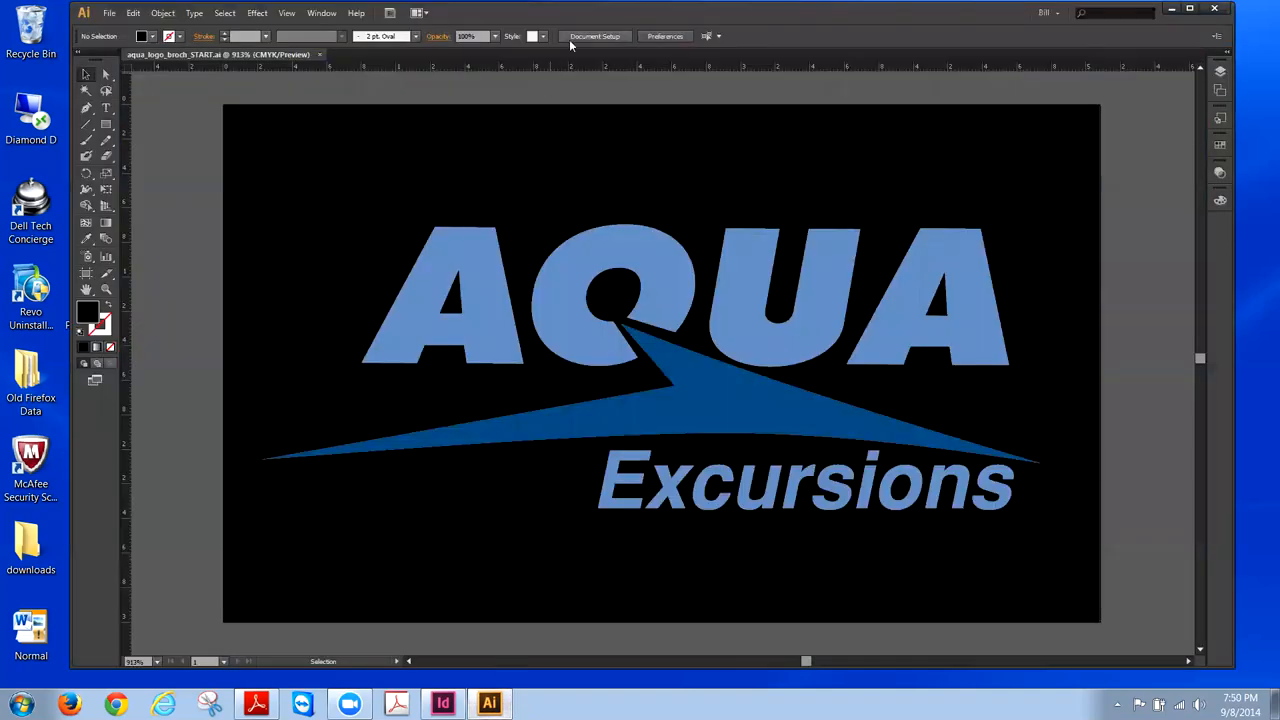
pyautogui.moveTo(520, 36); pyautogui.dragTo(474, 40)
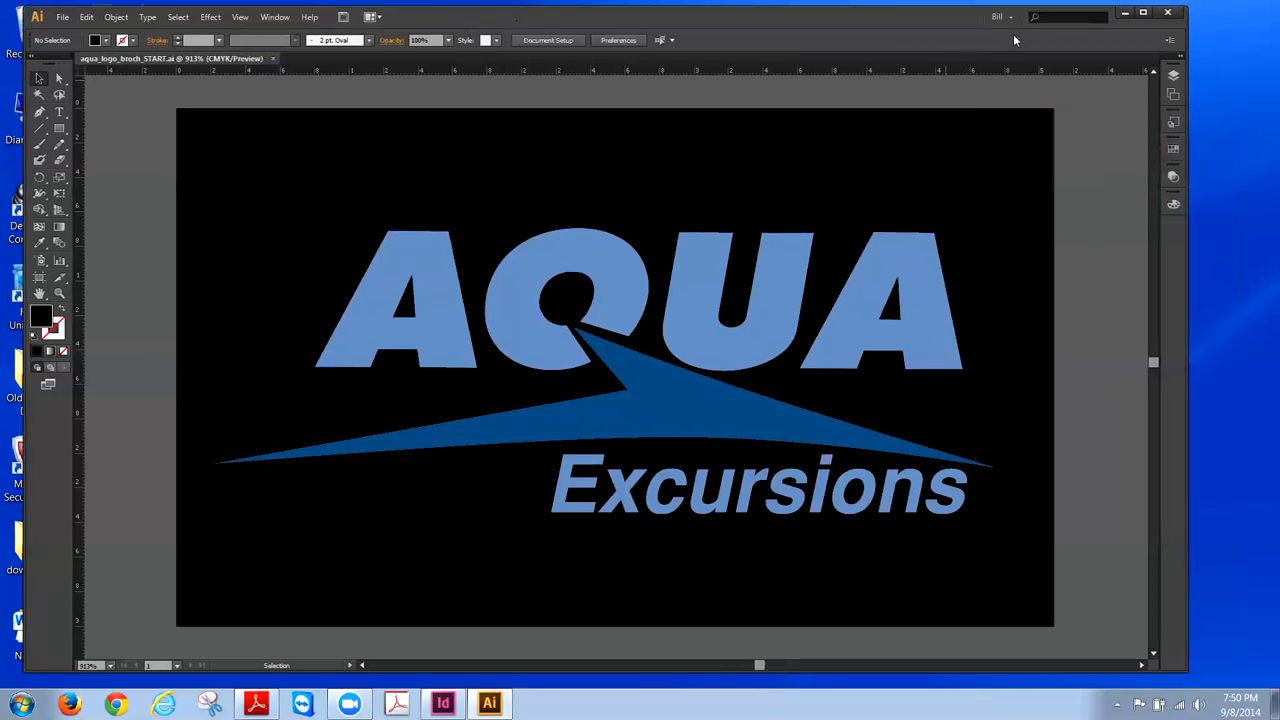
# - Hide Layer 2's black background, collapse the Layers panel, and show the Swatches panel
pyautogui.click(1172, 78)
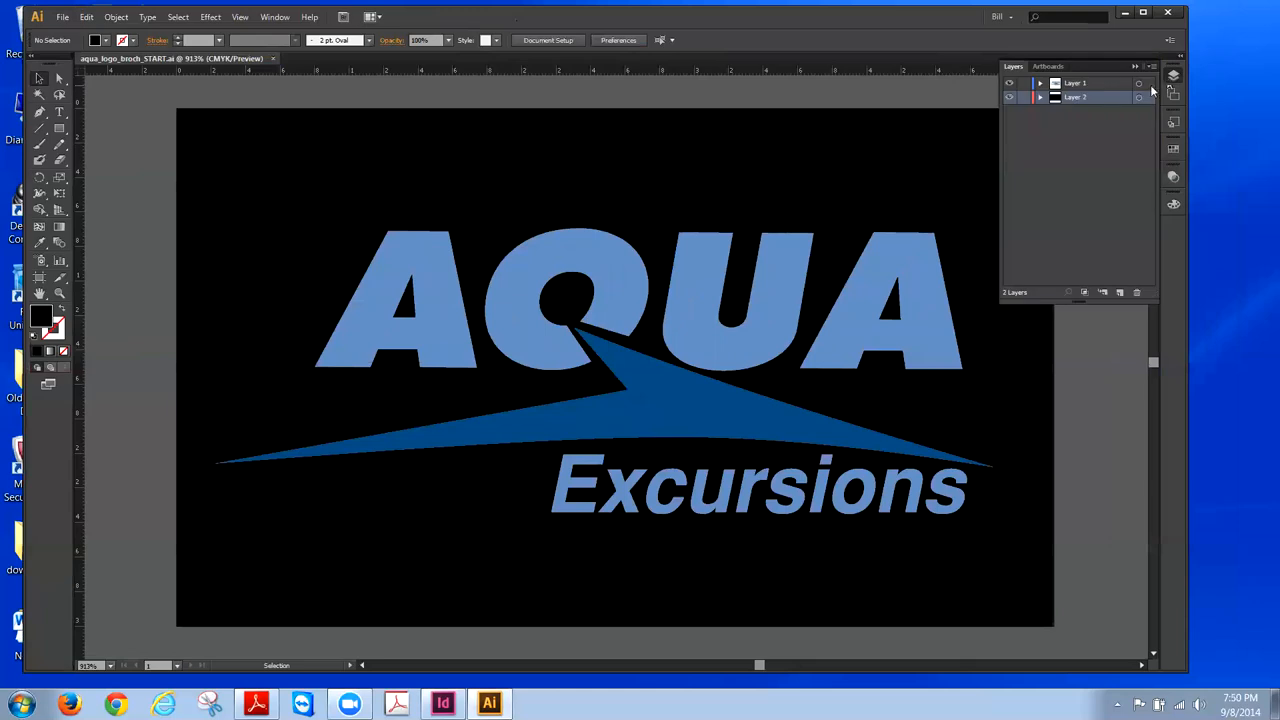
pyautogui.click(1009, 97)
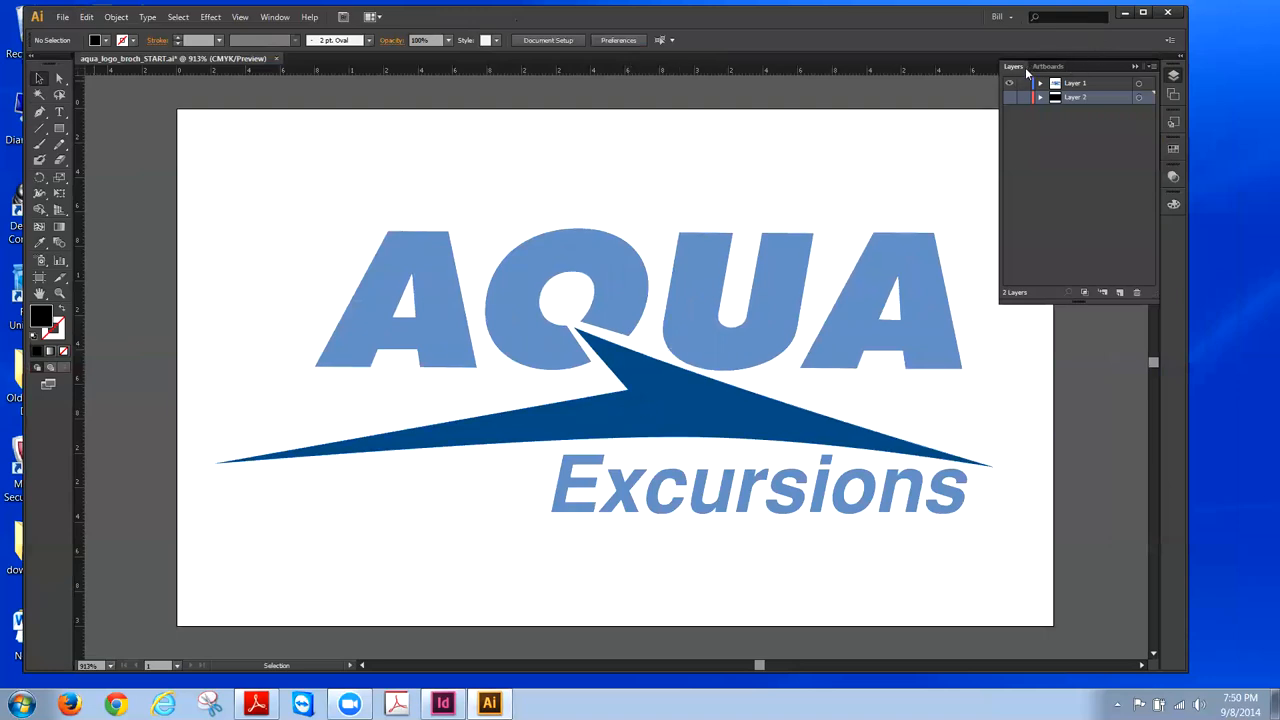
pyautogui.click(1134, 66)
pyautogui.click(1174, 150)
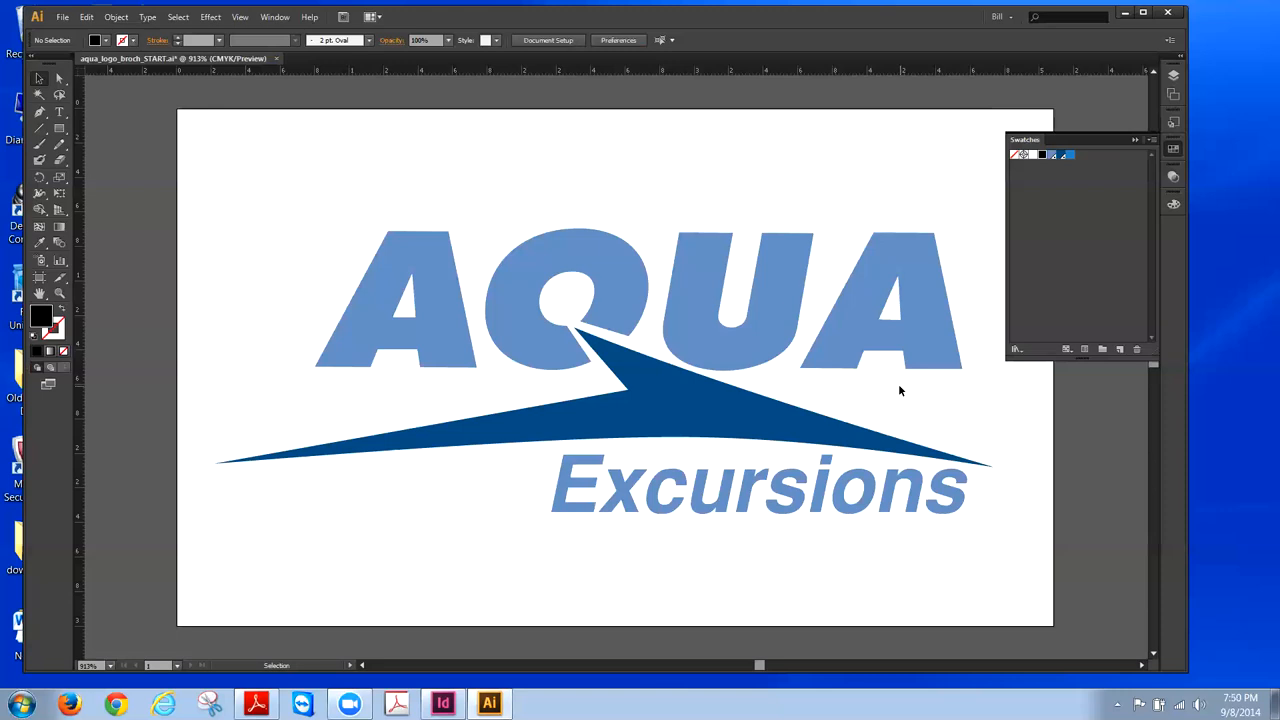
# - Select the AQUA compound path with the Selection tool
pyautogui.click(914, 294)
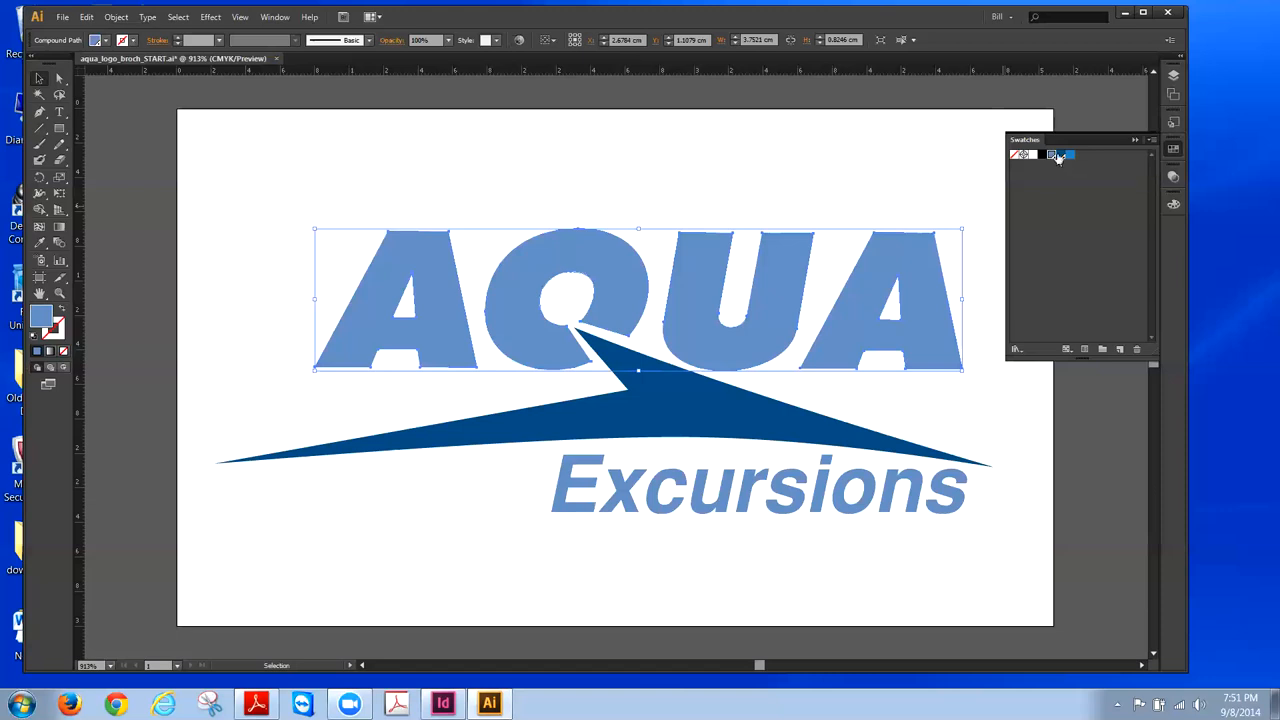
# - Deselect, reselect, then deselect the AQUA lettering again
pyautogui.click(958, 204)
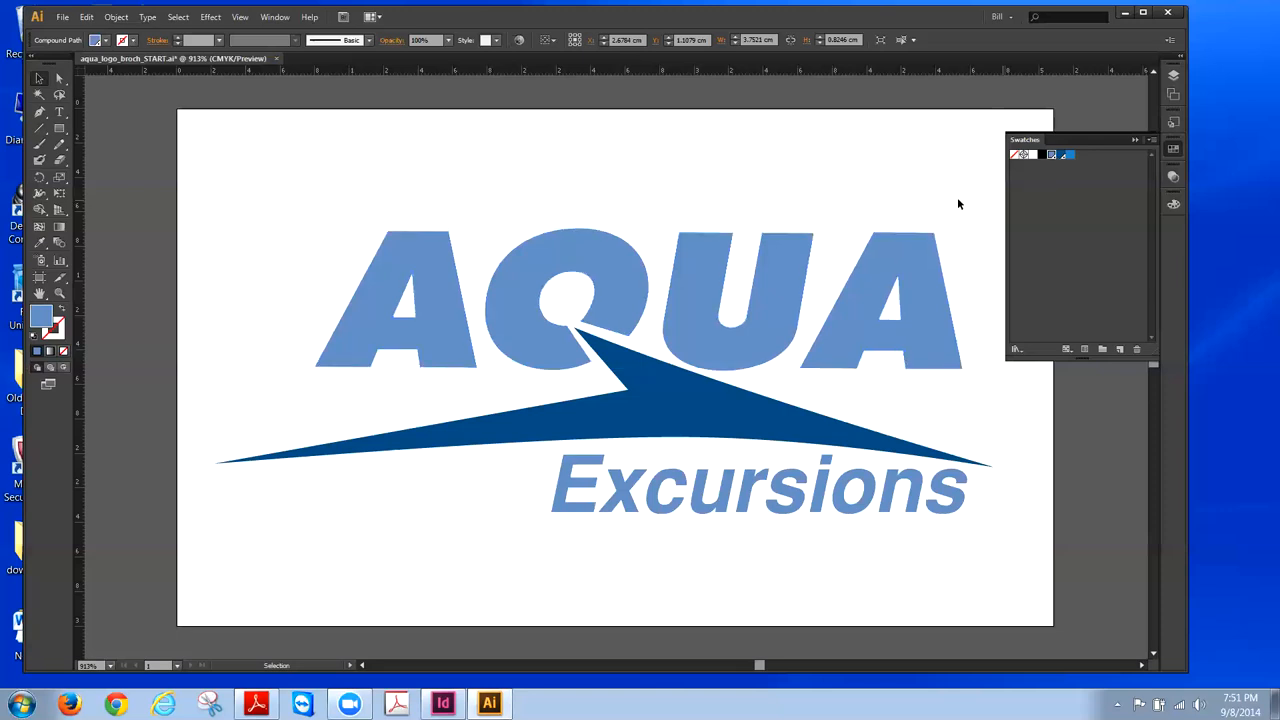
pyautogui.click(927, 246)
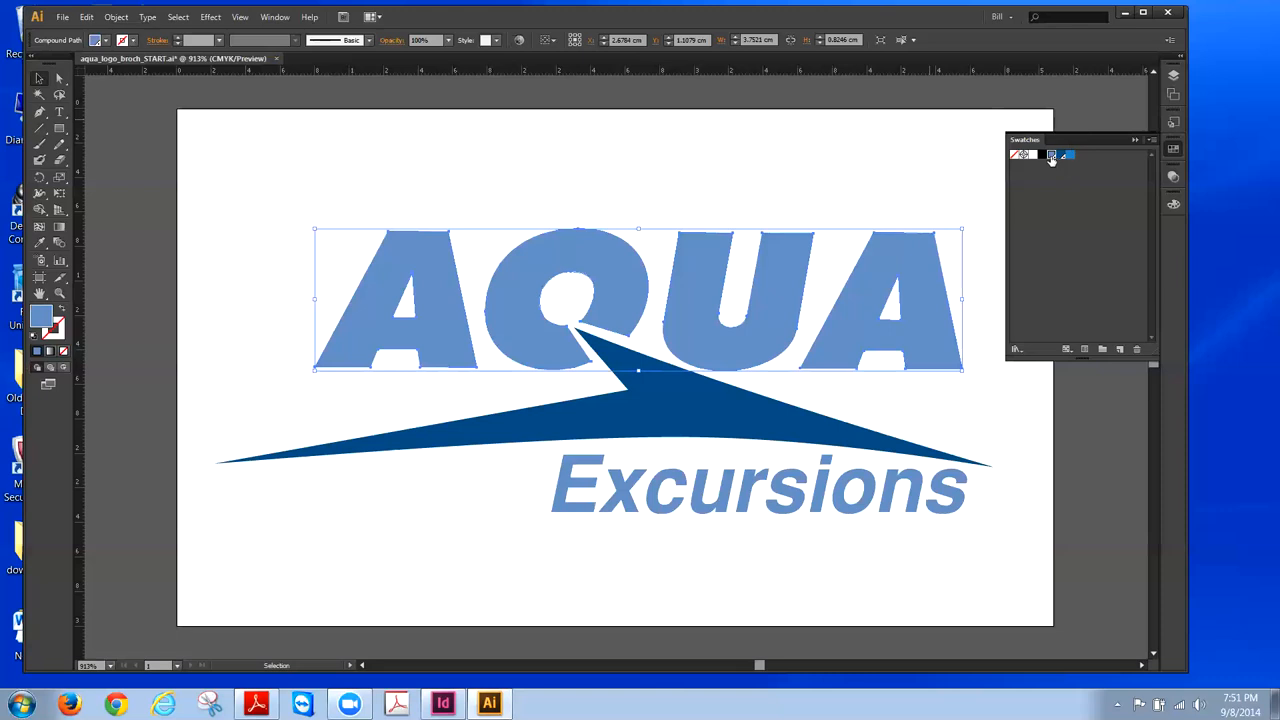
pyautogui.click(946, 184)
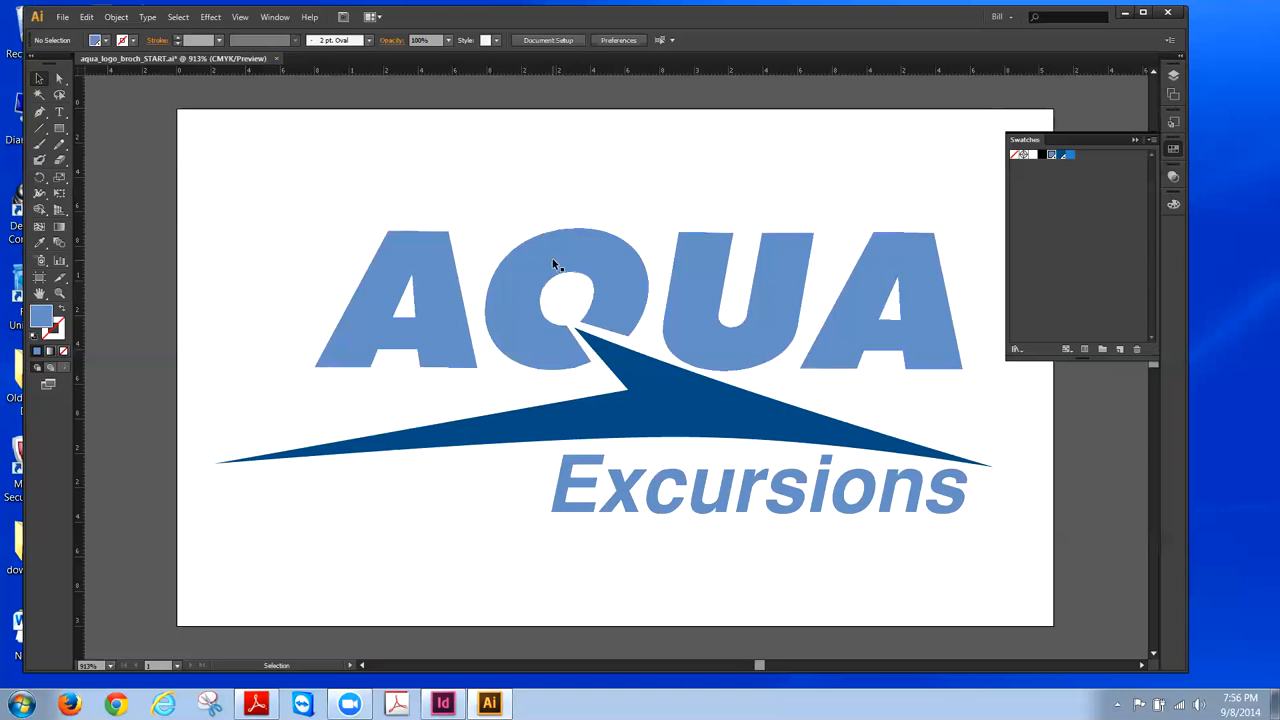
# - Start Save As and create and open a new Desktop folder named 'tonight'
pyautogui.click(64, 18)
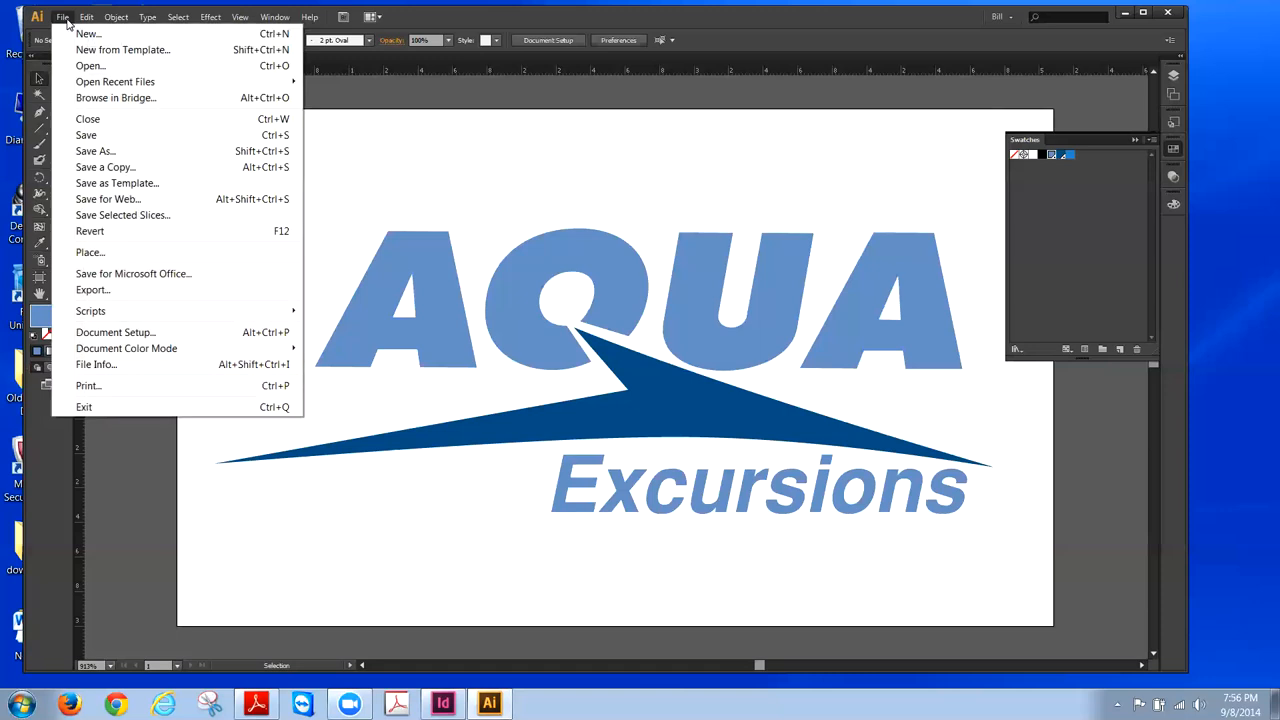
pyautogui.click(93, 153)
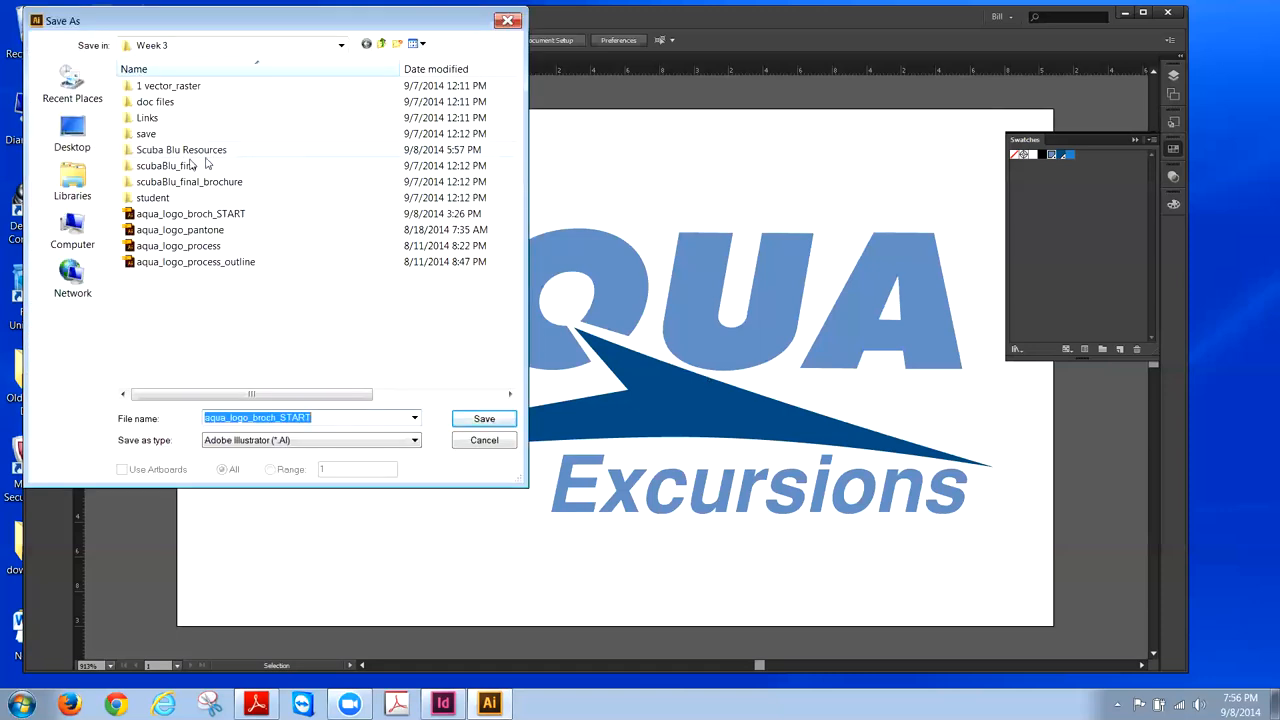
pyautogui.click(85, 135)
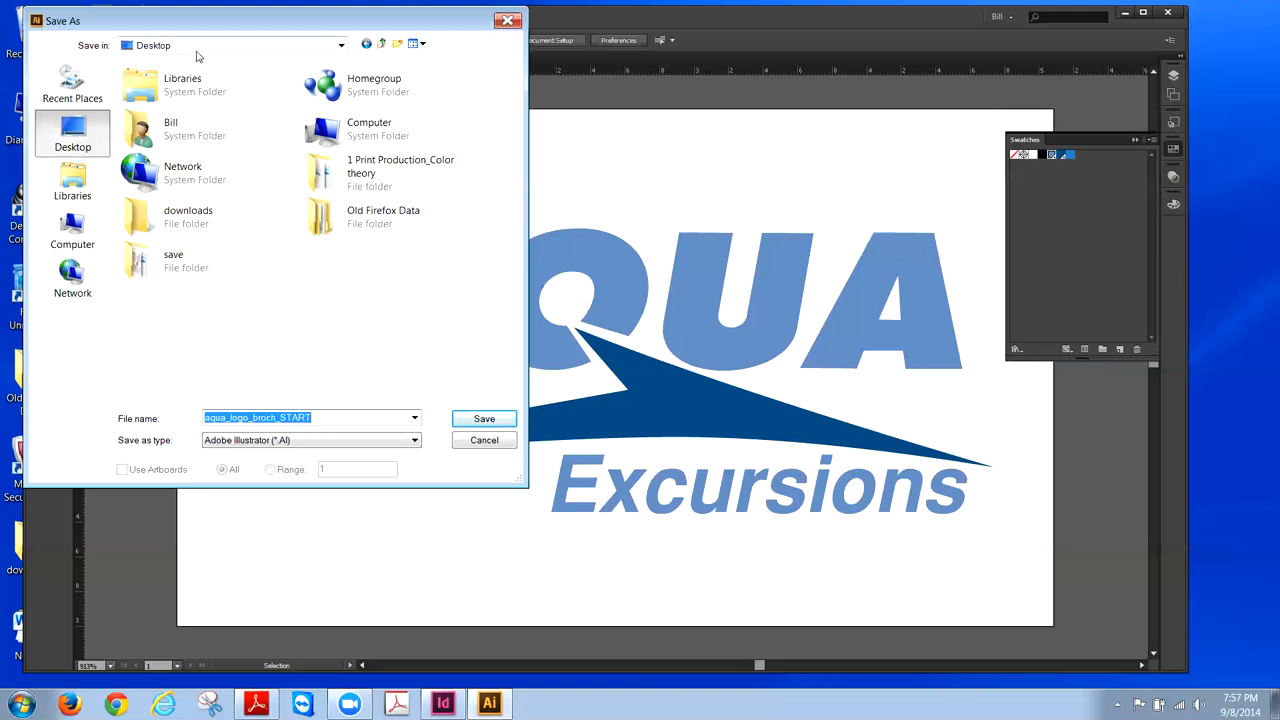
pyautogui.click(397, 43)
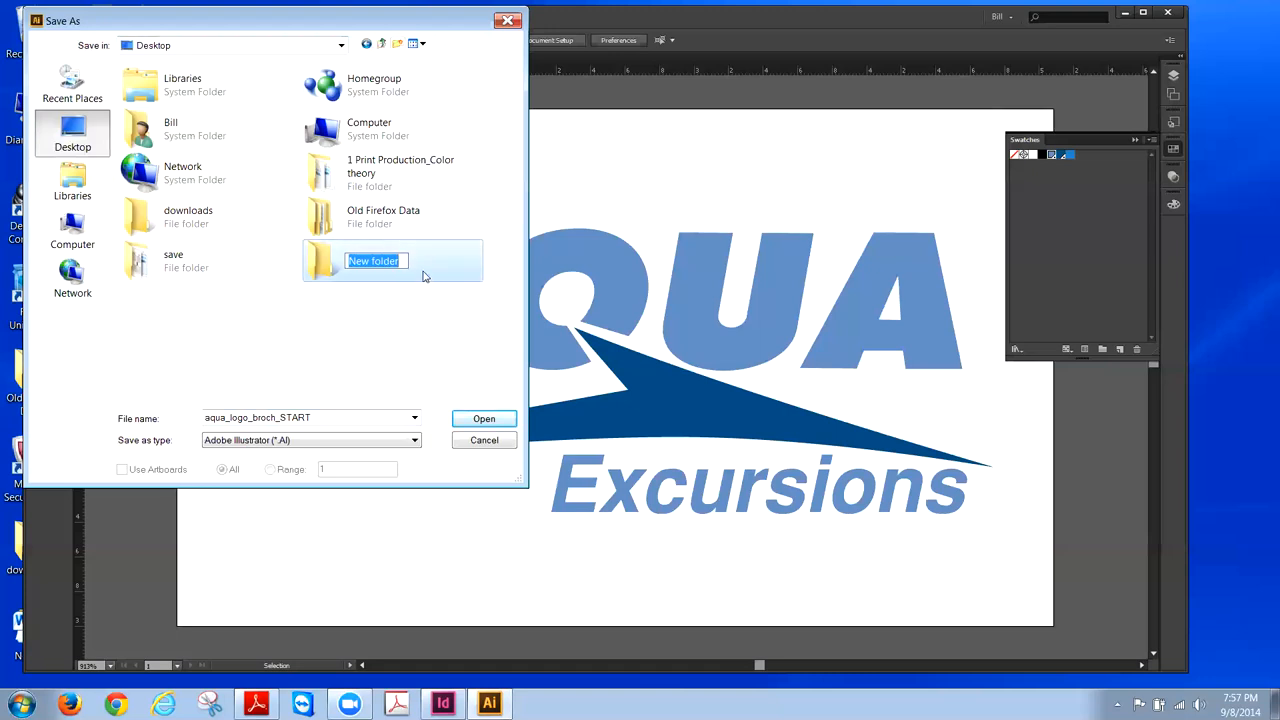
pyautogui.write('tonight')
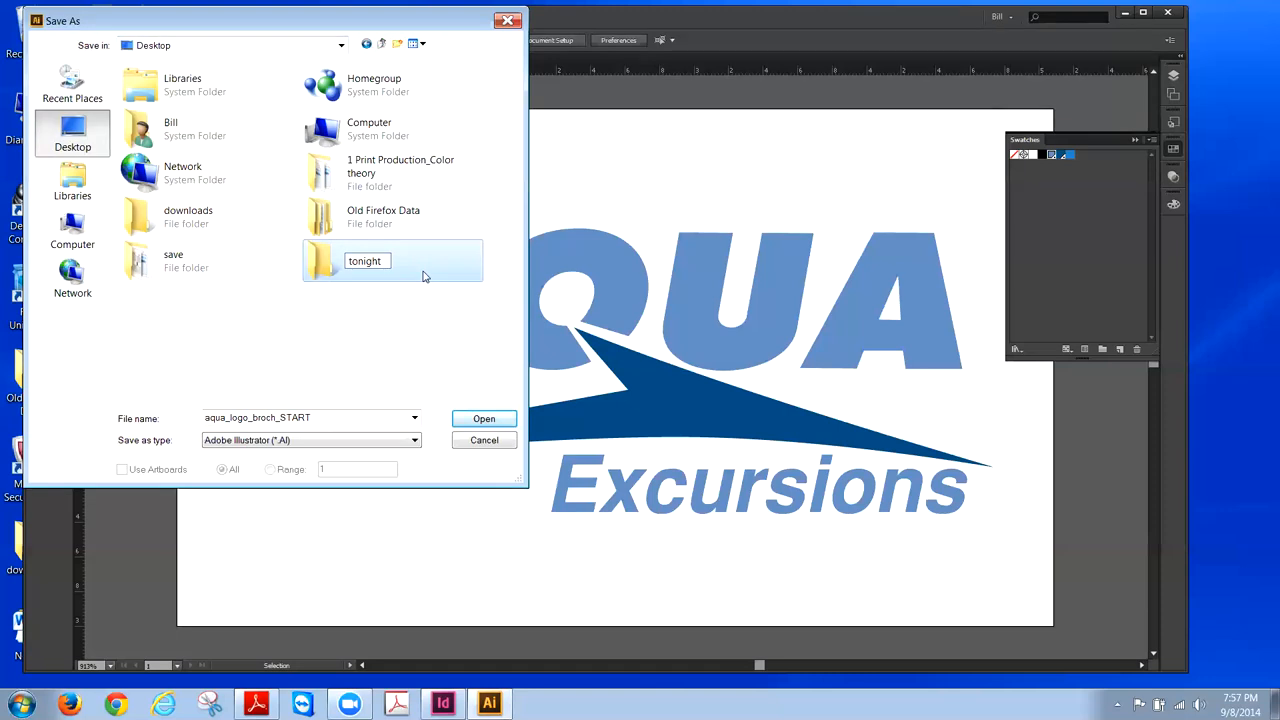
pyautogui.doubleClick(316, 263)
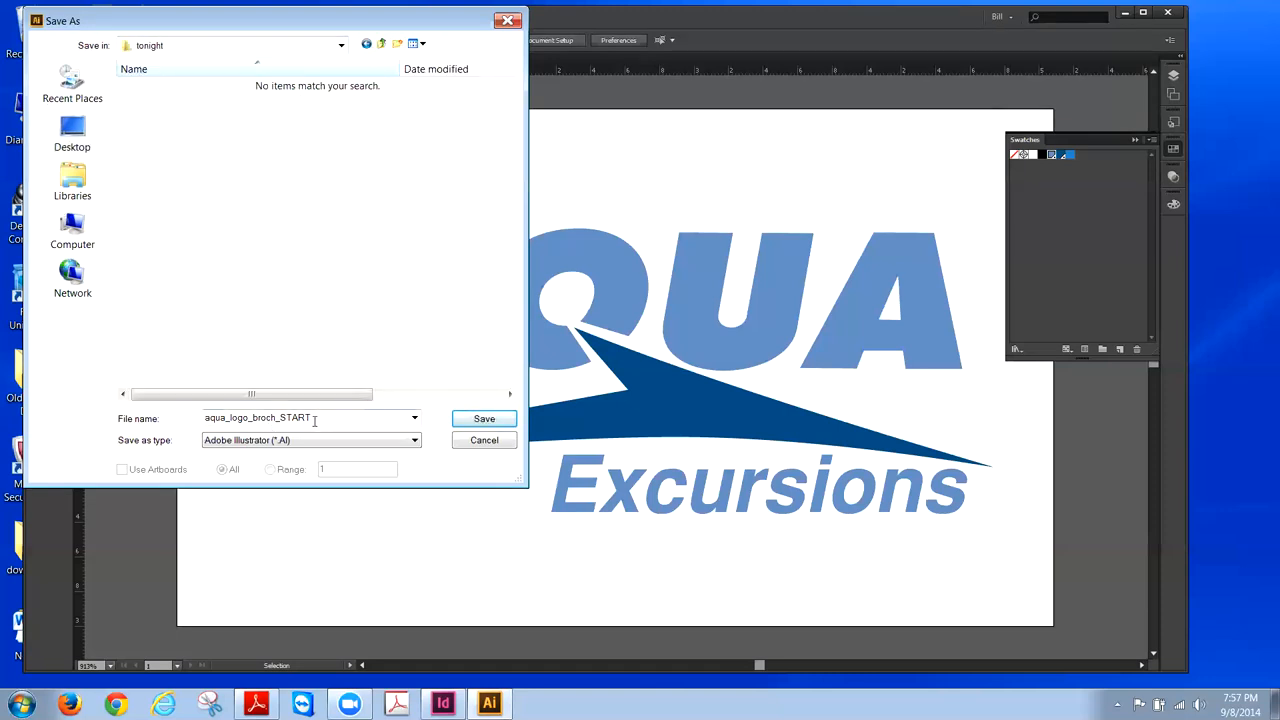
# - Rename the file to aqua_logo_Pantone.ai and save it through to Illustrator Options
pyautogui.moveTo(313, 420); pyautogui.dragTo(252, 418)
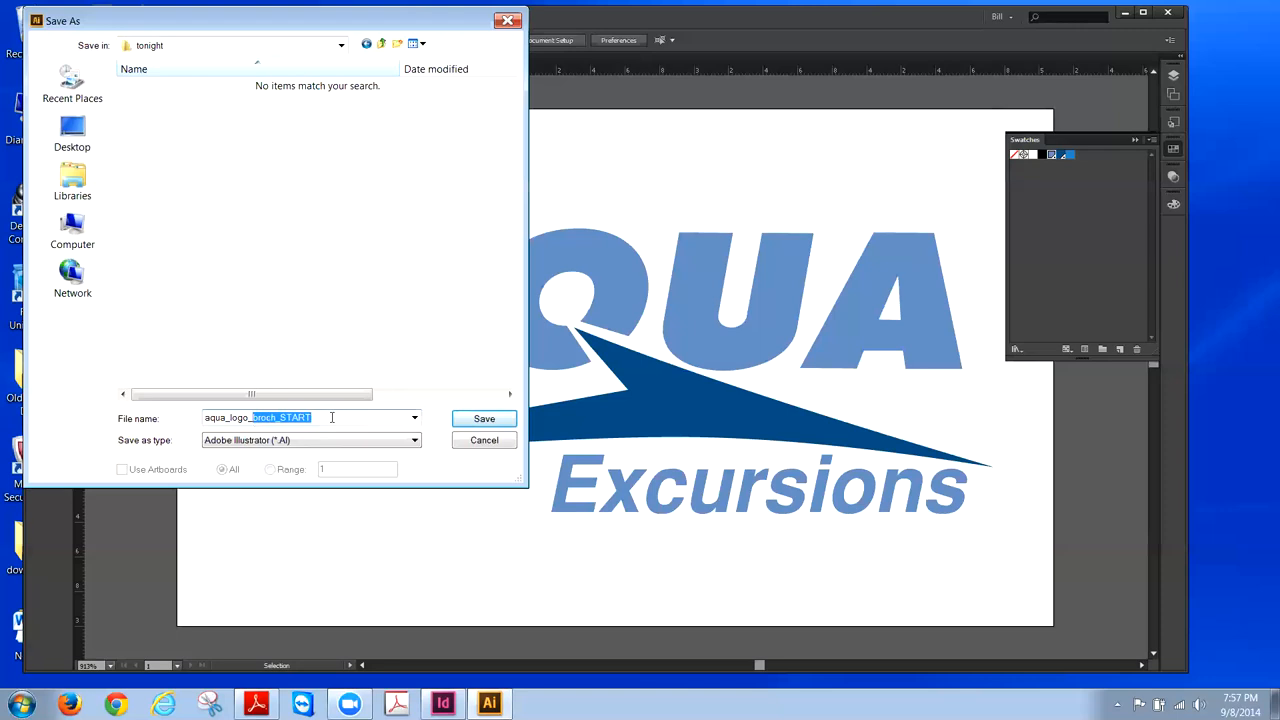
pyautogui.write('Pantone')
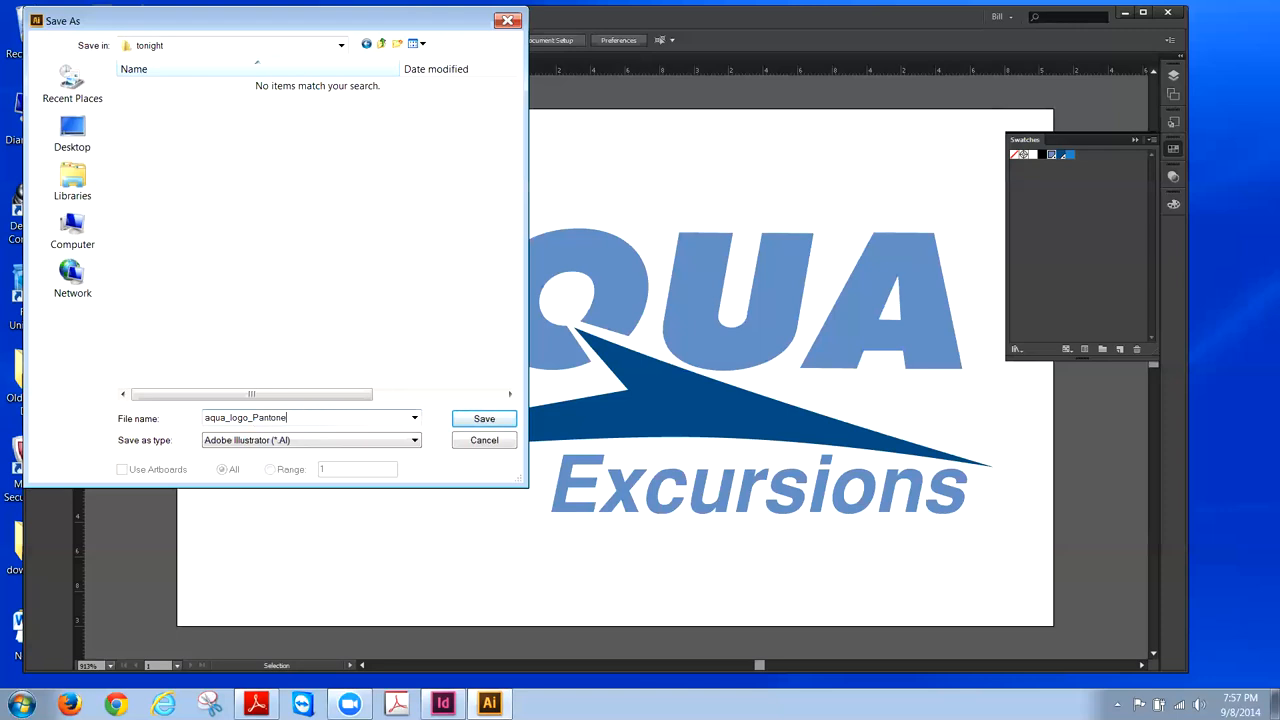
pyautogui.click(465, 421)
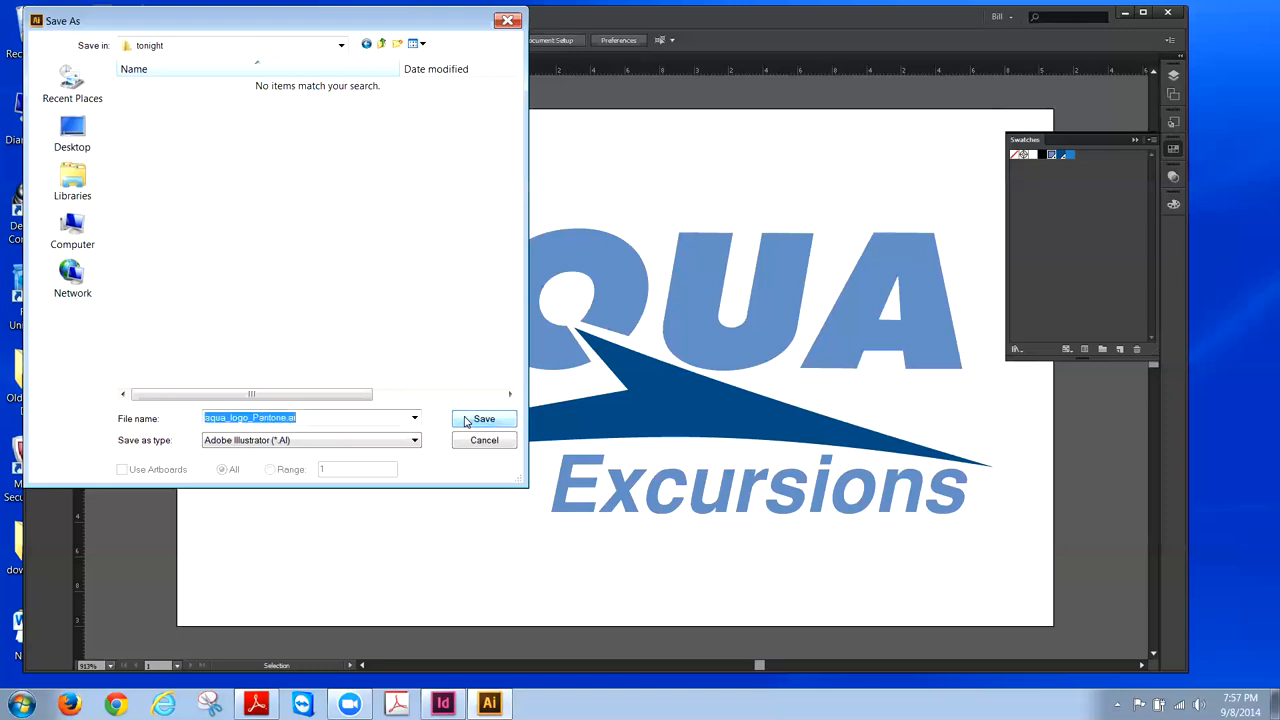
pyautogui.click(465, 421)
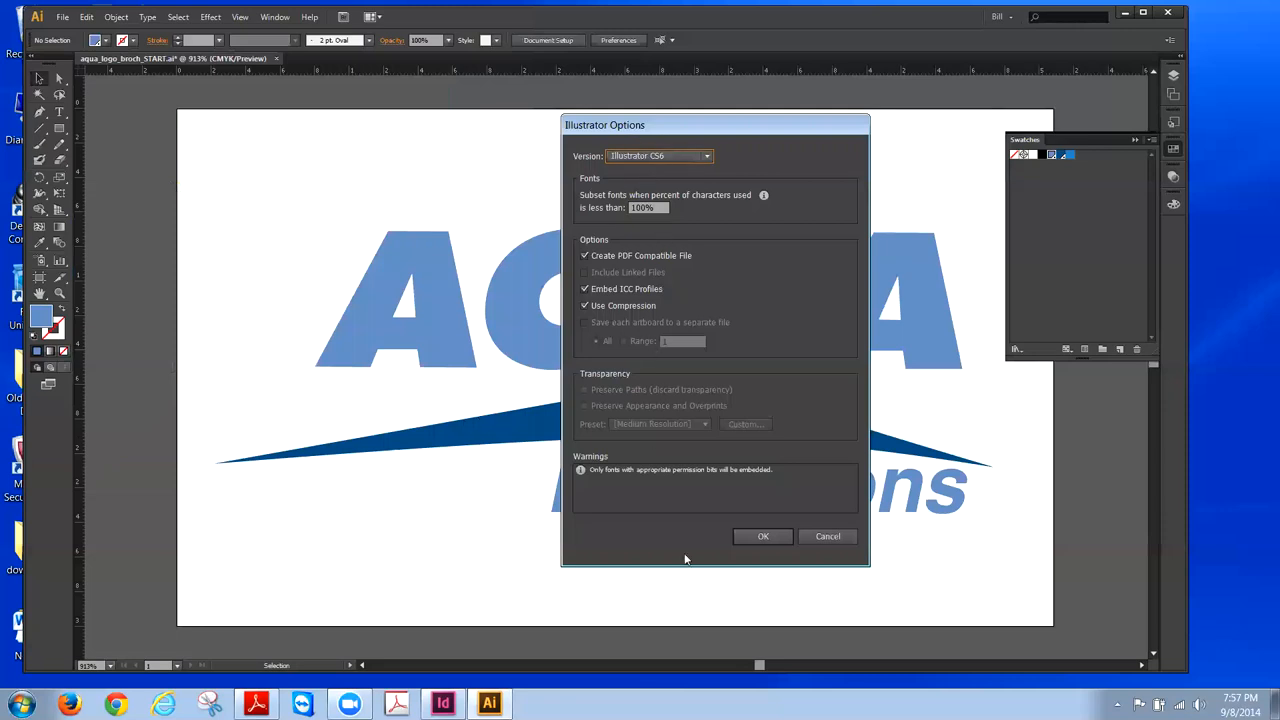
# - Keep the Illustrator CS6 version in Illustrator Options and confirm the save
pyautogui.click(707, 158)
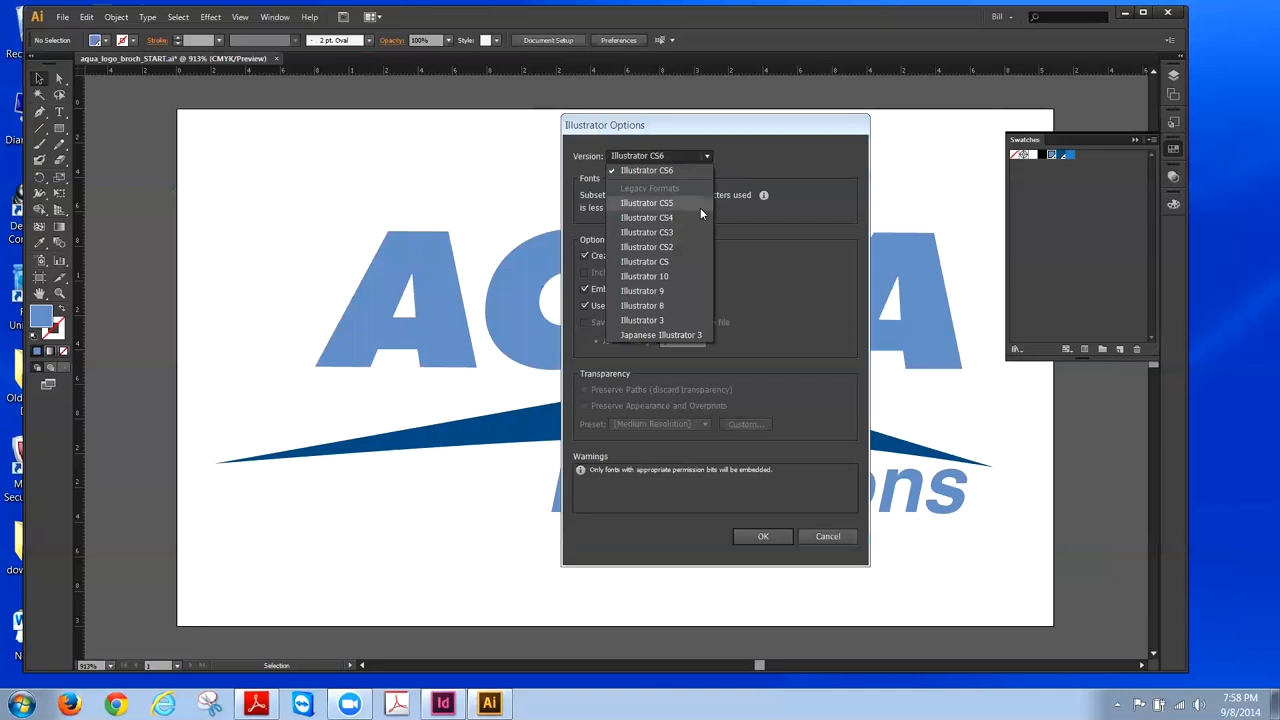
pyautogui.click(734, 152)
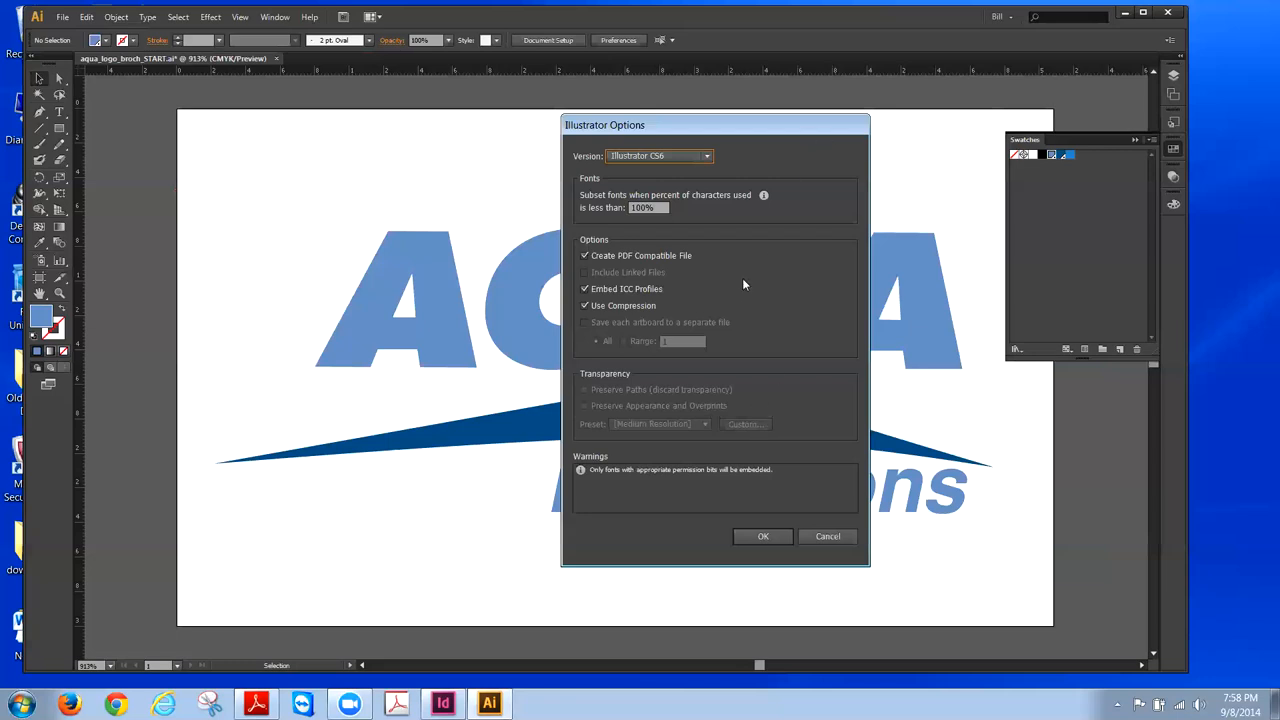
pyautogui.click(765, 537)
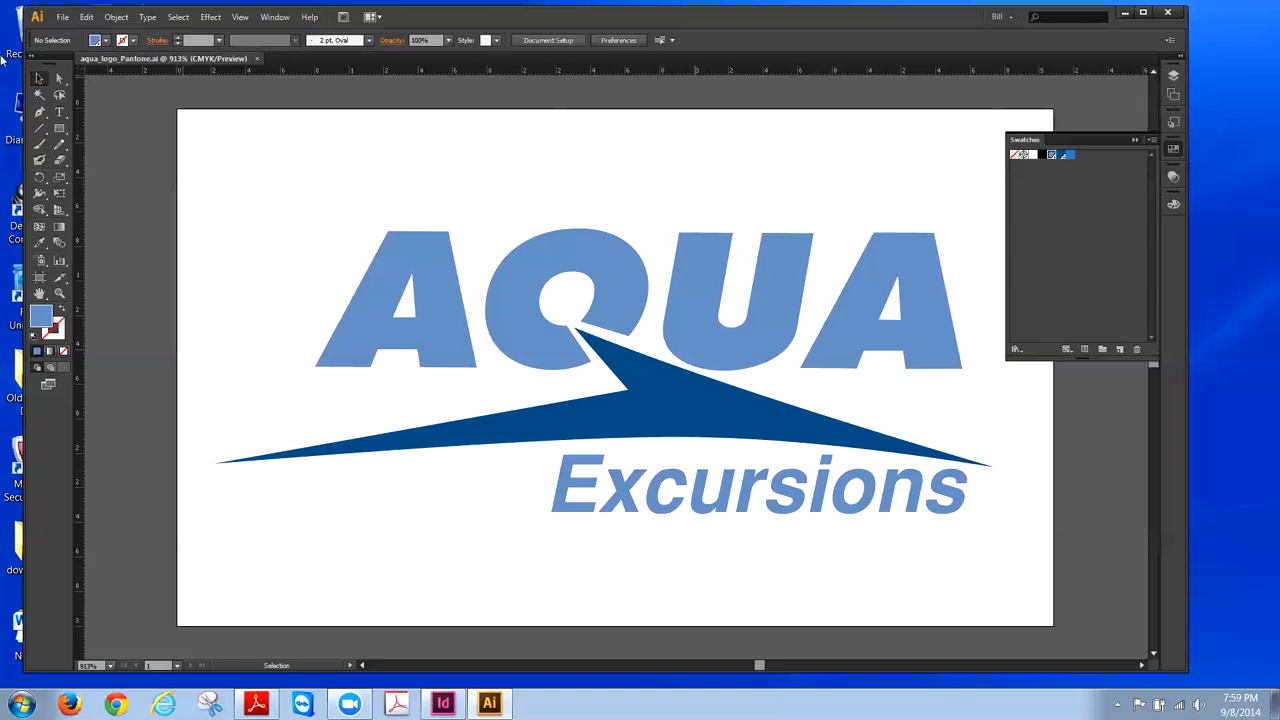
# - Save a copy as aqua_logo_process.ai in the tonight folder with CS6 options
pyautogui.click(62, 17)
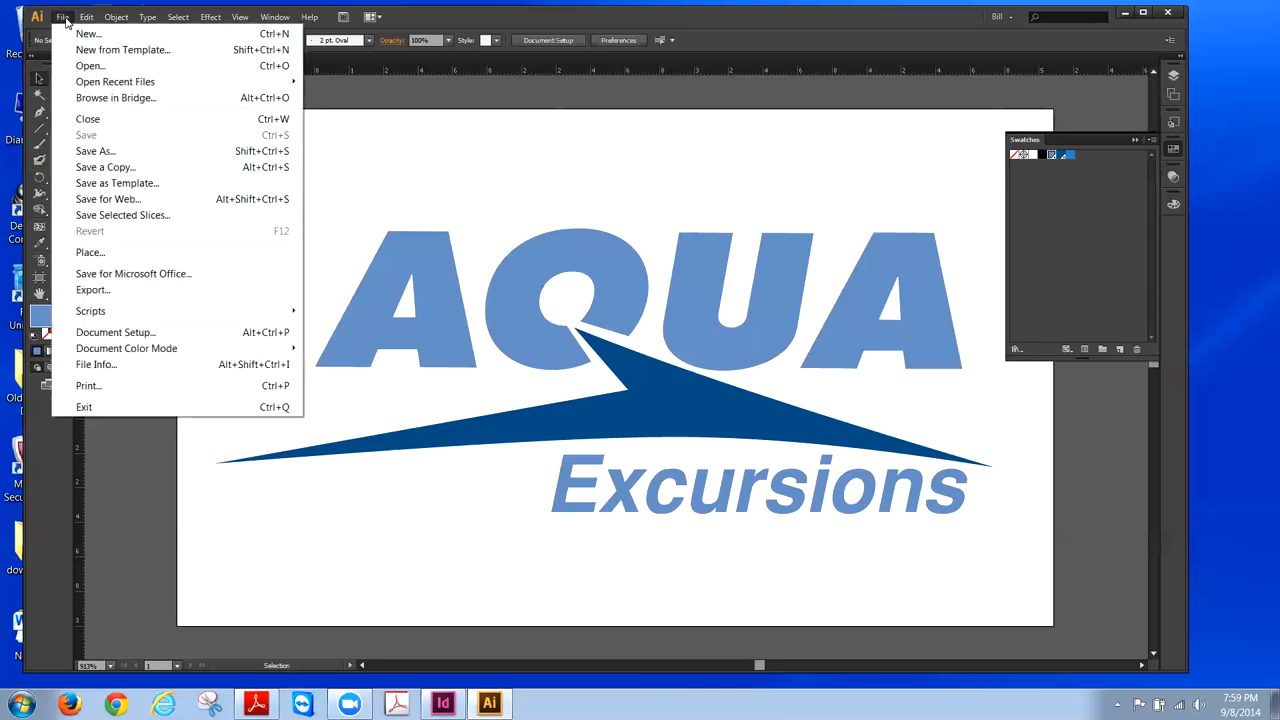
pyautogui.click(82, 151)
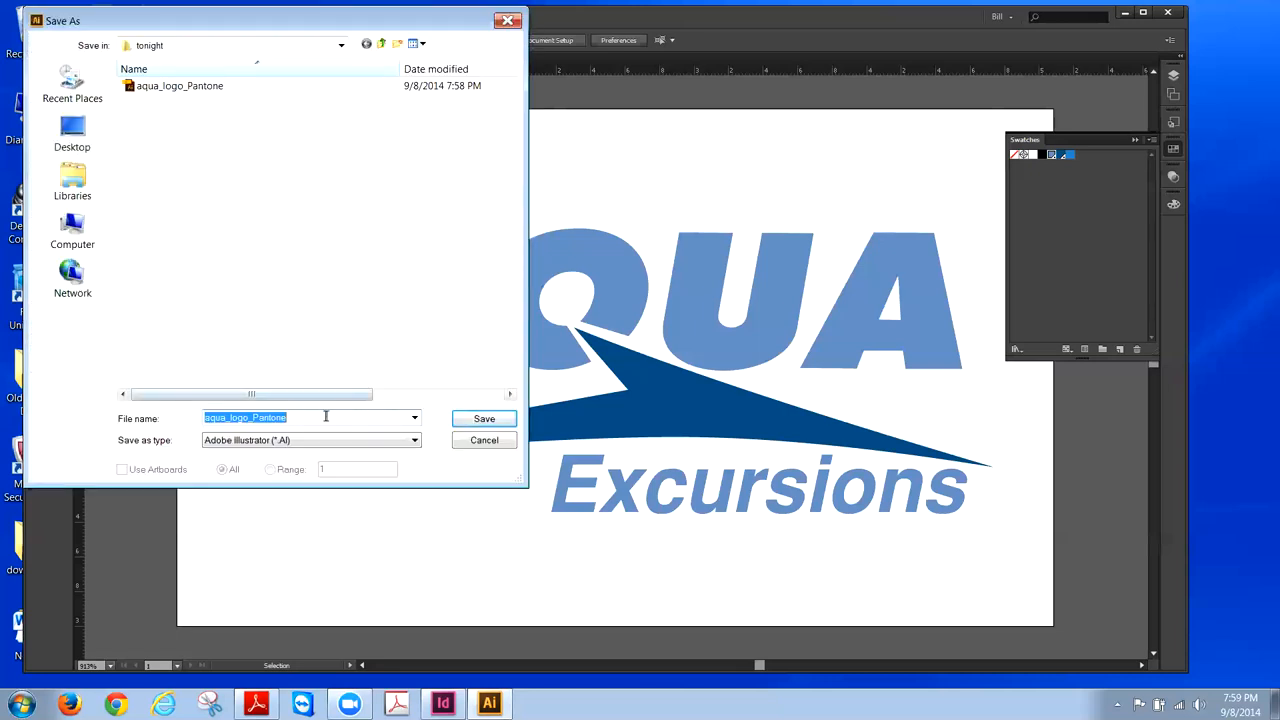
pyautogui.moveTo(304, 418); pyautogui.dragTo(252, 418)
pyautogui.write('p')
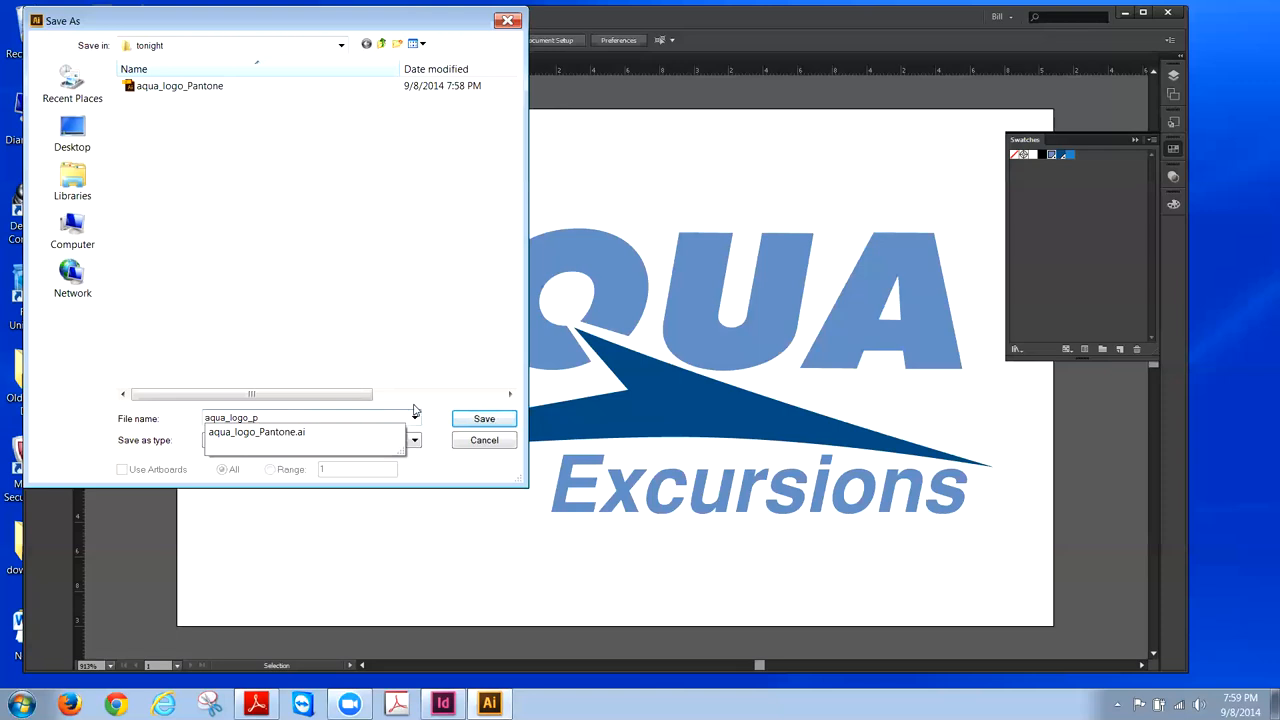
pyautogui.write('rocess')
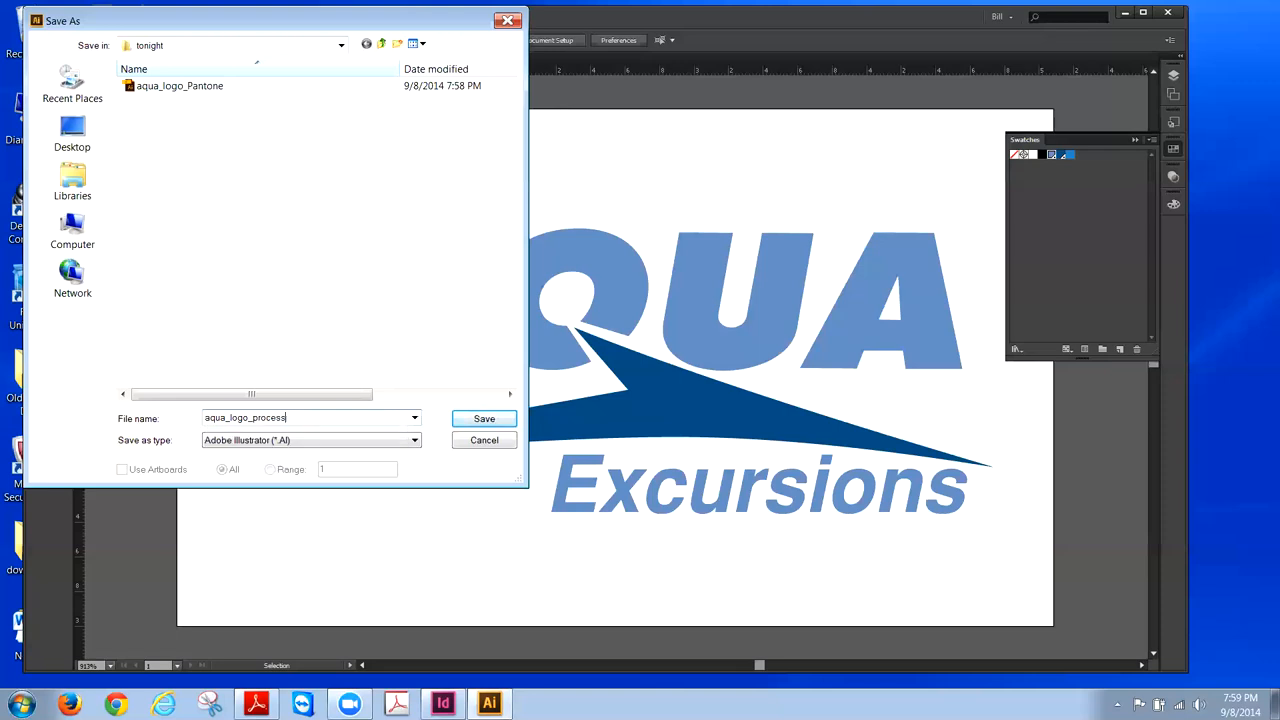
pyautogui.click(478, 426)
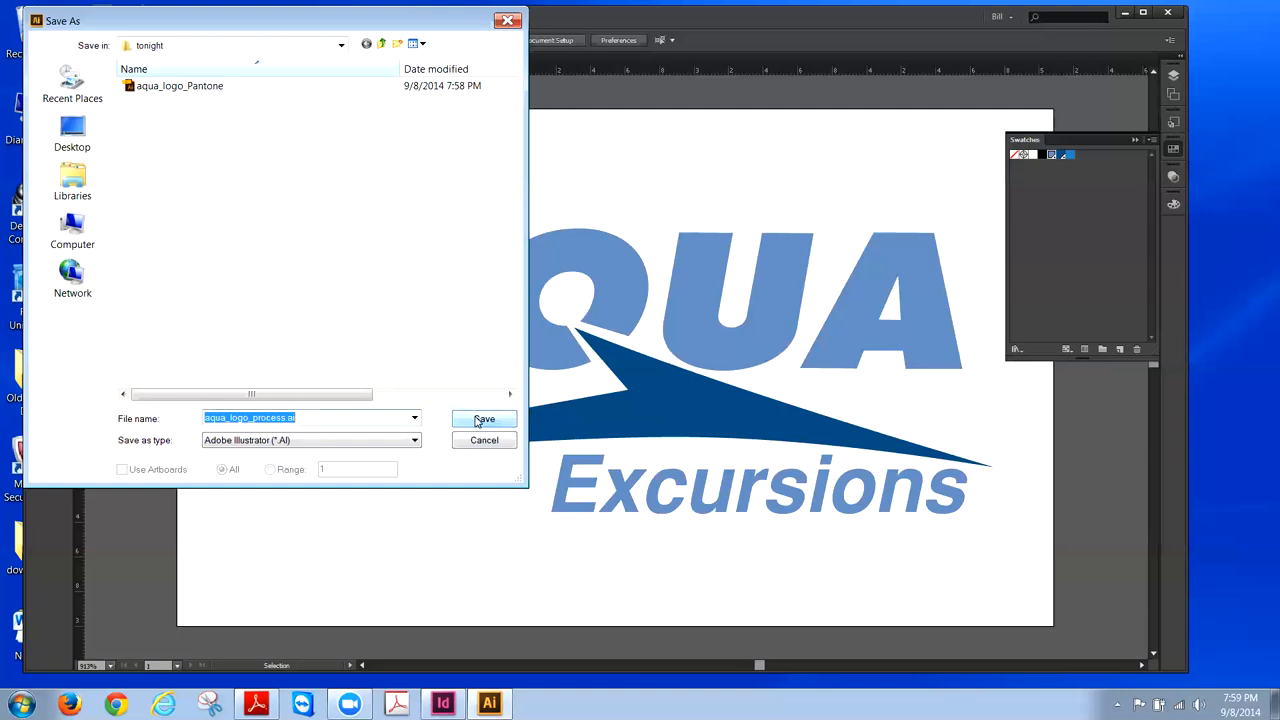
pyautogui.click(478, 420)
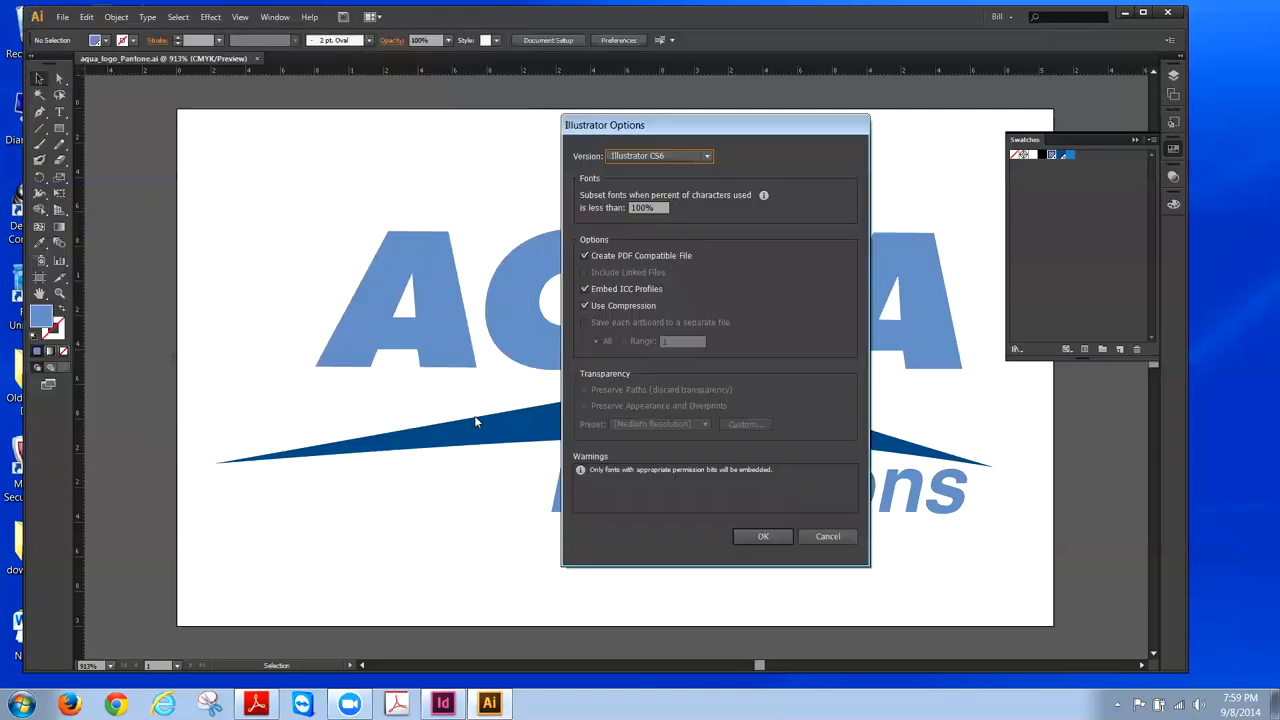
pyautogui.click(764, 537)
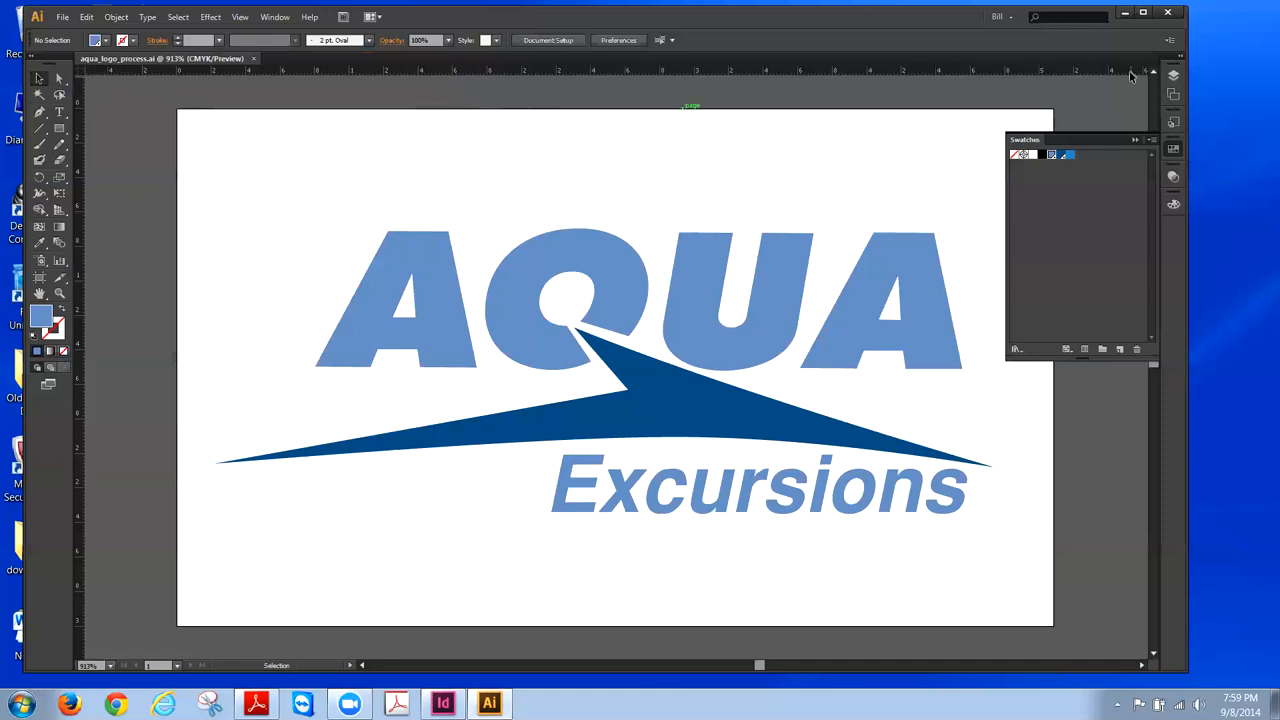
# - Drag the Swatches panel tab about 20 pixels up and slightly right
pyautogui.moveTo(1034, 141)
pyautogui.mouseDown()
pyautogui.moveTo(1052, 137)
pyautogui.moveTo(1032, 121)
pyautogui.mouseUp()
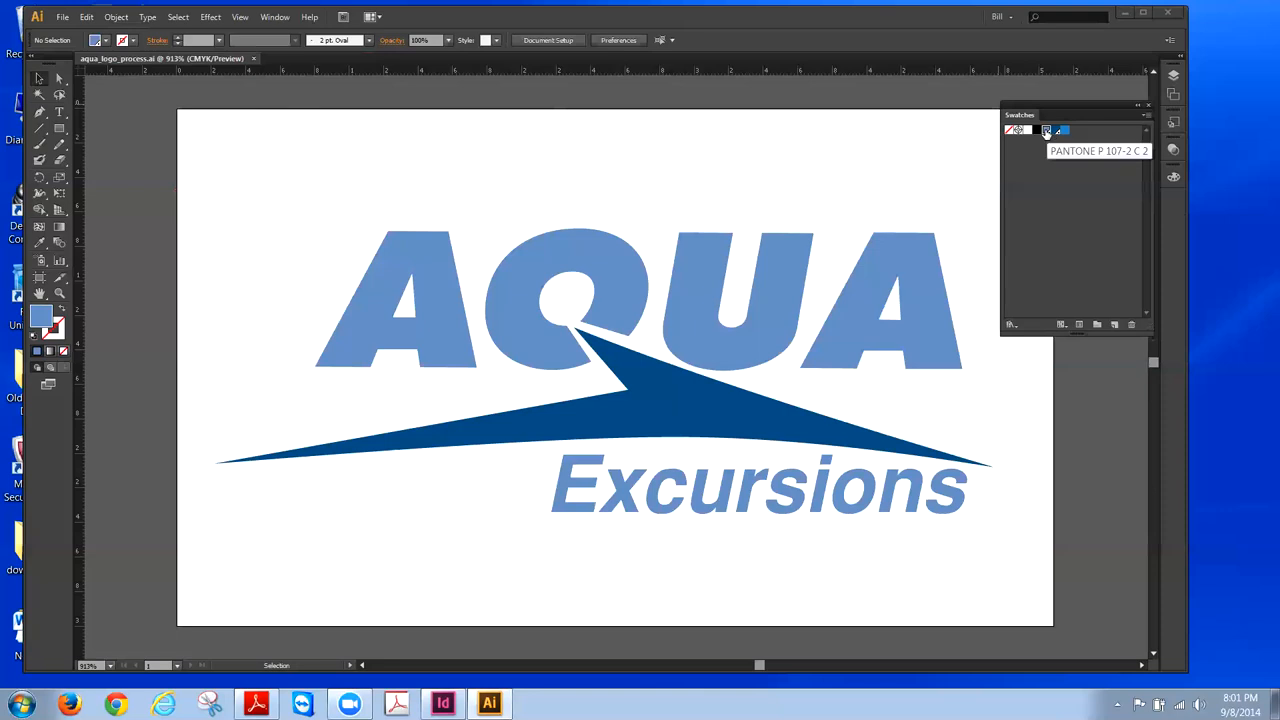
# - Set the PANTONE P 107-2 C 2 swatch's Color Type to Process Color
pyautogui.doubleClick(1046, 131)
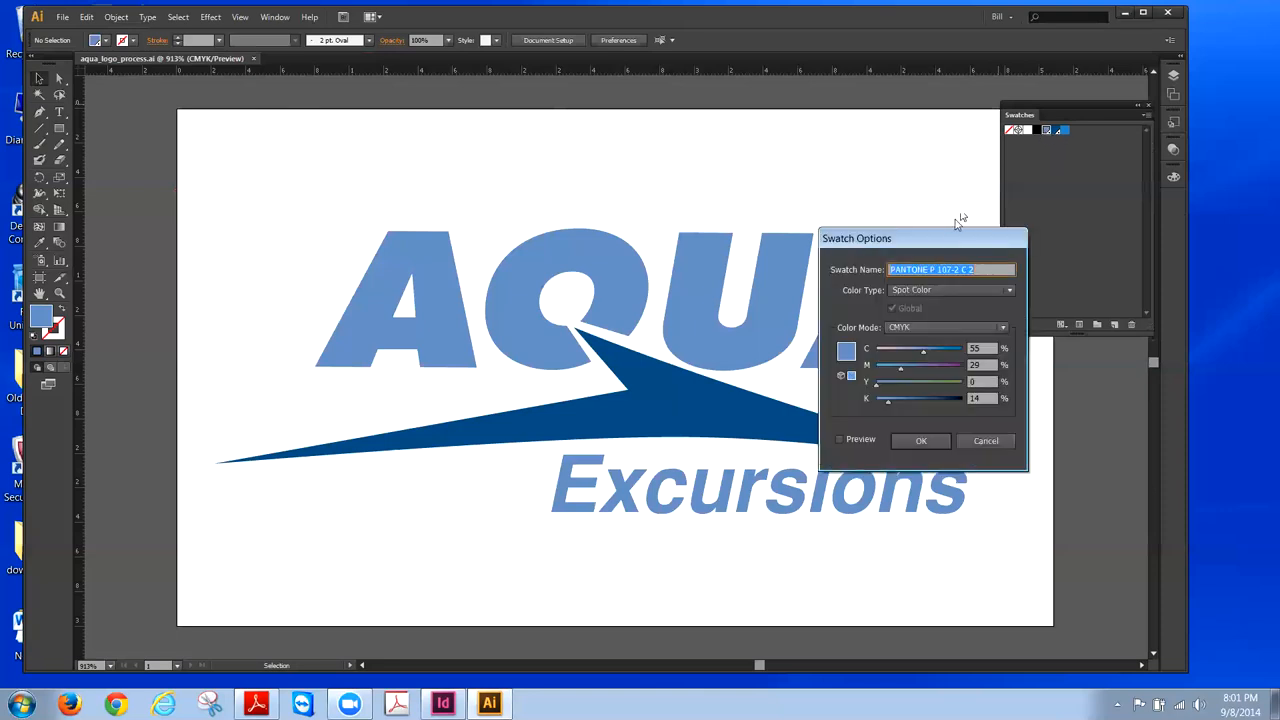
pyautogui.moveTo(952, 238); pyautogui.dragTo(856, 115)
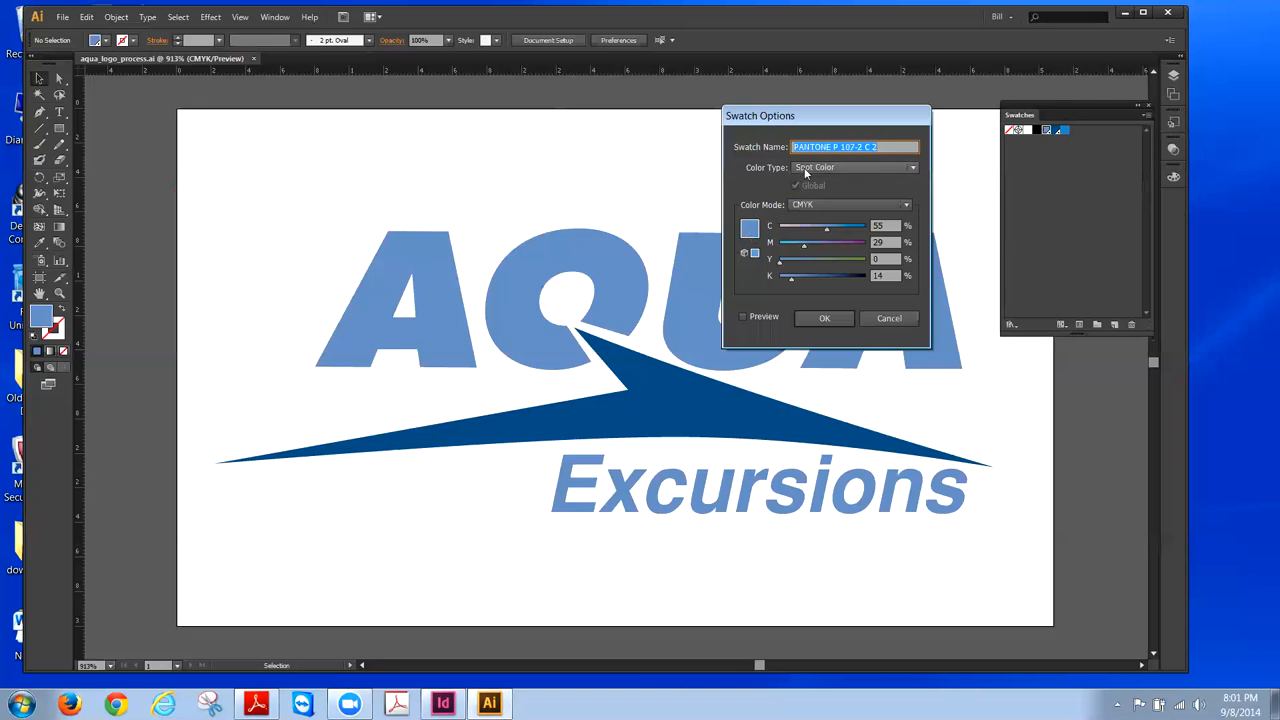
pyautogui.click(912, 169)
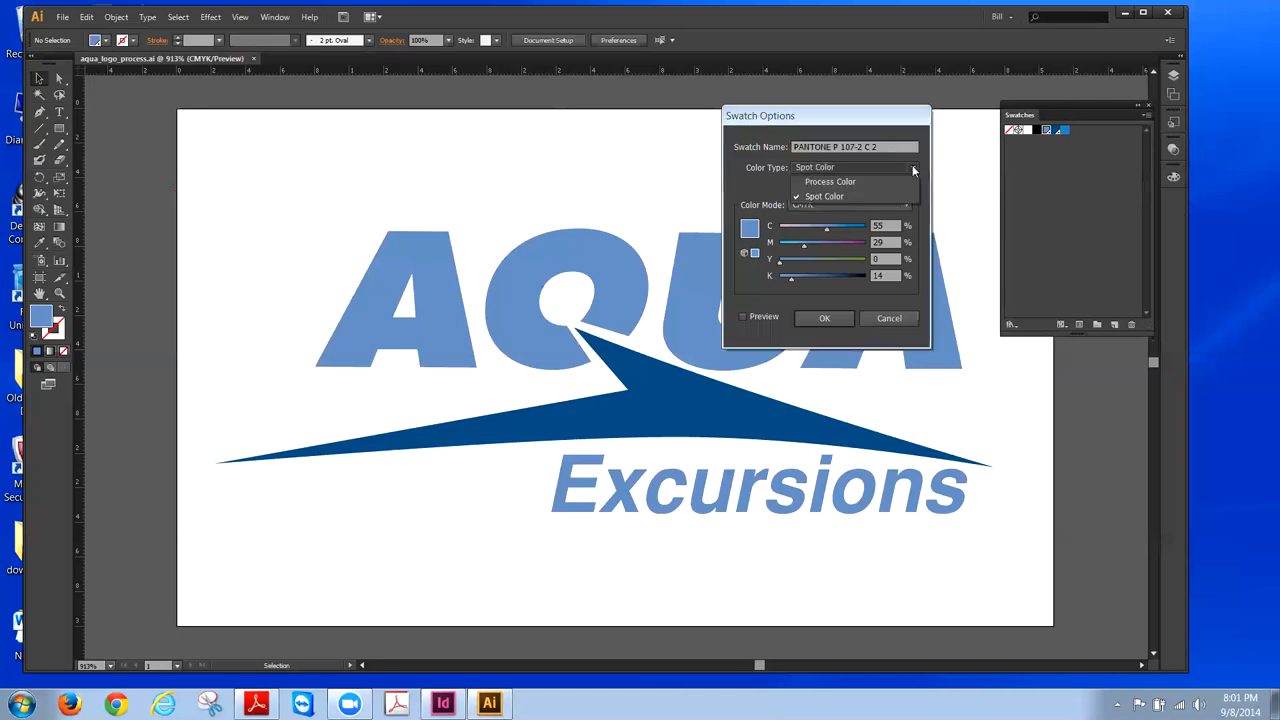
pyautogui.click(842, 182)
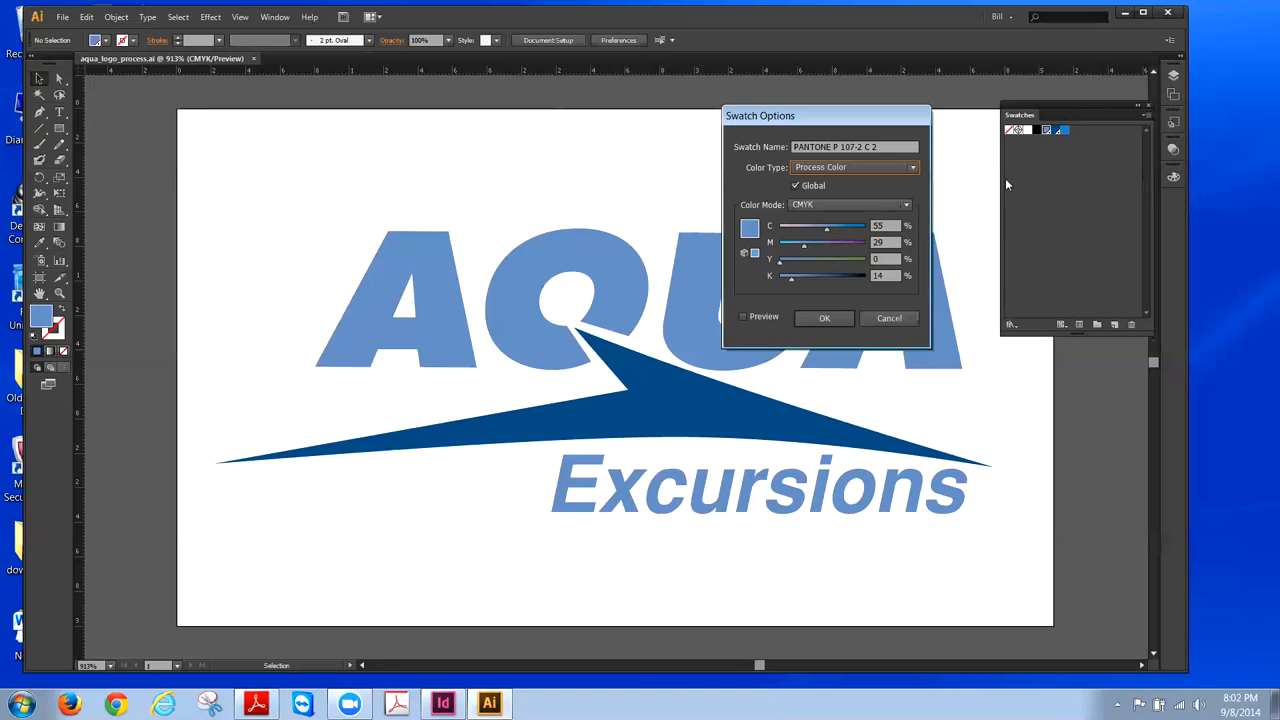
# - Rename the light-blue swatch to C_55 M_29 Y_0 K_14, with underscores separating each value
pyautogui.click(846, 318)
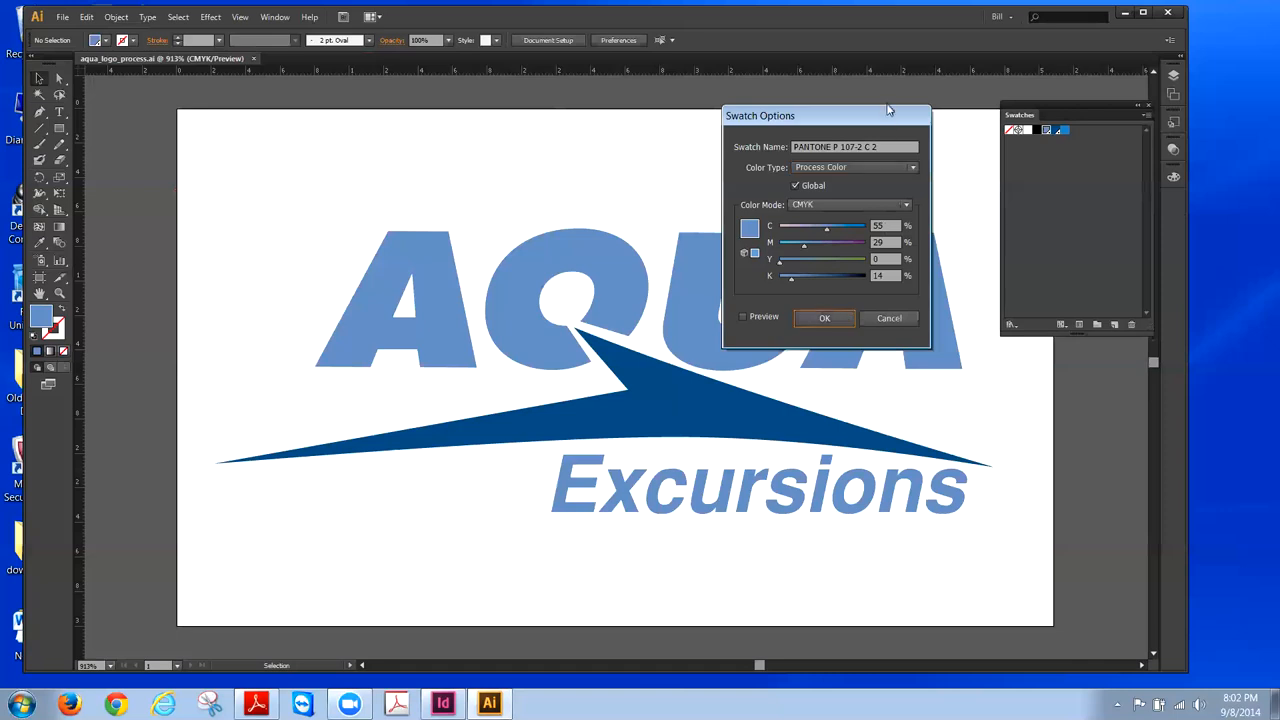
pyautogui.click(882, 147)
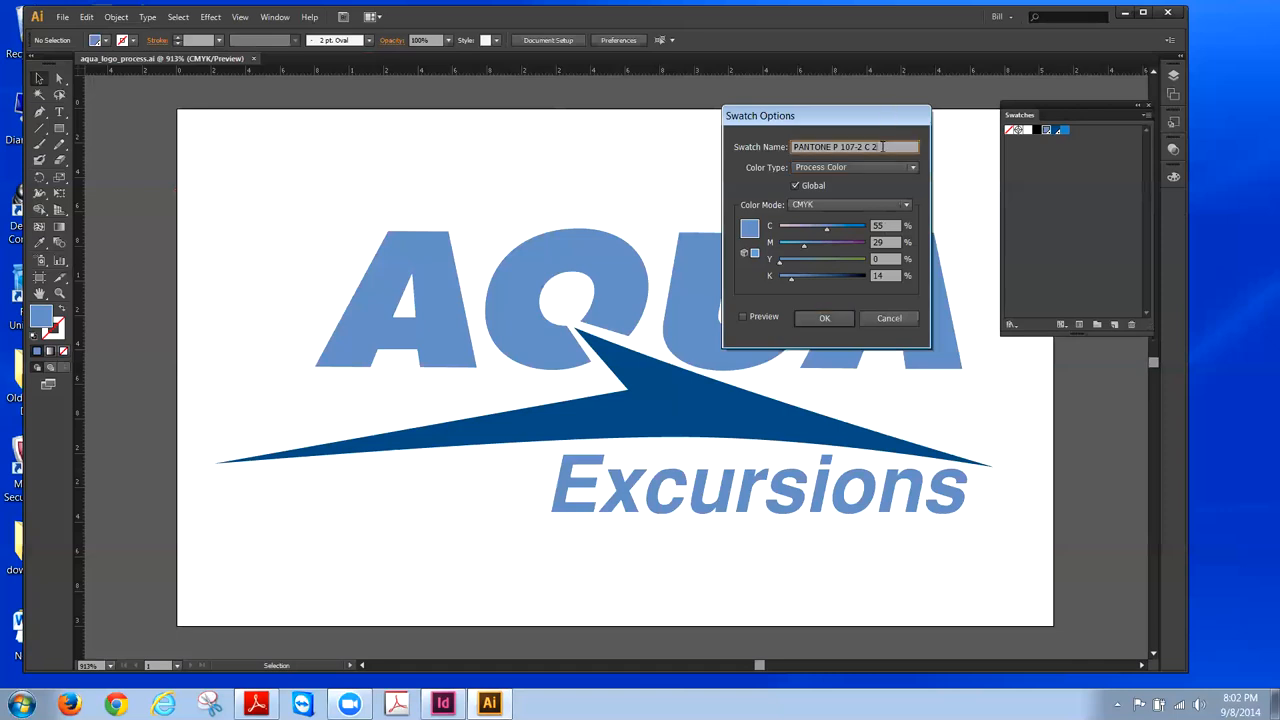
pyautogui.moveTo(882, 147); pyautogui.dragTo(793, 147)
pyautogui.write('C_55M_29Y_0K_14')
pyautogui.click(812, 147)
pyautogui.write('_14')
pyautogui.click(836, 147)
pyautogui.write('_')
pyautogui.click(853, 147)
pyautogui.write('_')
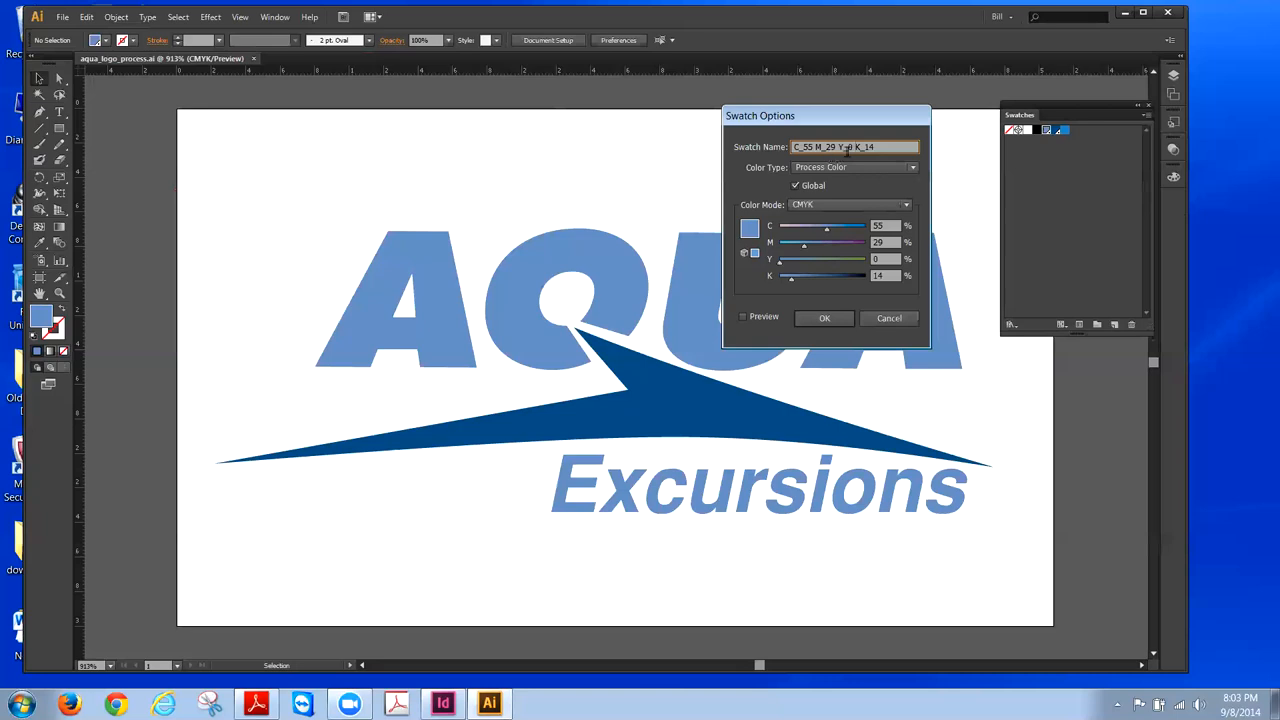
# - Confirm the light-blue swatch settings and make the dark-blue swatch the current fill
pyautogui.click(840, 319)
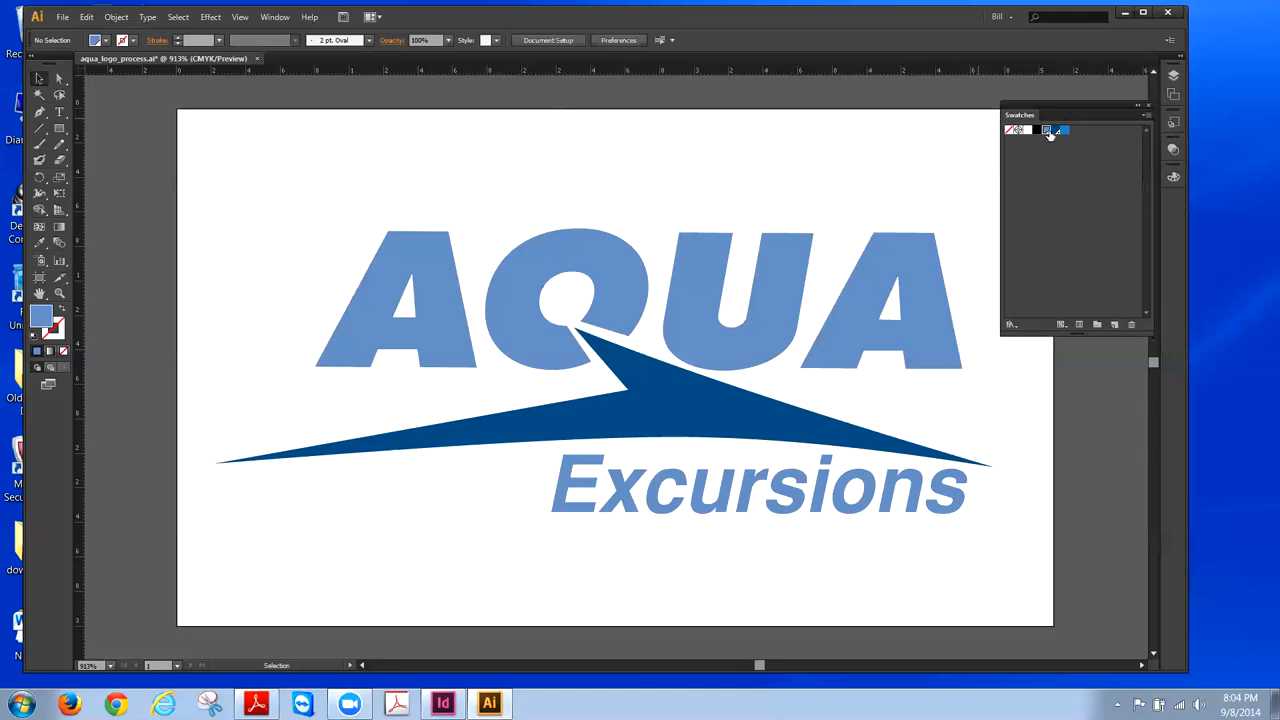
pyautogui.click(1058, 142)
pyautogui.click(1056, 132)
# - Open the dark-blue Pantone swatch's options and name it C_83 M_43 Y_0 K_41
pyautogui.doubleClick(1056, 133)
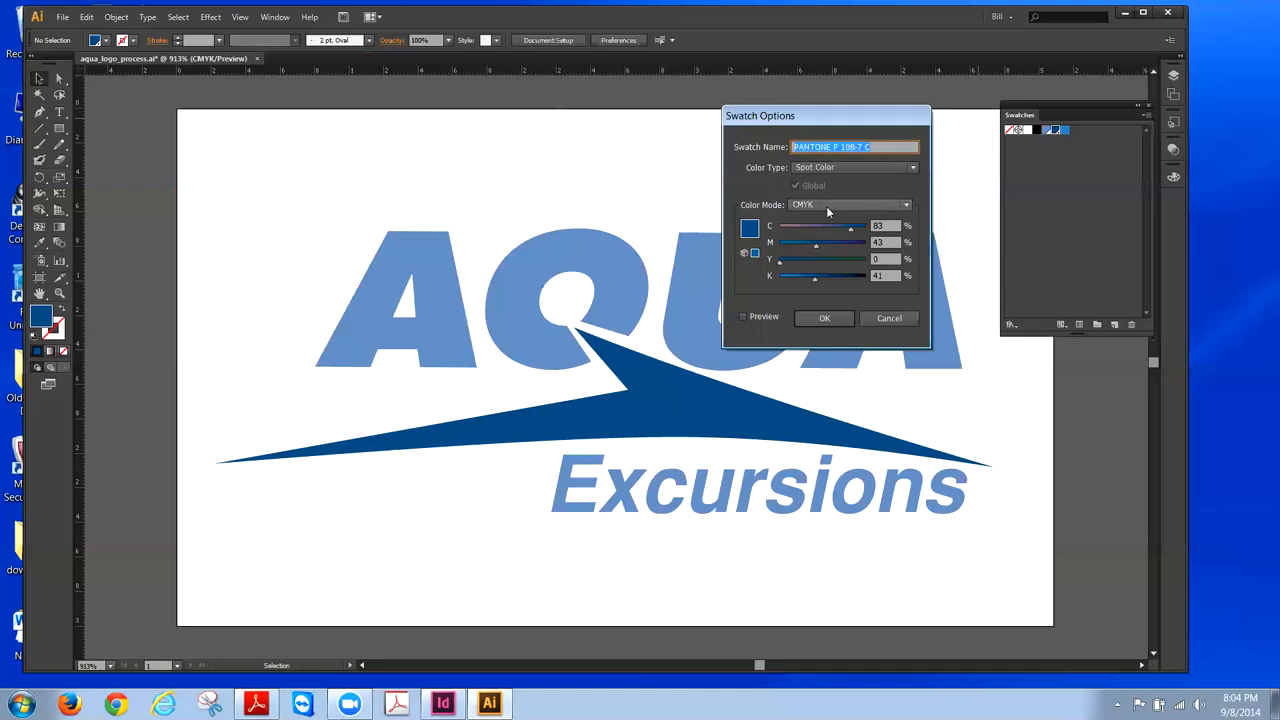
pyautogui.write('C_83 M_43 Y_0')
pyautogui.write('K_41')
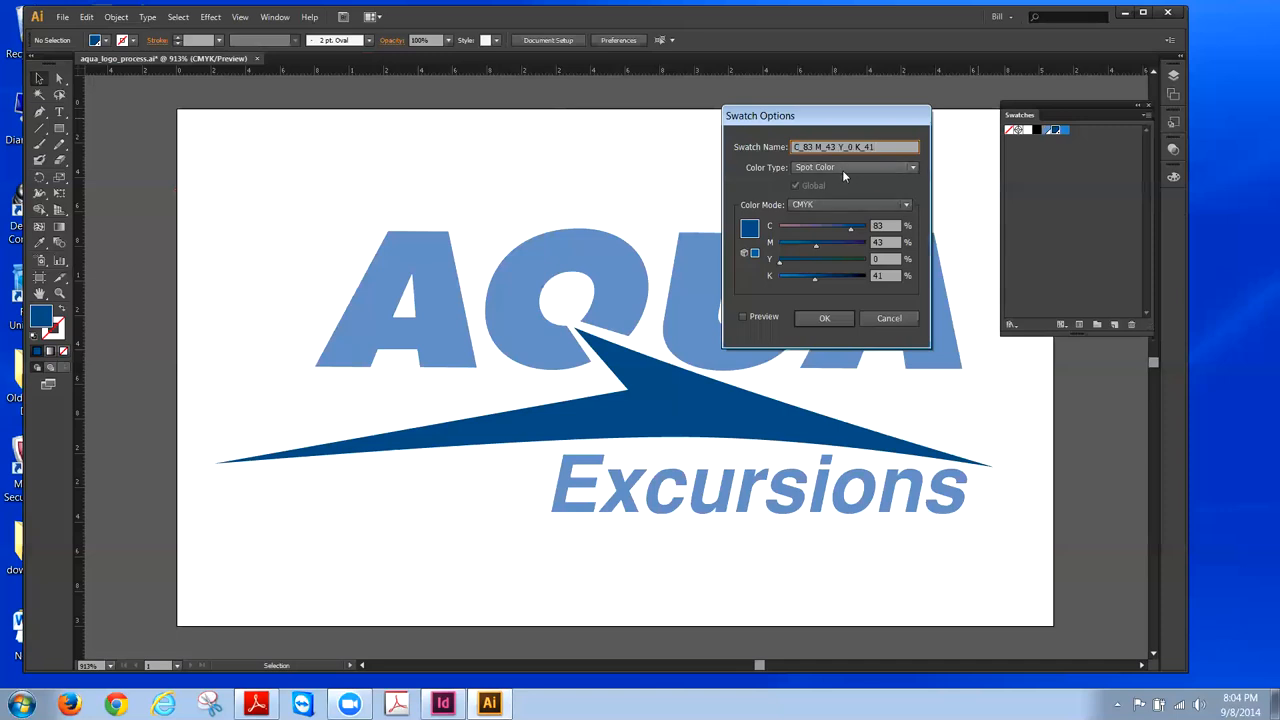
# - Set the dark-blue swatch's Color Type to Process Color, keep Global on, and check the colour mode
pyautogui.click(909, 169)
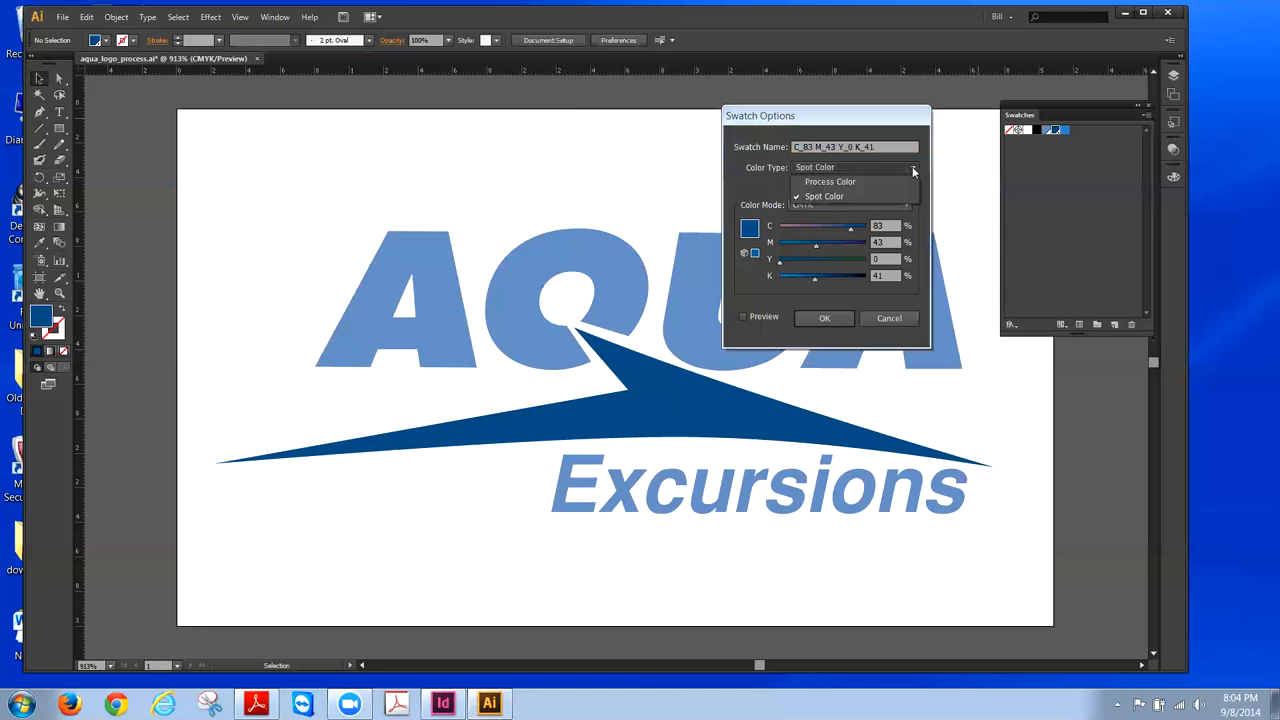
pyautogui.click(833, 183)
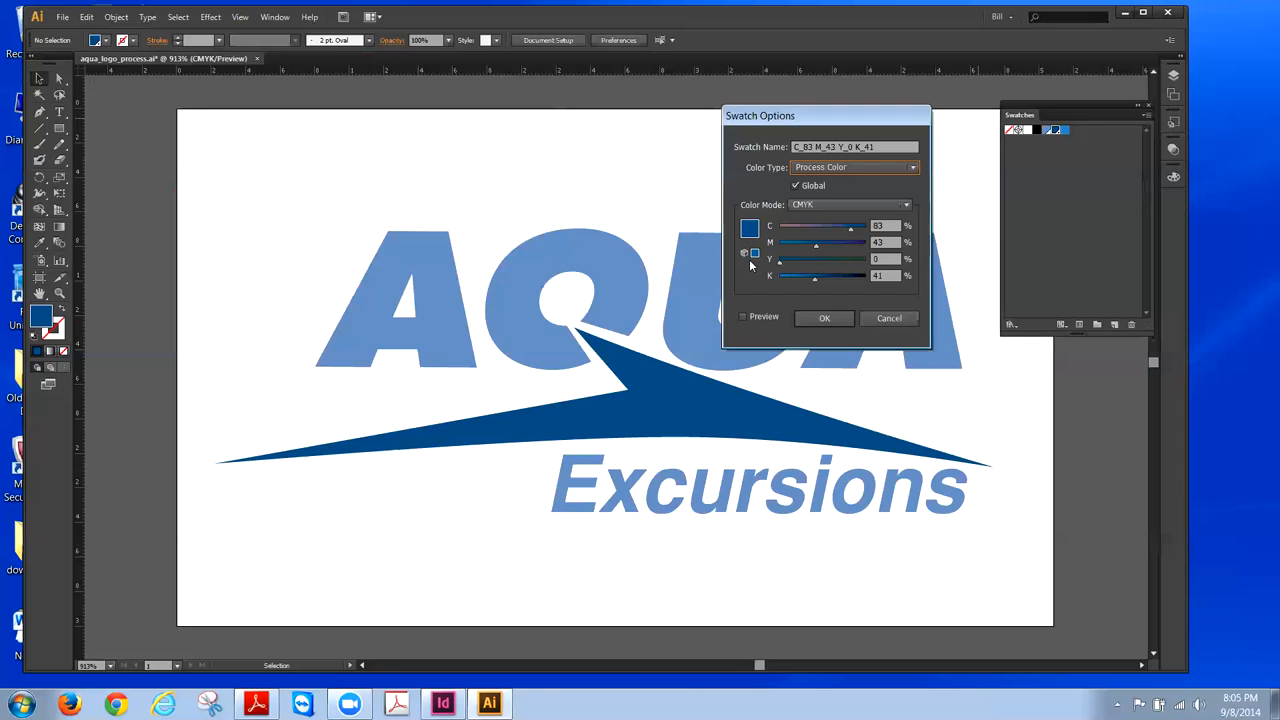
pyautogui.click(904, 205)
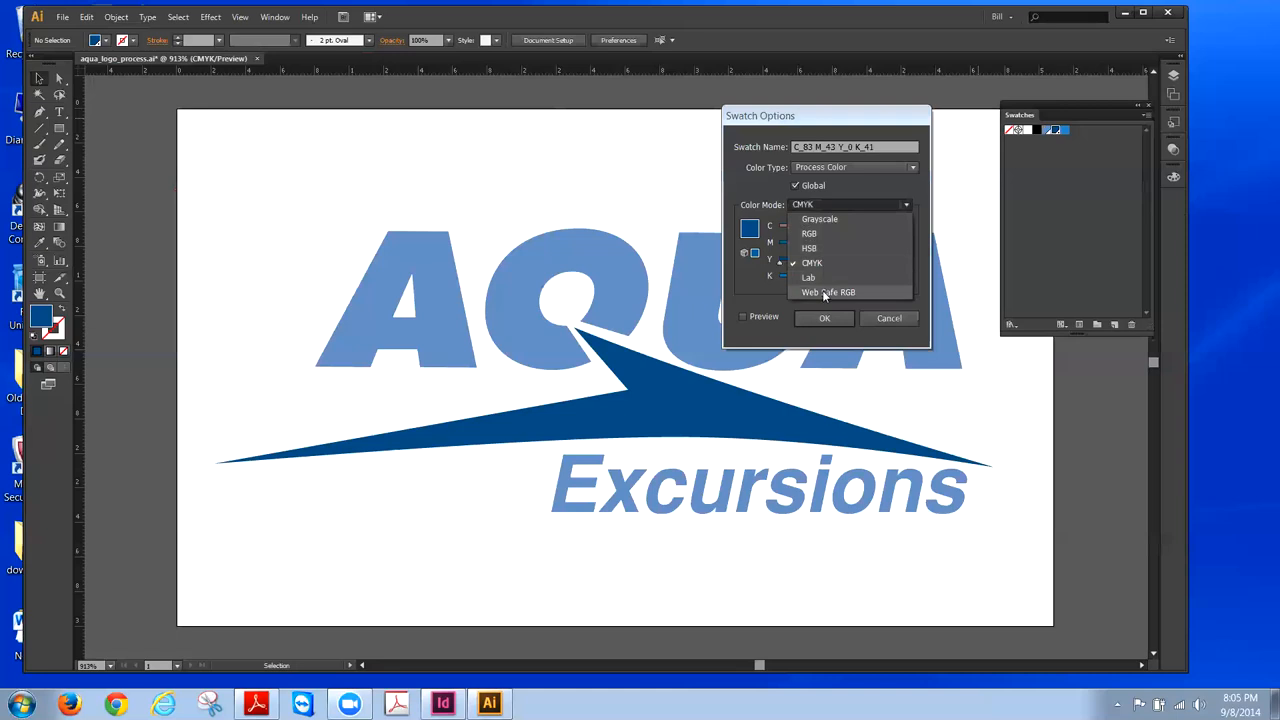
# - Leave the dark-blue swatch's colour mode set to CMYK
pyautogui.click(844, 183)
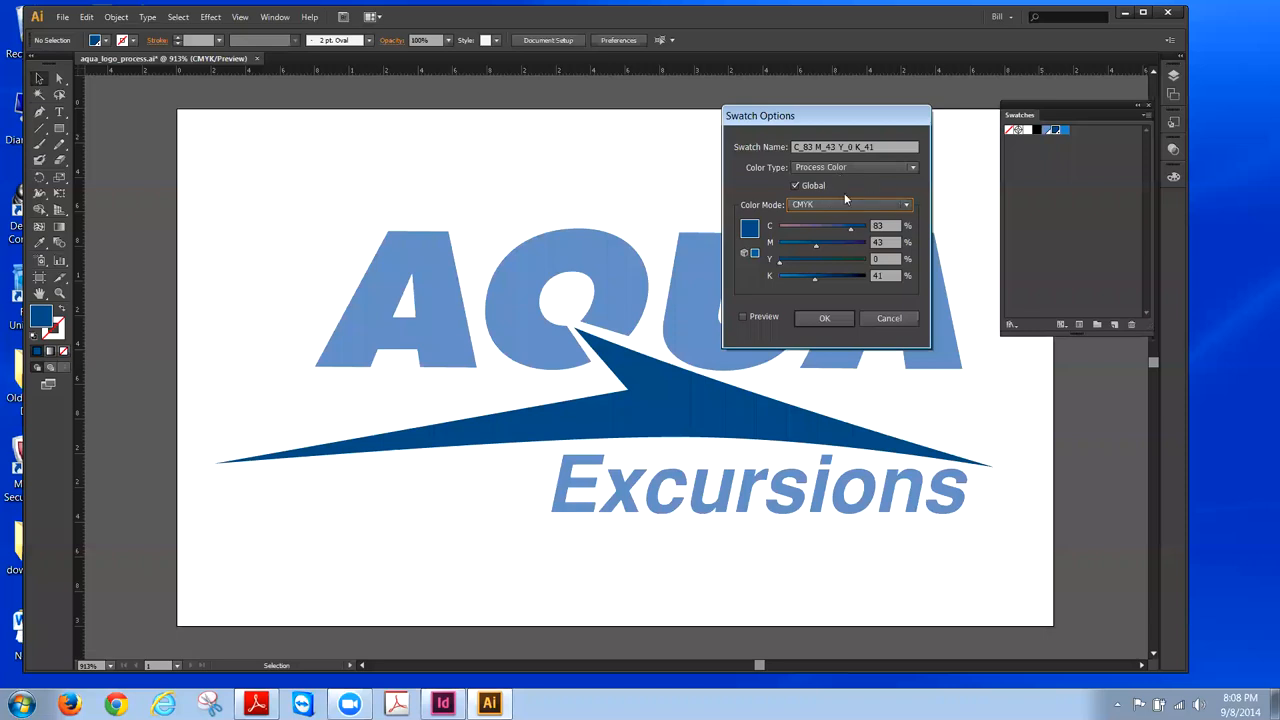
# - Confirm the dark-blue swatch settings, check the renamed swatch, and select the AQUA lettering
pyautogui.click(825, 320)
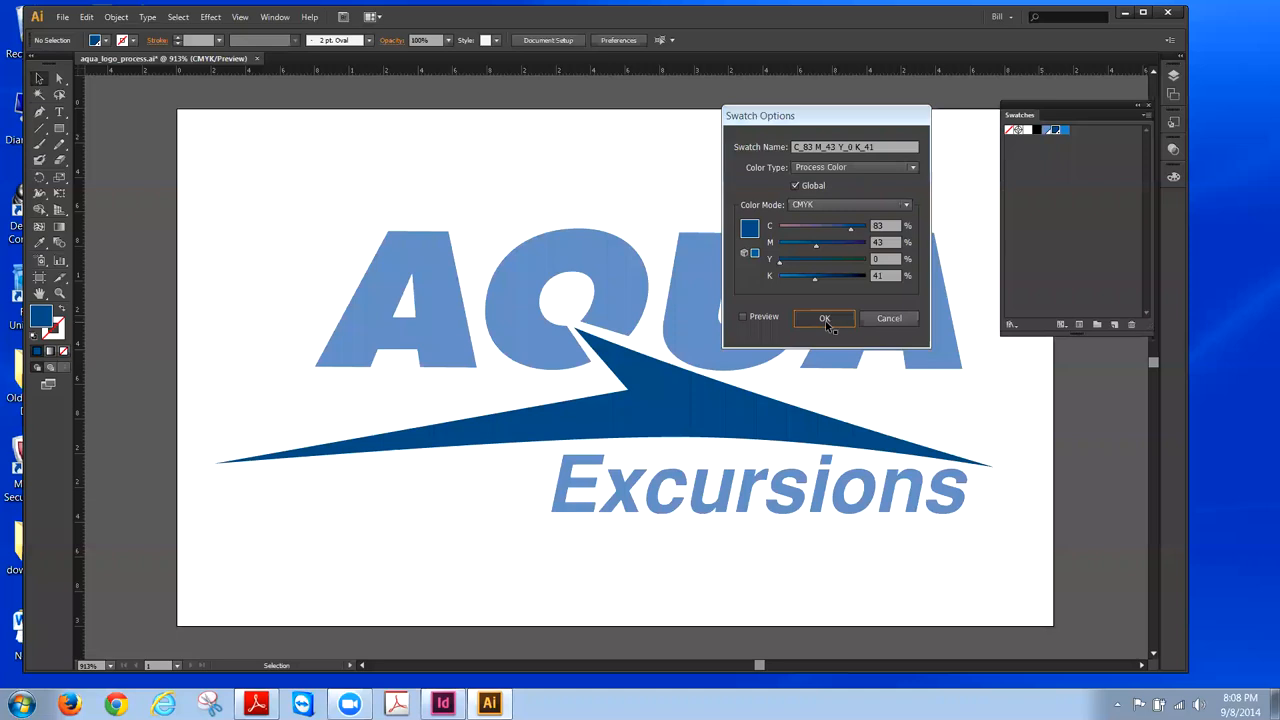
pyautogui.click(1049, 132)
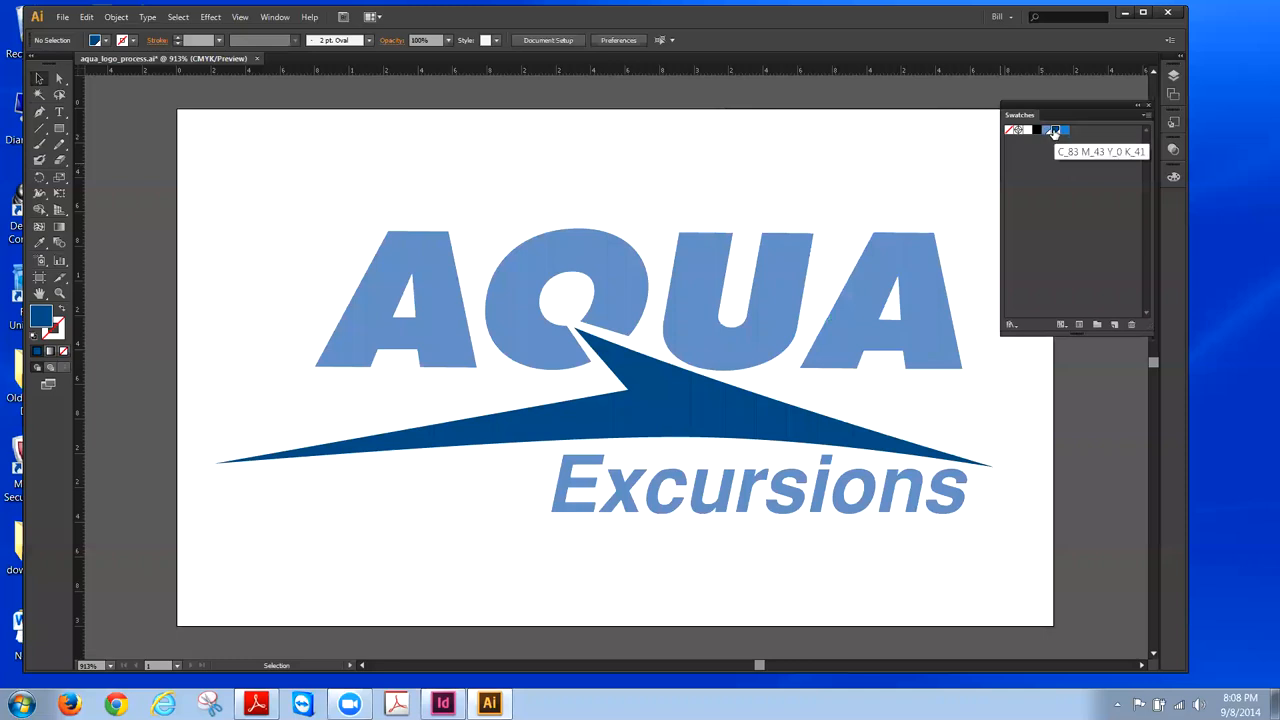
pyautogui.click(1055, 203)
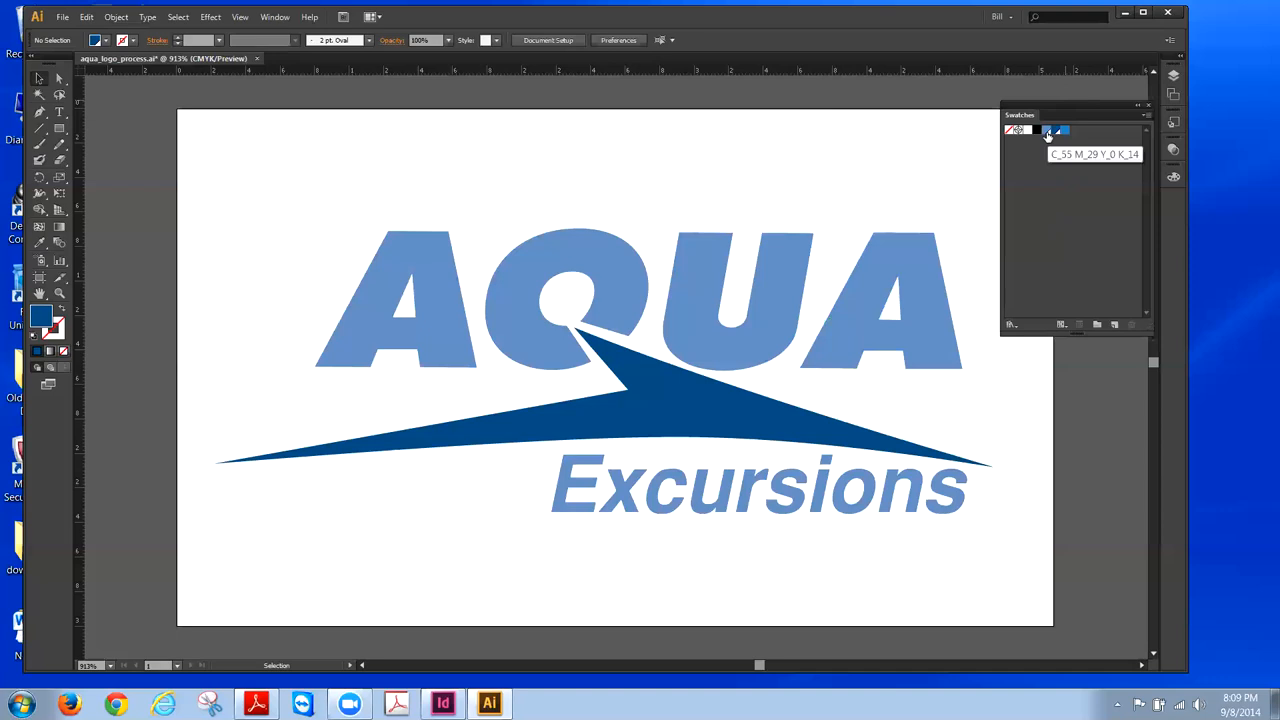
pyautogui.click(925, 264)
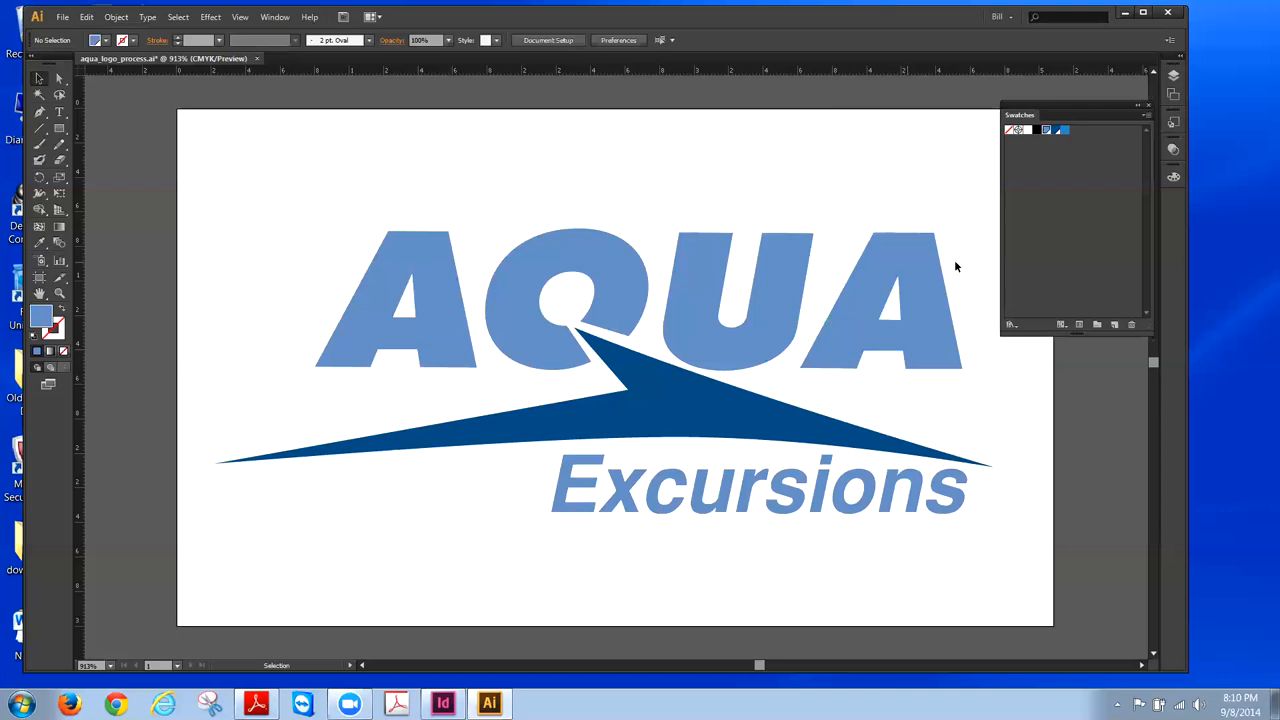
# - Open aqua_logo_Pantone.ai from the recent files list
pyautogui.click(62, 18)
pyautogui.moveTo(100, 84)
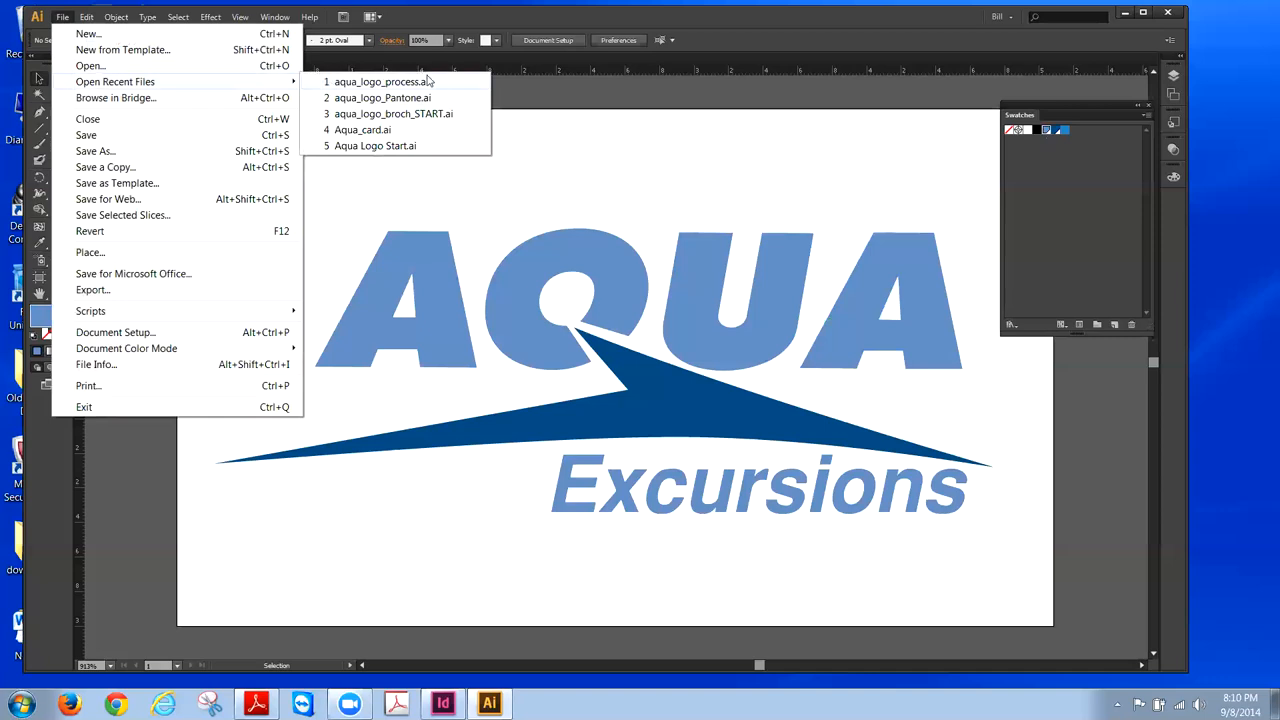
pyautogui.click(420, 98)
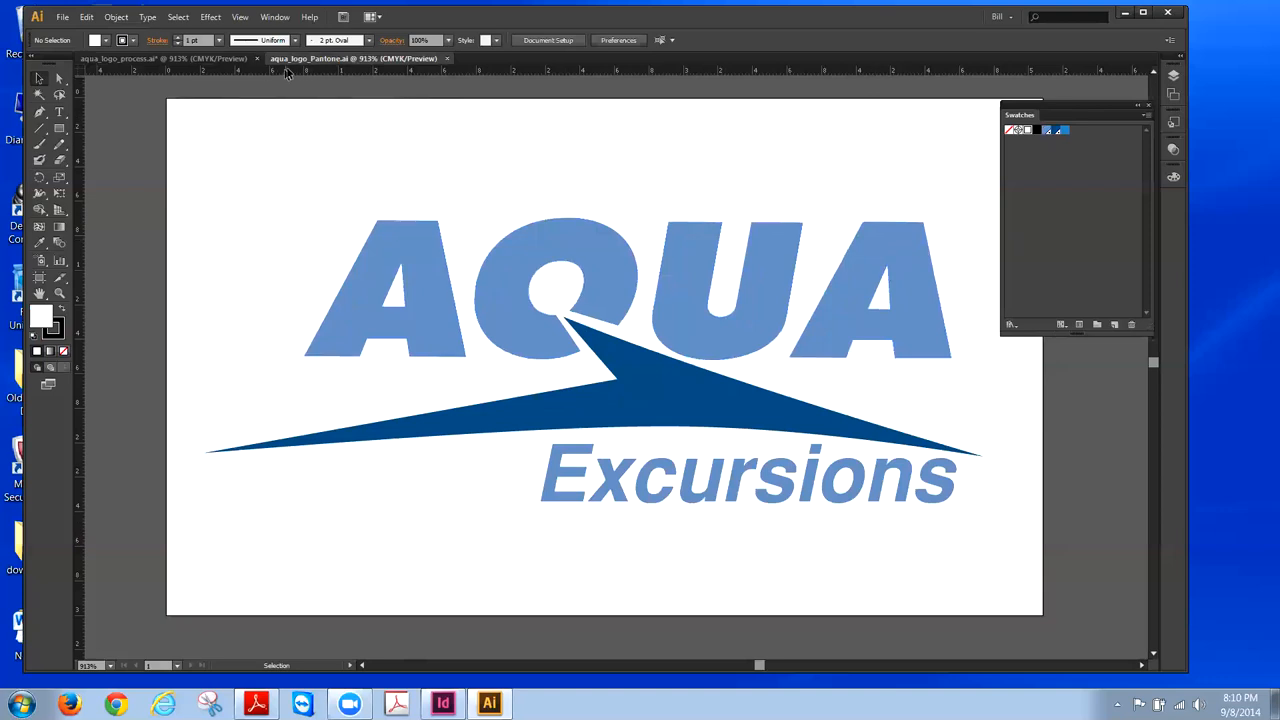
# - Select the AQUA lettering in the Pantone file, then switch back to aqua_logo_process.ai
pyautogui.click(886, 221)
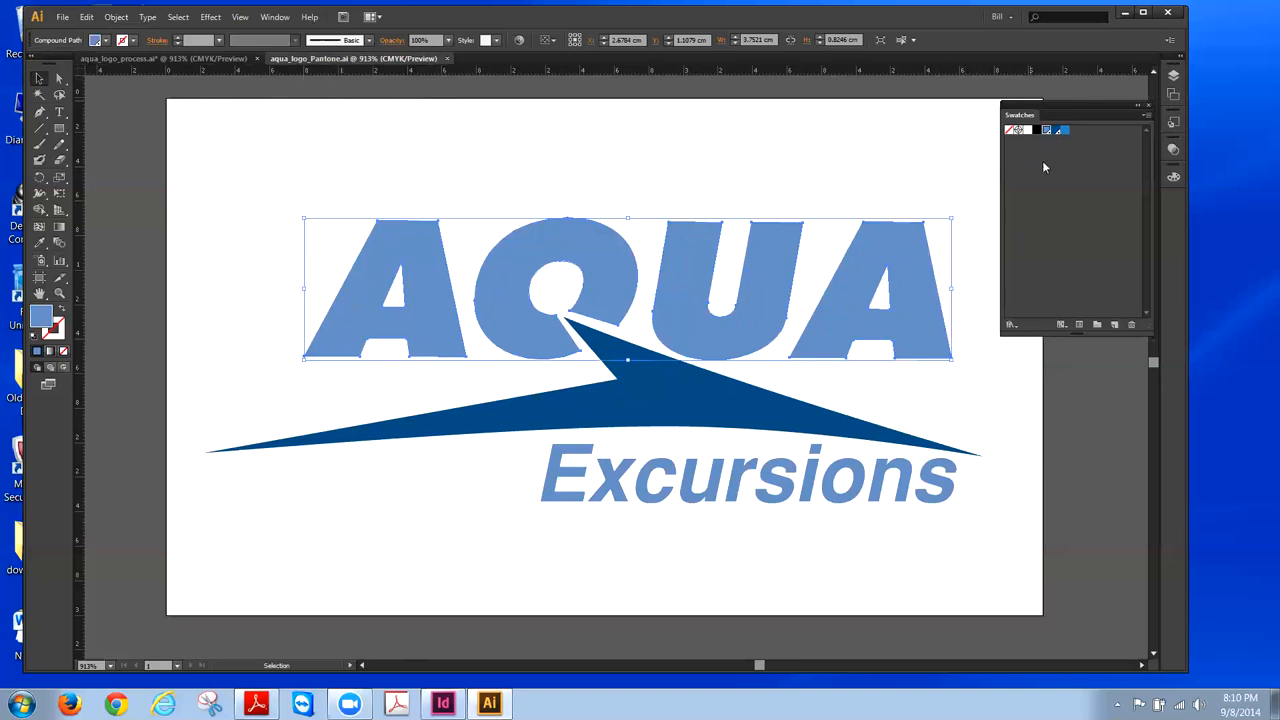
pyautogui.click(128, 62)
# - Select and deselect the AQUA letters in aqua_logo_process.ai twice to compare their colour
pyautogui.click(917, 288)
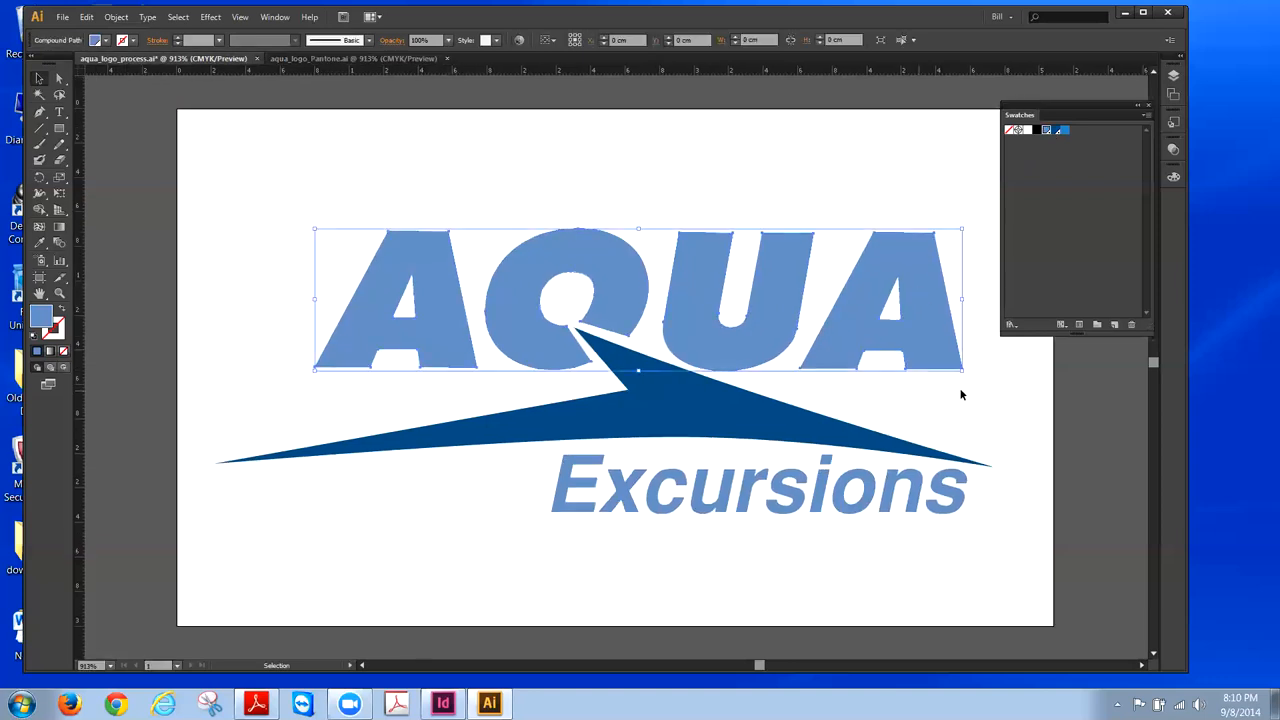
pyautogui.click(782, 133)
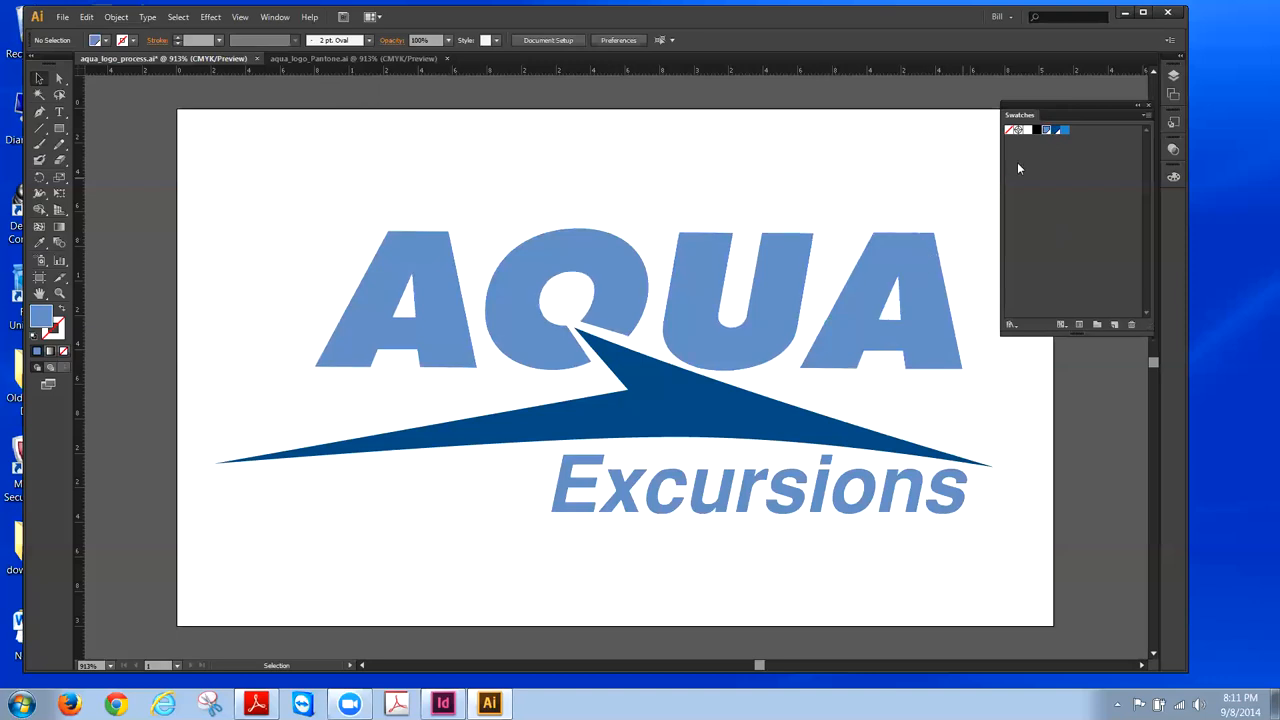
pyautogui.click(879, 261)
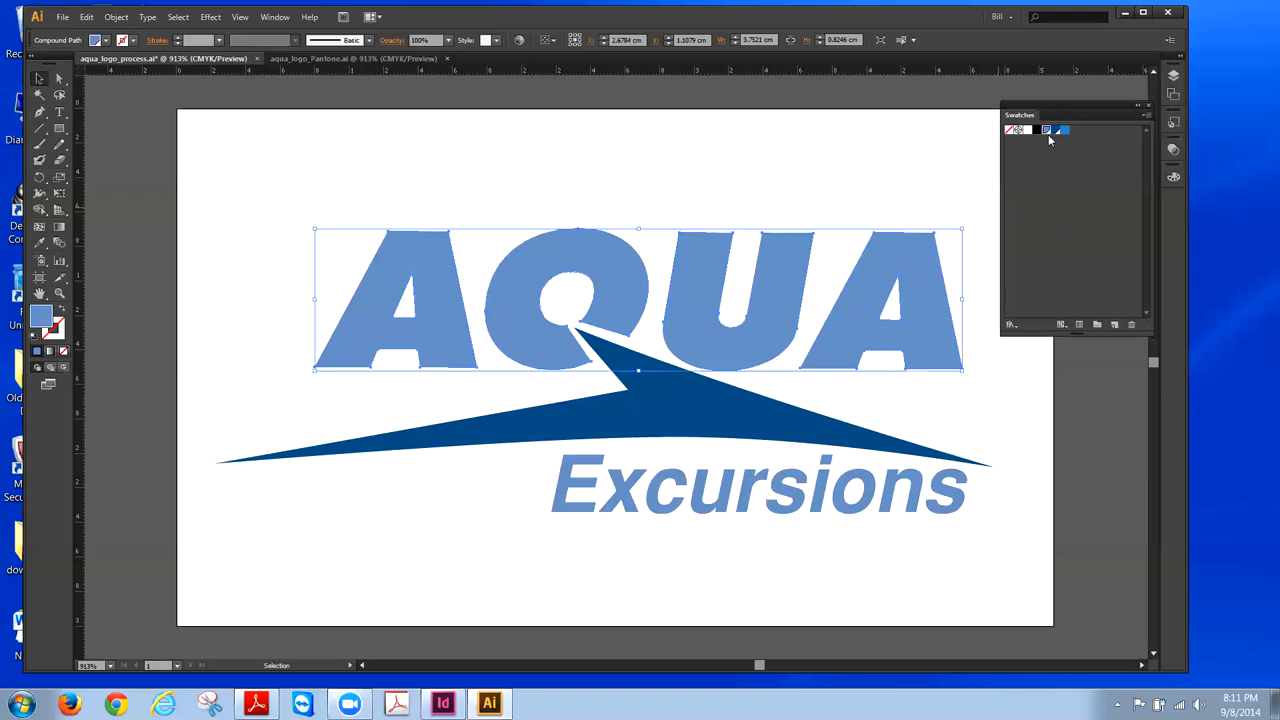
pyautogui.click(957, 171)
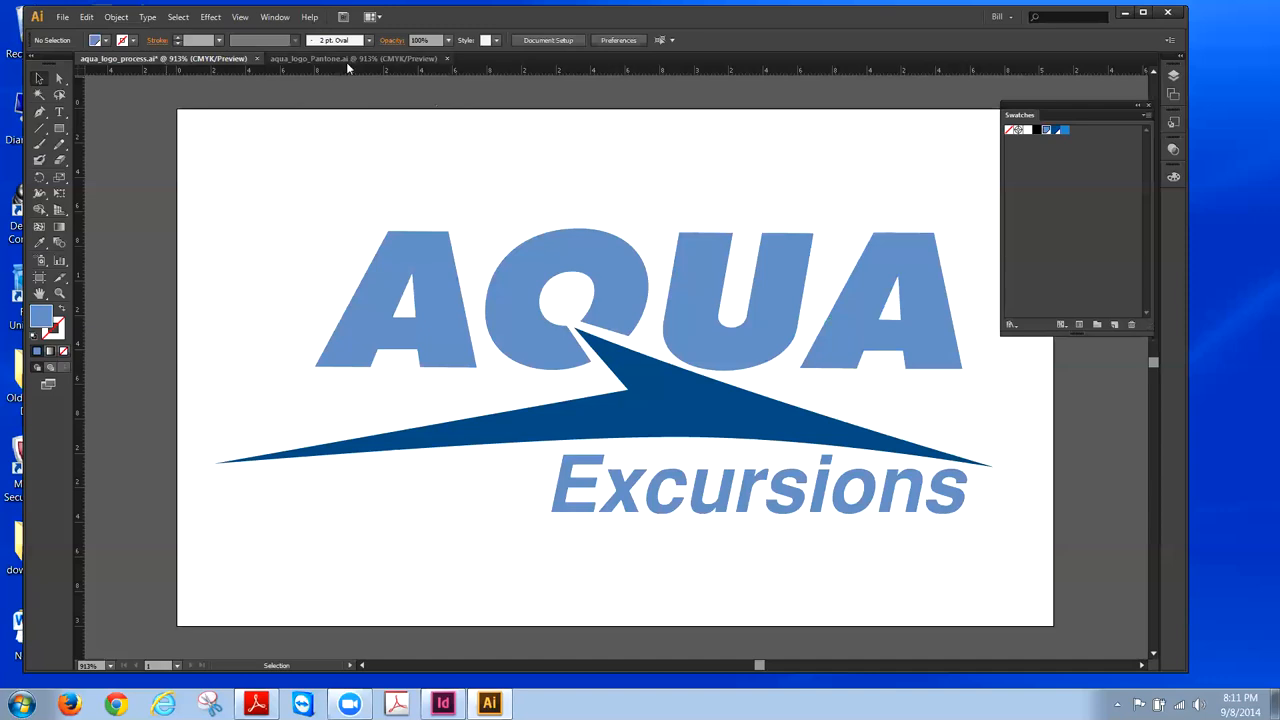
pyautogui.click(405, 59)
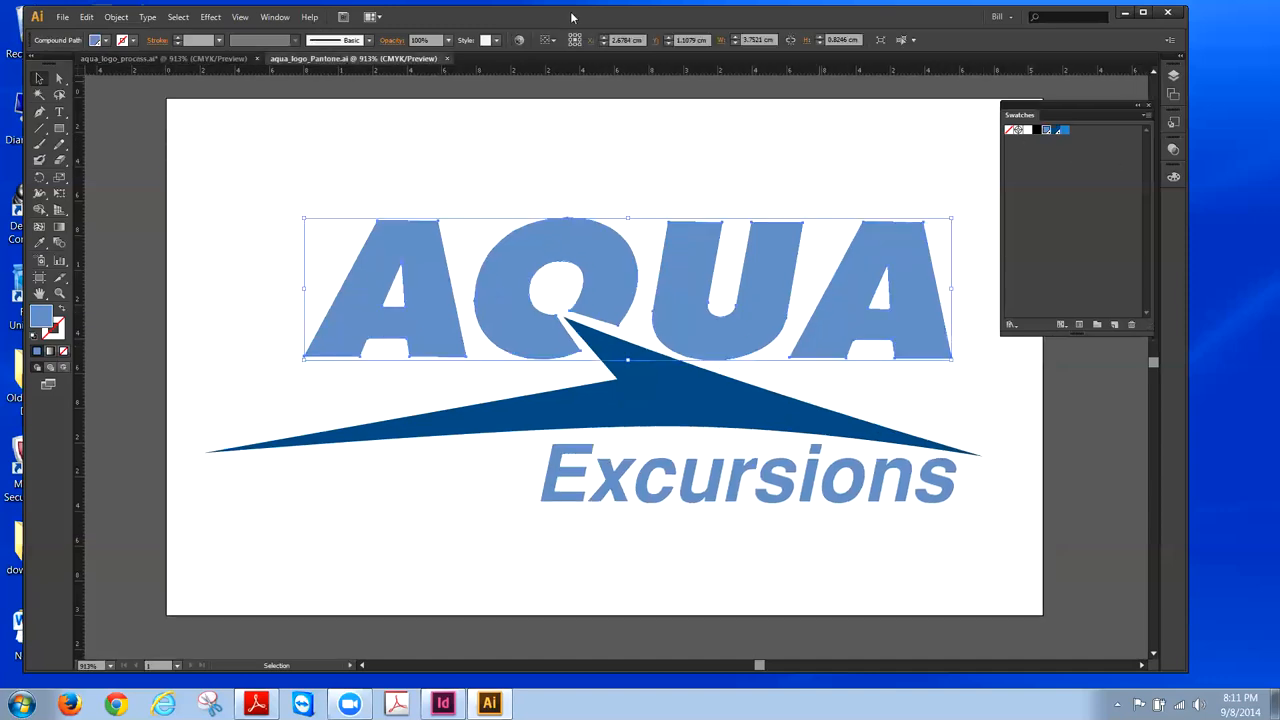
pyautogui.click(447, 59)
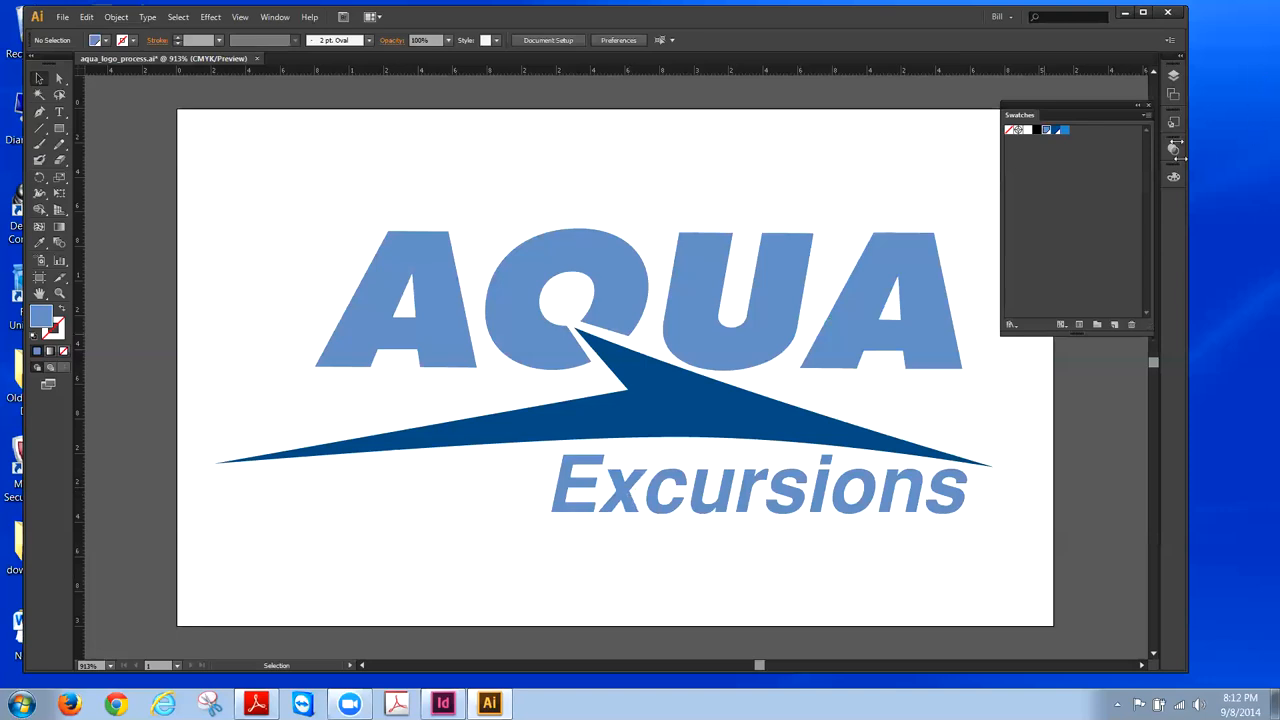
# - Turn Layer 2's visibility back on so the black background shows behind the logo
pyautogui.click(1173, 78)
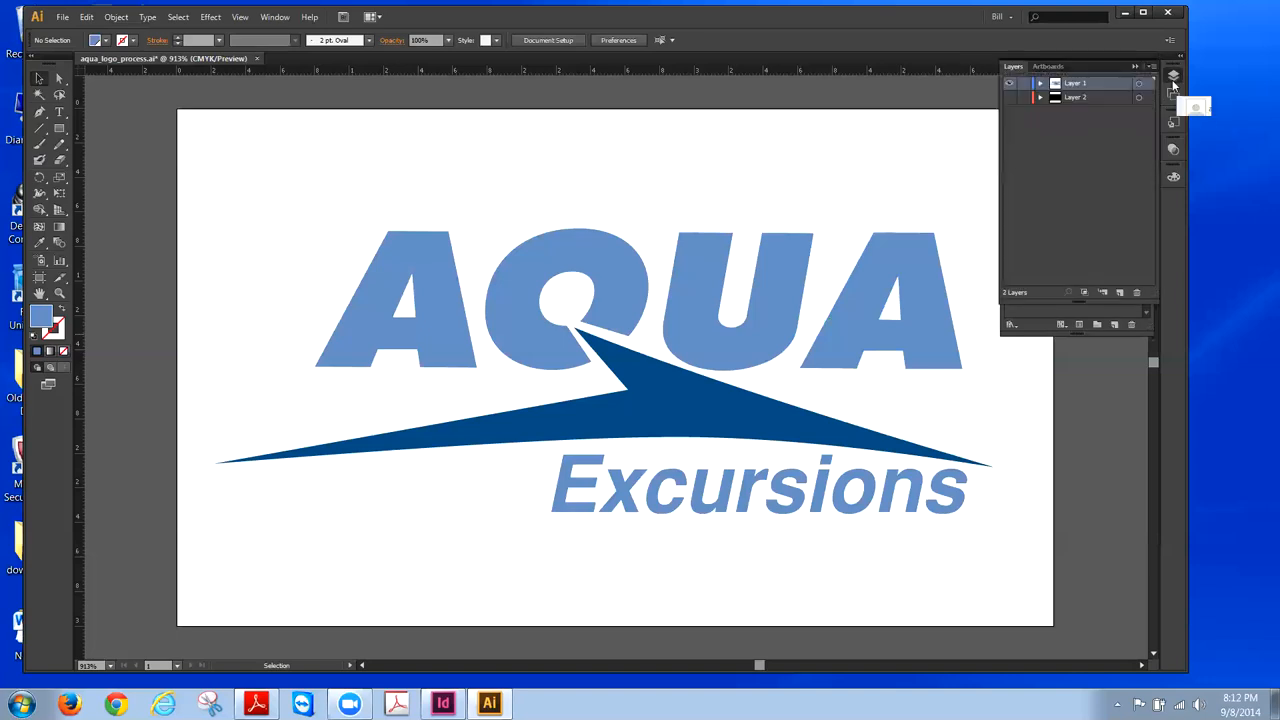
pyautogui.click(1009, 98)
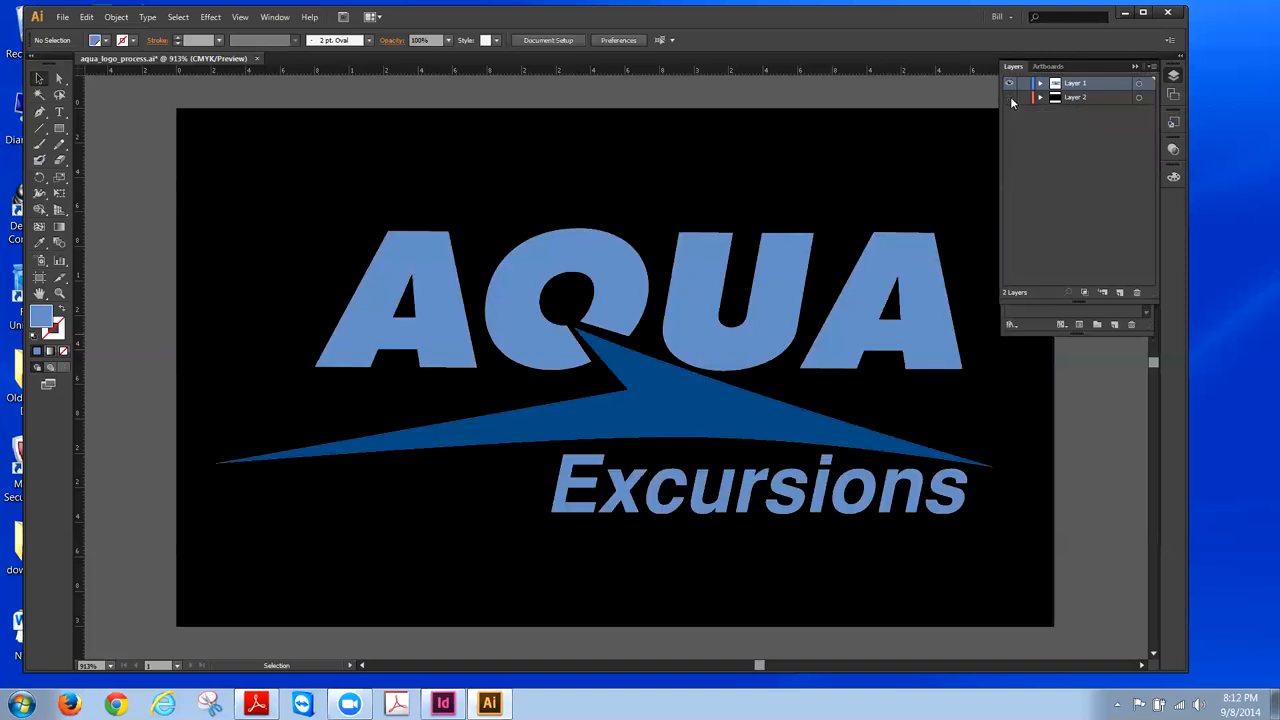
pyautogui.click(1009, 98)
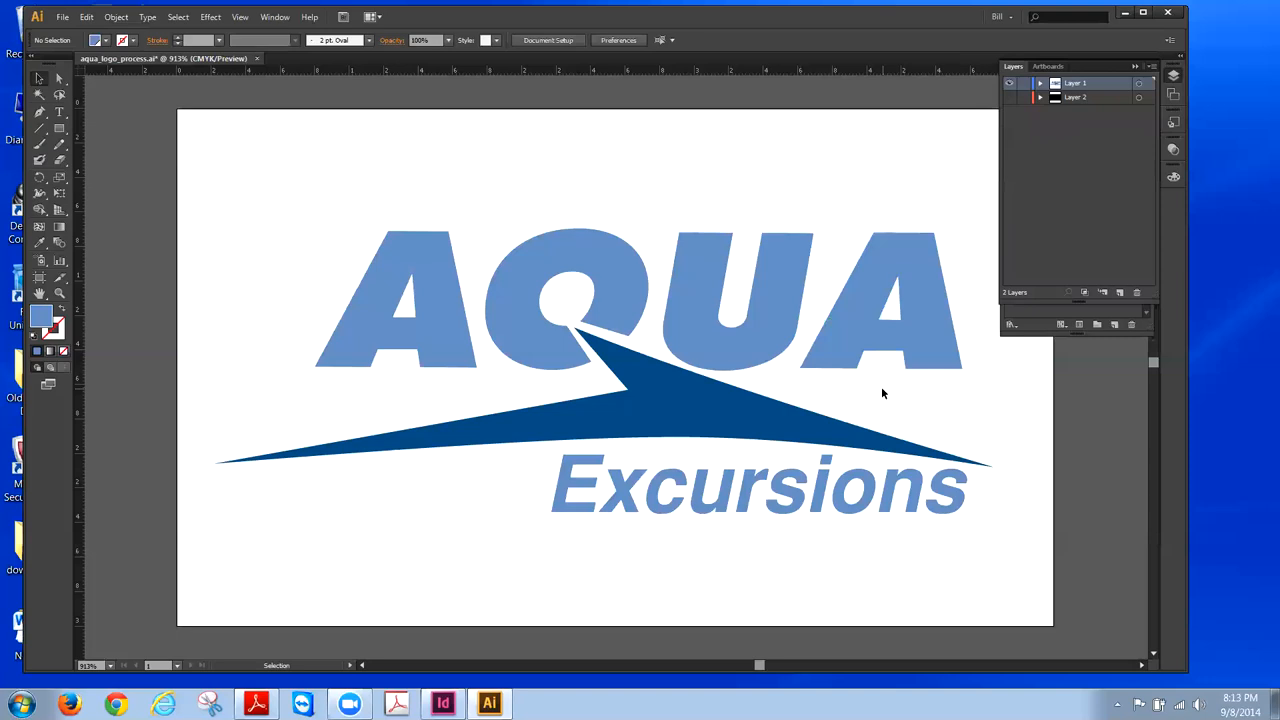
pyautogui.click(1009, 97)
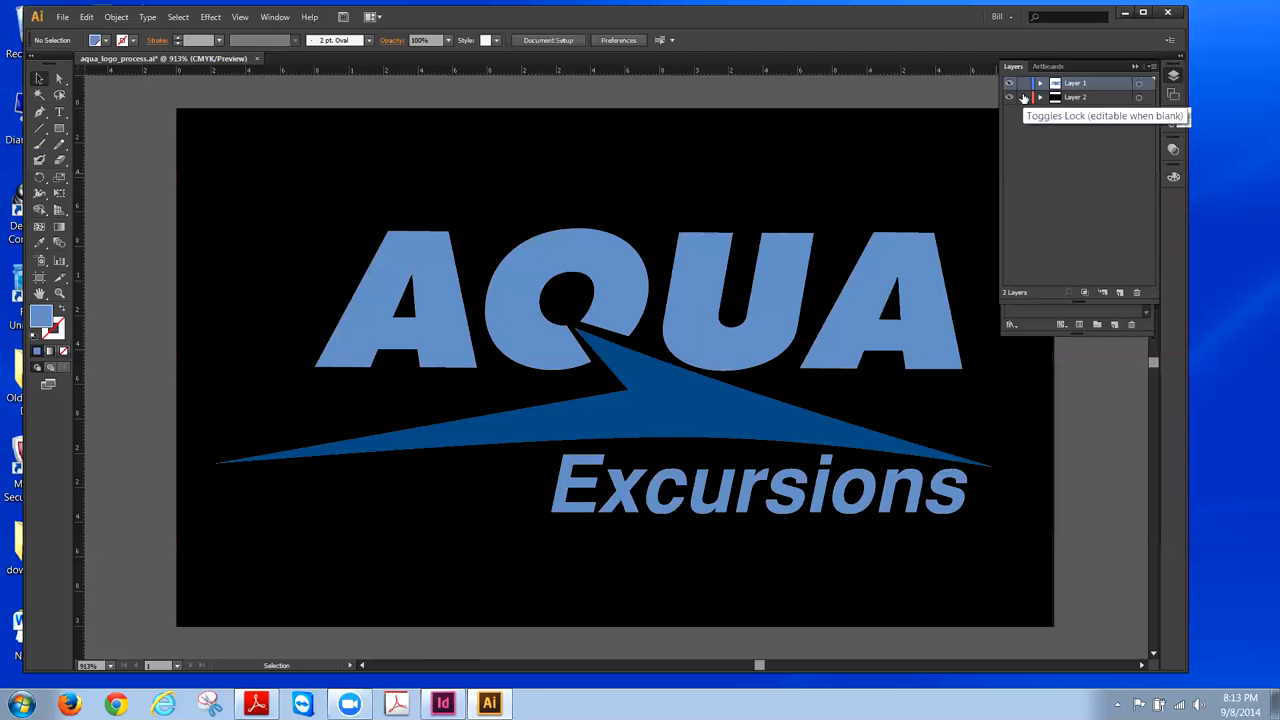
pyautogui.click(1135, 67)
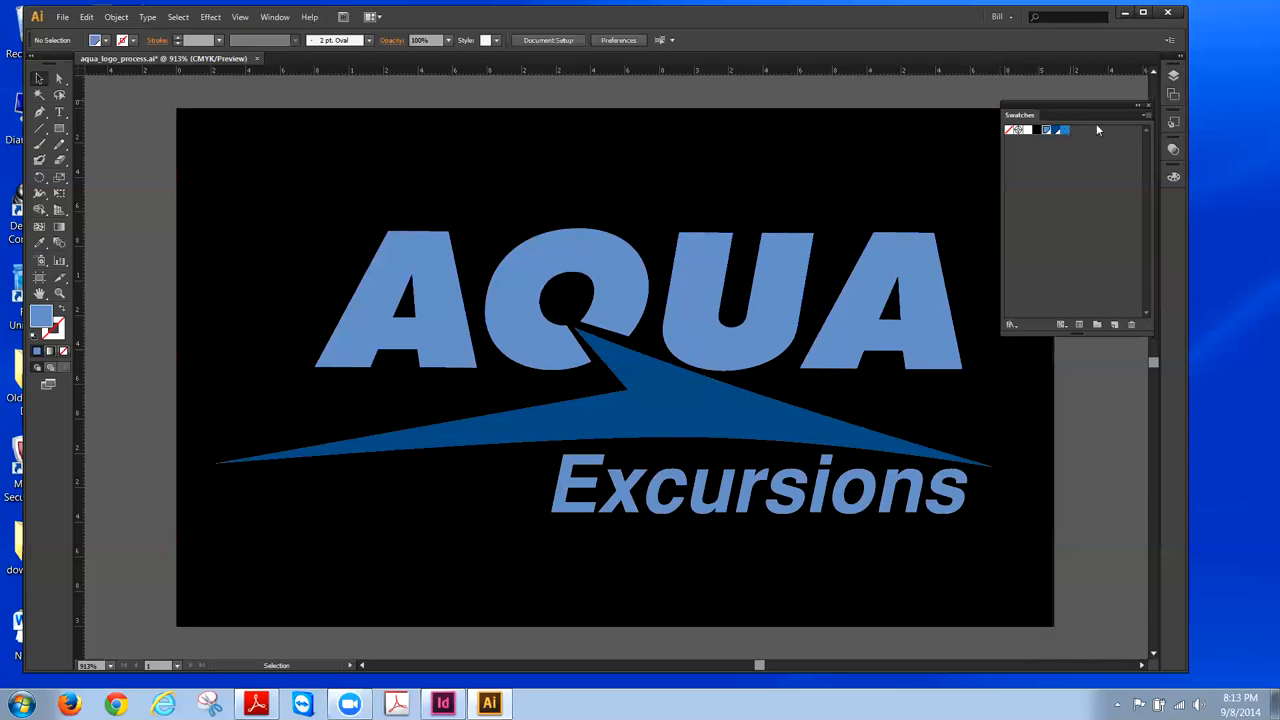
# - Fill the Layer 2 background rectangle with the blue swatch
pyautogui.click(1173, 80)
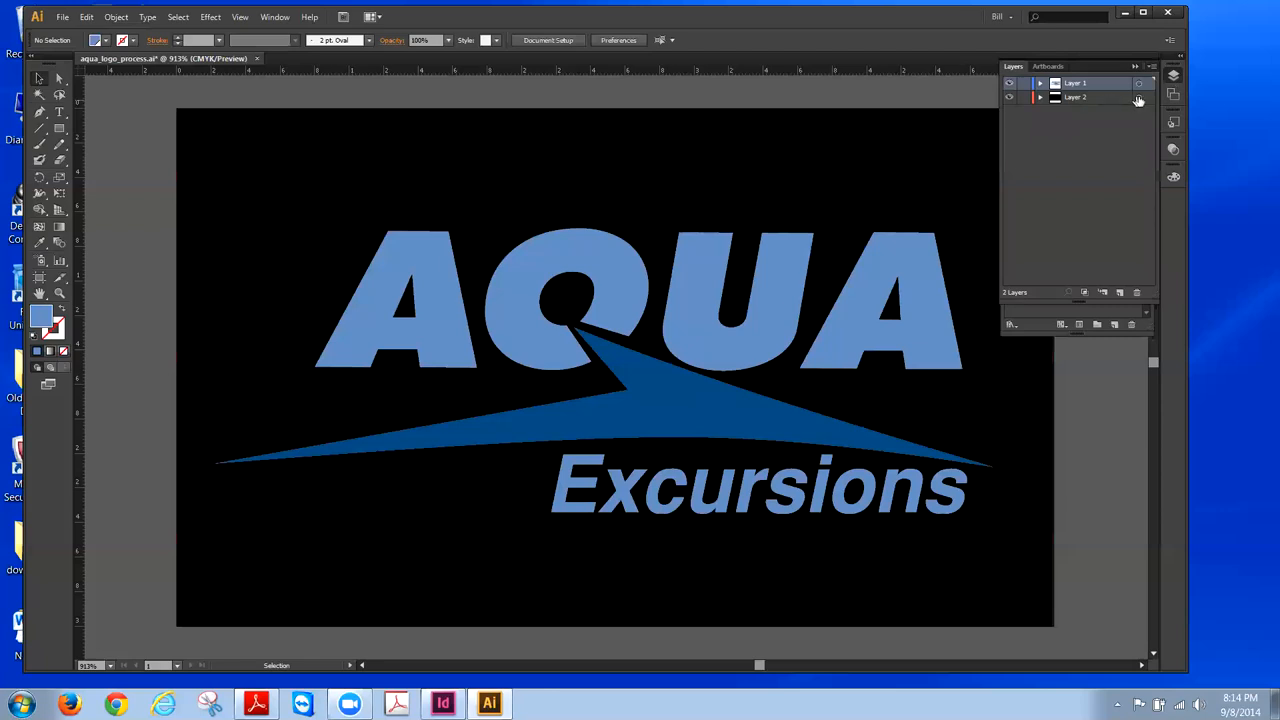
pyautogui.click(1137, 97)
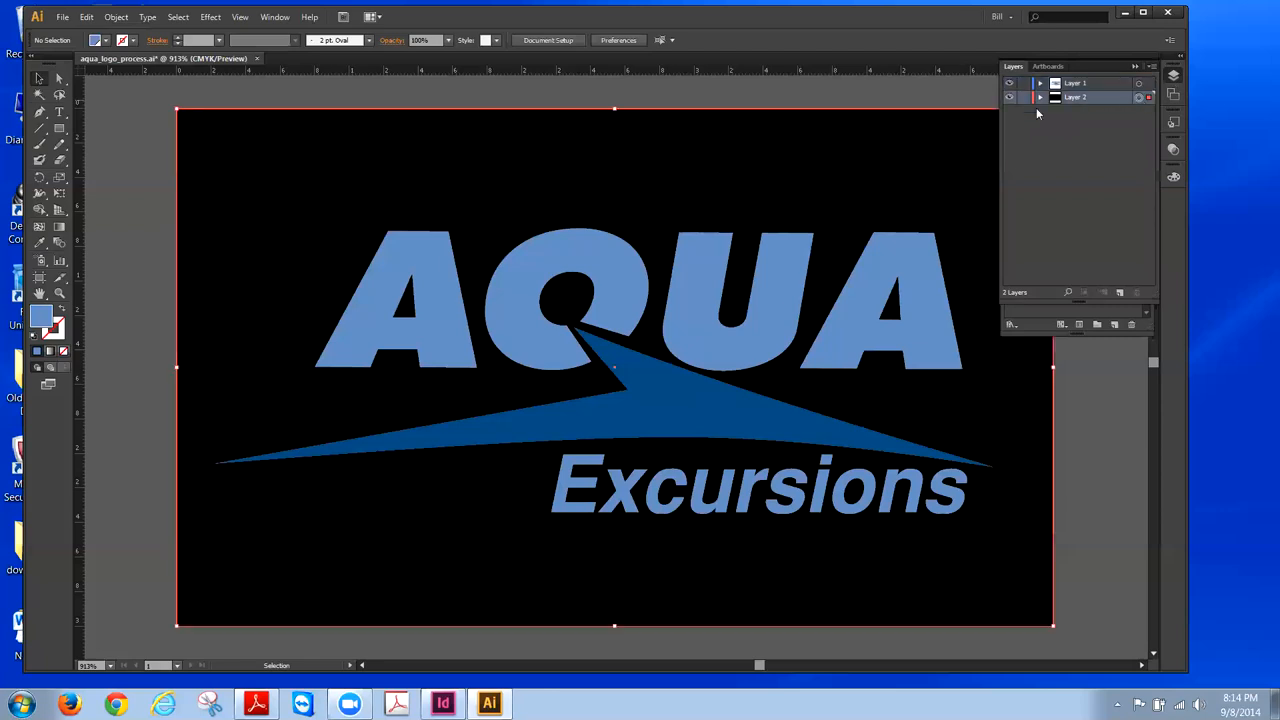
pyautogui.click(1135, 66)
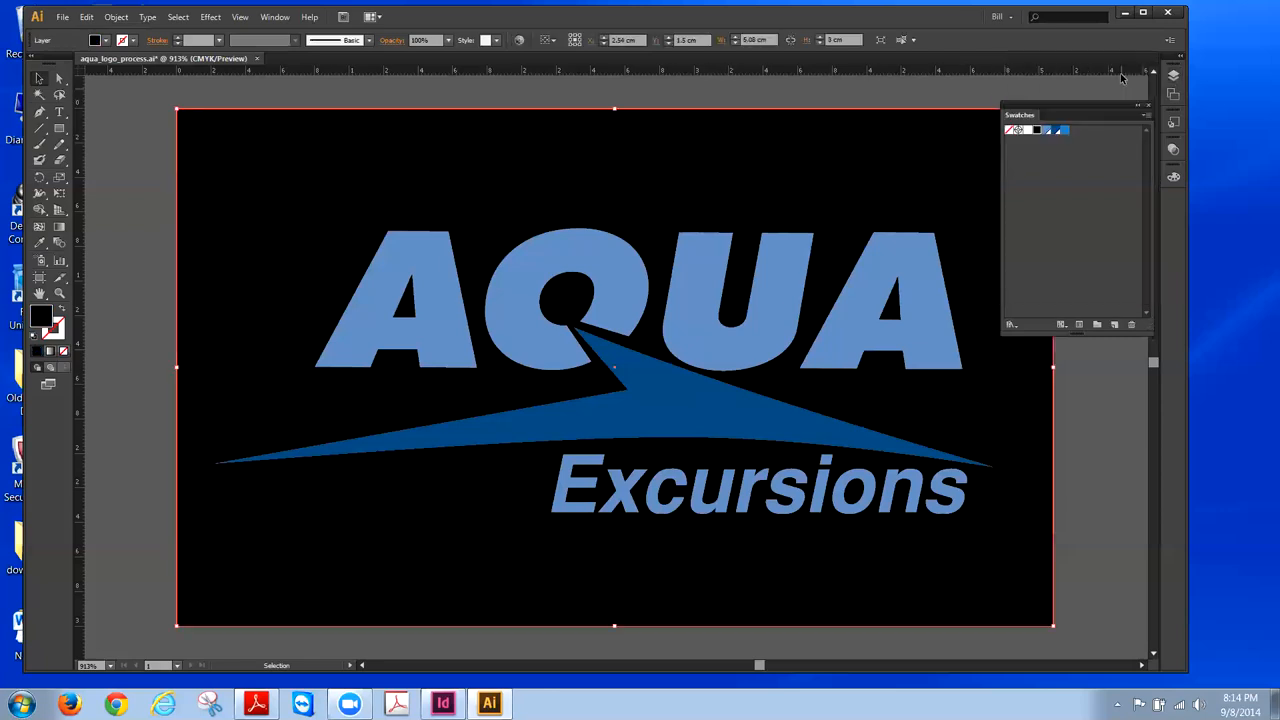
pyautogui.click(1064, 131)
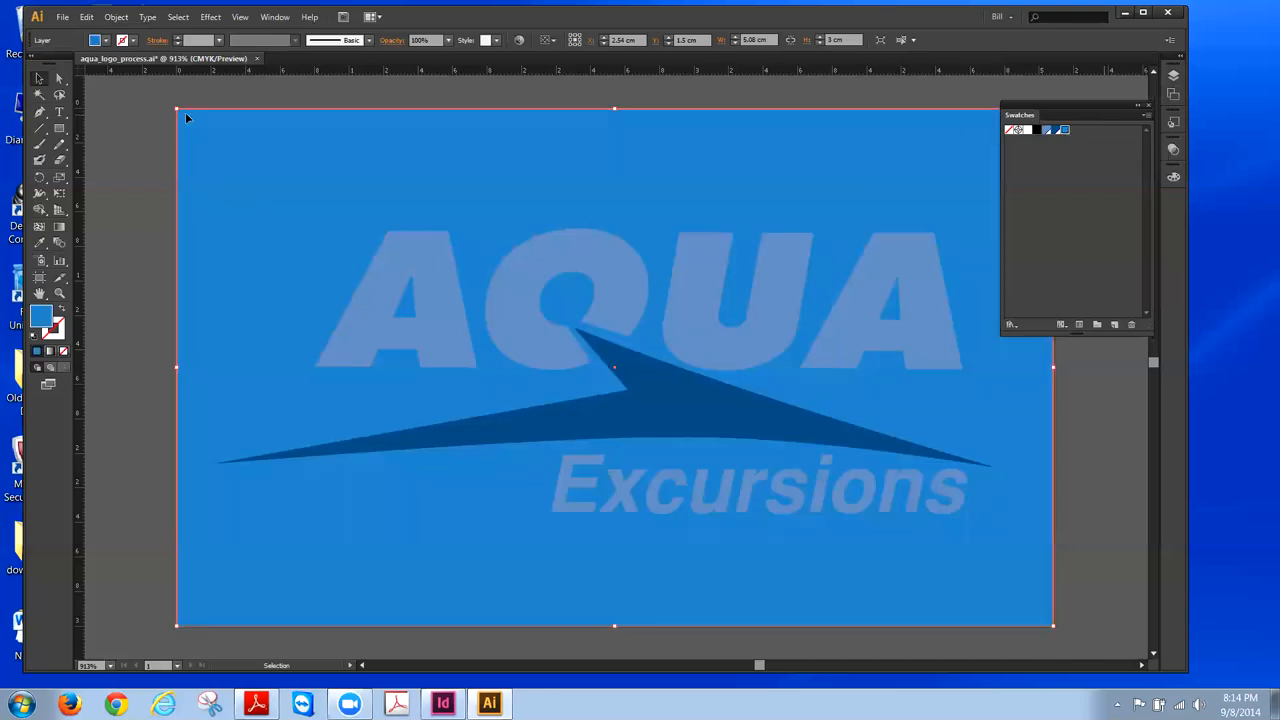
# - Deselect, move the Swatches panel aside, and hide Layer 2 so the logo sits on white
pyautogui.click(129, 119)
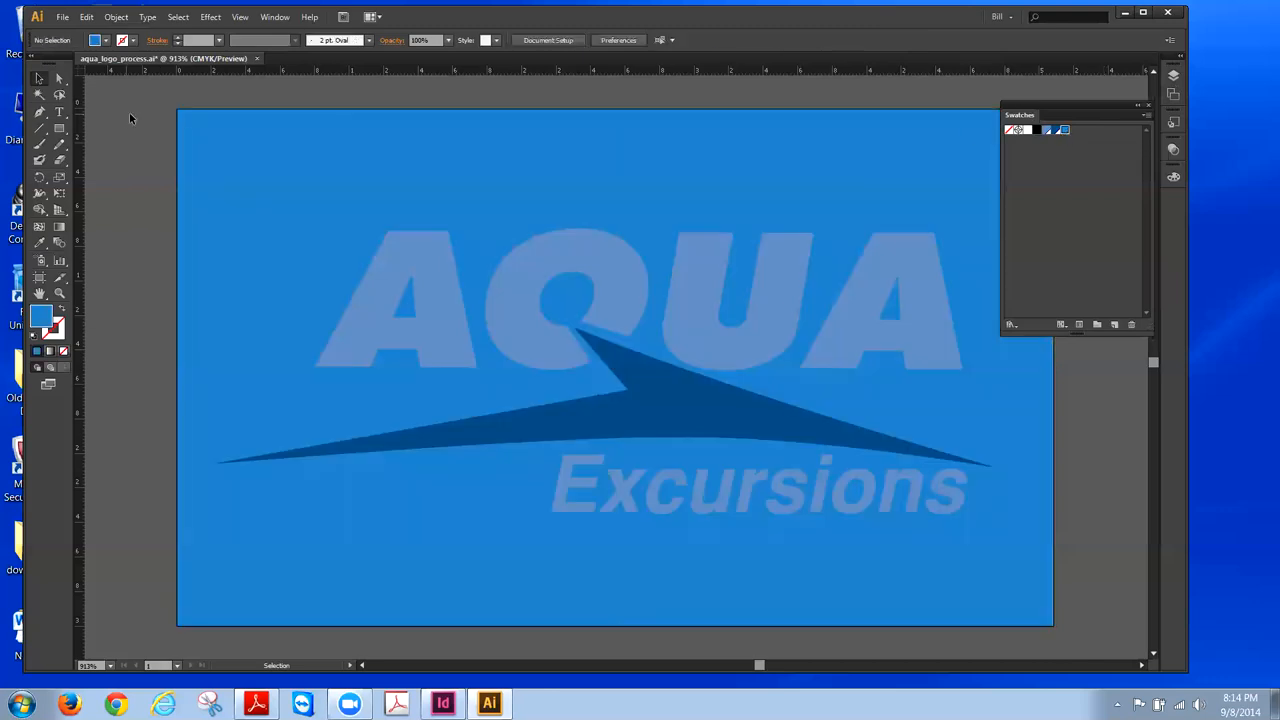
pyautogui.click(1137, 105)
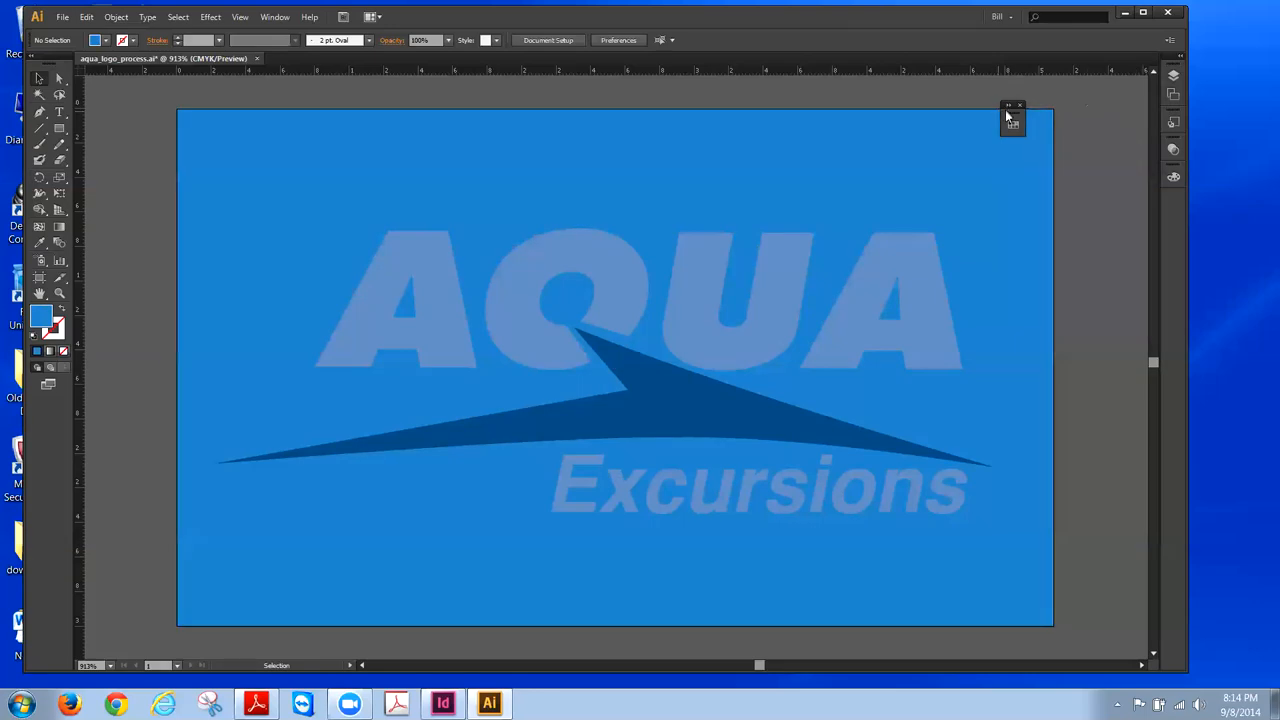
pyautogui.moveTo(1006, 117); pyautogui.dragTo(1117, 117)
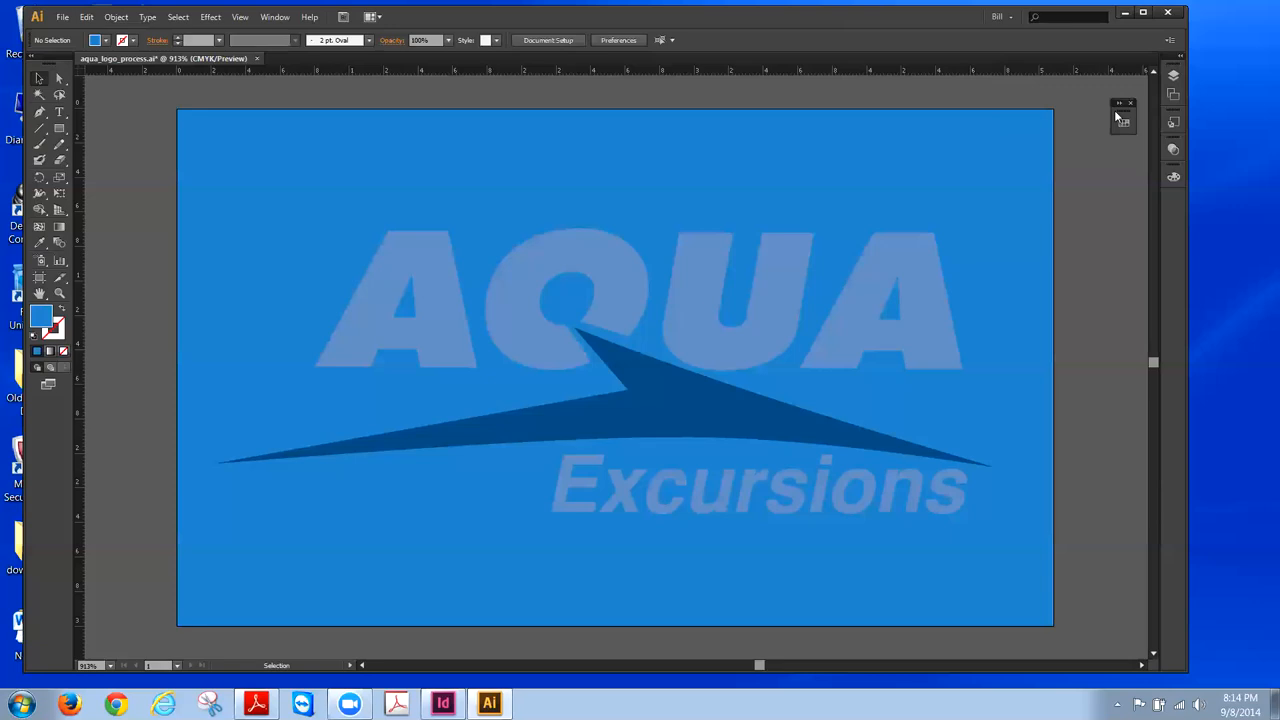
pyautogui.click(1174, 76)
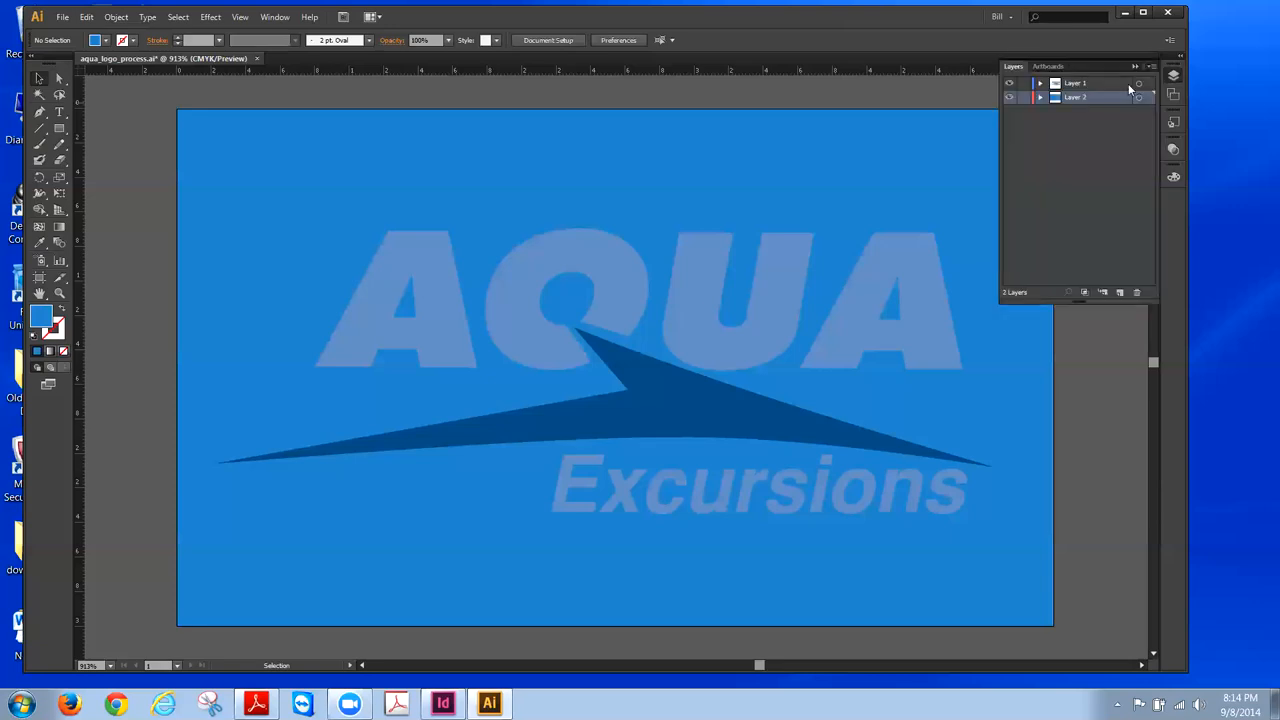
pyautogui.click(1010, 97)
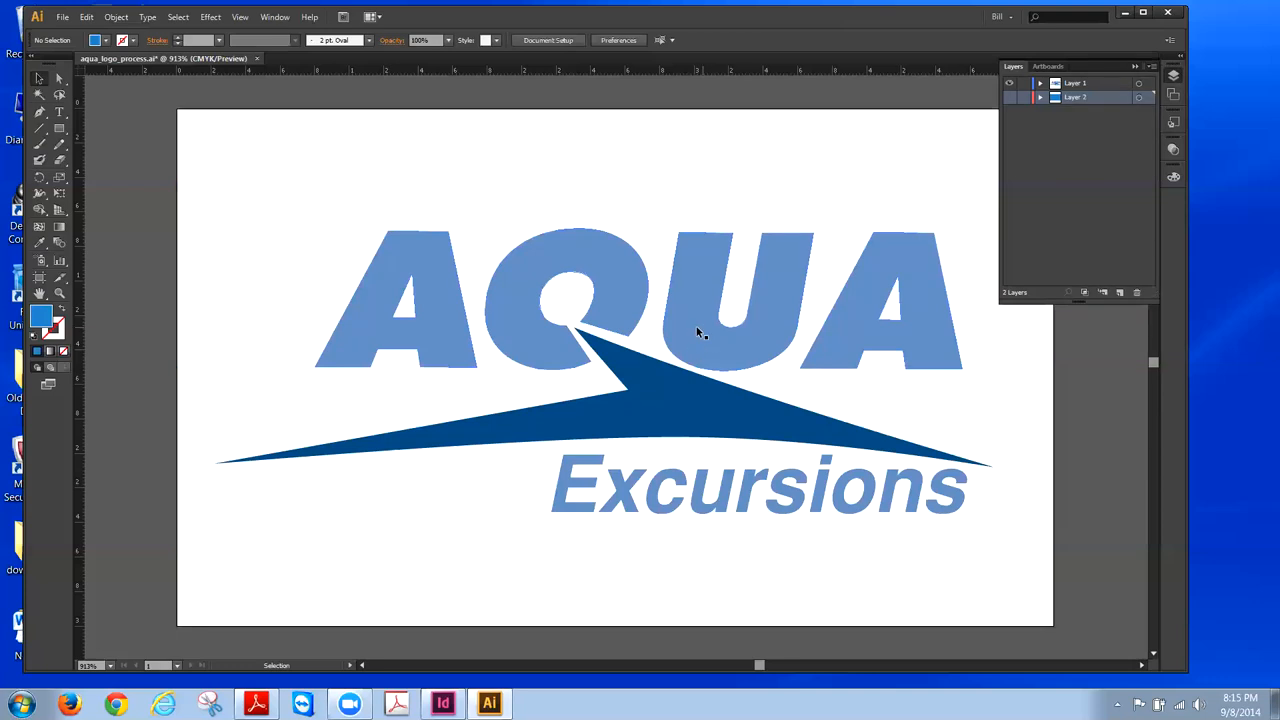
# - Open the Gradient panel and give the AQUA lettering a gradient fill
pyautogui.click(268, 18)
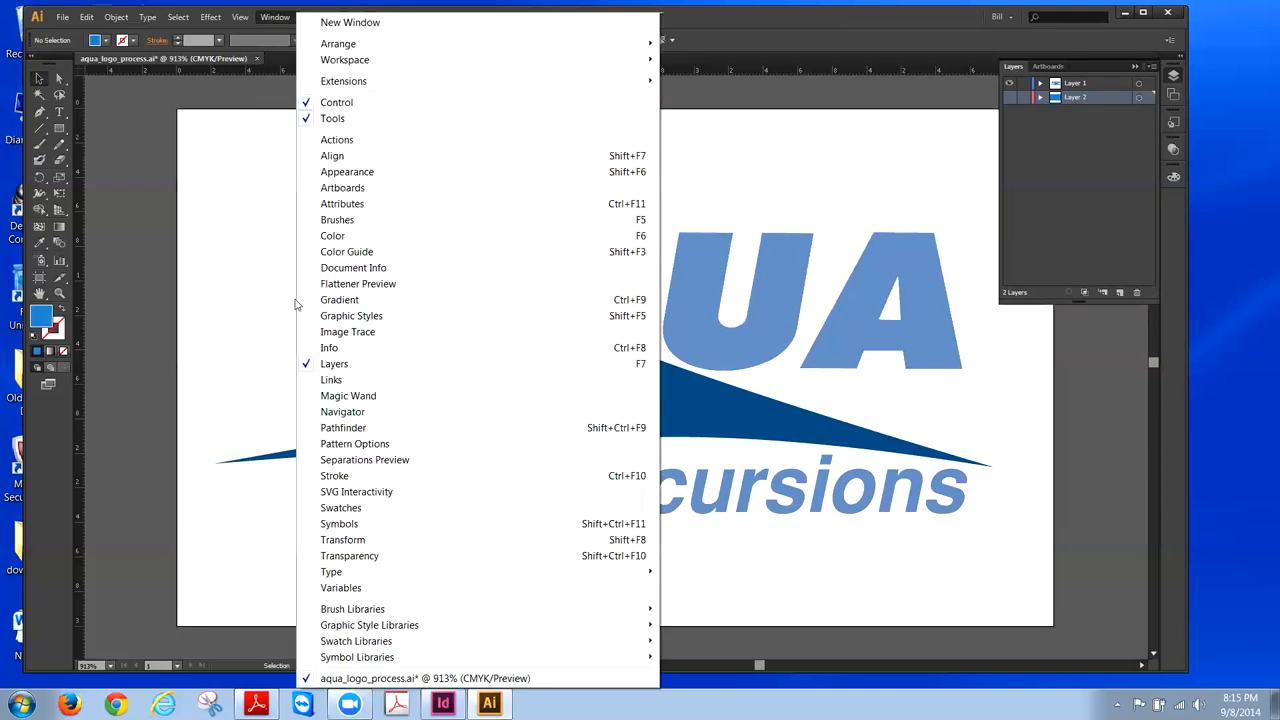
pyautogui.click(335, 302)
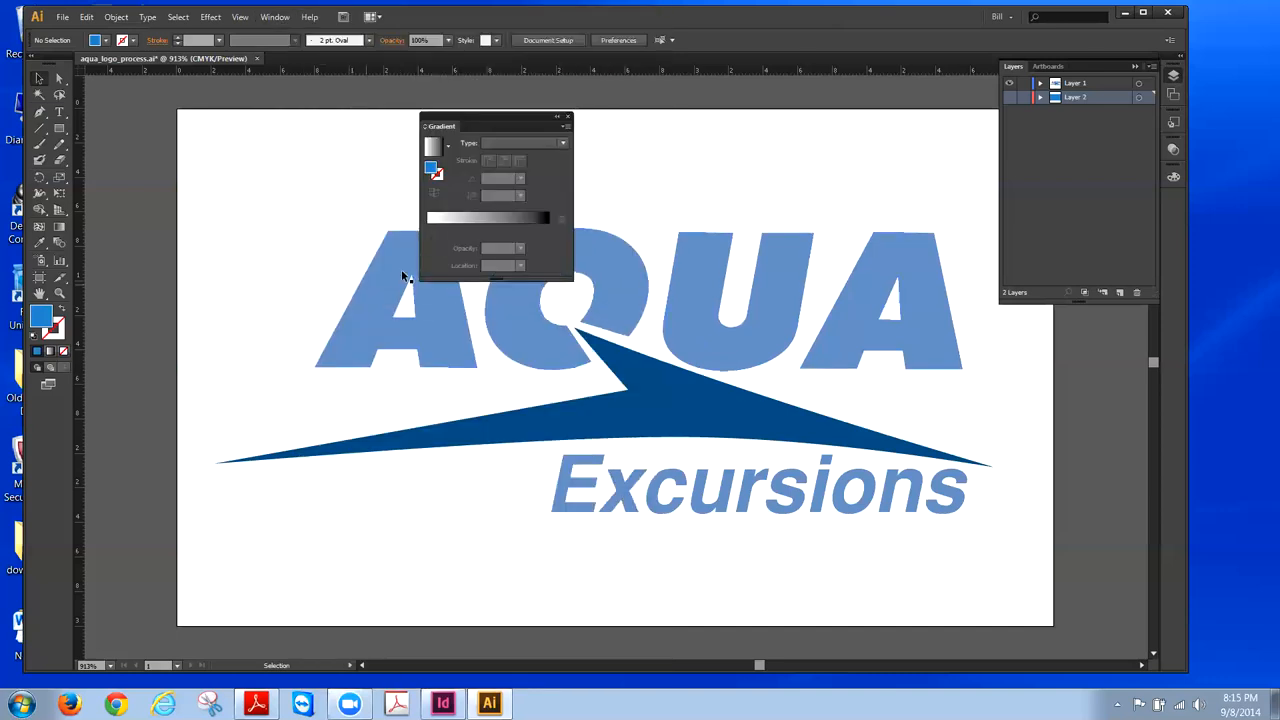
pyautogui.moveTo(456, 117); pyautogui.dragTo(192, 122)
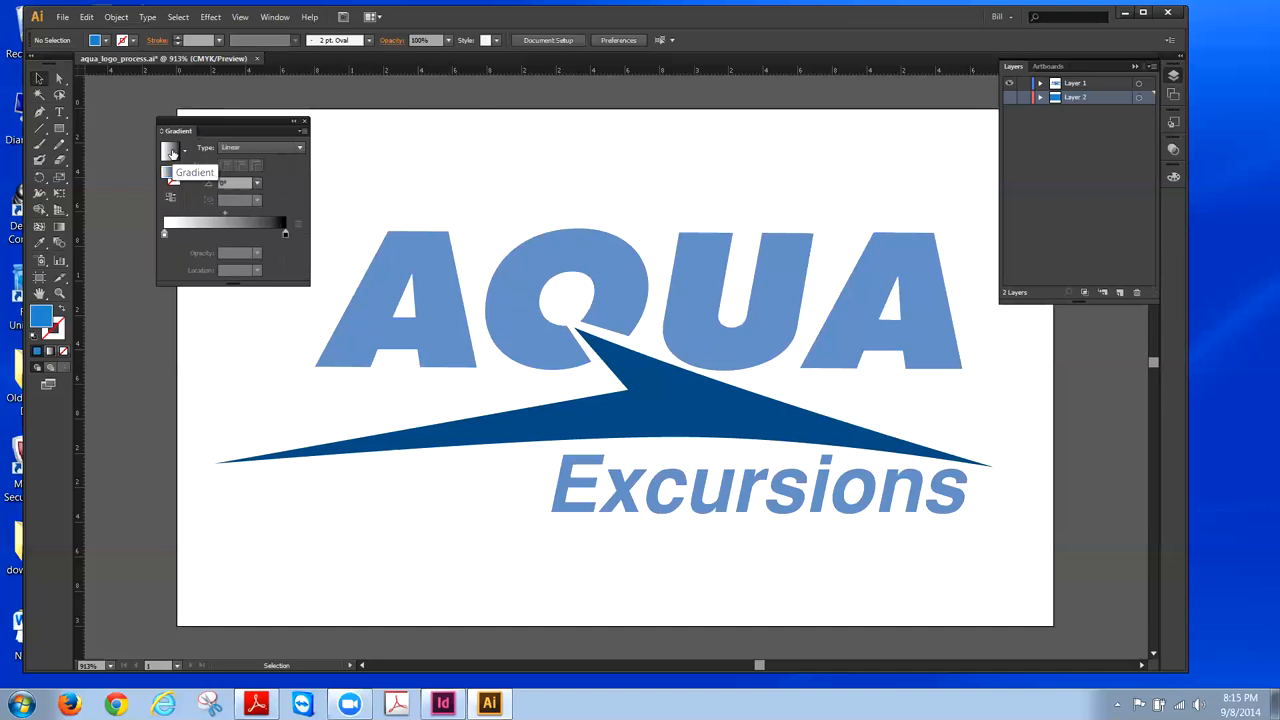
pyautogui.click(430, 242)
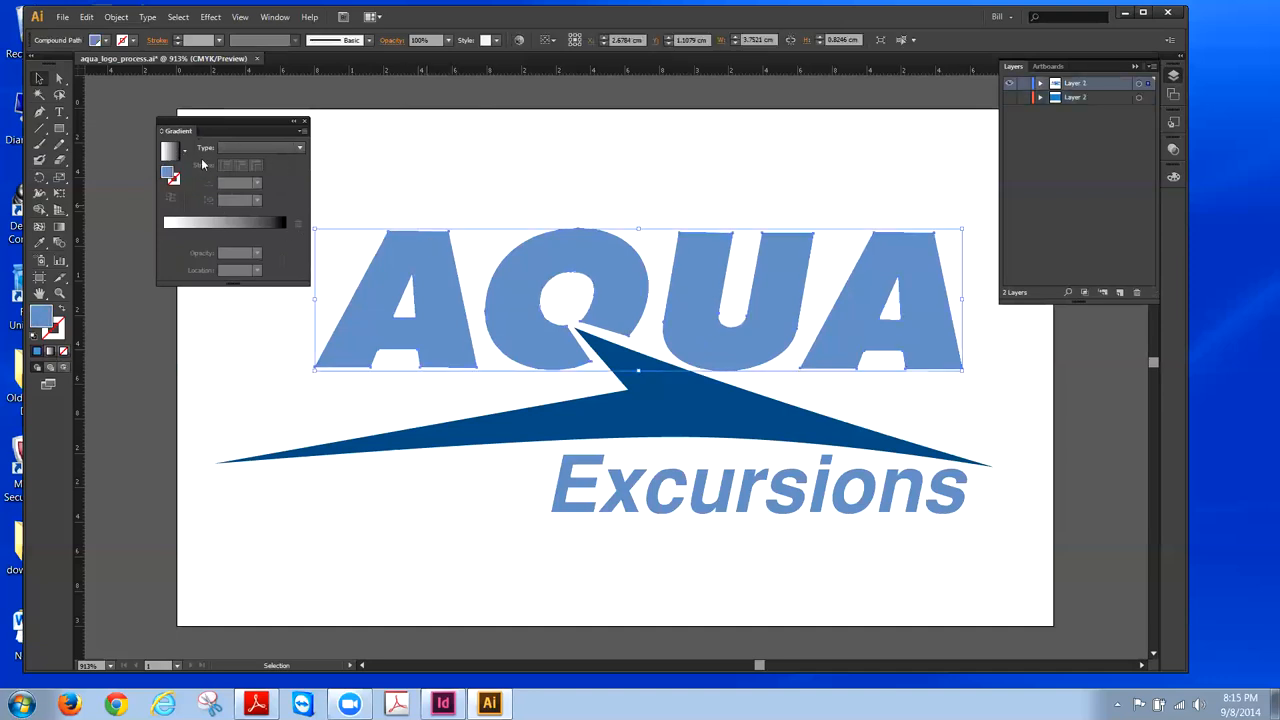
pyautogui.click(169, 151)
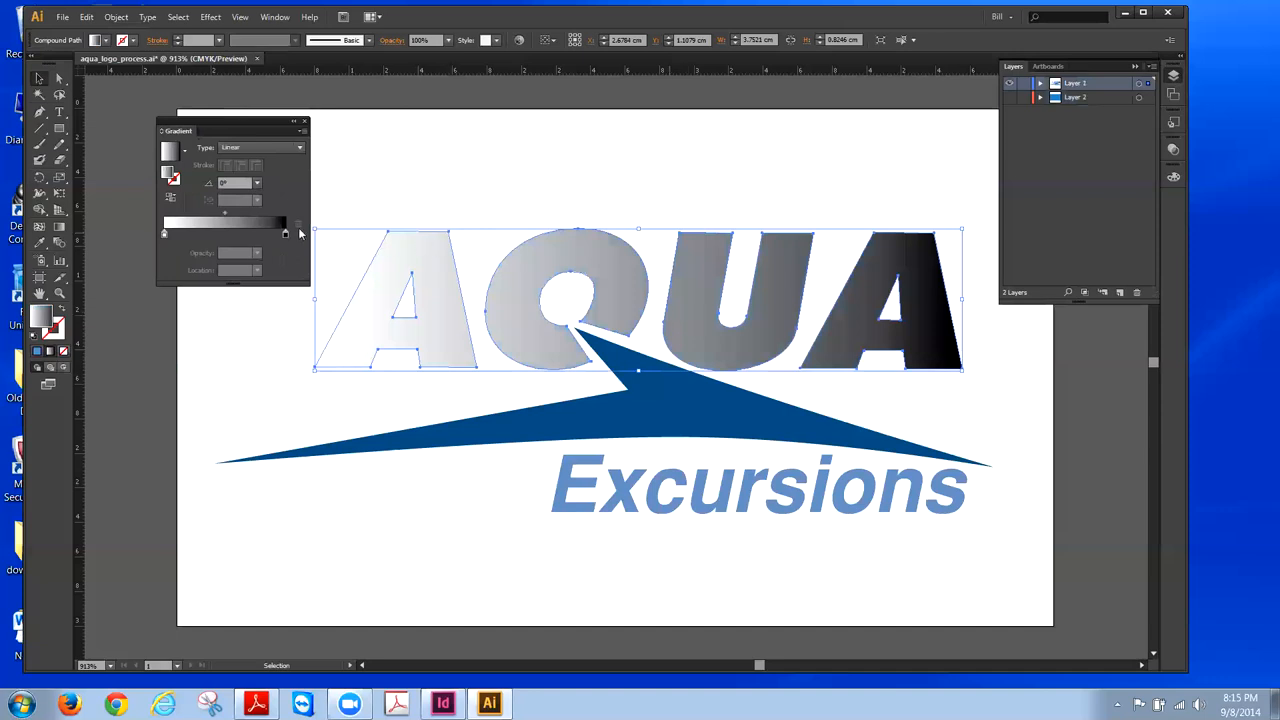
# - Set the gradient to Linear at a 90° angle, dark at top fading to white
pyautogui.moveTo(229, 124); pyautogui.dragTo(221, 106)
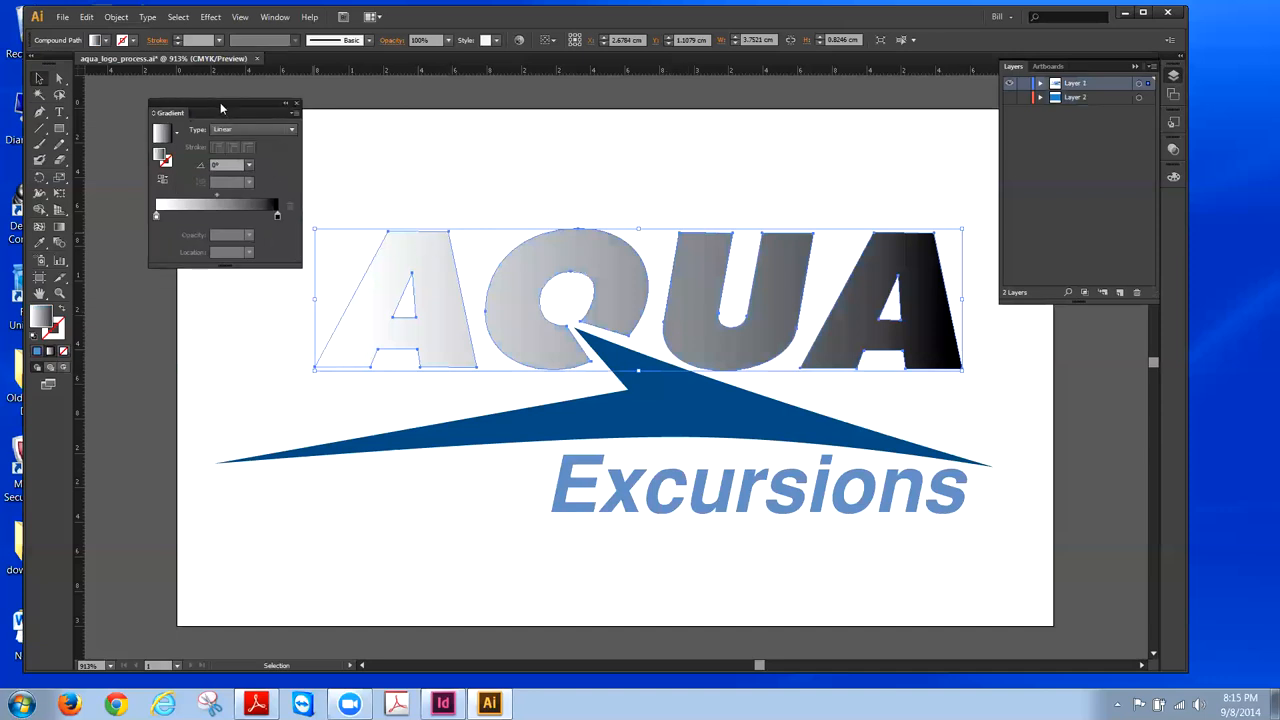
pyautogui.click(293, 132)
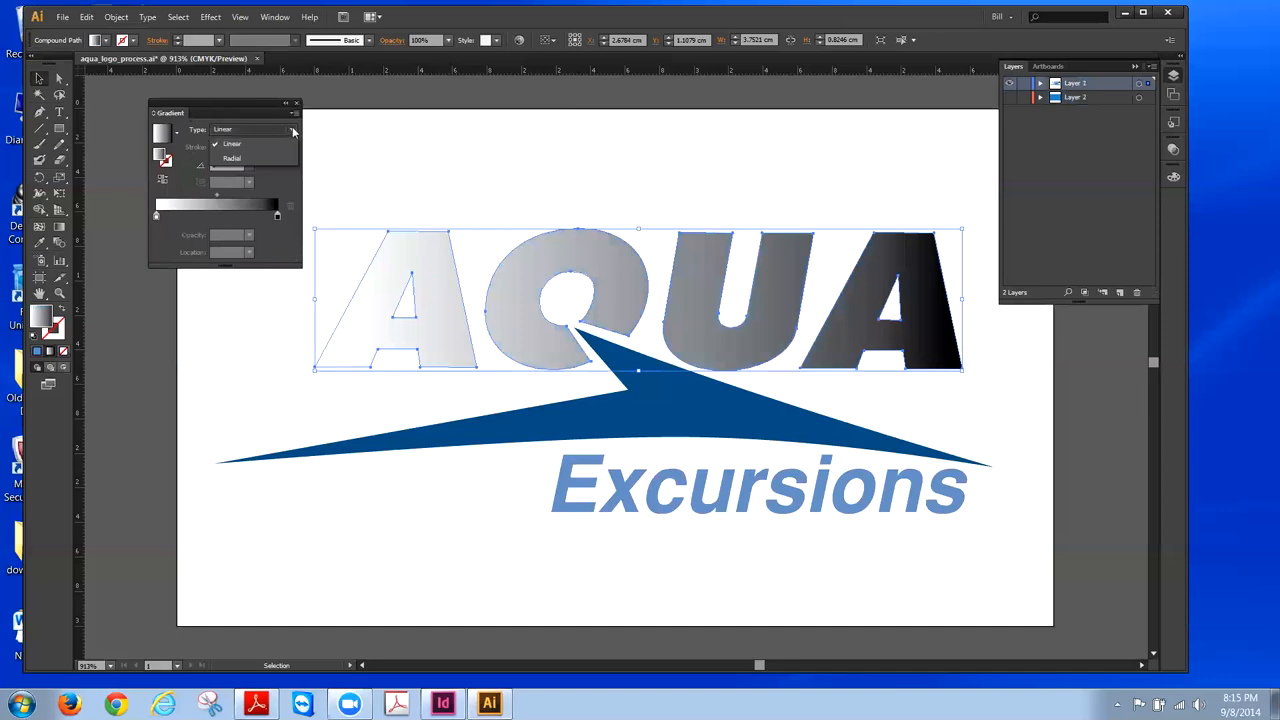
pyautogui.click(231, 143)
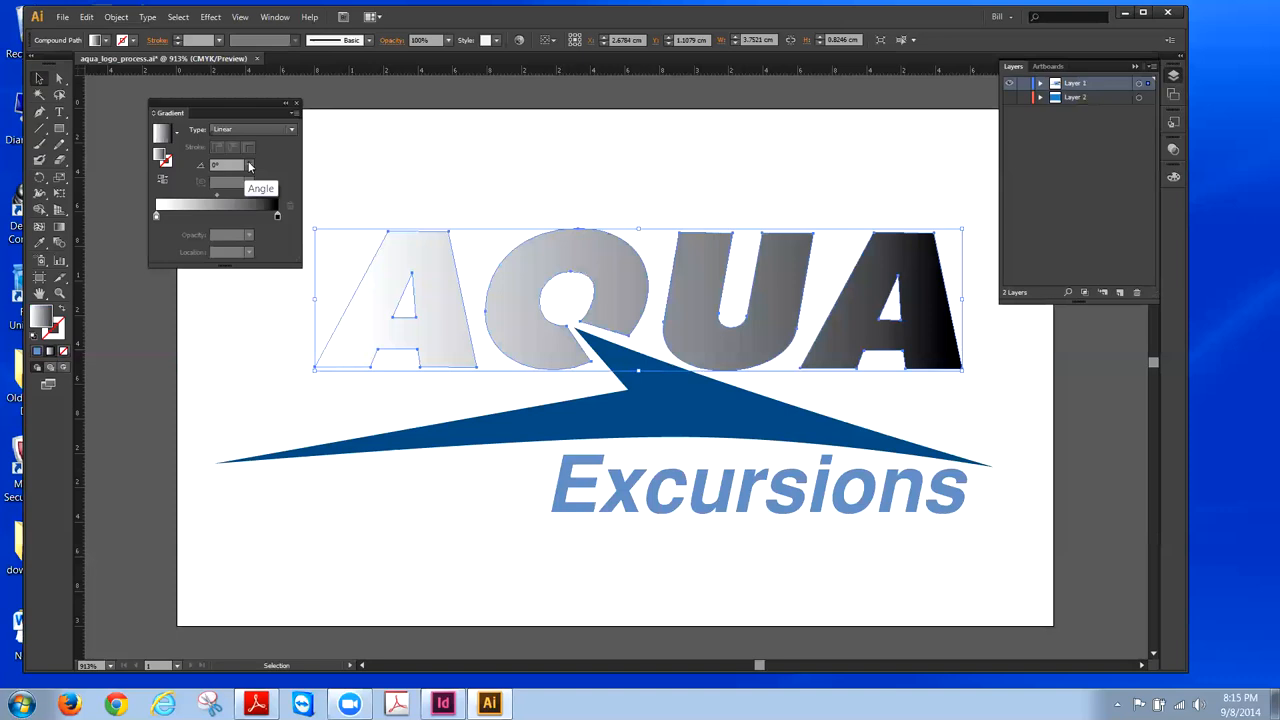
pyautogui.click(251, 166)
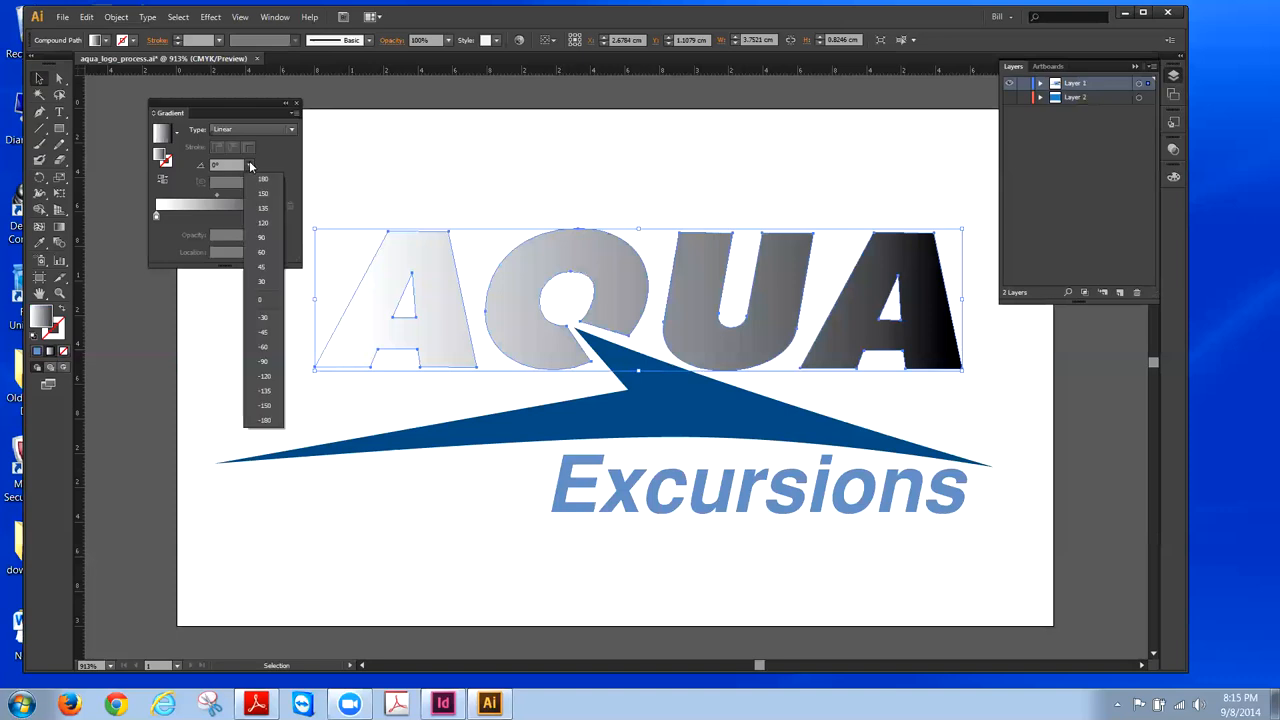
pyautogui.click(262, 237)
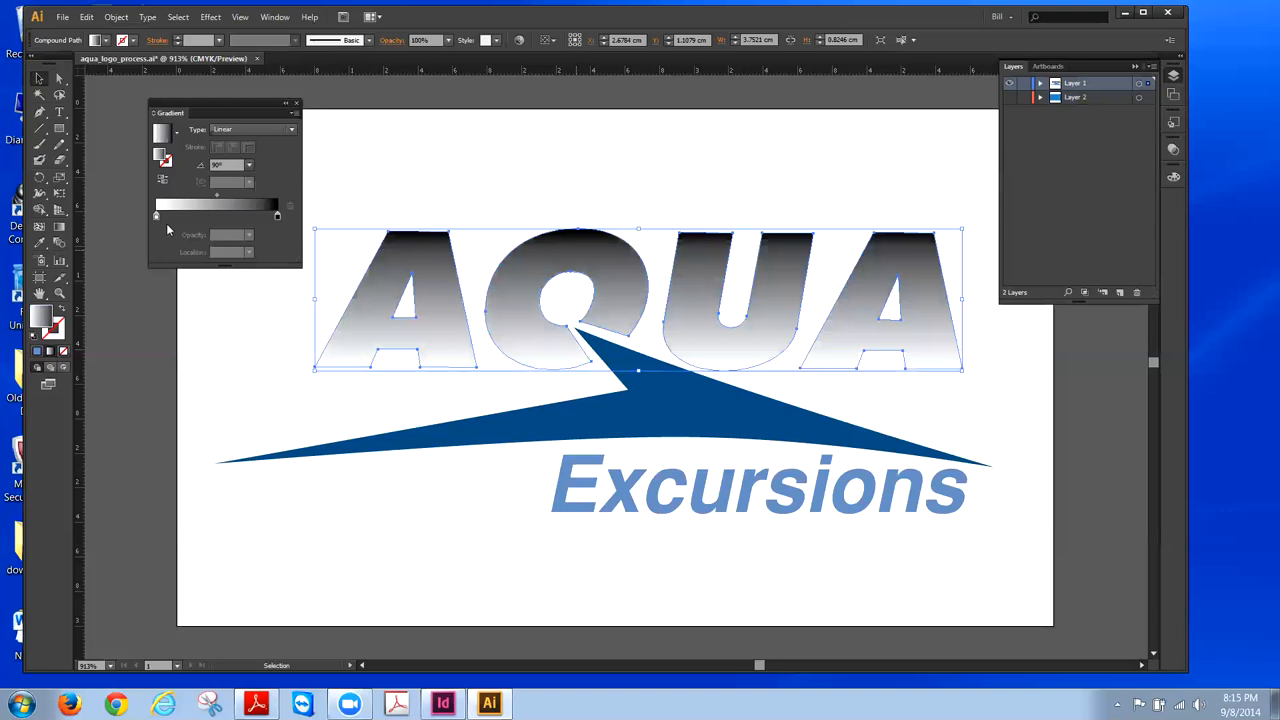
# - Drag the AQUA gradient midpoint to 41.4% so the dark top reaches lower
pyautogui.moveTo(218, 195); pyautogui.dragTo(205, 196)
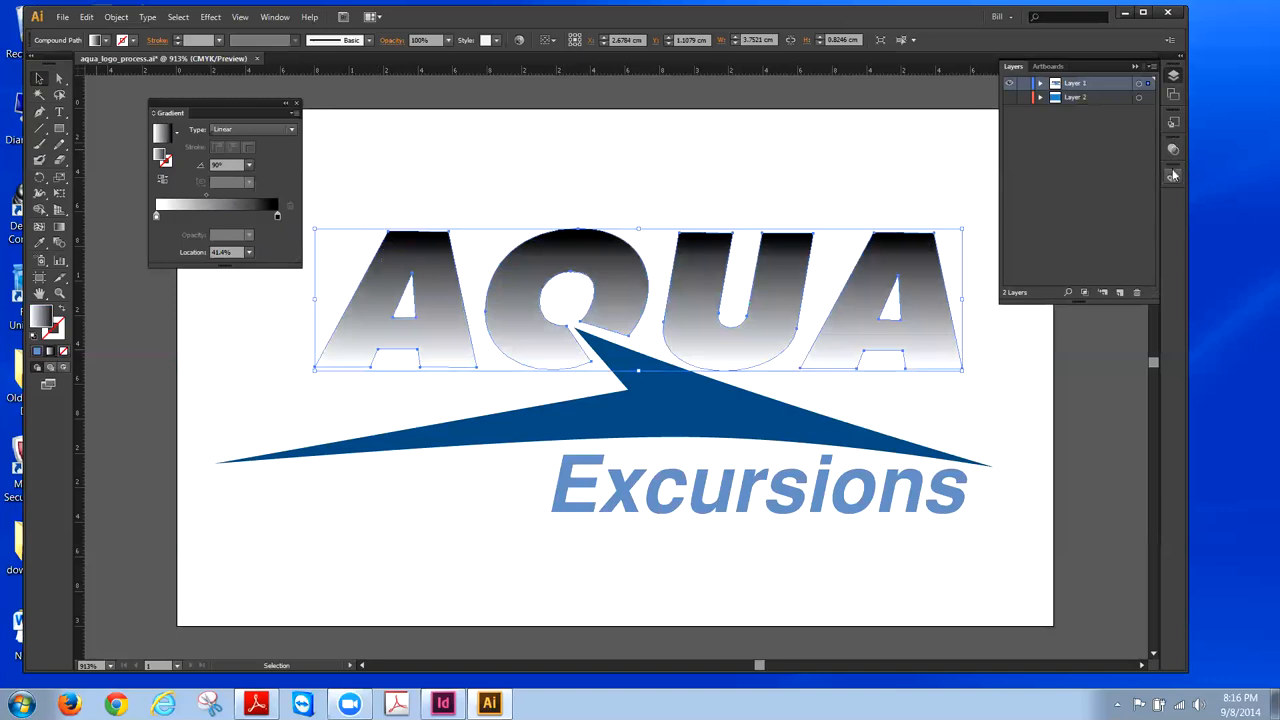
# - Apply the light blue swatch (C55 M29 Y0 K14) to both AQUA gradient stops
pyautogui.click(1134, 67)
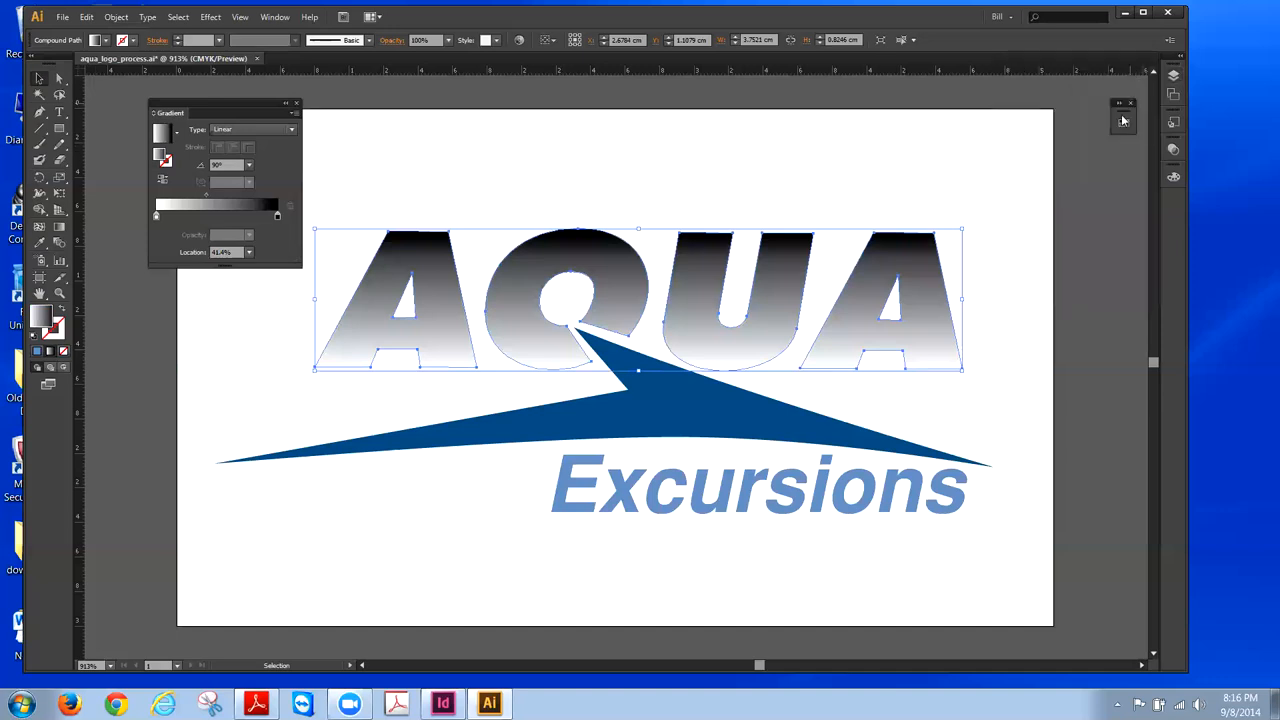
pyautogui.click(1124, 123)
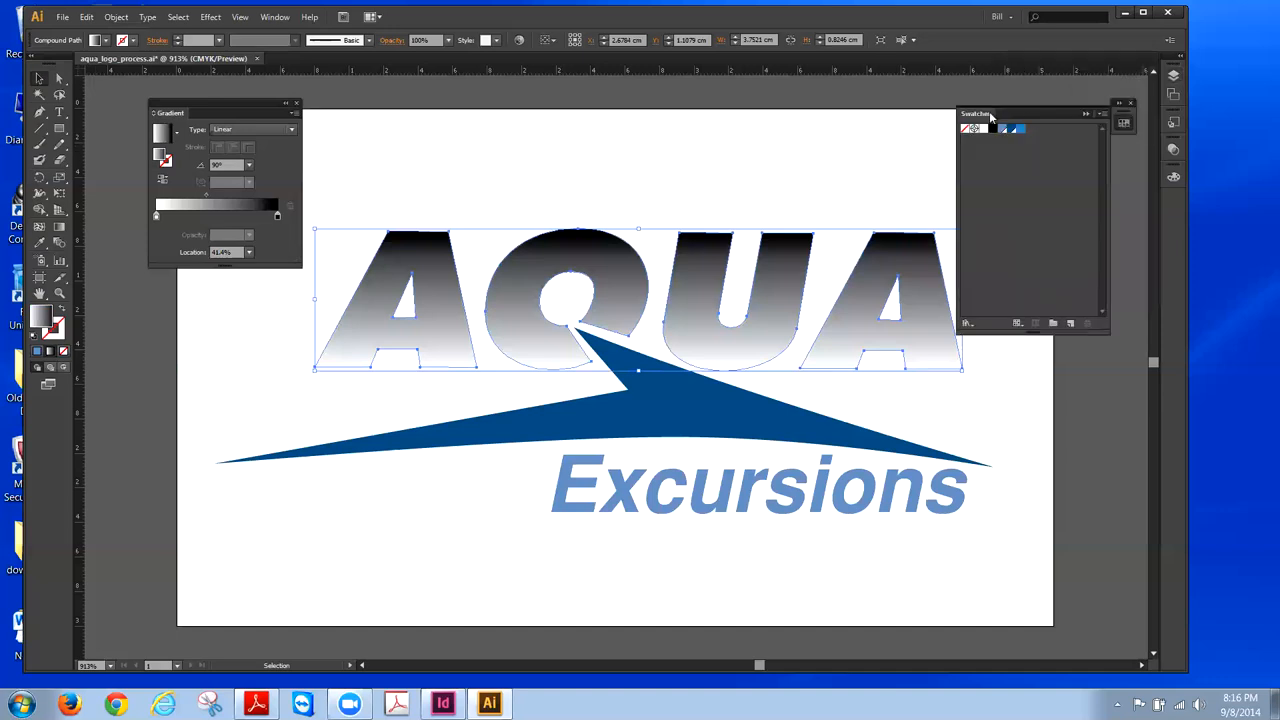
pyautogui.moveTo(992, 114); pyautogui.dragTo(1040, 106)
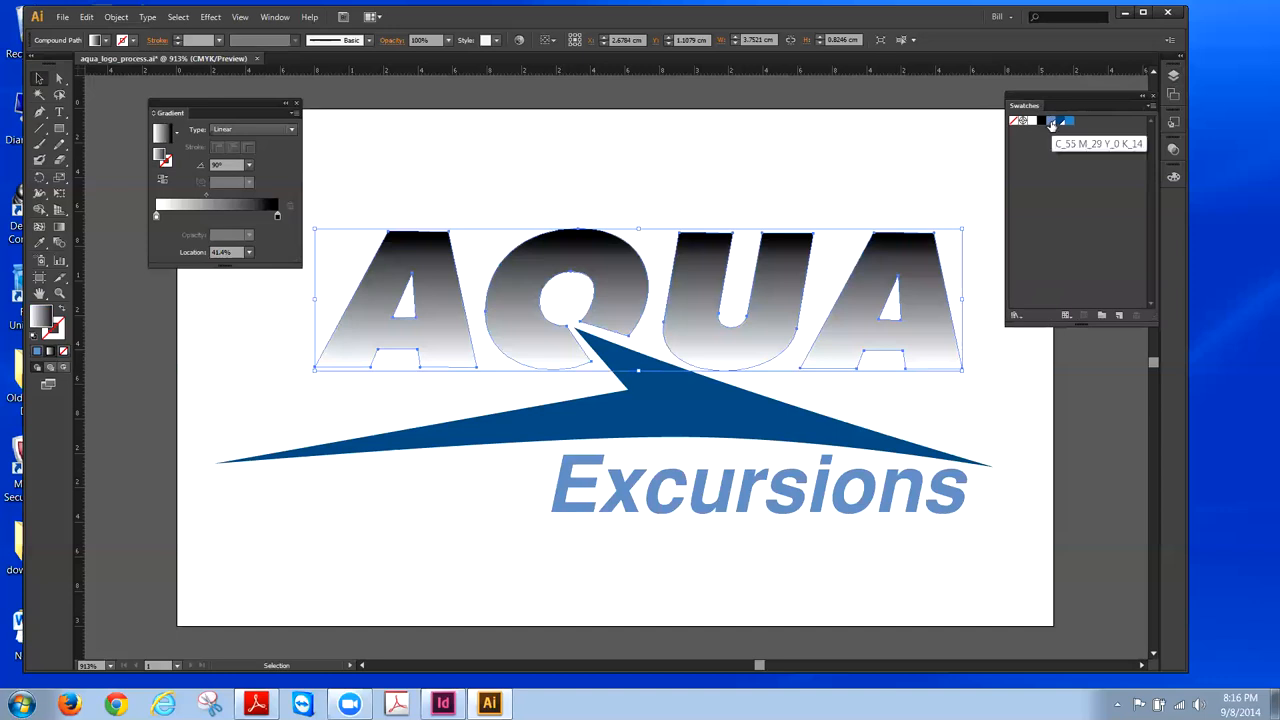
pyautogui.click(1052, 122)
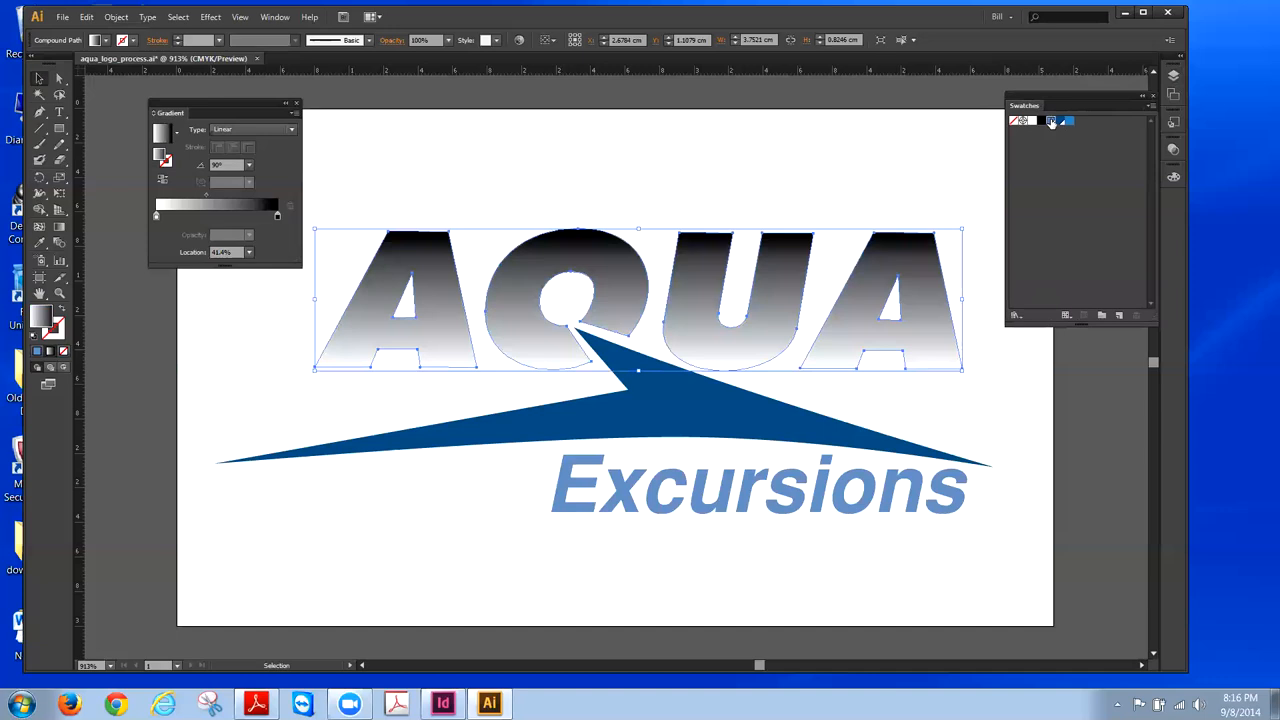
pyautogui.moveTo(1051, 122); pyautogui.dragTo(773, 139)
pyautogui.click(277, 216)
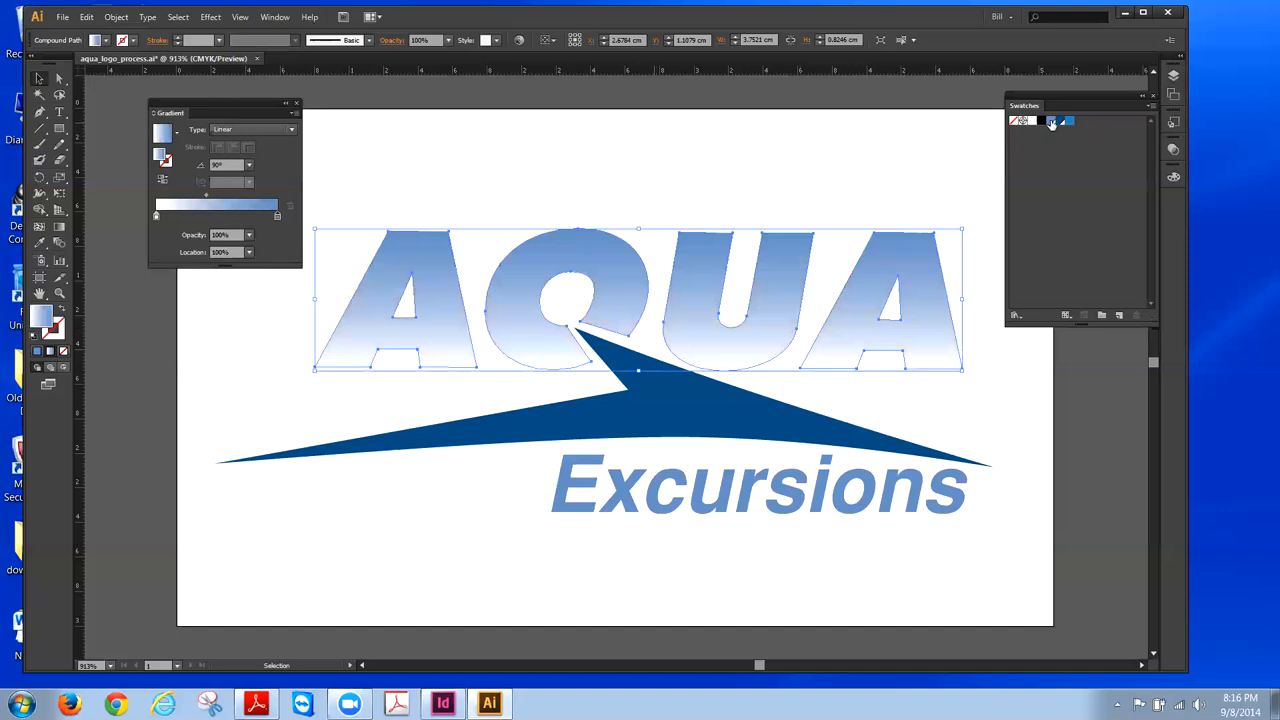
pyautogui.moveTo(1050, 121); pyautogui.dragTo(156, 217)
# - Set the AQUA gradient's 0% stop to 30% opacity so the lettering fades at its base
pyautogui.click(374, 123)
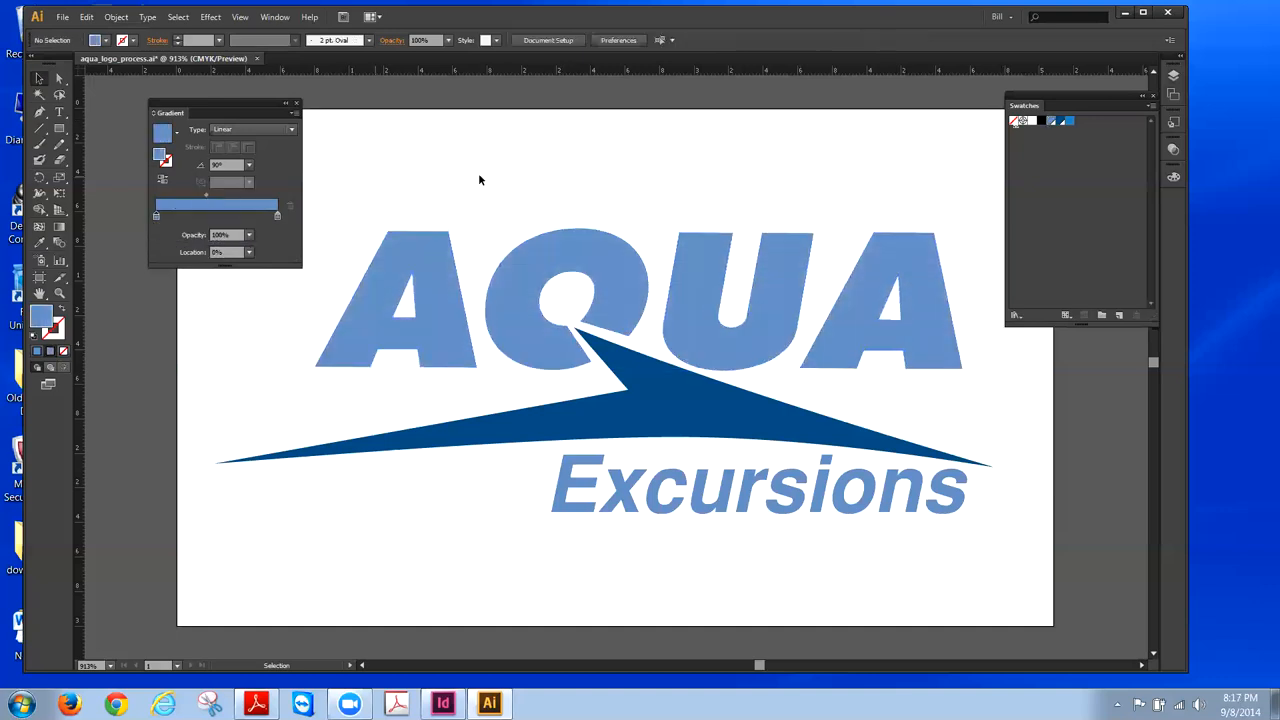
pyautogui.click(571, 256)
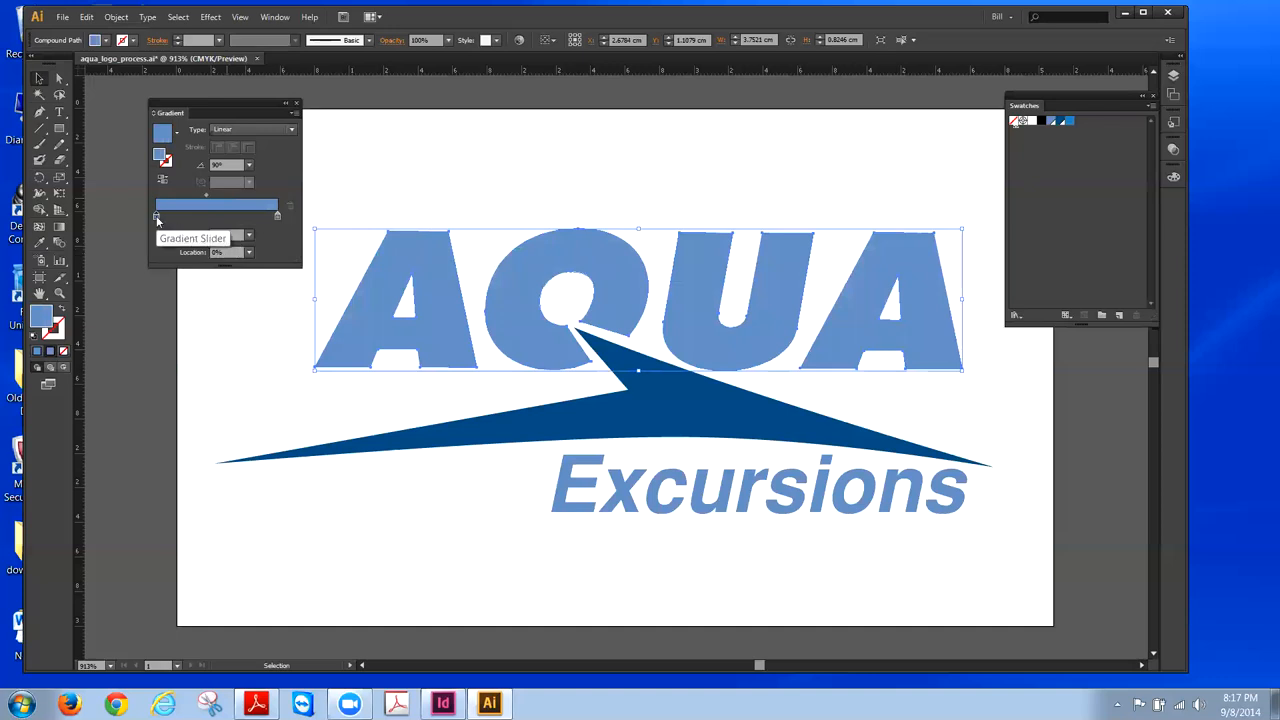
pyautogui.click(249, 236)
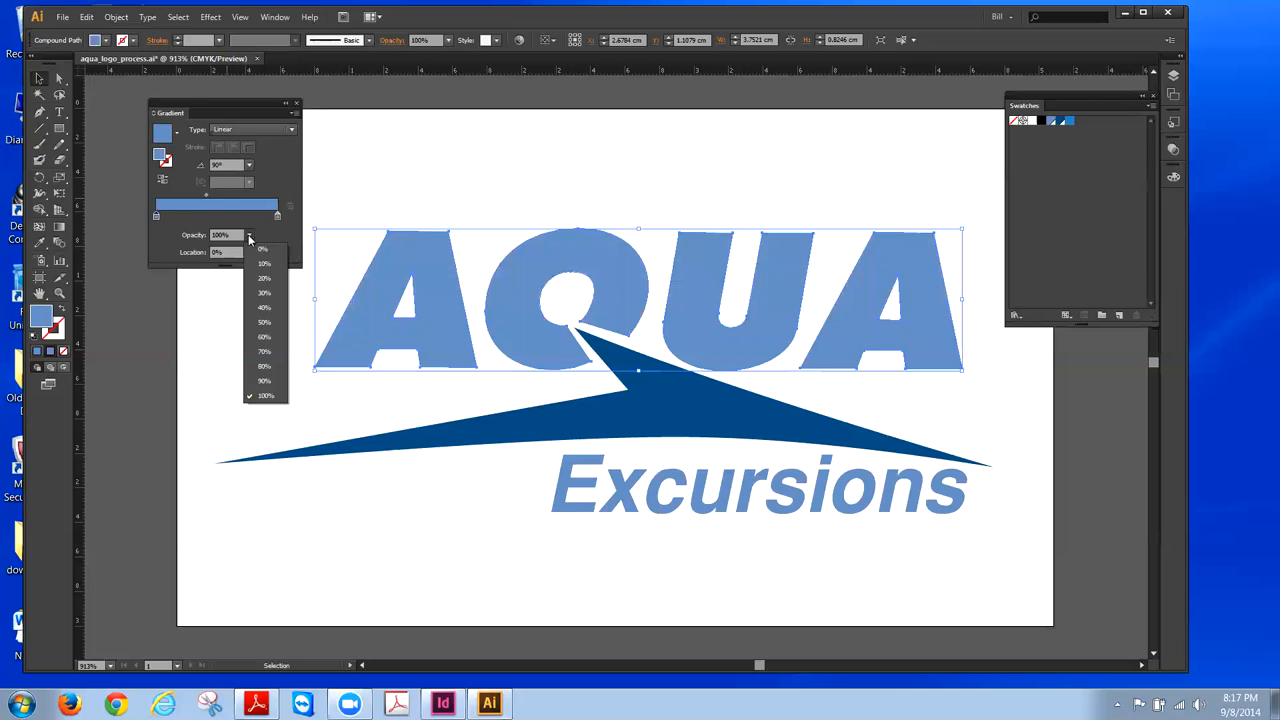
pyautogui.click(262, 293)
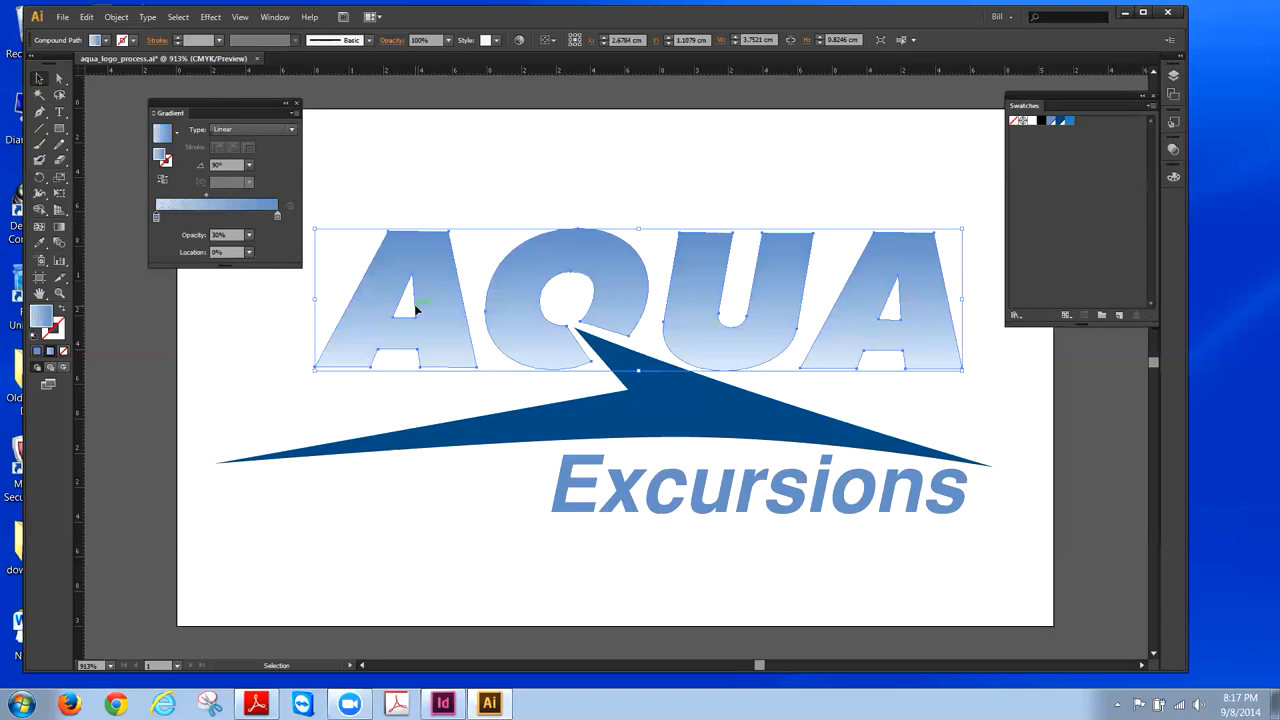
pyautogui.click(454, 178)
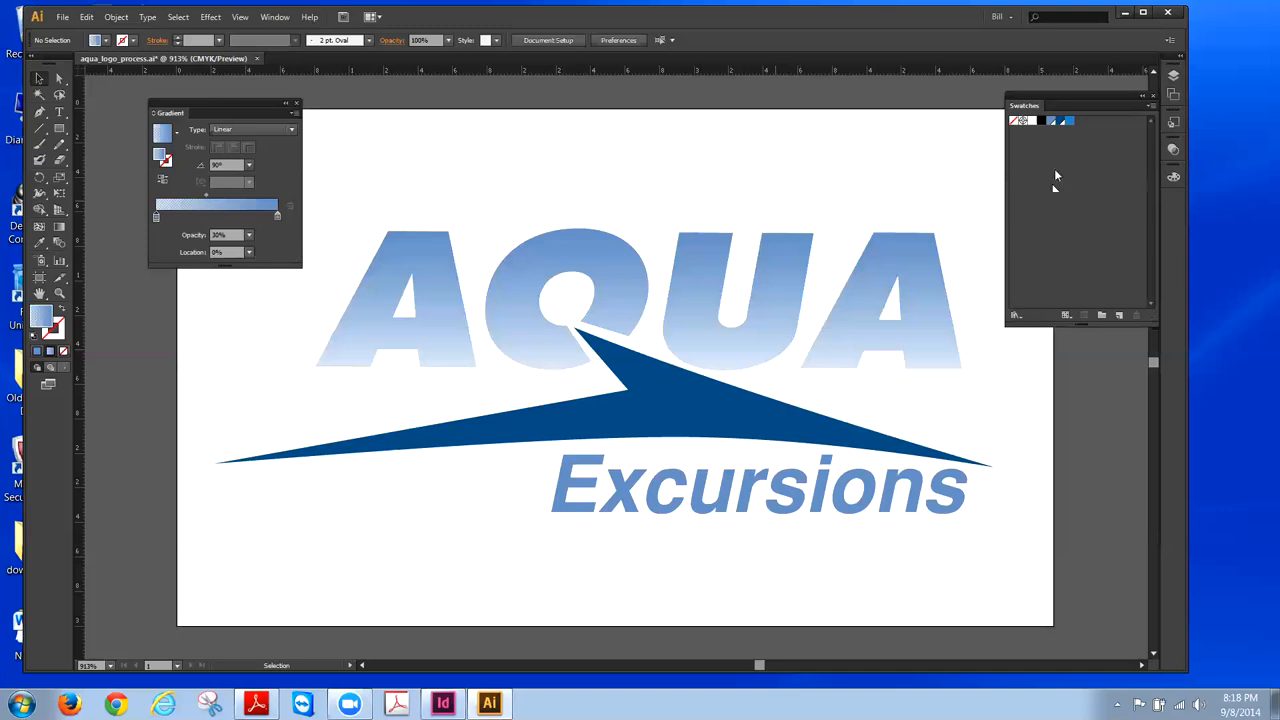
# - In the Layers panel, make Layer 2's blue background visible and lock Layer 2
pyautogui.click(1175, 78)
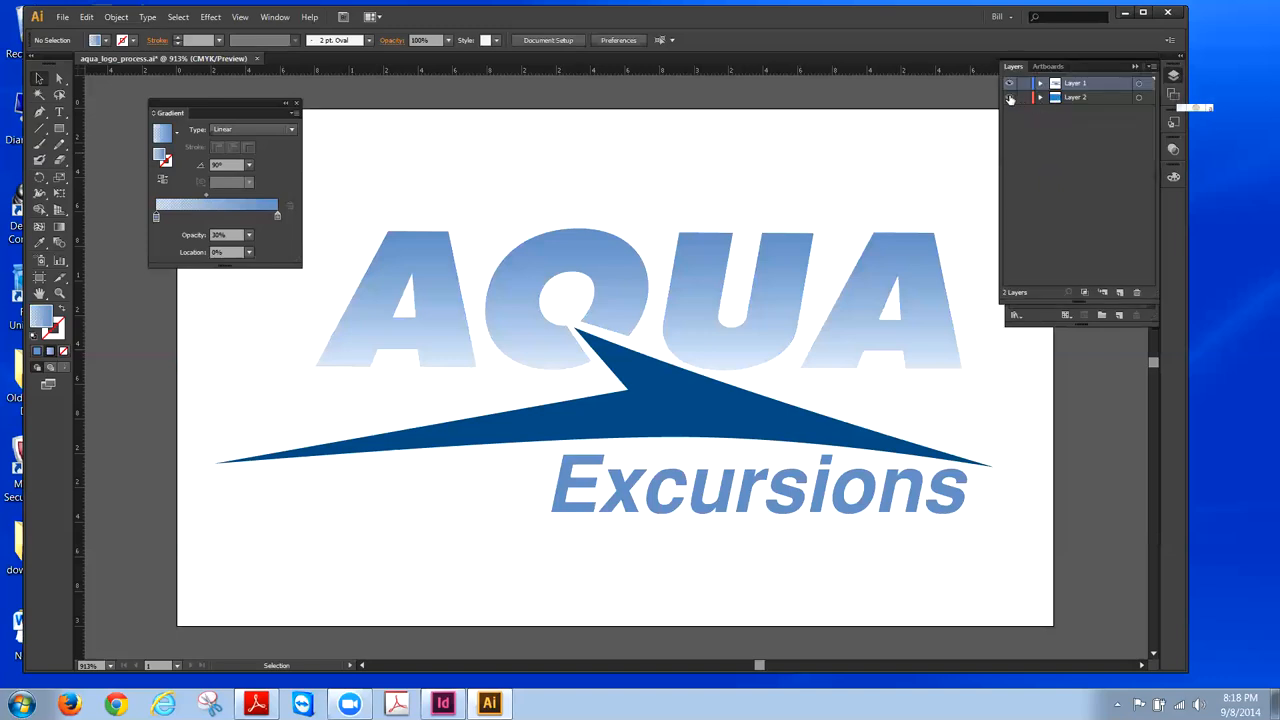
pyautogui.click(1010, 97)
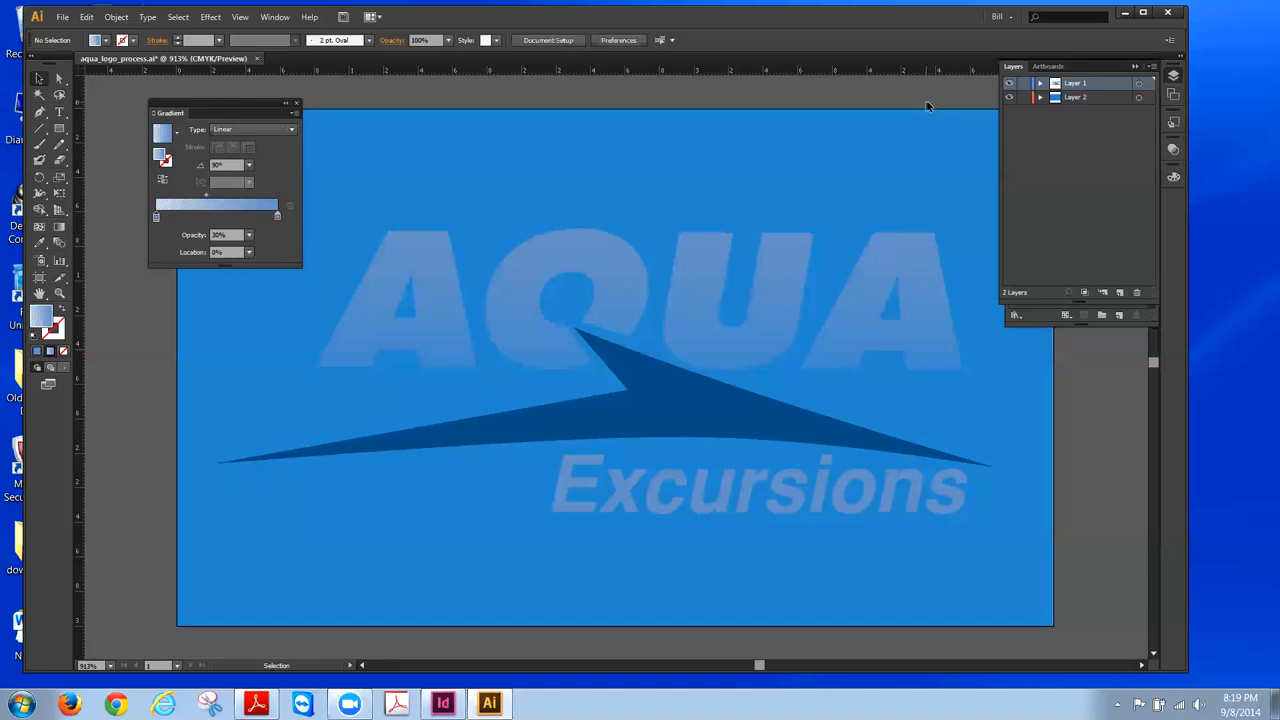
pyautogui.click(1023, 97)
pyautogui.click(1009, 97)
pyautogui.click(1009, 97)
# - Select the whole logo, copy it, and Paste in Back to place a copy behind it
pyautogui.hotkey('ctrl', 'a')
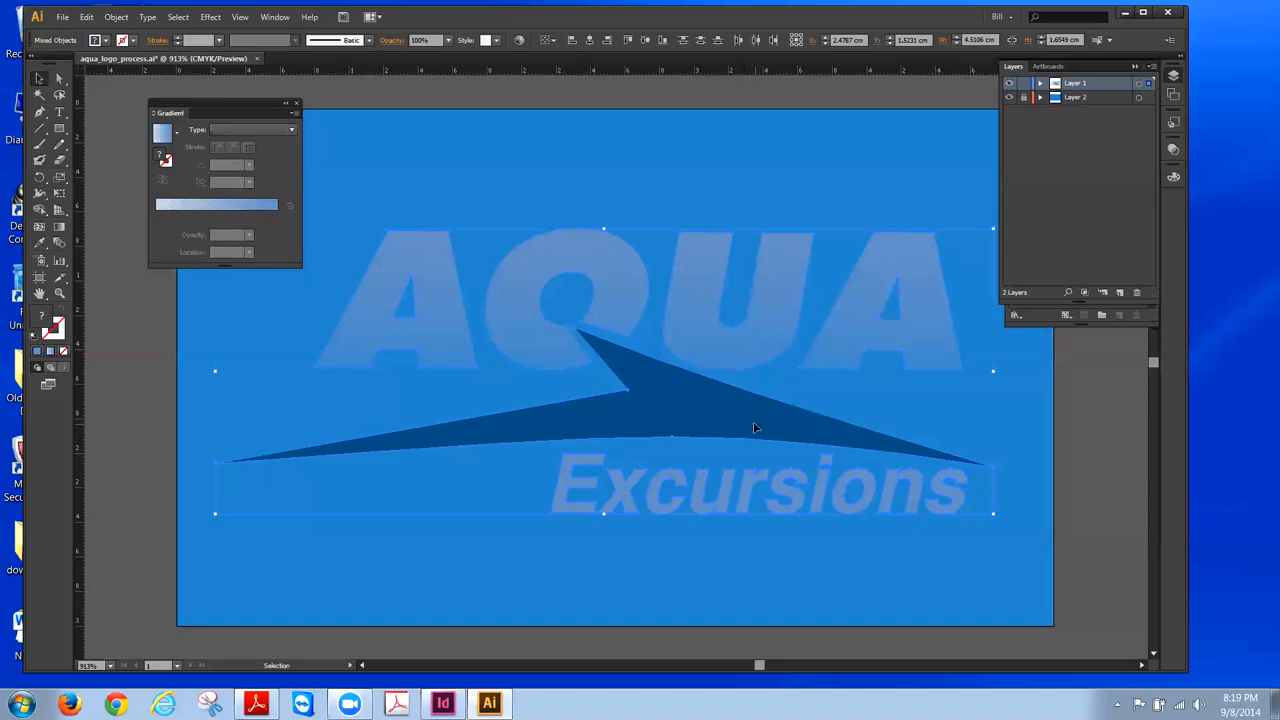
pyautogui.click(446, 168)
pyautogui.click(88, 17)
pyautogui.click(103, 89)
pyautogui.click(85, 17)
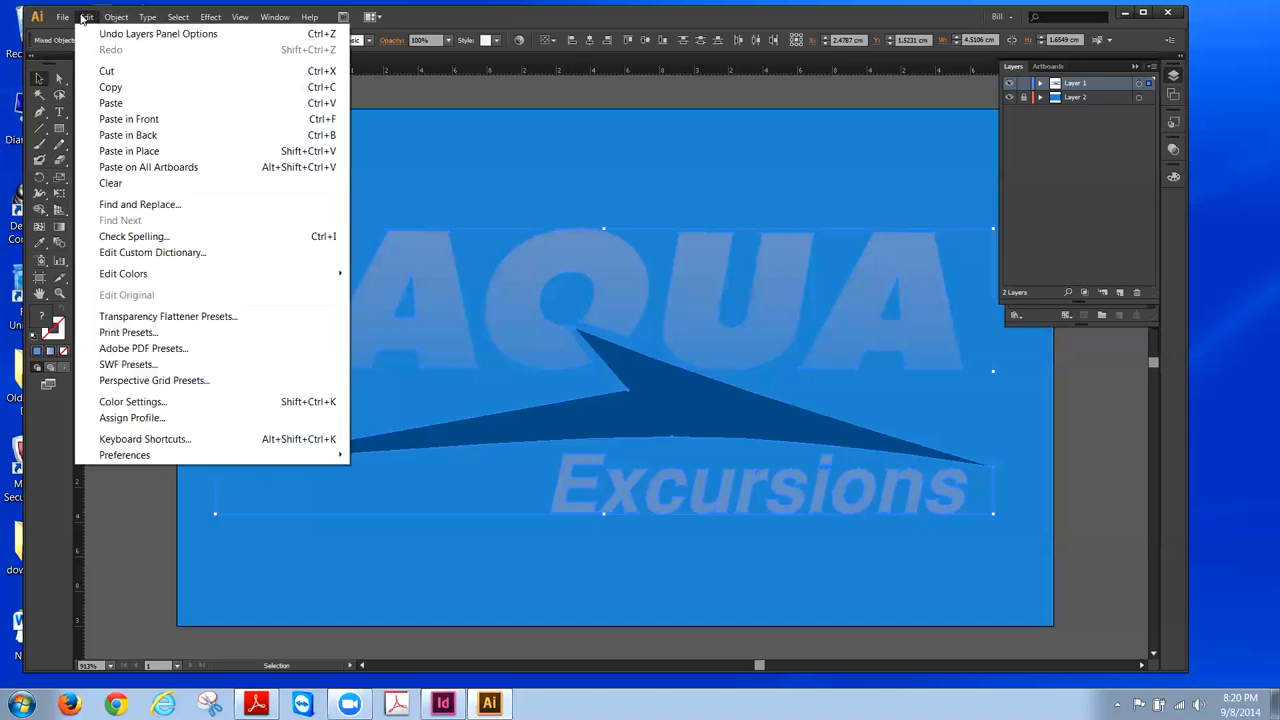
pyautogui.click(128, 135)
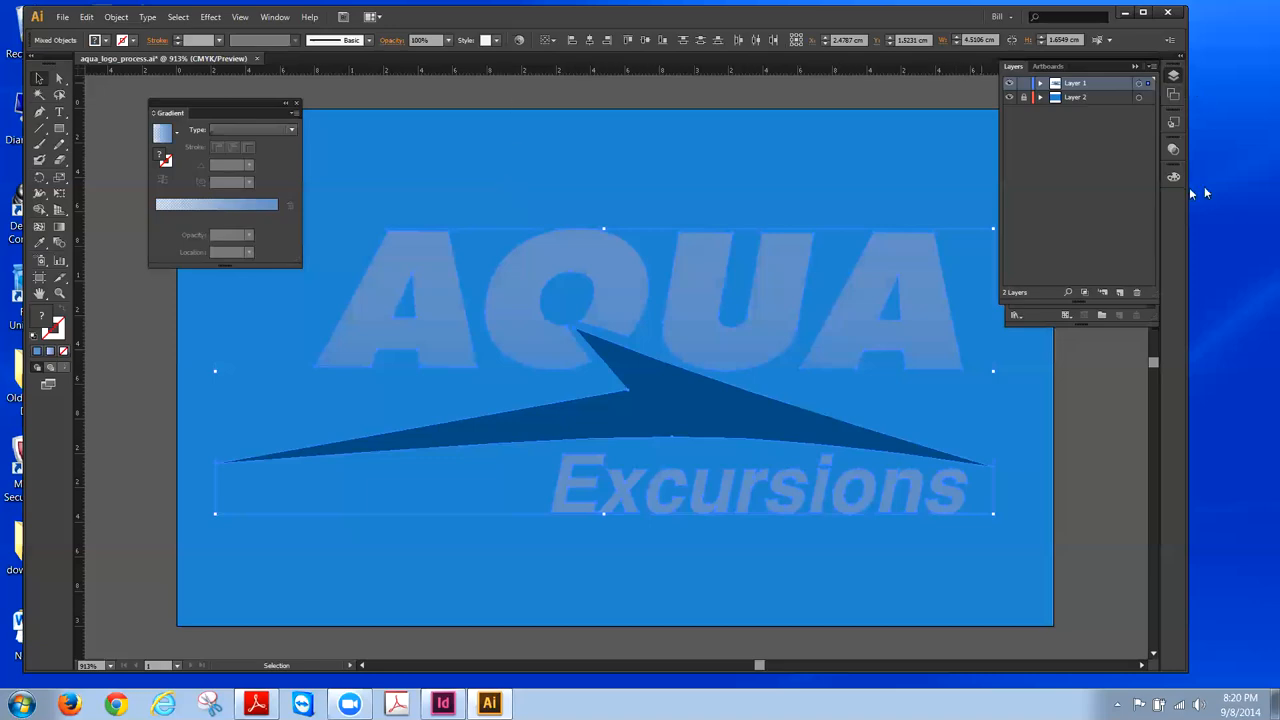
pyautogui.click(1136, 67)
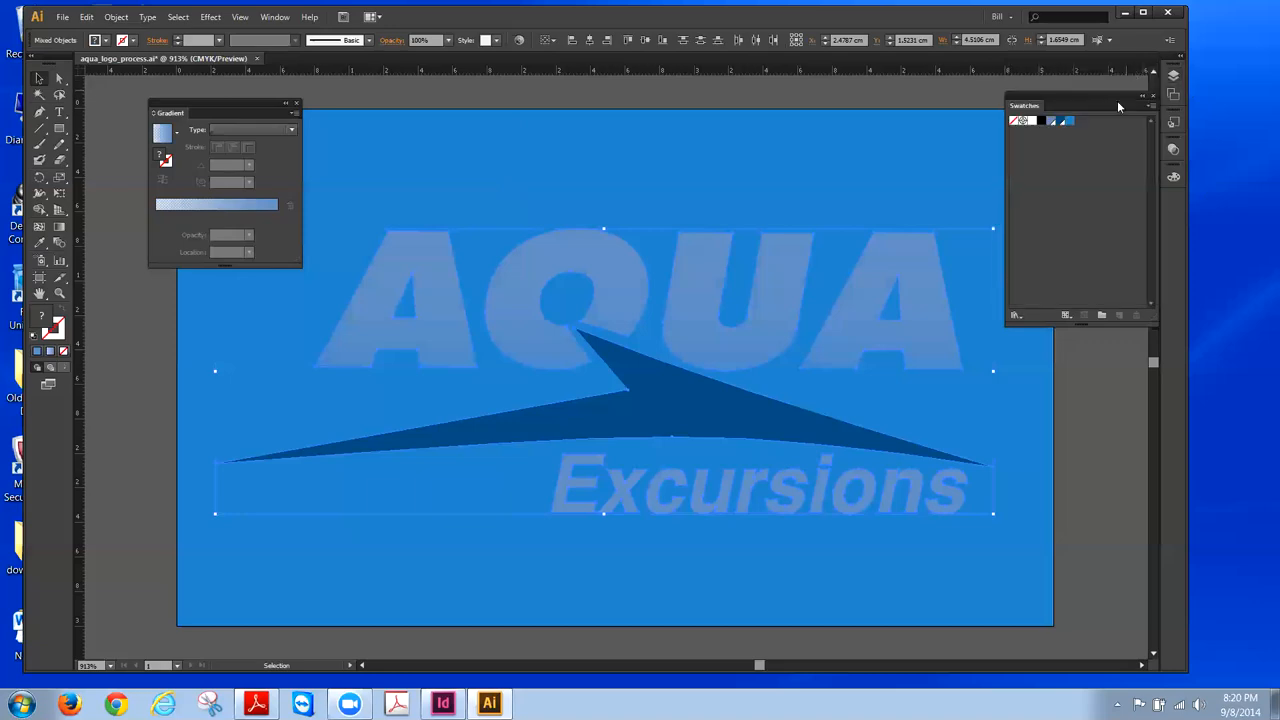
# - Make Fill active and apply the white swatch to the pasted logo copy
pyautogui.click(46, 327)
pyautogui.click(1031, 122)
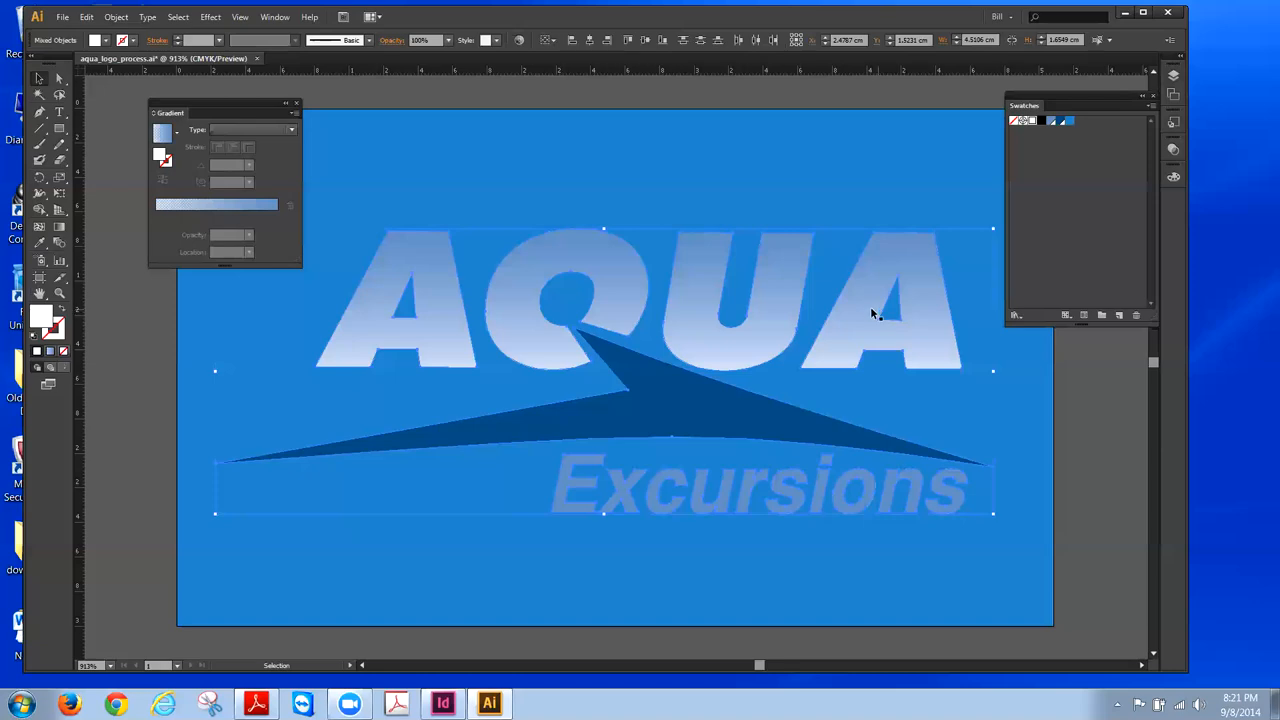
# - Start Object > Path > Offset Path on the white copy and enter an offset of 3px
pyautogui.click(118, 18)
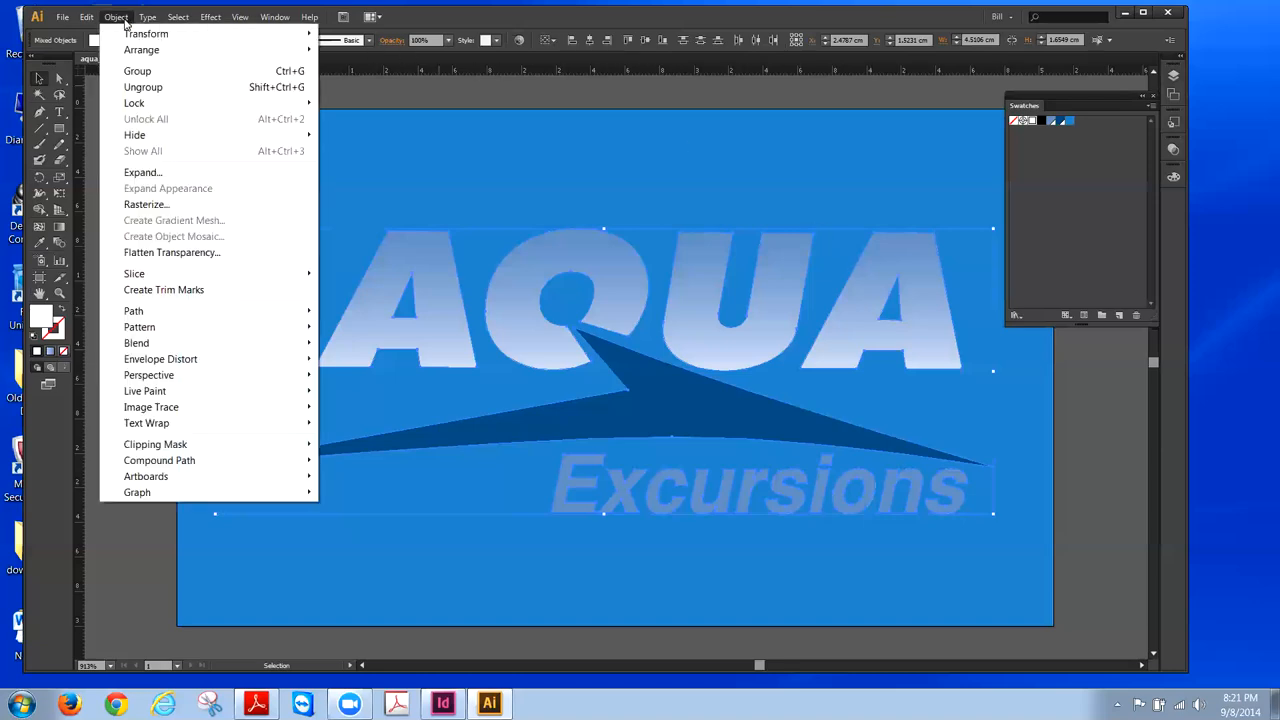
pyautogui.moveTo(146, 316)
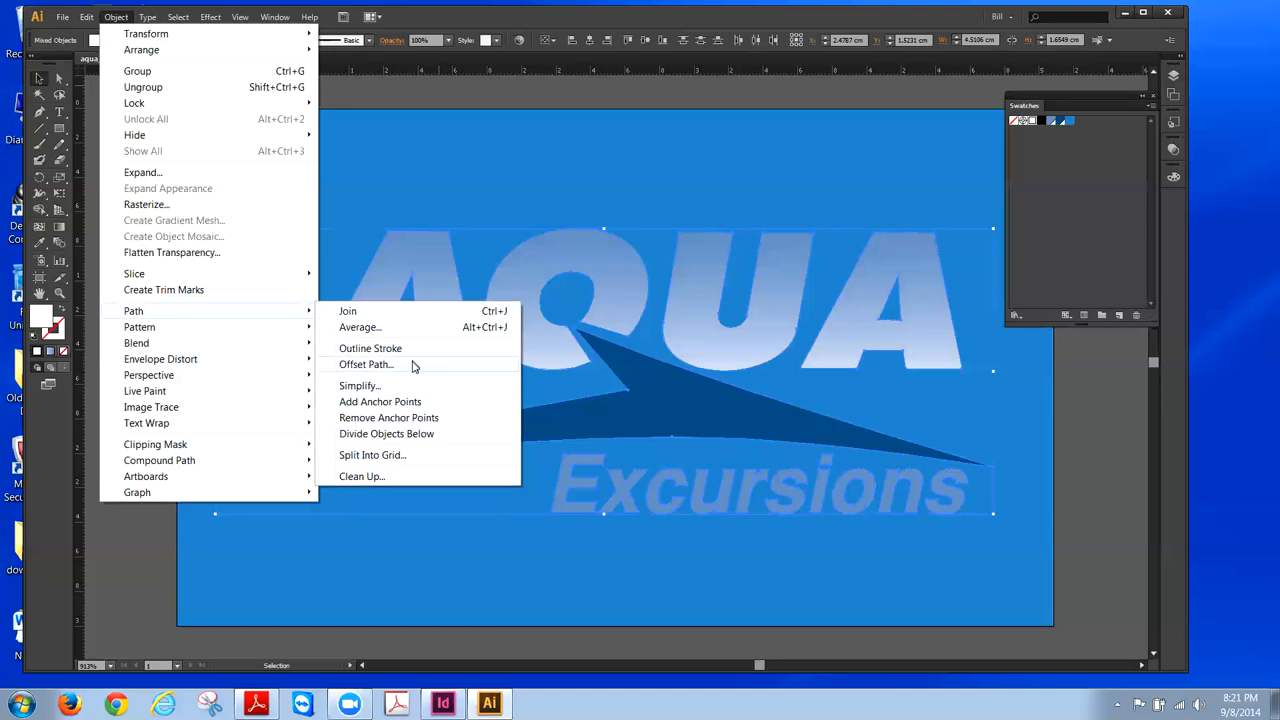
pyautogui.click(413, 367)
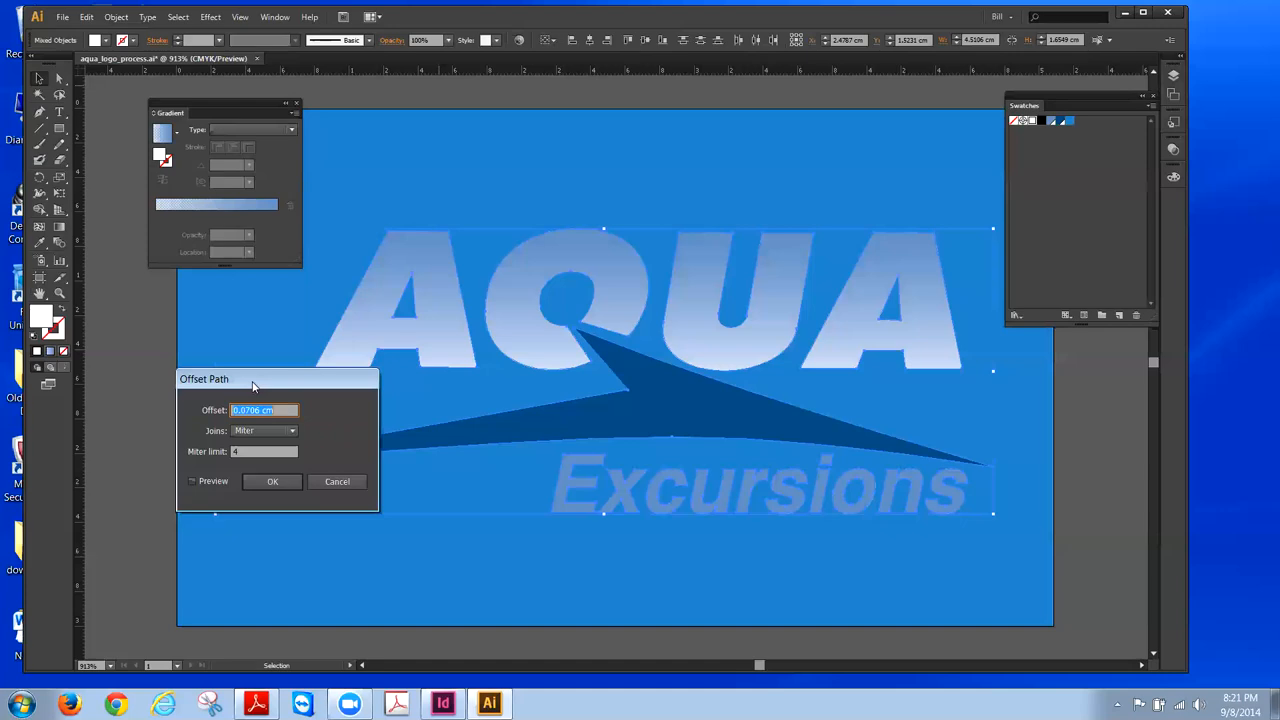
pyautogui.moveTo(253, 387); pyautogui.dragTo(203, 324)
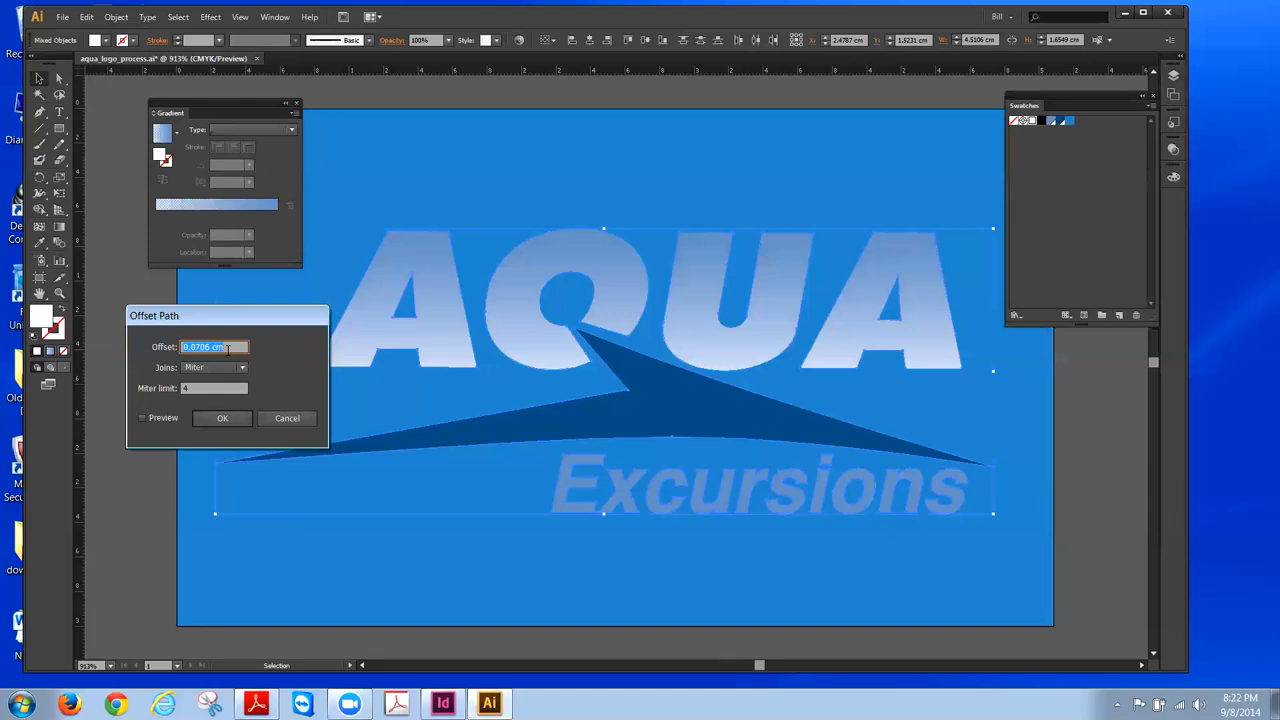
pyautogui.write('3')
# - Apply a 2px offset path with Round joins, with preview on, to the white logo copy
pyautogui.click(241, 368)
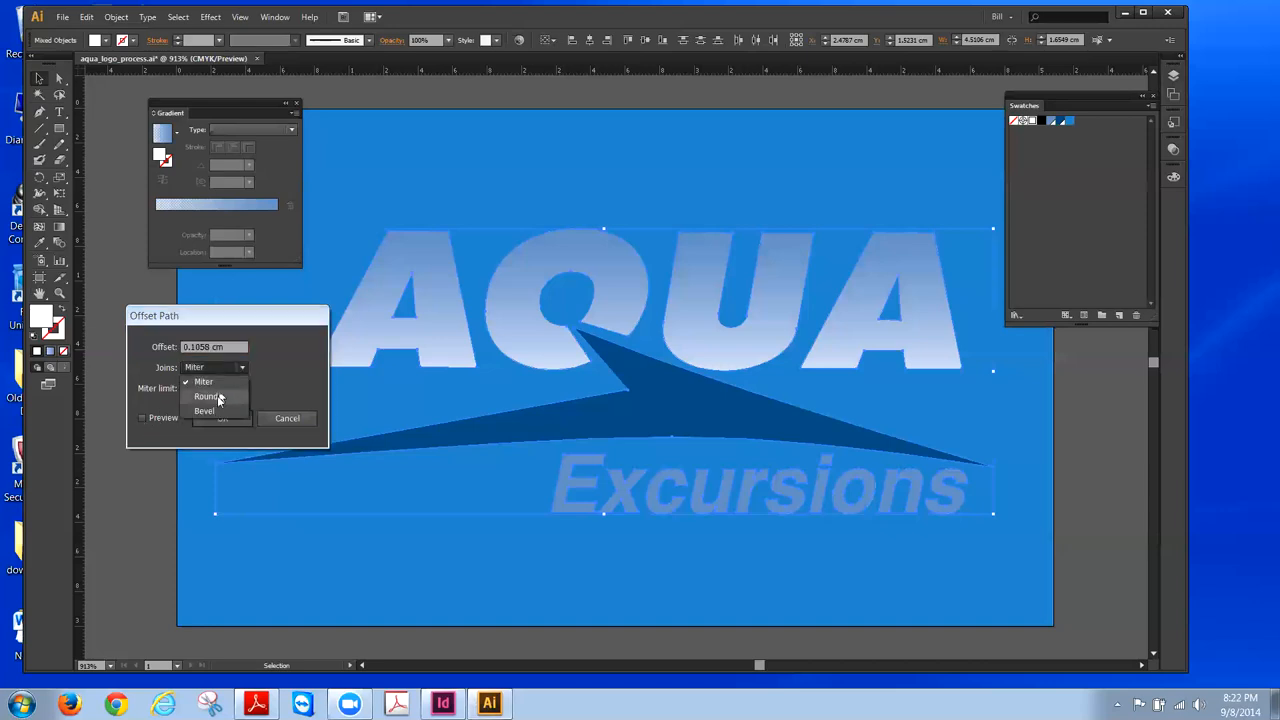
pyautogui.click(217, 395)
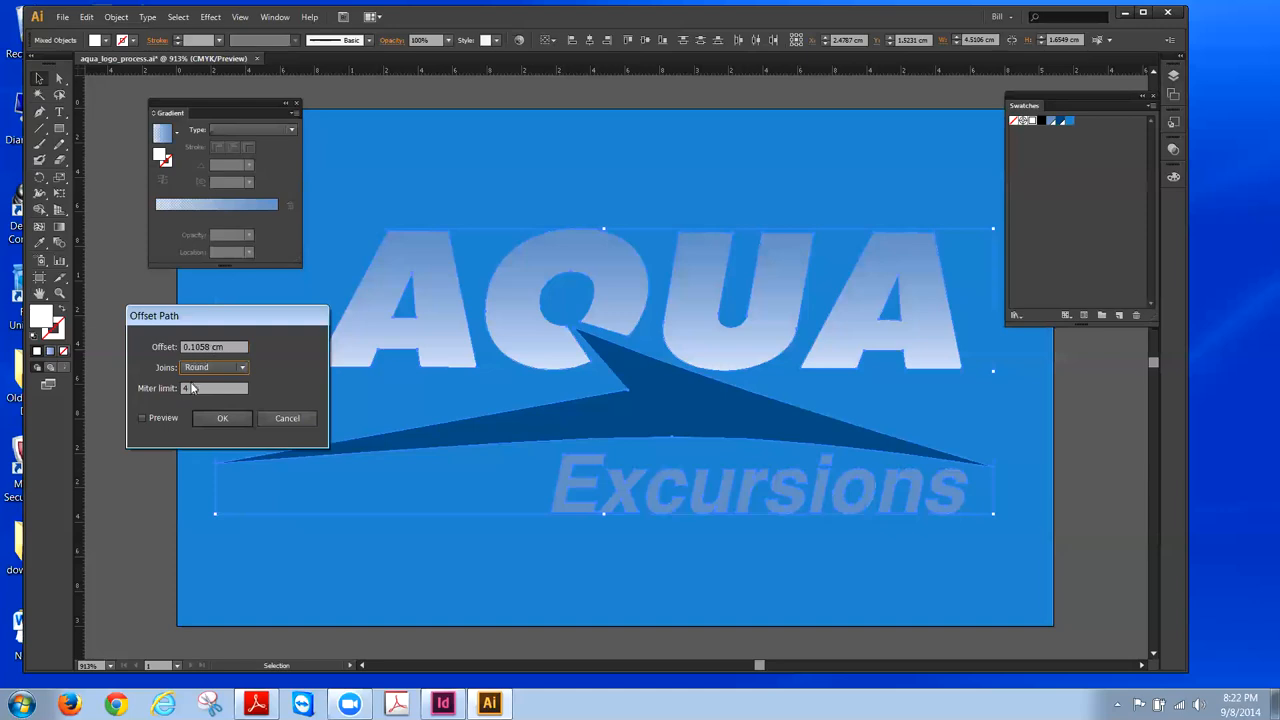
pyautogui.click(143, 418)
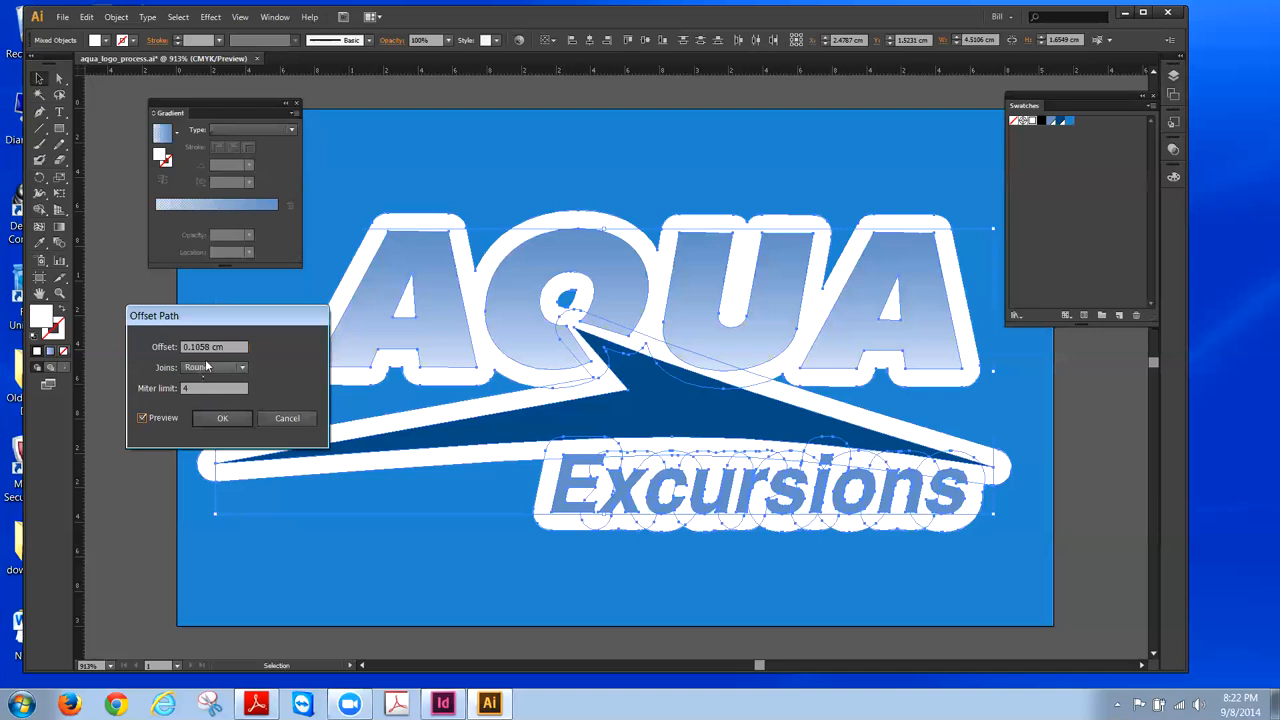
pyautogui.moveTo(236, 347); pyautogui.dragTo(183, 347)
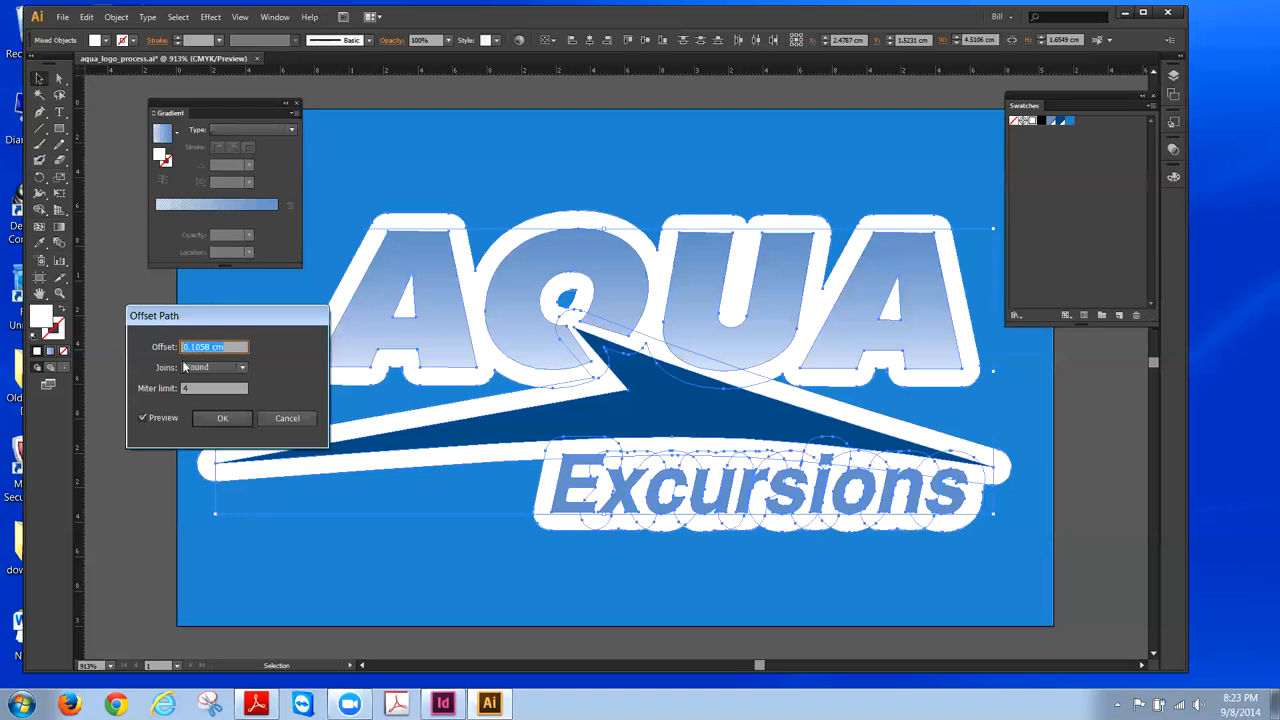
pyautogui.write('2')
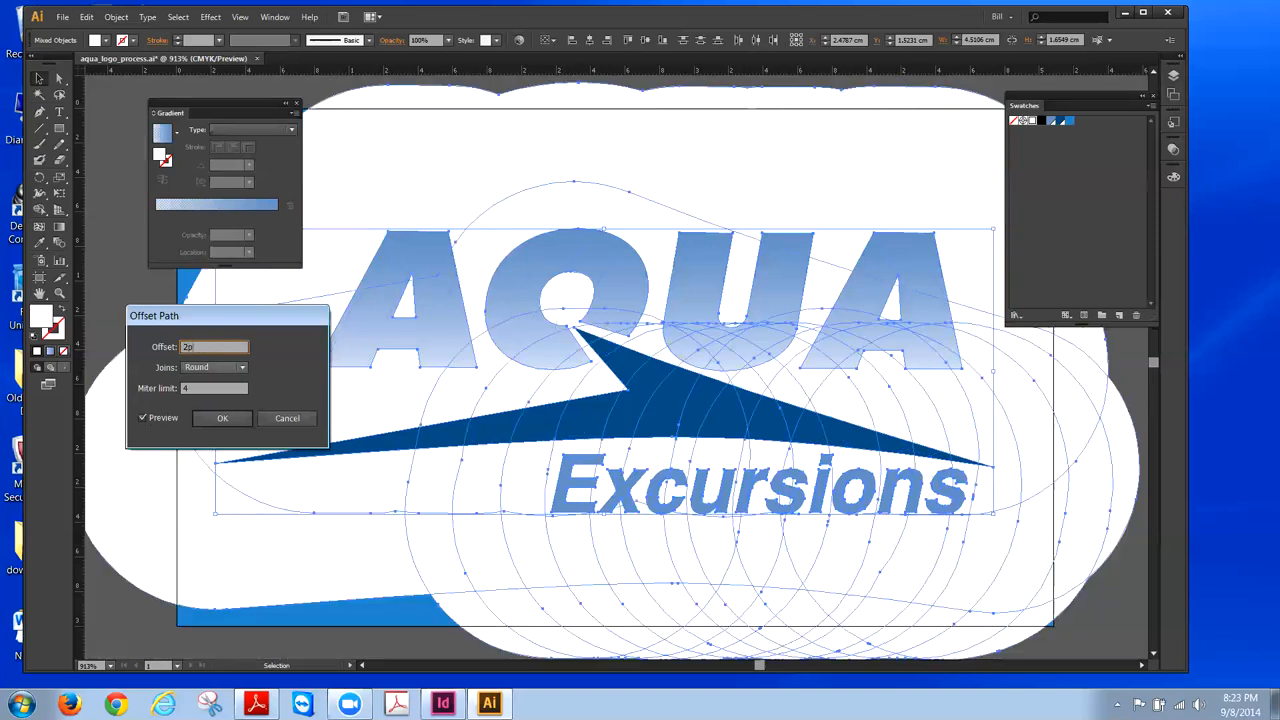
pyautogui.write('px')
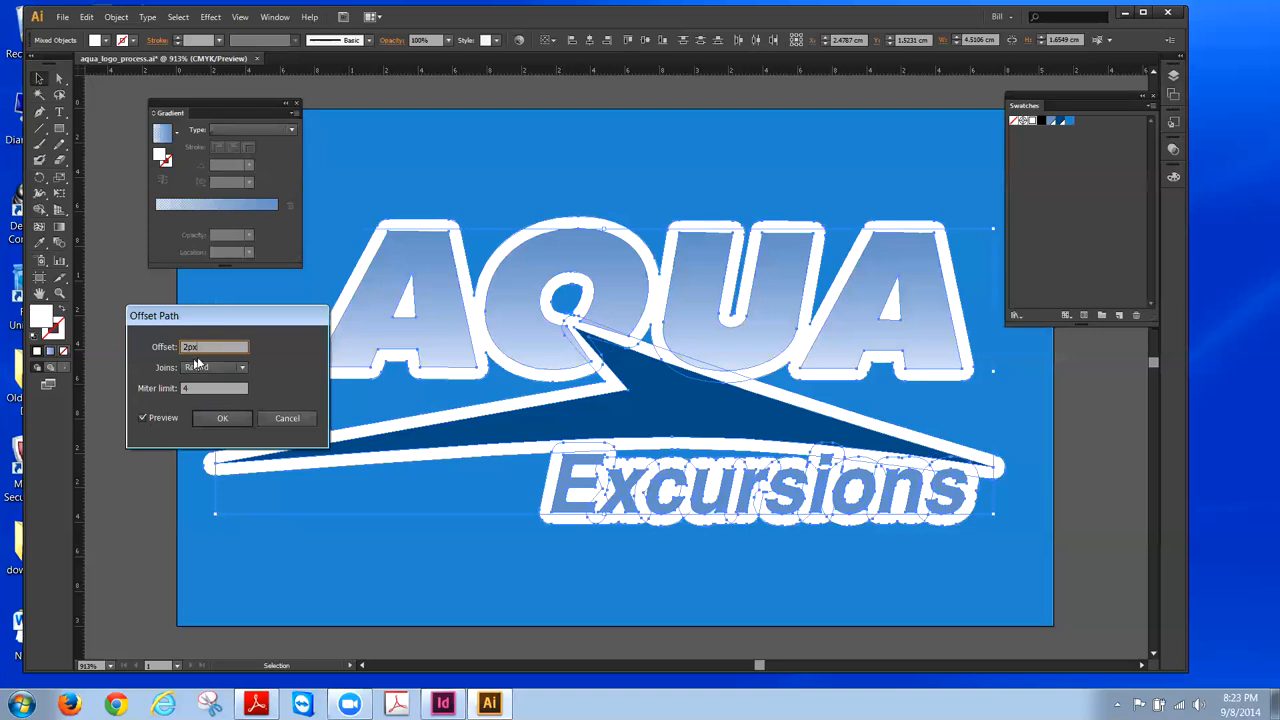
pyautogui.click(224, 418)
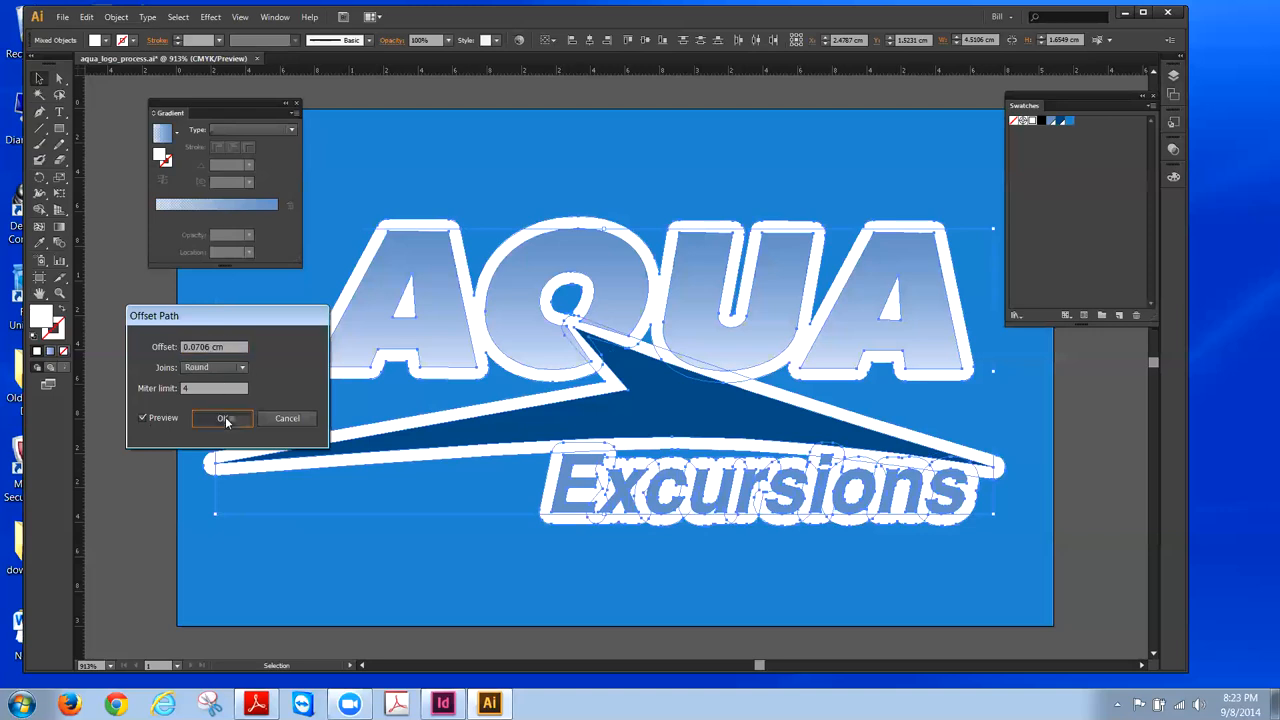
pyautogui.click(1060, 446)
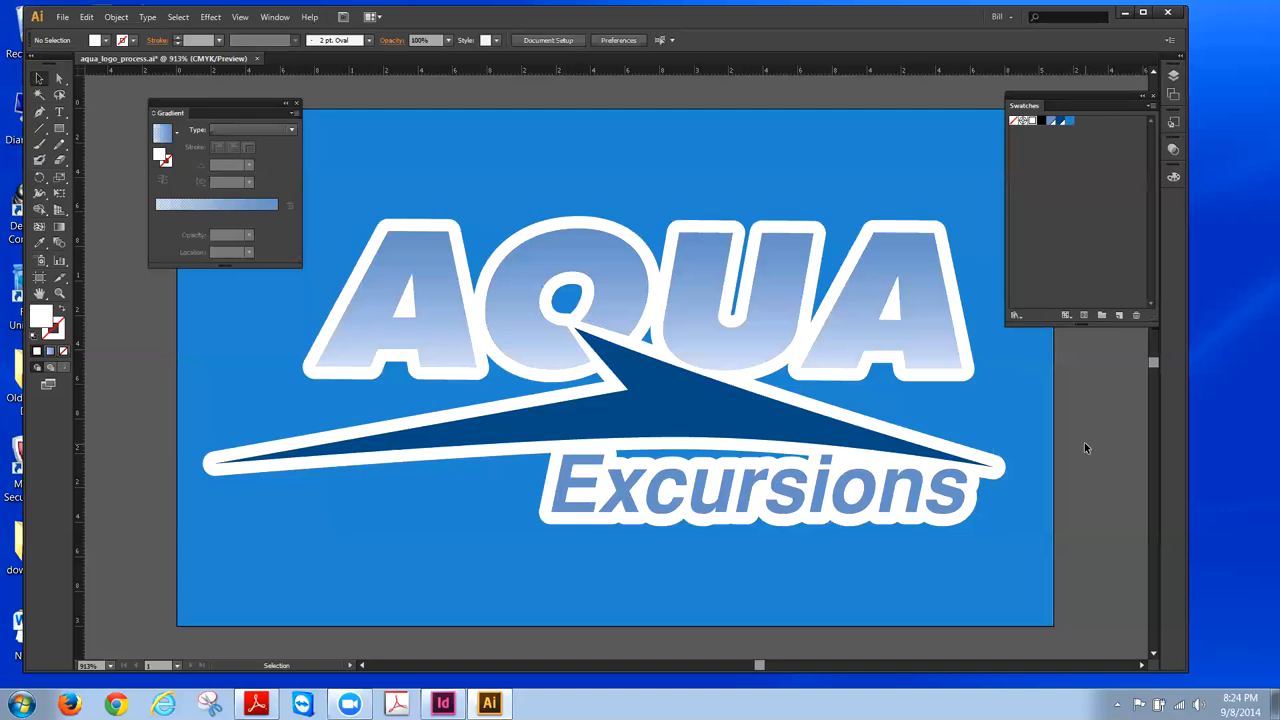
pyautogui.click(926, 258)
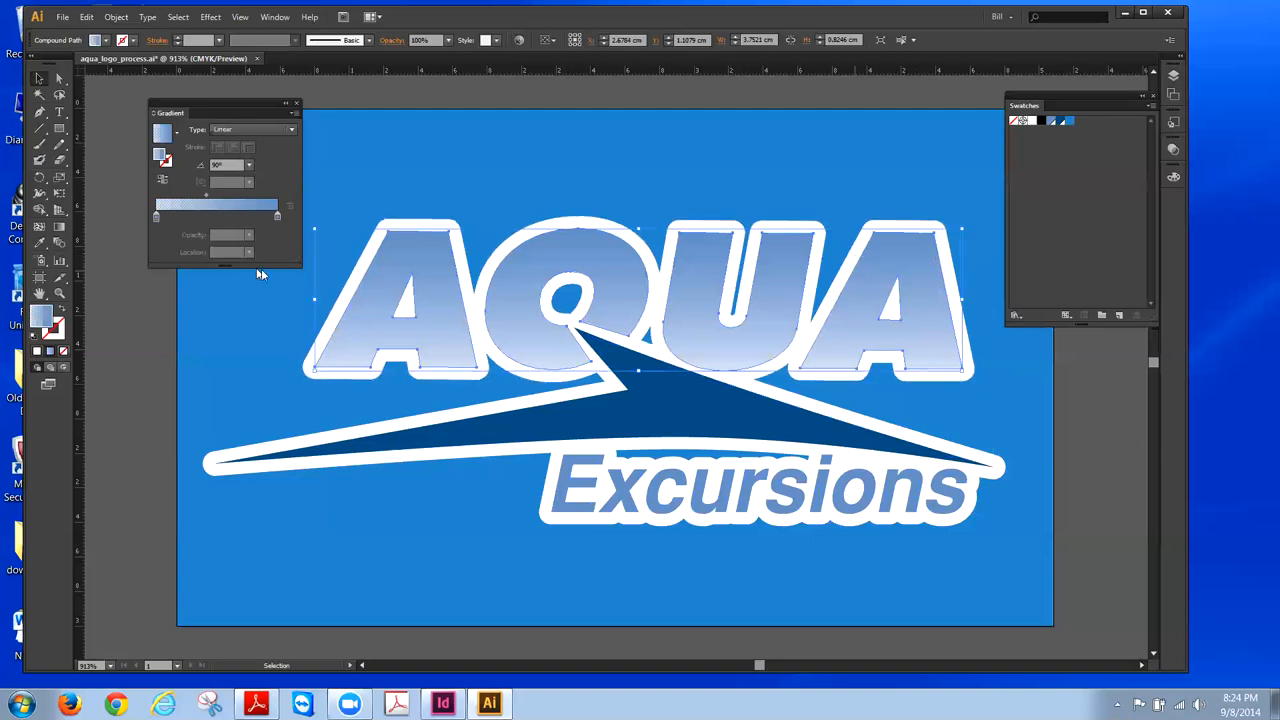
pyautogui.click(156, 217)
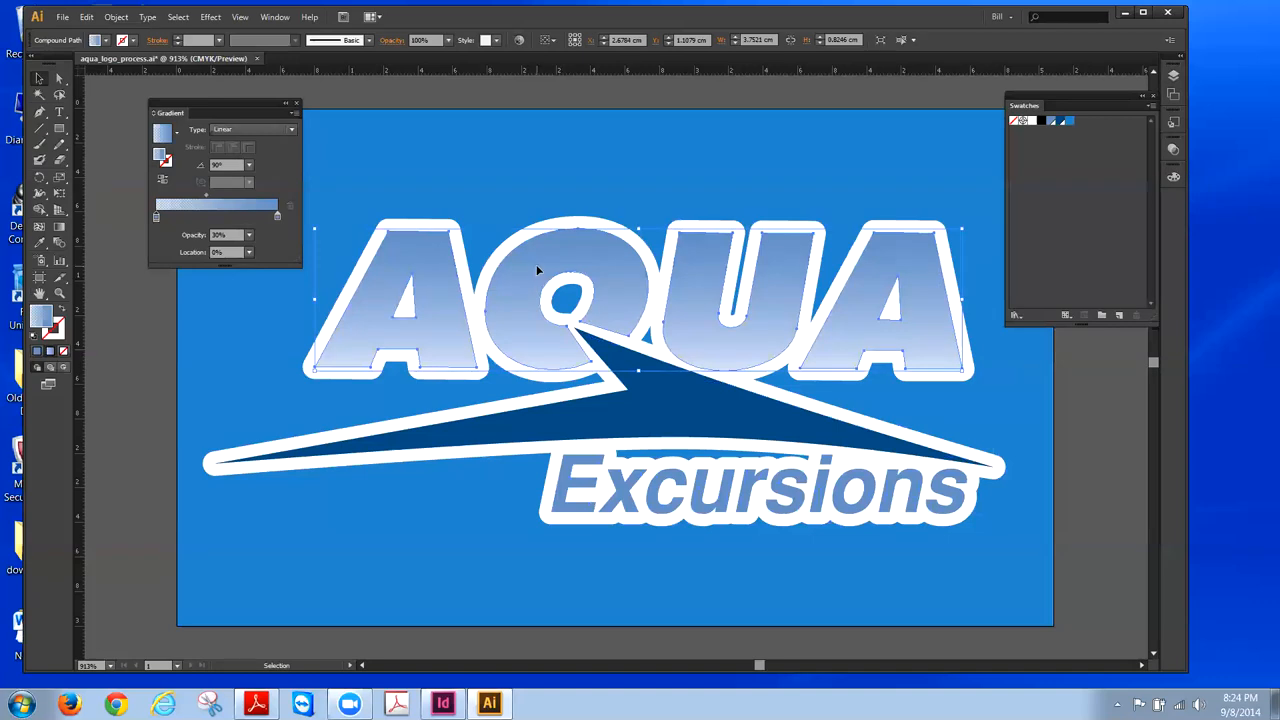
pyautogui.click(109, 298)
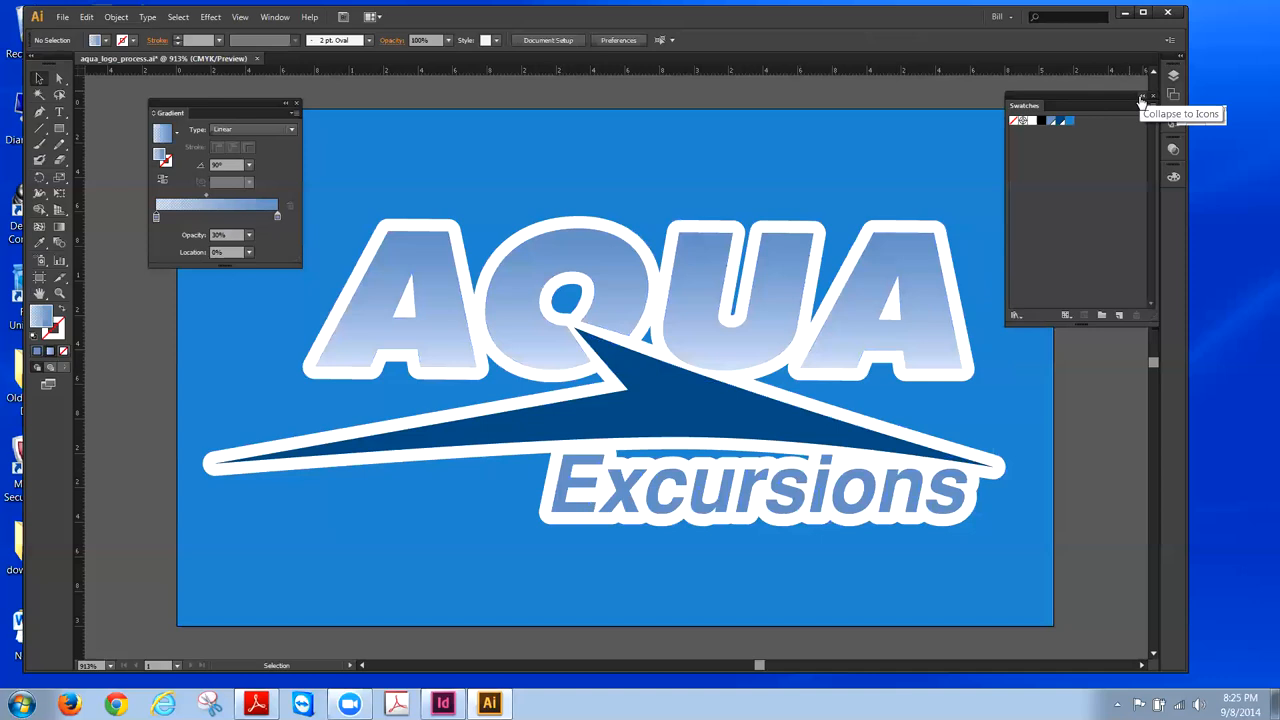
pyautogui.click(926, 255)
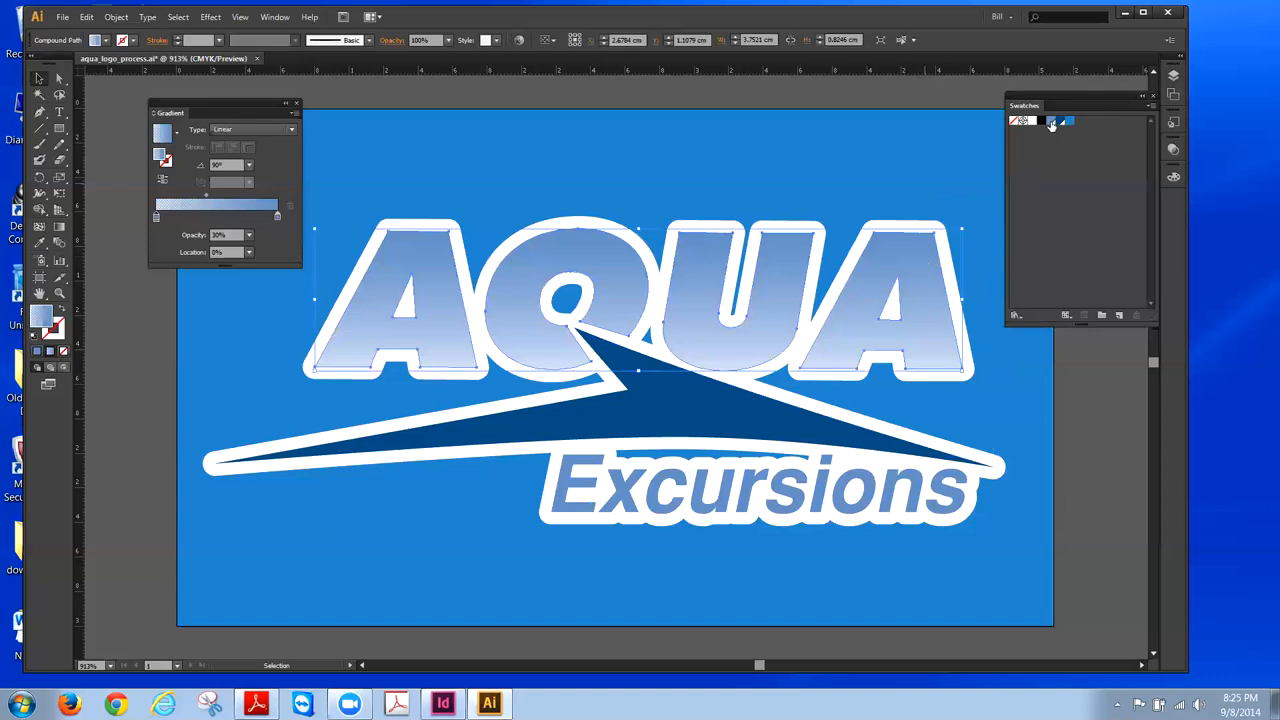
pyautogui.click(1051, 121)
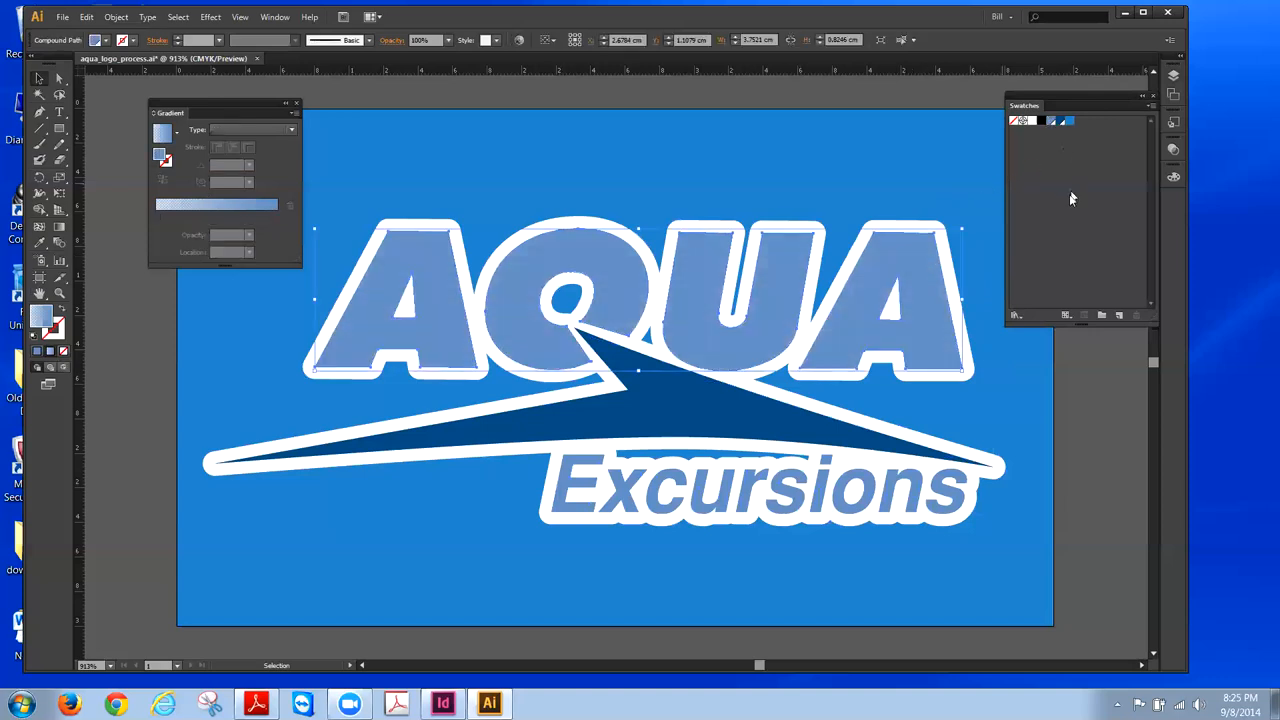
pyautogui.click(1117, 460)
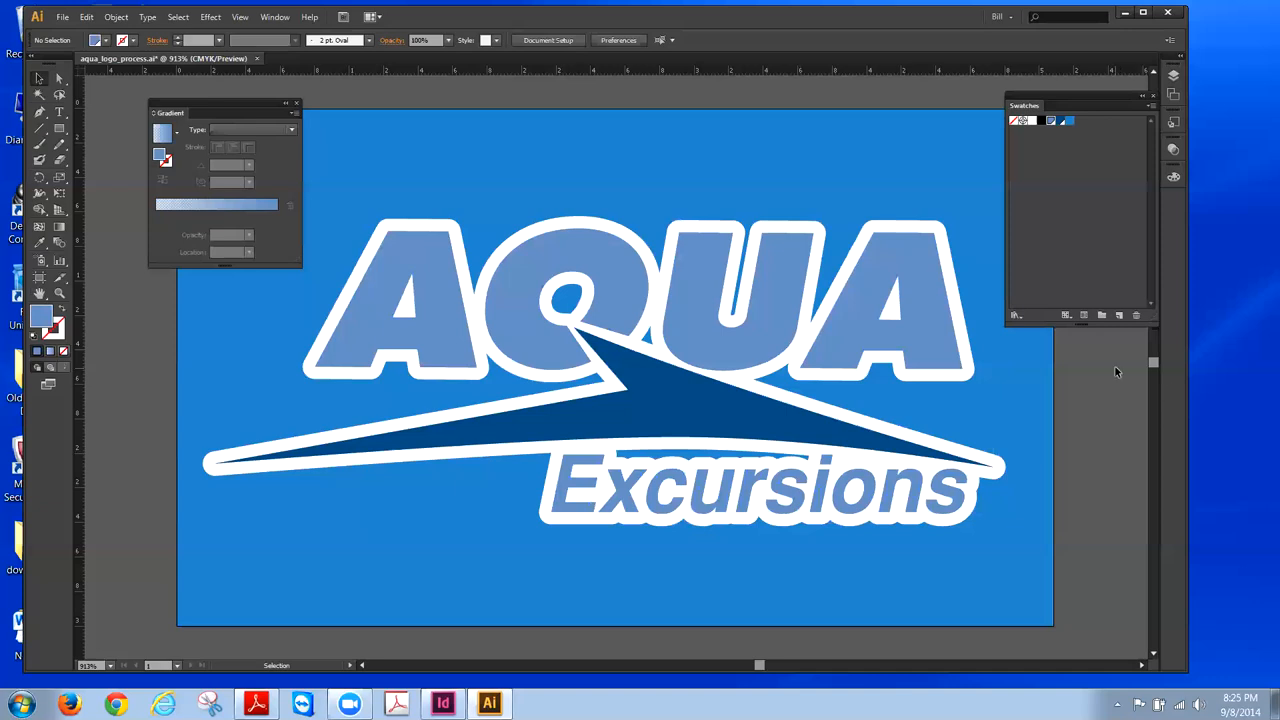
pyautogui.hotkey('ctrl', 'z')
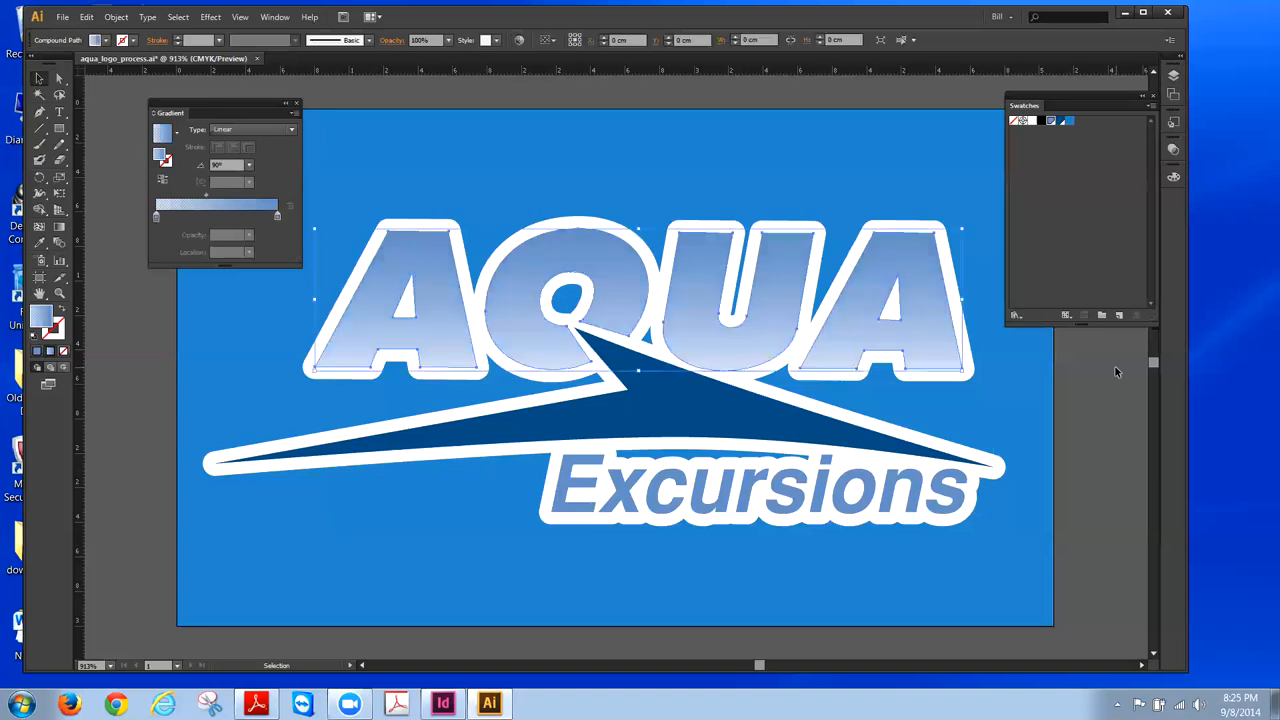
# - Deselect the AQUA lettering, then collapse the Swatches panel and dock it with the others
pyautogui.click(846, 201)
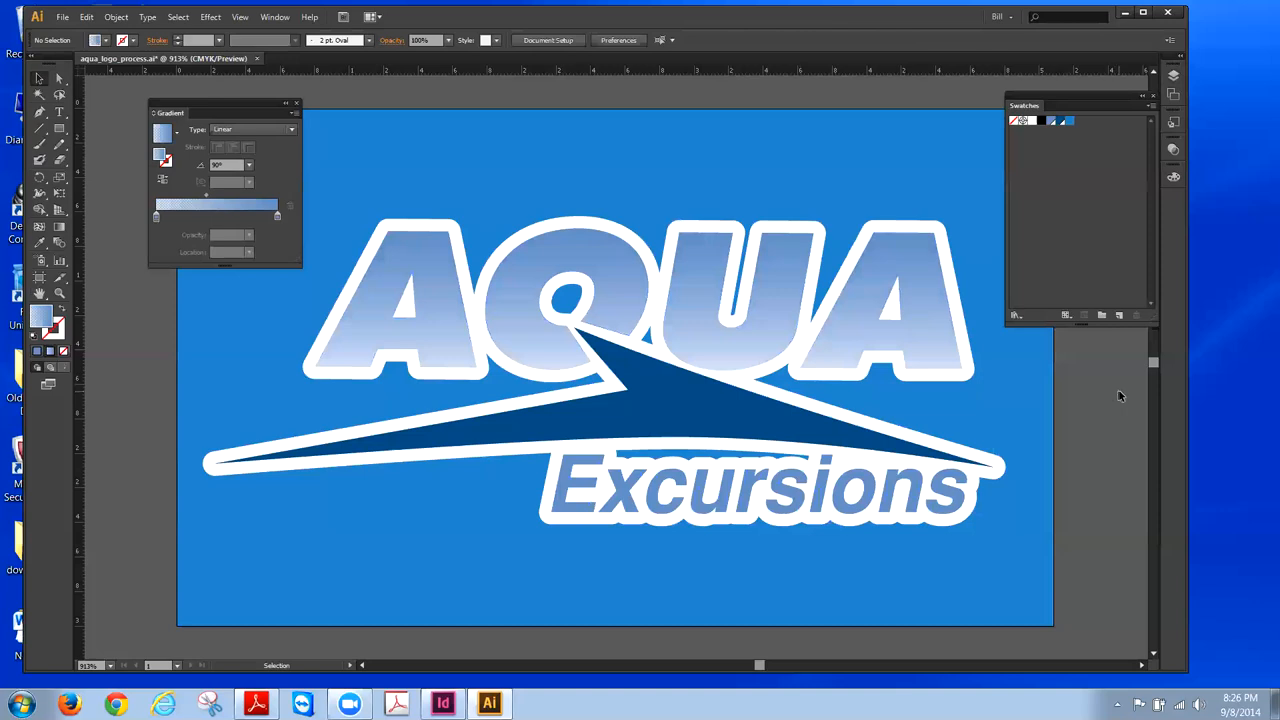
pyautogui.click(1141, 96)
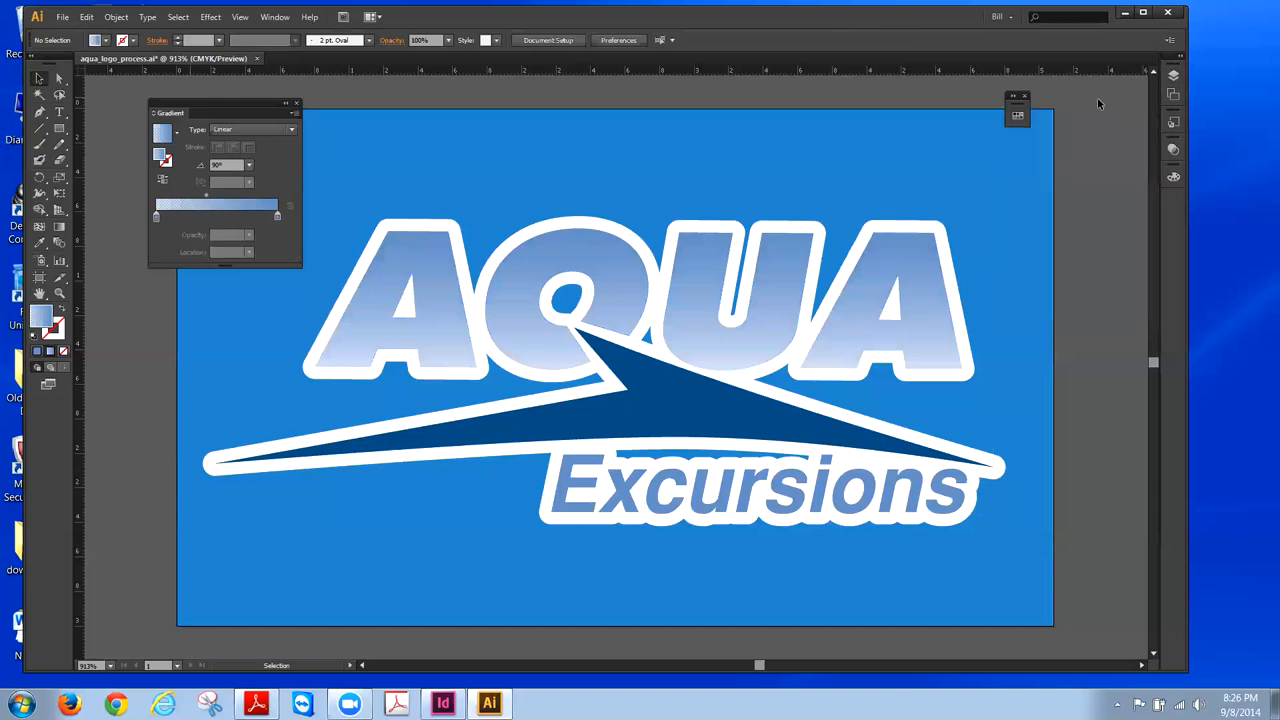
pyautogui.moveTo(1015, 97); pyautogui.dragTo(1168, 197)
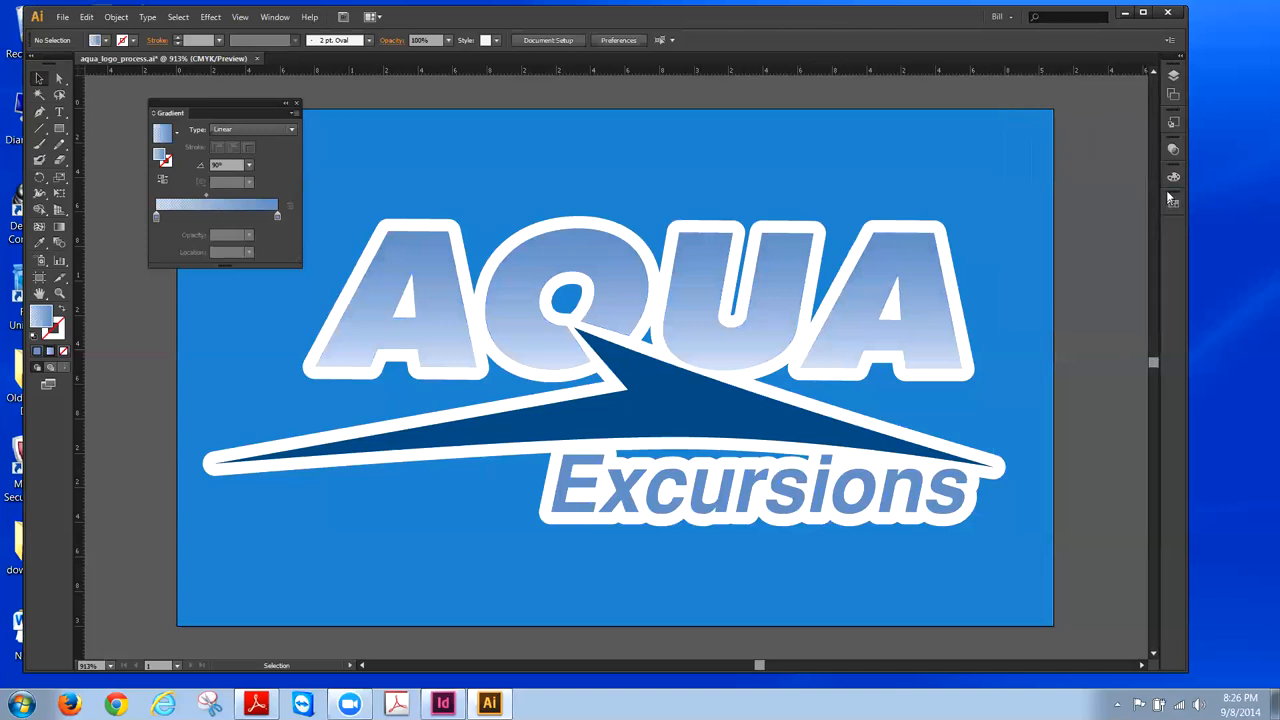
# - In the Layers panel, hide Layer 2 and unlock it
pyautogui.click(1173, 80)
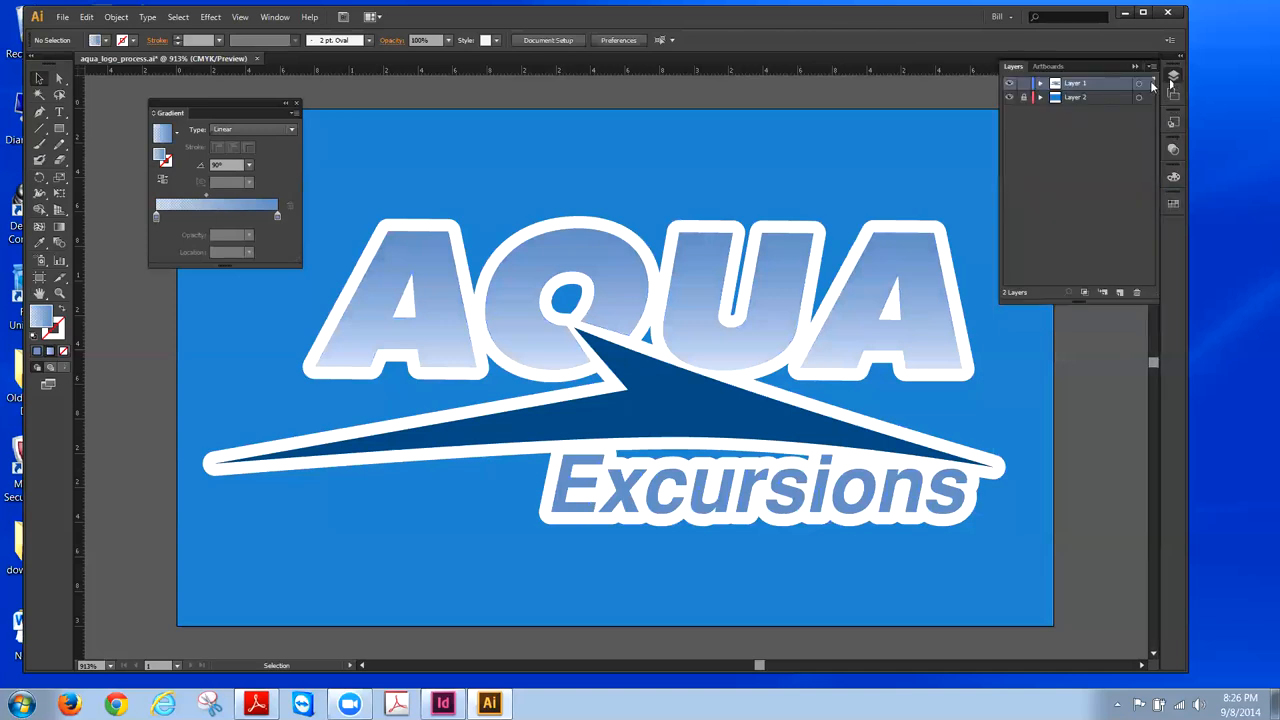
pyautogui.click(1010, 97)
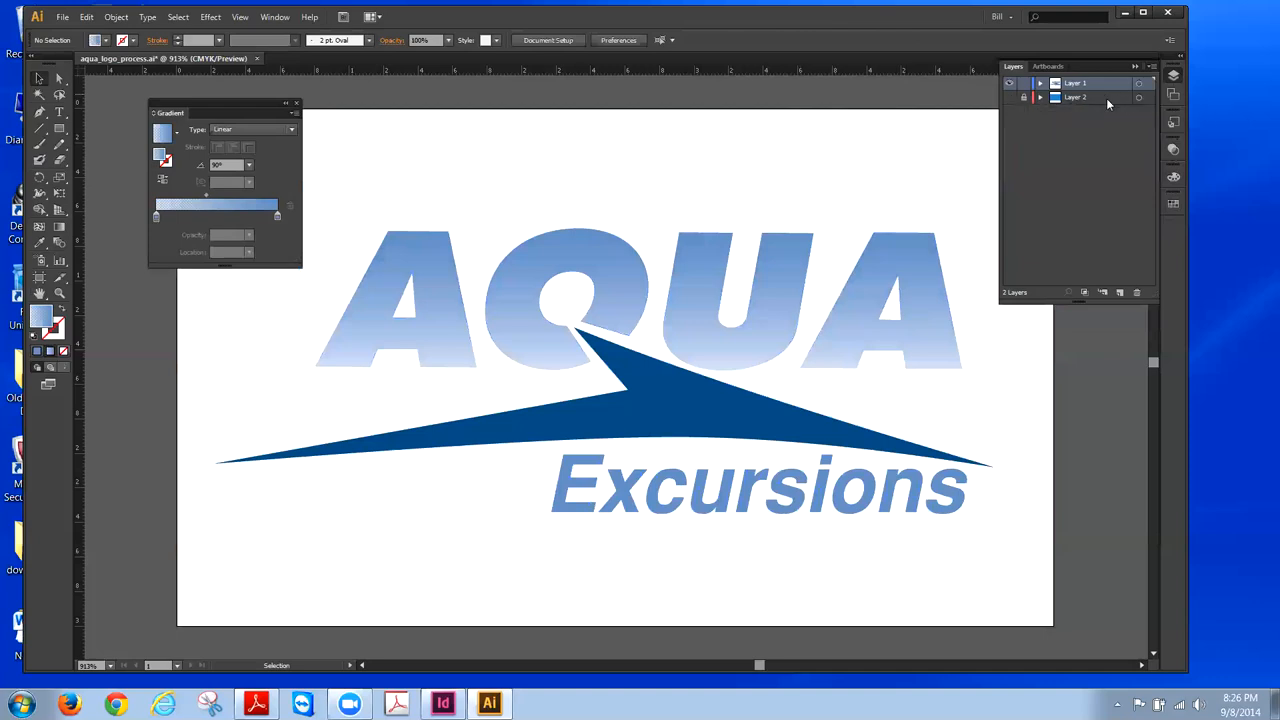
pyautogui.click(1024, 99)
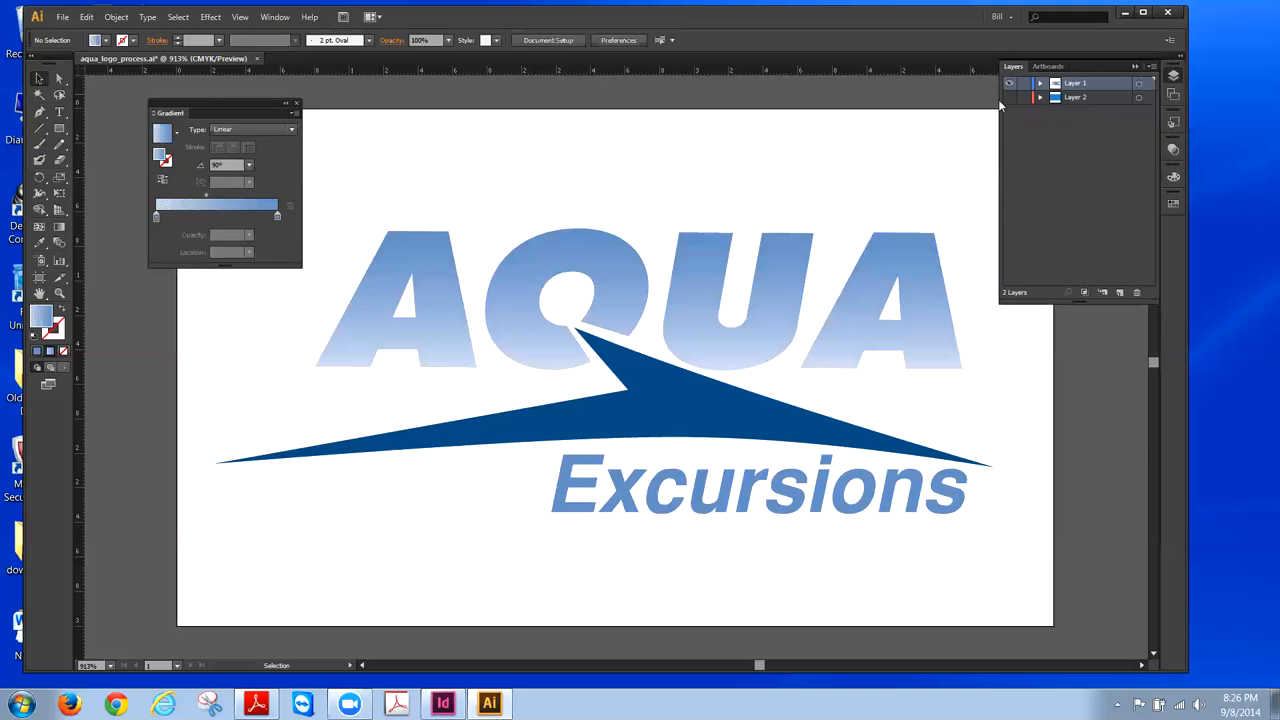
# - Target all of Layer 2's artwork and delete Layer 2, confirming Yes
pyautogui.click(1009, 97)
pyautogui.click(1139, 98)
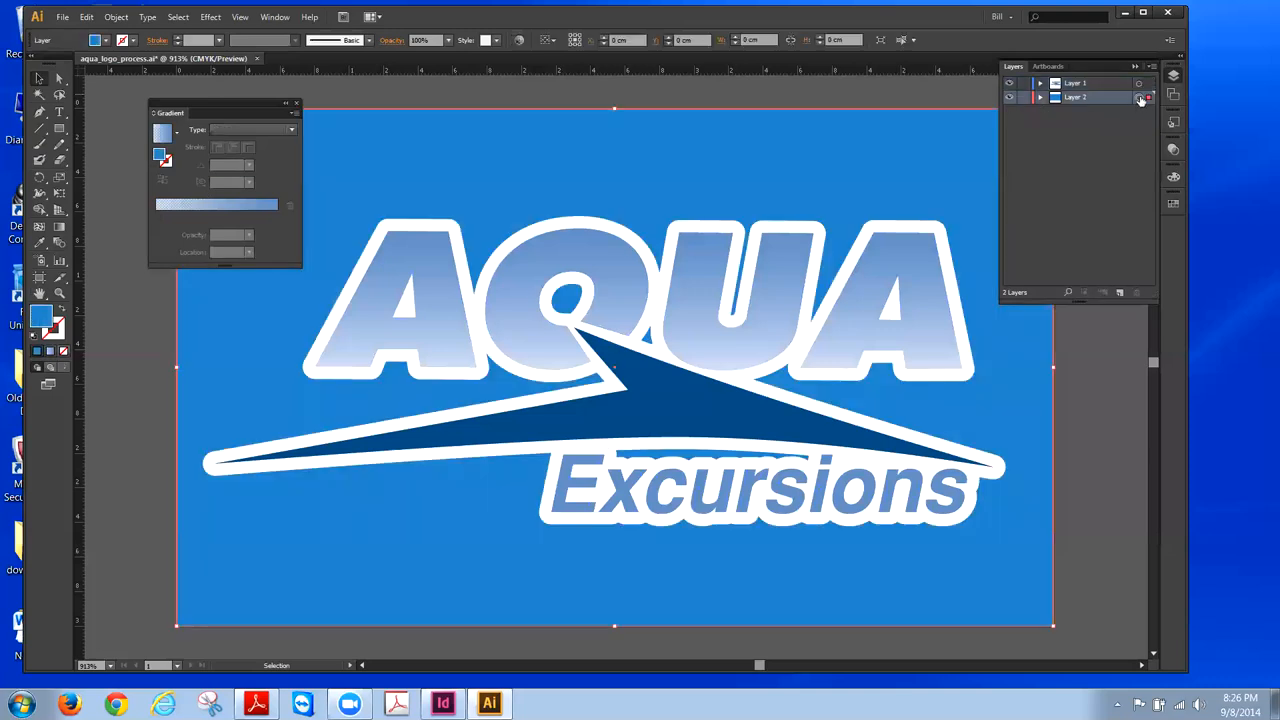
pyautogui.click(1136, 293)
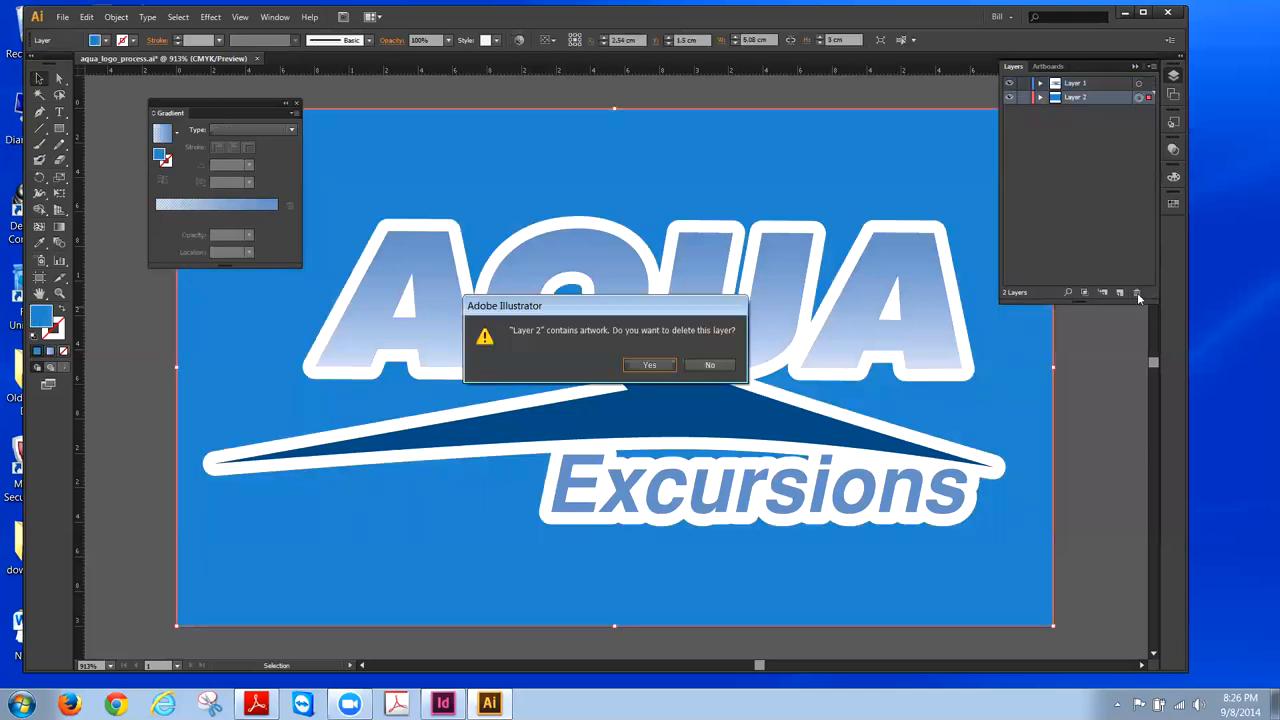
pyautogui.click(648, 364)
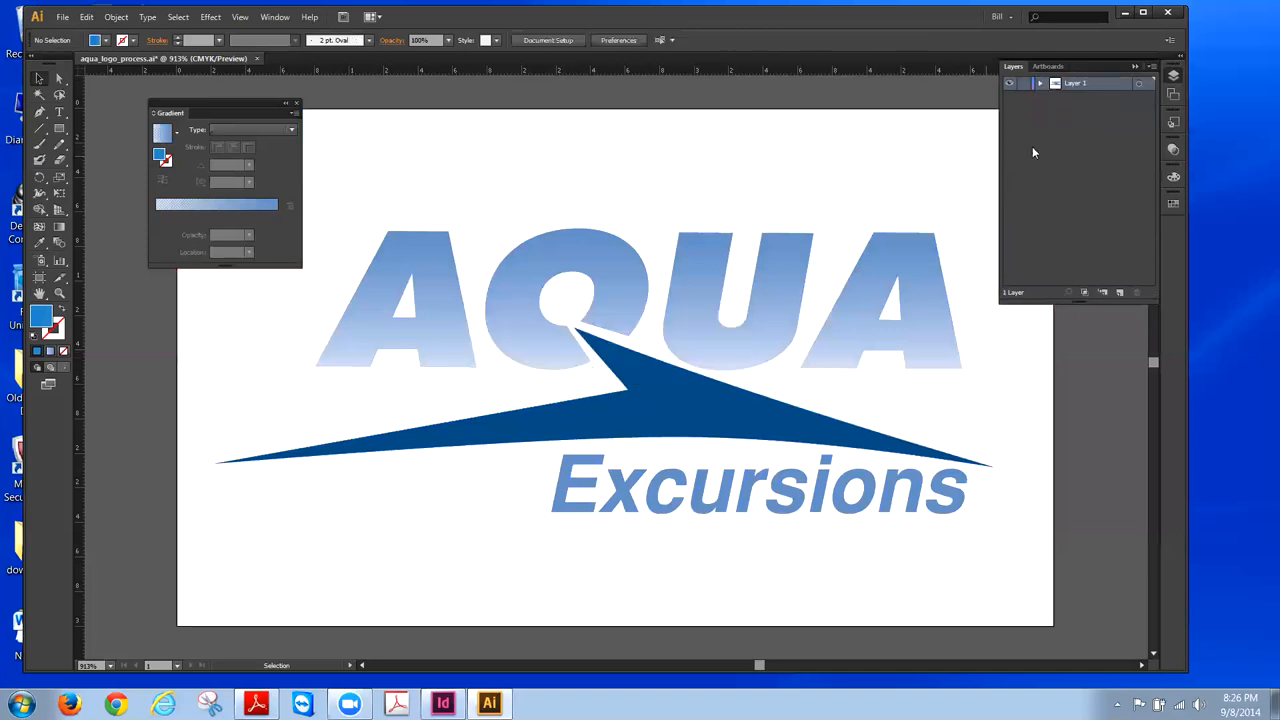
pyautogui.click(1136, 66)
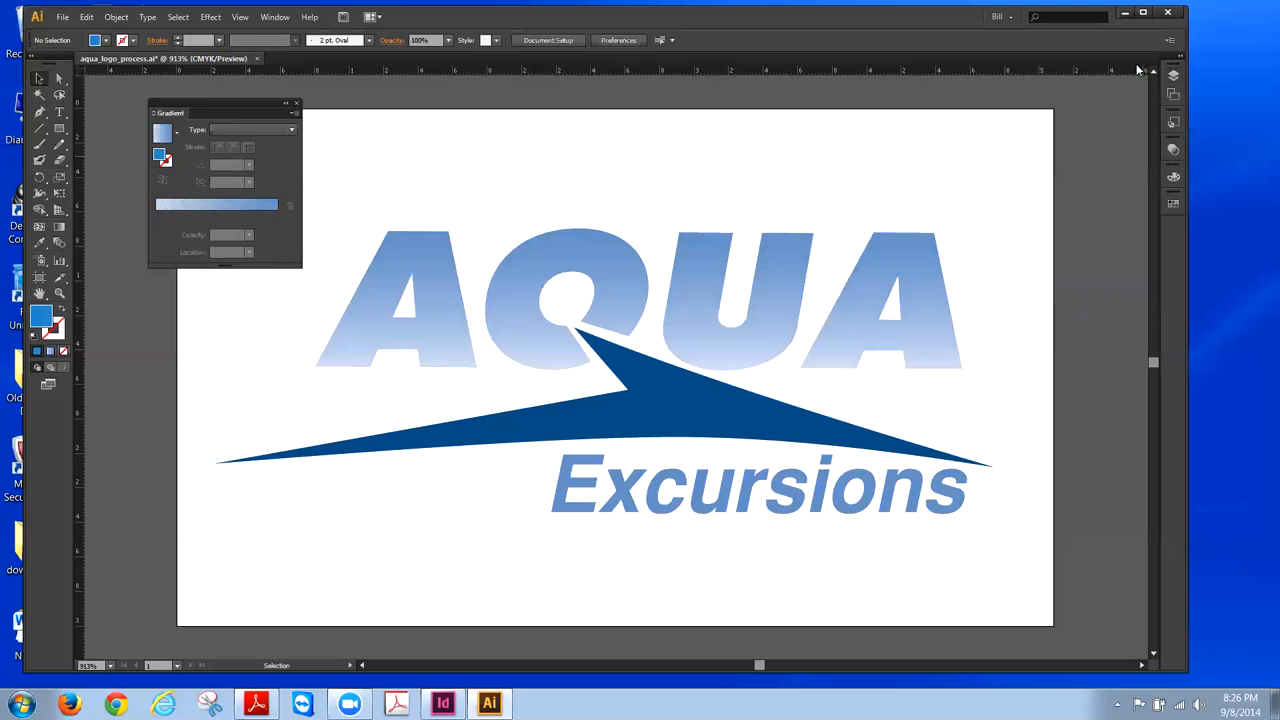
pyautogui.moveTo(221, 104); pyautogui.dragTo(160, 90)
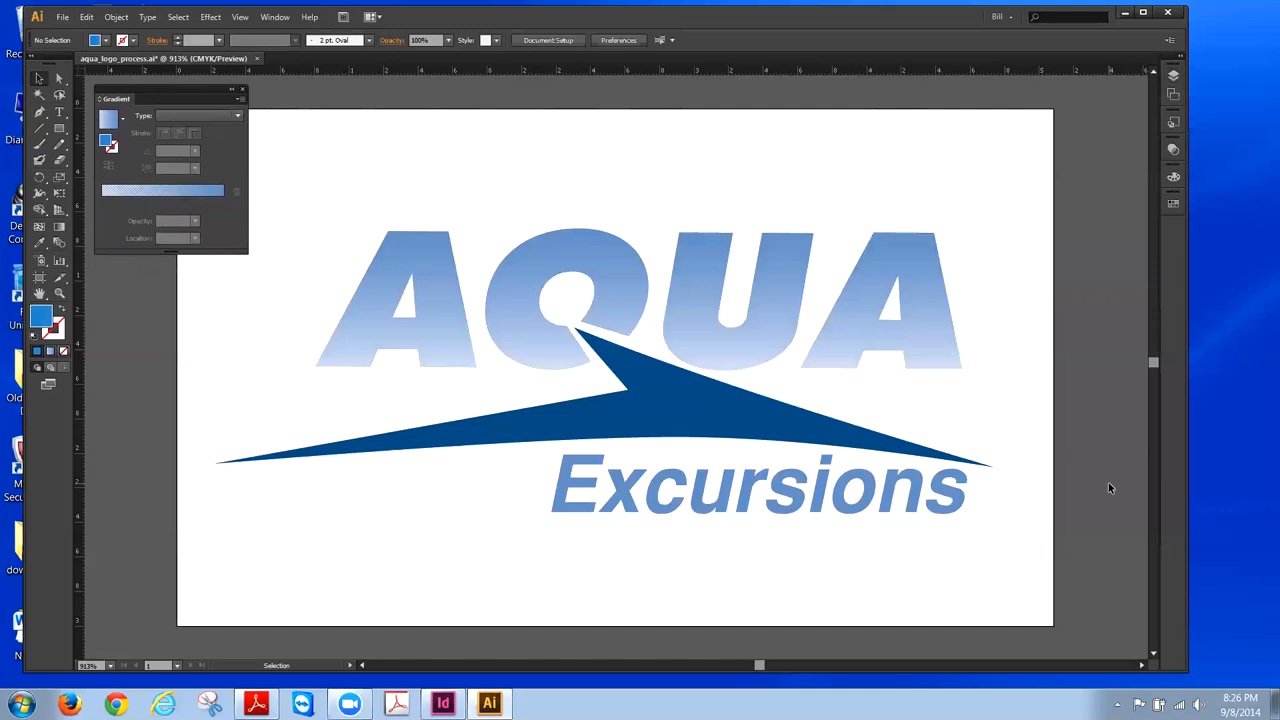
pyautogui.click(1172, 96)
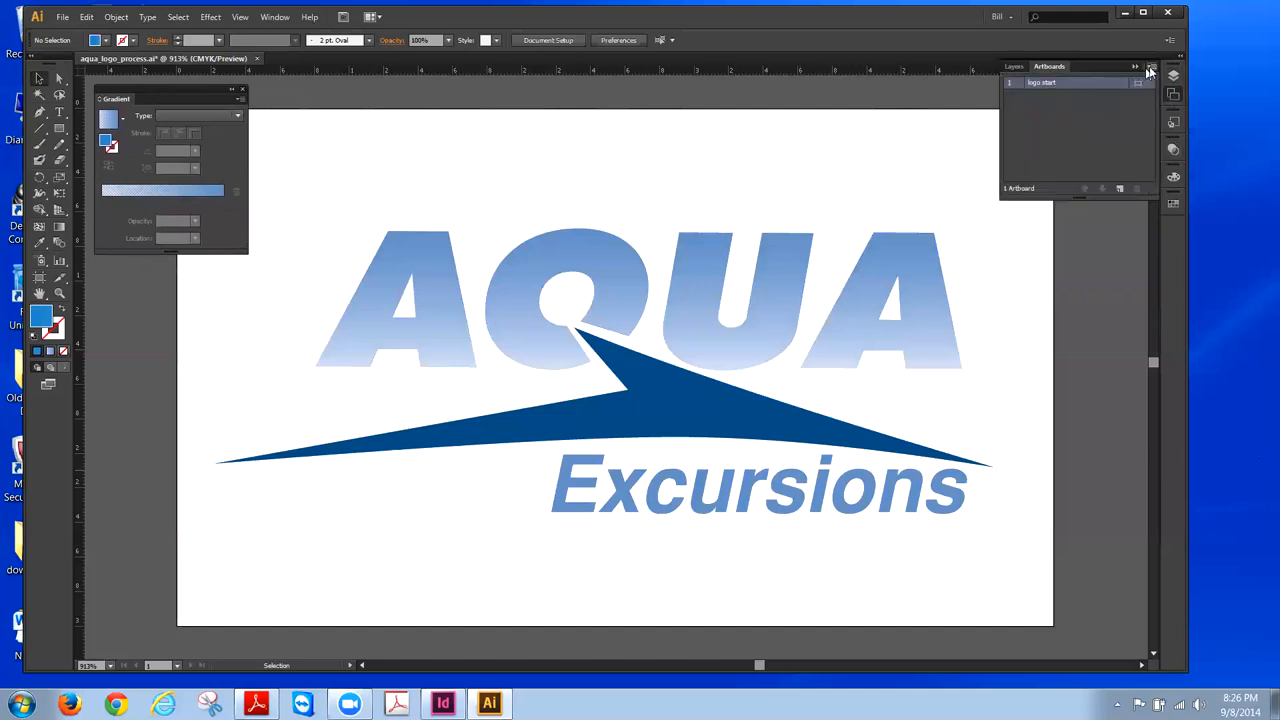
pyautogui.click(1152, 67)
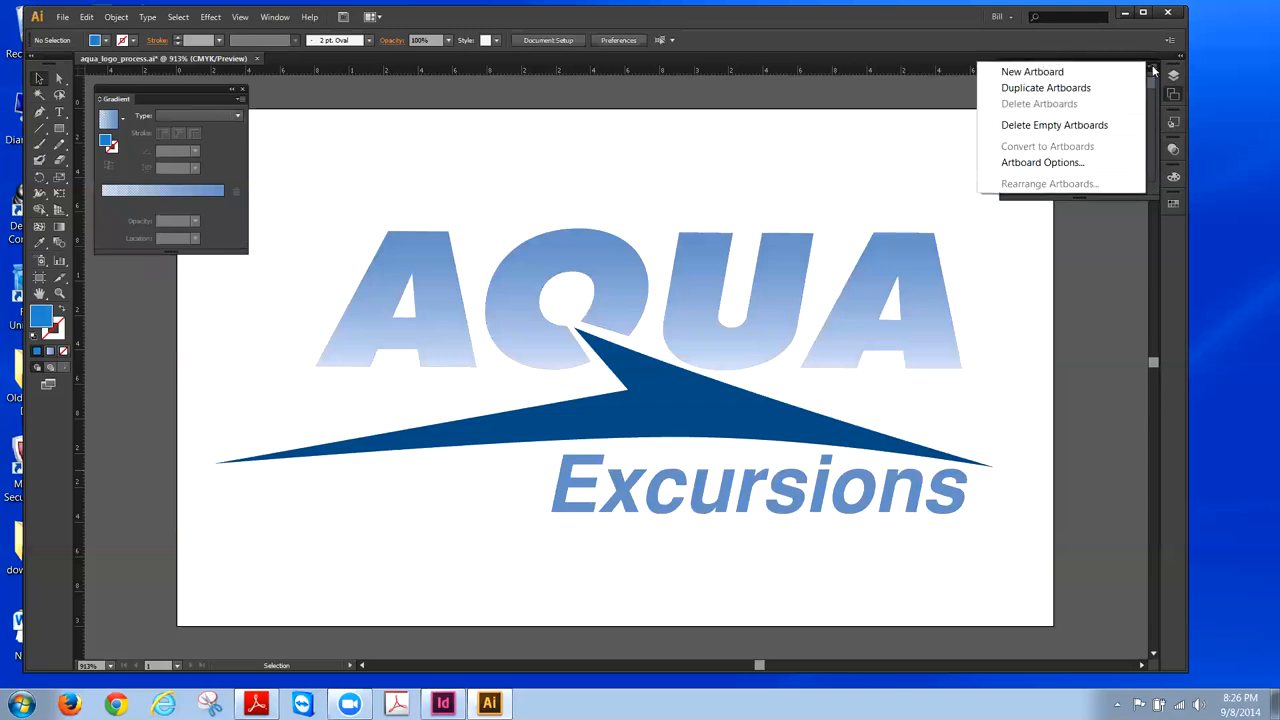
pyautogui.click(1066, 166)
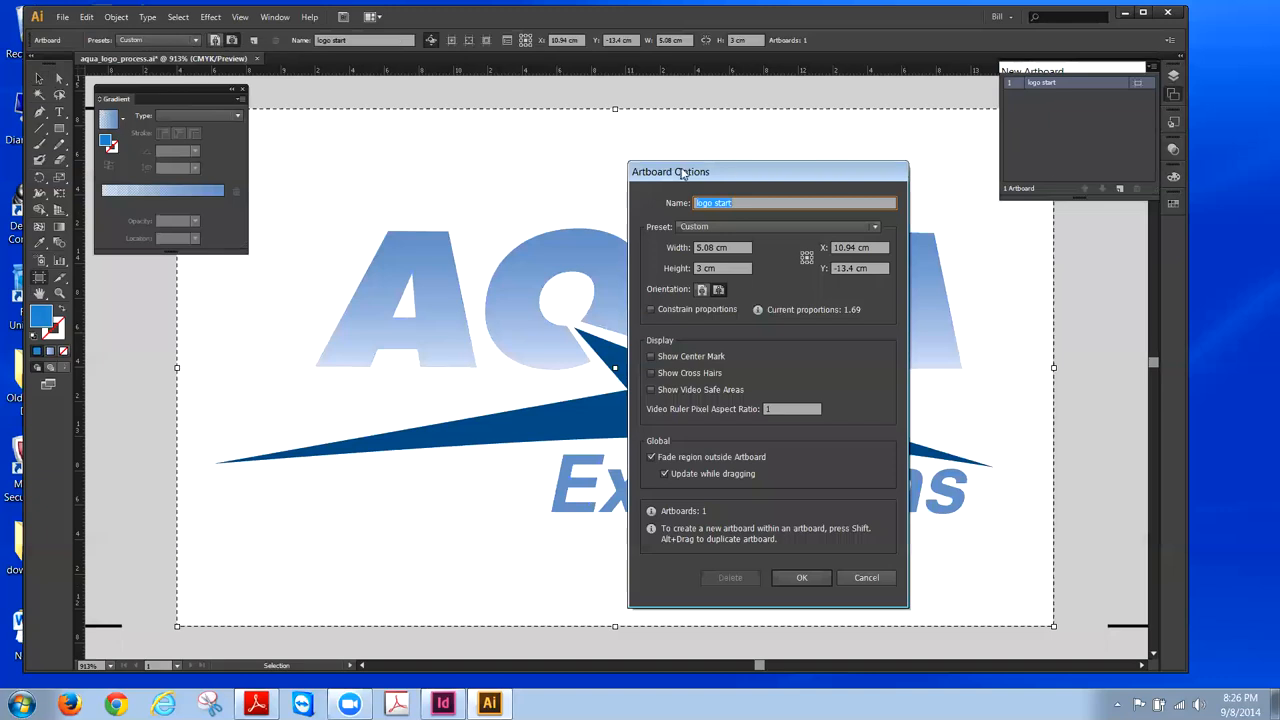
pyautogui.moveTo(681, 173); pyautogui.dragTo(1005, 233)
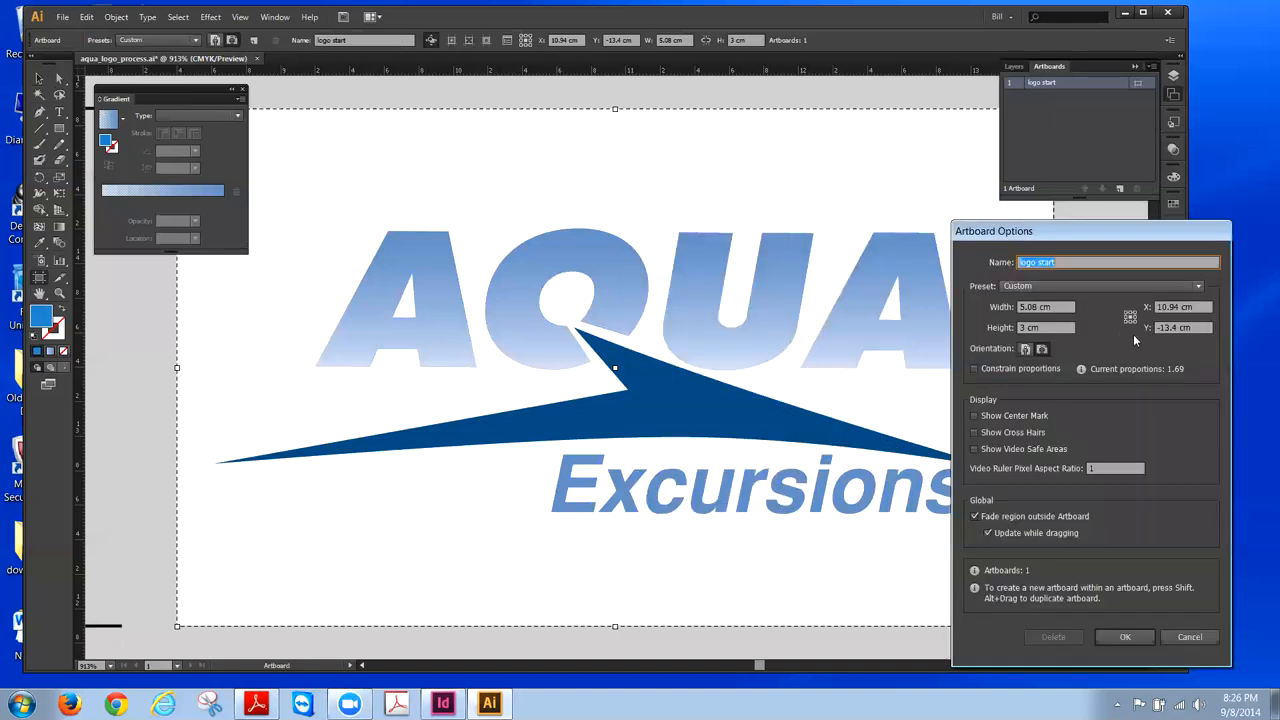
pyautogui.click(1200, 288)
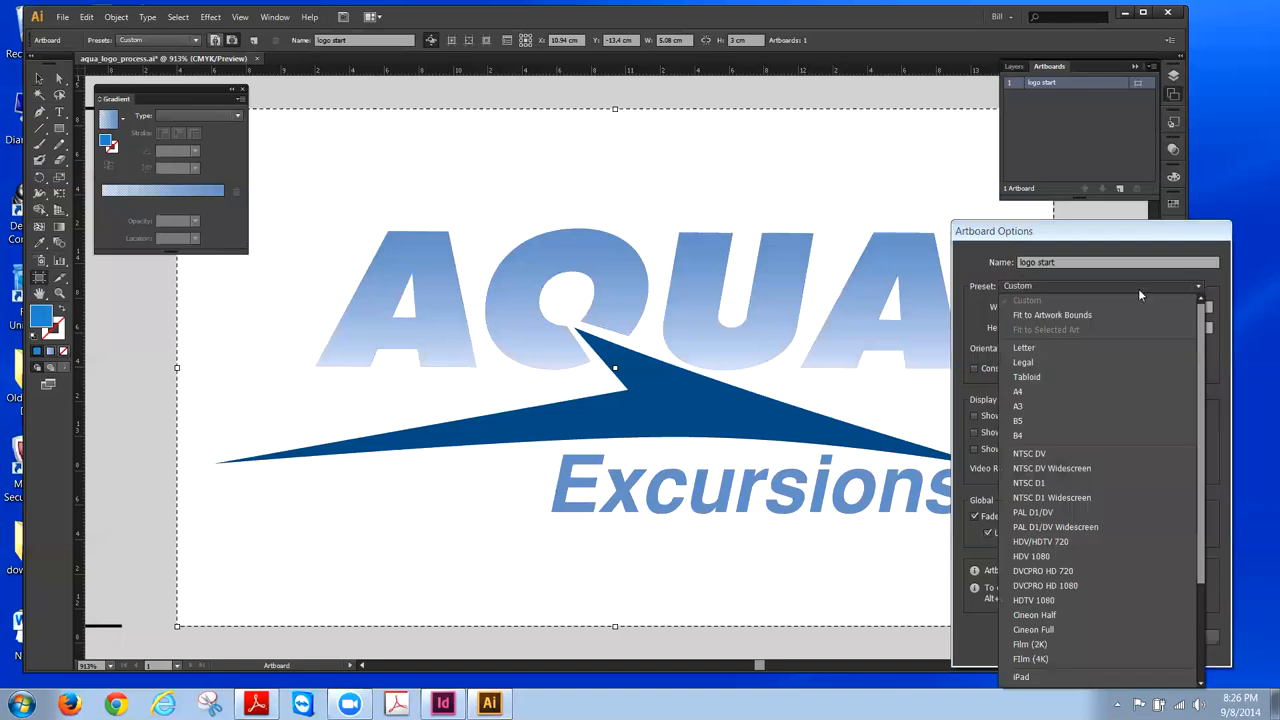
pyautogui.click(1089, 315)
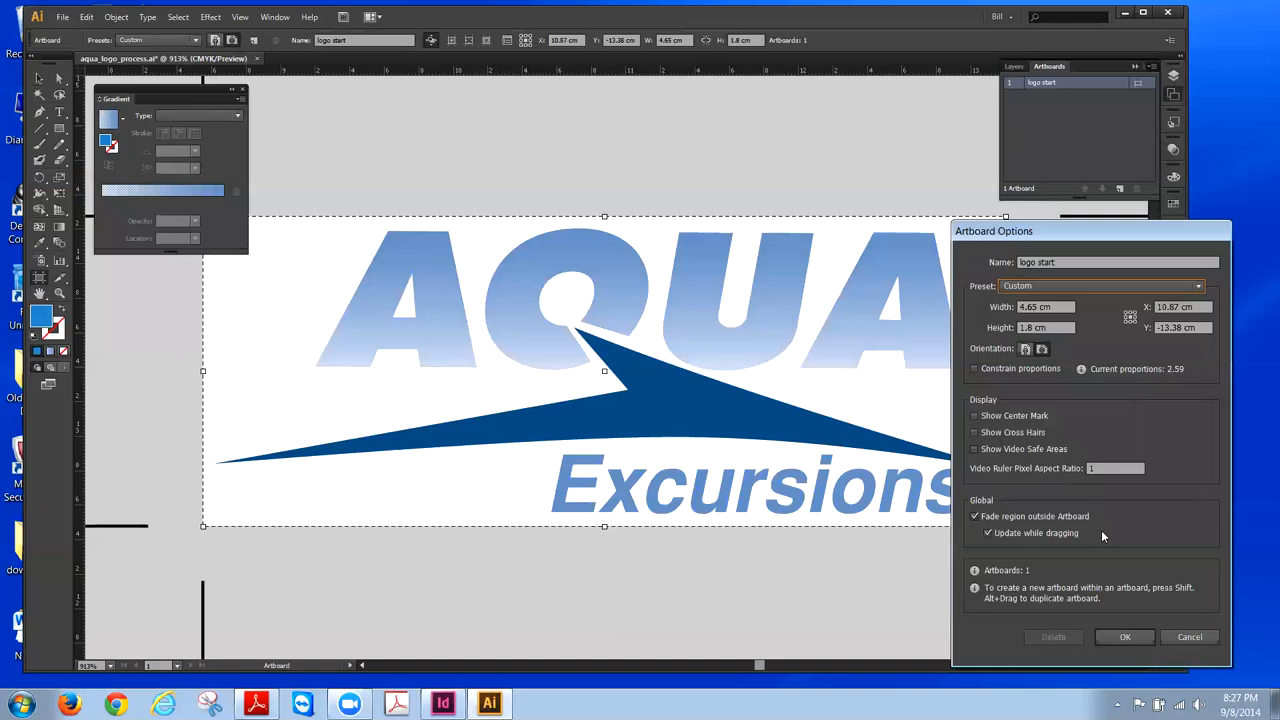
pyautogui.click(1125, 637)
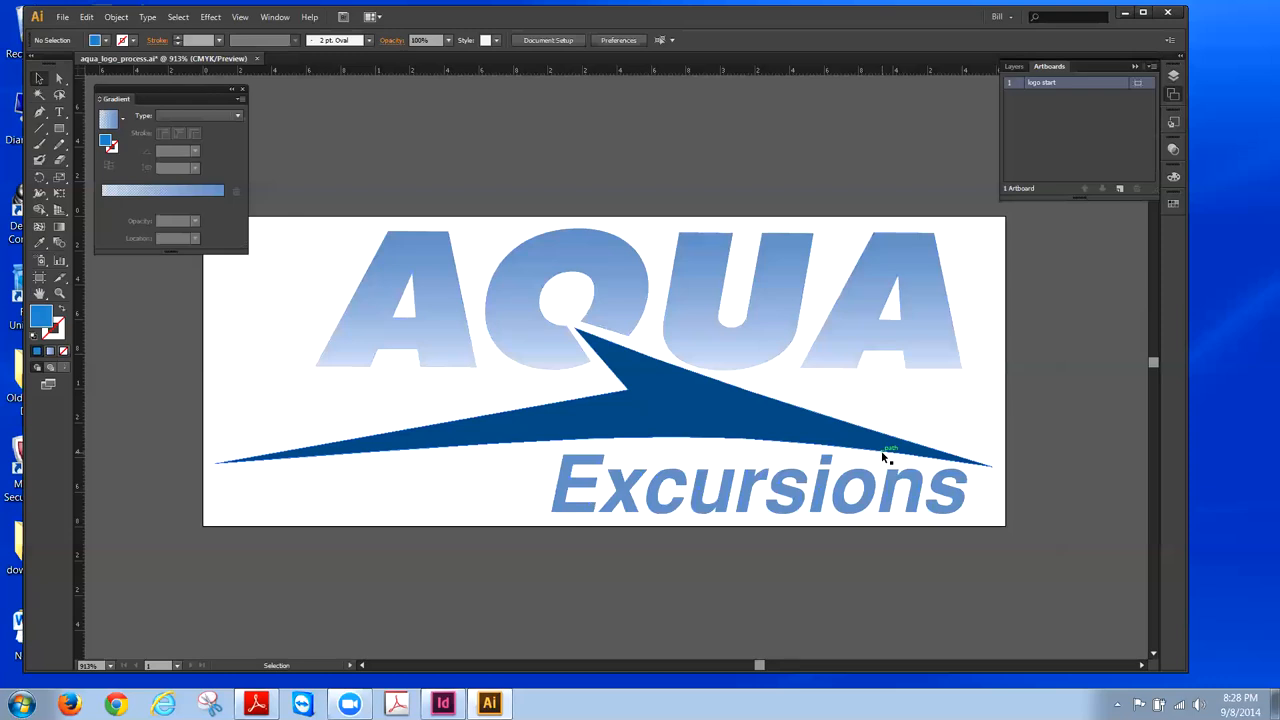
# - Use Save As with type Illustrator EPS (*.EPS) and the file name aqua_logo_process.eps
pyautogui.click(63, 17)
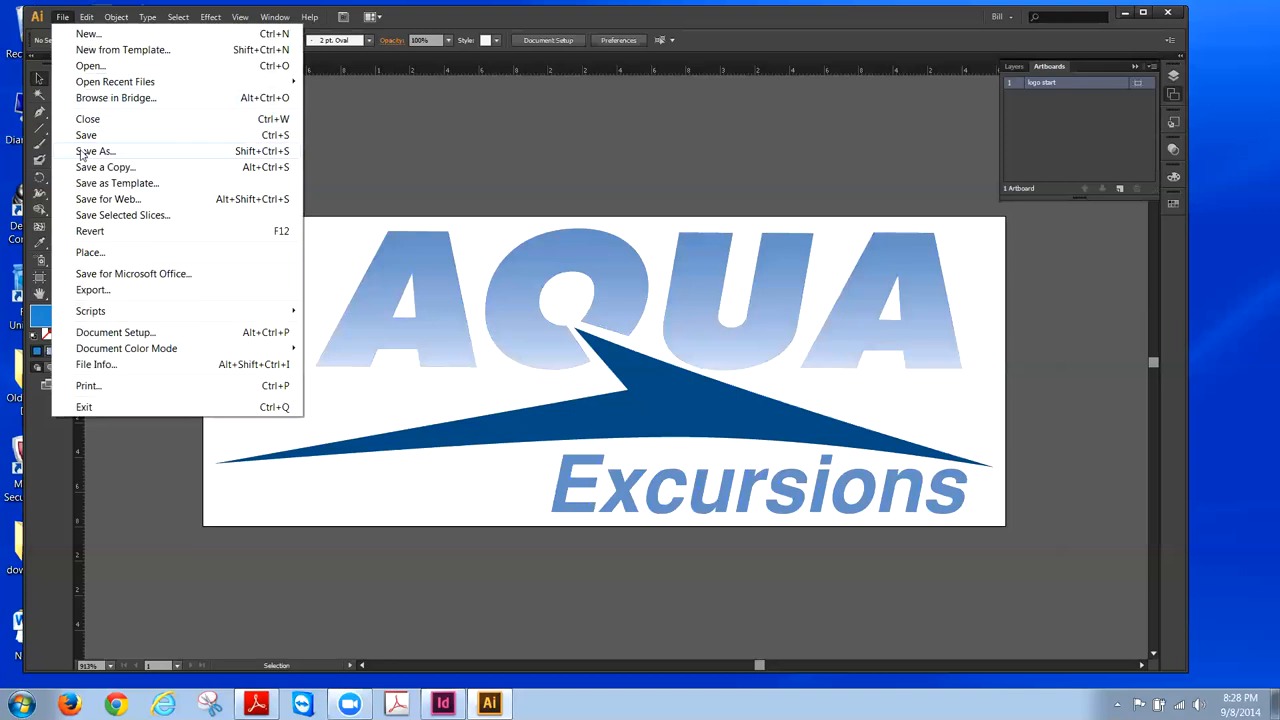
pyautogui.click(82, 152)
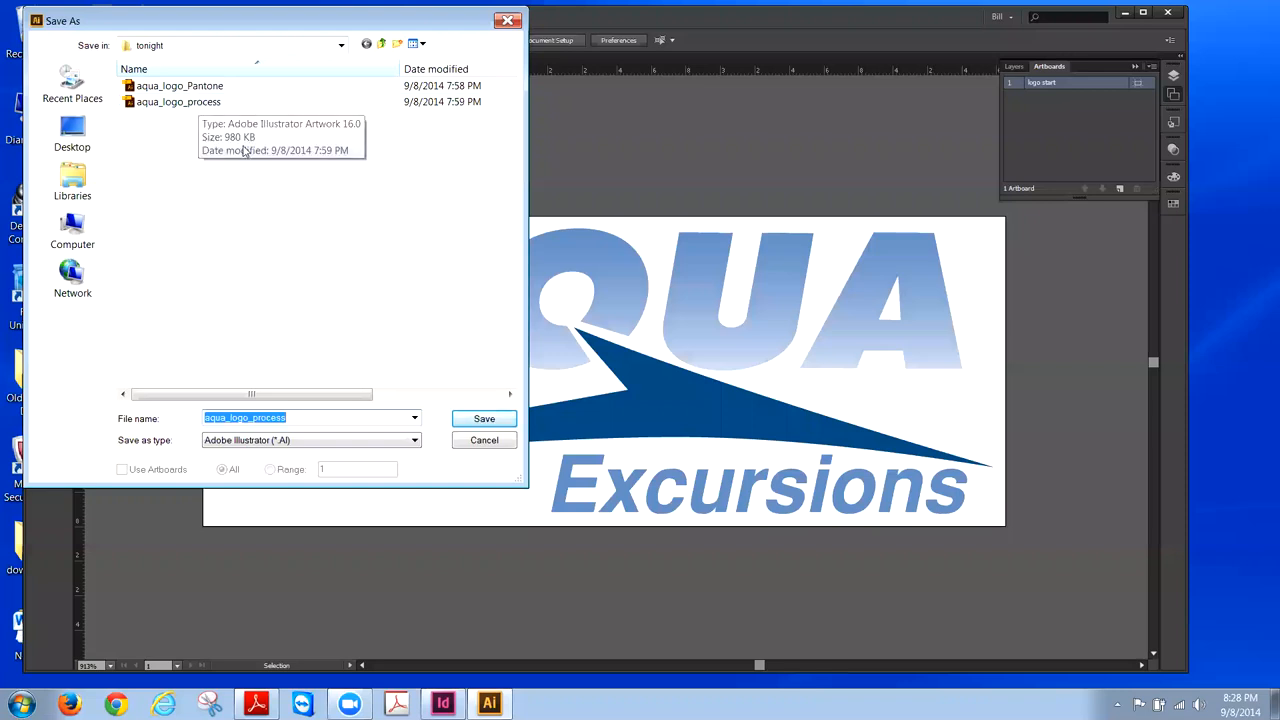
pyautogui.click(416, 441)
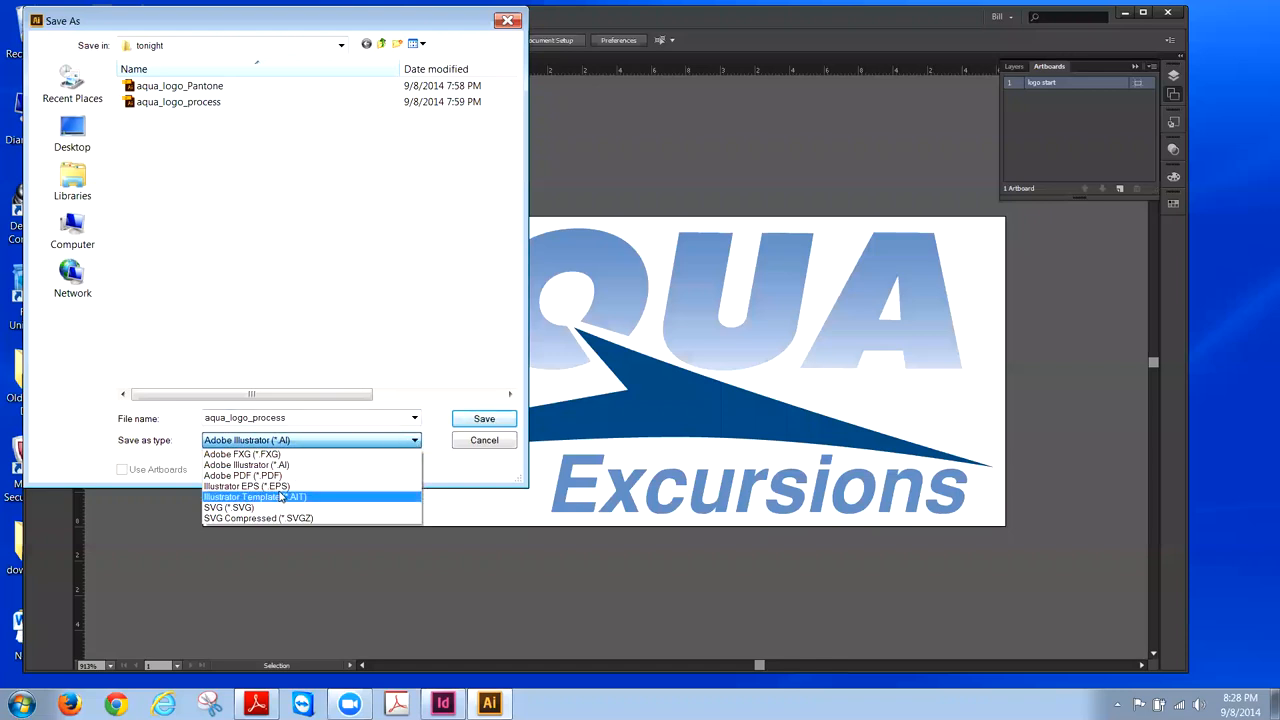
pyautogui.click(276, 487)
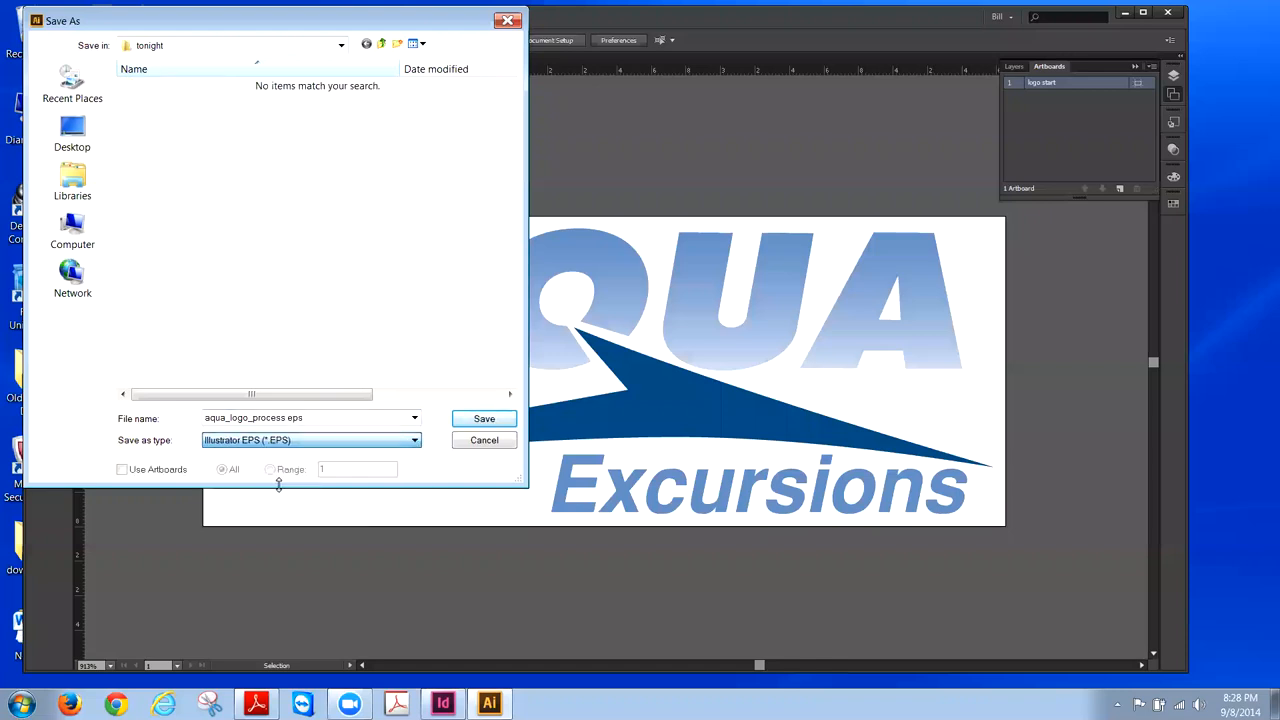
pyautogui.doubleClick(286, 418)
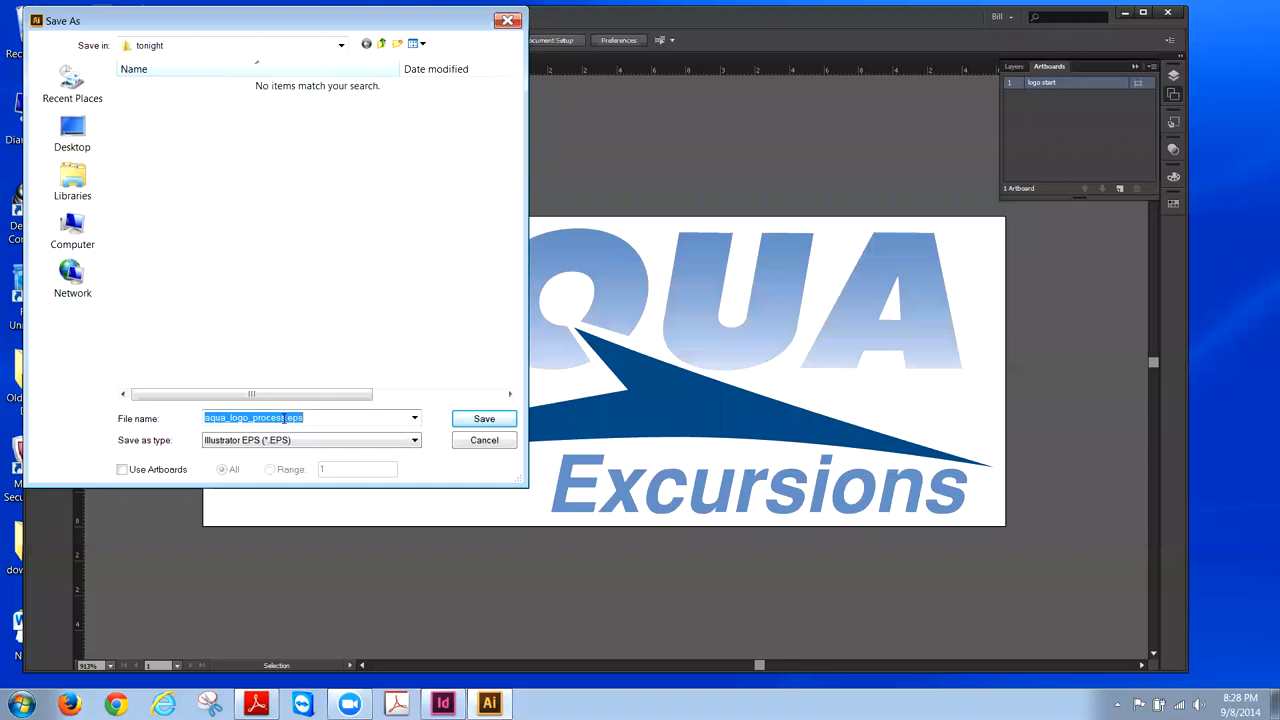
pyautogui.click(286, 418)
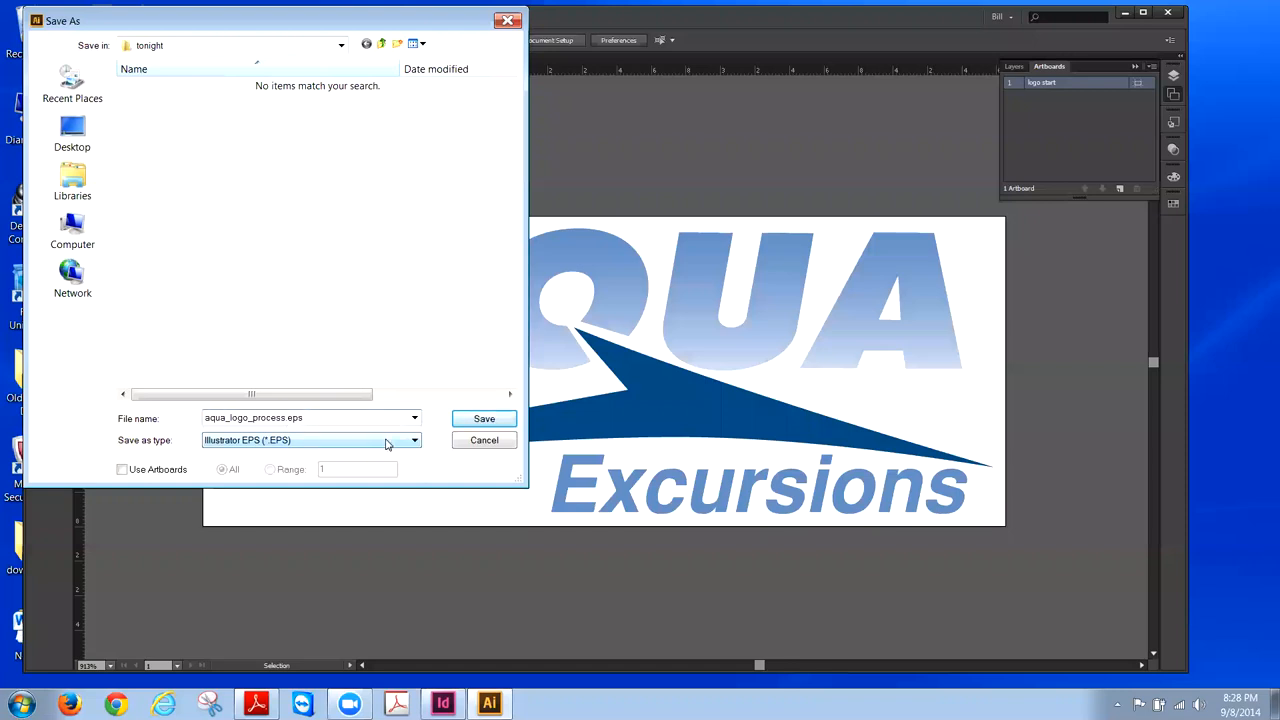
pyautogui.press('BackSpace')
pyautogui.press('BackSpace')
pyautogui.press('BackSpace')
pyautogui.press('BackSpace')
pyautogui.press('BackSpace')
pyautogui.press('BackSpace')
pyautogui.press('BackSpace')
pyautogui.hotkey('ctrl', 'z')
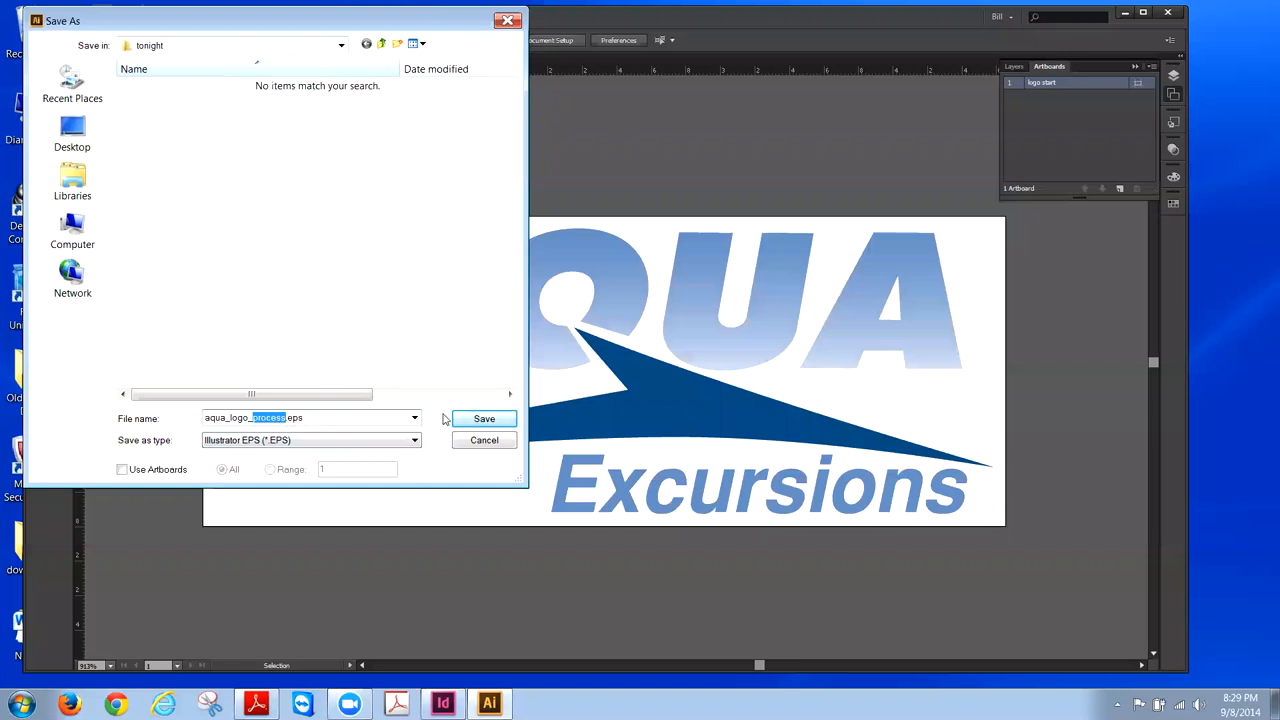
# - Save the EPS with Embed Fonts unchecked in EPS Options and confirm
pyautogui.click(486, 420)
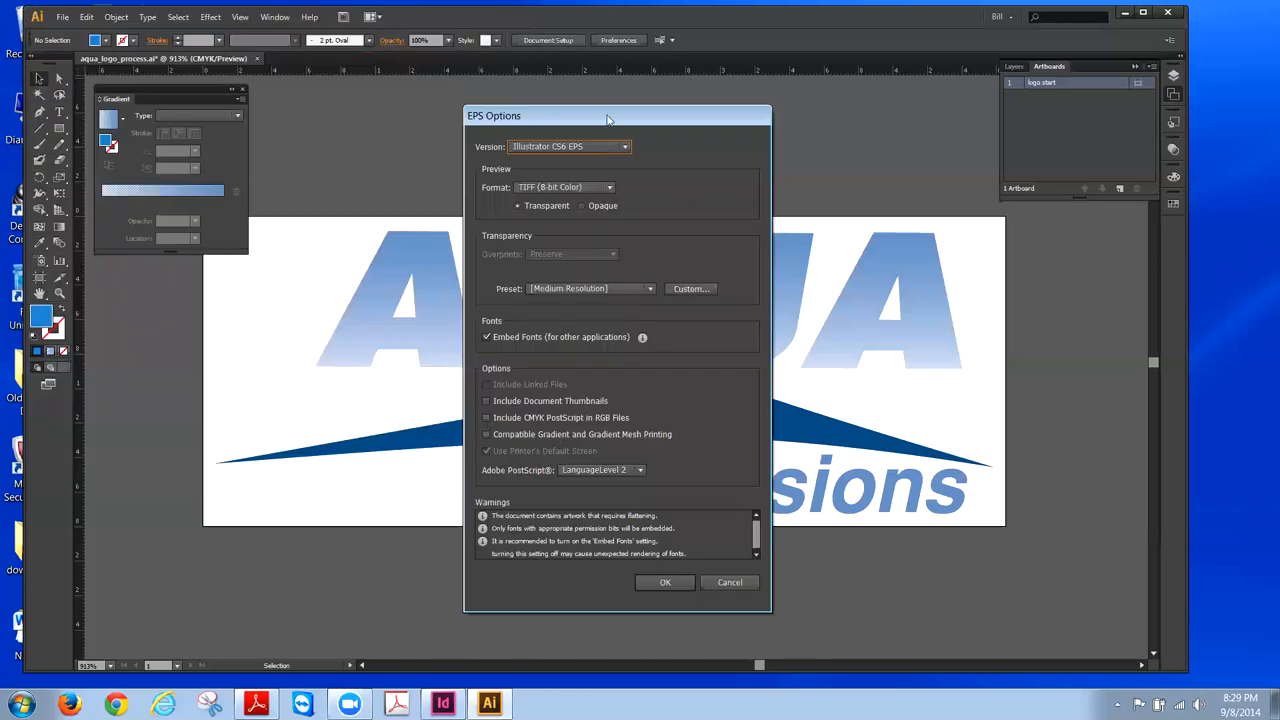
pyautogui.moveTo(610, 117); pyautogui.dragTo(911, 118)
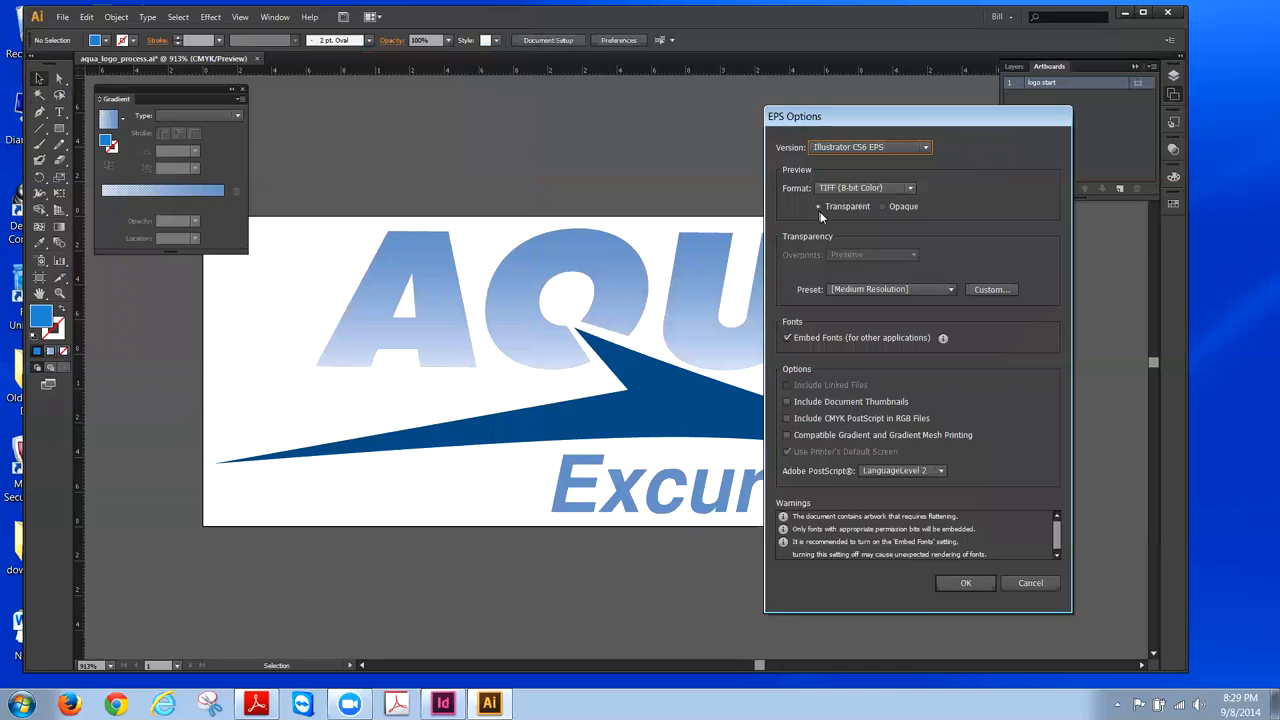
pyautogui.click(788, 339)
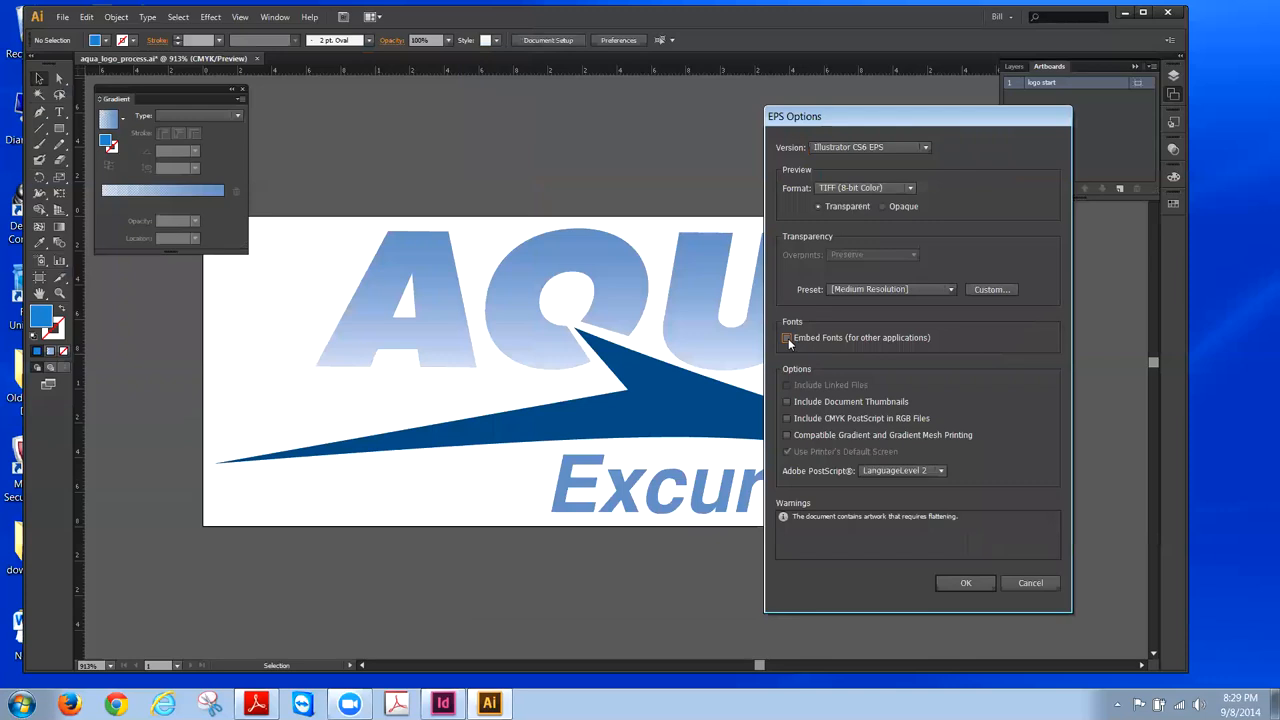
pyautogui.click(966, 583)
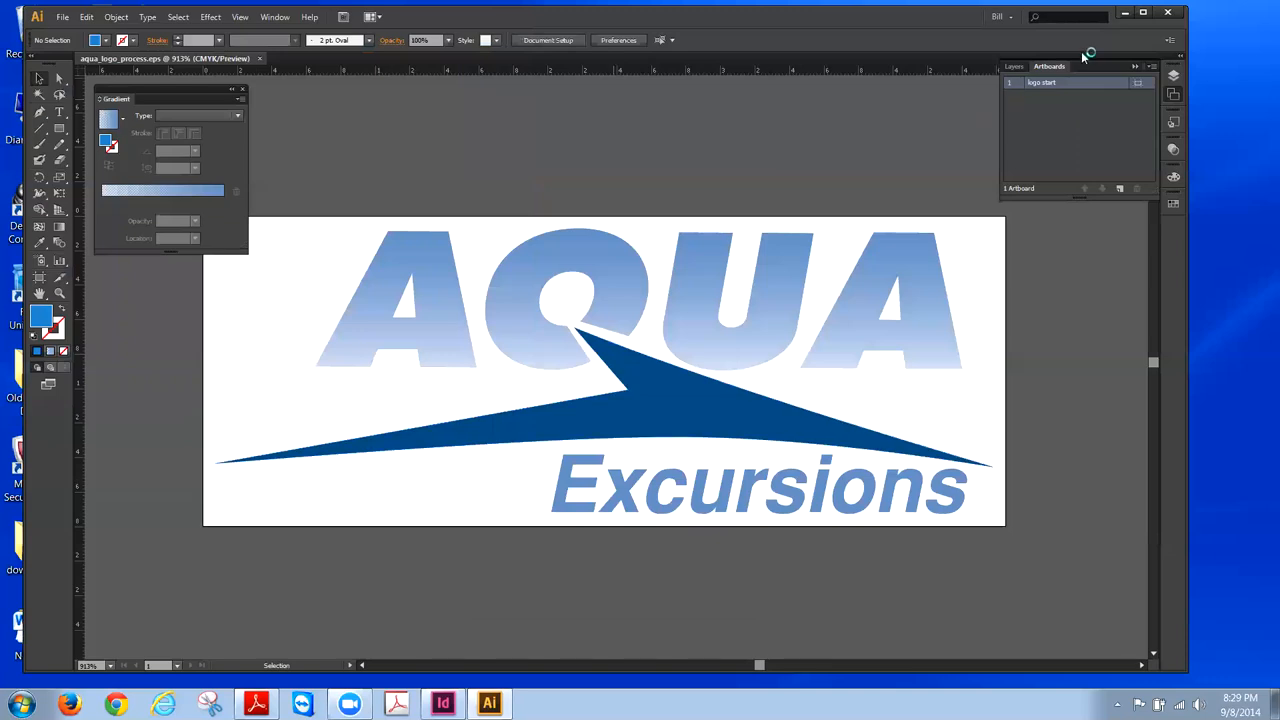
# - Check the tonight folder on the desktop for the 393 KB aqua_logo_process EPS, then return to Illustrator
pyautogui.click(1121, 14)
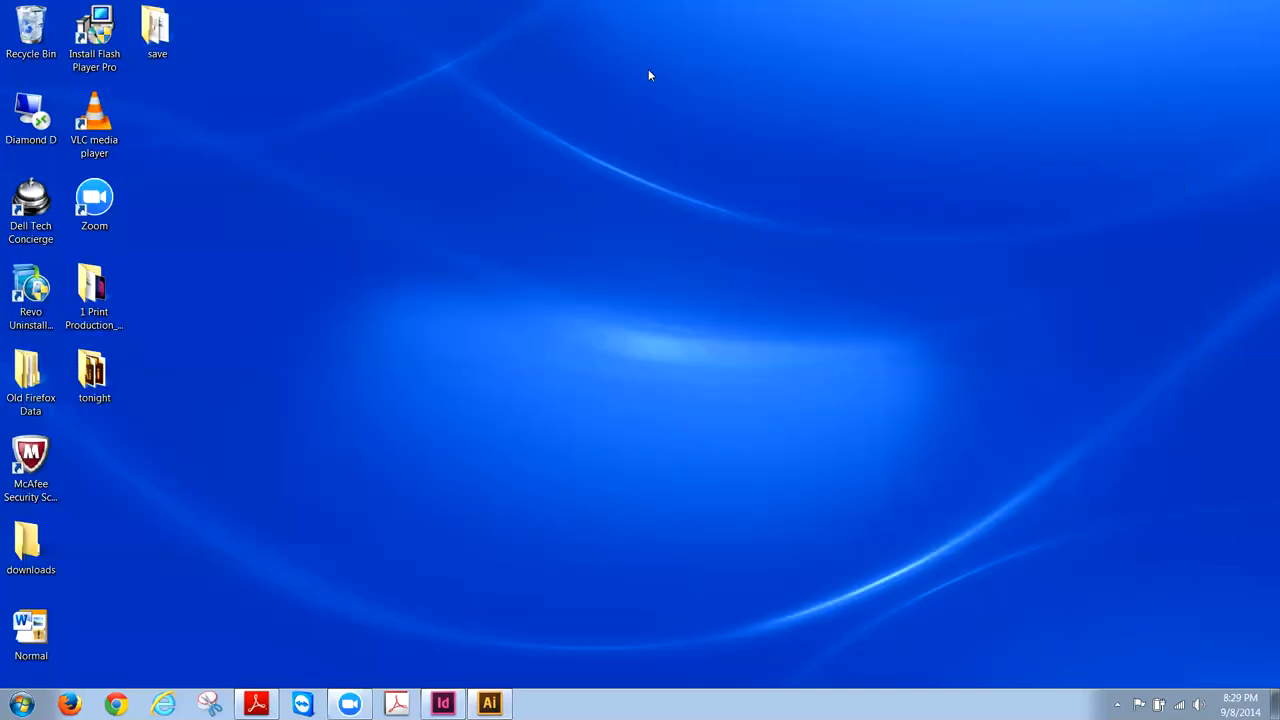
pyautogui.click(88, 371)
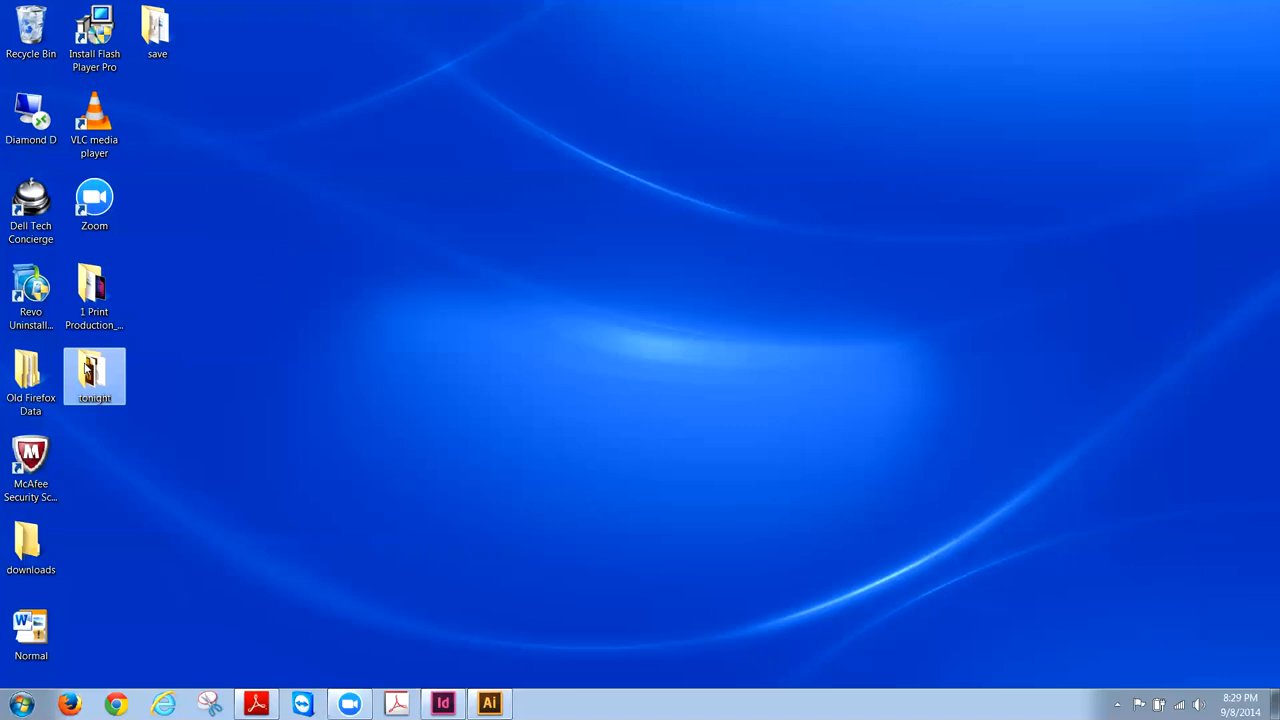
pyautogui.doubleClick(88, 371)
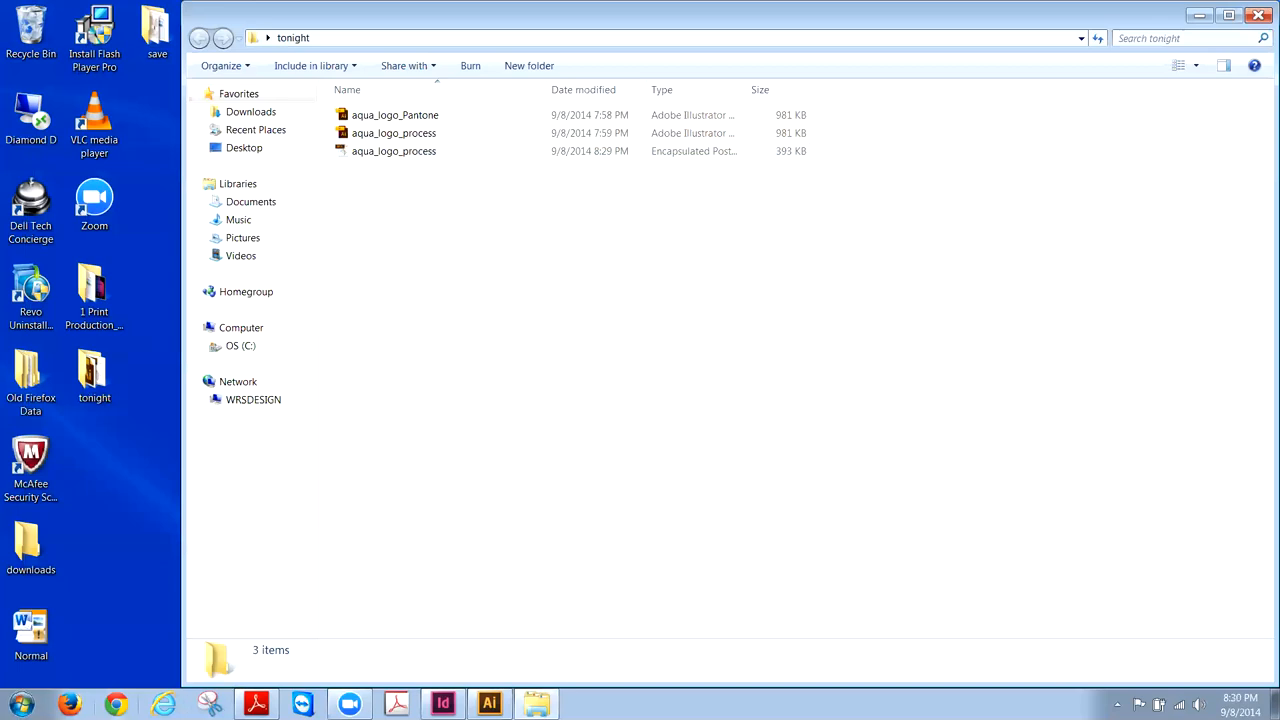
pyautogui.click(489, 704)
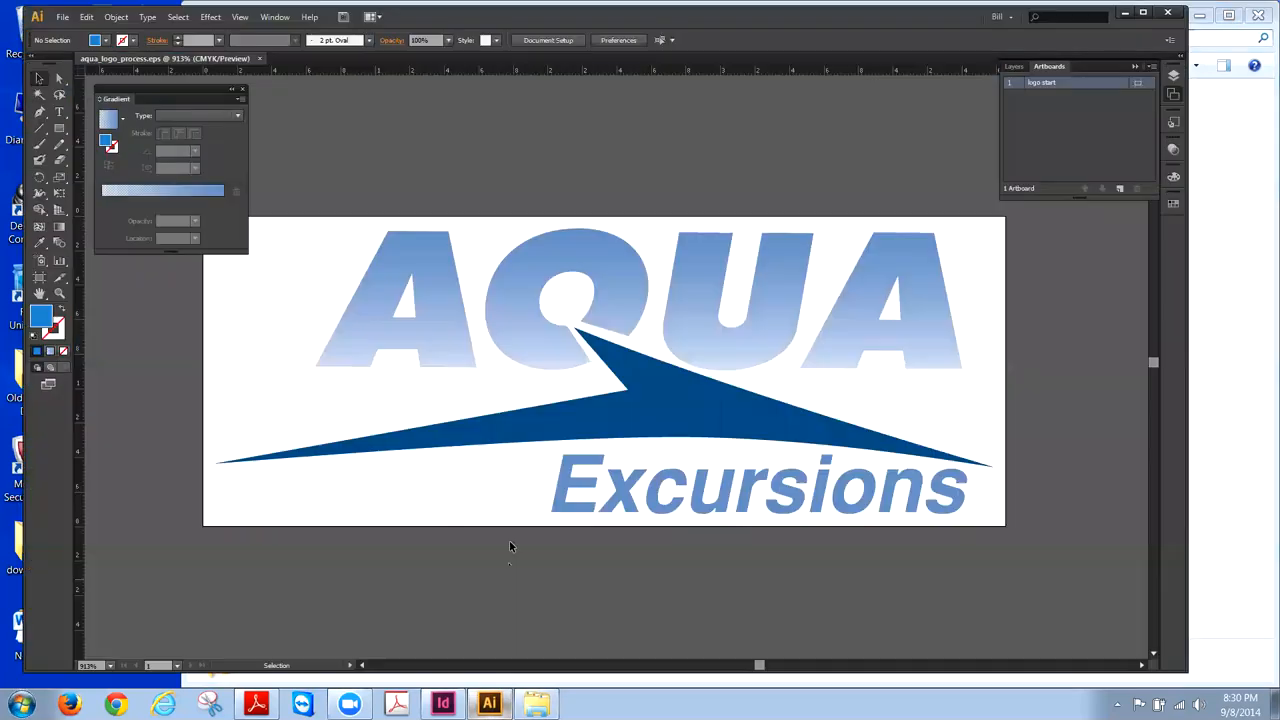
# - Save a copy of the logo as Adobe PDF (*.PDF) named aqua_logo_process.pdf
pyautogui.click(62, 17)
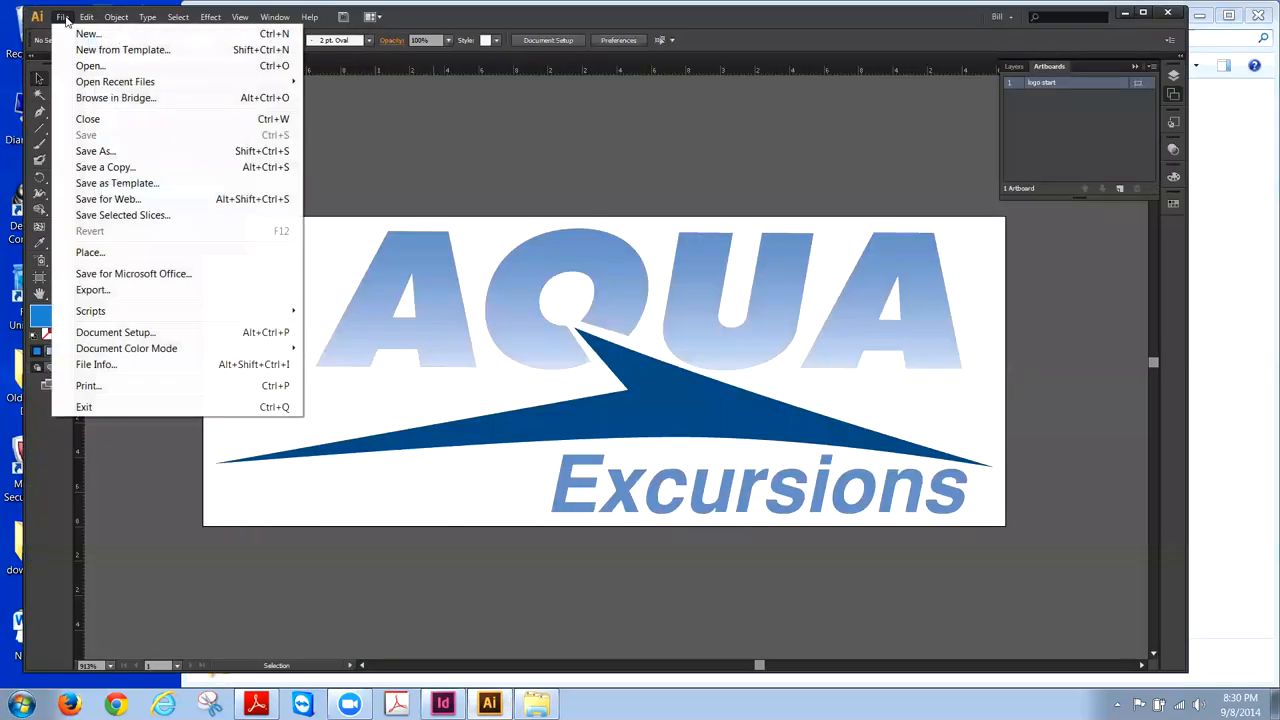
pyautogui.click(95, 151)
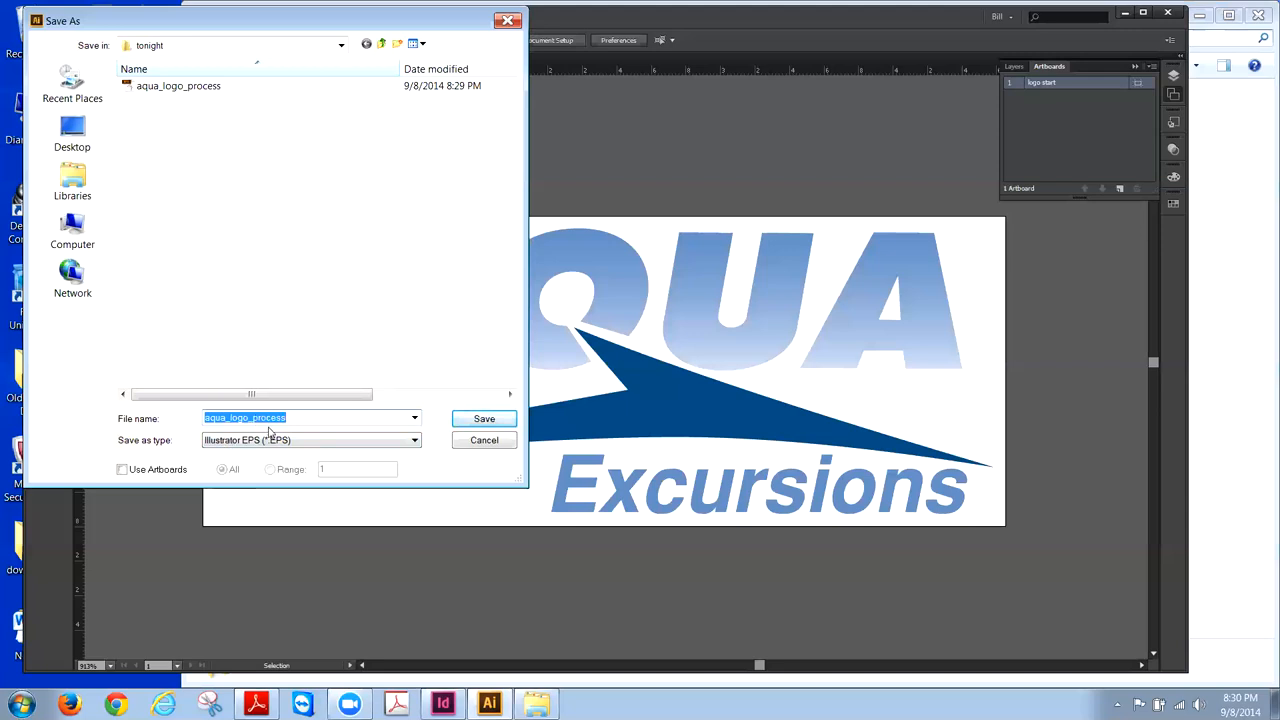
pyautogui.click(270, 441)
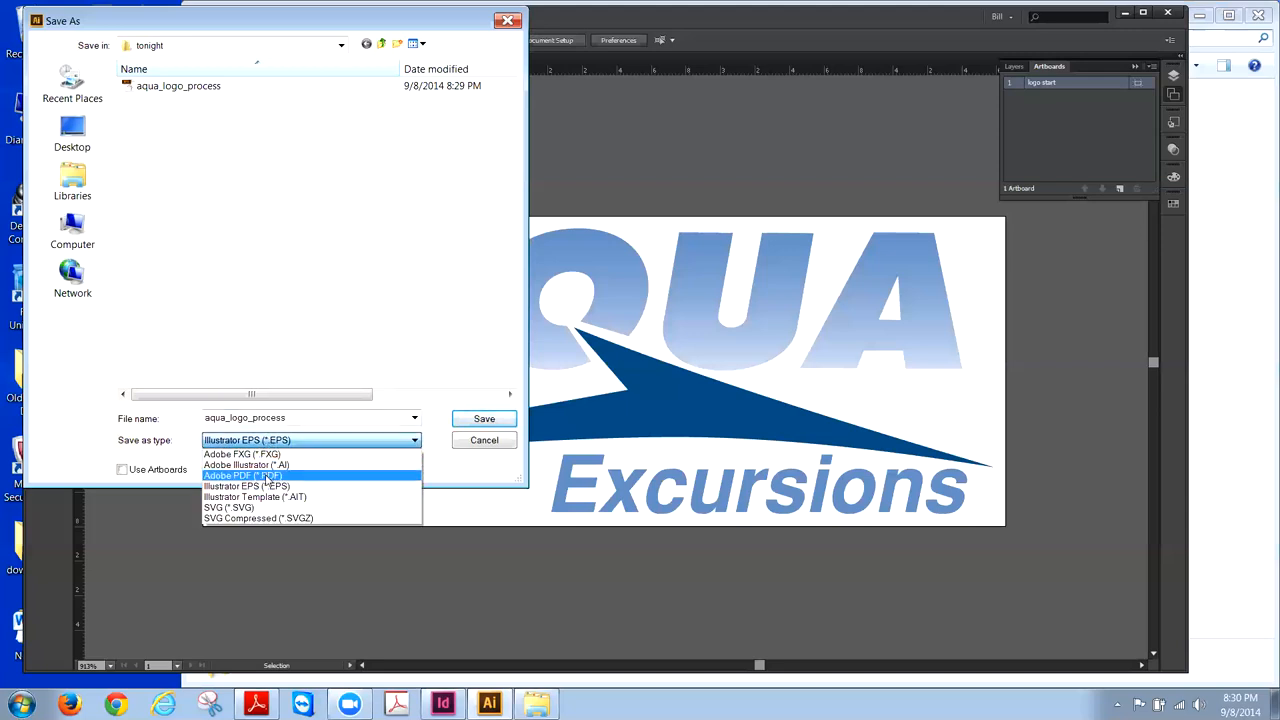
pyautogui.click(268, 476)
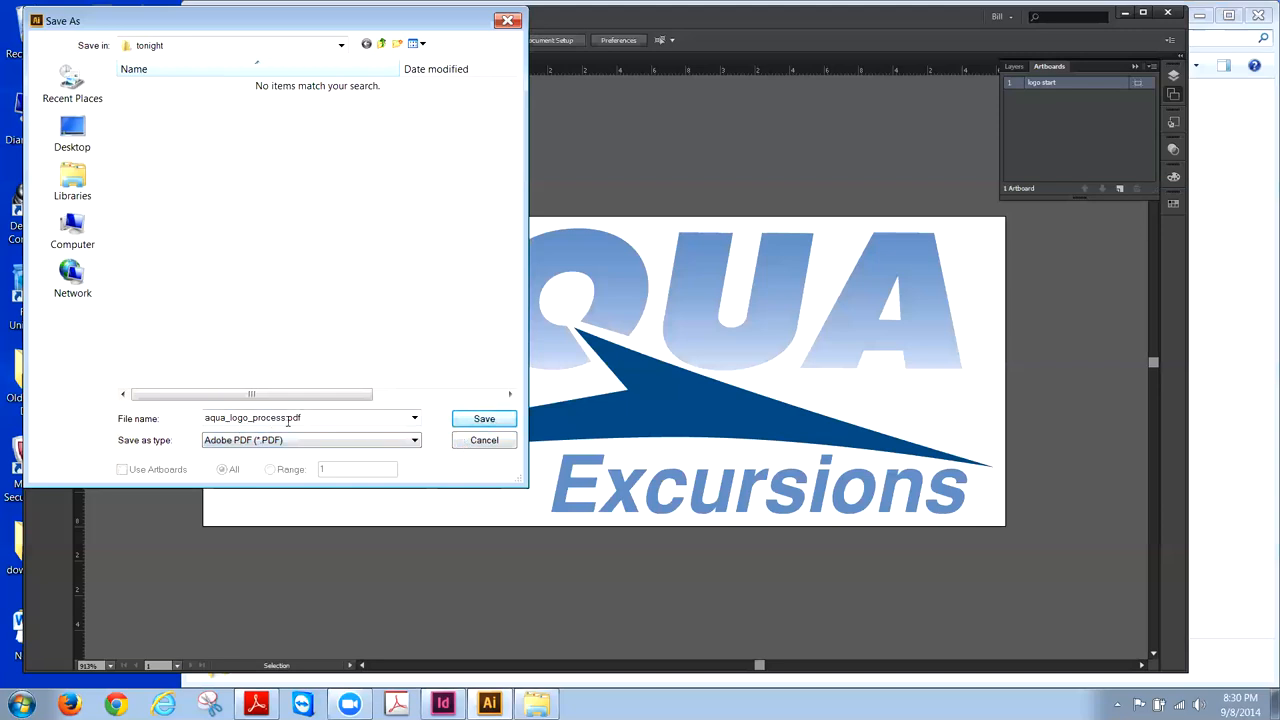
pyautogui.click(497, 421)
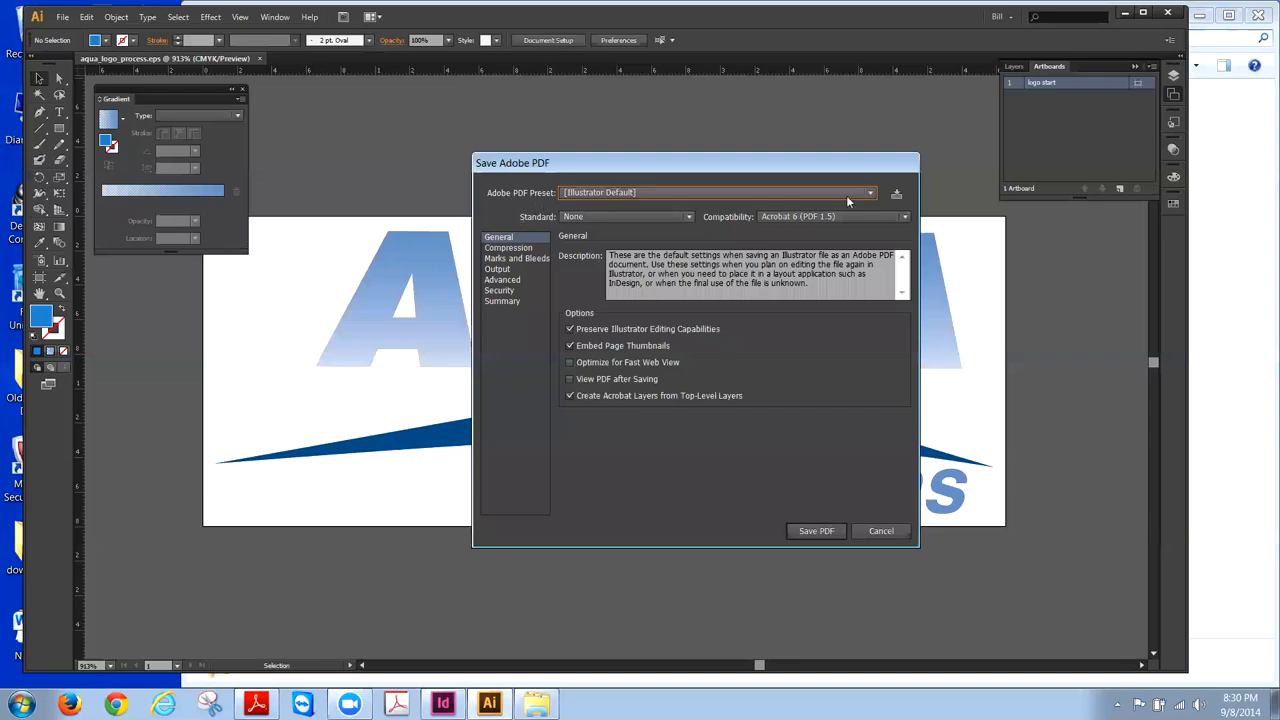
# - Try the [High Quality Print] PDF preset, then settle on [Press Quality]
pyautogui.click(872, 193)
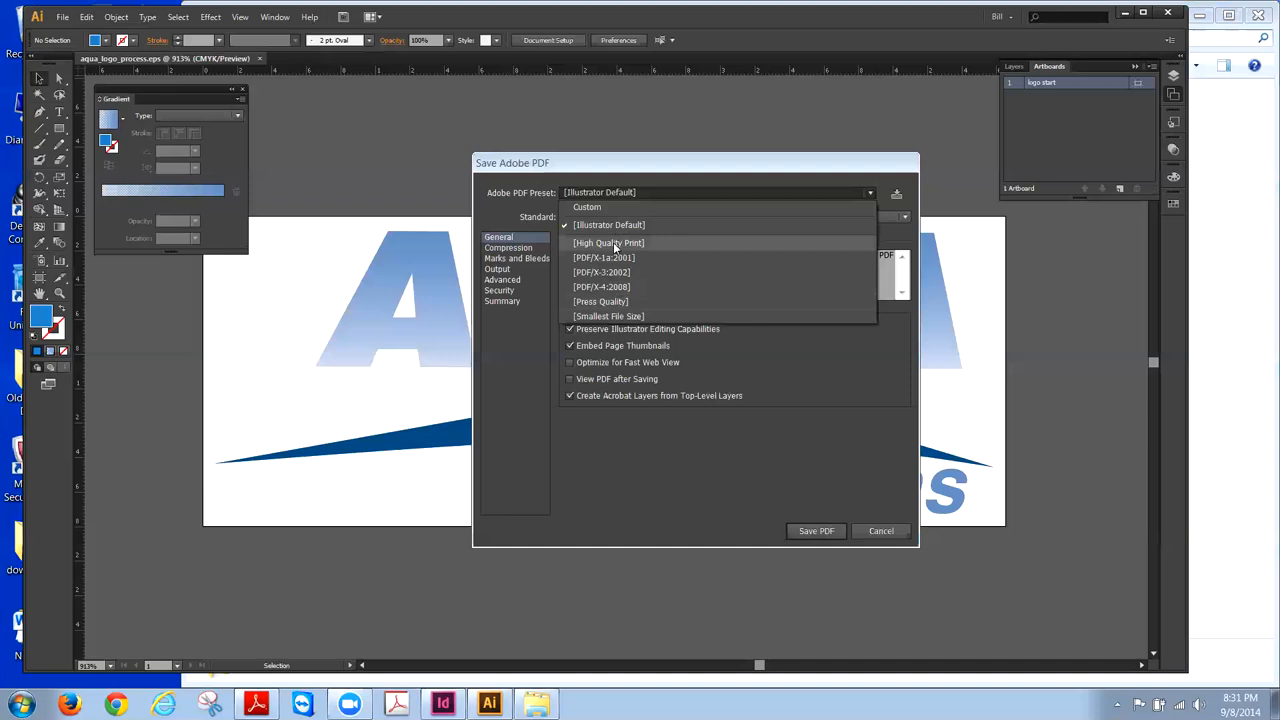
pyautogui.click(885, 181)
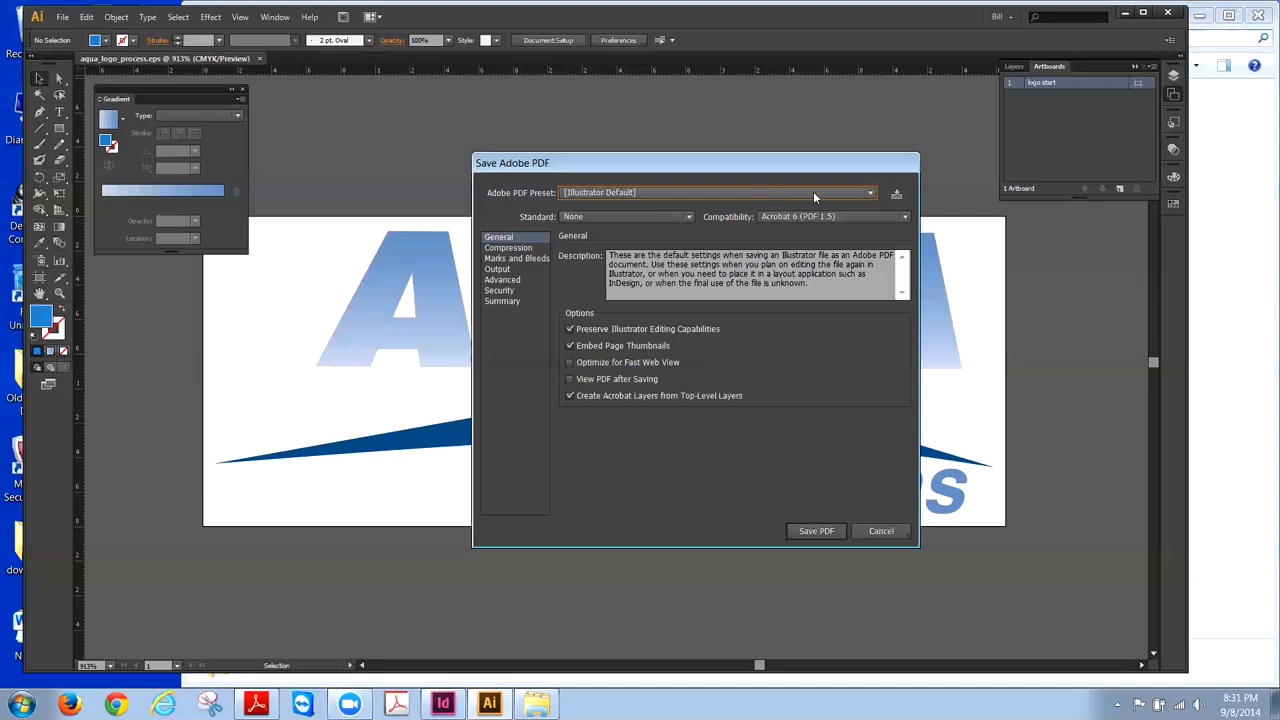
pyautogui.click(870, 192)
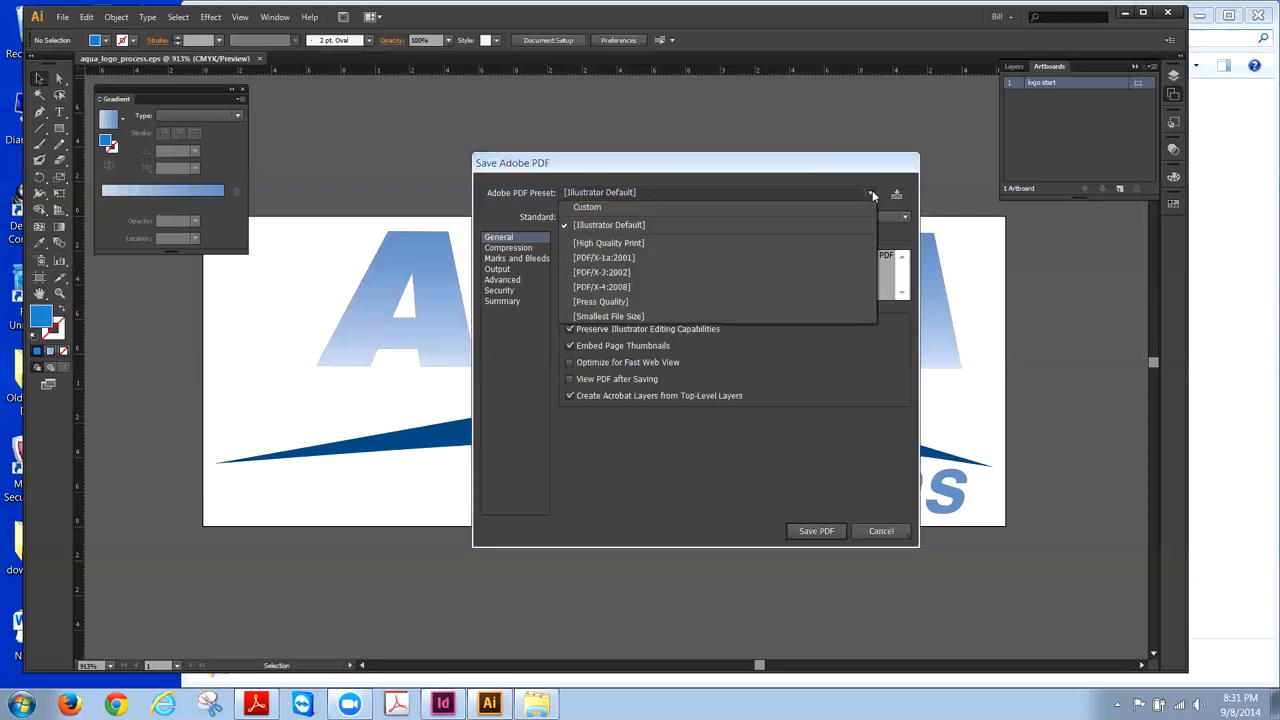
pyautogui.click(597, 302)
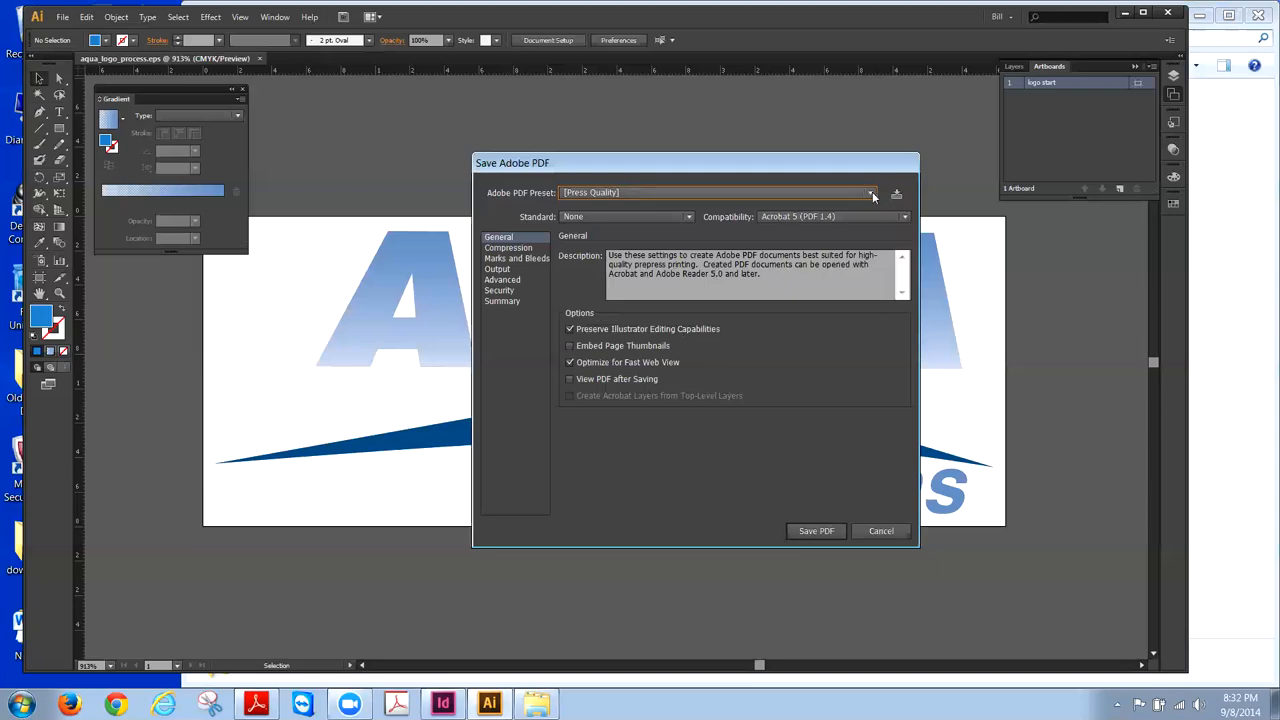
pyautogui.click(725, 193)
pyautogui.click(634, 242)
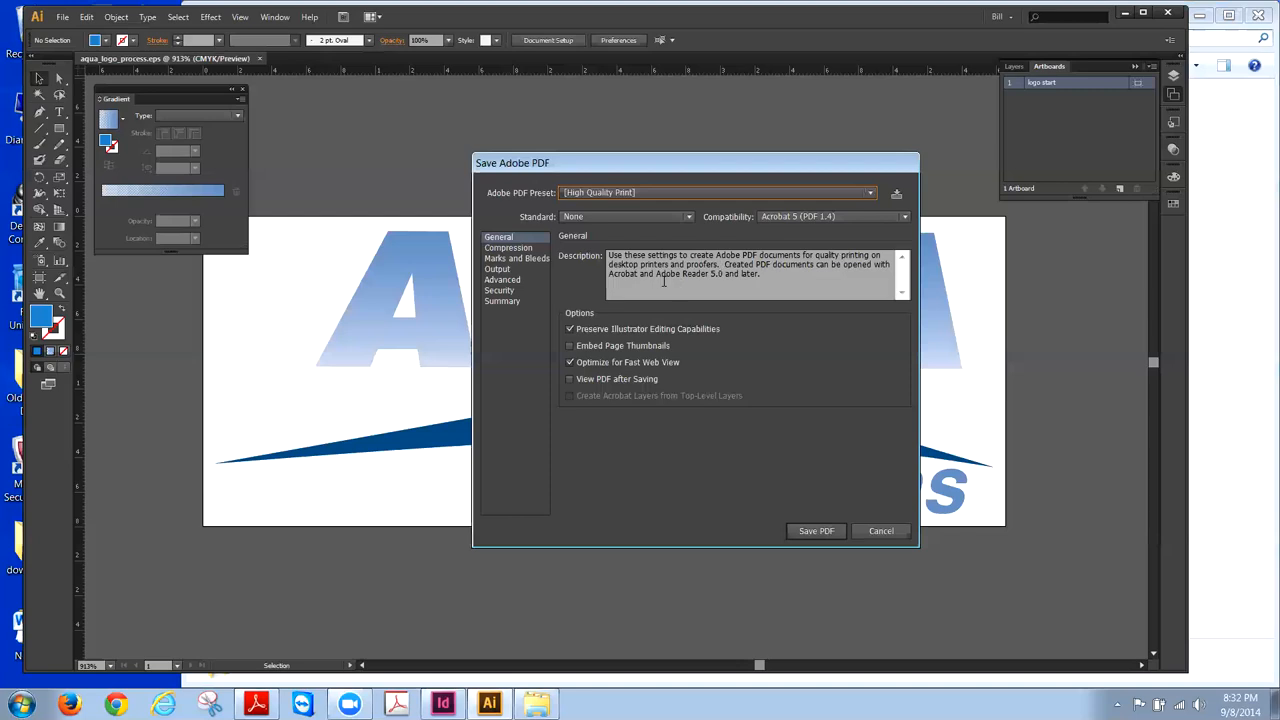
pyautogui.click(869, 195)
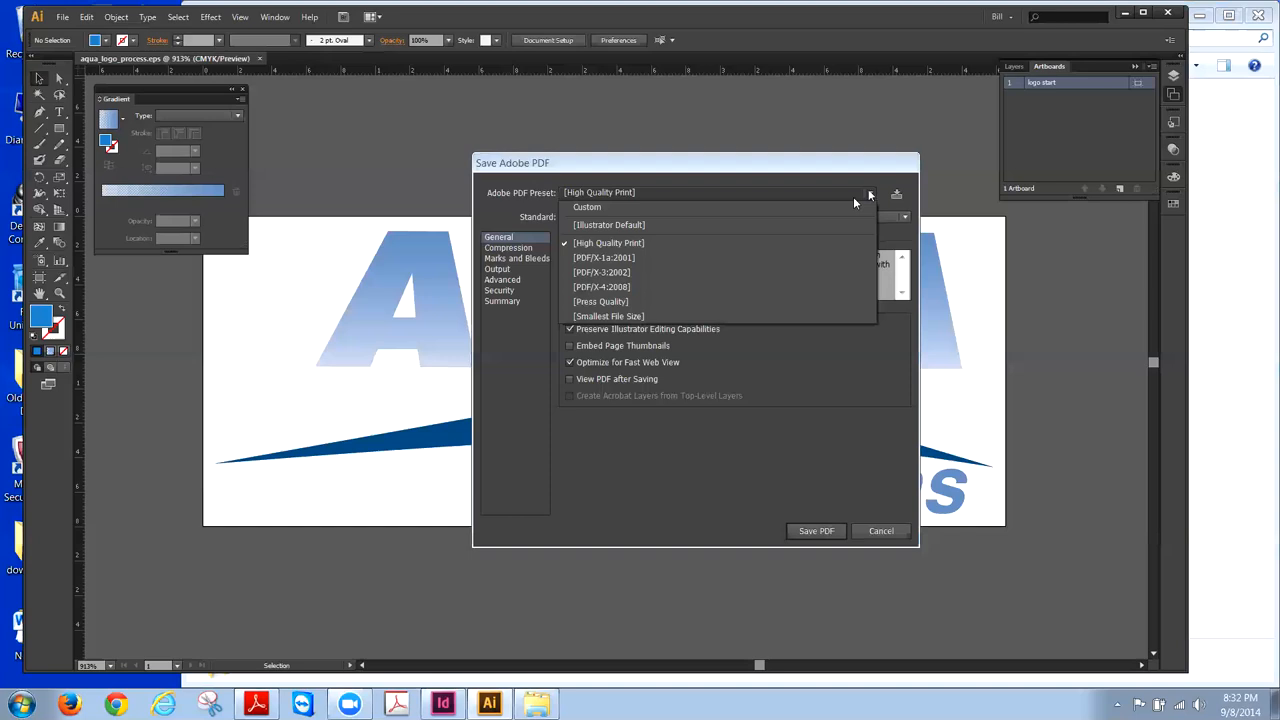
pyautogui.click(597, 303)
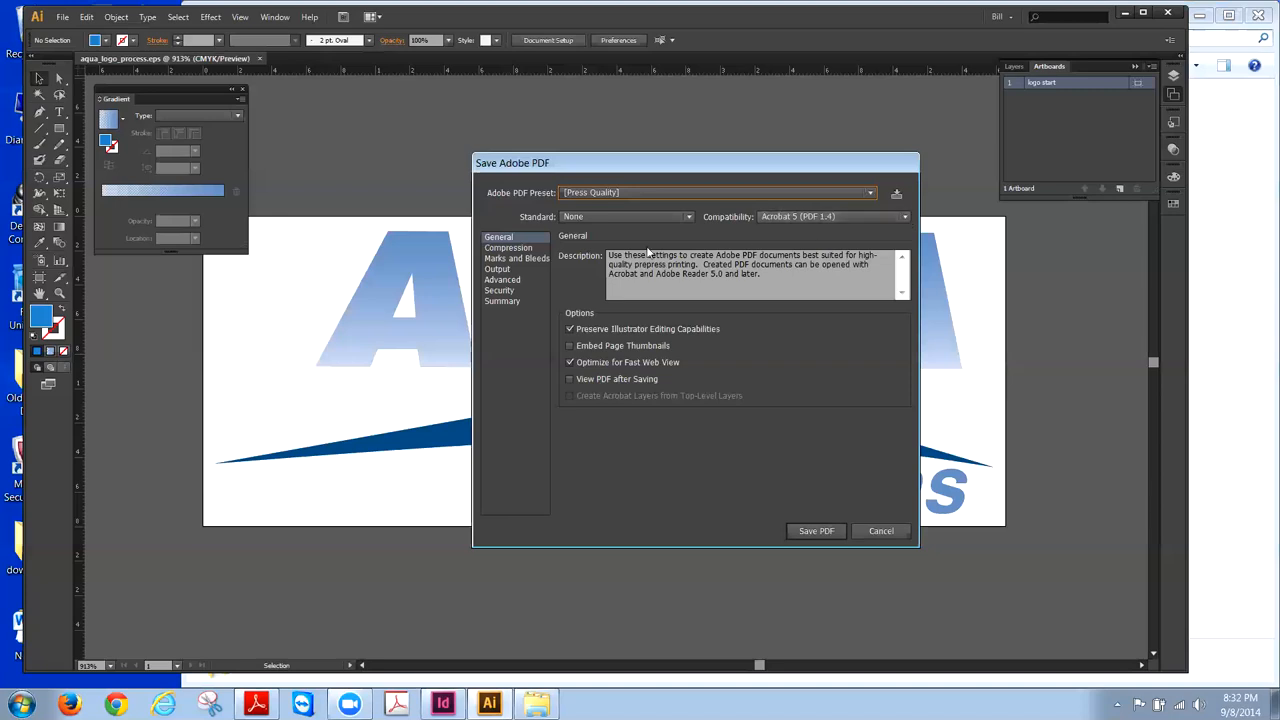
# - Keep the PDF/X Standard at None and save aqua_logo_process.pdf with Press Quality settings
pyautogui.click(688, 218)
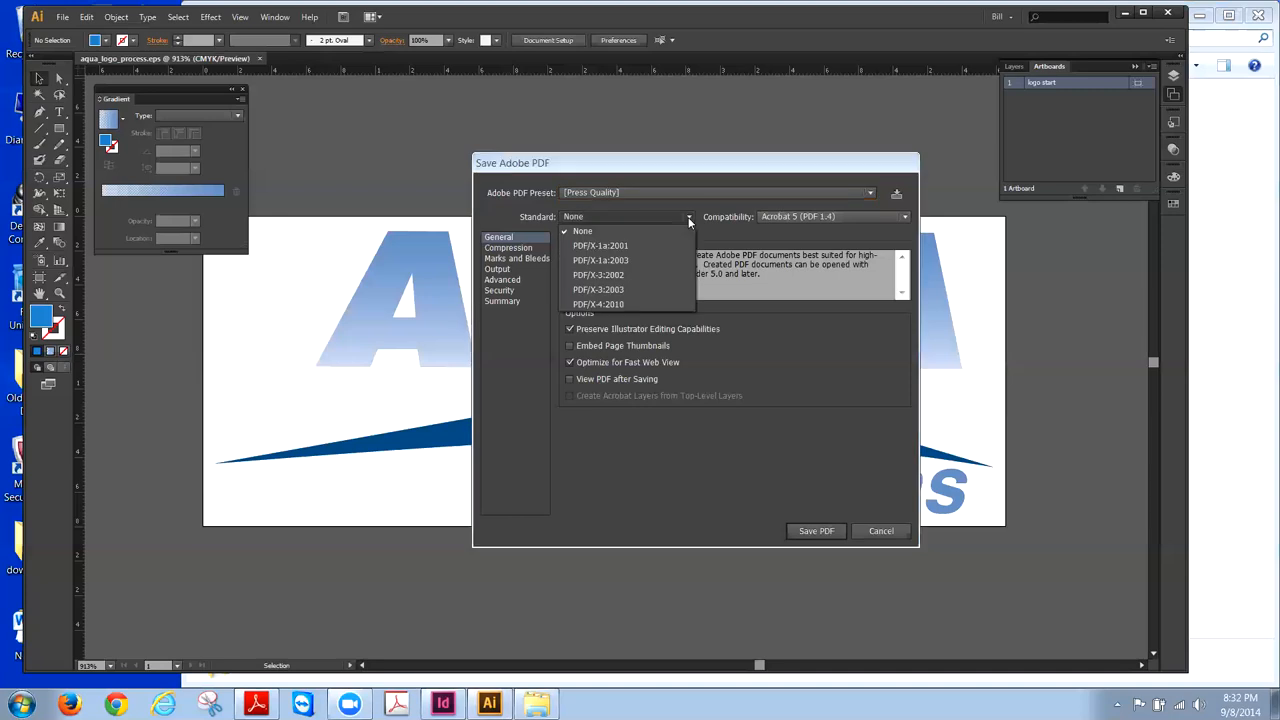
pyautogui.click(590, 218)
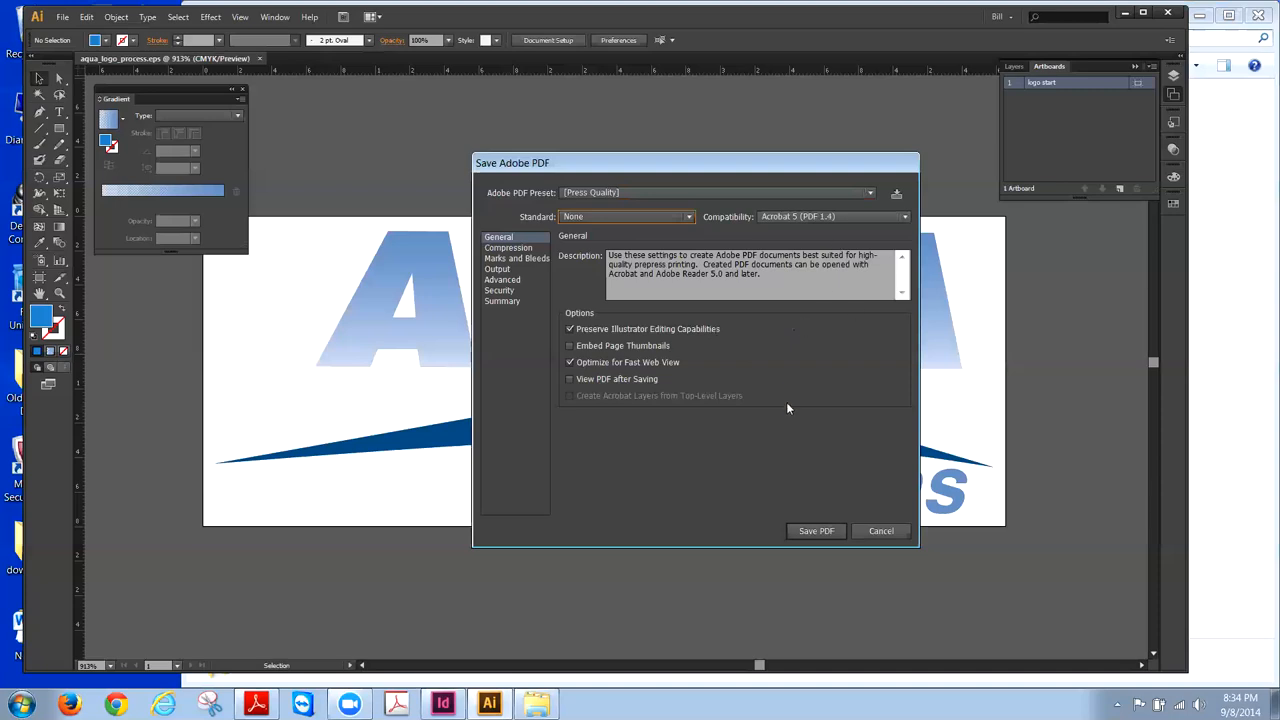
pyautogui.click(827, 533)
# - Confirm aqua_logo_process.pdf is in the tonight folder, then minimize Illustrator and Explorer
pyautogui.click(1124, 15)
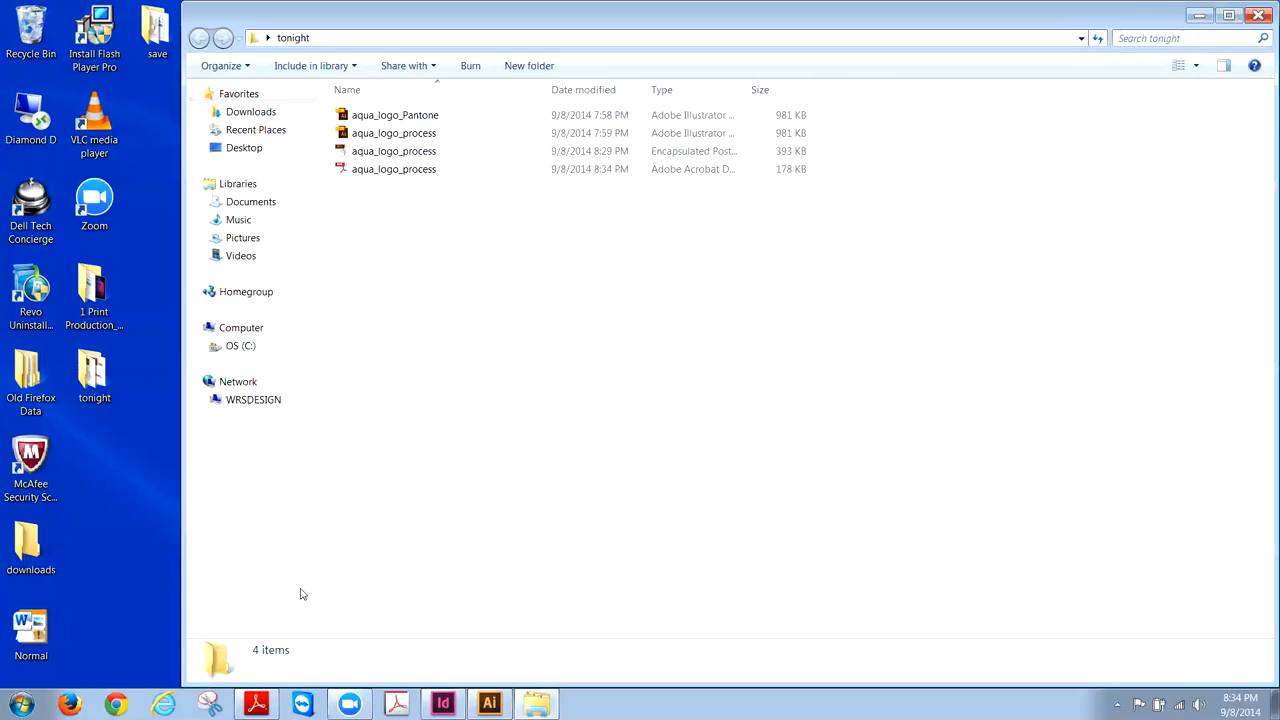
pyautogui.click(489, 704)
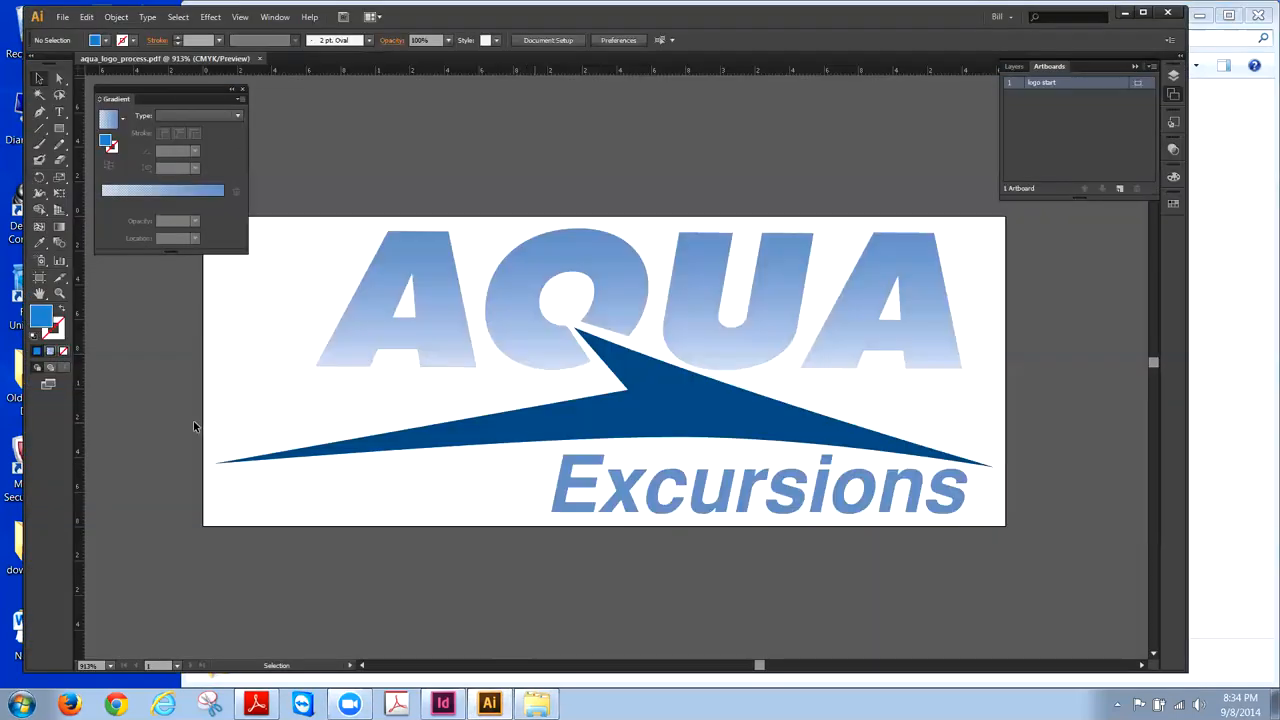
pyautogui.click(1124, 14)
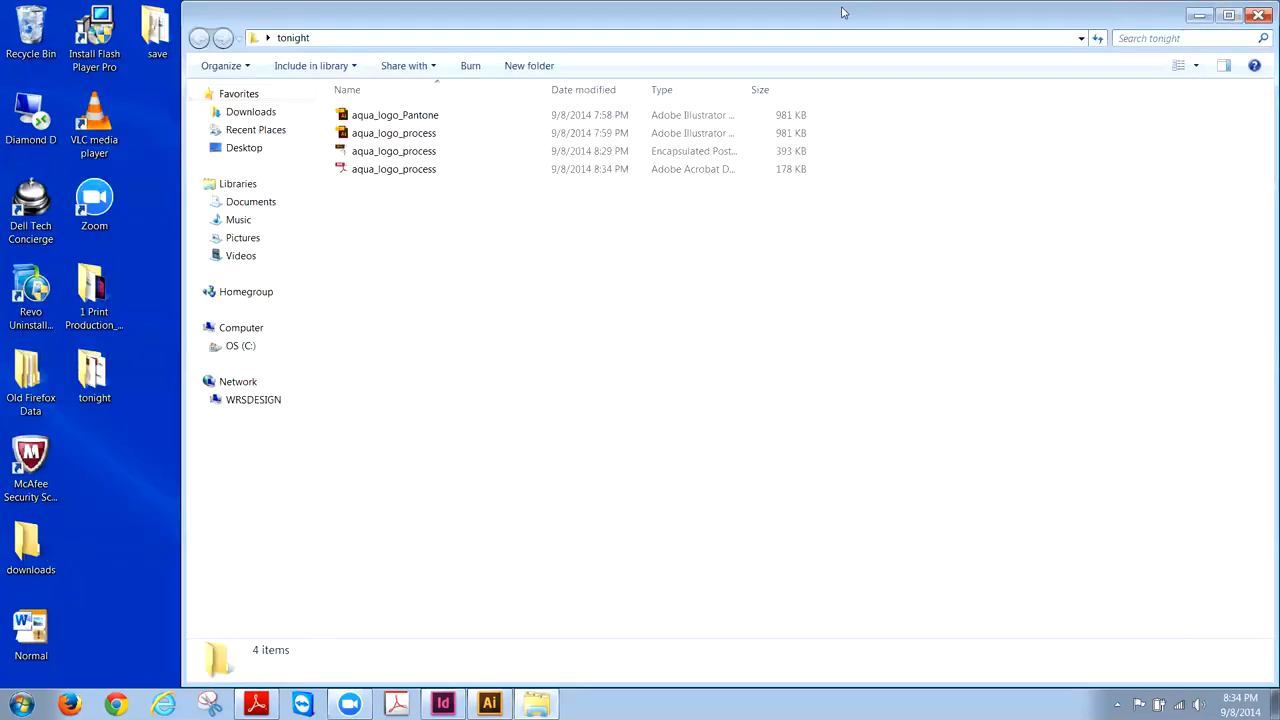
pyautogui.moveTo(837, 19); pyautogui.dragTo(795, 19)
pyautogui.click(1160, 15)
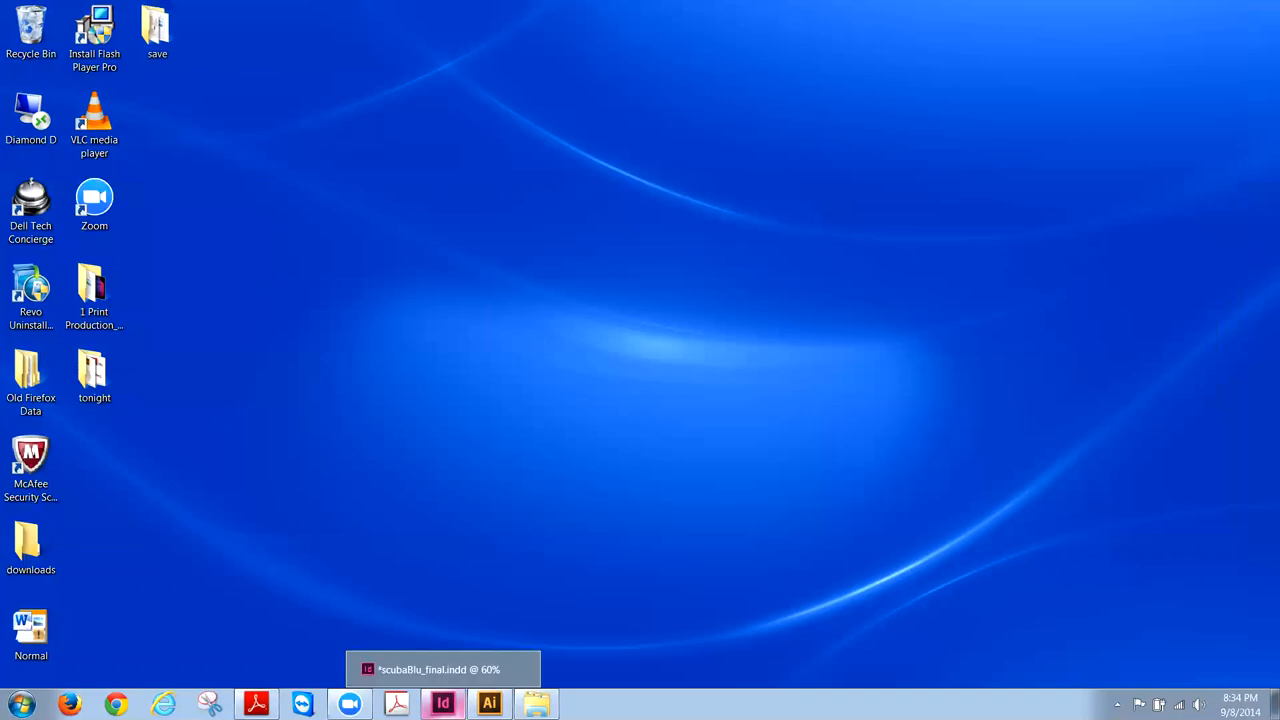
# - Bring the scubaBlu_final.indd brochure back up in InDesign from the taskbar
pyautogui.click(443, 704)
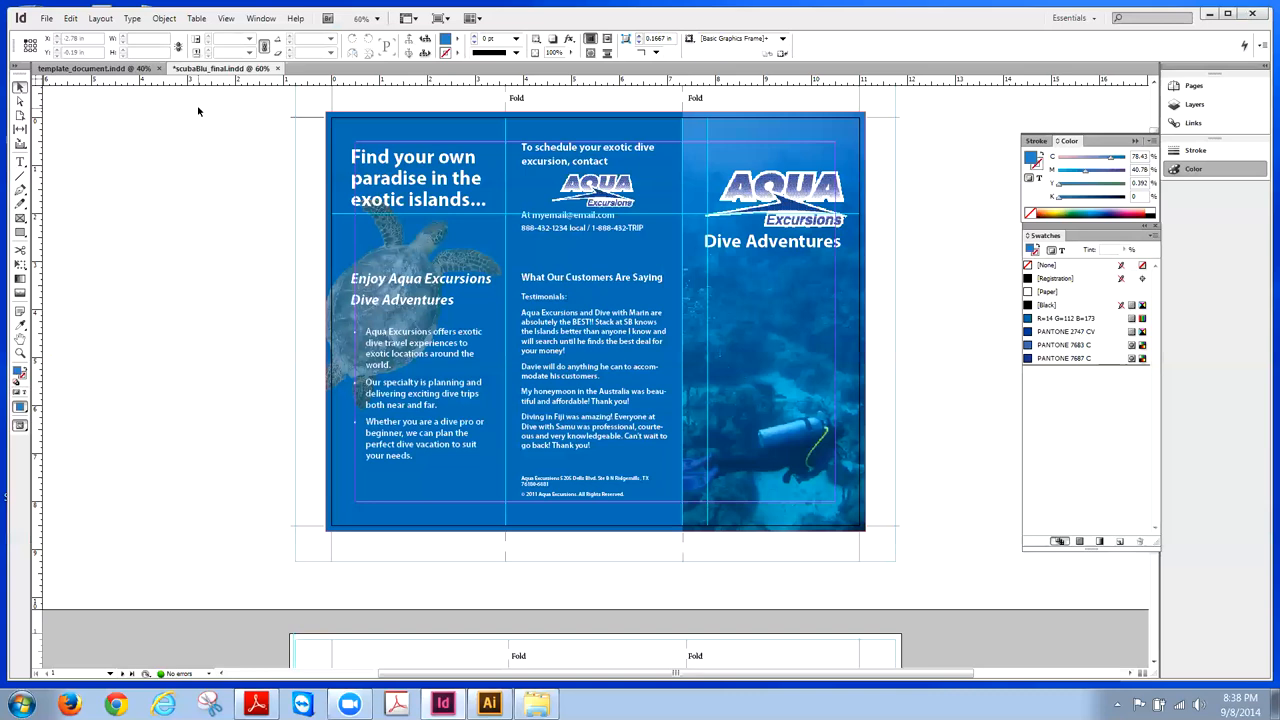
pyautogui.scroll(1, 198, 111)
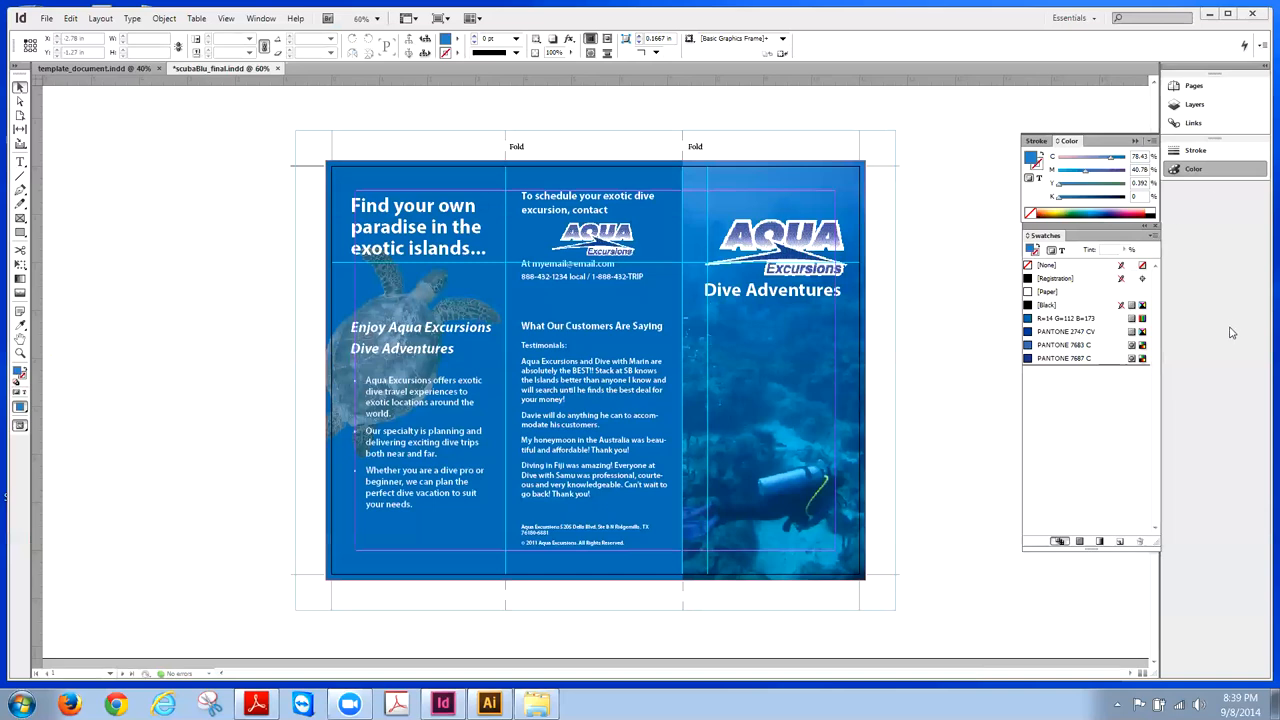
# - Collapse the Stroke panel and jump to page 2, the inside spread, from the Pages panel
pyautogui.click(1036, 141)
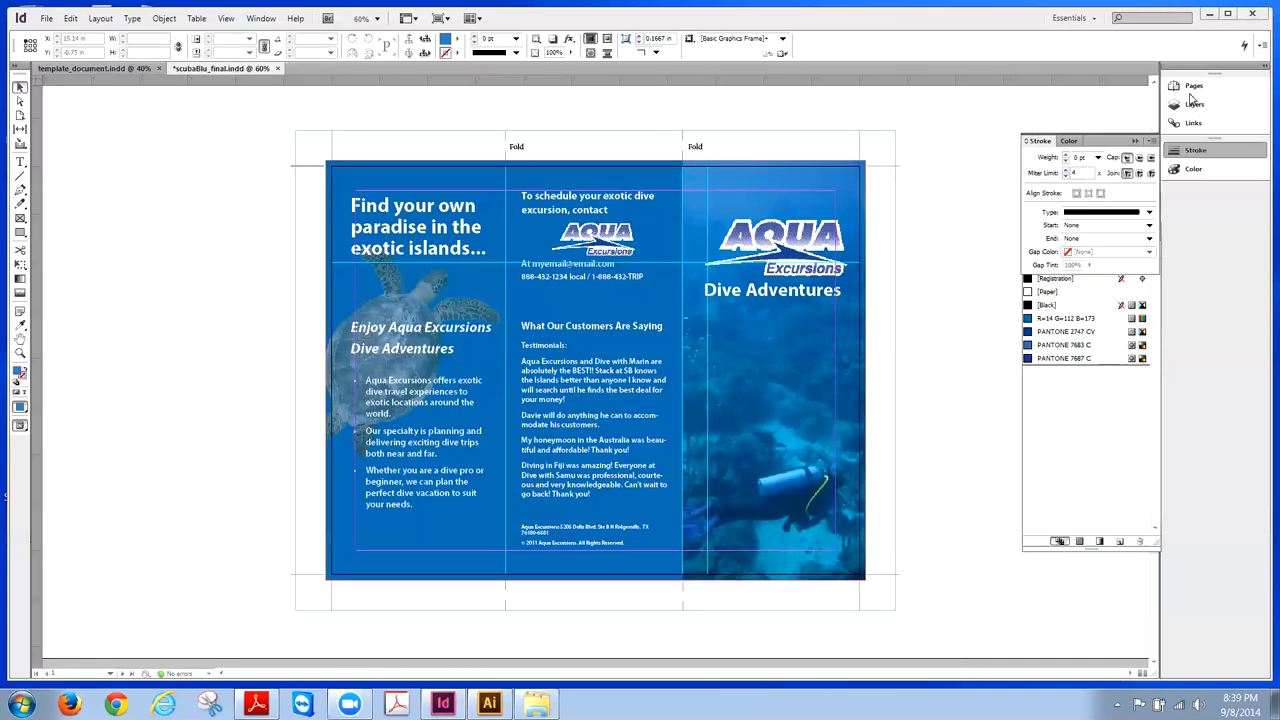
pyautogui.click(1172, 150)
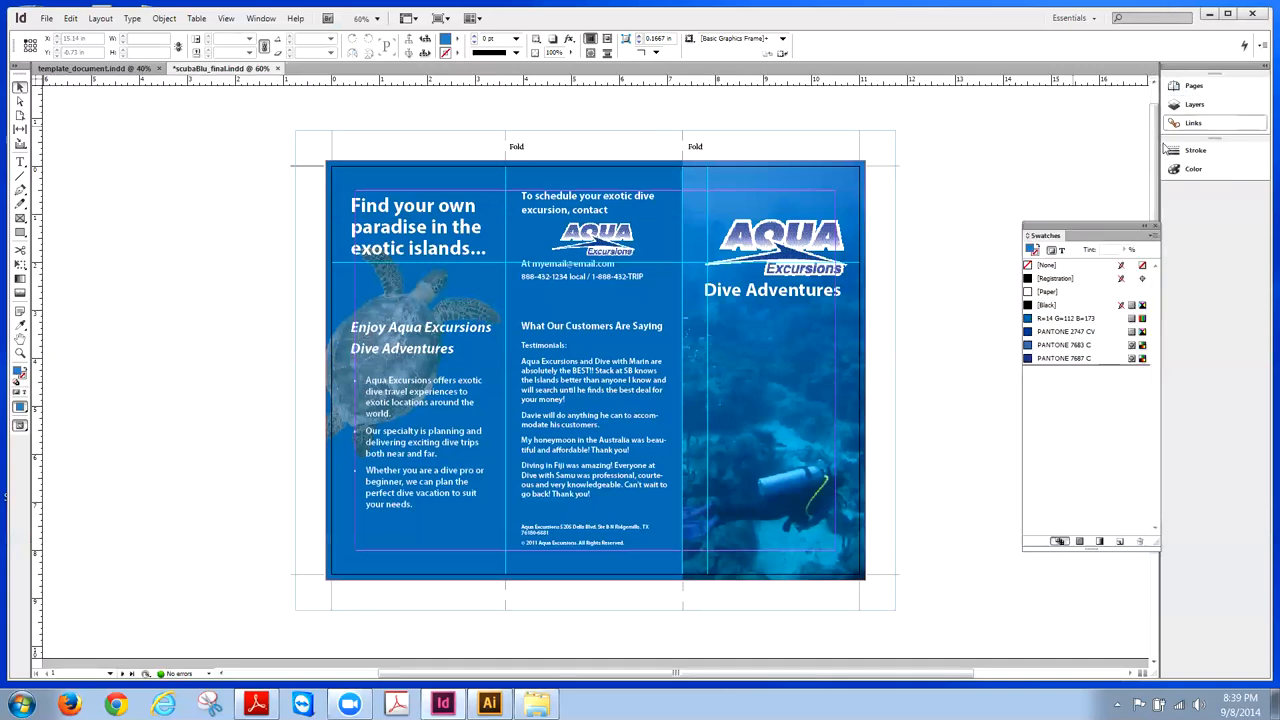
pyautogui.click(1192, 86)
pyautogui.doubleClick(1066, 186)
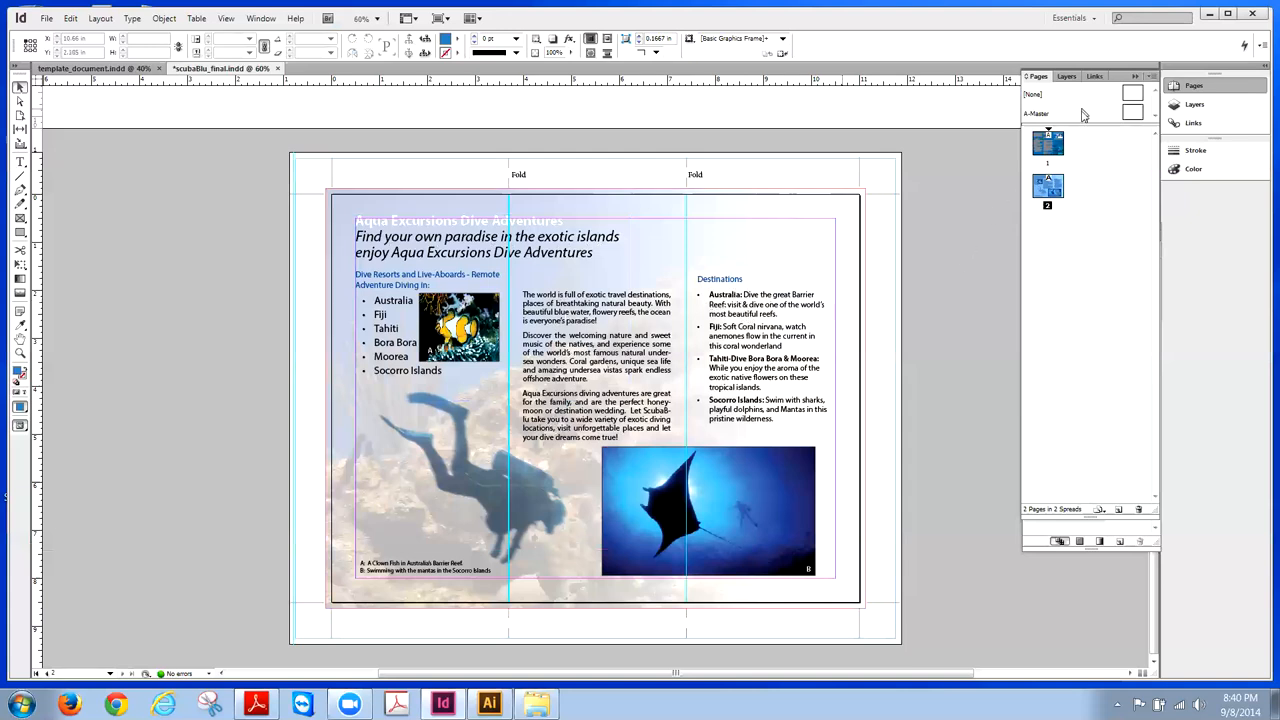
# - Inspect the page 1 left-panel text frame and the page 2 diver photo, ending on page 1
pyautogui.doubleClick(1063, 145)
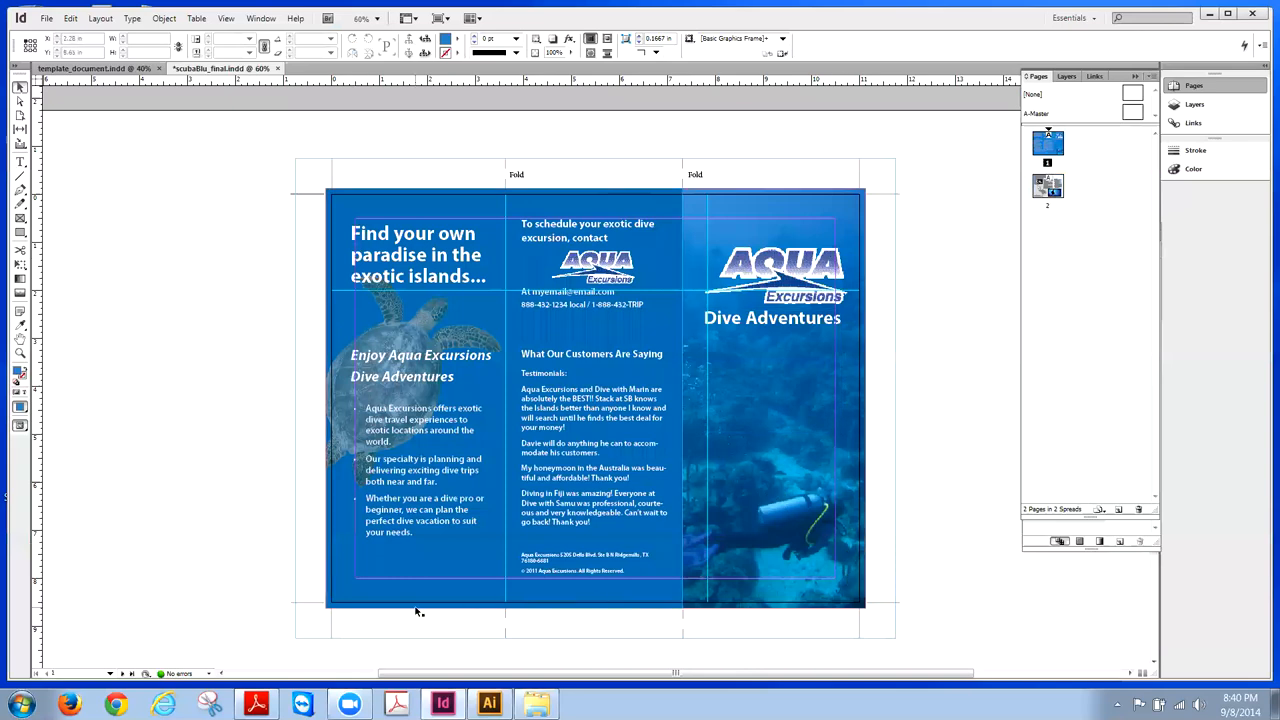
pyautogui.click(337, 387)
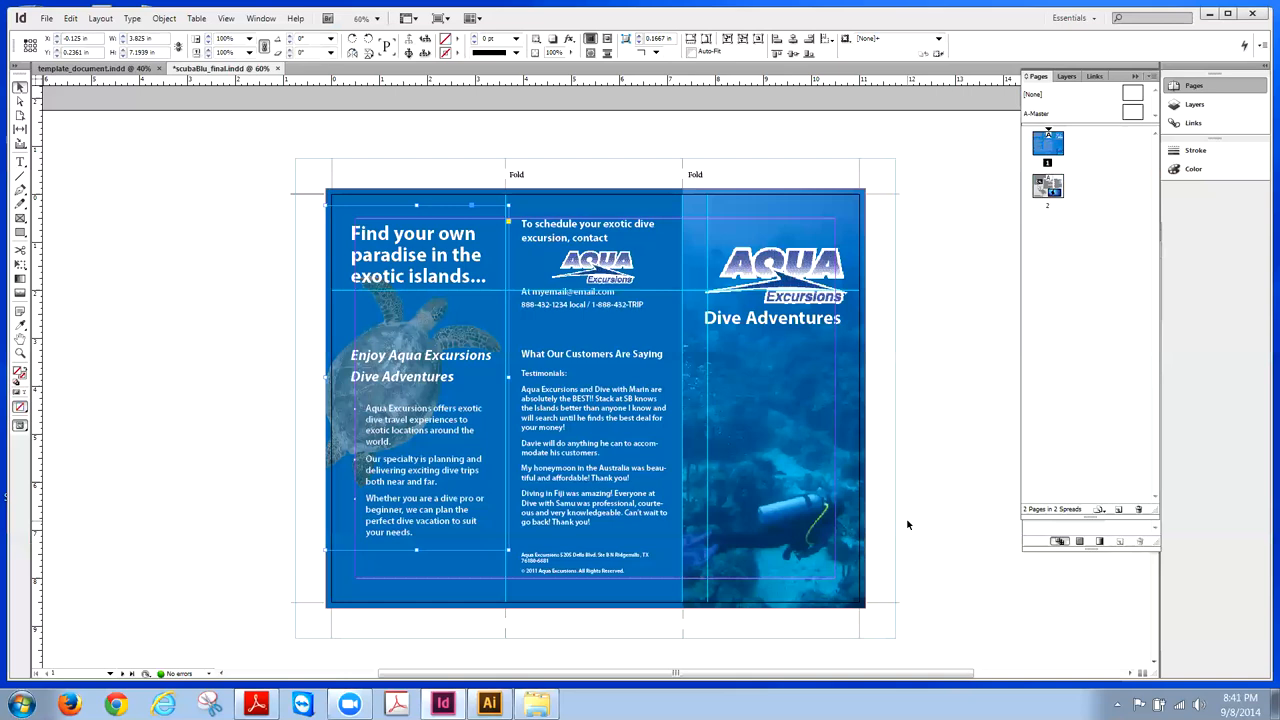
pyautogui.doubleClick(1040, 198)
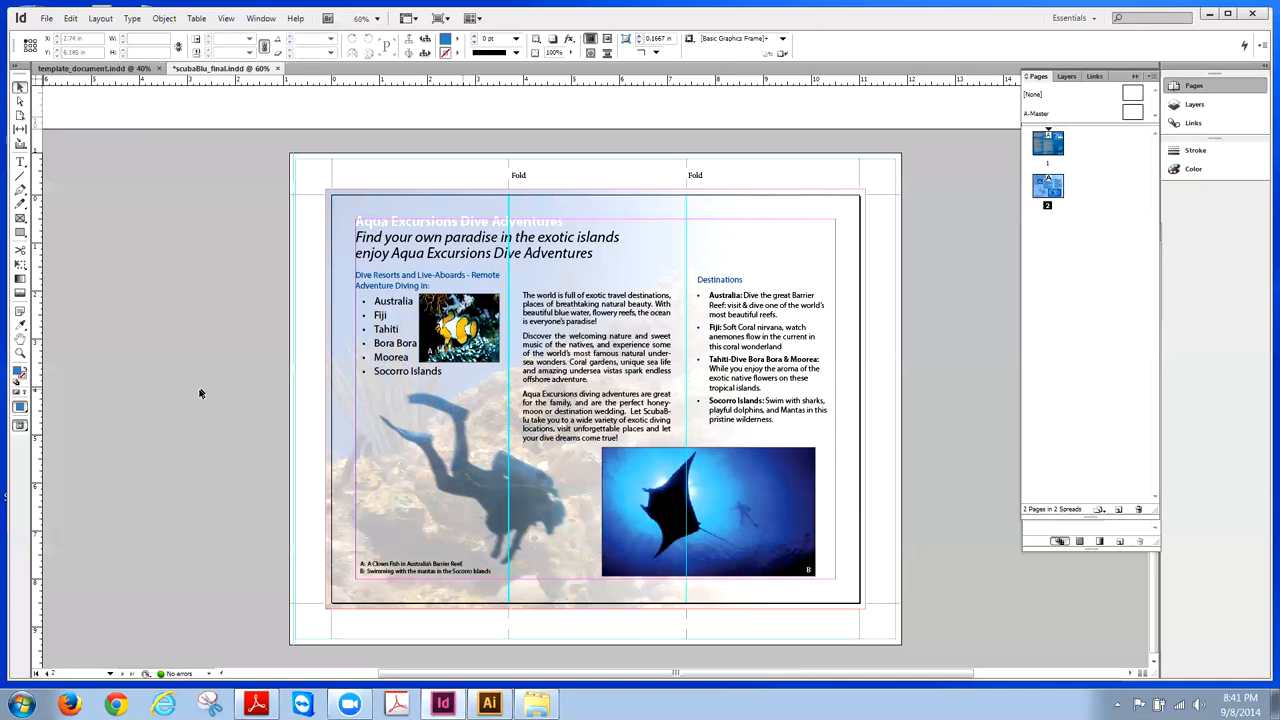
pyautogui.click(457, 469)
pyautogui.click(228, 293)
pyautogui.doubleClick(1047, 143)
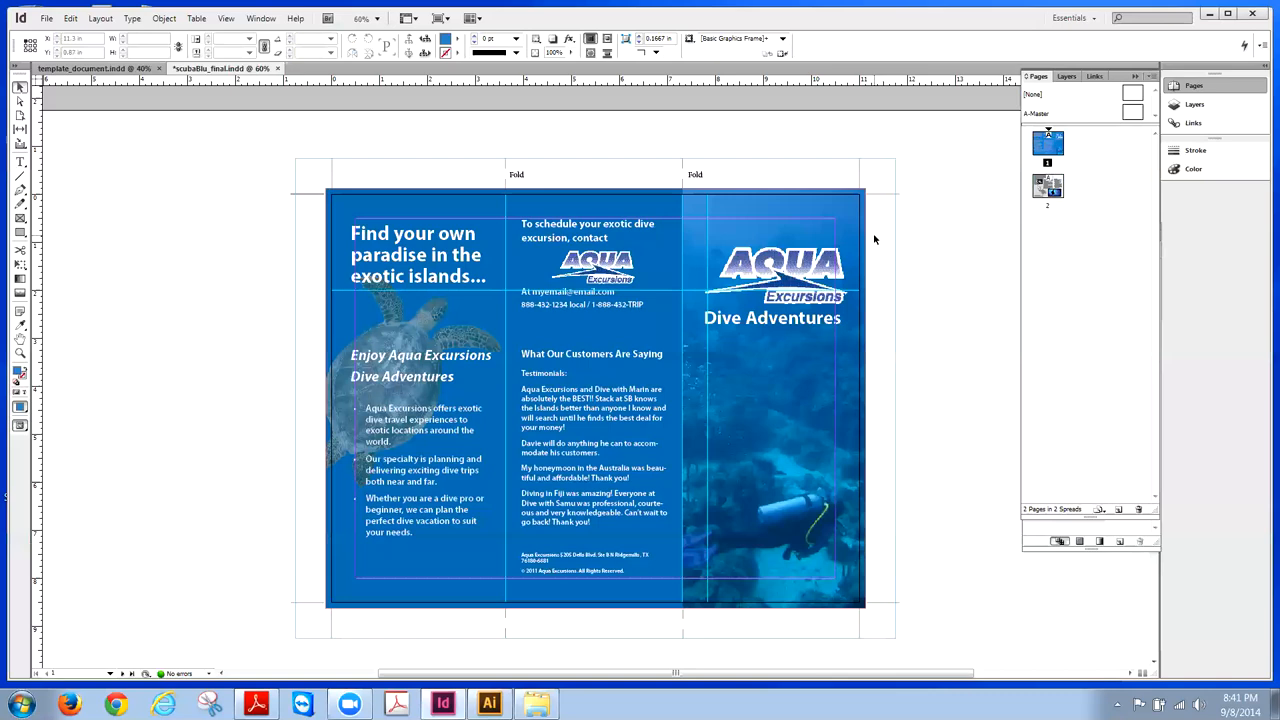
# - Switch to the template_document.indd tab and press Ctrl+N
pyautogui.click(100, 68)
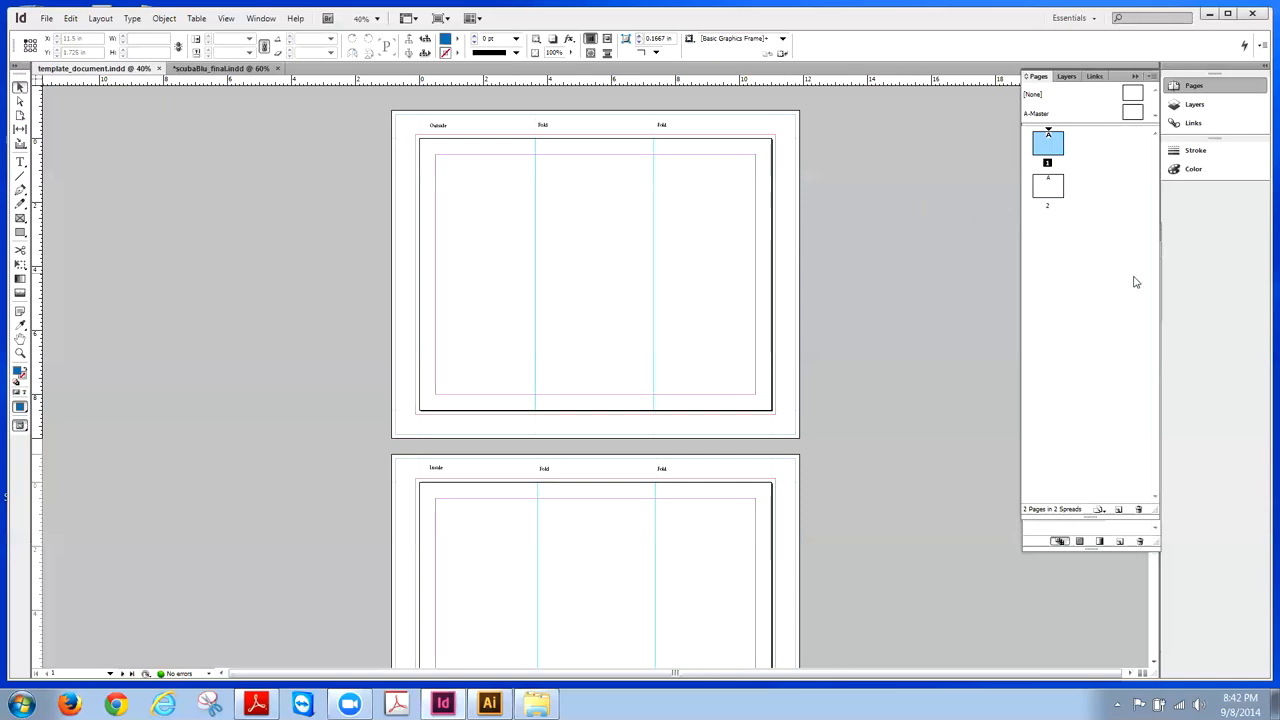
pyautogui.hotkey('ctrl', 'n')
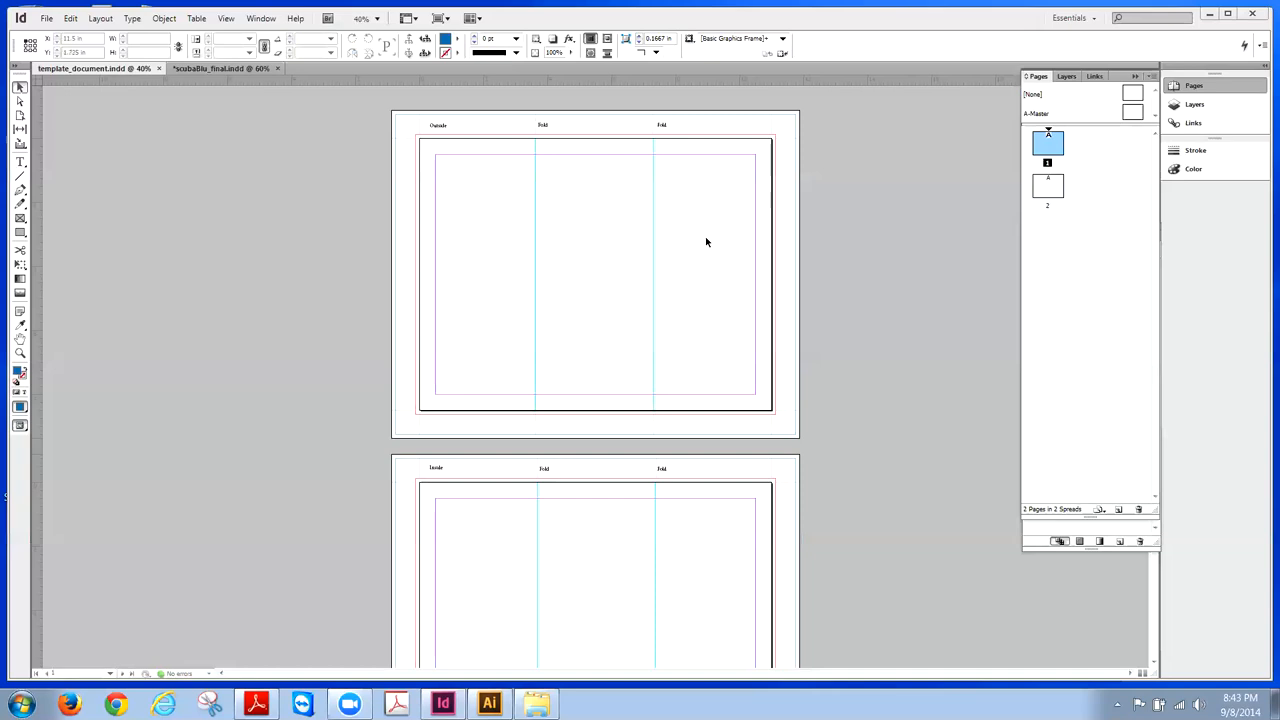
# - Check the finished scuba brochure, start a new document via File > New > Document, and open the Intent list
pyautogui.click(225, 68)
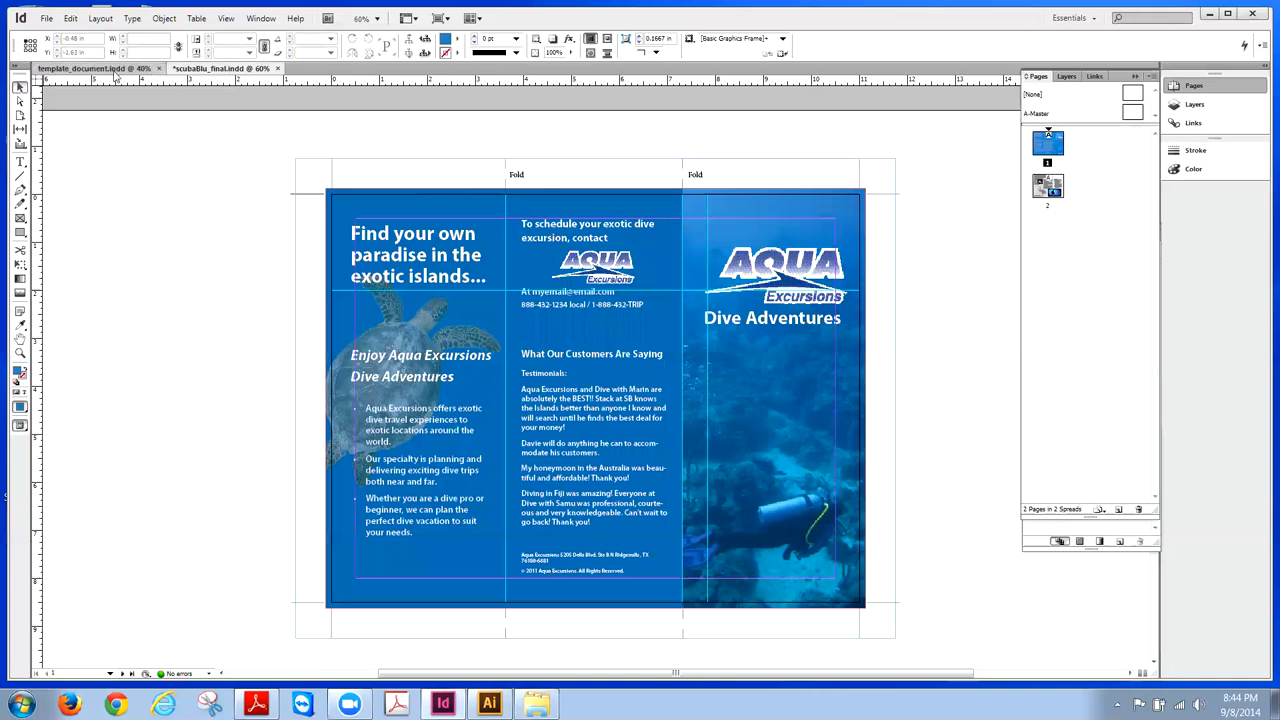
pyautogui.click(114, 70)
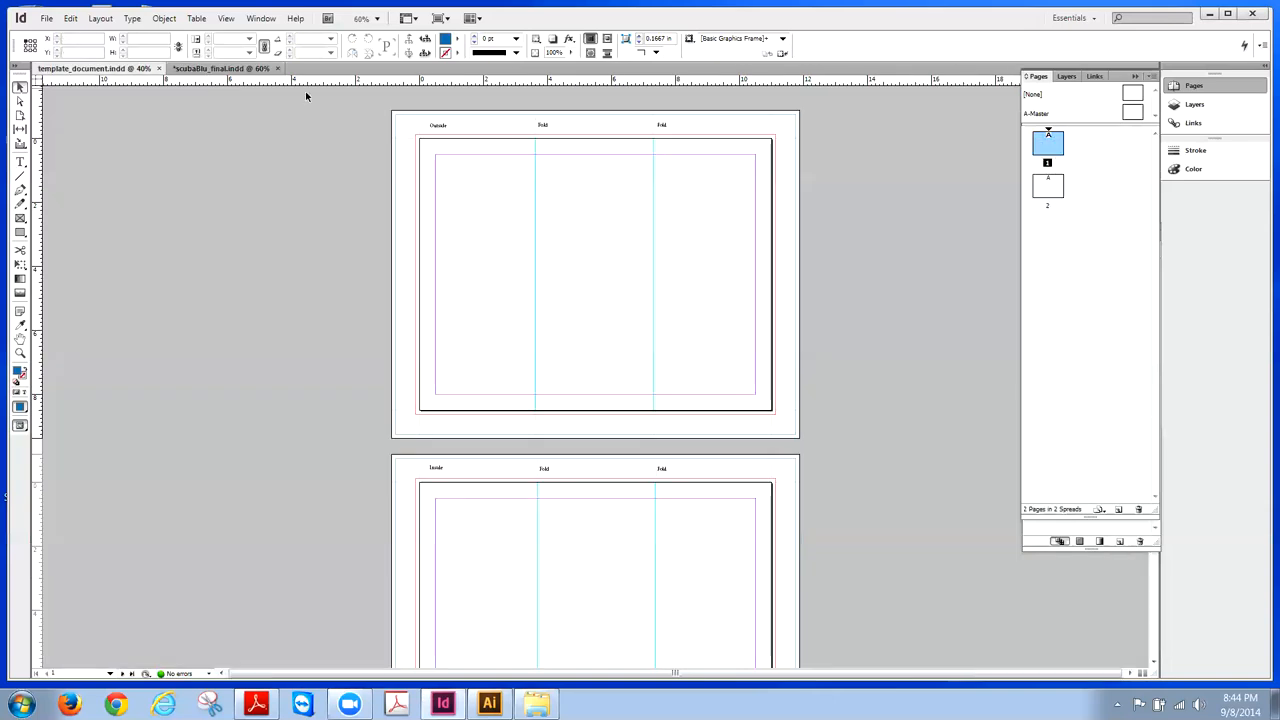
pyautogui.click(50, 20)
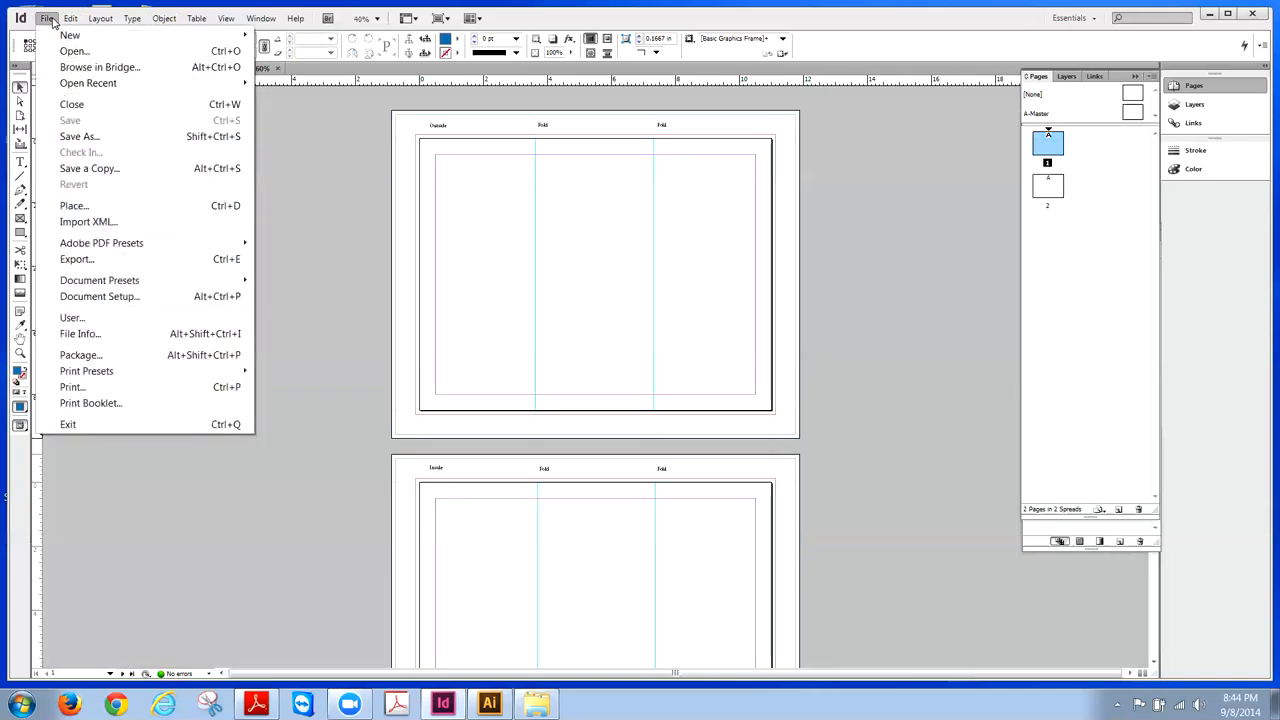
pyautogui.moveTo(187, 35)
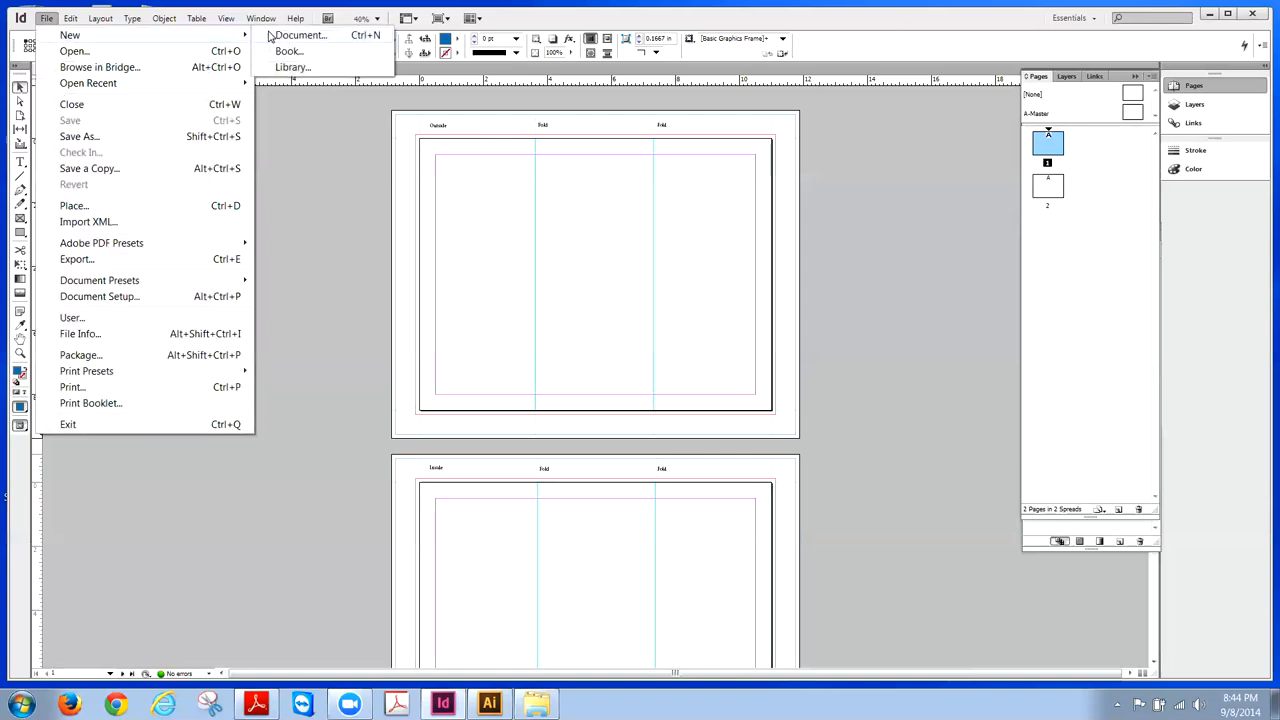
pyautogui.click(290, 35)
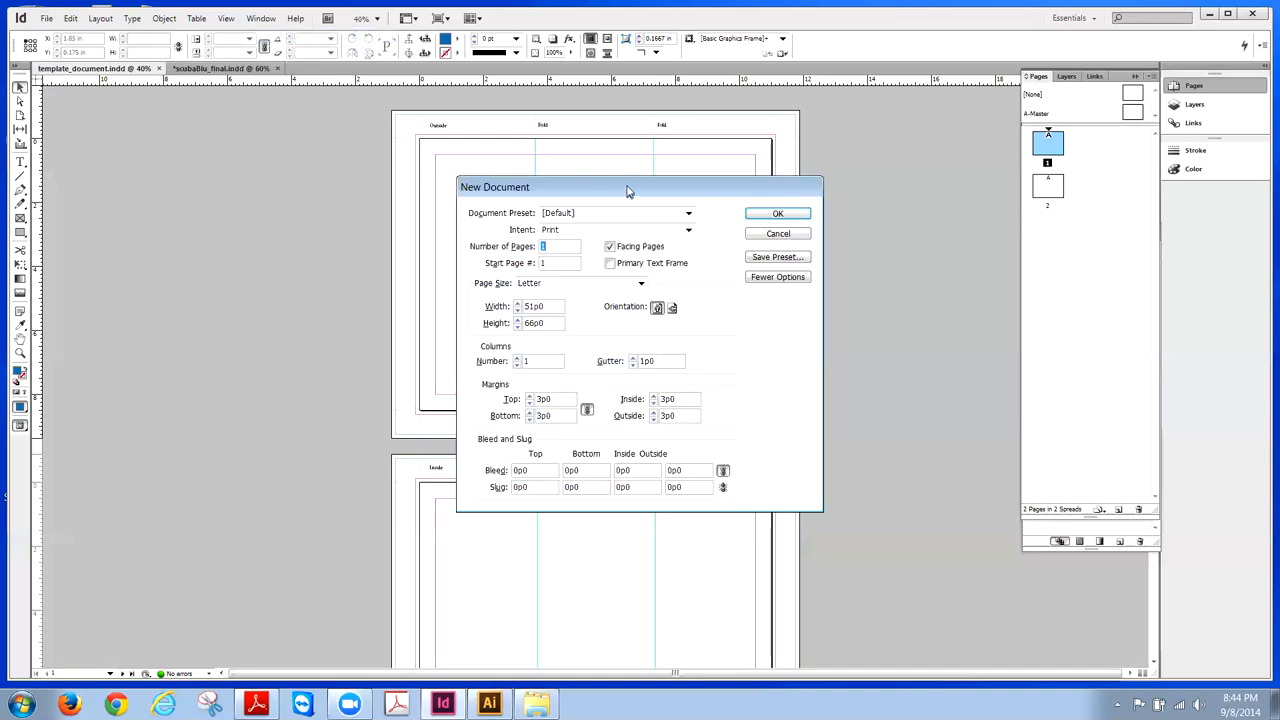
pyautogui.moveTo(628, 191); pyautogui.dragTo(345, 140)
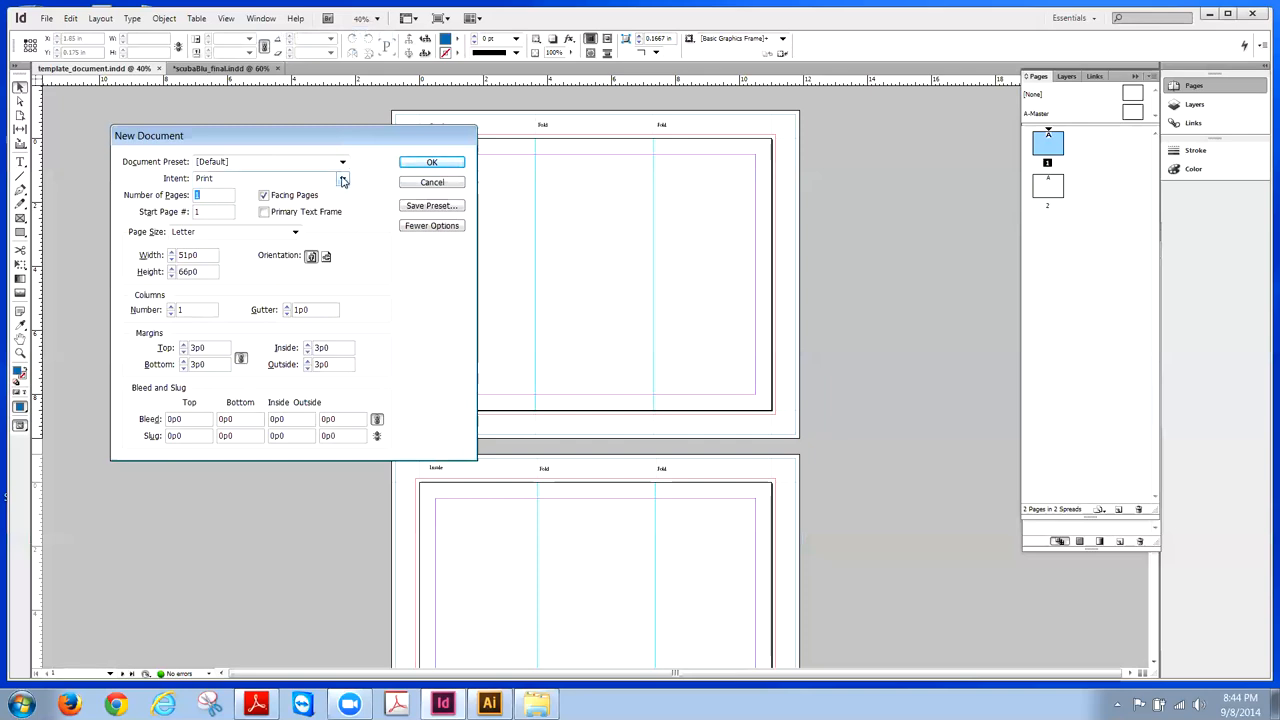
pyautogui.click(342, 179)
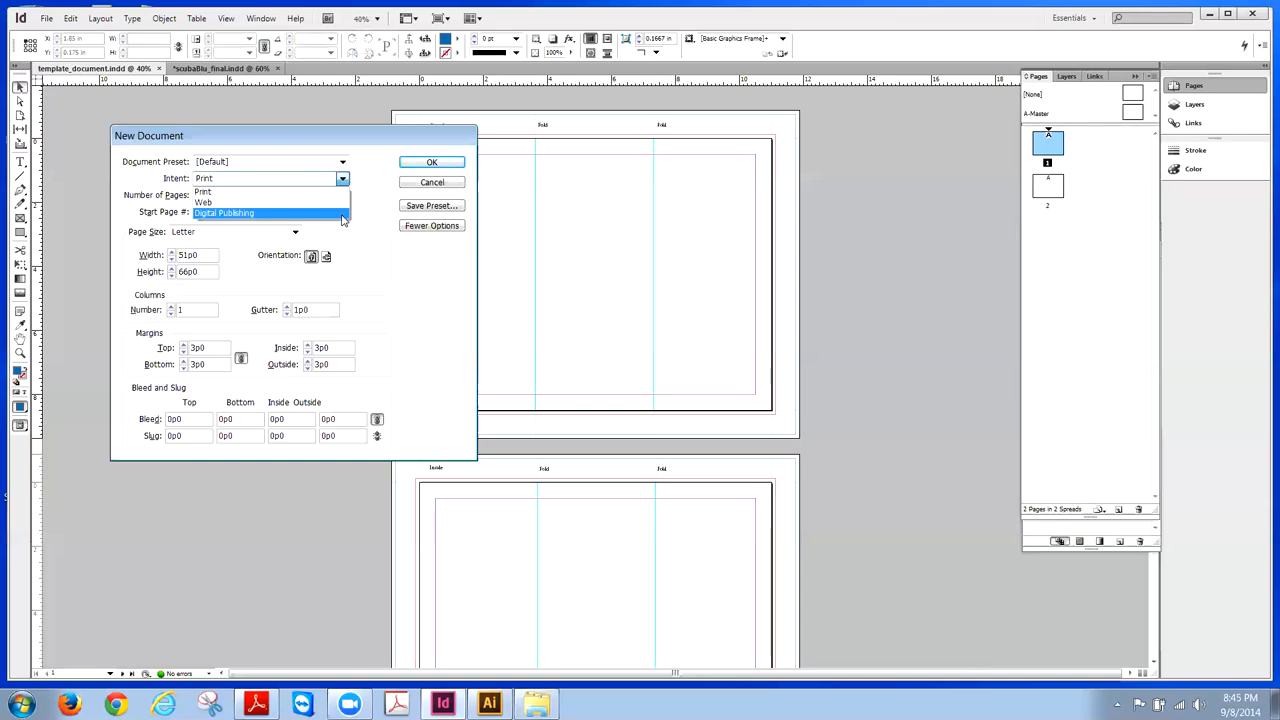
# - Keep Print as the intent, leave the preset at [Custom], and enable Facing Pages
pyautogui.click(339, 194)
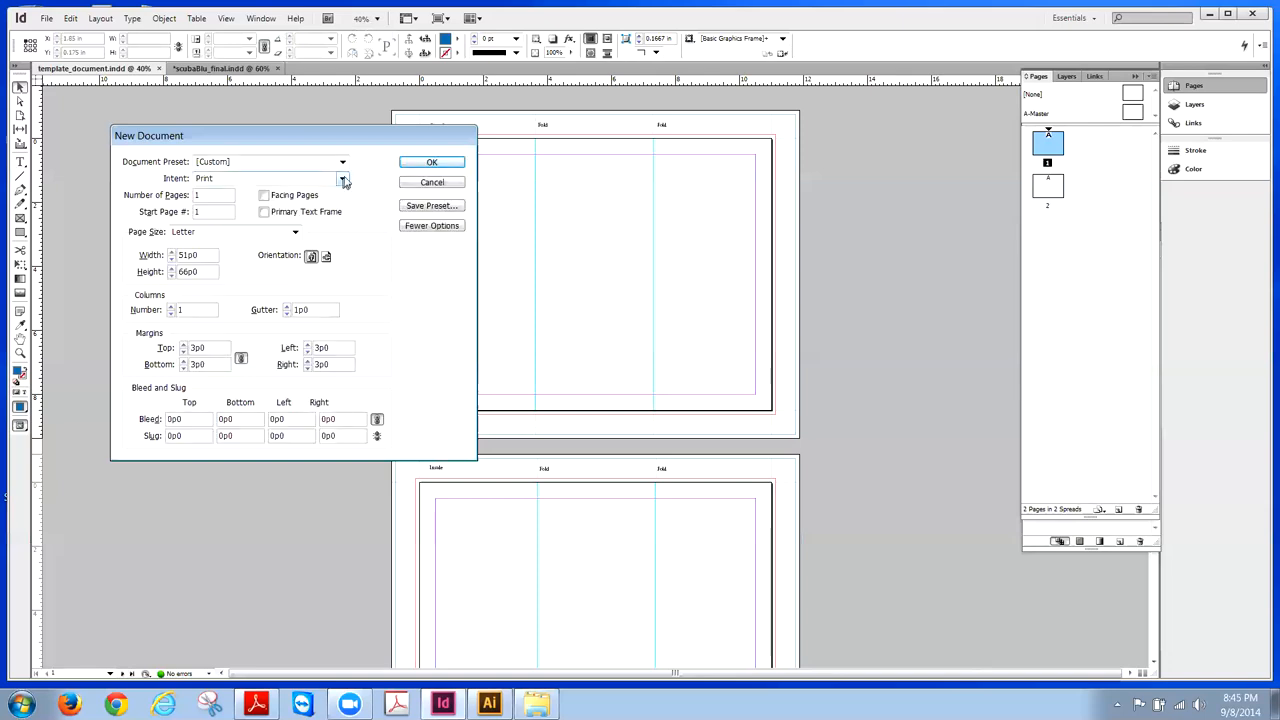
pyautogui.click(342, 162)
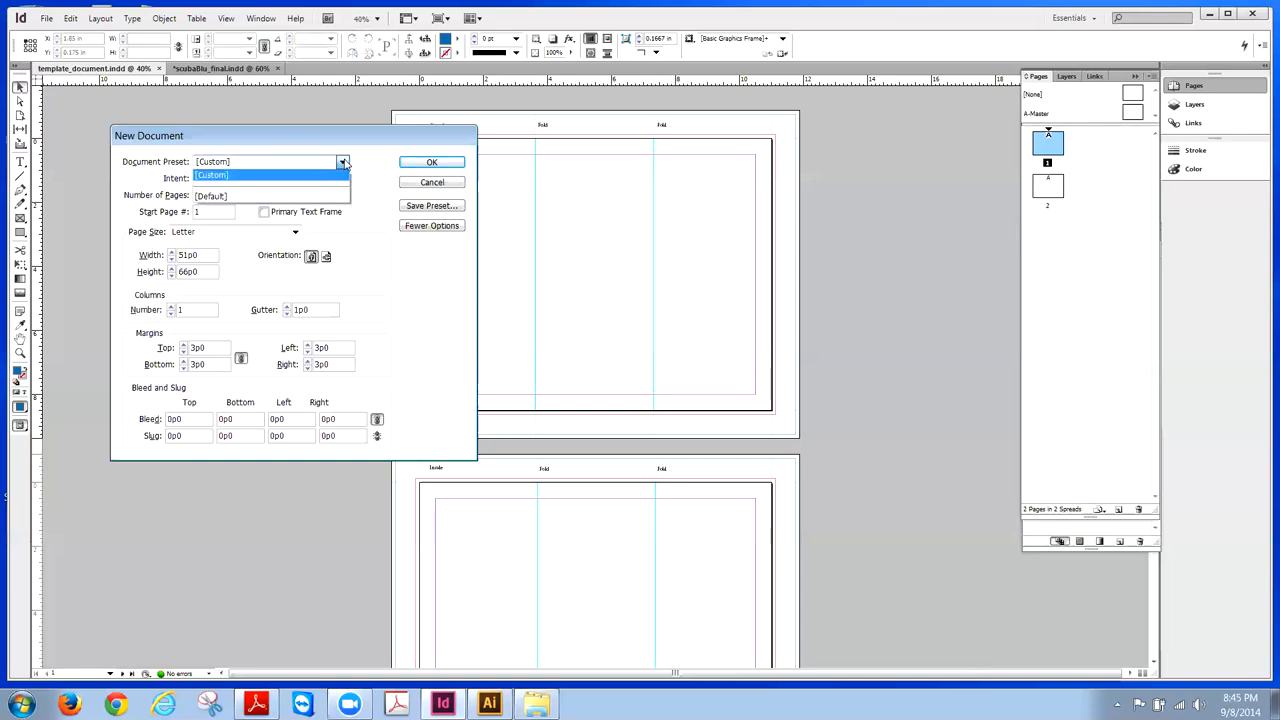
pyautogui.click(342, 162)
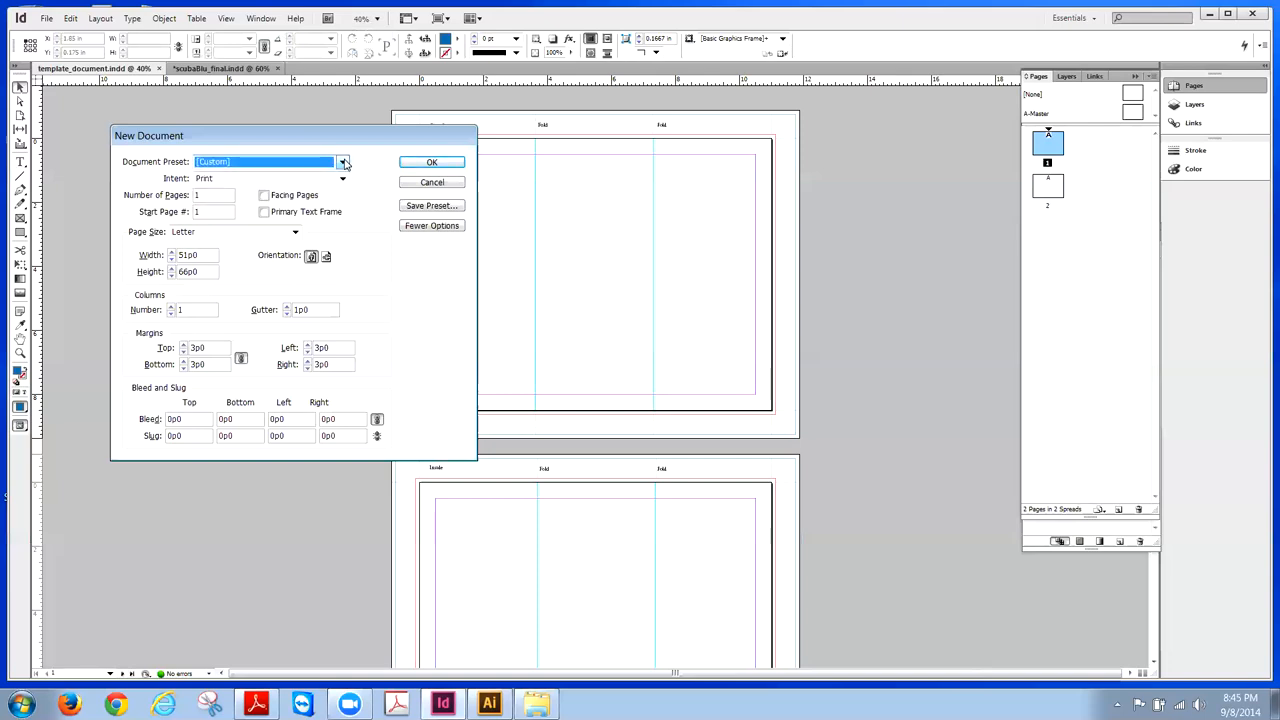
pyautogui.click(343, 163)
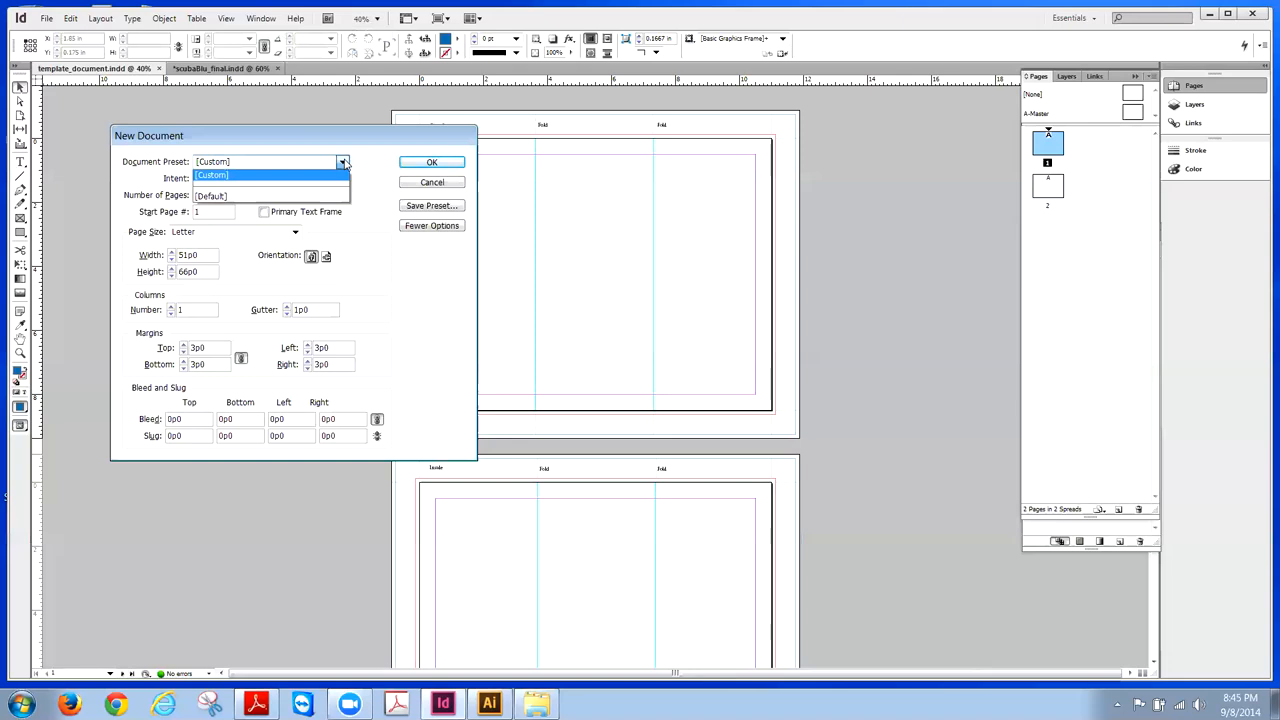
pyautogui.click(350, 162)
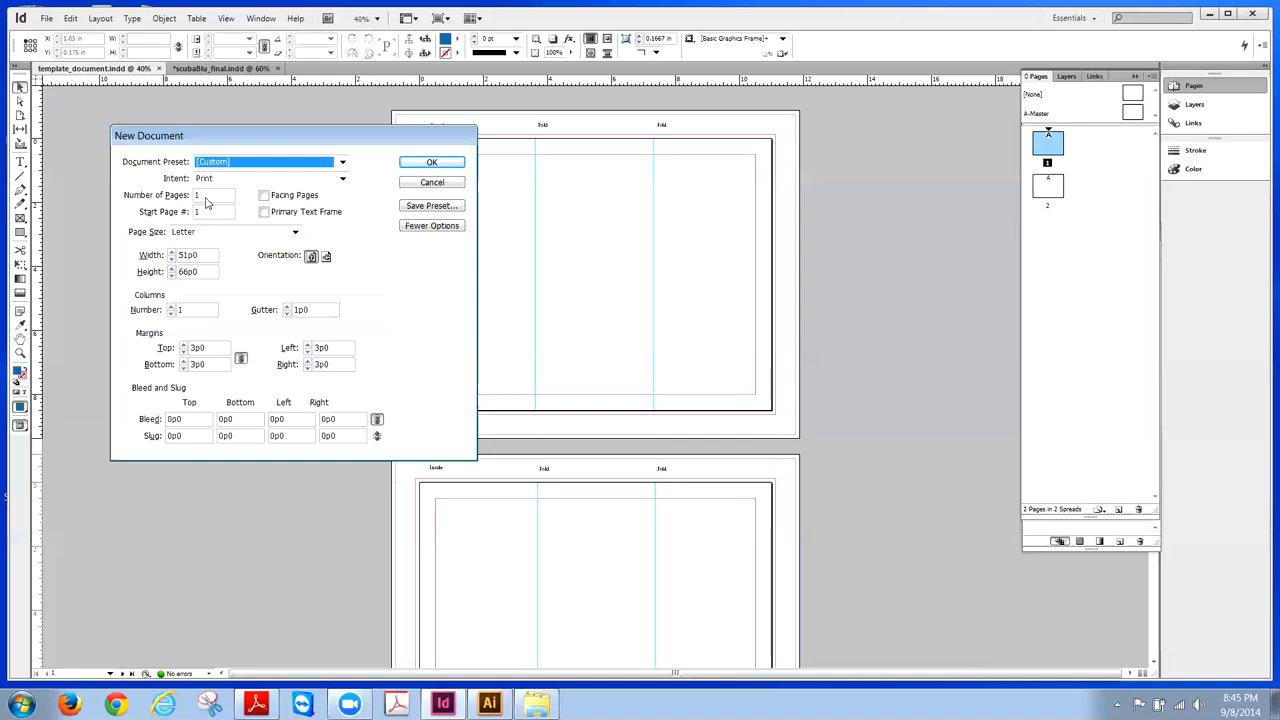
pyautogui.click(264, 197)
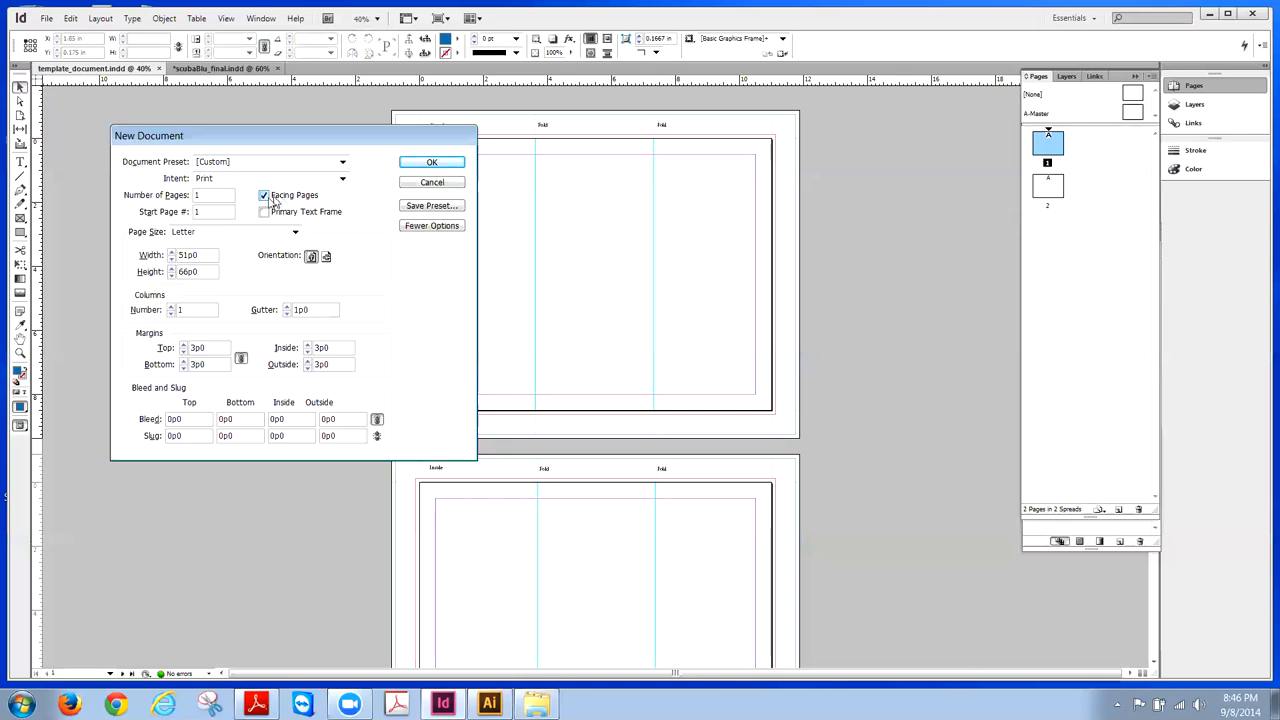
# - Turn off Facing Pages and set 2 landscape Letter pages at 66p0 by 51p0
pyautogui.click(264, 197)
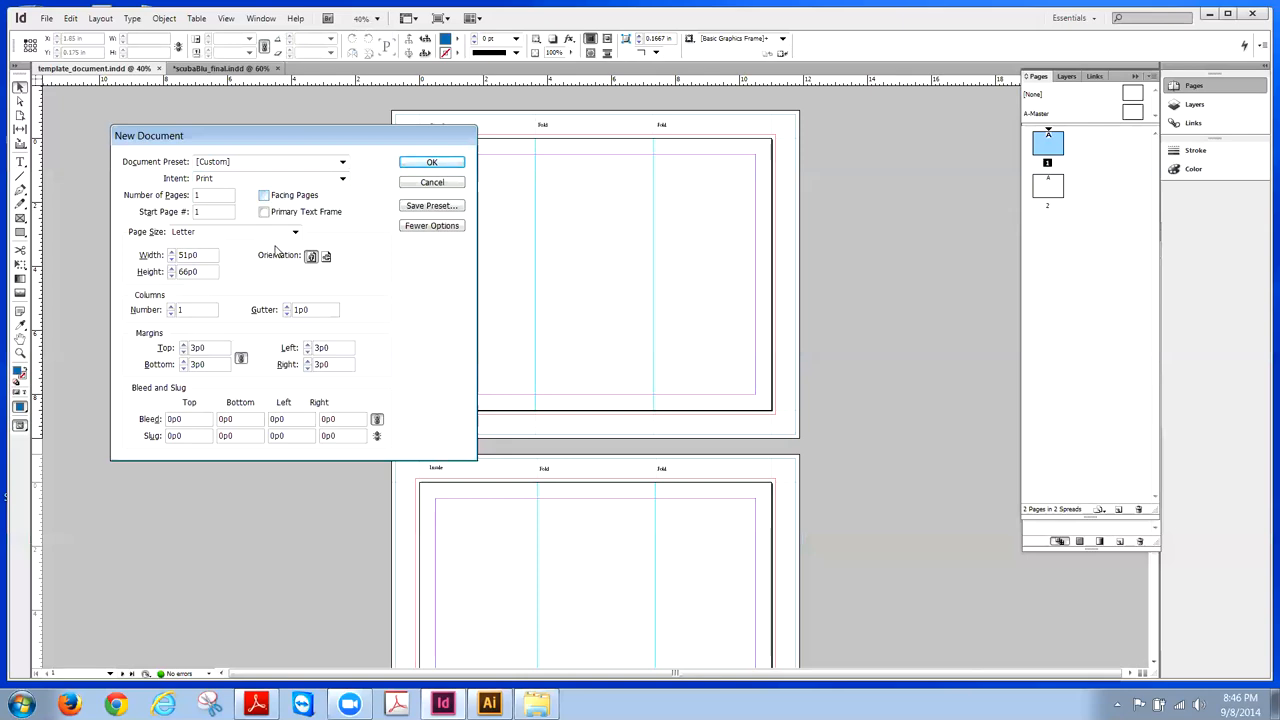
pyautogui.moveTo(201, 200); pyautogui.dragTo(183, 200)
pyautogui.write('2')
pyautogui.click(295, 234)
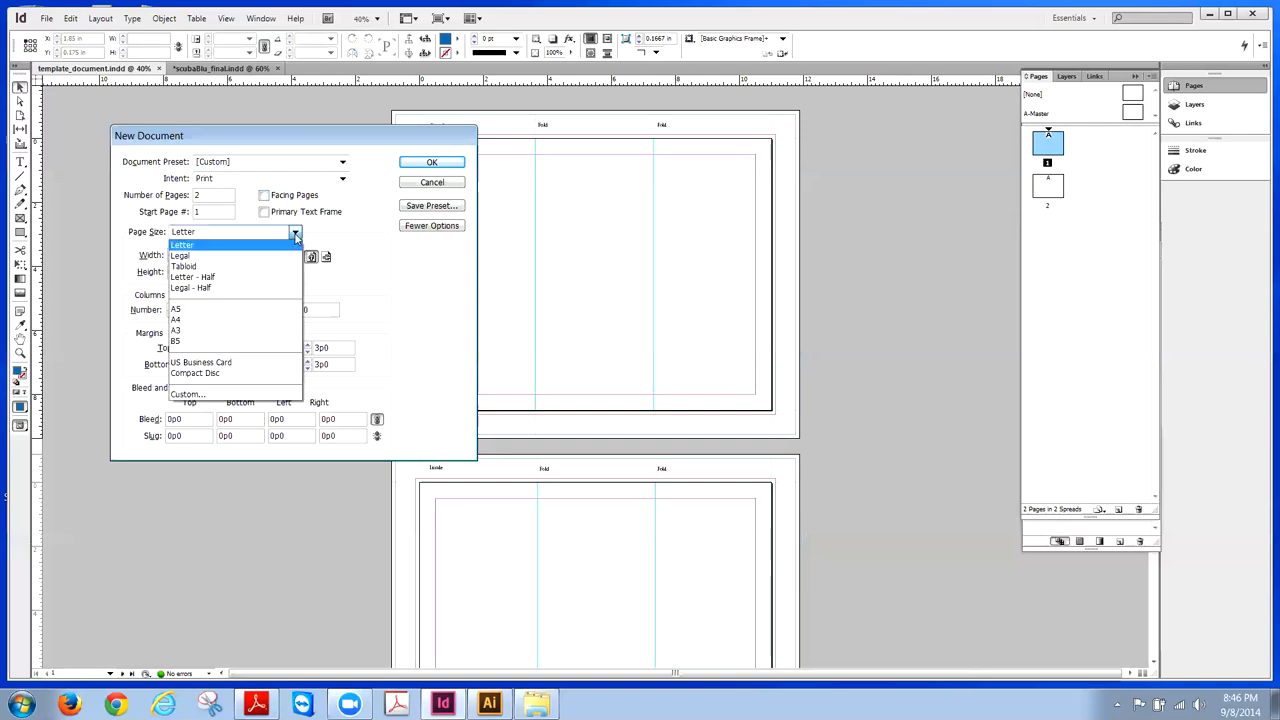
pyautogui.click(294, 235)
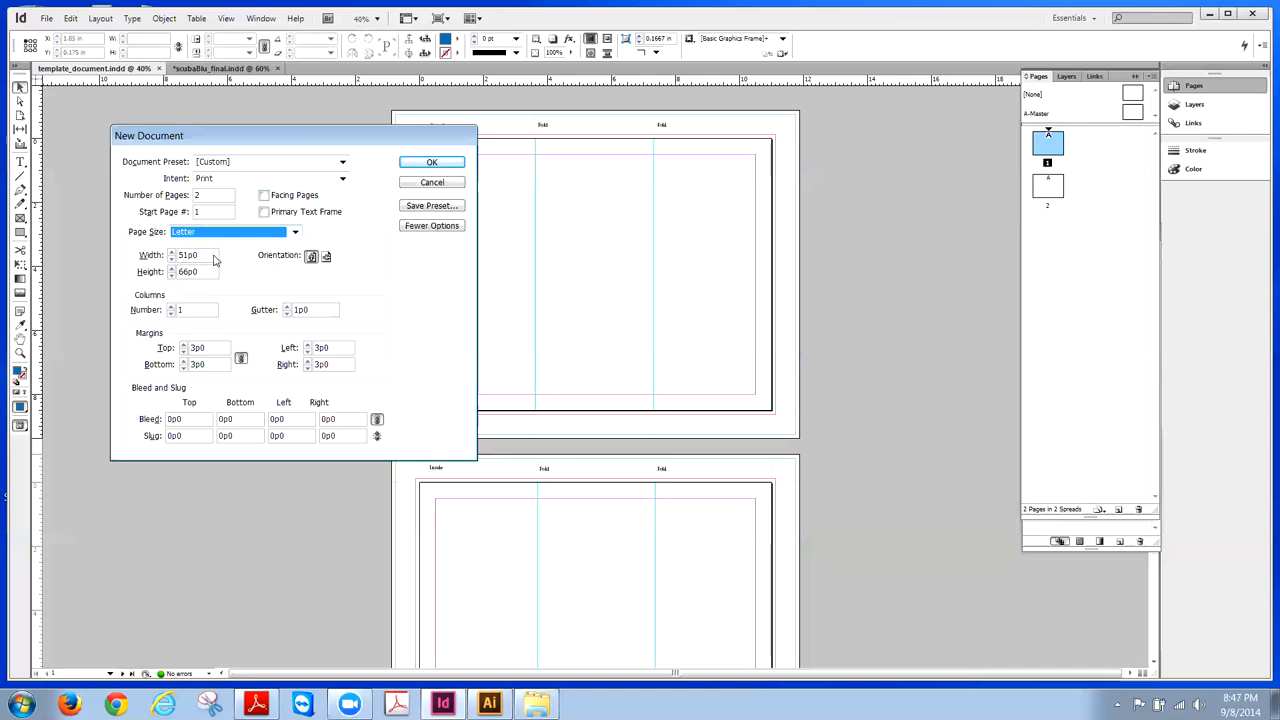
pyautogui.click(325, 258)
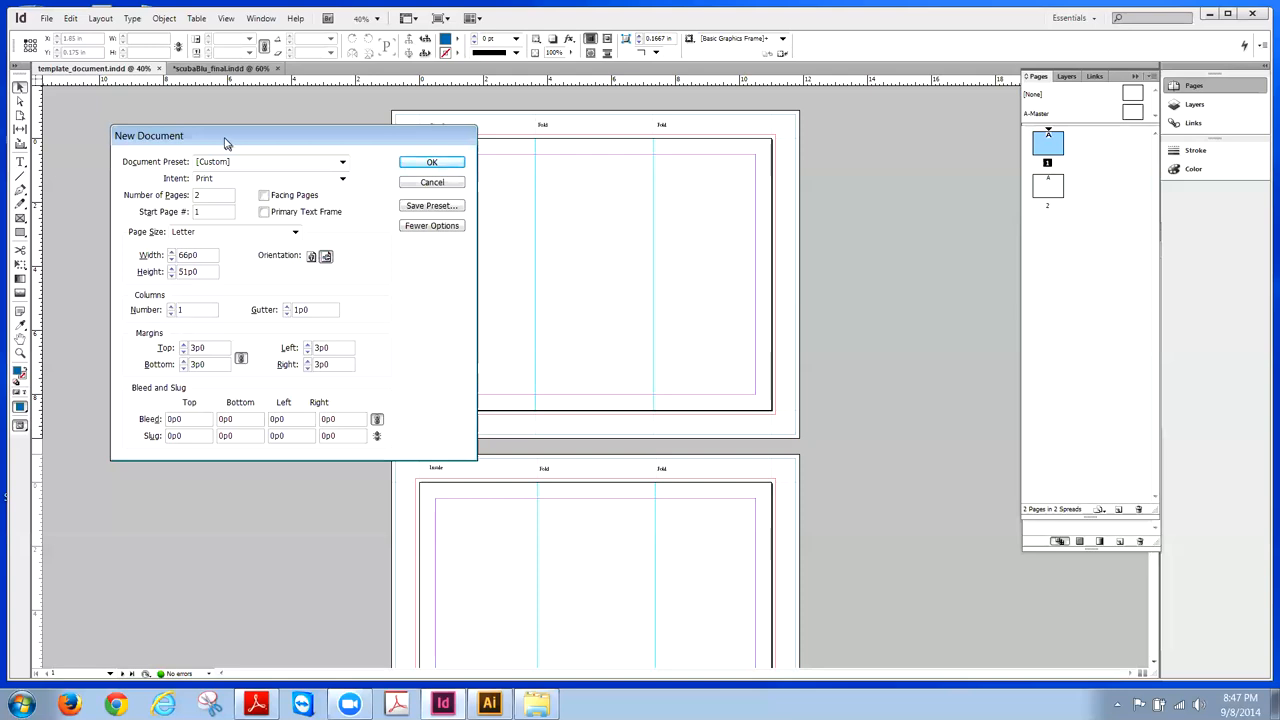
# - Change the Gutter value to 0 for the single-column layout
pyautogui.moveTo(227, 143); pyautogui.dragTo(184, 122)
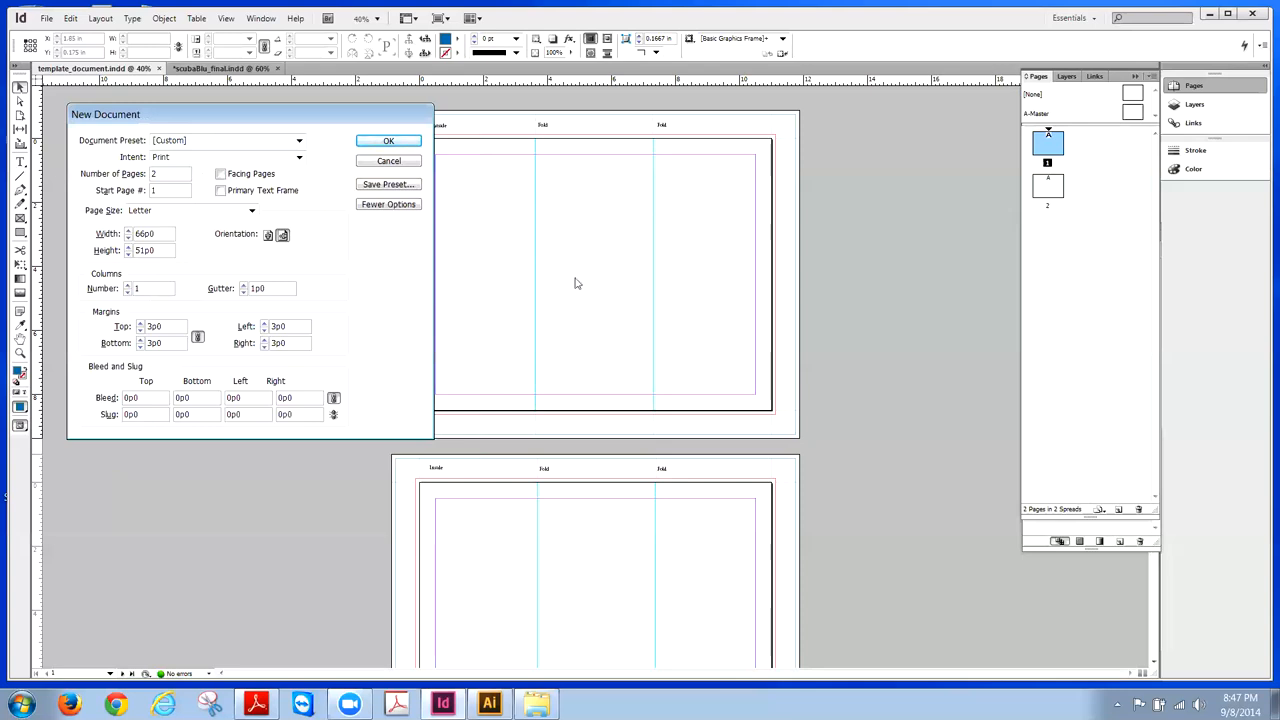
pyautogui.moveTo(266, 290); pyautogui.dragTo(252, 290)
pyautogui.write('0')
pyautogui.moveTo(270, 118); pyautogui.dragTo(249, 111)
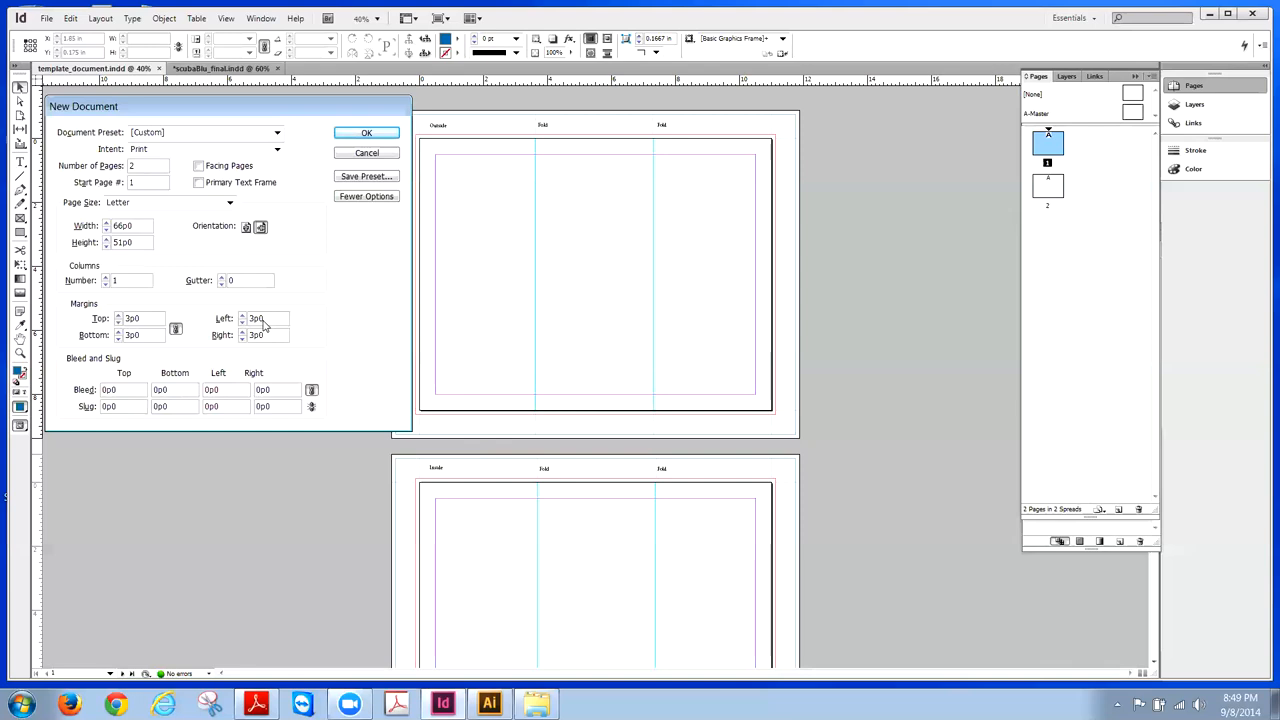
pyautogui.moveTo(142, 320); pyautogui.dragTo(125, 319)
pyautogui.write('.5in')
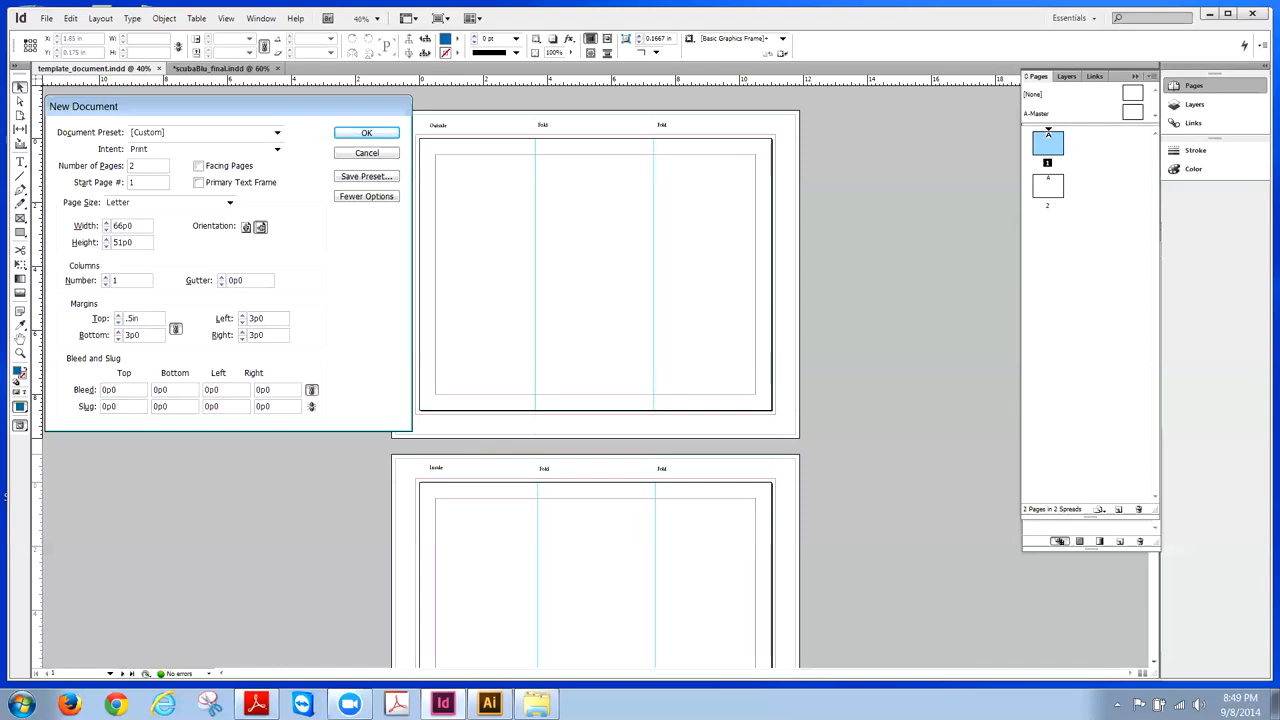
pyautogui.click(154, 338)
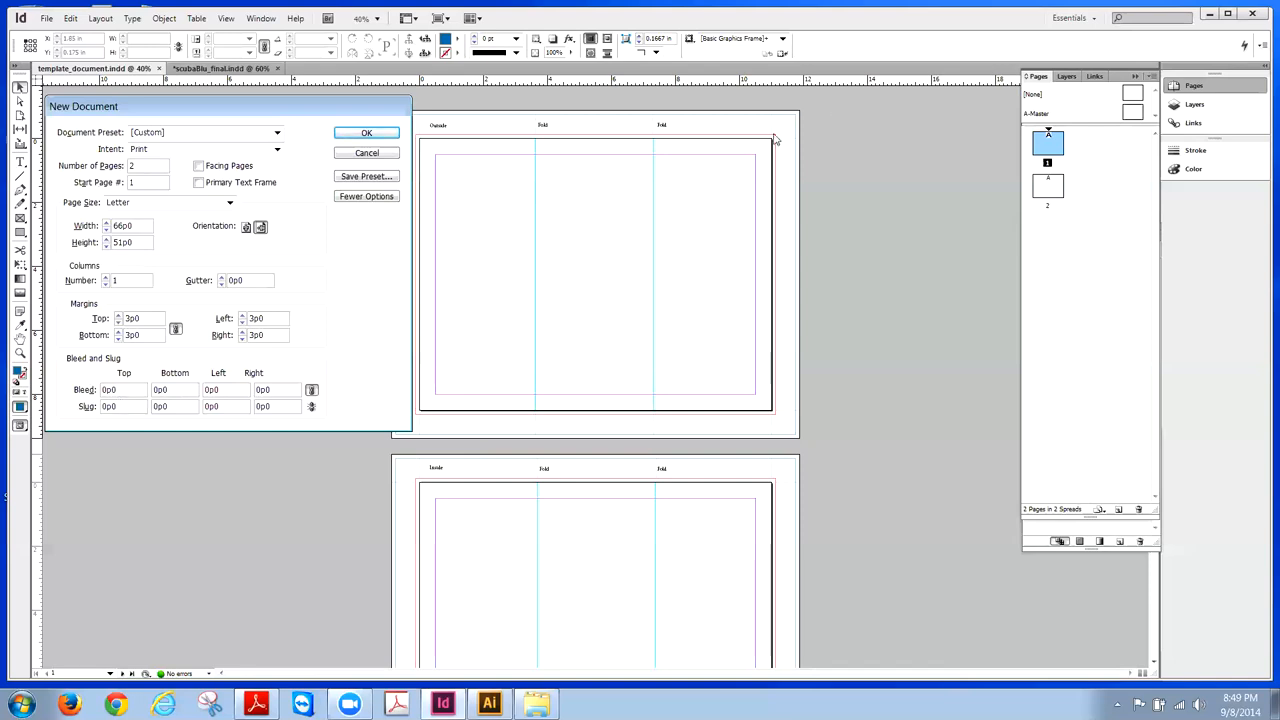
pyautogui.doubleClick(106, 390)
# - Enter .125in as the top bleed so all four sides become 0p9
pyautogui.write('.12')
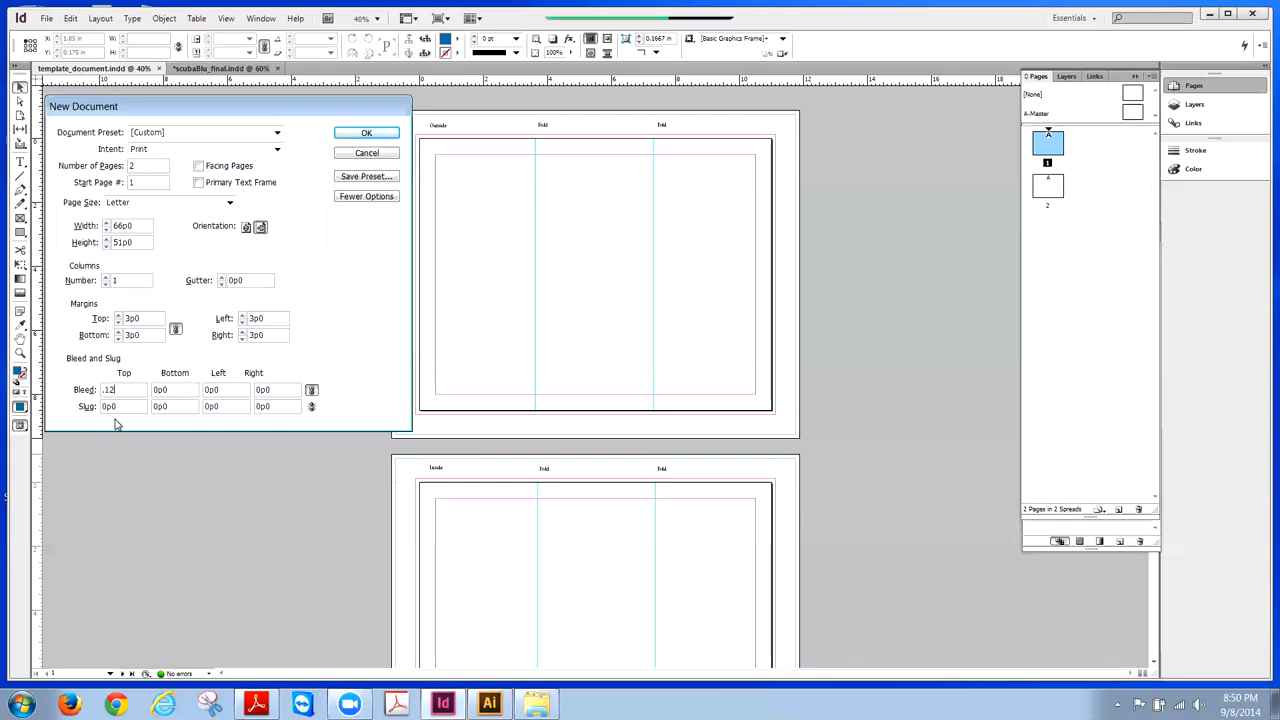
pyautogui.write('5in')
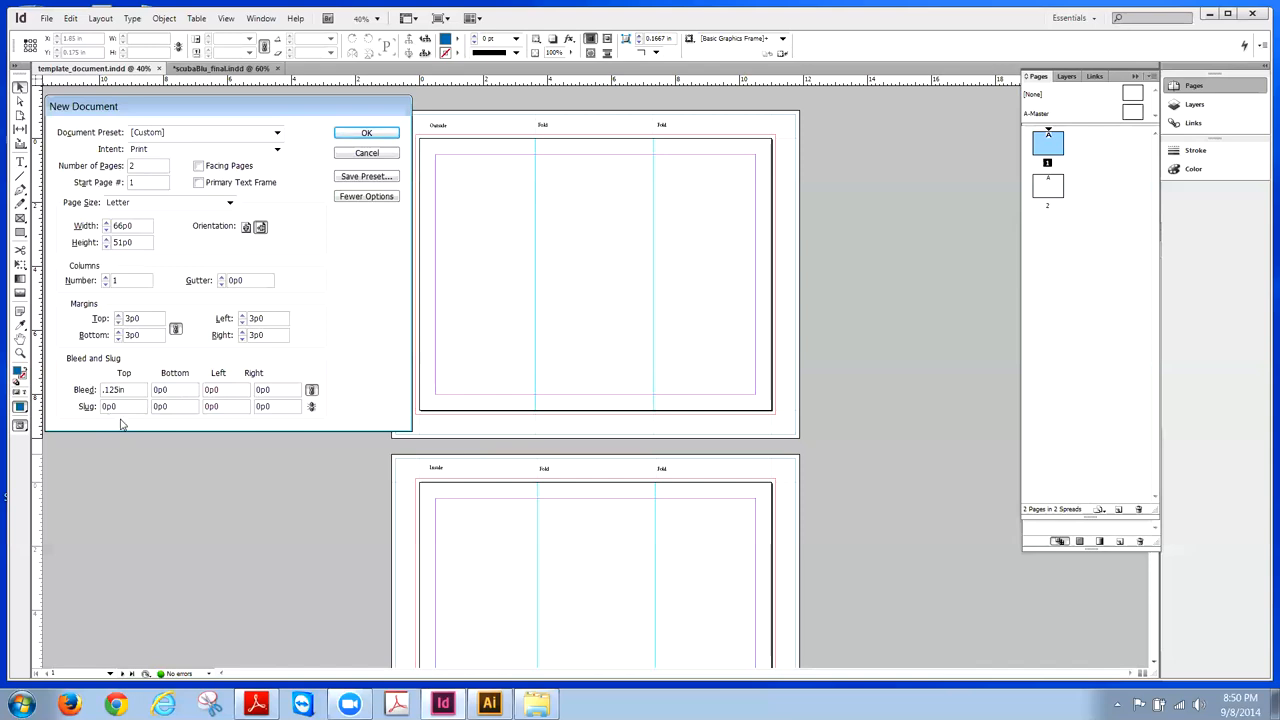
pyautogui.click(181, 394)
# - Enter .75in as the top slug and link all four sides to 4p6
pyautogui.moveTo(118, 406); pyautogui.dragTo(101, 406)
pyautogui.write('.75in')
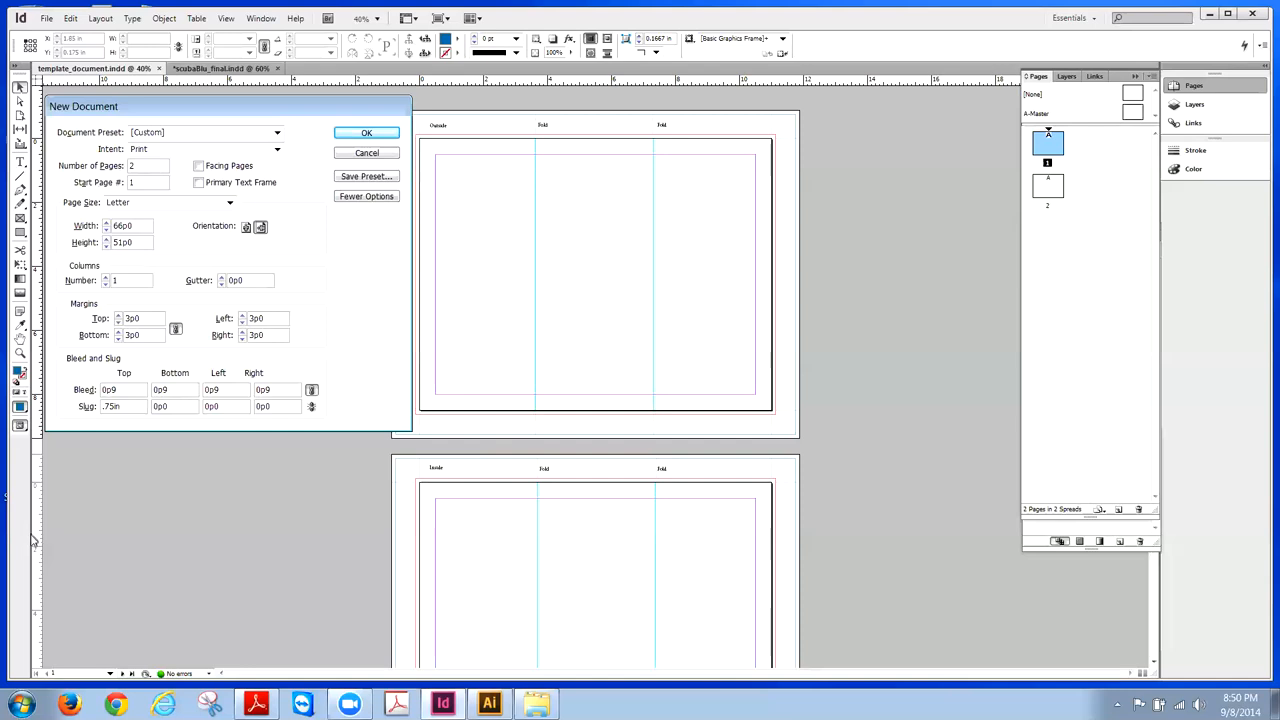
pyautogui.click(311, 407)
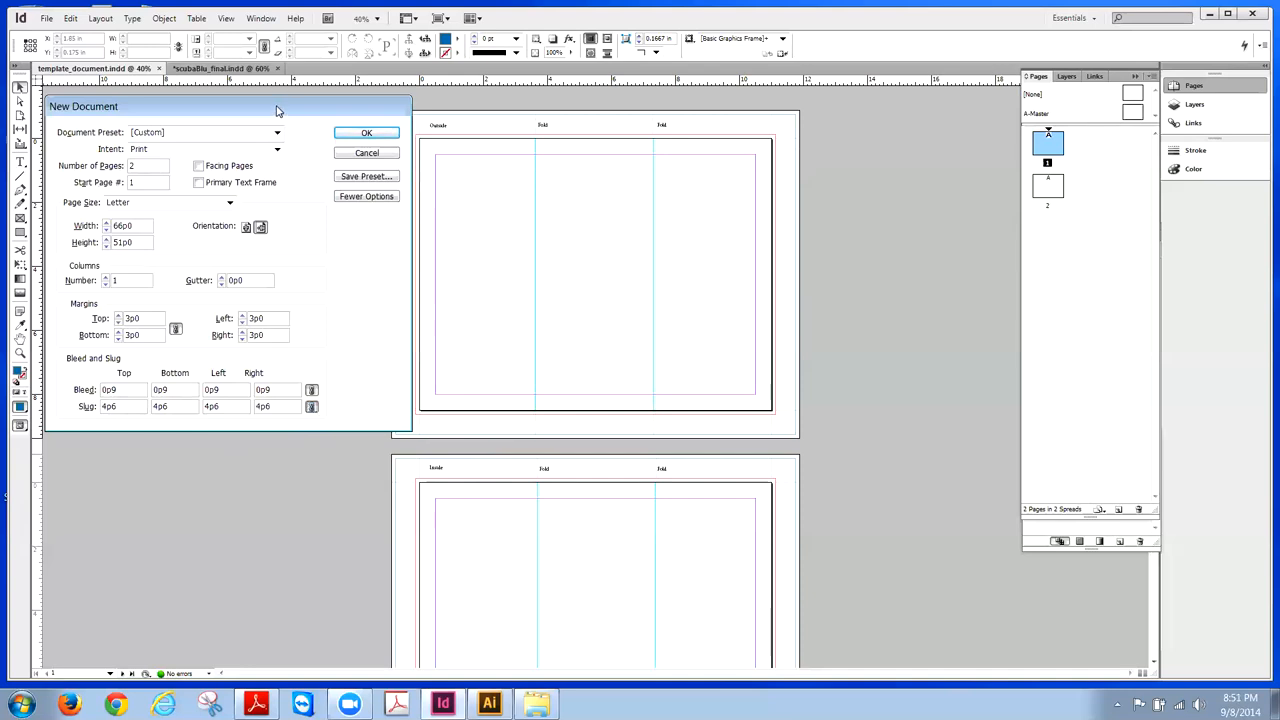
# - Review the settings: 2 landscape Letter pages, 3p0 margins, 0p9 bleed, 4p6 slug
pyautogui.moveTo(277, 111); pyautogui.dragTo(279, 108)
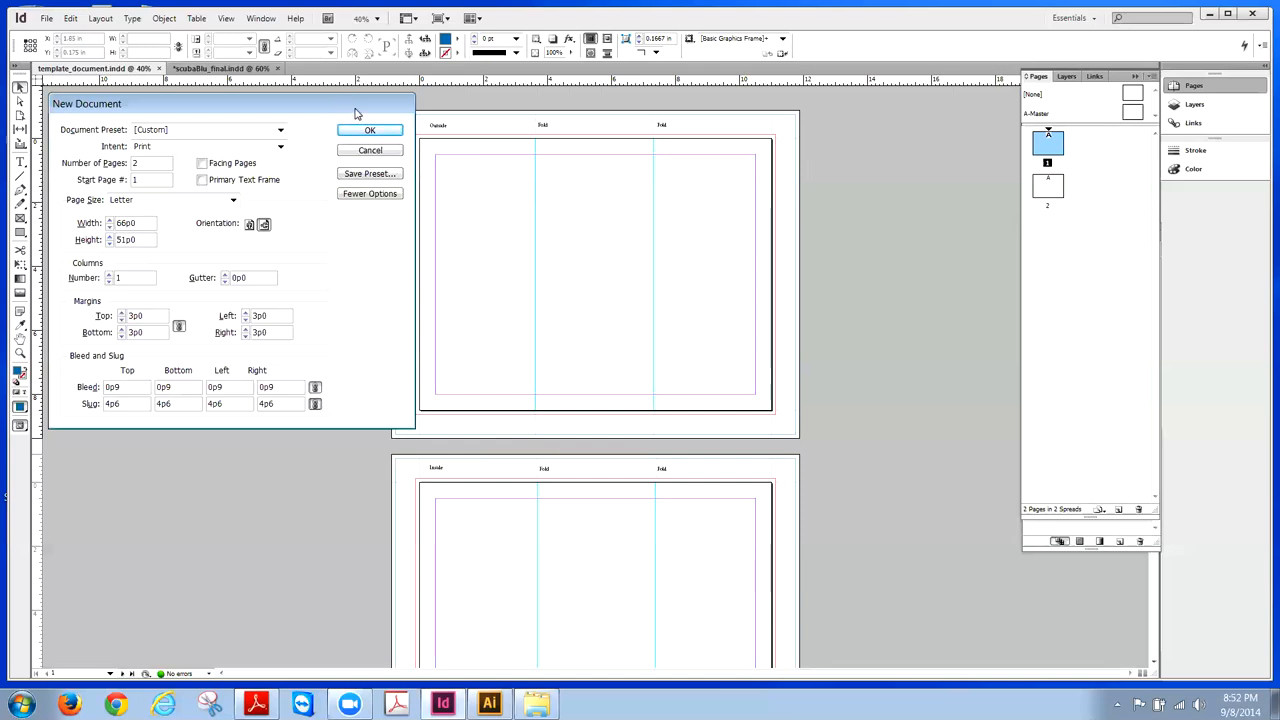
pyautogui.moveTo(356, 107); pyautogui.dragTo(358, 102)
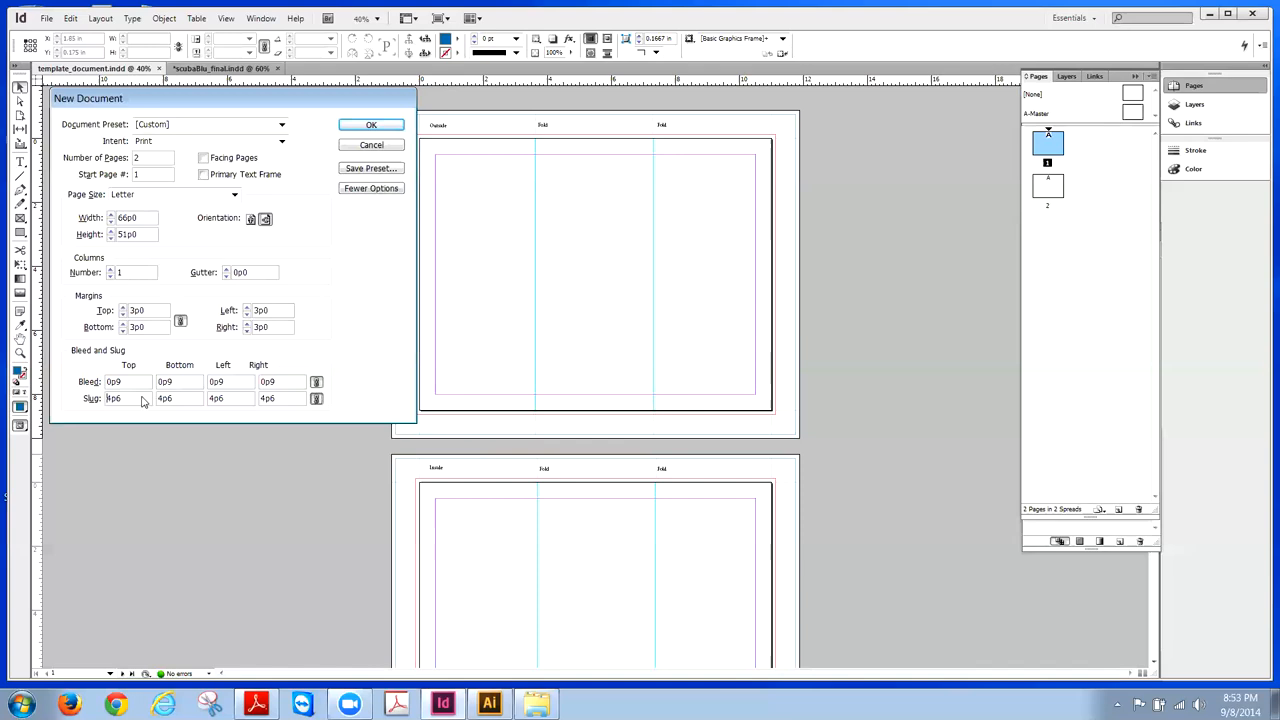
# - Save the current New Document settings as a preset named tri_fold
pyautogui.click(383, 171)
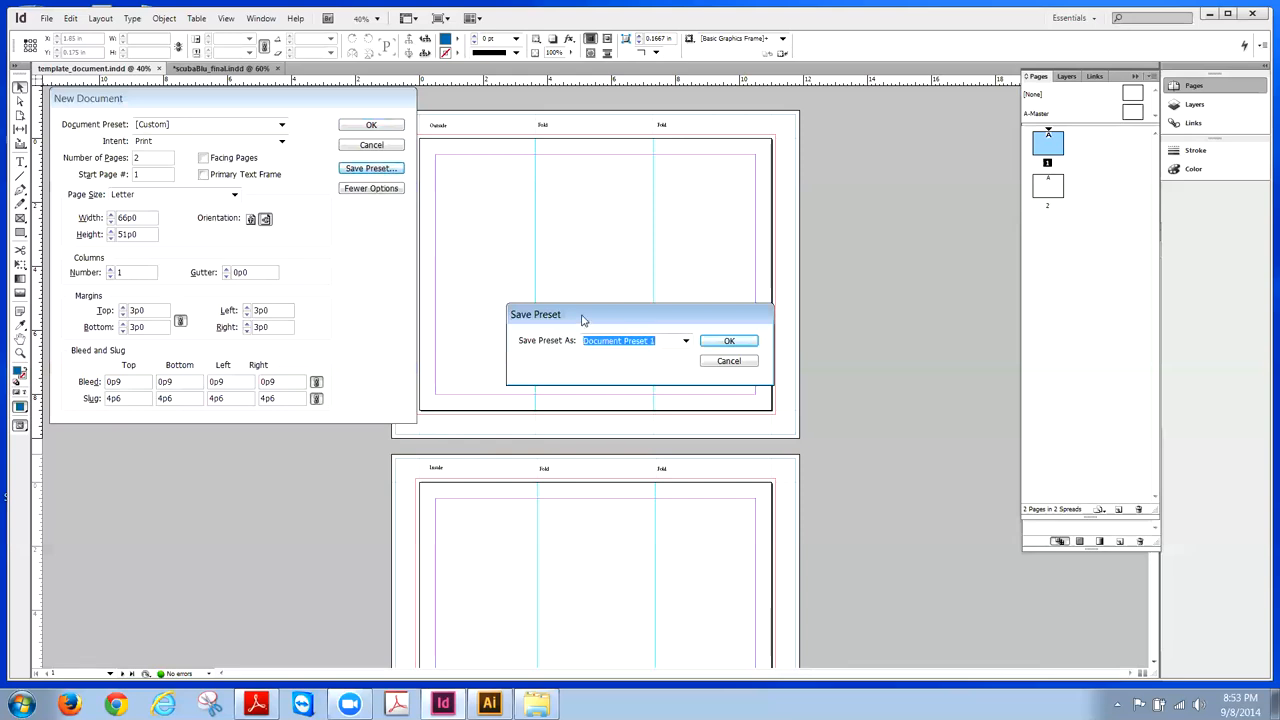
pyautogui.moveTo(584, 321); pyautogui.dragTo(520, 279)
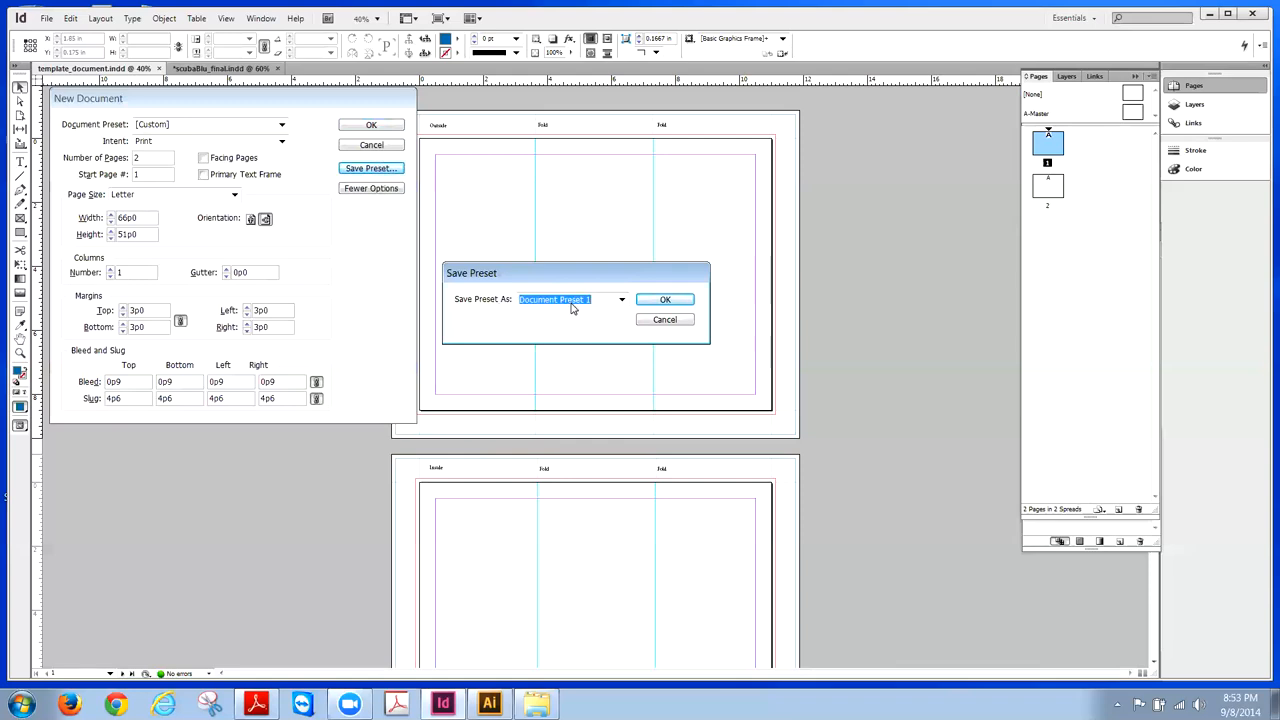
pyautogui.write('tri_fold')
pyautogui.click(665, 300)
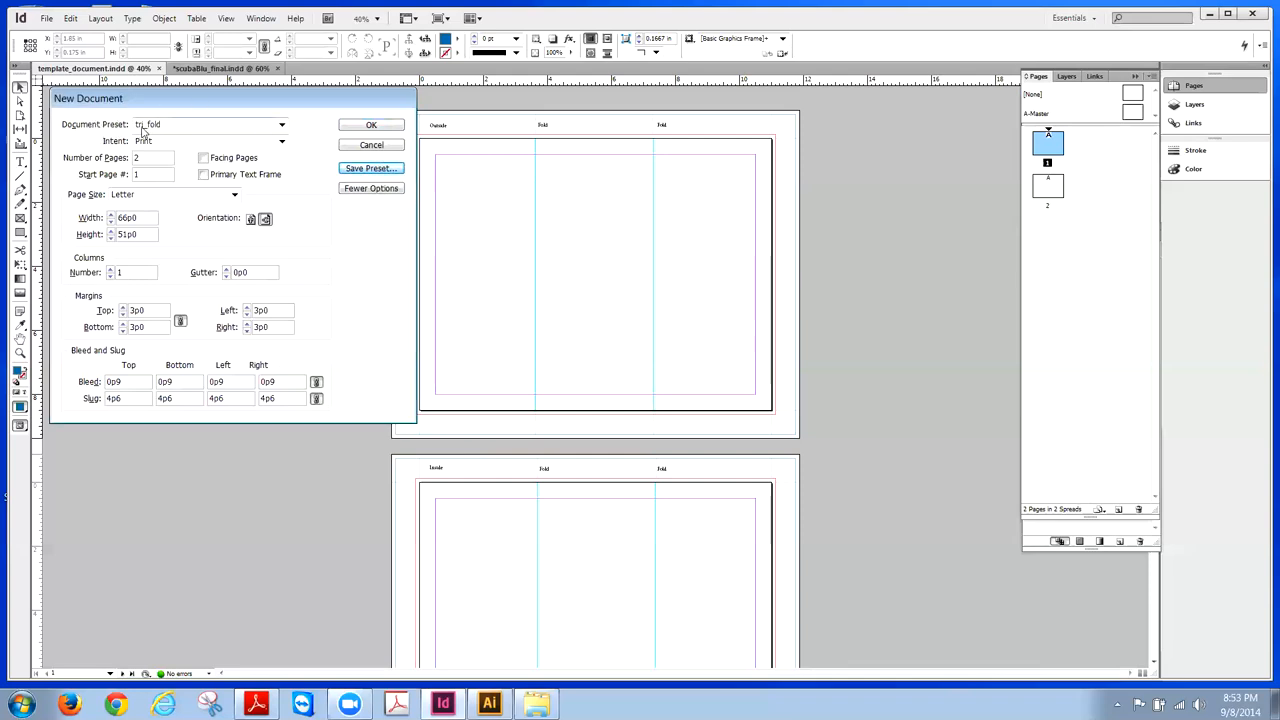
# - Confirm tri_fold is the selected preset and create the two-page document
pyautogui.click(283, 127)
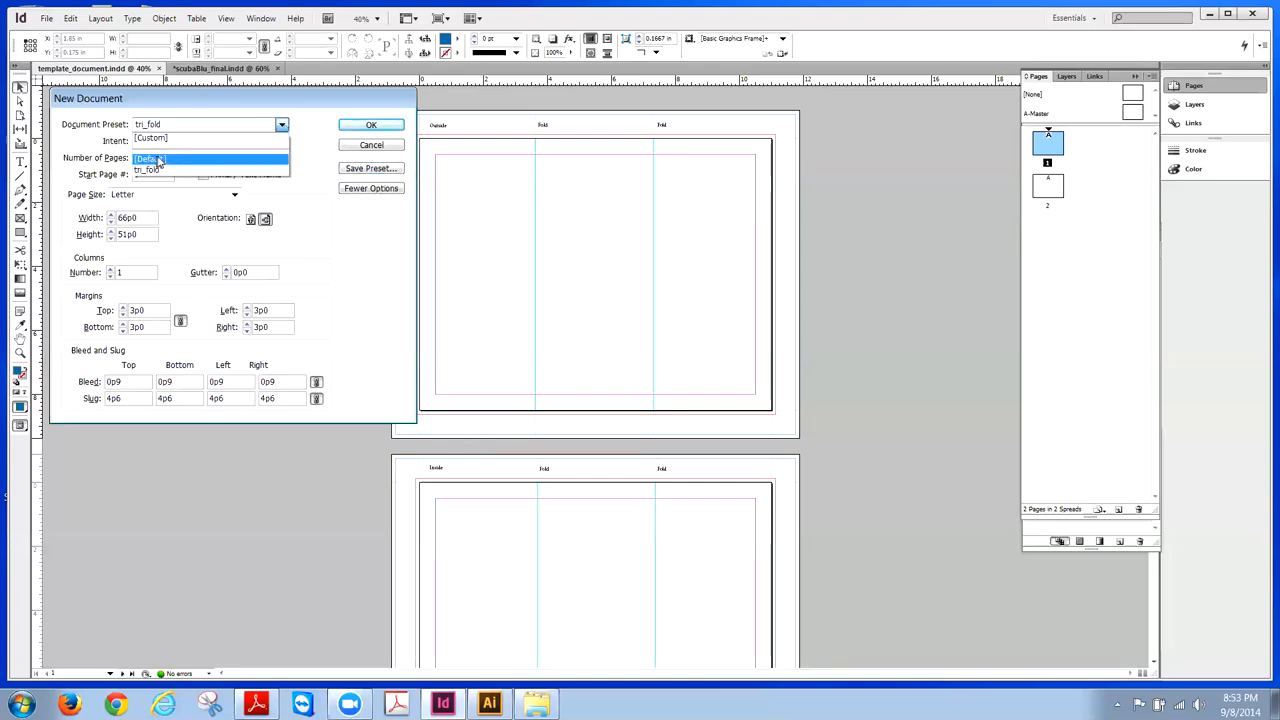
pyautogui.click(307, 125)
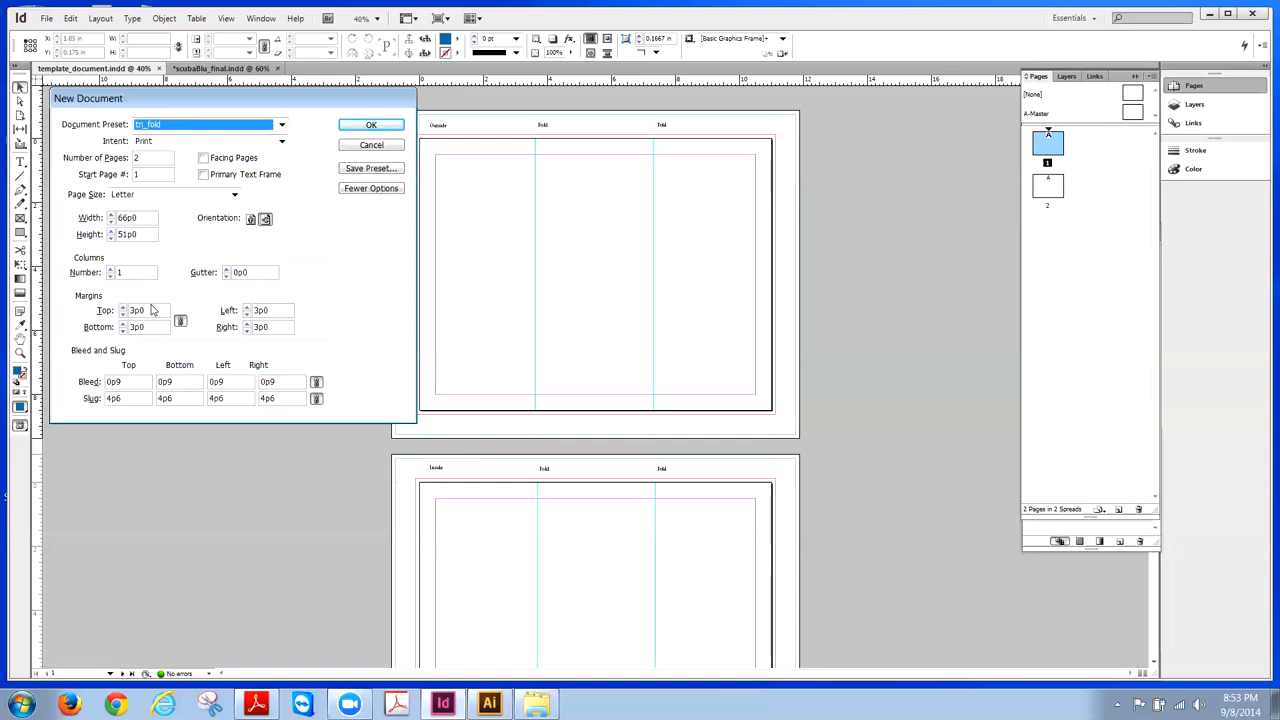
pyautogui.click(370, 126)
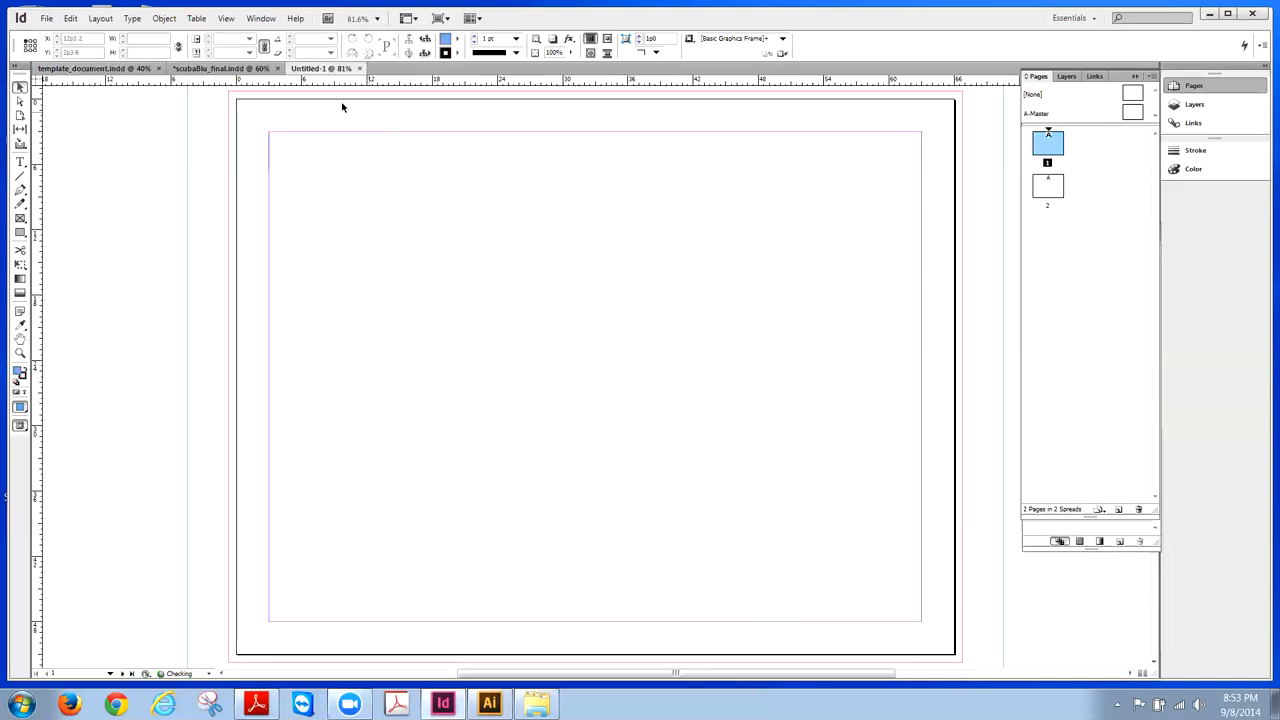
# - Zoom out twice, fit the spread in the window, then show the entire pasteboard
pyautogui.click(226, 18)
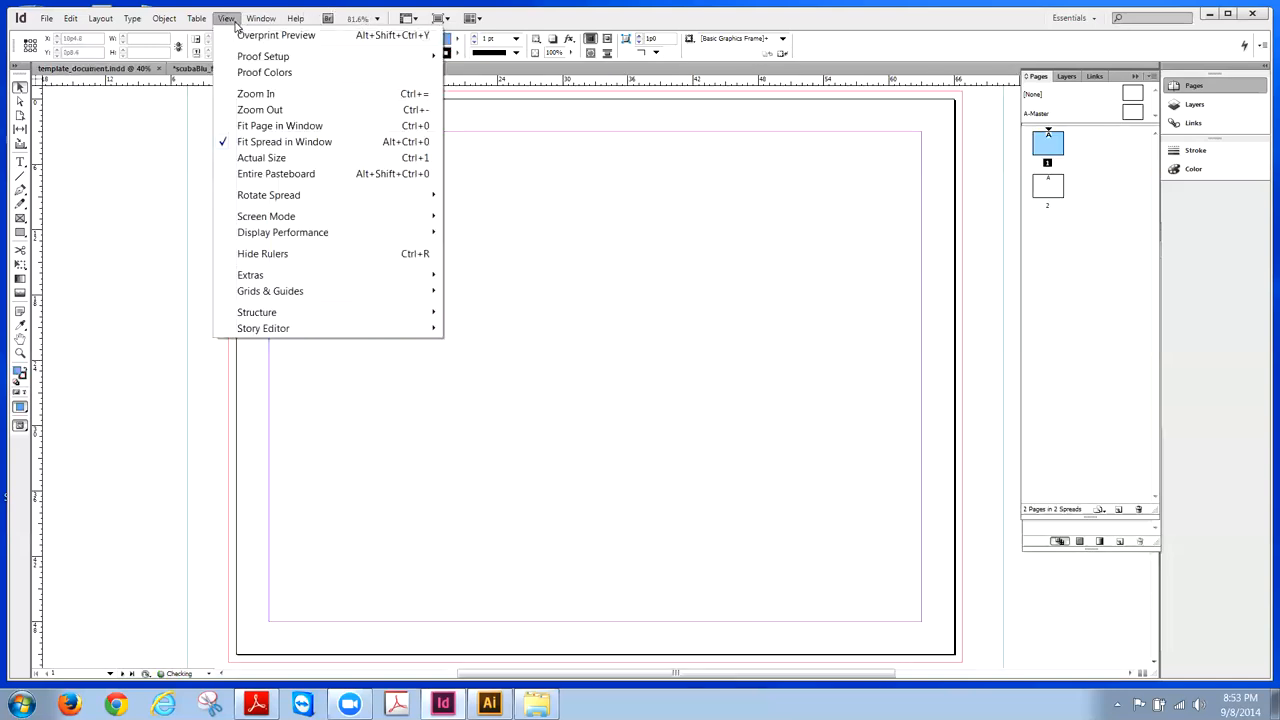
pyautogui.click(250, 109)
pyautogui.click(228, 18)
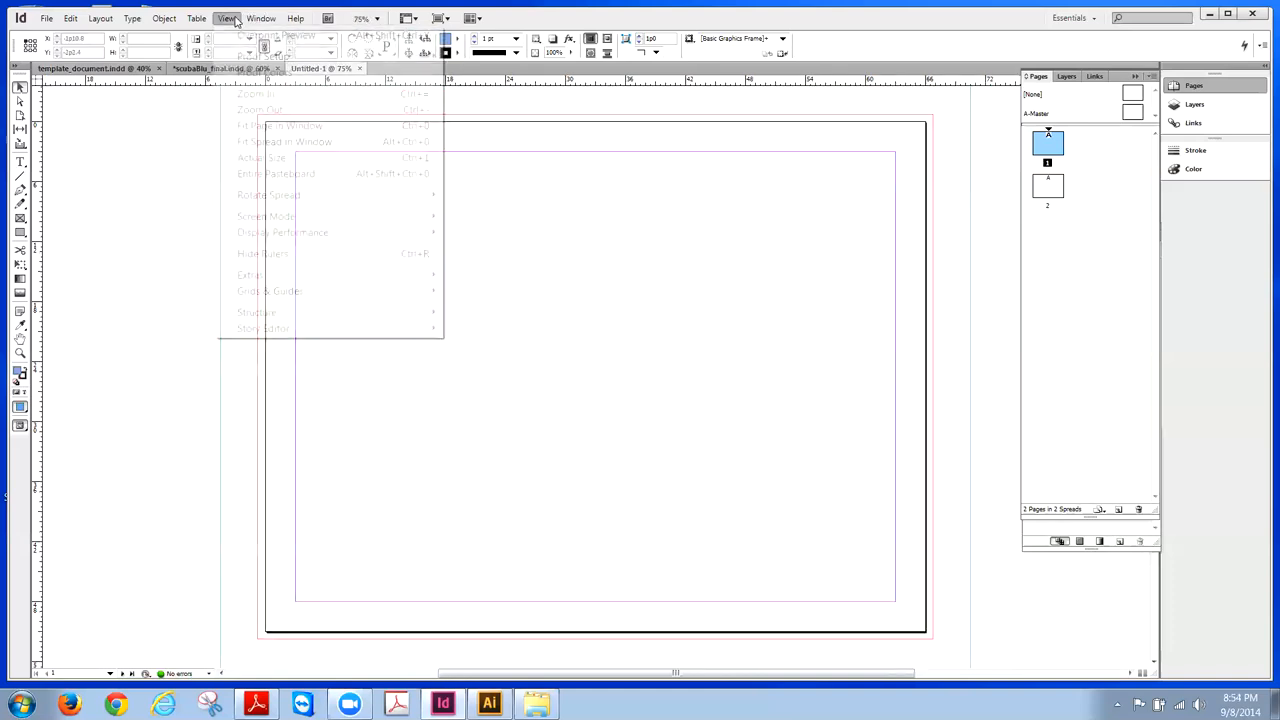
pyautogui.click(245, 109)
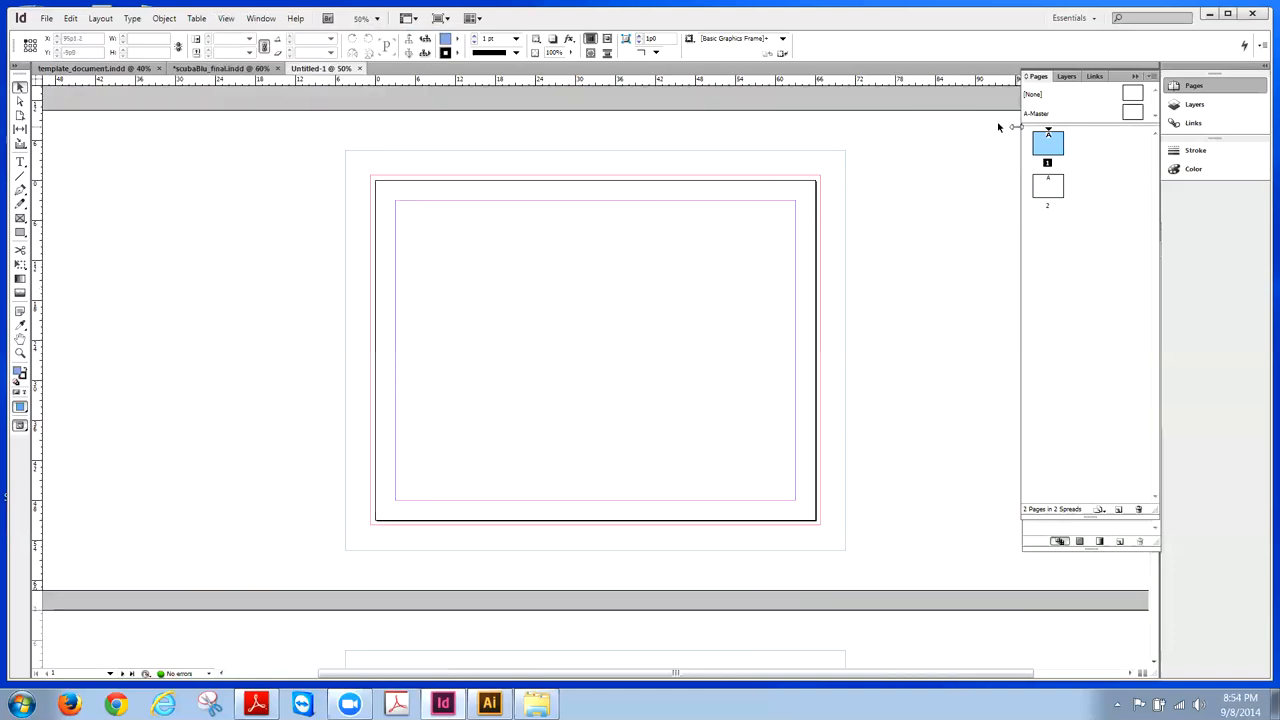
pyautogui.click(228, 18)
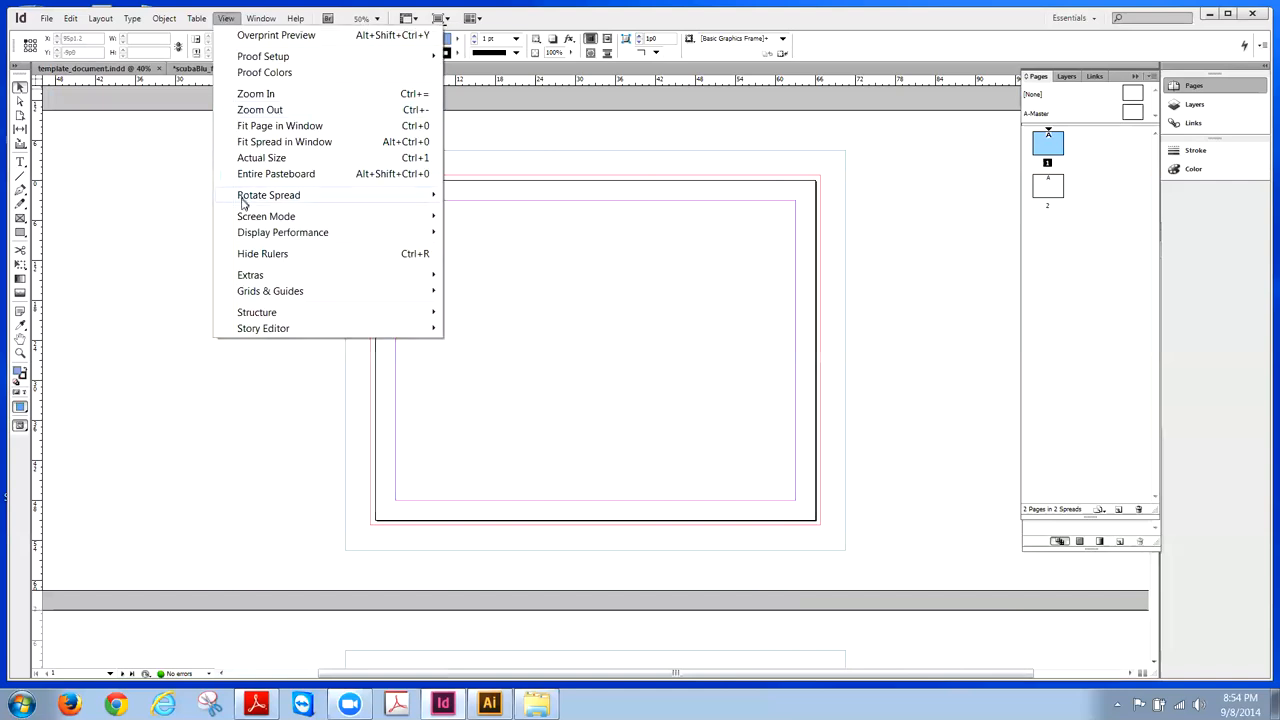
pyautogui.click(252, 146)
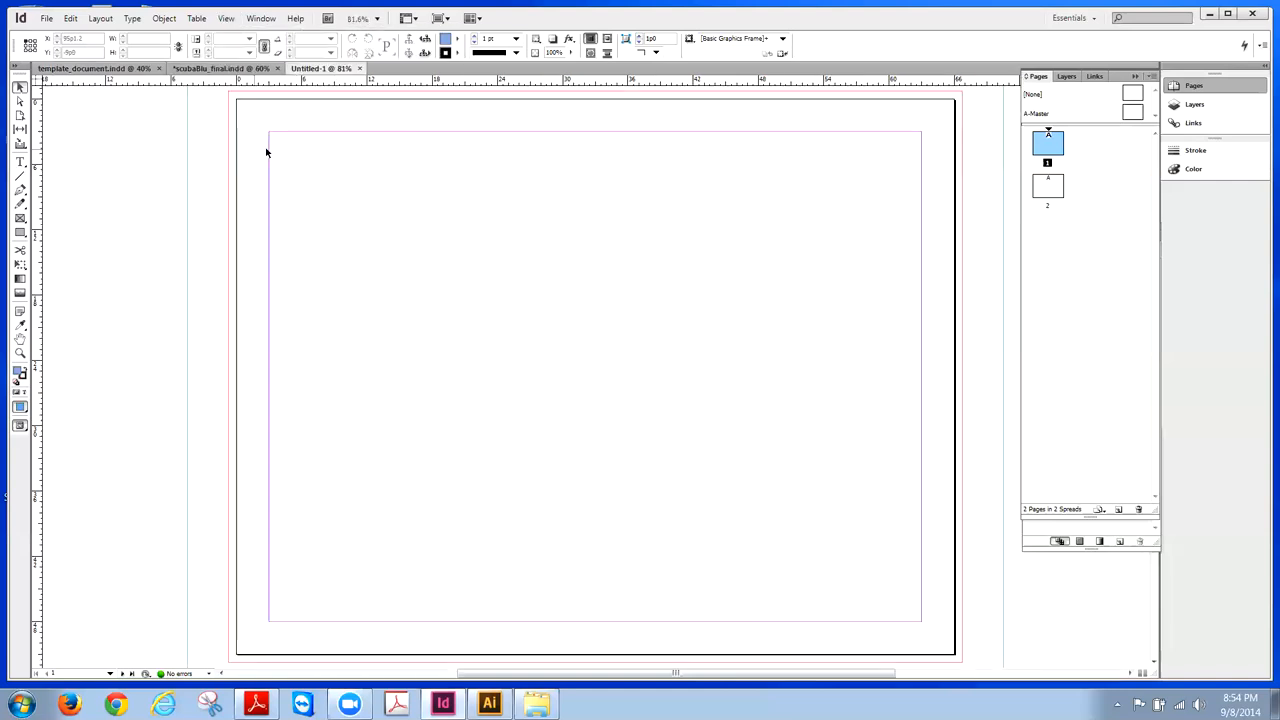
pyautogui.click(226, 19)
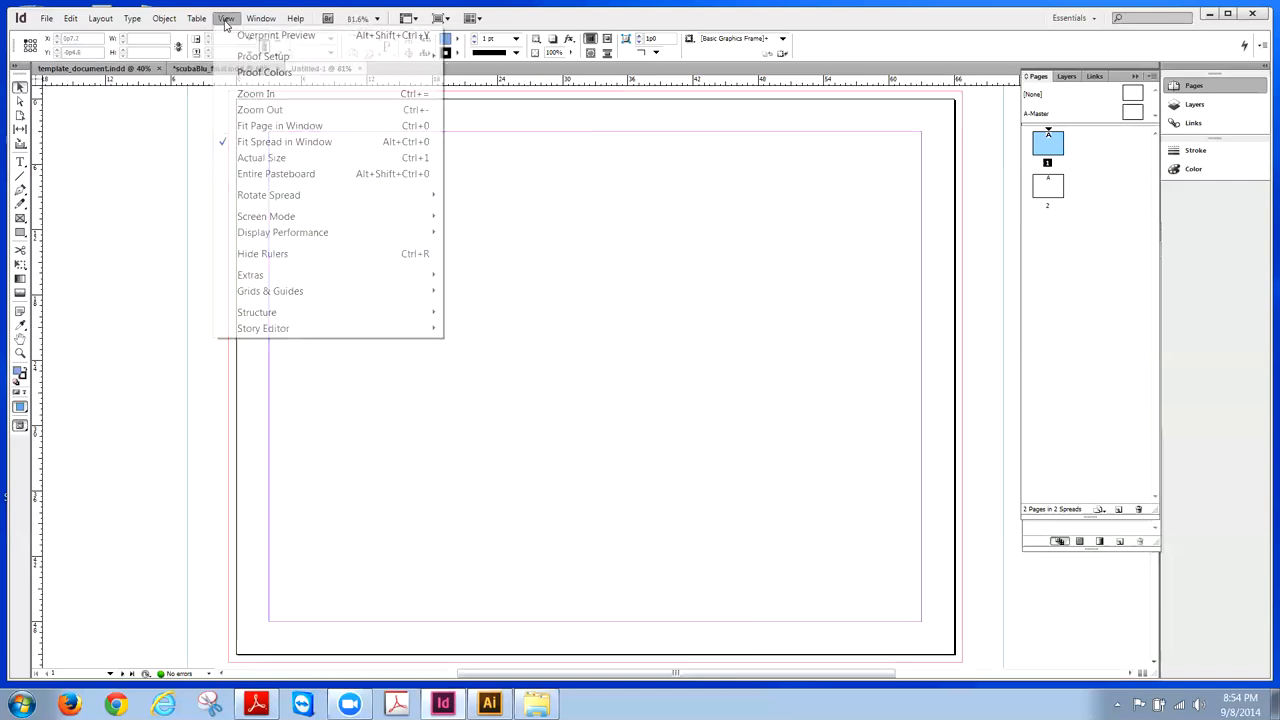
pyautogui.click(259, 174)
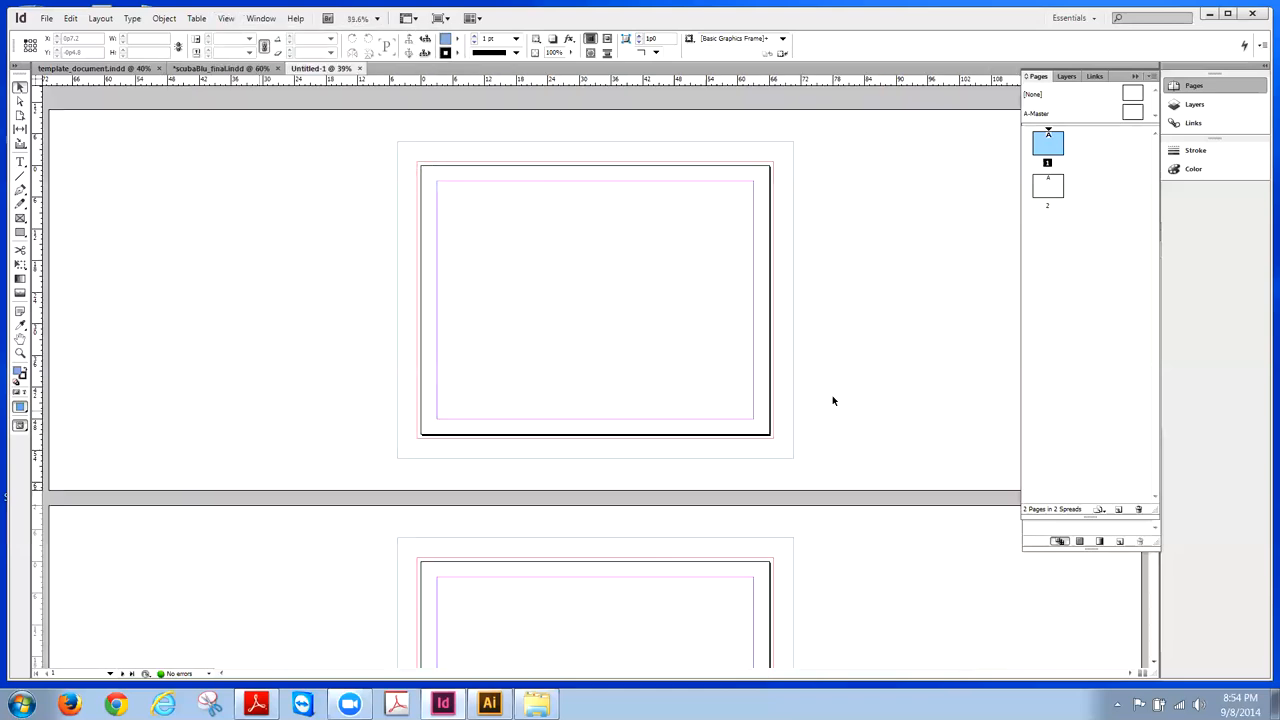
# - Collapse the Pages panel, move Swatches aside, zoom out to both pages, then return to template_document.indd
pyautogui.click(1135, 77)
pyautogui.moveTo(1100, 229); pyautogui.dragTo(1014, 145)
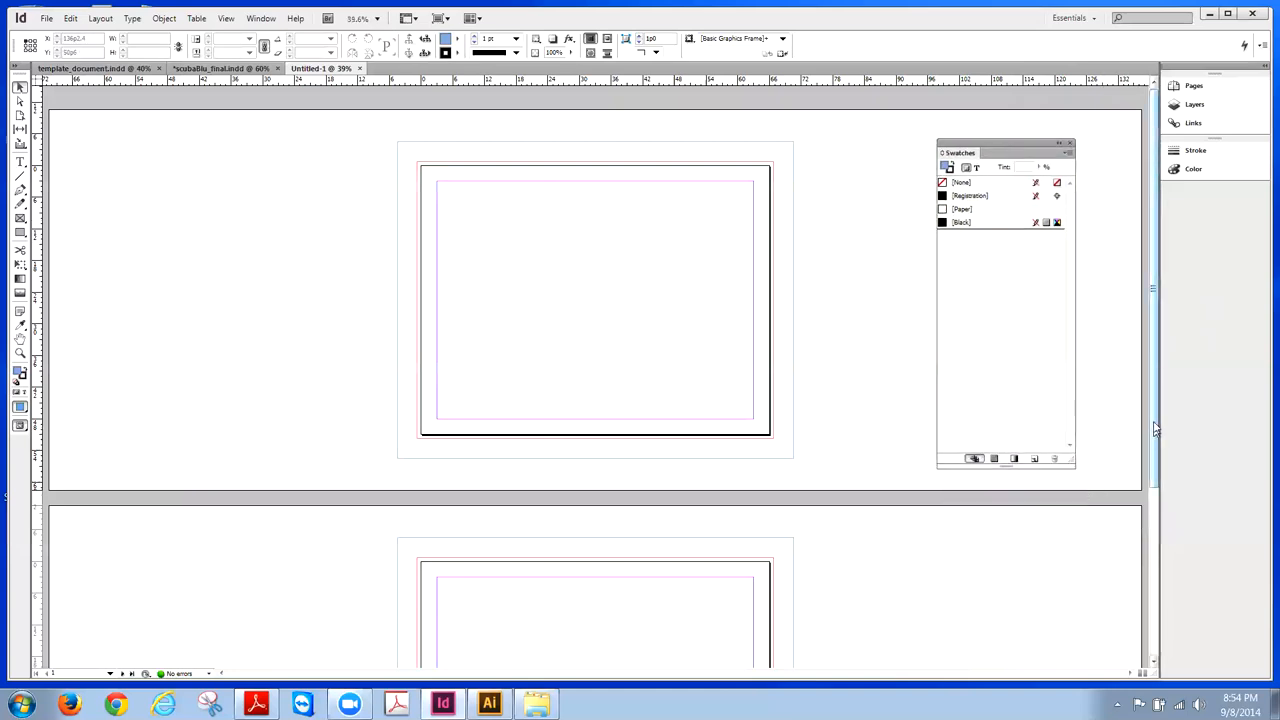
pyautogui.scroll(-2, 1155, 430)
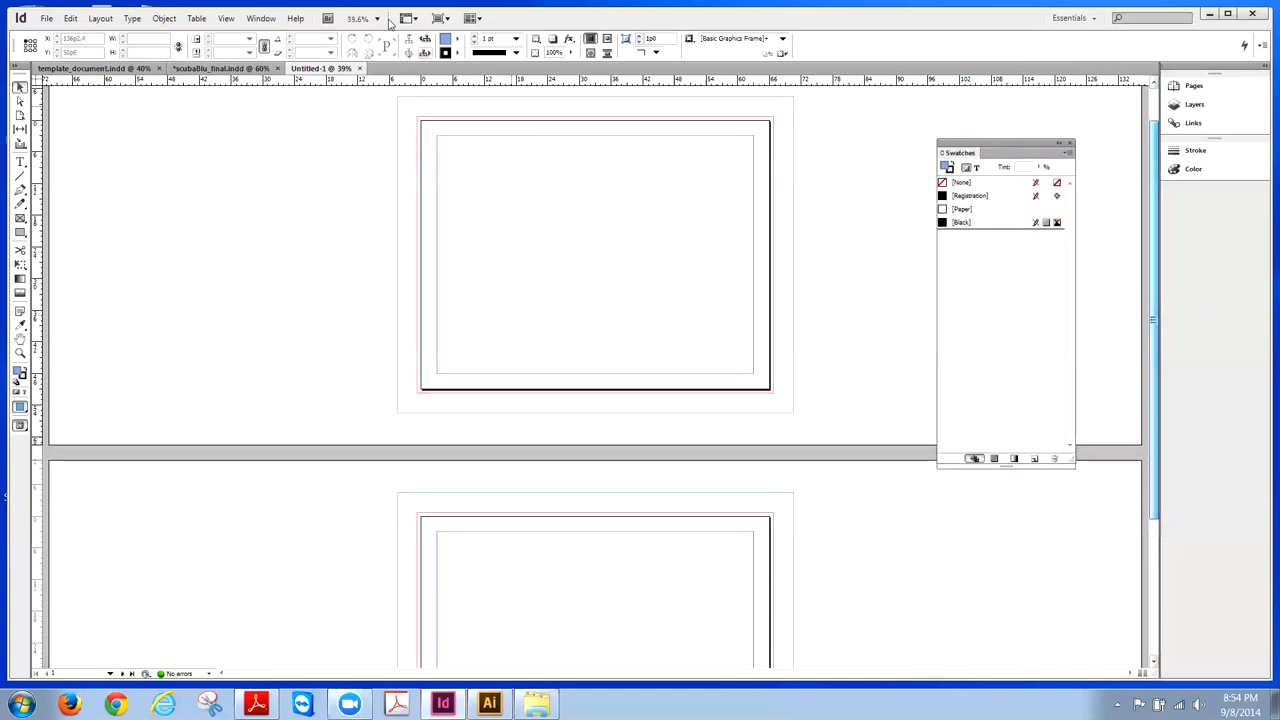
pyautogui.click(226, 18)
pyautogui.click(252, 110)
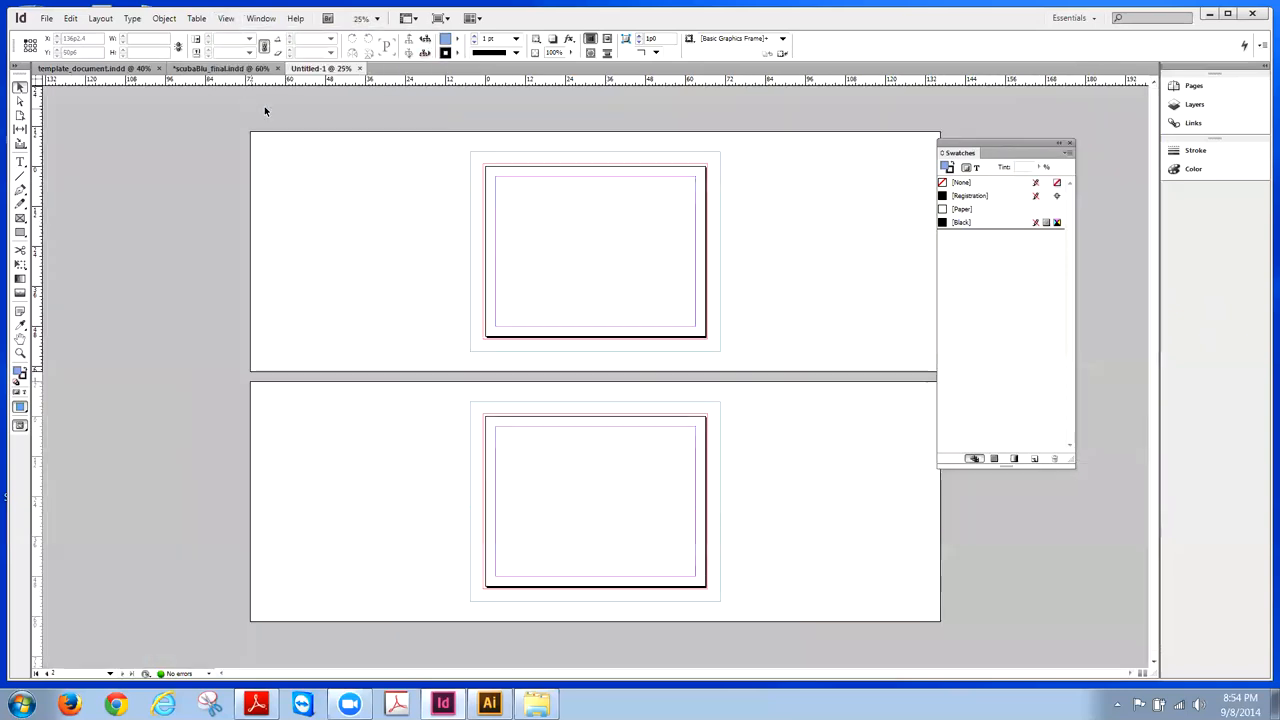
pyautogui.moveTo(989, 150); pyautogui.dragTo(1040, 110)
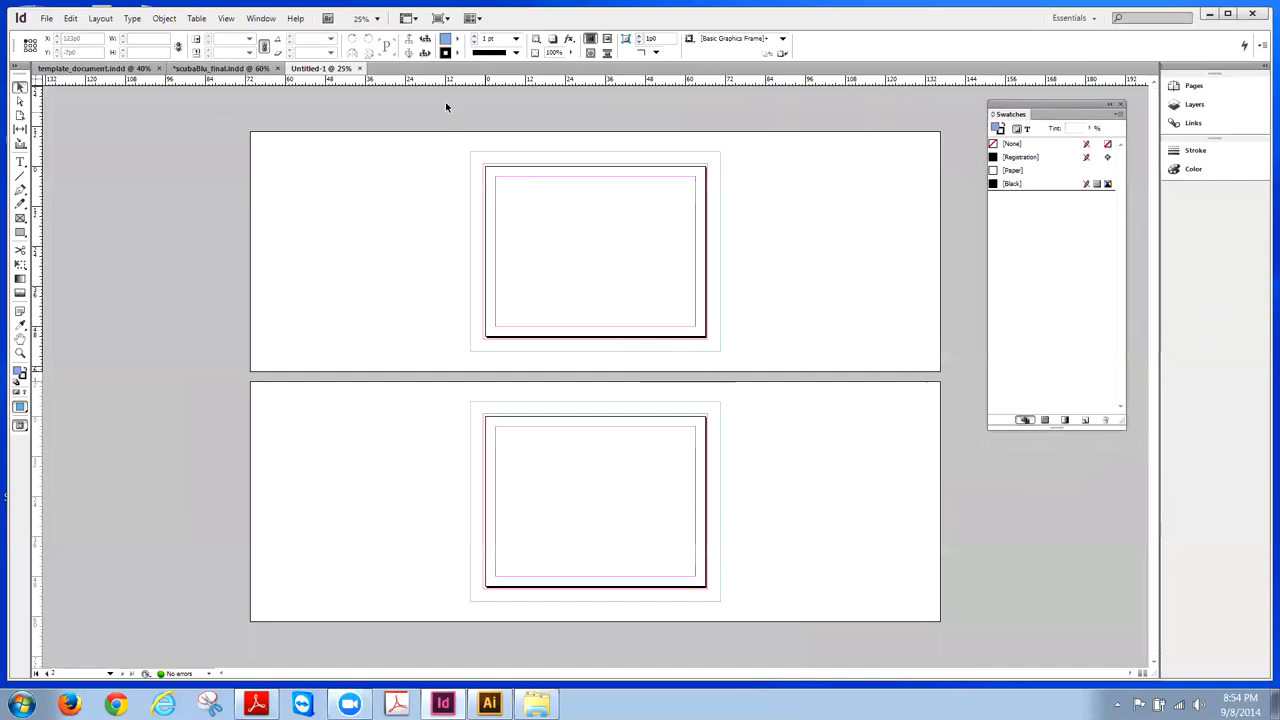
pyautogui.click(88, 70)
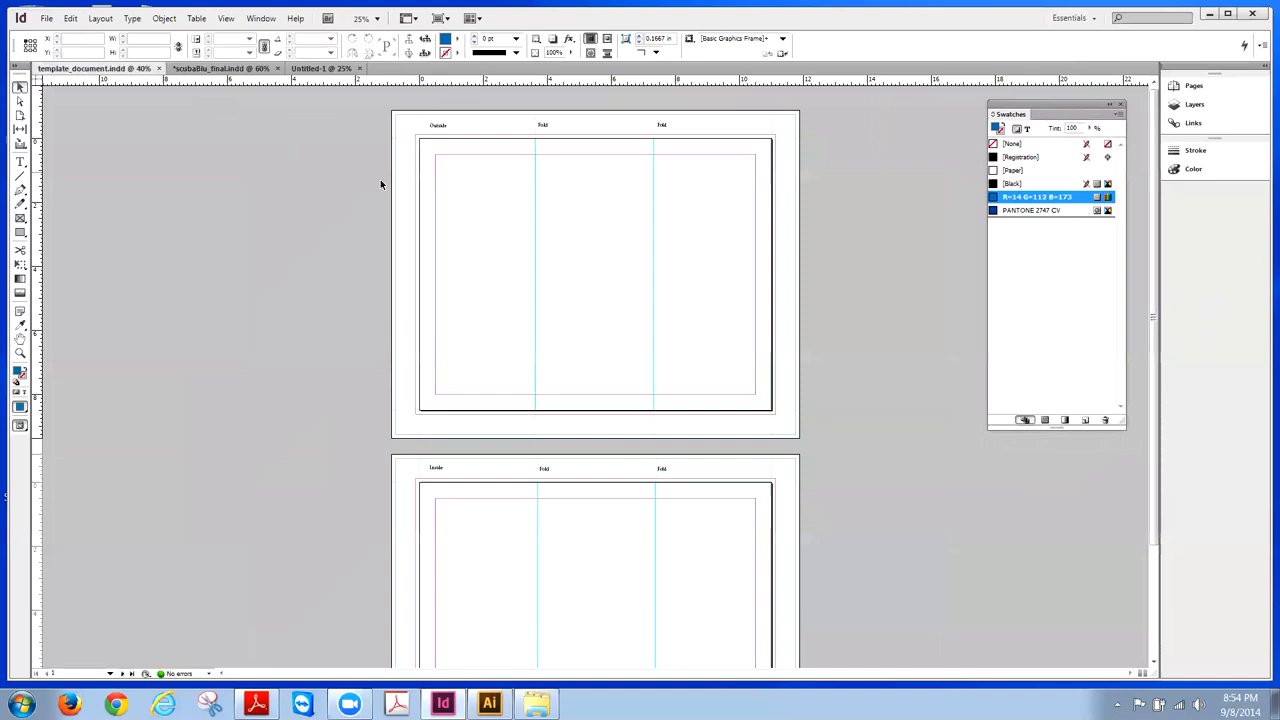
# - Compare scubaBlu_final.indd with template_document.indd, ending back on the blank Untitled-1 document
pyautogui.click(190, 69)
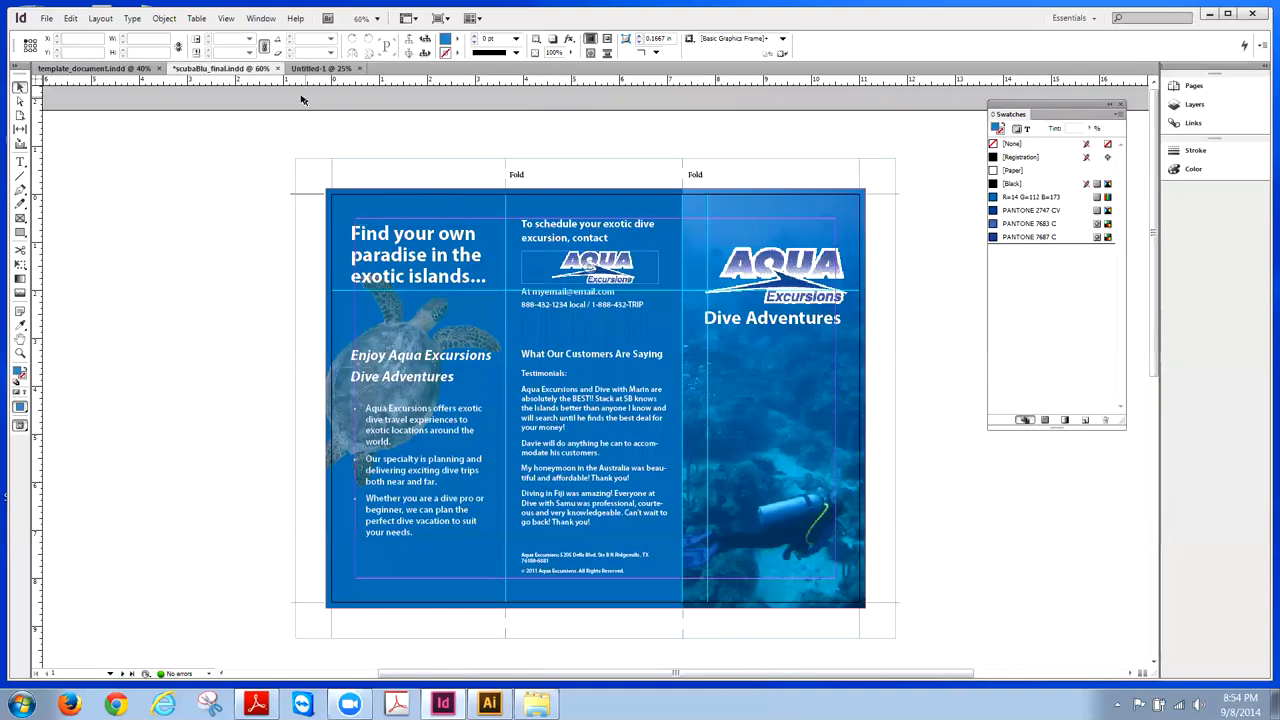
pyautogui.click(318, 68)
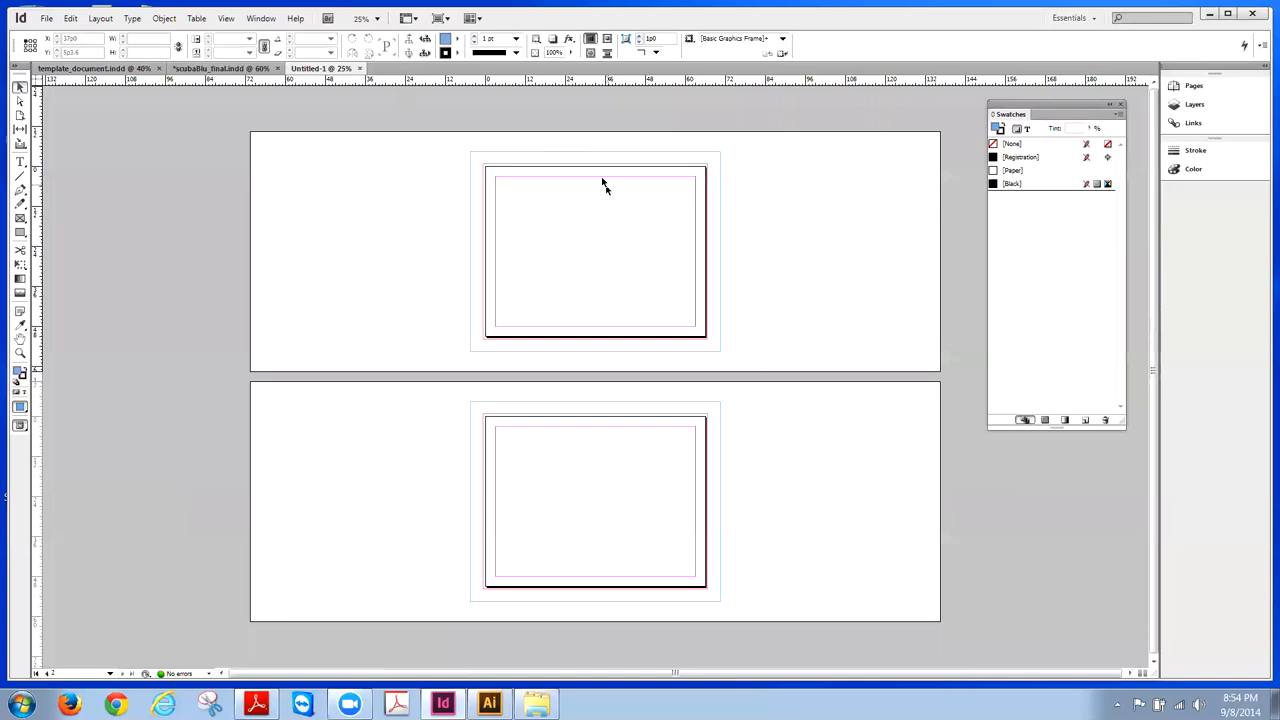
pyautogui.click(88, 72)
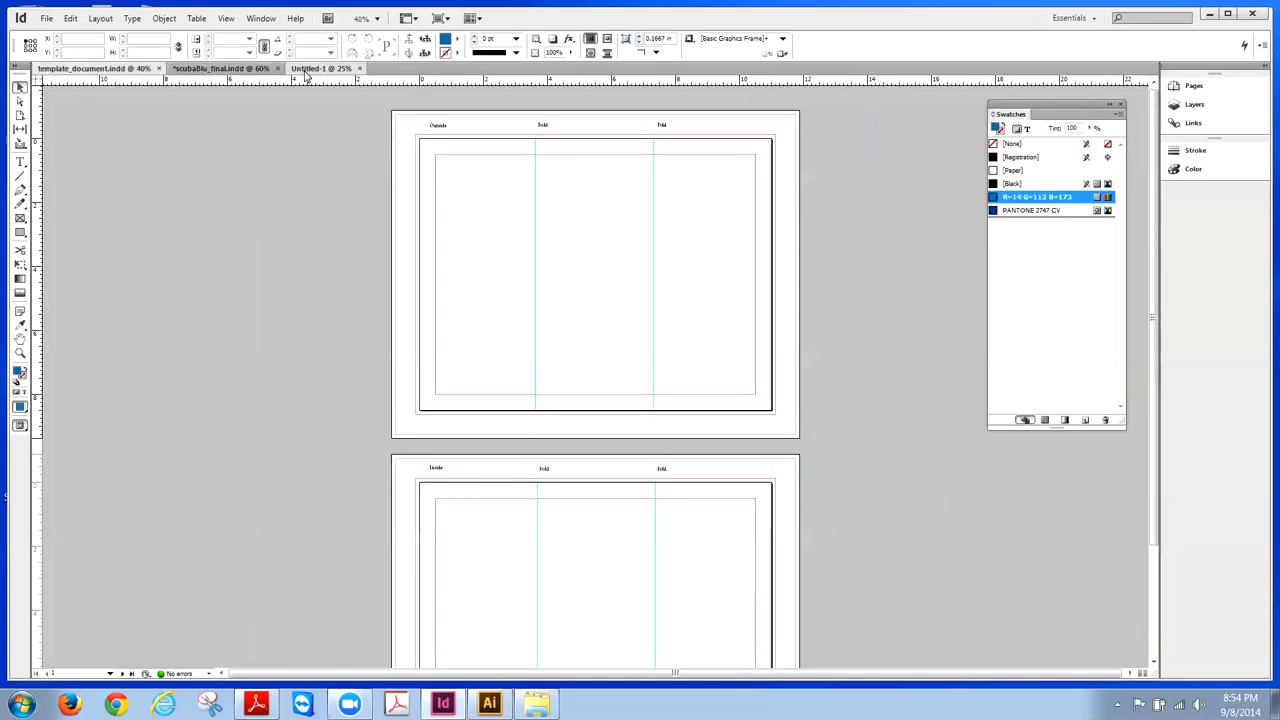
pyautogui.click(307, 70)
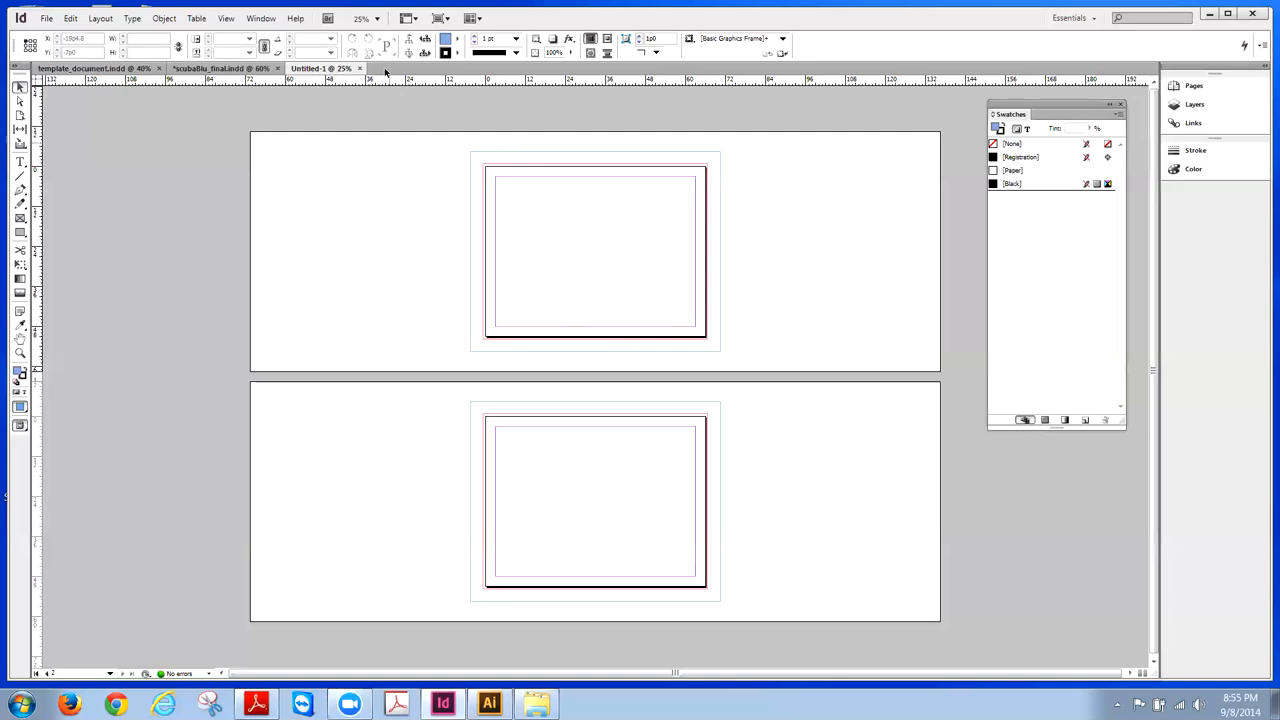
# - Bring the template_document.indd tri-fold template to the front
pyautogui.click(72, 68)
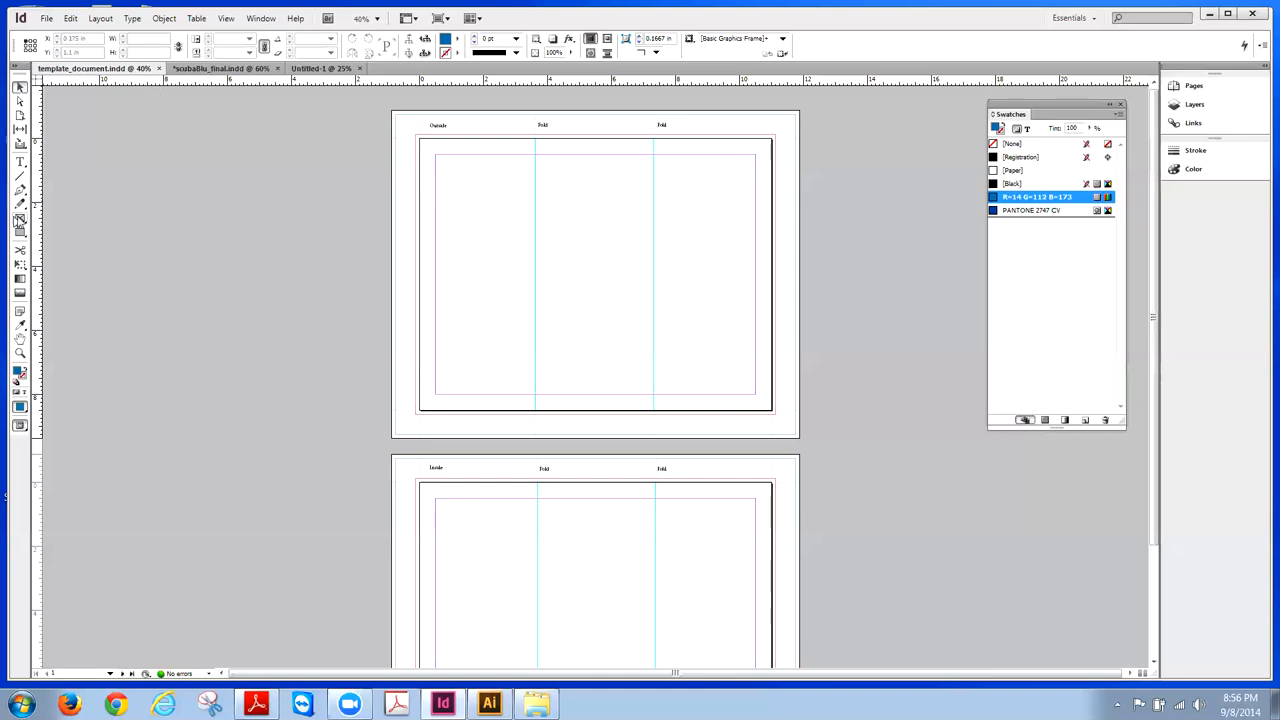
# - Draw a black-filled frame across the top of the right panel, then restore R=14 G=112 B=173 as default fill
pyautogui.moveTo(19, 220); pyautogui.dragTo(55, 217)
pyautogui.moveTo(652, 163); pyautogui.dragTo(772, 184)
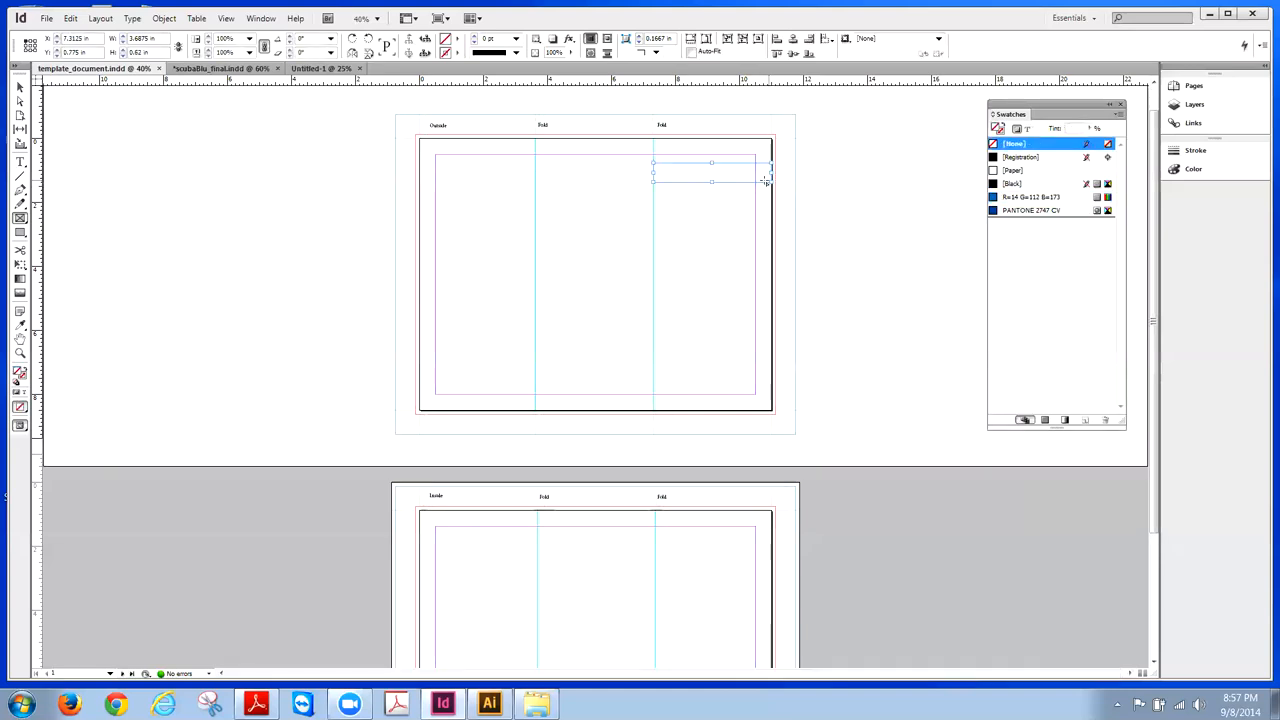
pyautogui.click(997, 186)
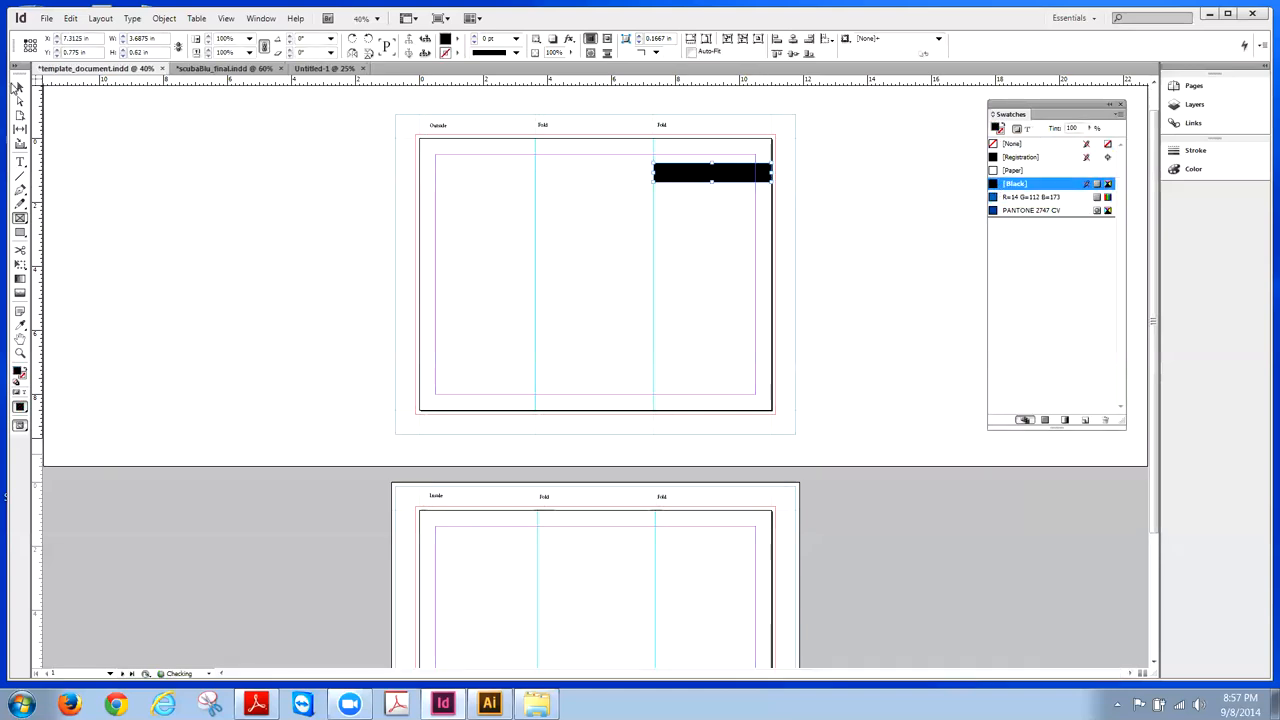
pyautogui.press('v')
pyautogui.click(918, 195)
pyautogui.click(1035, 197)
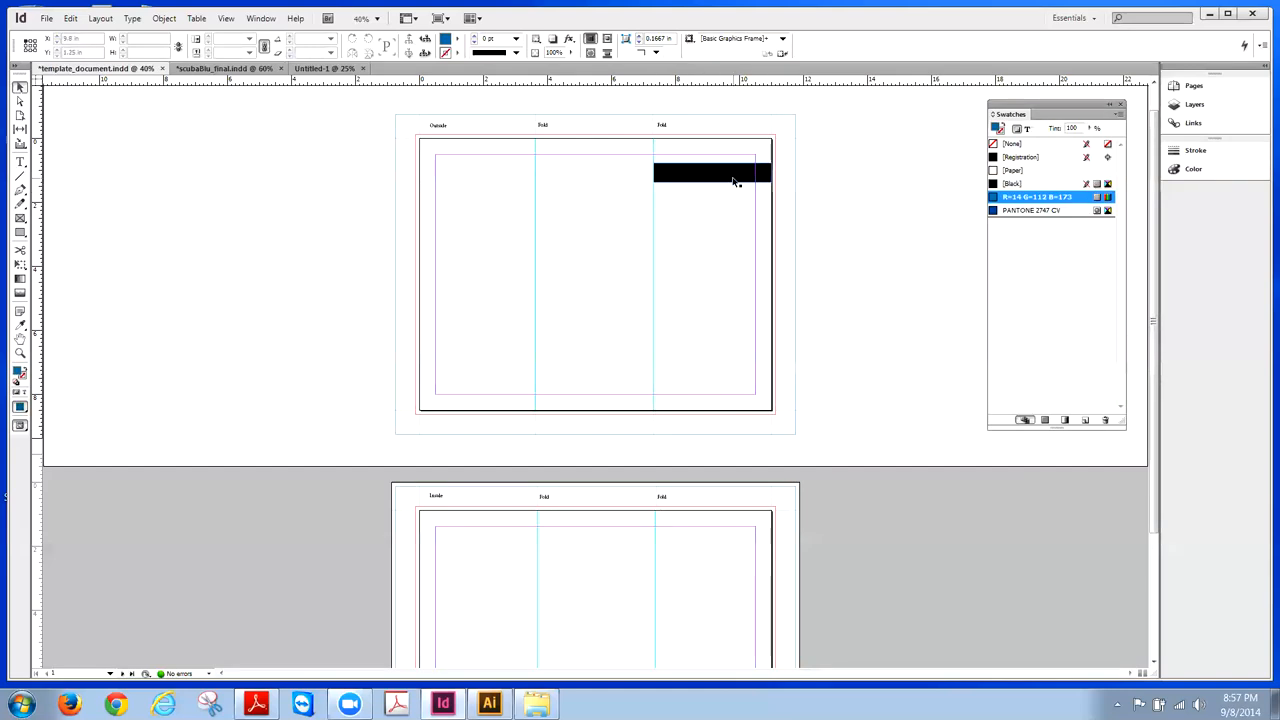
# - Move the black bar left until it reaches the page's left edge
pyautogui.moveTo(735, 182); pyautogui.dragTo(618, 182)
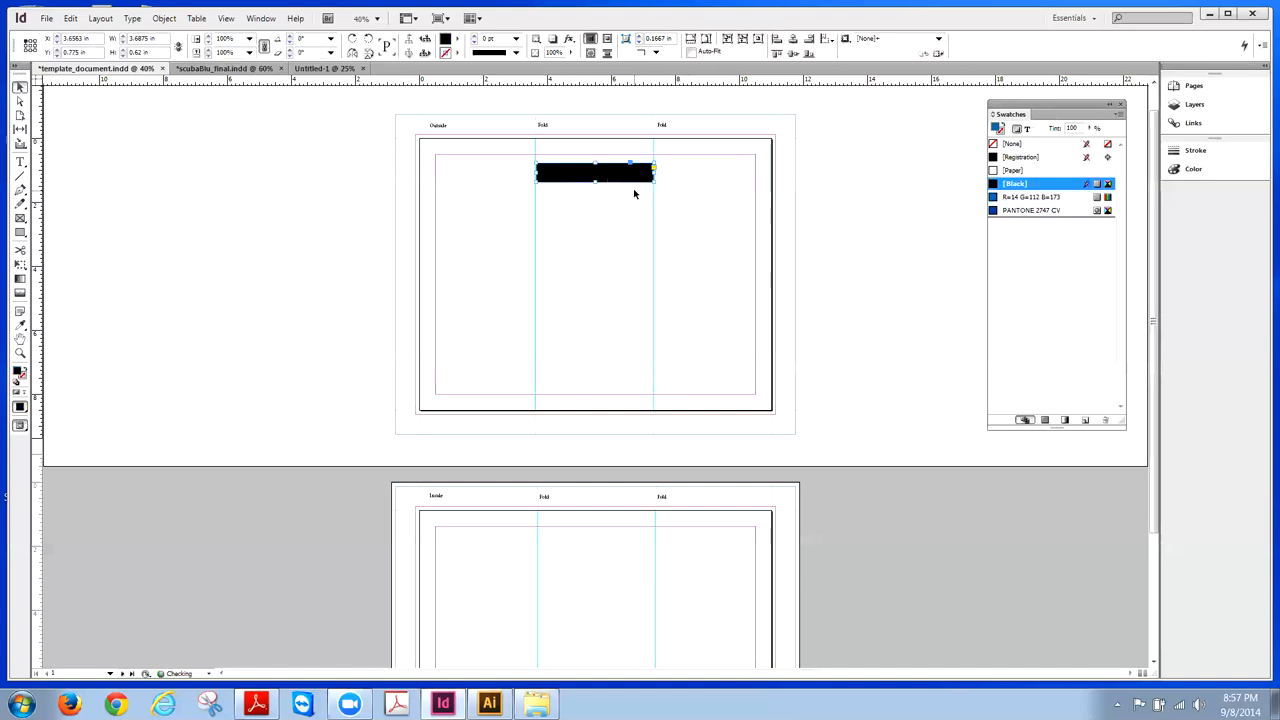
pyautogui.click(392, 167)
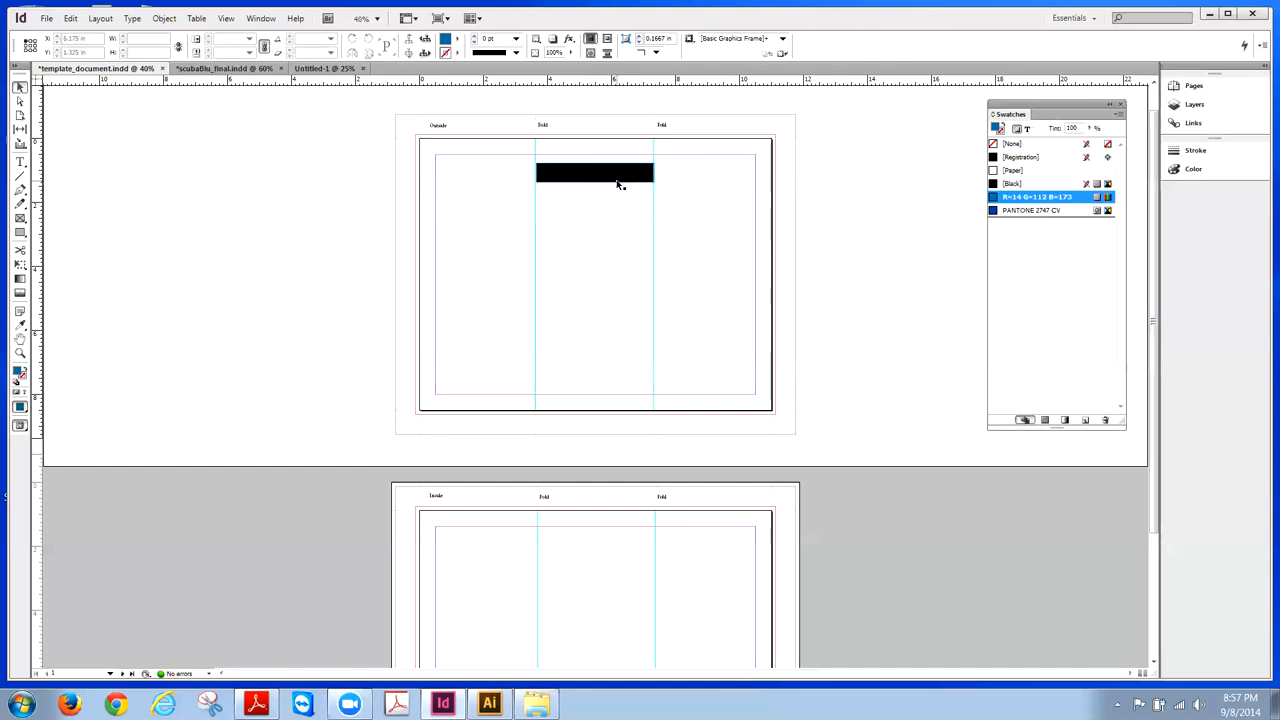
pyautogui.click(618, 183)
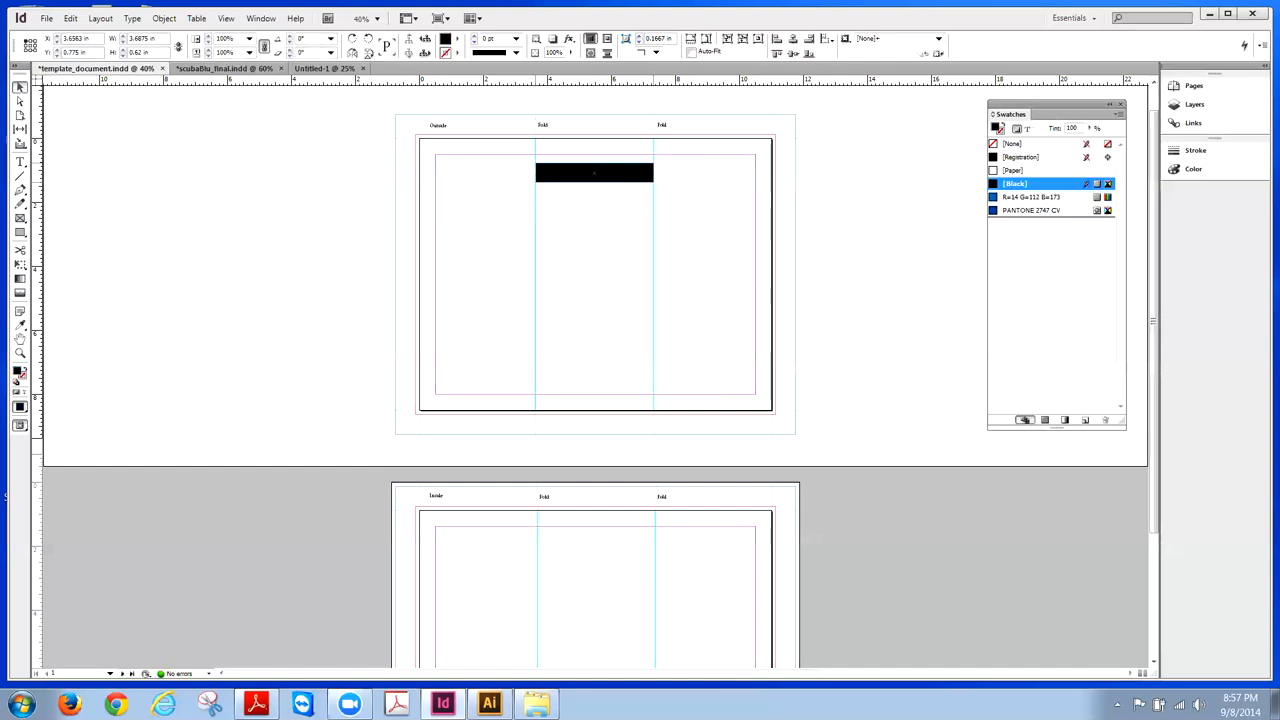
pyautogui.moveTo(594, 173); pyautogui.dragTo(476, 173)
# - Nudge the black bar flush to the left page edge, verify it zoomed in, then fit the page and reselect it
pyautogui.click(348, 178)
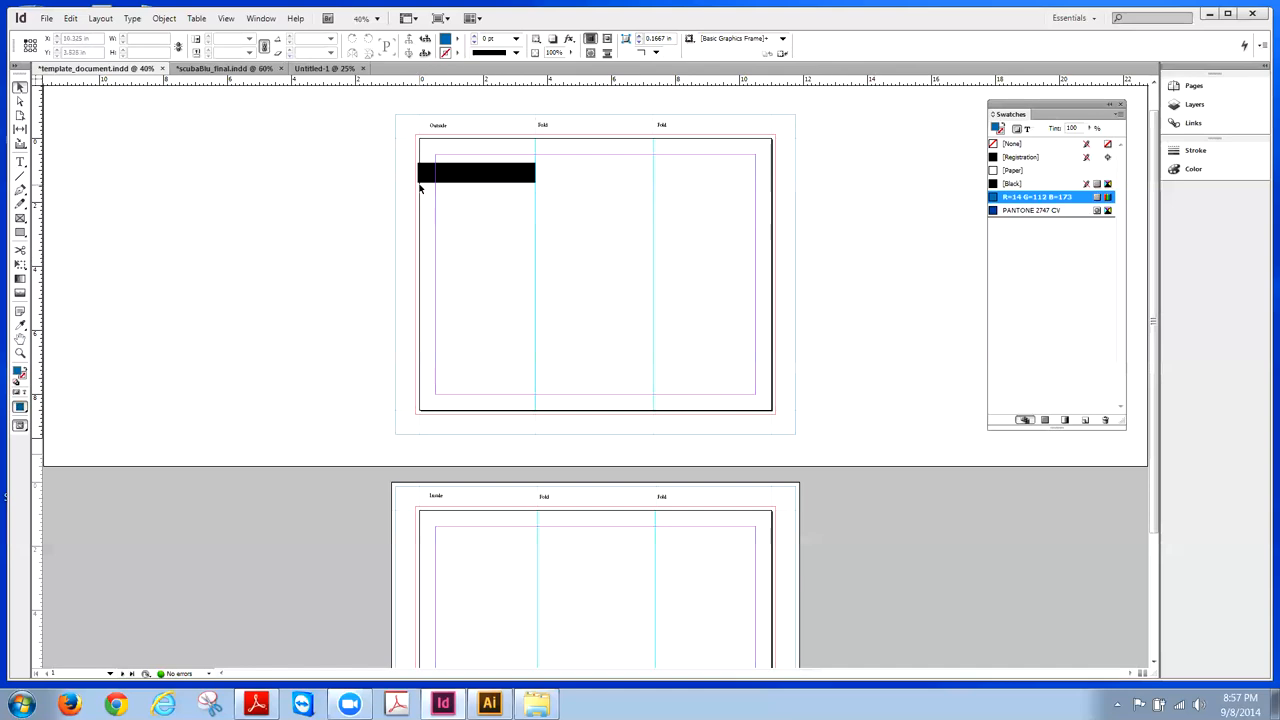
pyautogui.click(20, 352)
pyautogui.moveTo(369, 152); pyautogui.dragTo(445, 178)
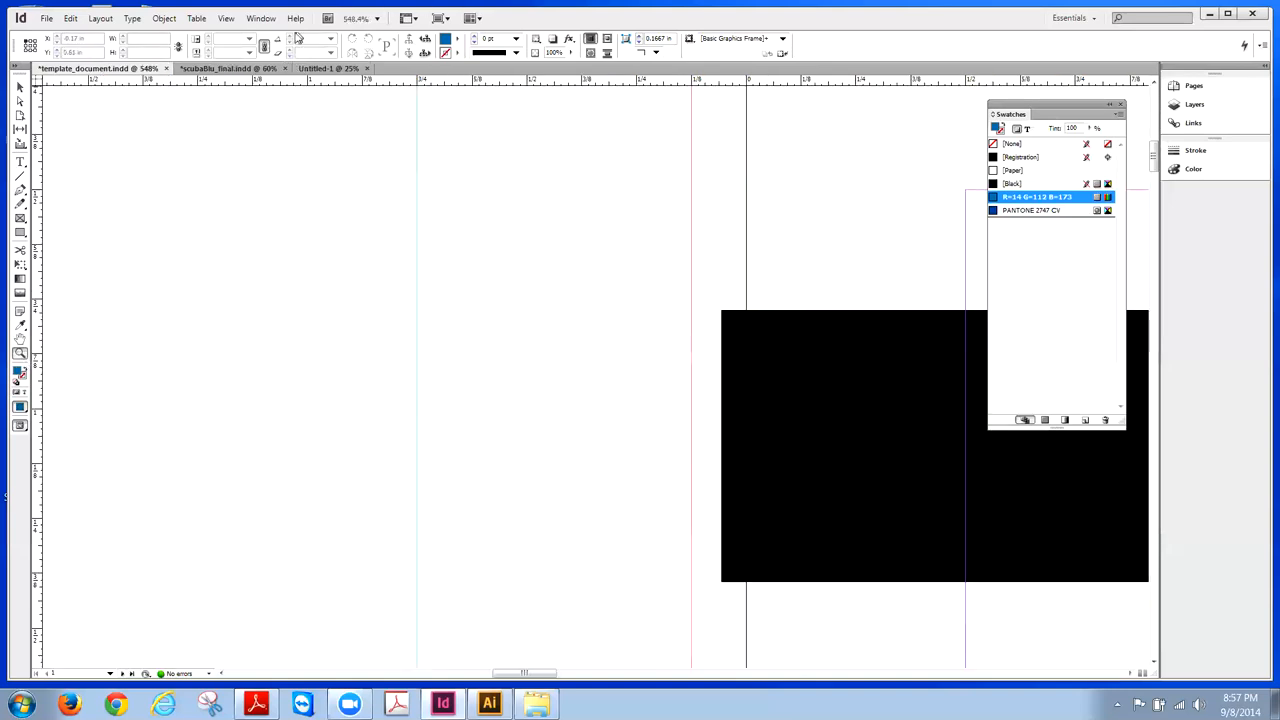
pyautogui.click(228, 20)
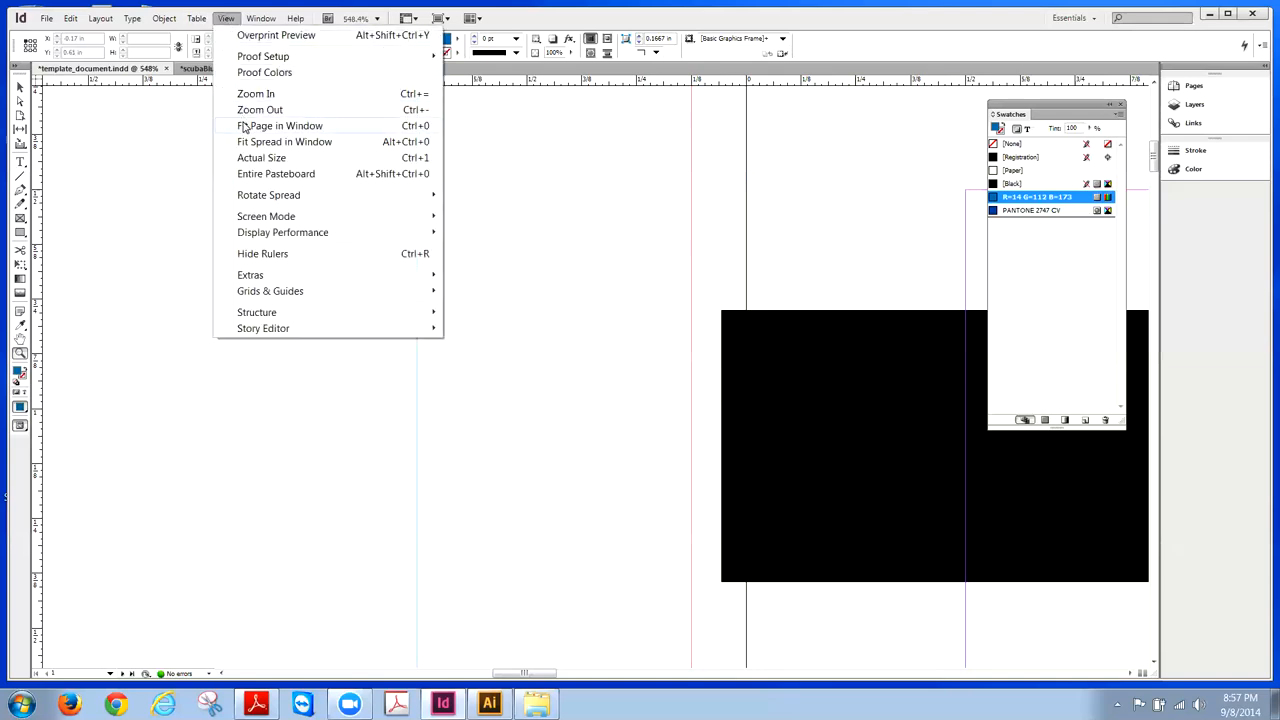
pyautogui.click(243, 126)
pyautogui.click(20, 87)
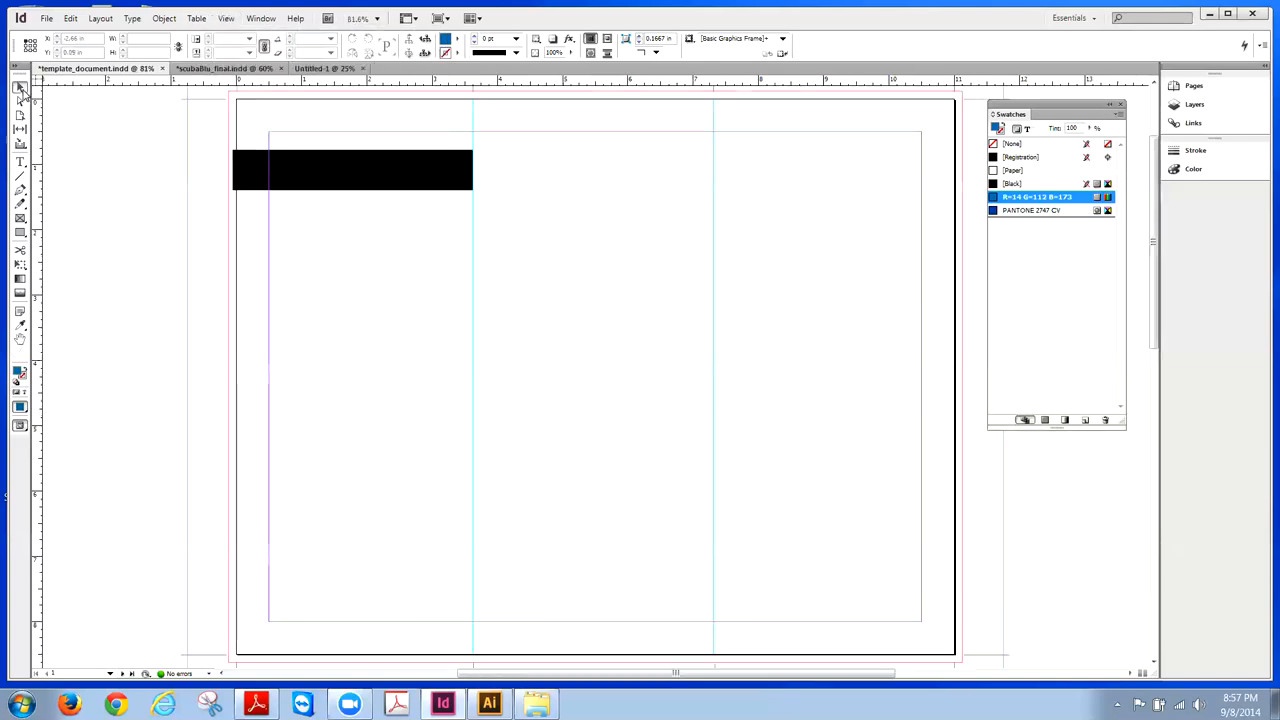
pyautogui.click(401, 173)
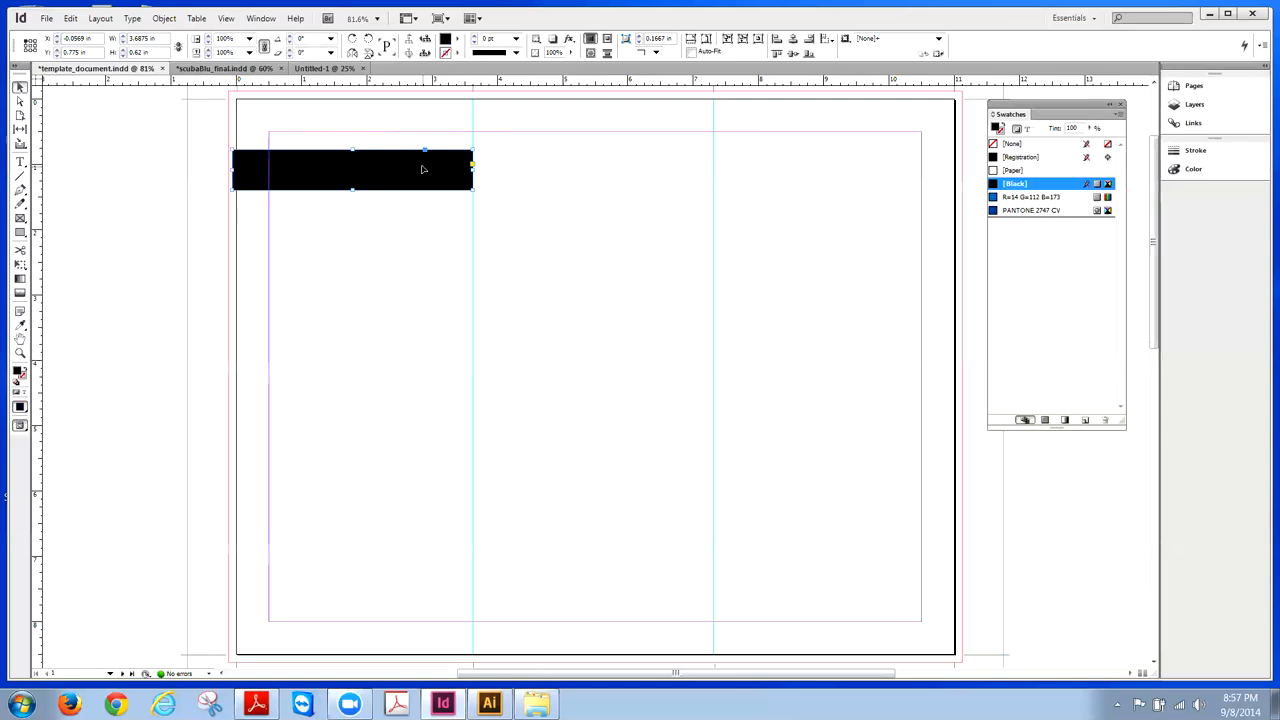
# - Delete the black bar from the template page
pyautogui.press('Delete')
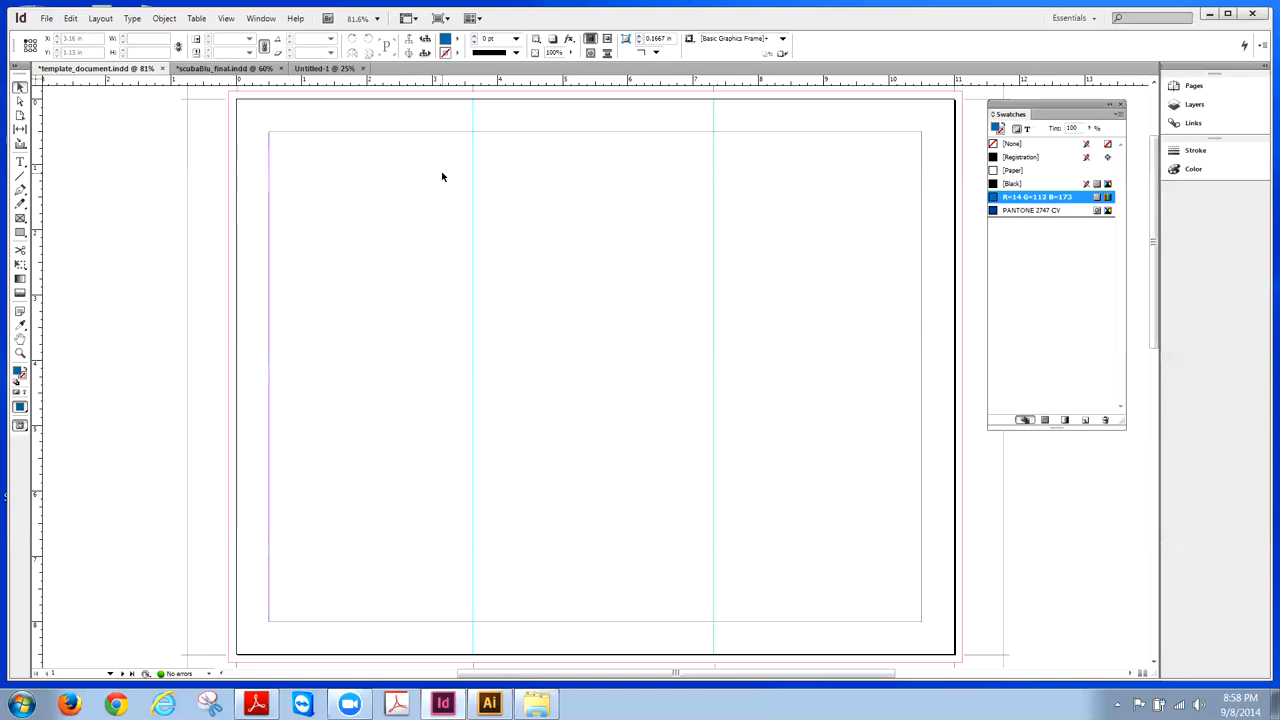
# - Close Untitled-1 and display the finished scubaBlu_final.indd brochure for reference
pyautogui.click(335, 69)
pyautogui.click(362, 68)
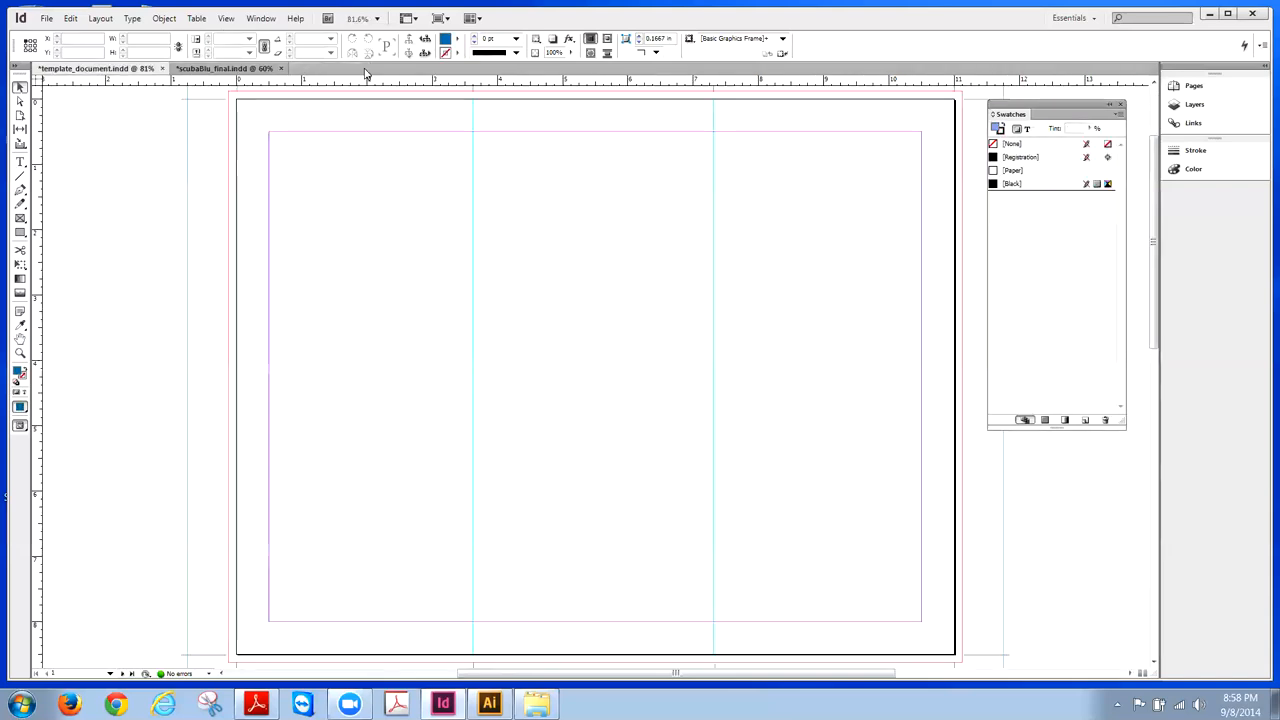
pyautogui.click(222, 68)
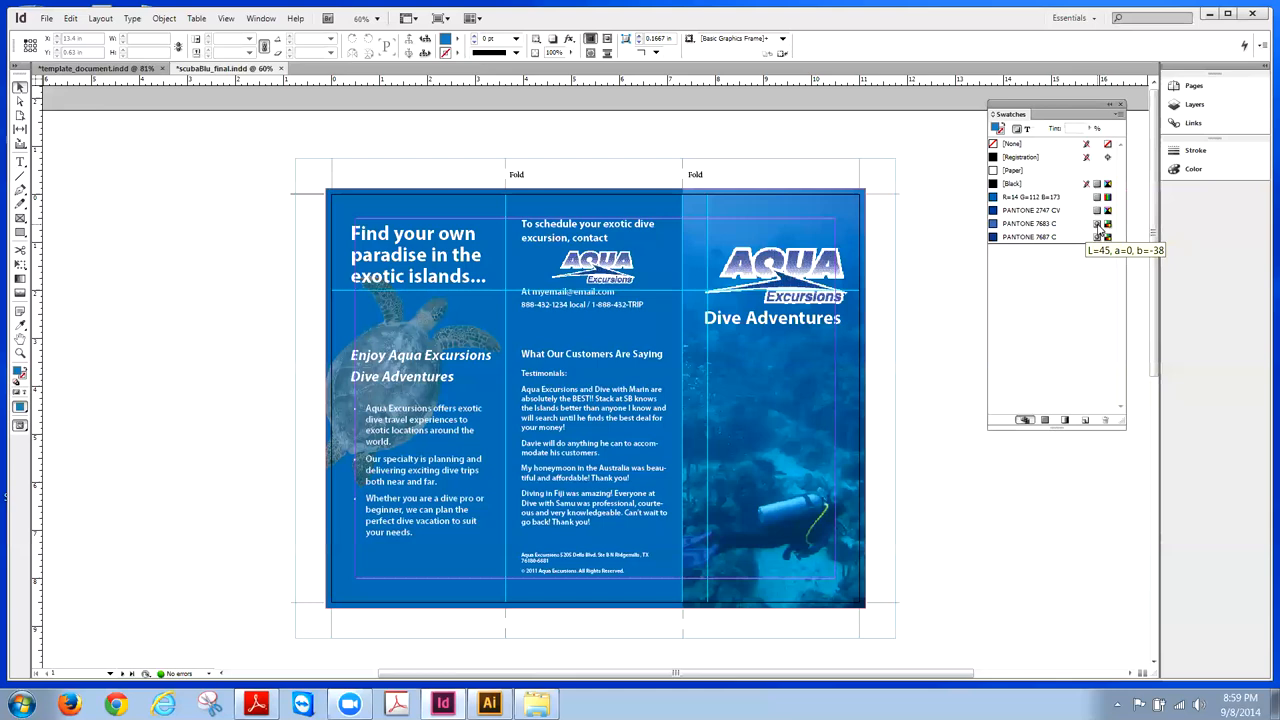
# - Return to template_document.indd, zoom out one step, shift the swatches right, and select the Rectangle Frame Tool
pyautogui.click(93, 69)
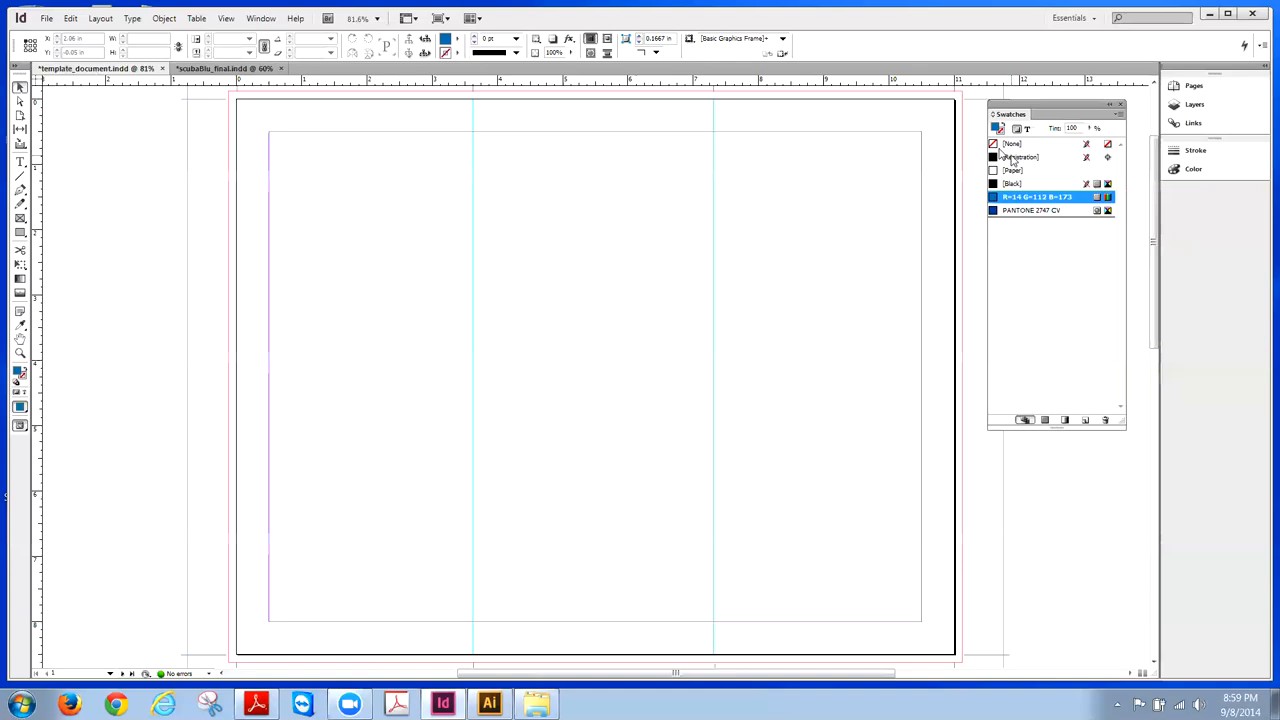
pyautogui.click(226, 19)
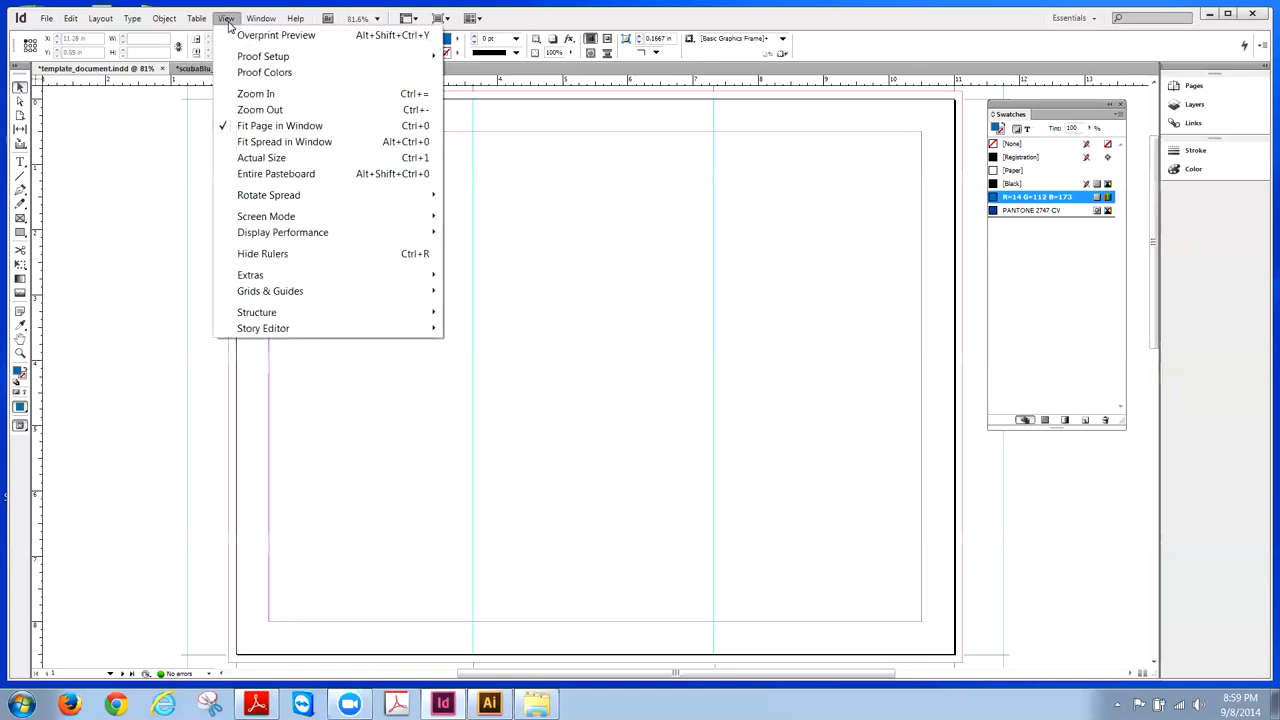
pyautogui.click(248, 110)
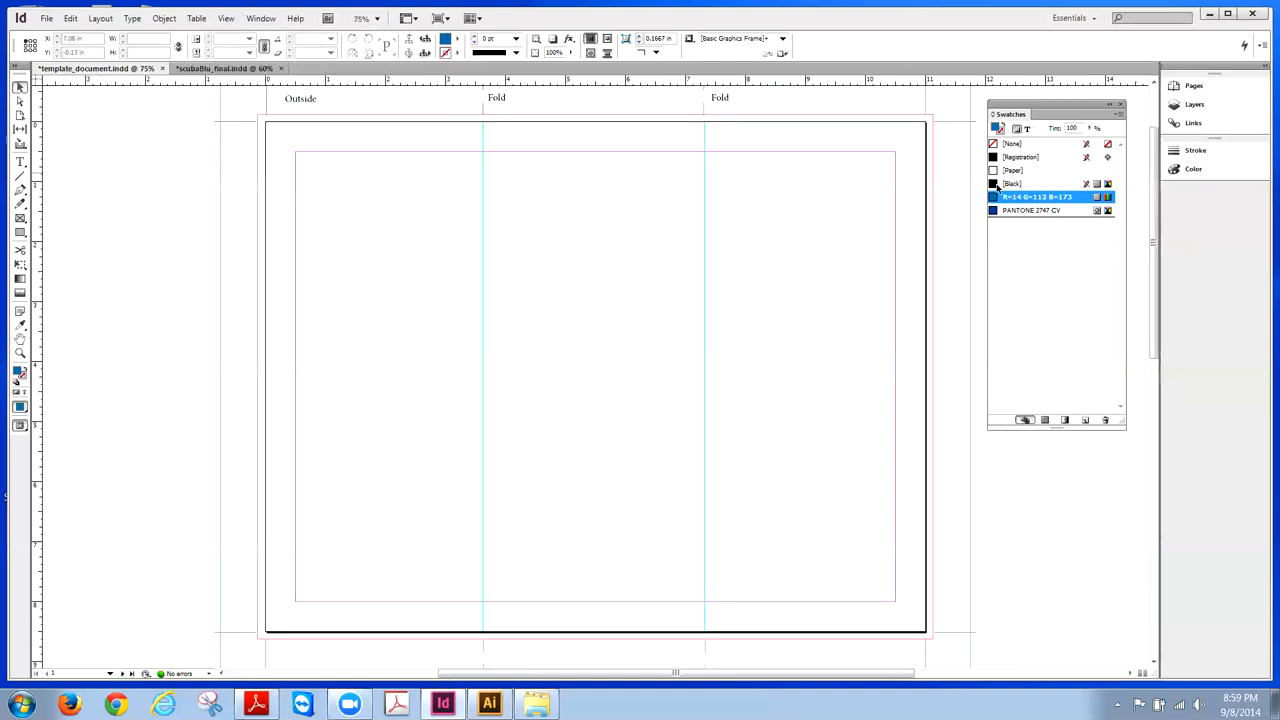
pyautogui.moveTo(1064, 110); pyautogui.dragTo(1086, 110)
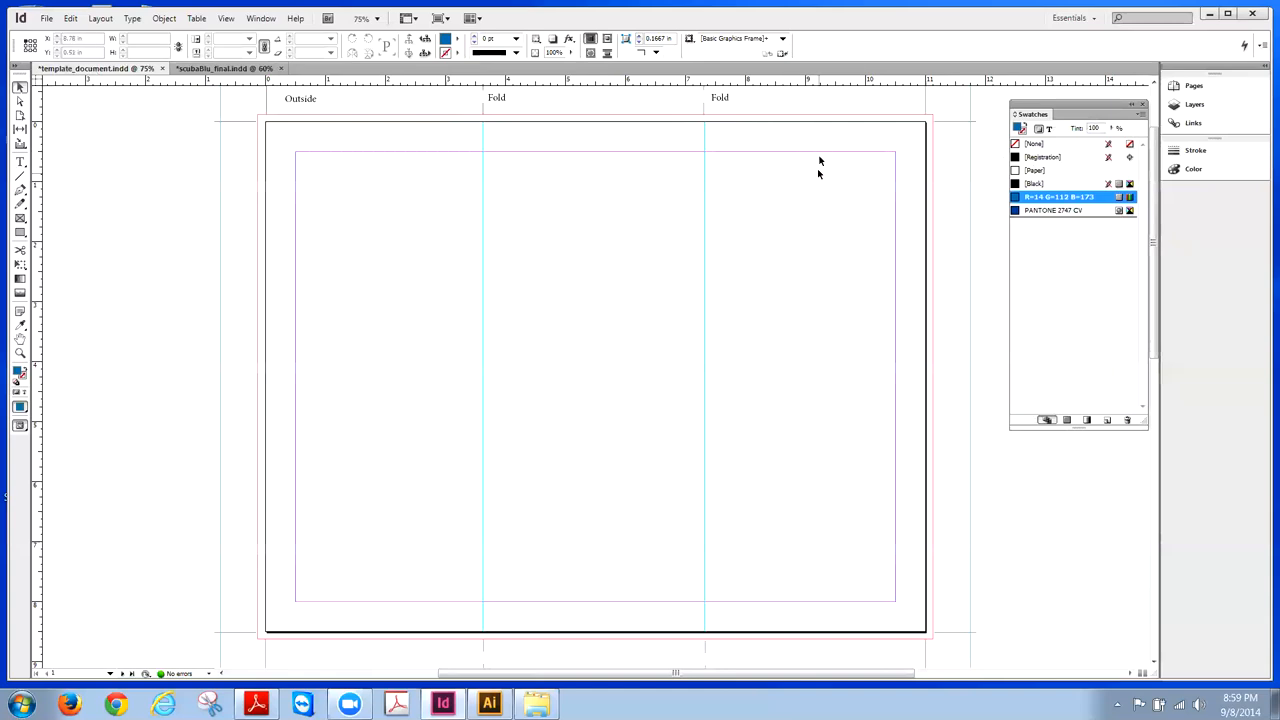
pyautogui.click(24, 219)
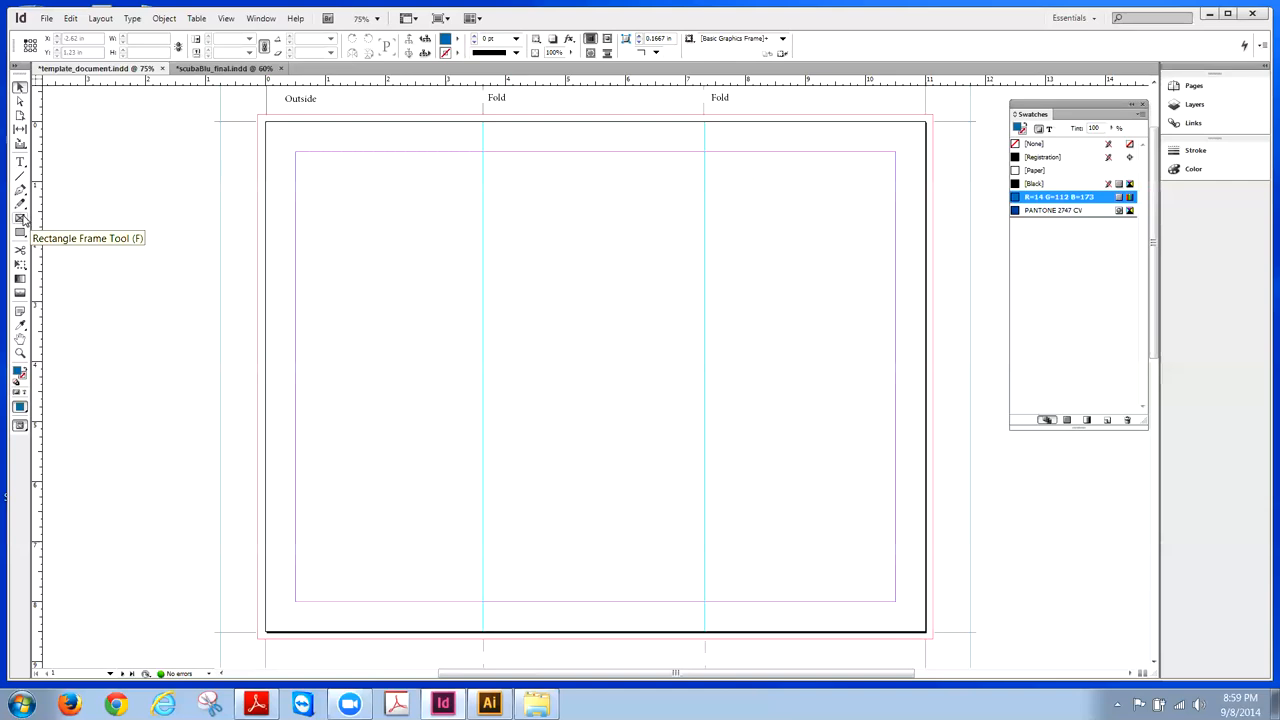
pyautogui.click(21, 218)
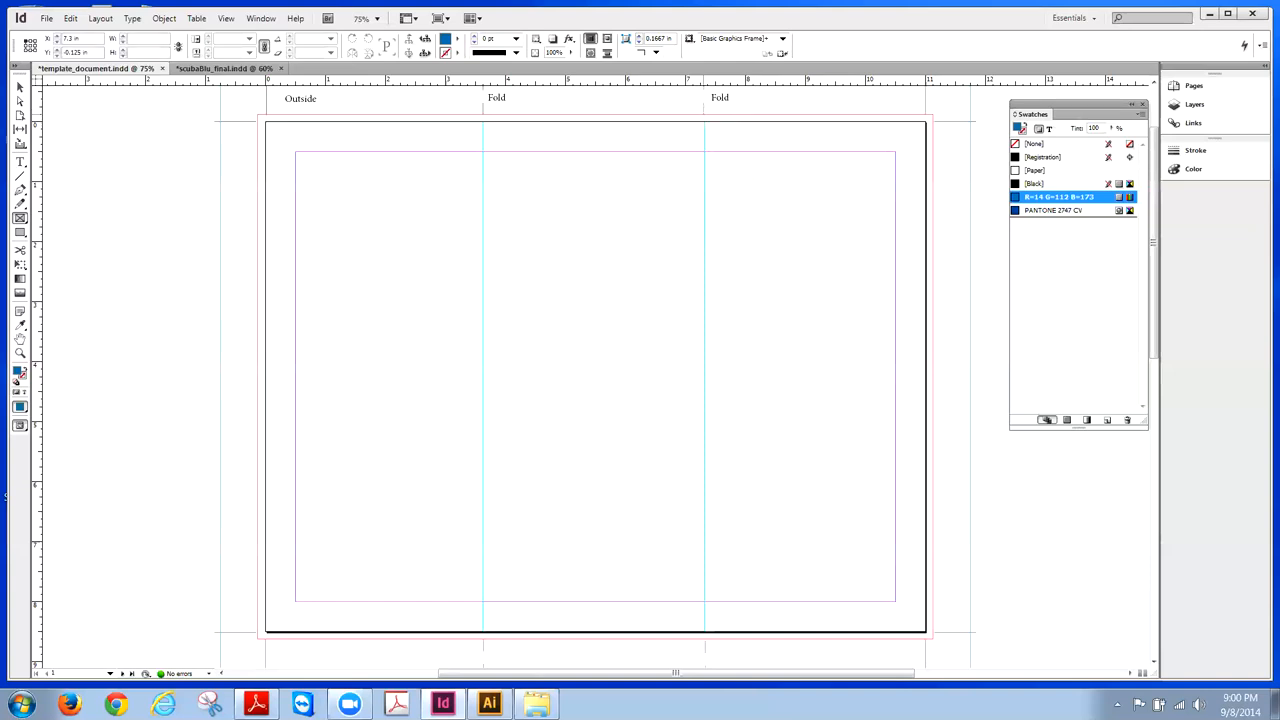
# - Draw an empty 3.825 × 8.75 in frame over the right panel, from the second fold to the bleed
pyautogui.moveTo(705, 114)
pyautogui.mouseDown()
pyautogui.moveTo(756, 206)
pyautogui.moveTo(906, 632)
pyautogui.moveTo(933, 638)
pyautogui.mouseUp()
pyautogui.click(20, 87)
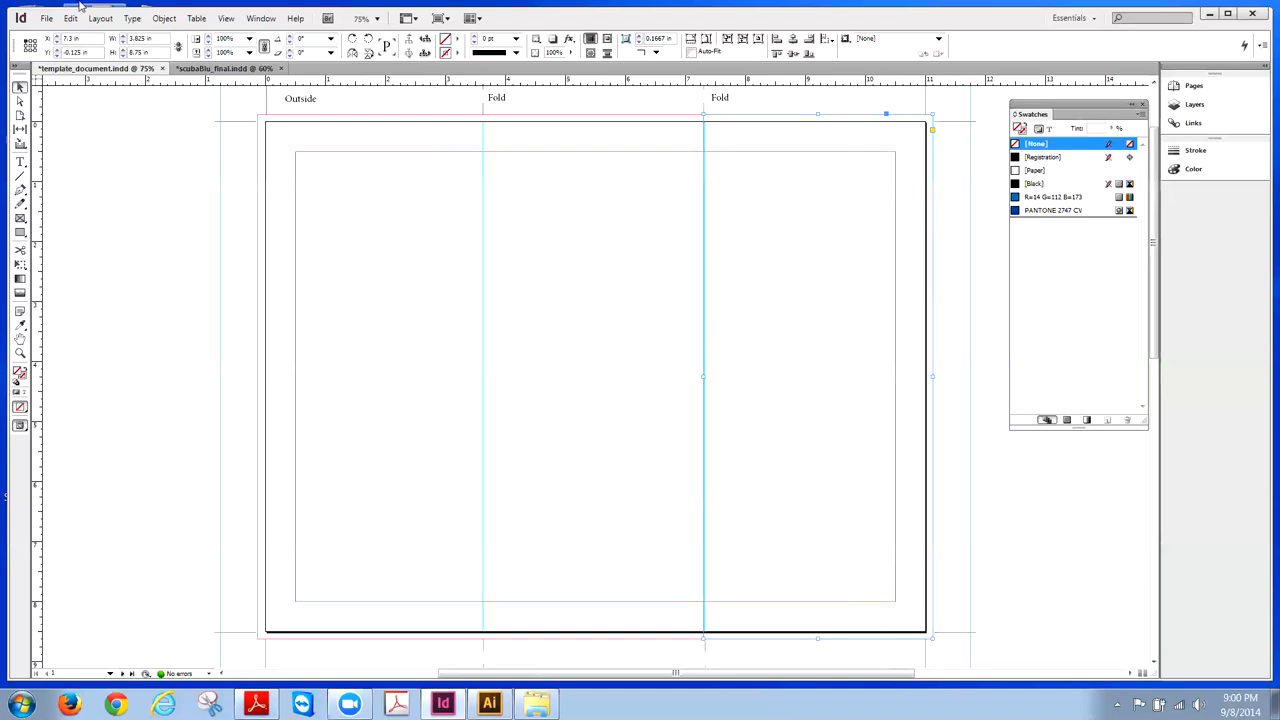
pyautogui.click(47, 19)
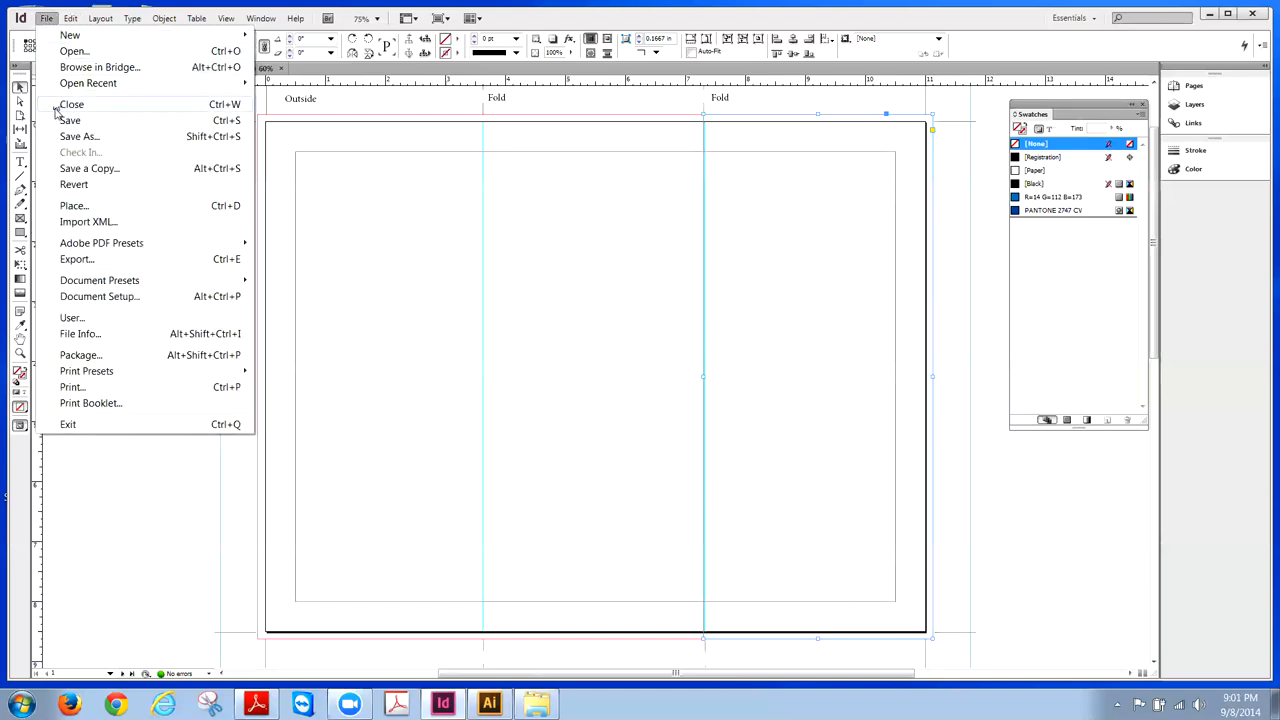
# - In the Place dialog, browse to Week 3 > Scuba Blu Resources > Images to find the diver photo
pyautogui.click(73, 206)
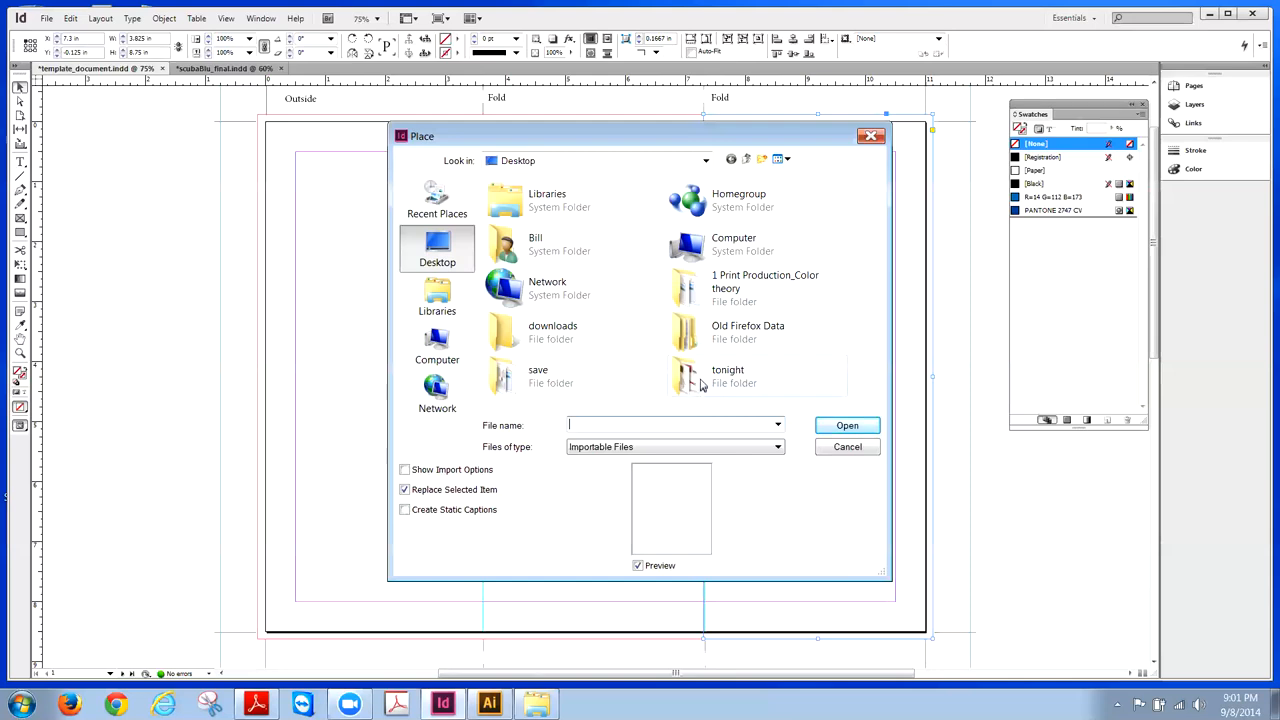
pyautogui.doubleClick(697, 288)
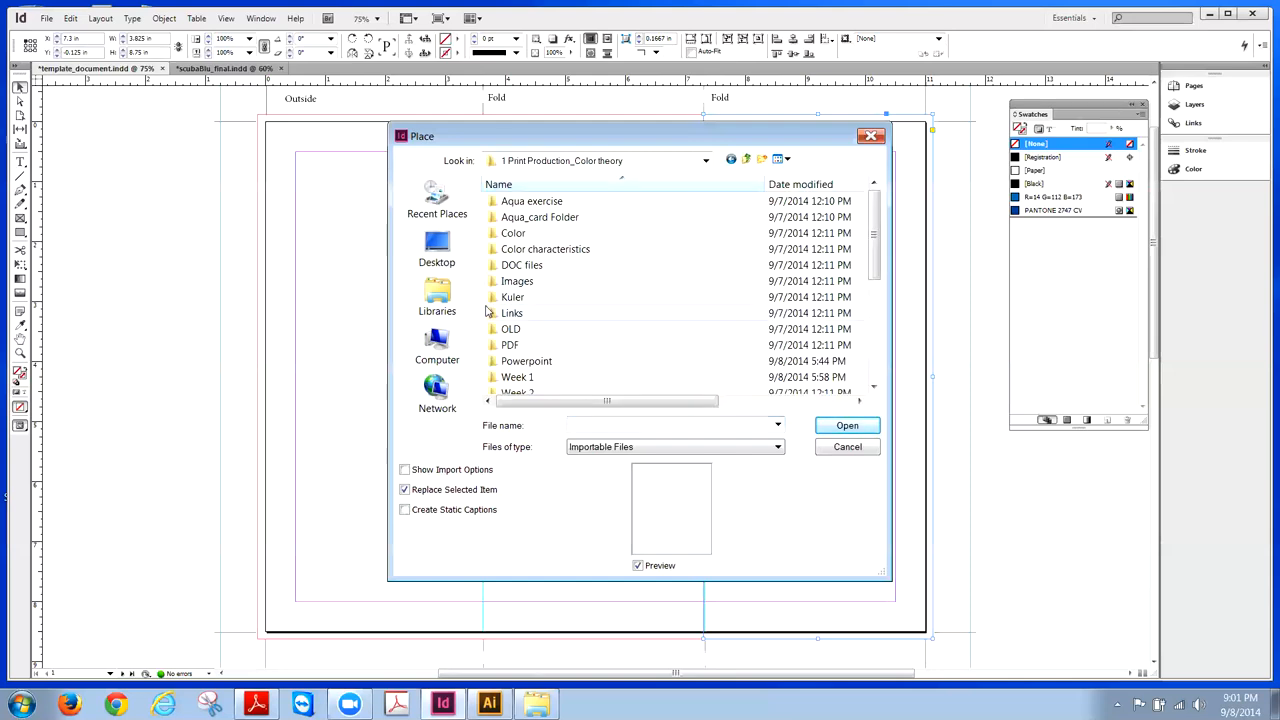
pyautogui.moveTo(880, 258); pyautogui.dragTo(880, 298)
pyautogui.doubleClick(509, 331)
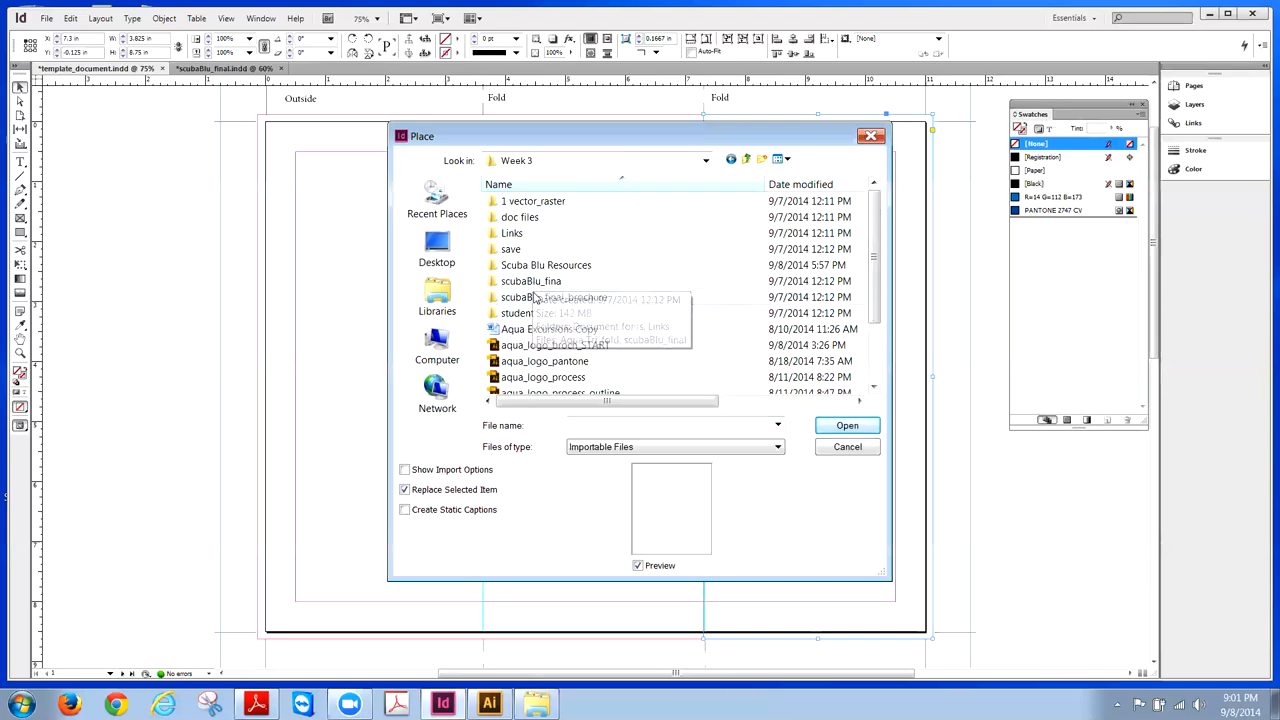
pyautogui.doubleClick(540, 297)
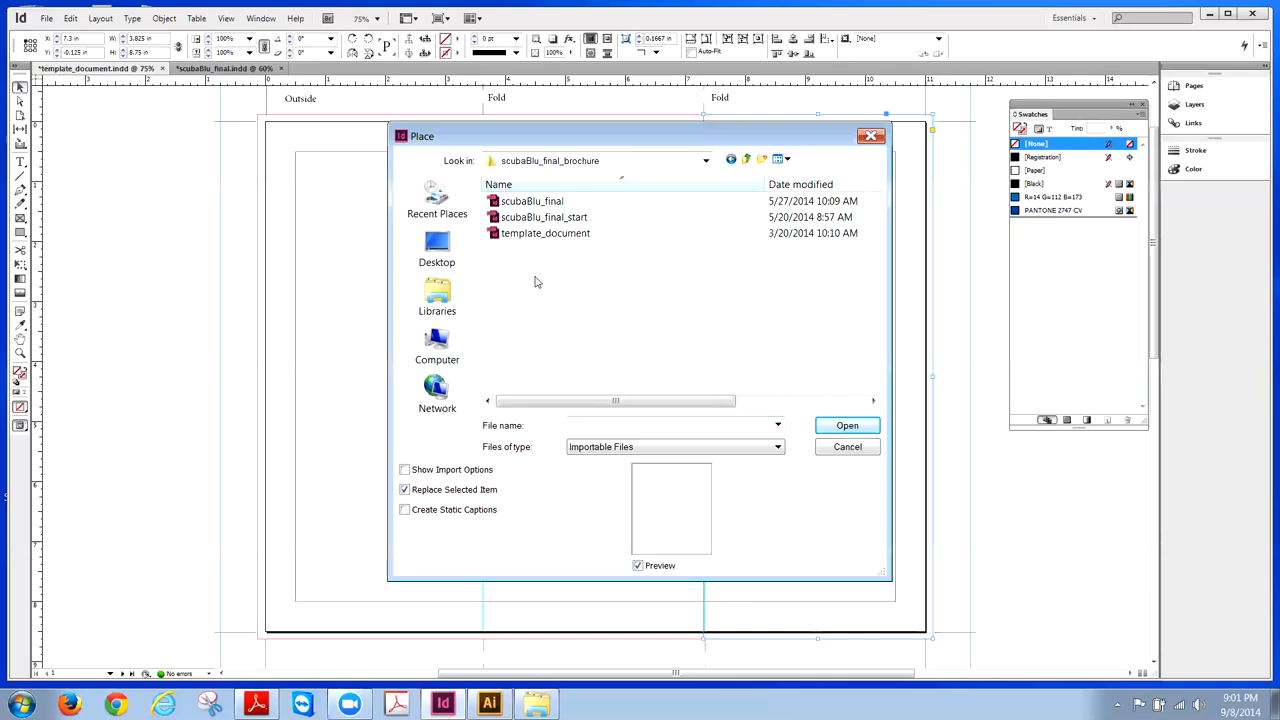
pyautogui.click(748, 161)
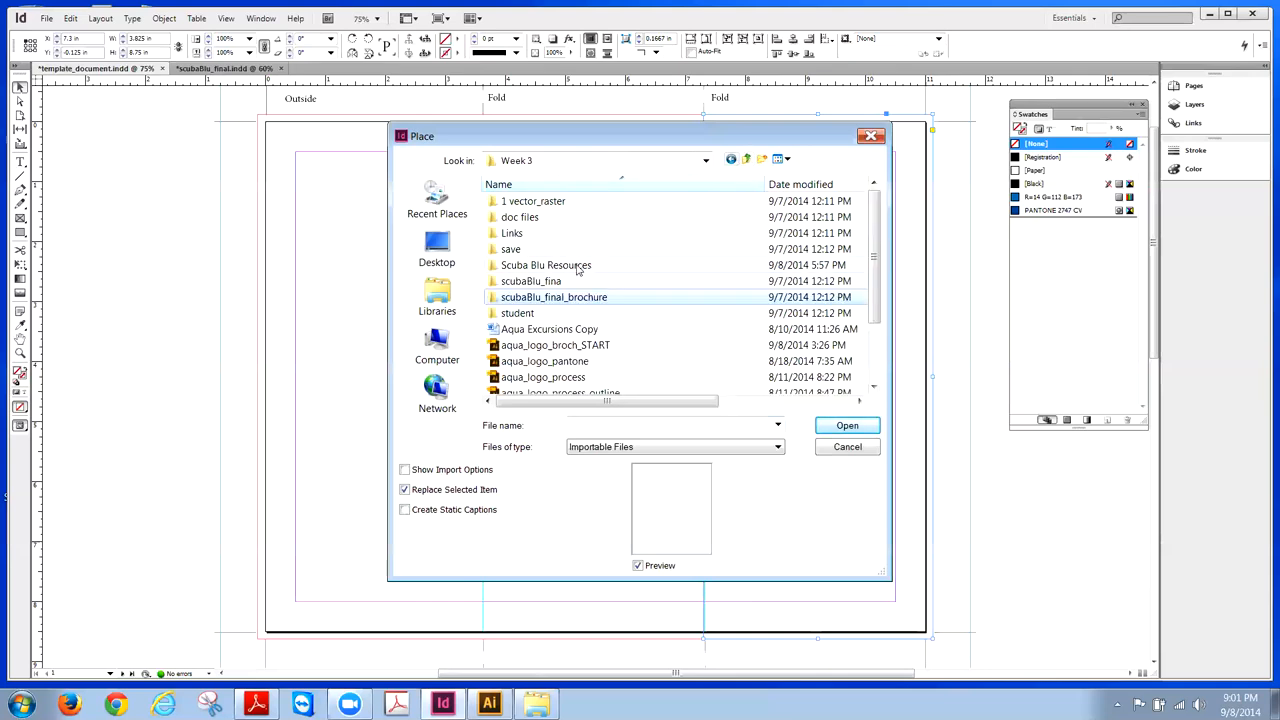
pyautogui.doubleClick(551, 266)
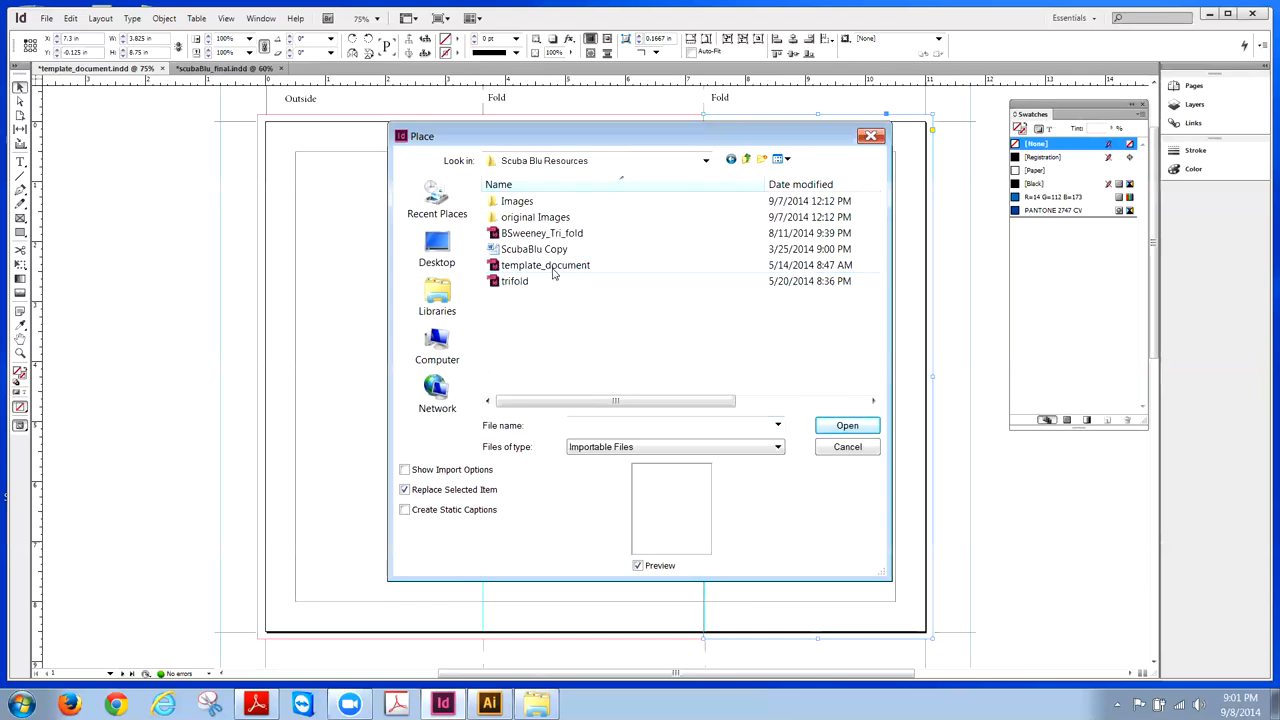
pyautogui.doubleClick(527, 203)
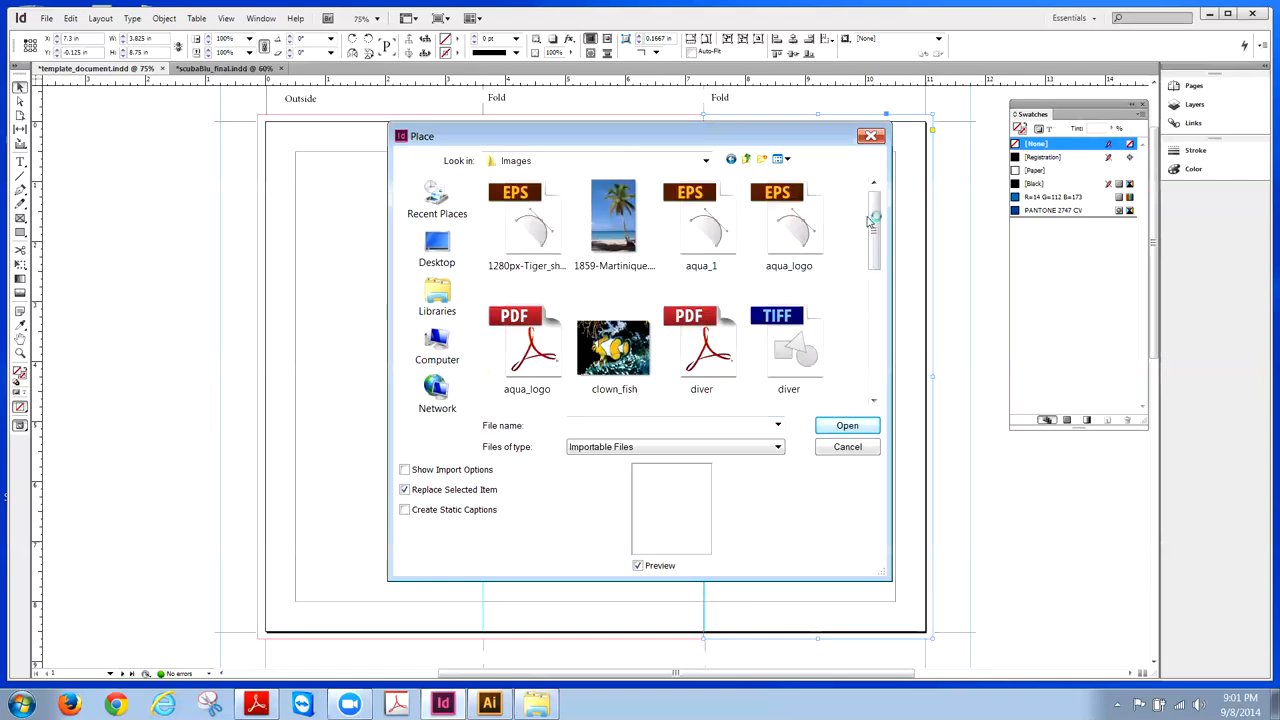
pyautogui.moveTo(875, 218); pyautogui.dragTo(875, 280)
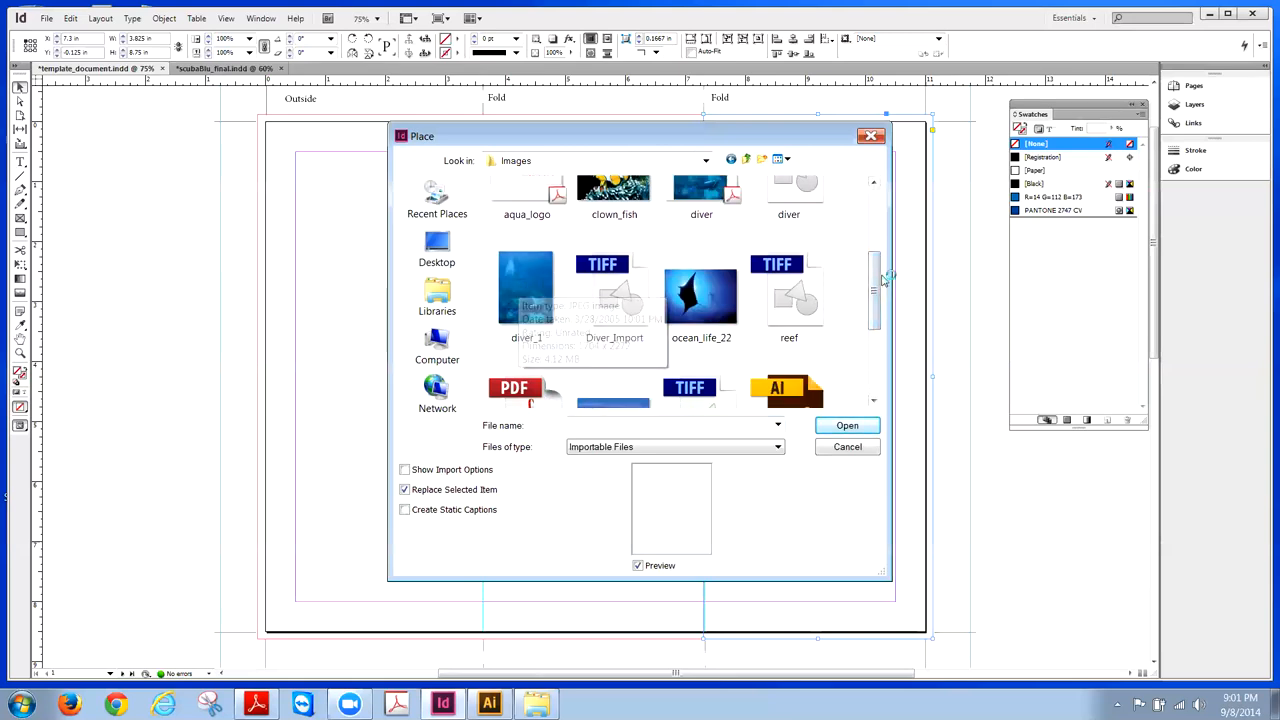
pyautogui.moveTo(874, 277); pyautogui.dragTo(873, 267)
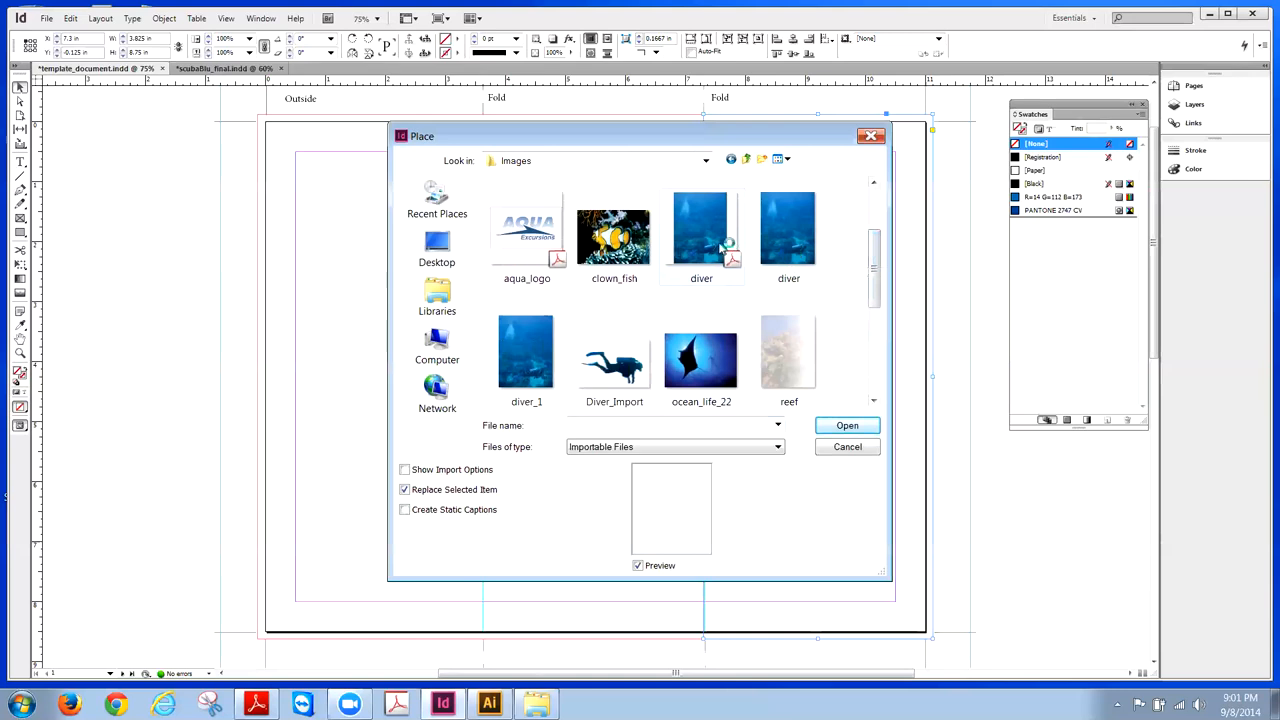
# - Place the diver photo from the Images folder into the right-panel frame
pyautogui.click(791, 245)
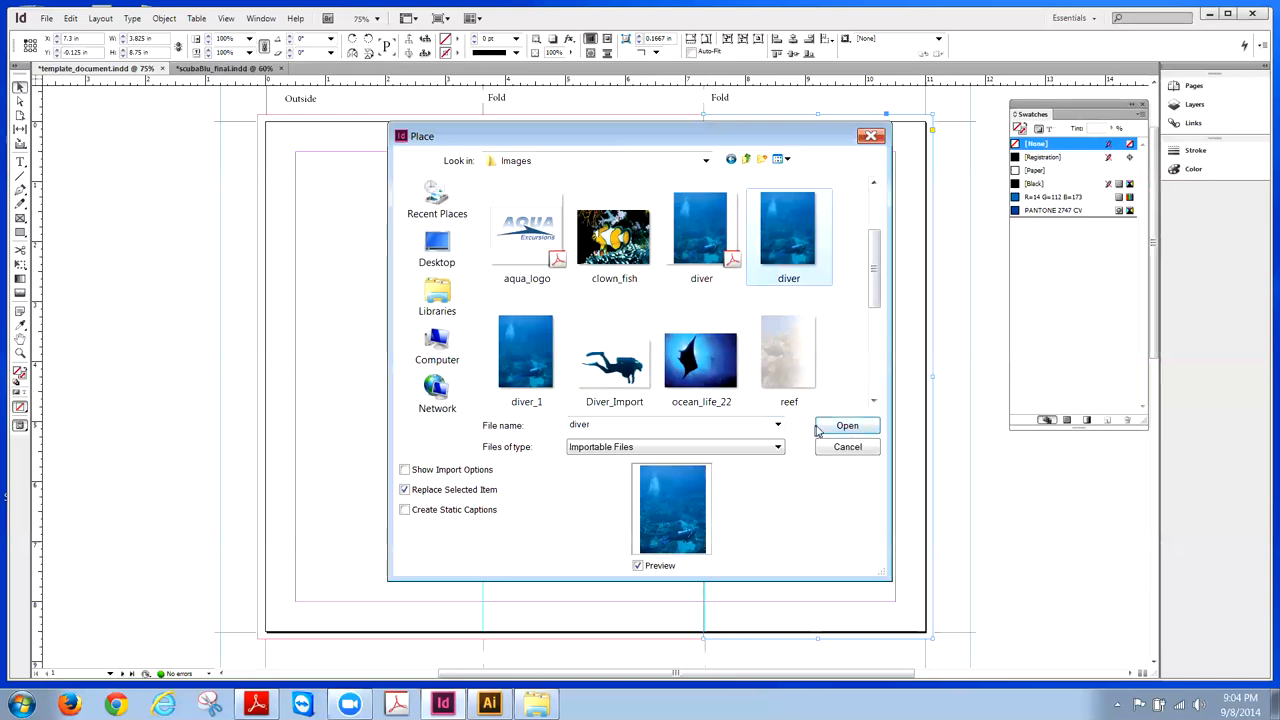
pyautogui.click(826, 430)
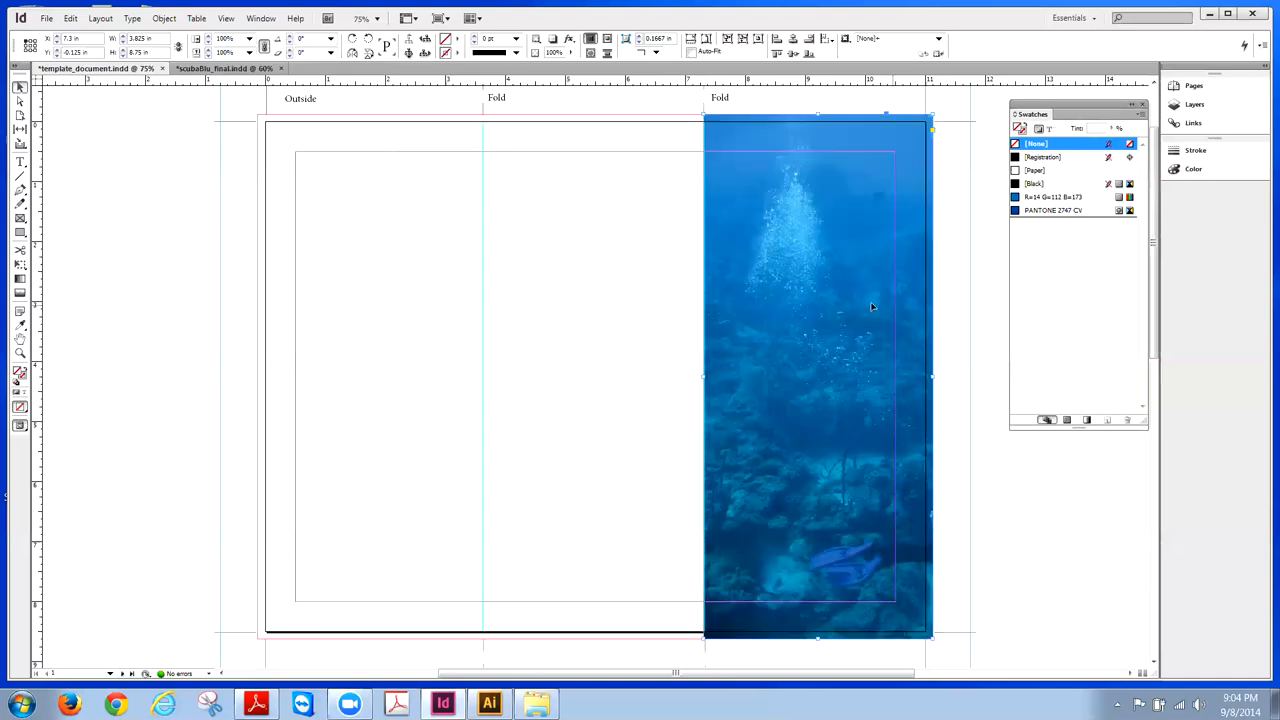
# - Select the diver photo content inside its frame
pyautogui.click(820, 362)
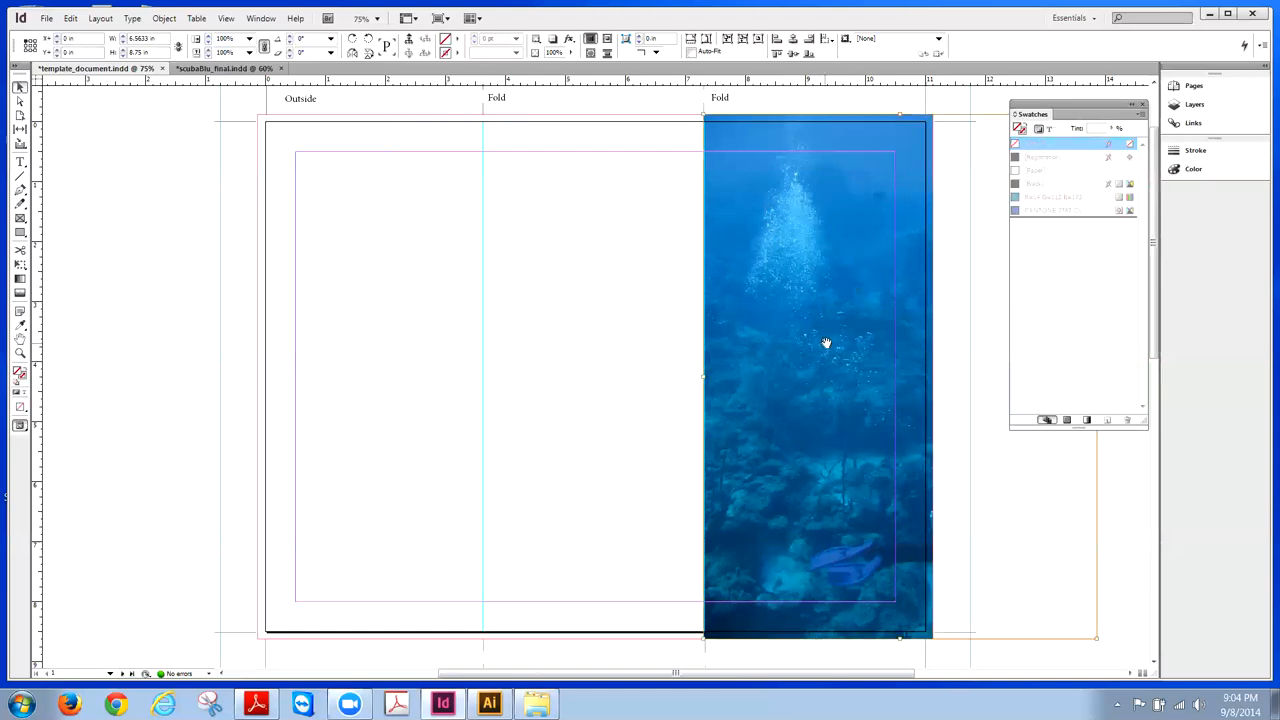
pyautogui.doubleClick(829, 350)
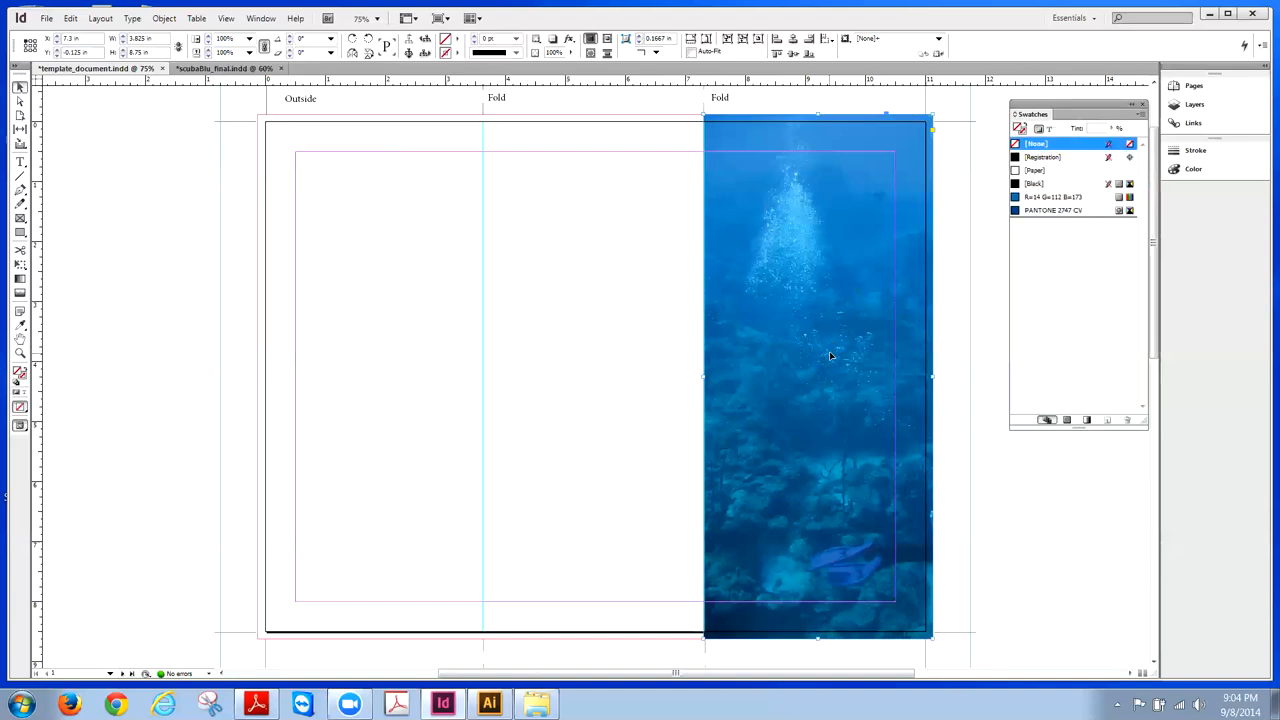
pyautogui.doubleClick(829, 351)
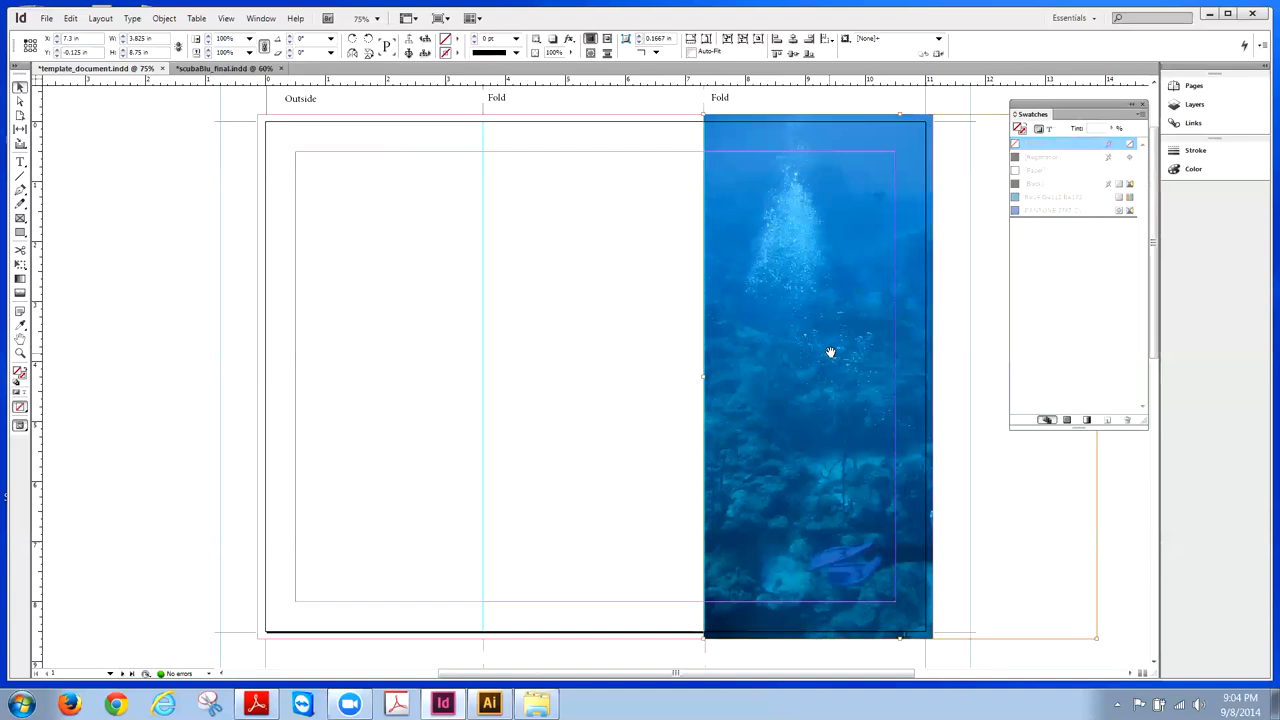
# - Collapse the Swatches panel to an icon, float it over the page, and reselect the photo
pyautogui.click(1131, 104)
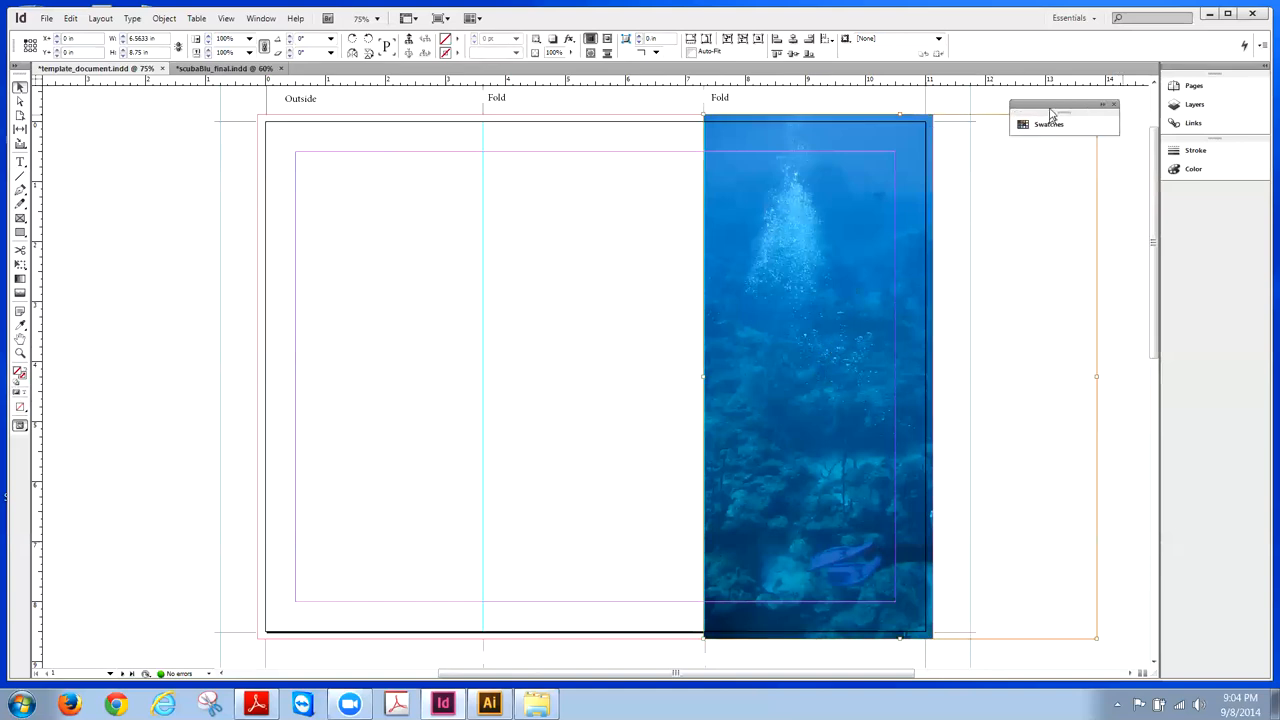
pyautogui.moveTo(1052, 109); pyautogui.dragTo(500, 157)
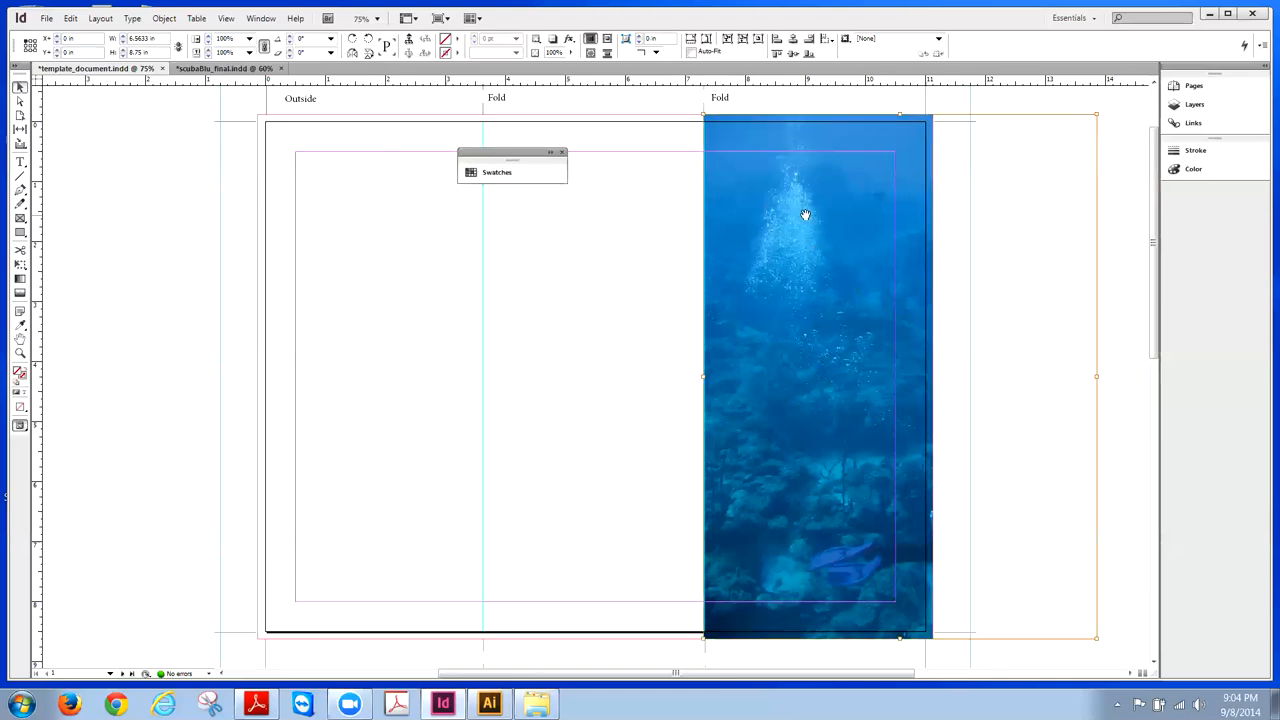
pyautogui.click(795, 117)
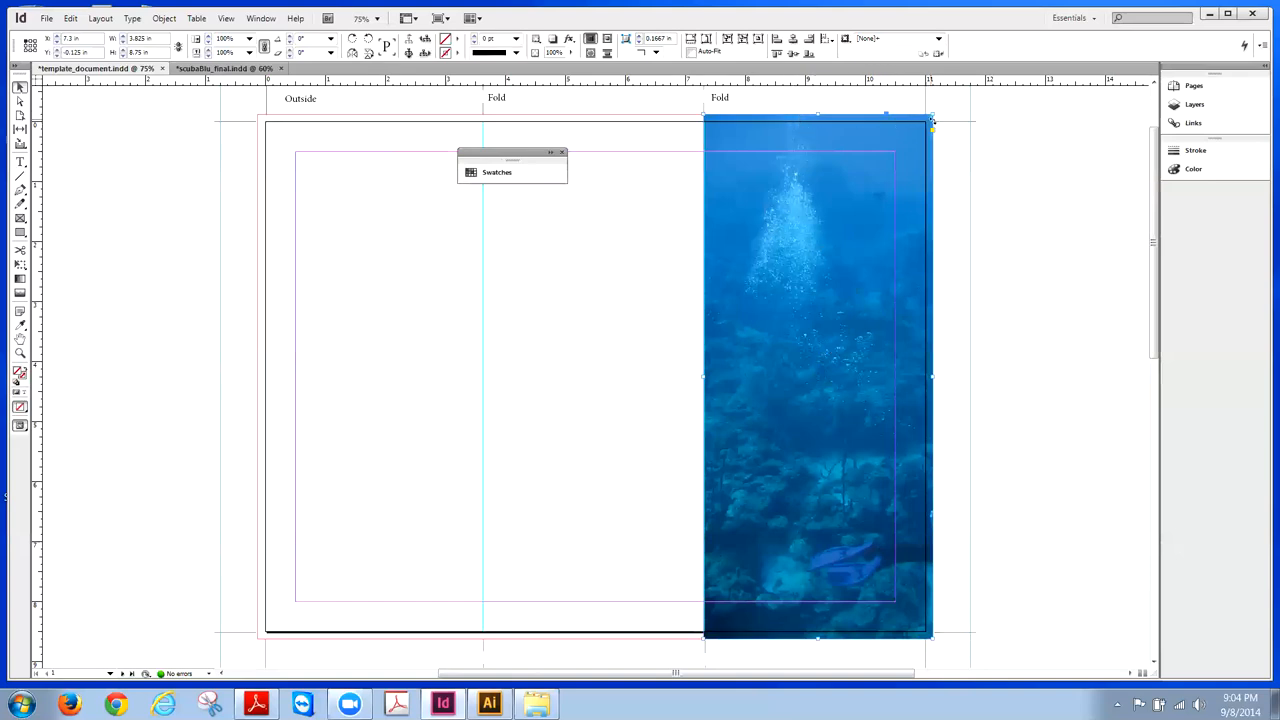
pyautogui.click(818, 379)
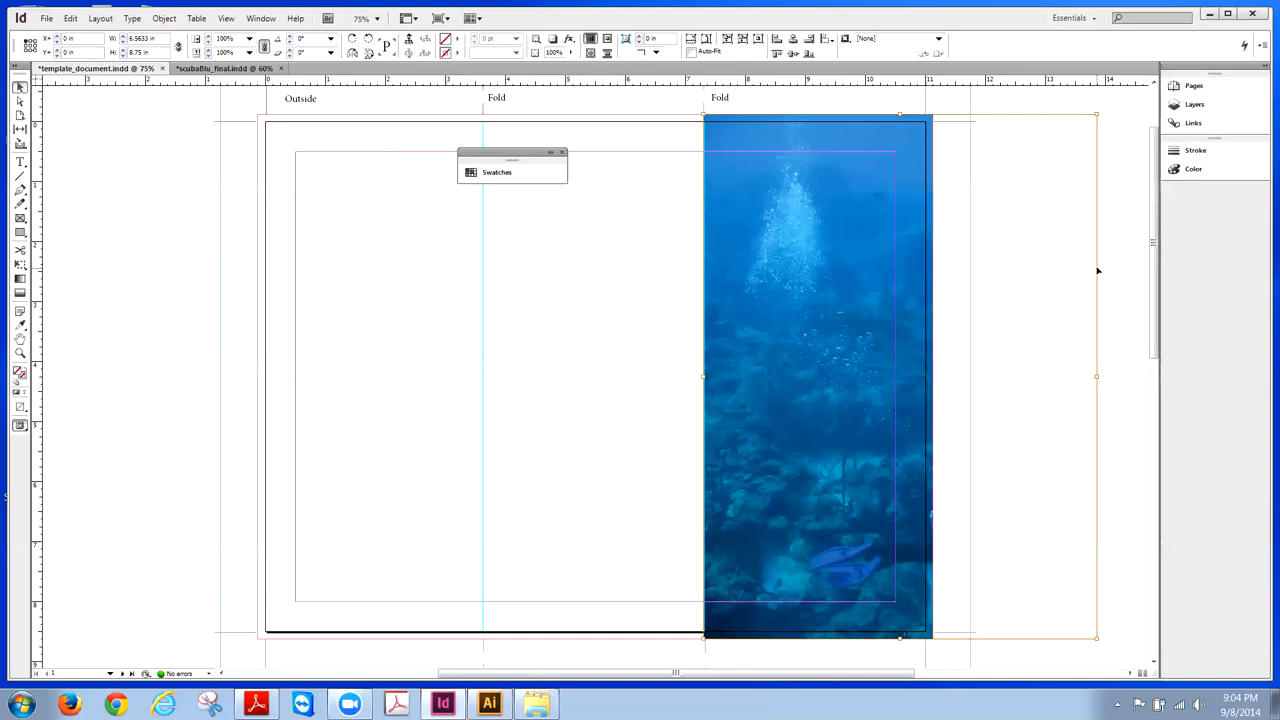
# - Nudge the diver photo left within its frame, then slightly right, until the diver shows at the bottom
pyautogui.press('Left')
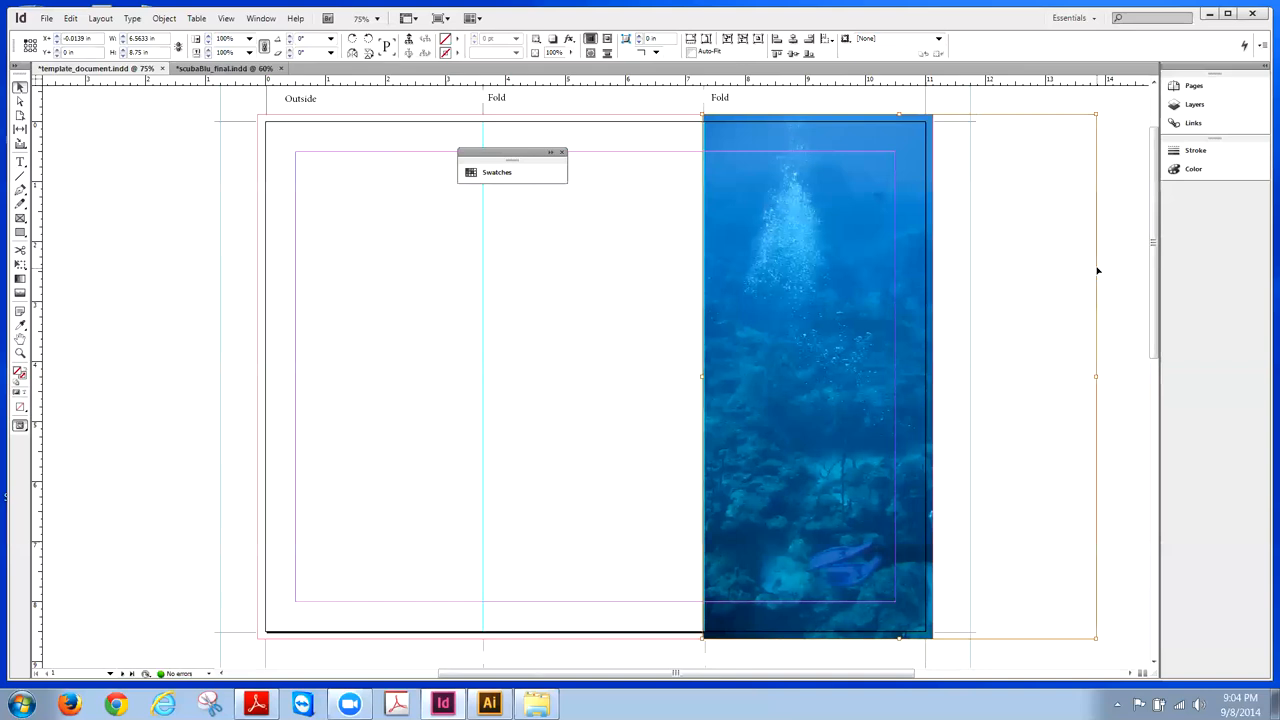
pyautogui.hotkey('shift', 'Left')
pyautogui.hotkey('shift', 'Left')
pyautogui.hotkey('shift', 'Left')
pyautogui.hotkey('shift', 'Left')
pyautogui.hotkey('shift', 'Left')
pyautogui.hotkey('shift', 'Left')
pyautogui.hotkey('shift', 'Left')
pyautogui.hotkey('shift', 'Left')
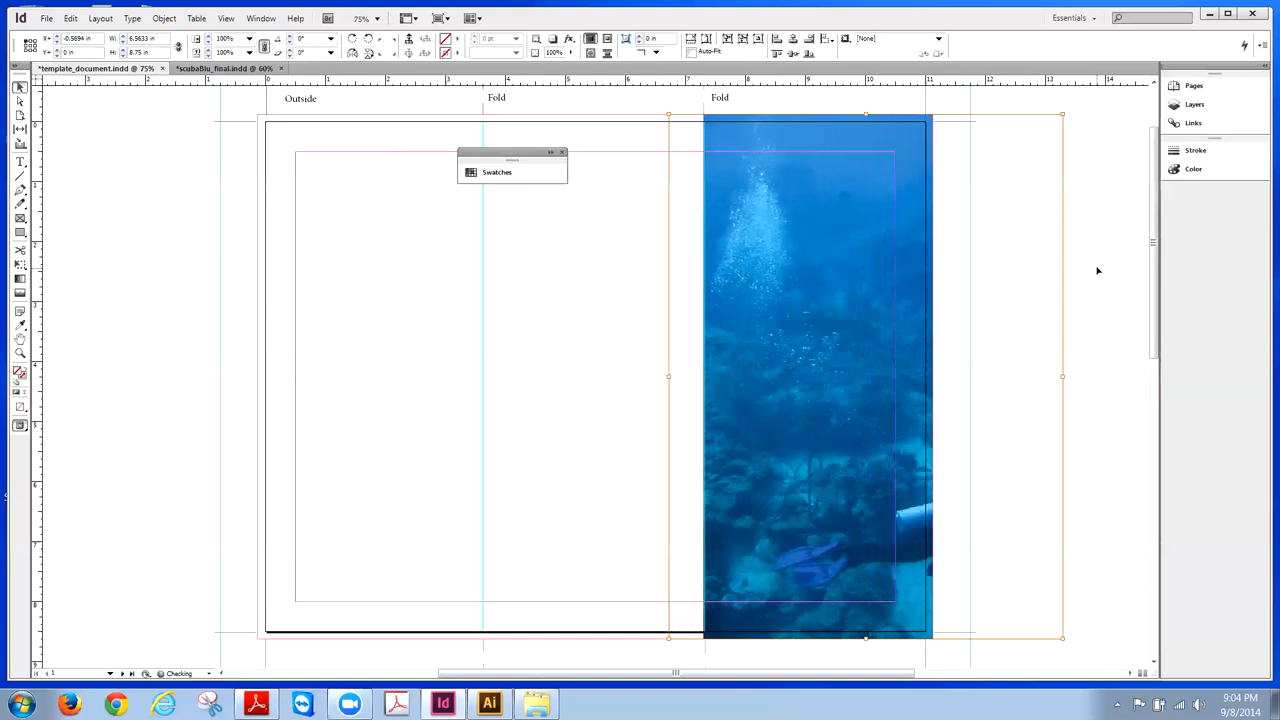
pyautogui.hotkey('shift', 'Left')
pyautogui.hotkey('shift', 'Left')
pyautogui.hotkey('shift', 'Left')
pyautogui.hotkey('shift', 'Left')
pyautogui.hotkey('shift', 'Left')
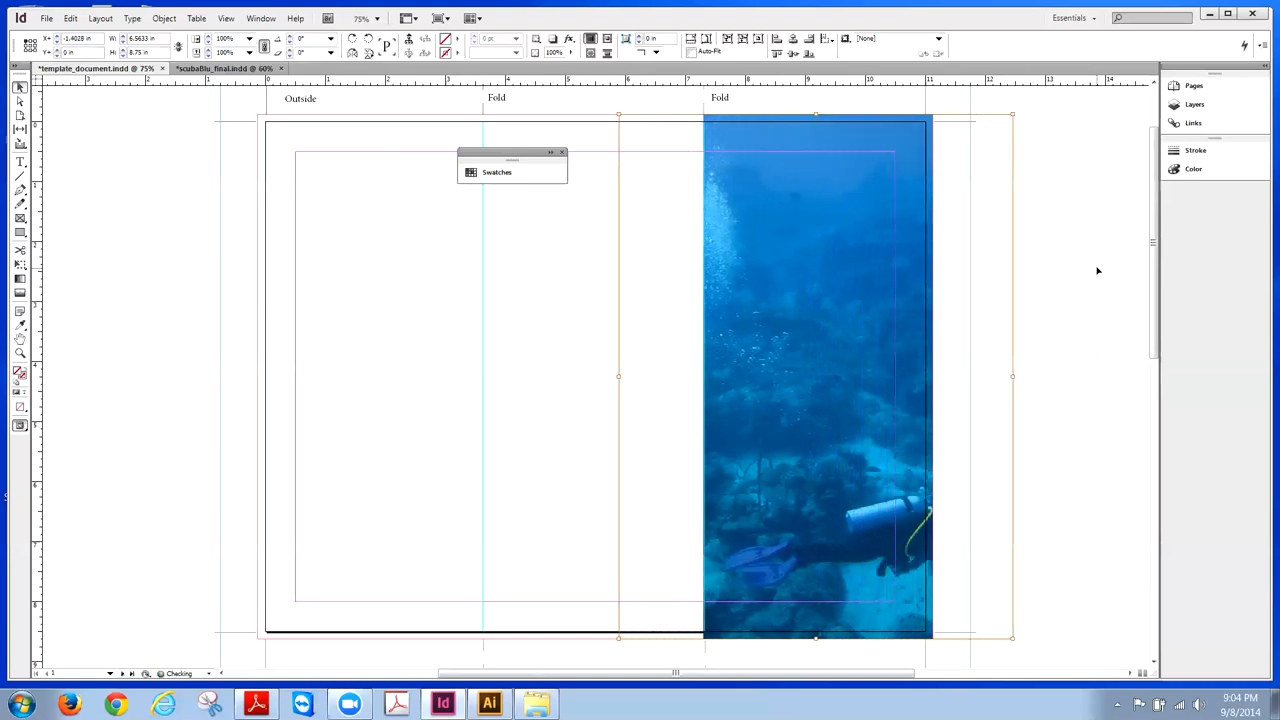
pyautogui.hotkey('shift', 'Left')
pyautogui.hotkey('shift', 'Left')
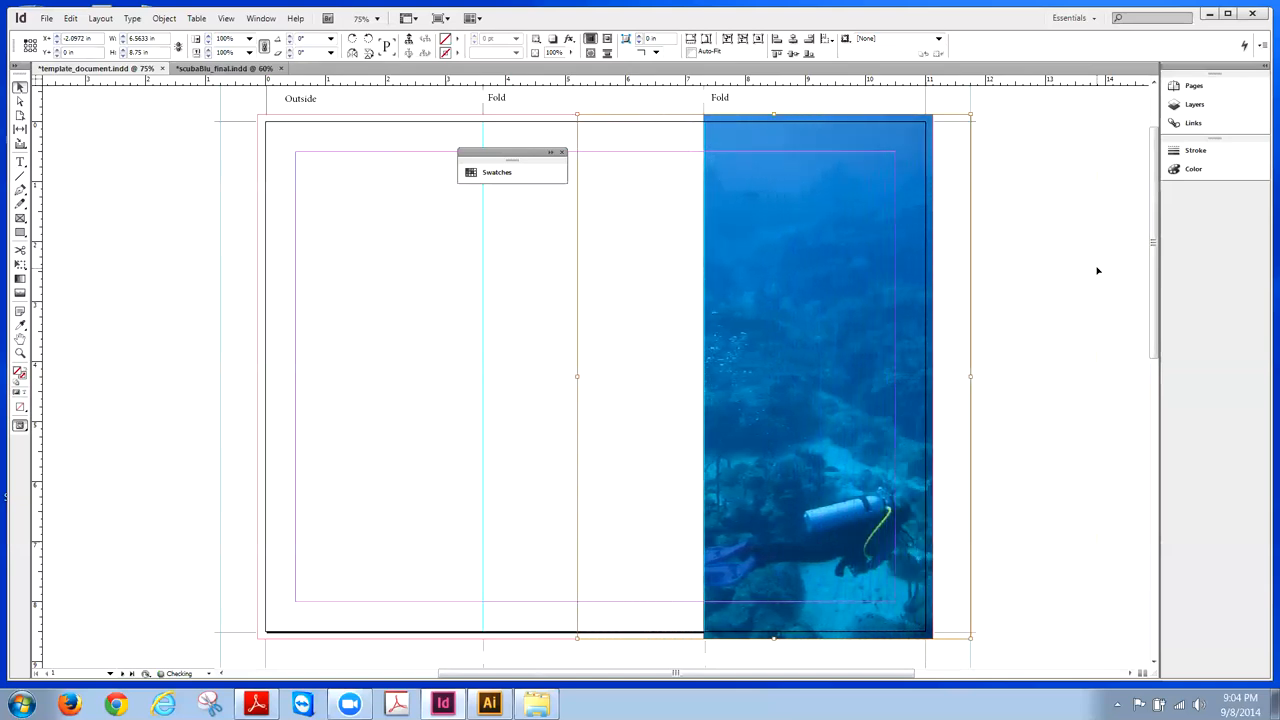
pyautogui.hotkey('shift', 'Left')
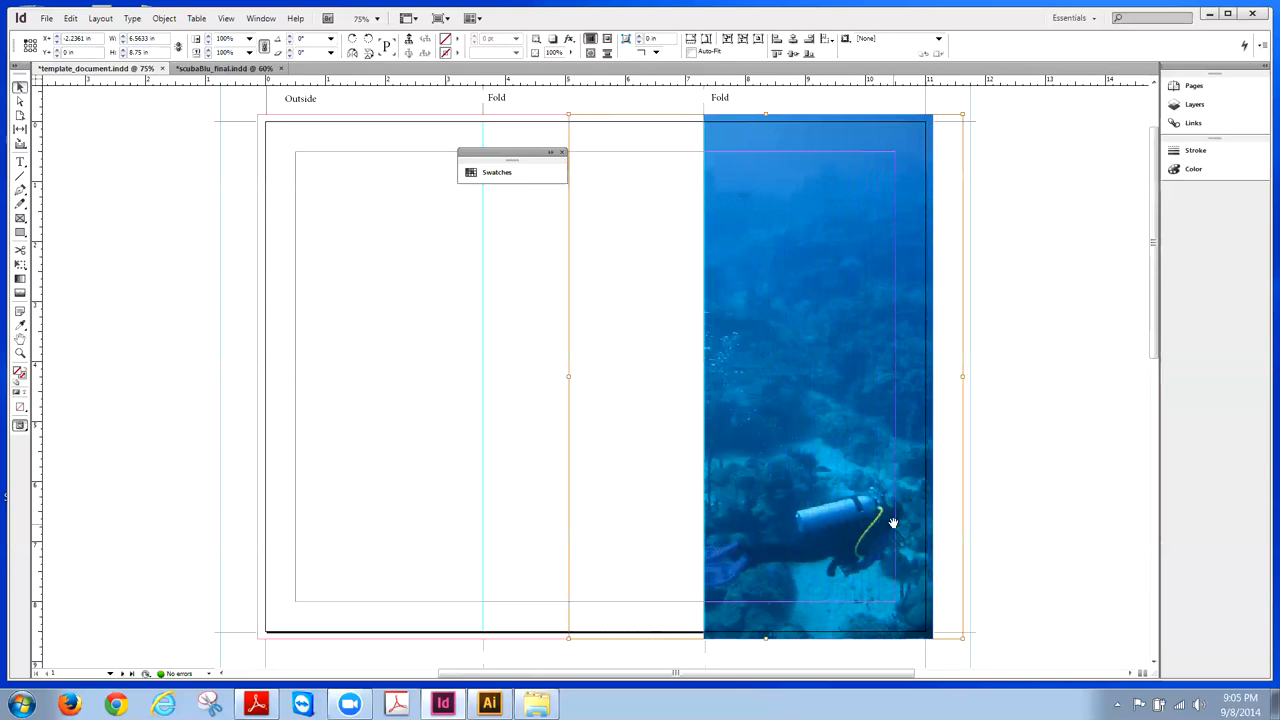
pyautogui.press('Right')
pyautogui.press('Right')
pyautogui.press('Right')
pyautogui.press('Right')
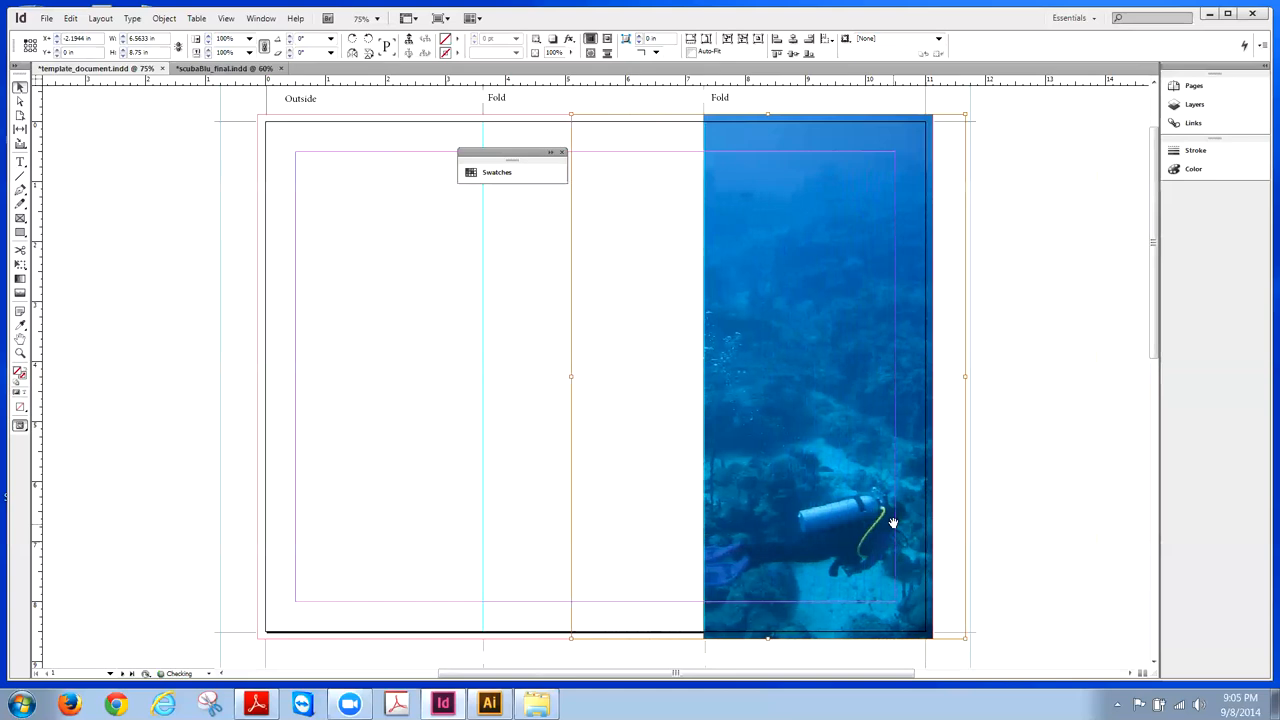
pyautogui.press('Right')
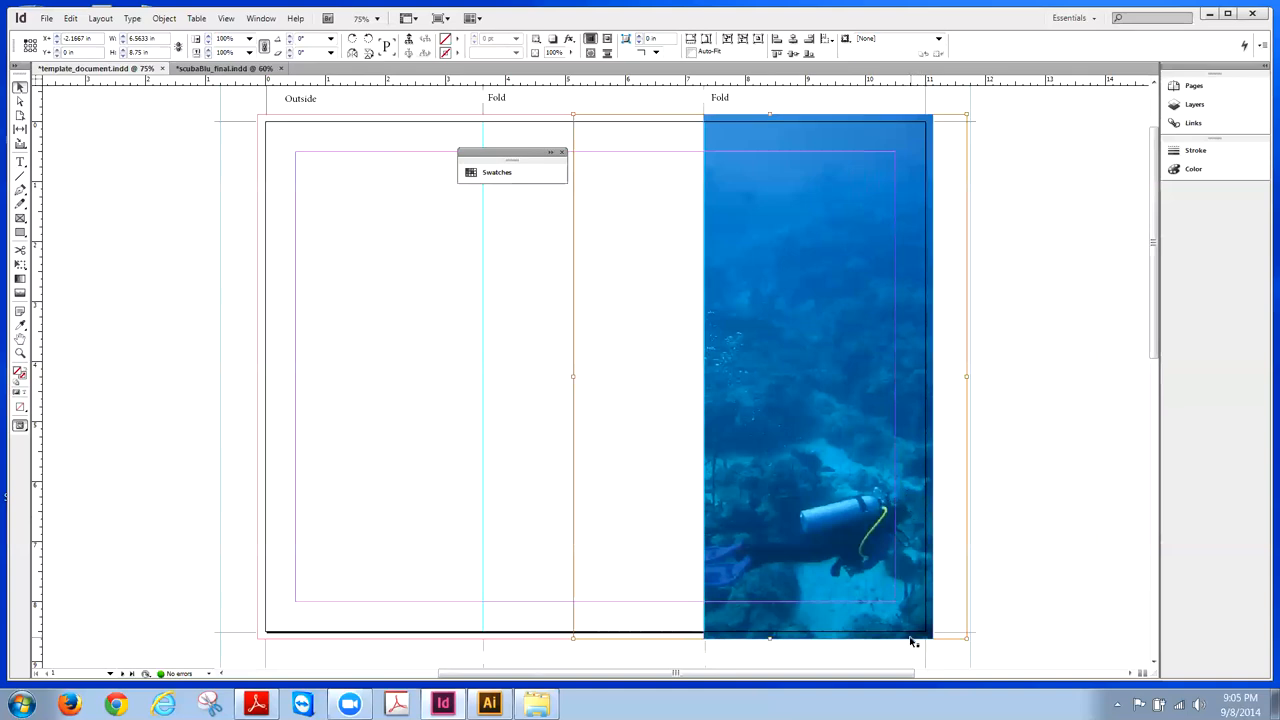
pyautogui.click(1012, 150)
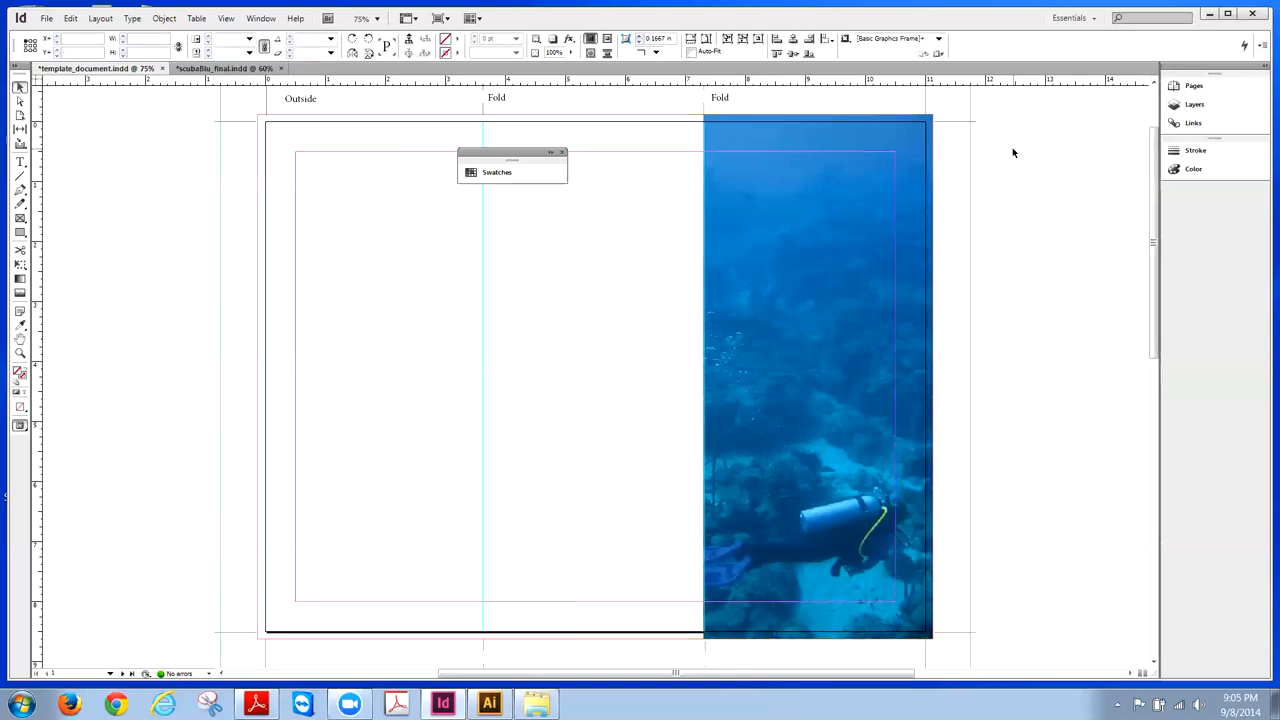
pyautogui.click(835, 197)
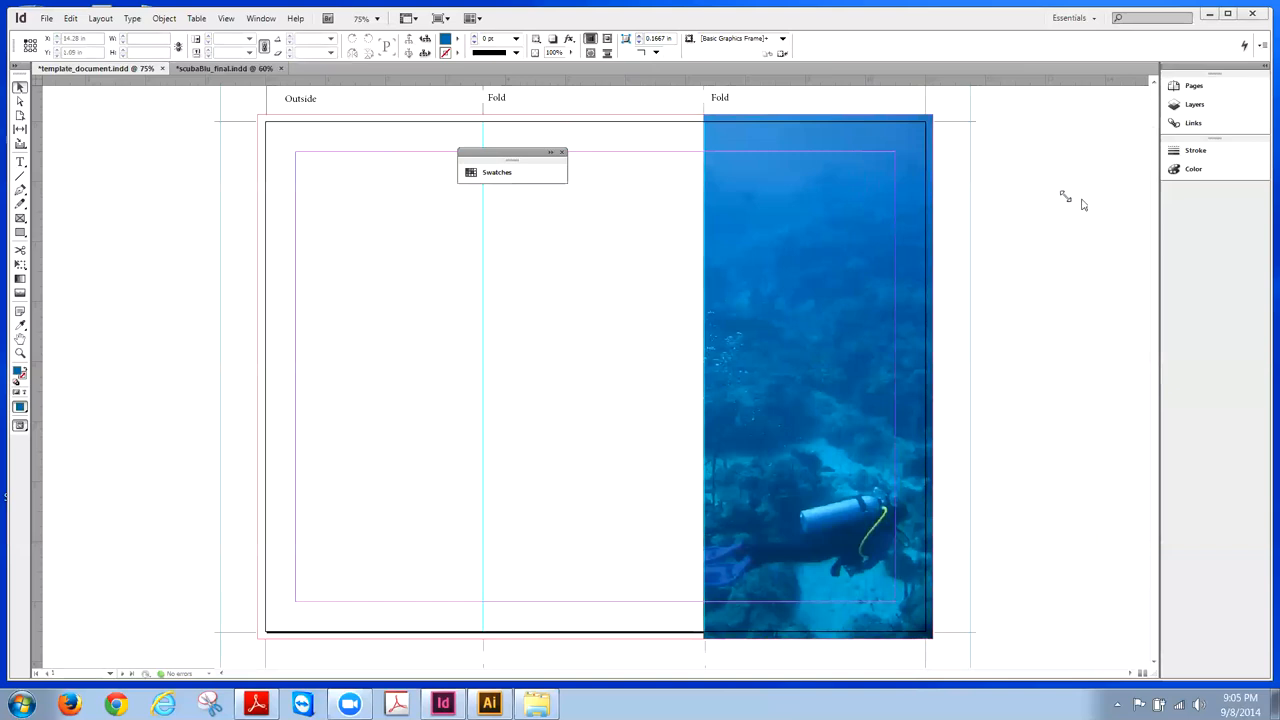
# - Delete the PANTONE 2747 CV and R=14 G=112 B=173 swatches from the expanded Swatches panel
pyautogui.click(549, 153)
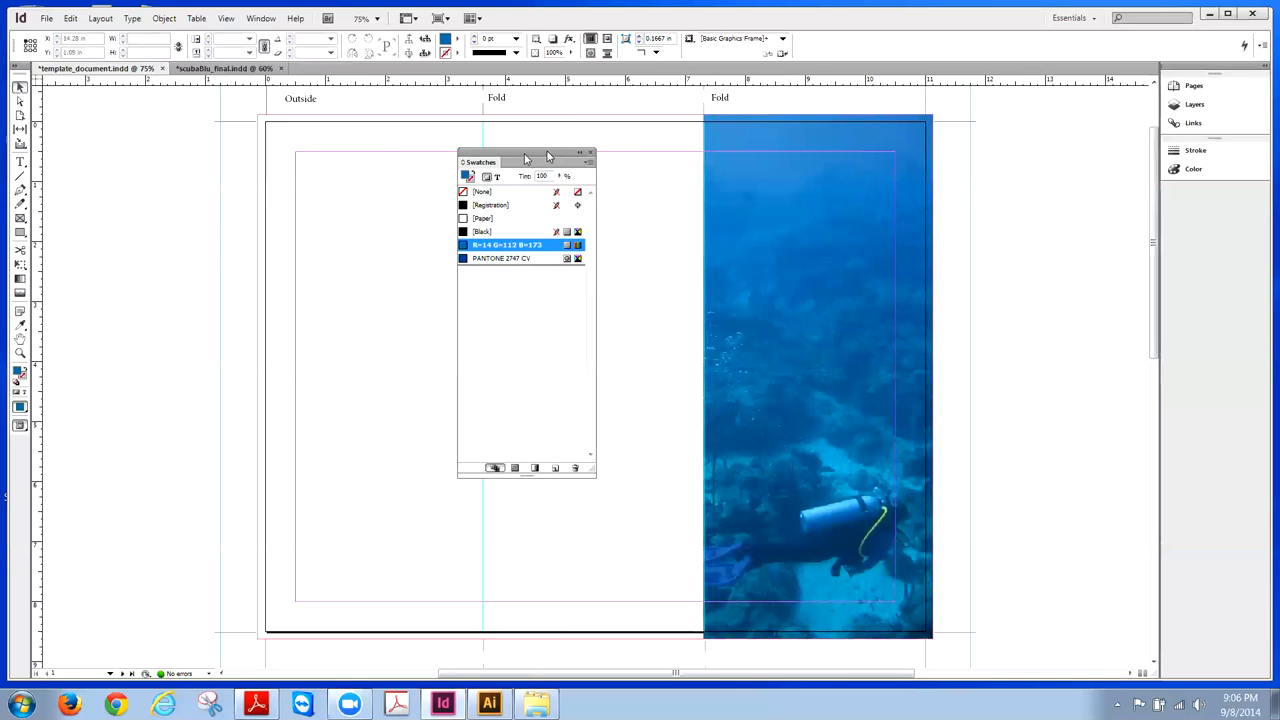
pyautogui.moveTo(520, 156); pyautogui.dragTo(248, 163)
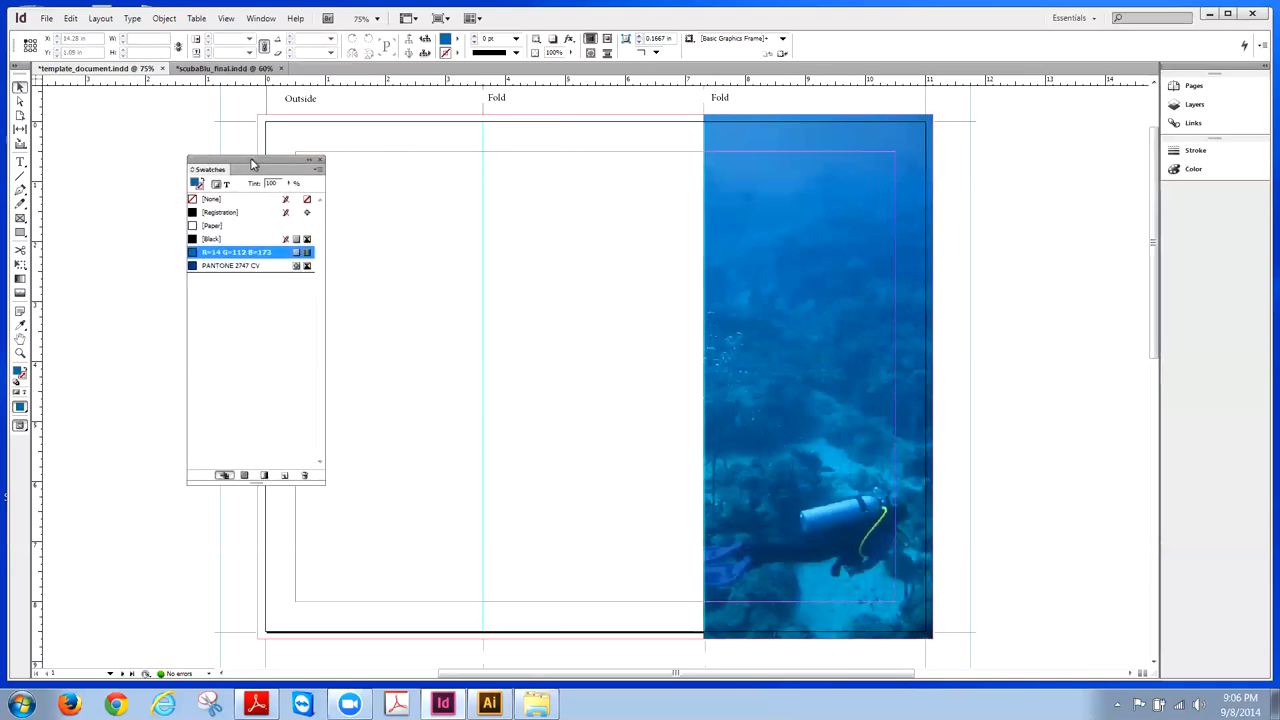
pyautogui.click(237, 266)
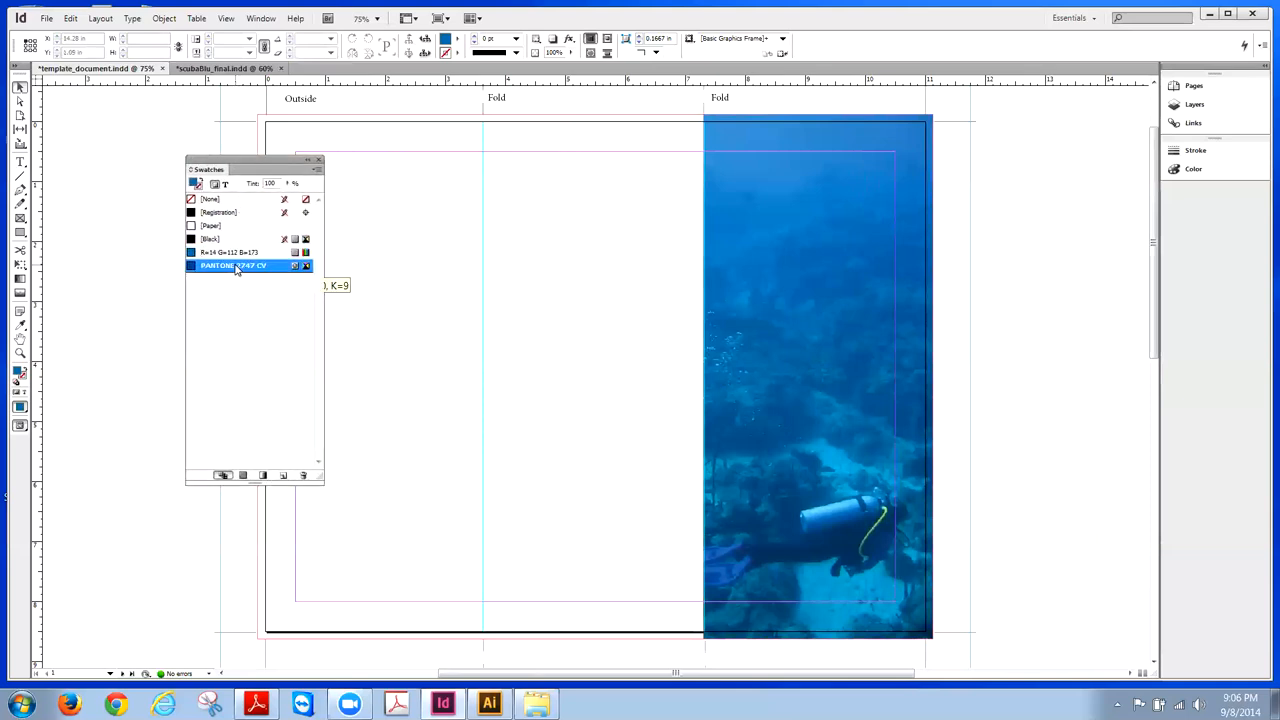
pyautogui.click(303, 476)
pyautogui.click(258, 254)
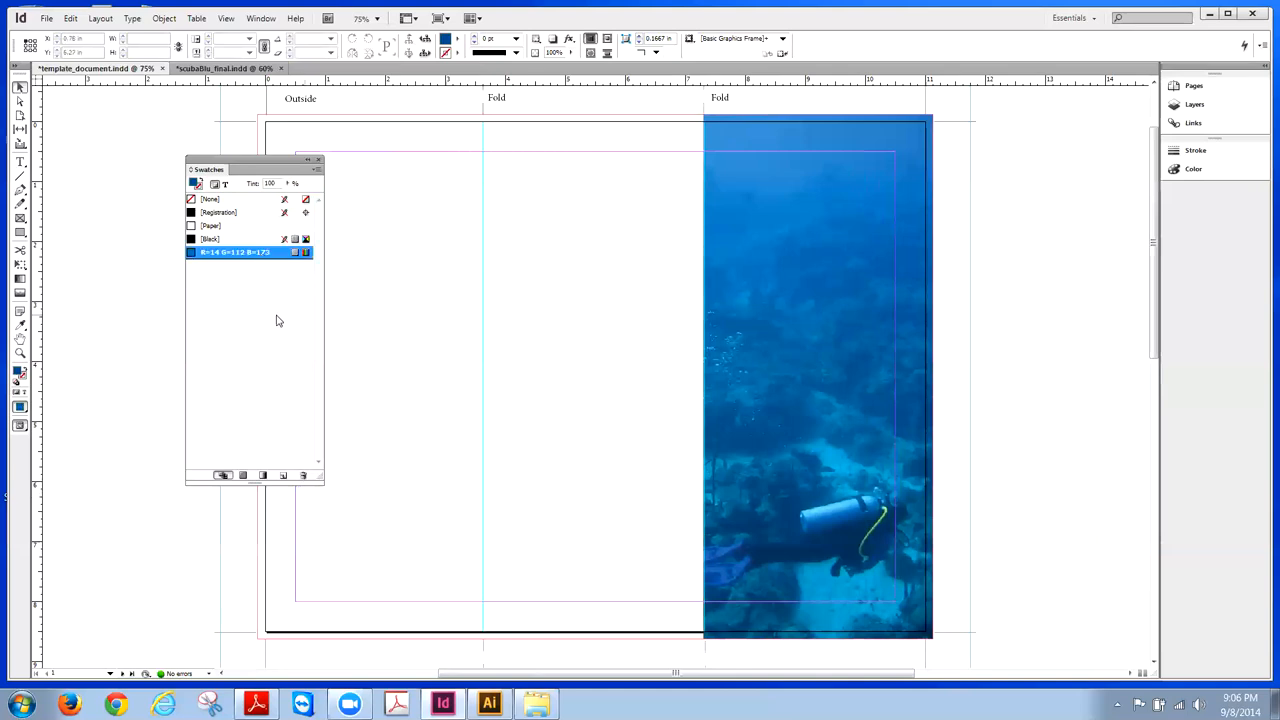
pyautogui.click(303, 476)
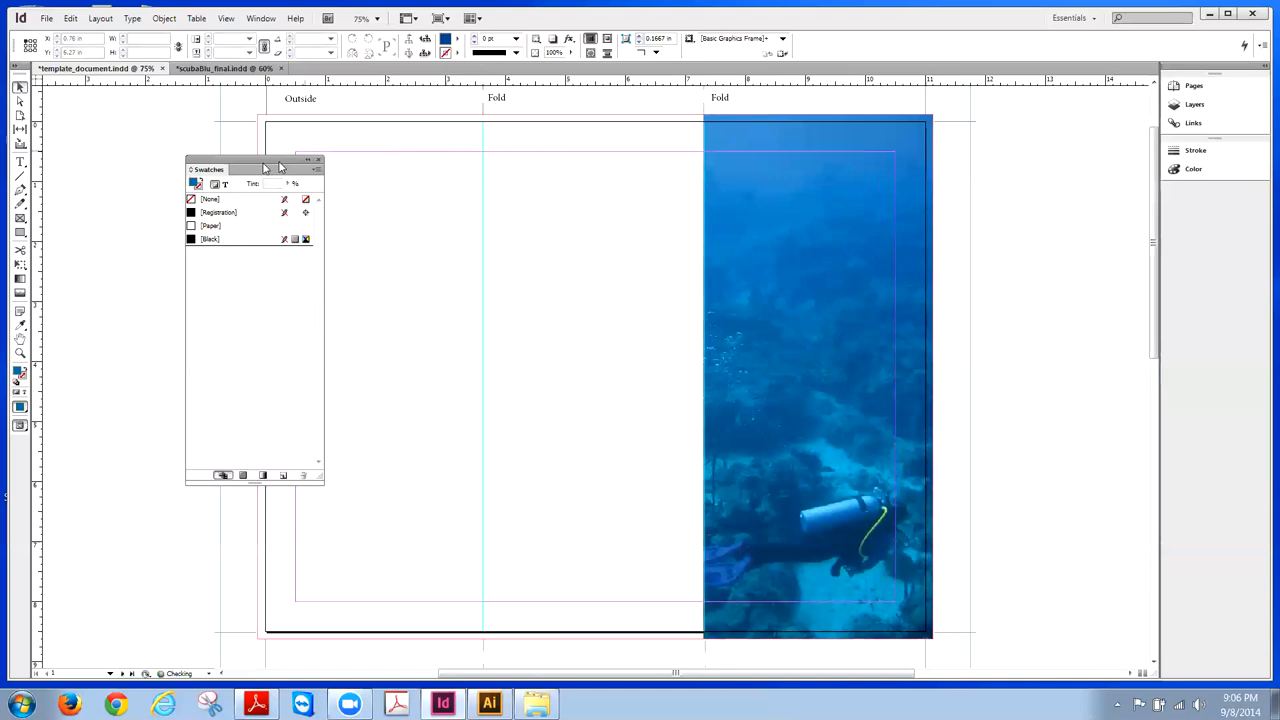
pyautogui.moveTo(251, 161); pyautogui.dragTo(180, 153)
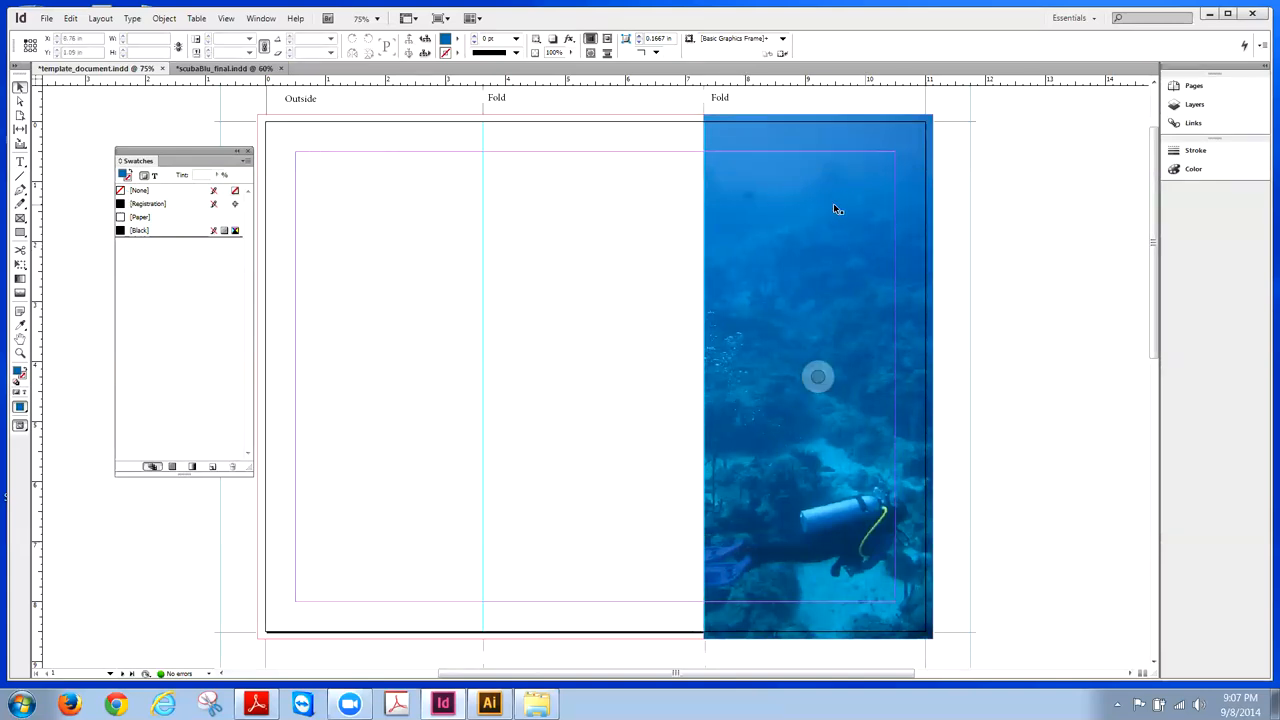
# - Place aqua_logo_process from the Desktop's tonight folder in a frame atop the diver photo
pyautogui.click(46, 19)
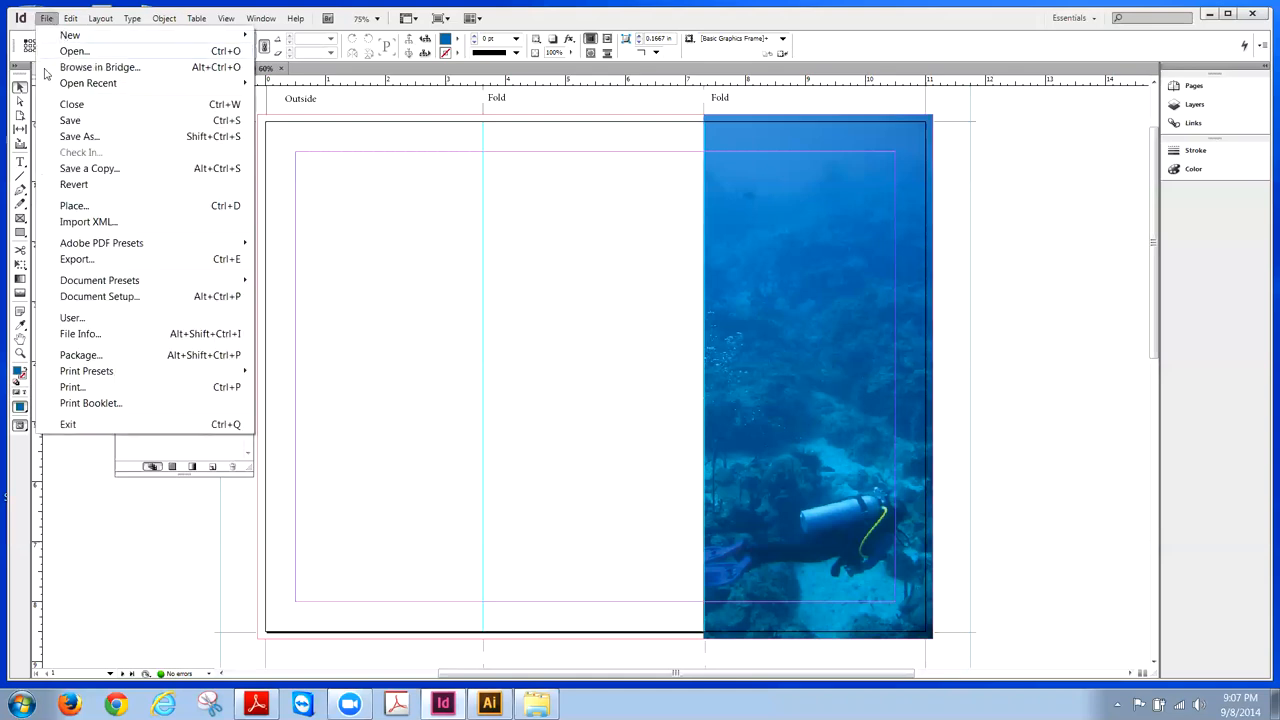
pyautogui.click(56, 205)
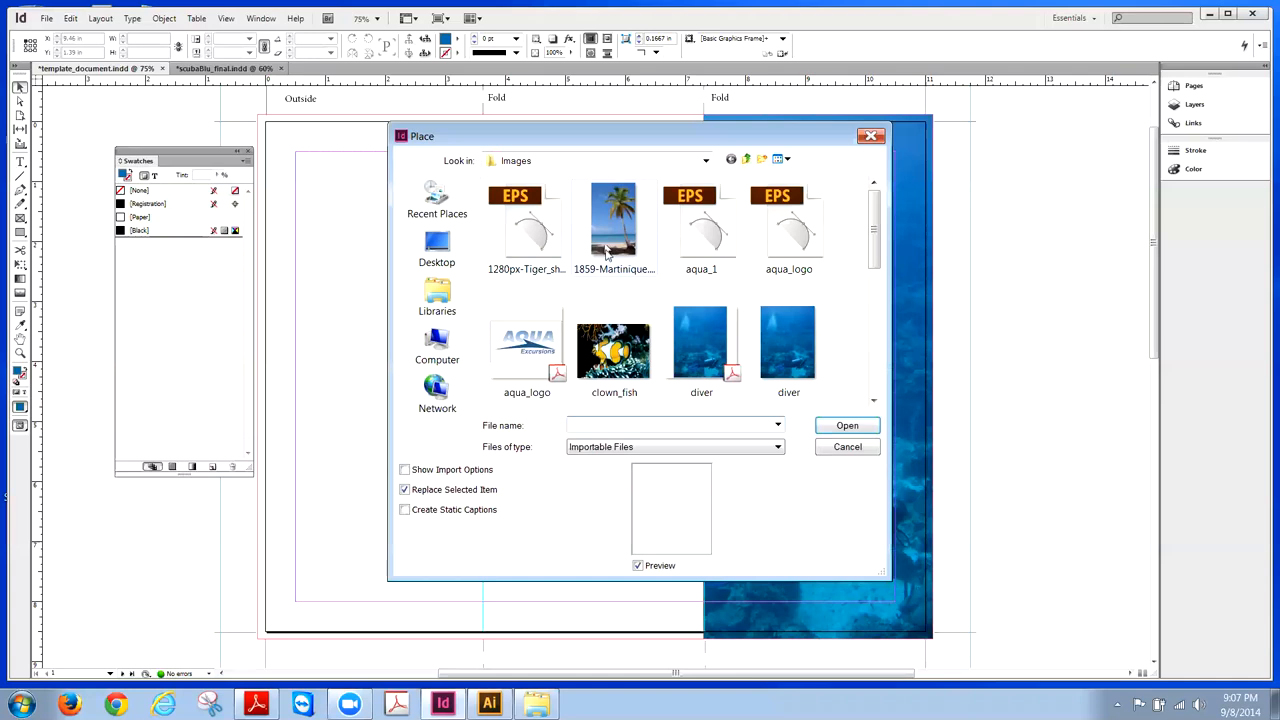
pyautogui.click(430, 245)
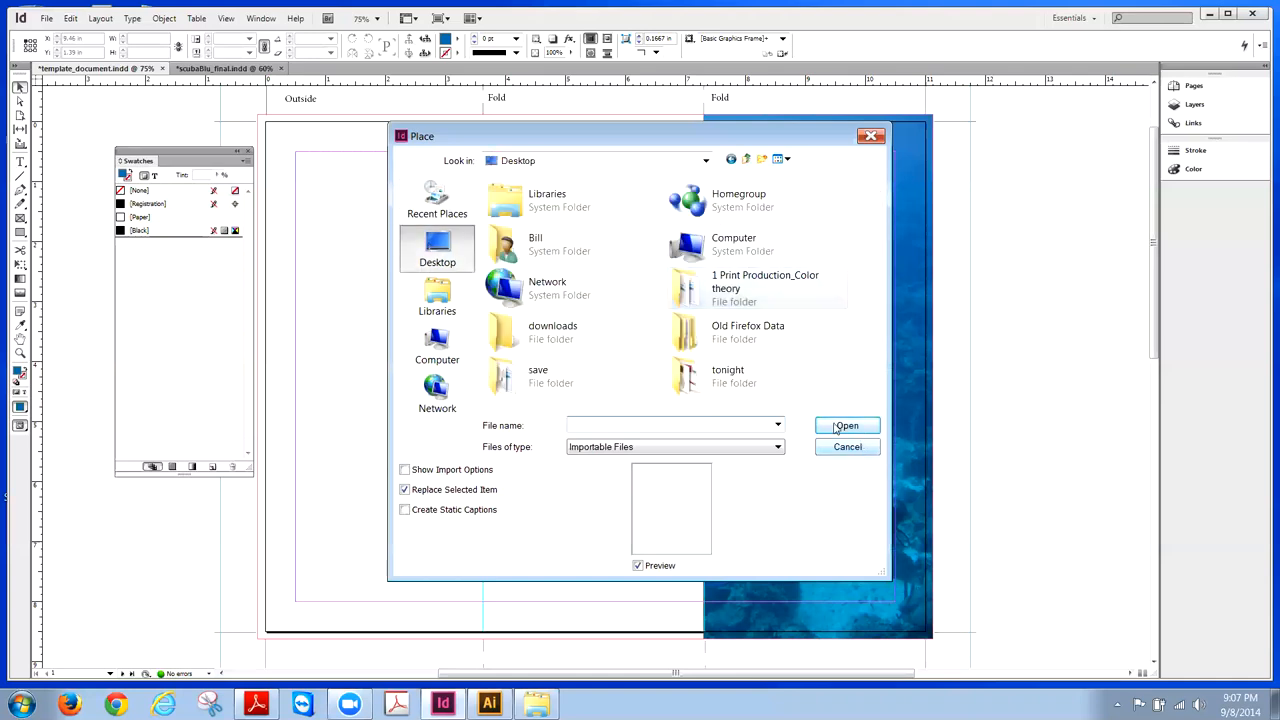
pyautogui.doubleClick(679, 377)
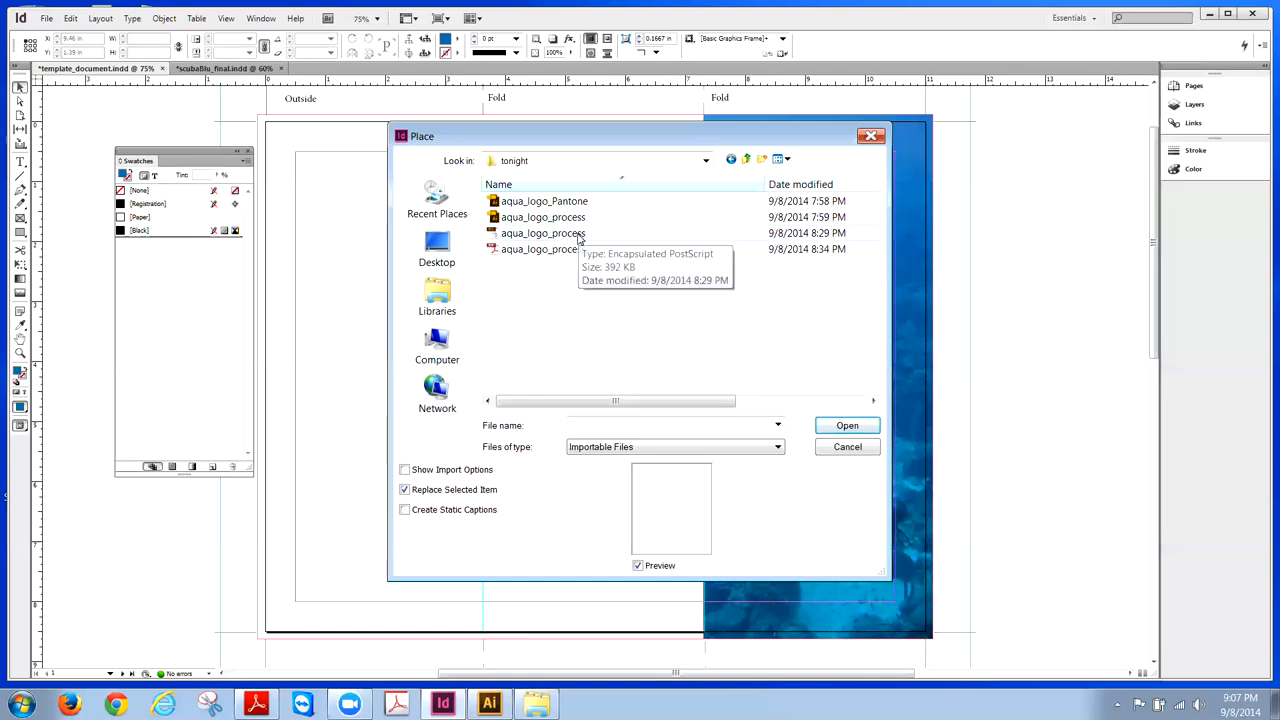
pyautogui.click(578, 235)
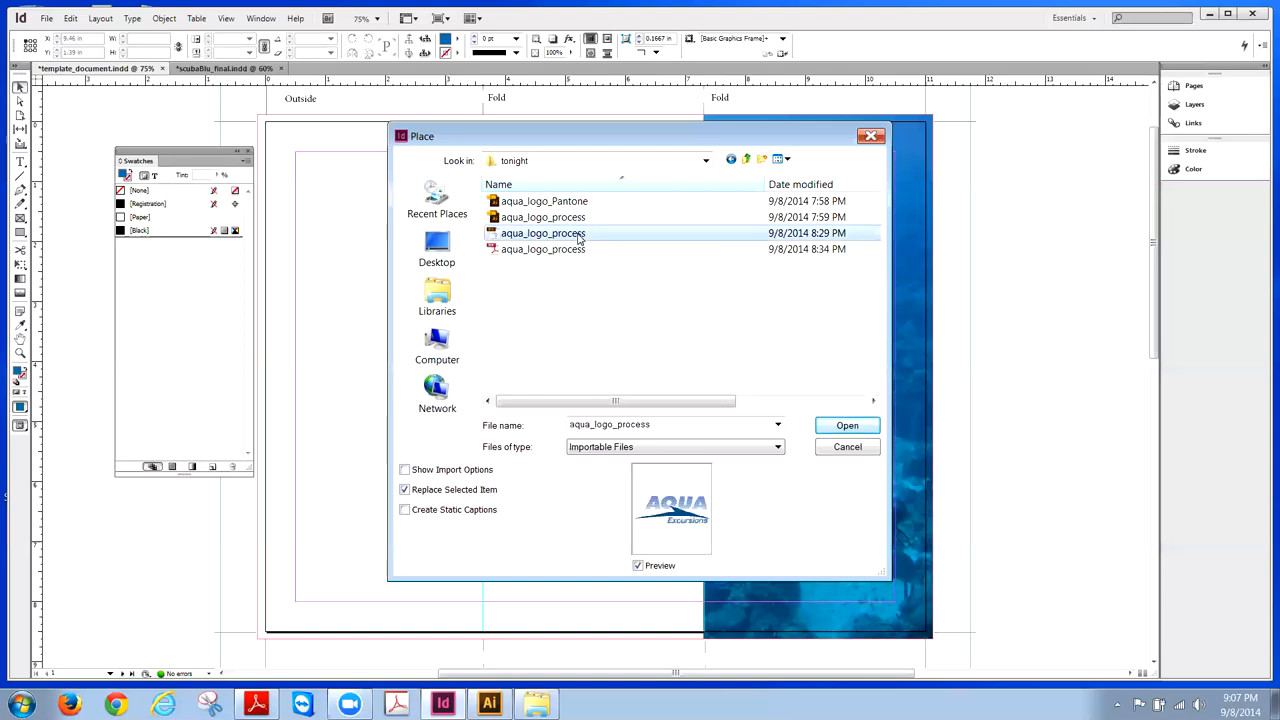
pyautogui.click(847, 426)
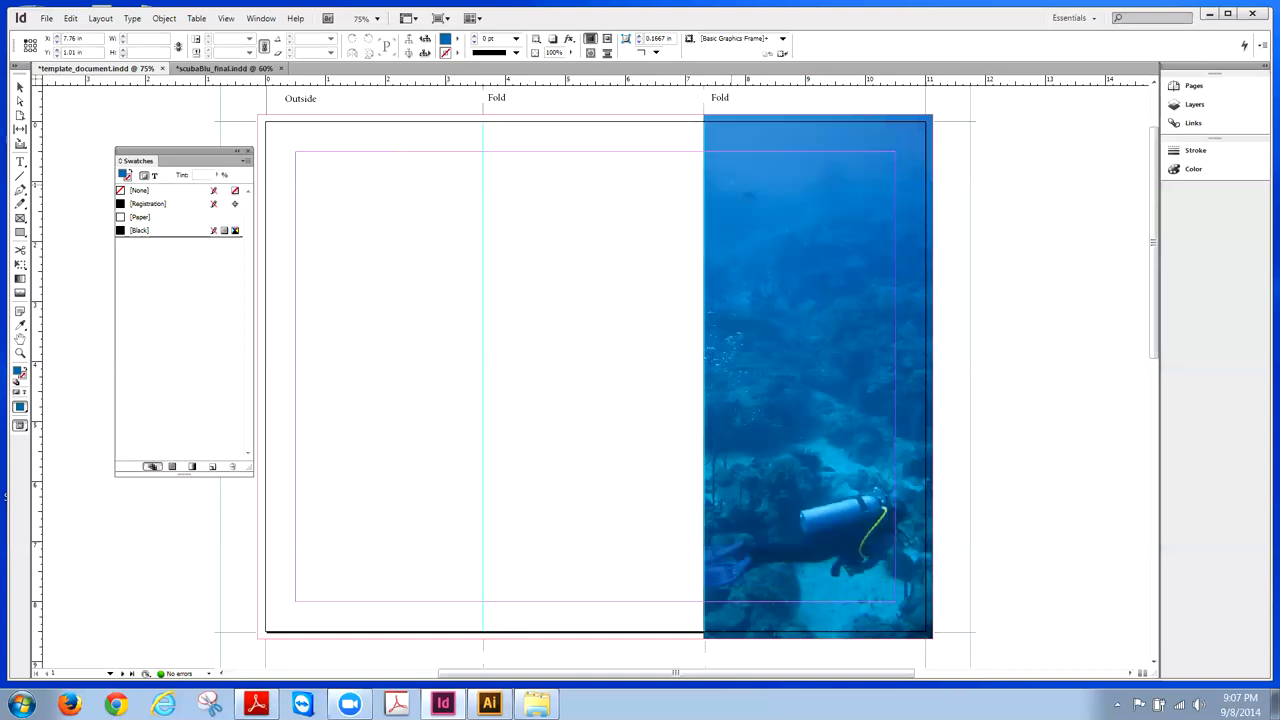
pyautogui.moveTo(731, 184); pyautogui.dragTo(904, 248)
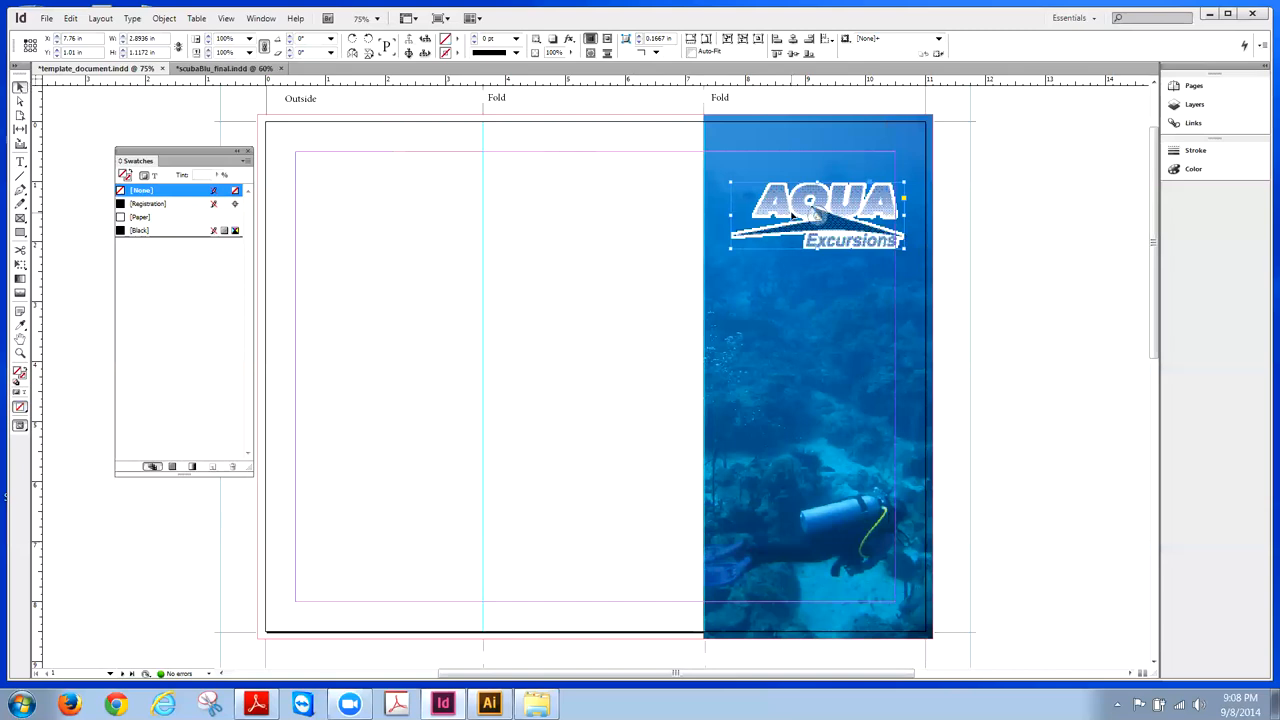
# - Shift the AQUA Excursions logo a few pixels left and reselect it
pyautogui.moveTo(809, 213); pyautogui.dragTo(806, 213)
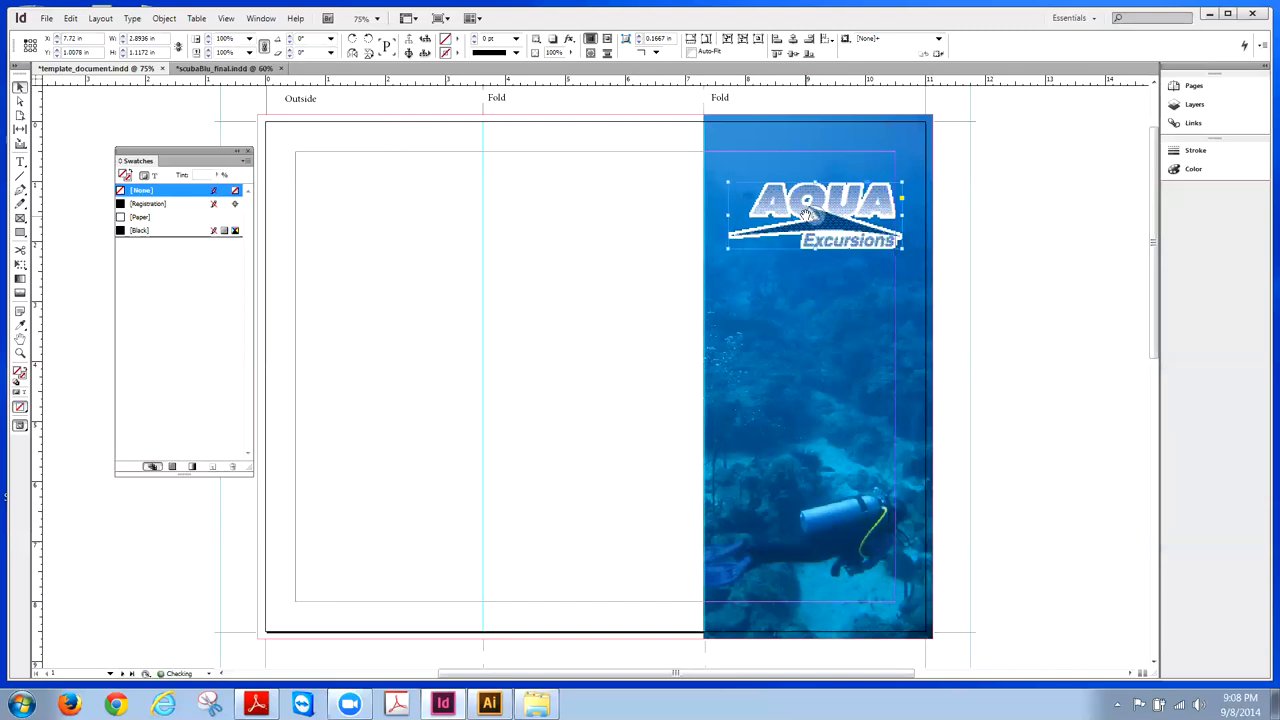
pyautogui.click(1005, 229)
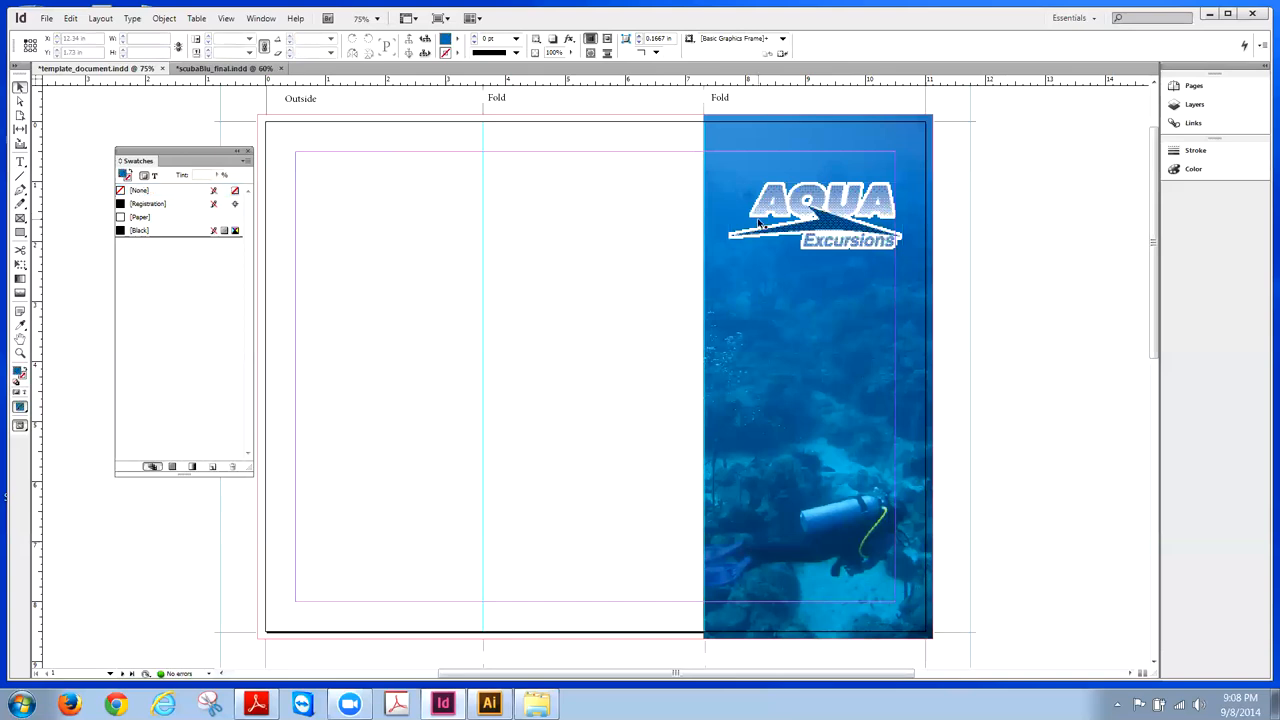
pyautogui.click(900, 222)
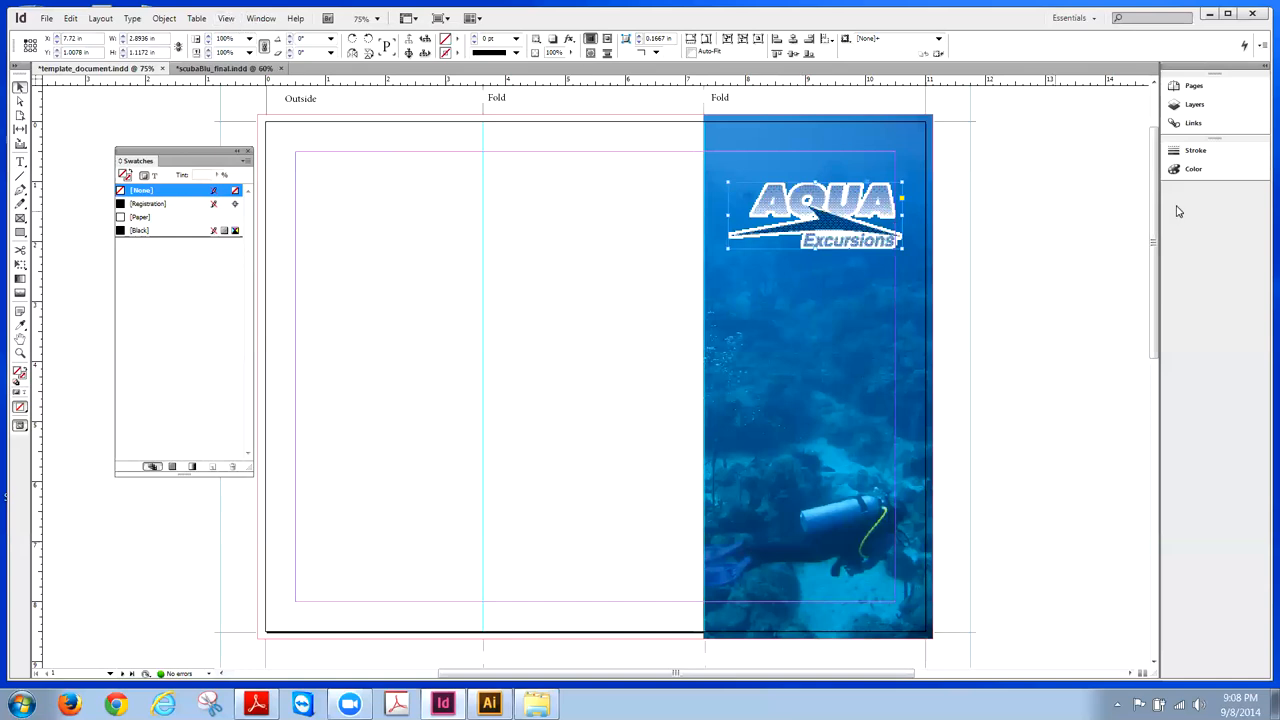
pyautogui.hotkey('ctrl', 'd')
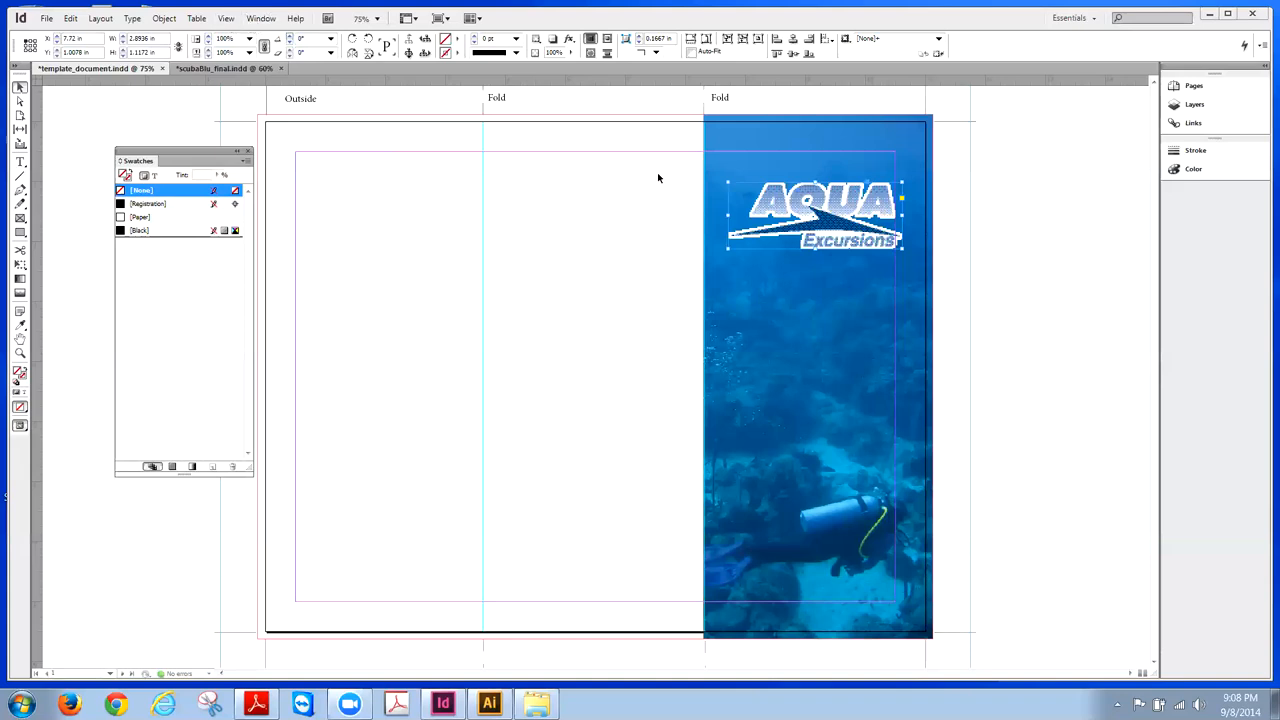
# - Show the rulers and set Display Performance to High Quality Display
pyautogui.hotkey('ctrl', 'r')
pyautogui.click(222, 19)
pyautogui.moveTo(323, 236)
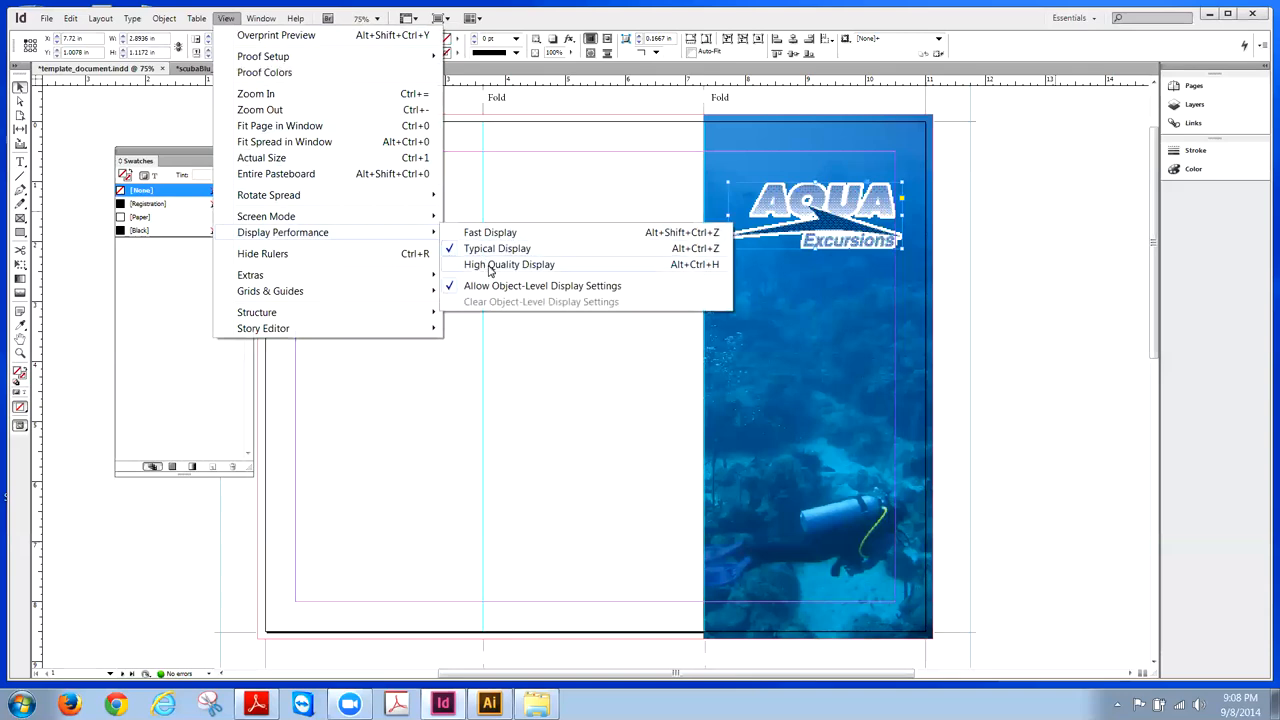
pyautogui.click(489, 266)
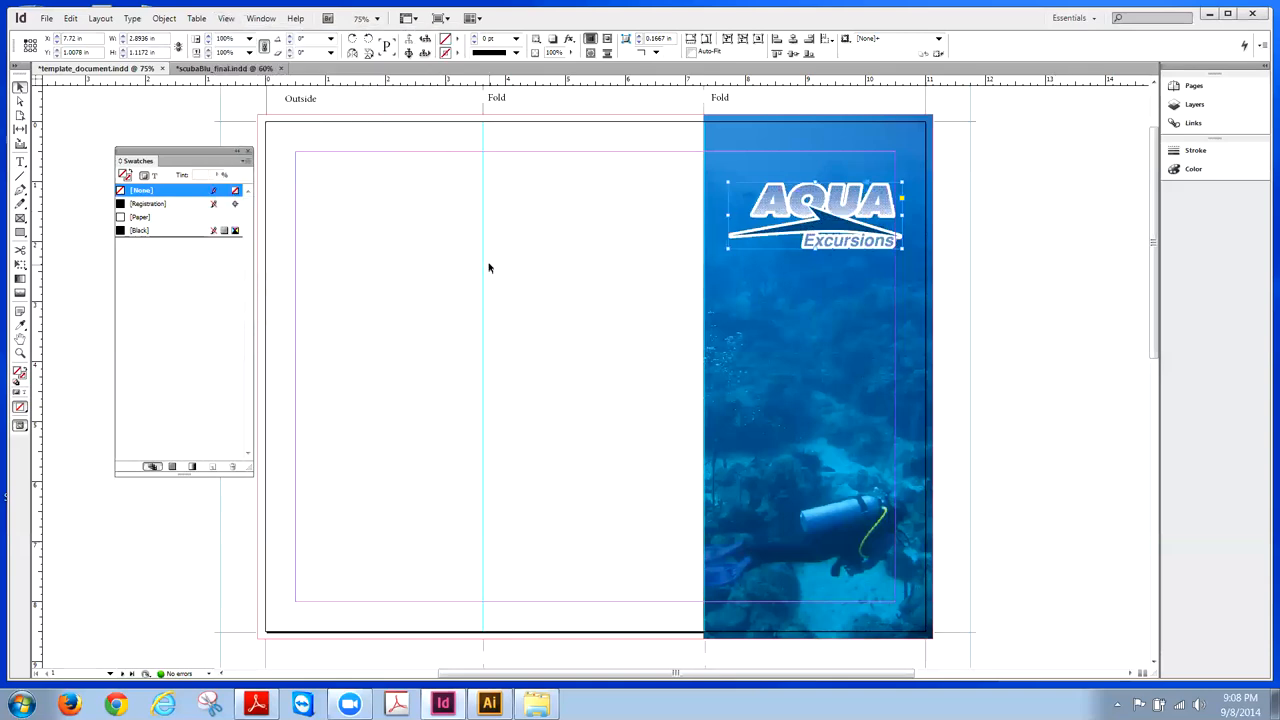
# - Nudge the logo one step left and compare with the finished scubaBlu_final brochure
pyautogui.click(999, 247)
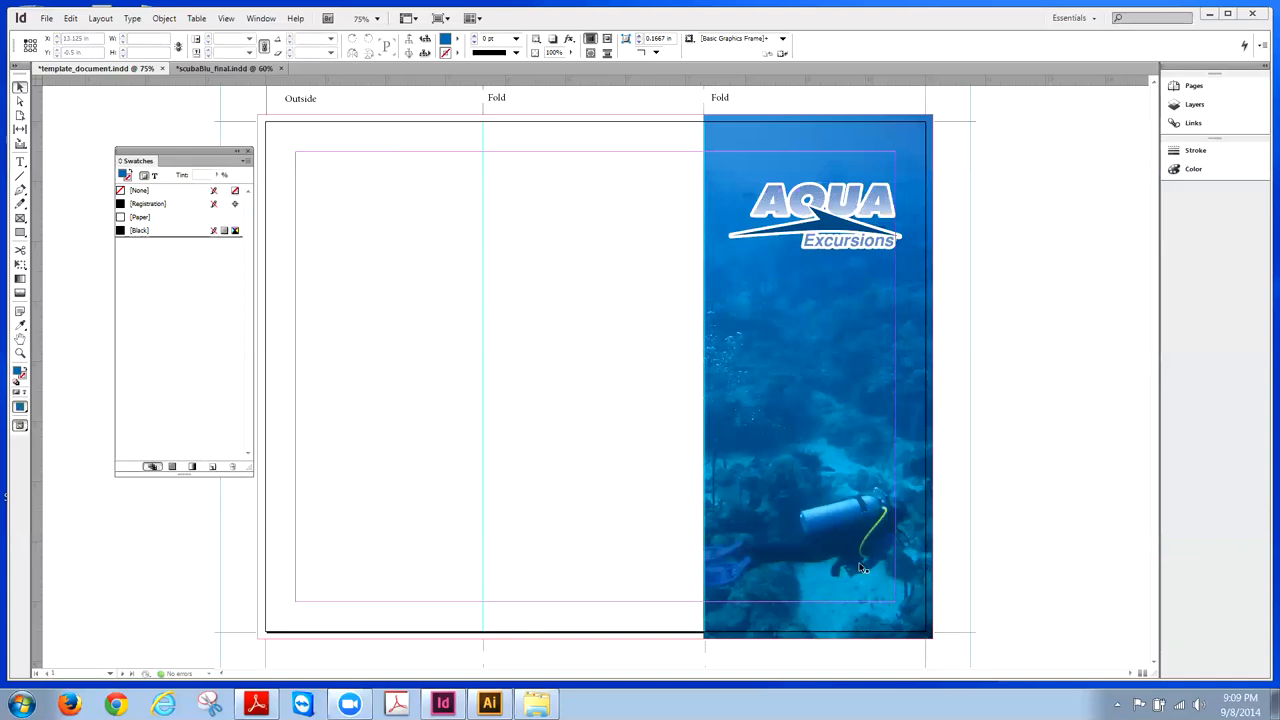
pyautogui.click(794, 210)
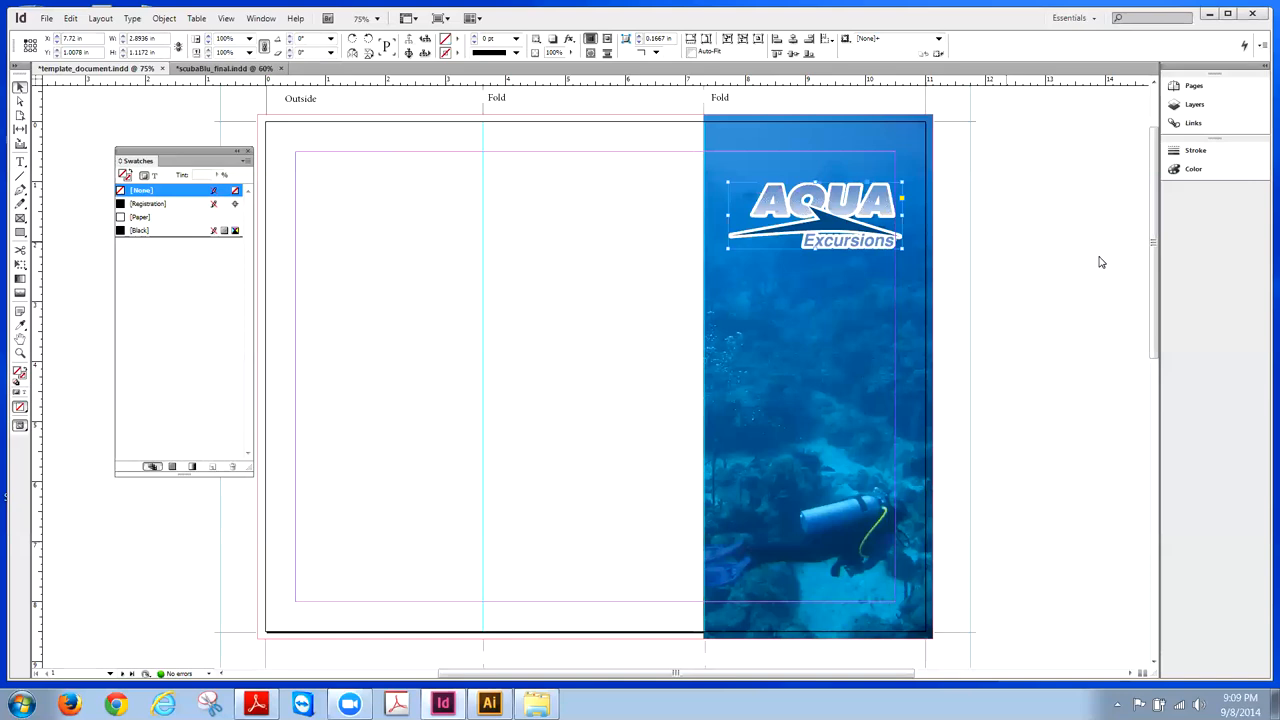
pyautogui.press('Left')
pyautogui.press('Left')
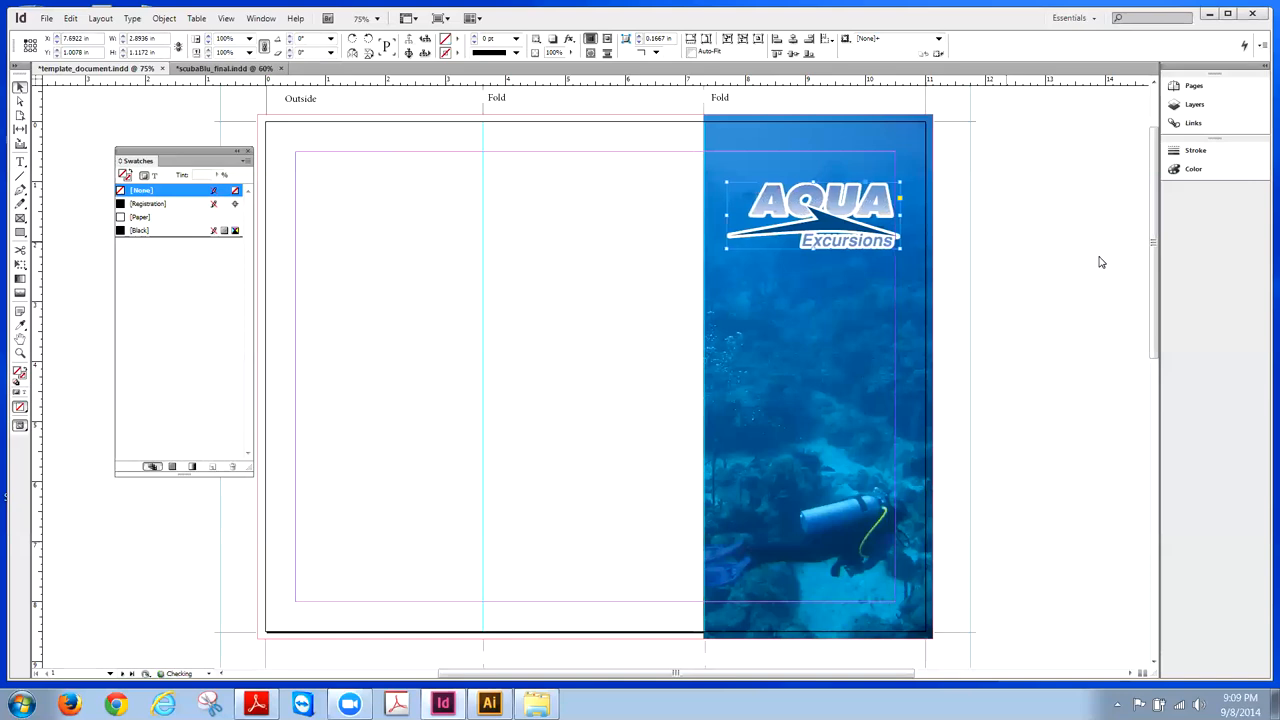
pyautogui.click(1004, 208)
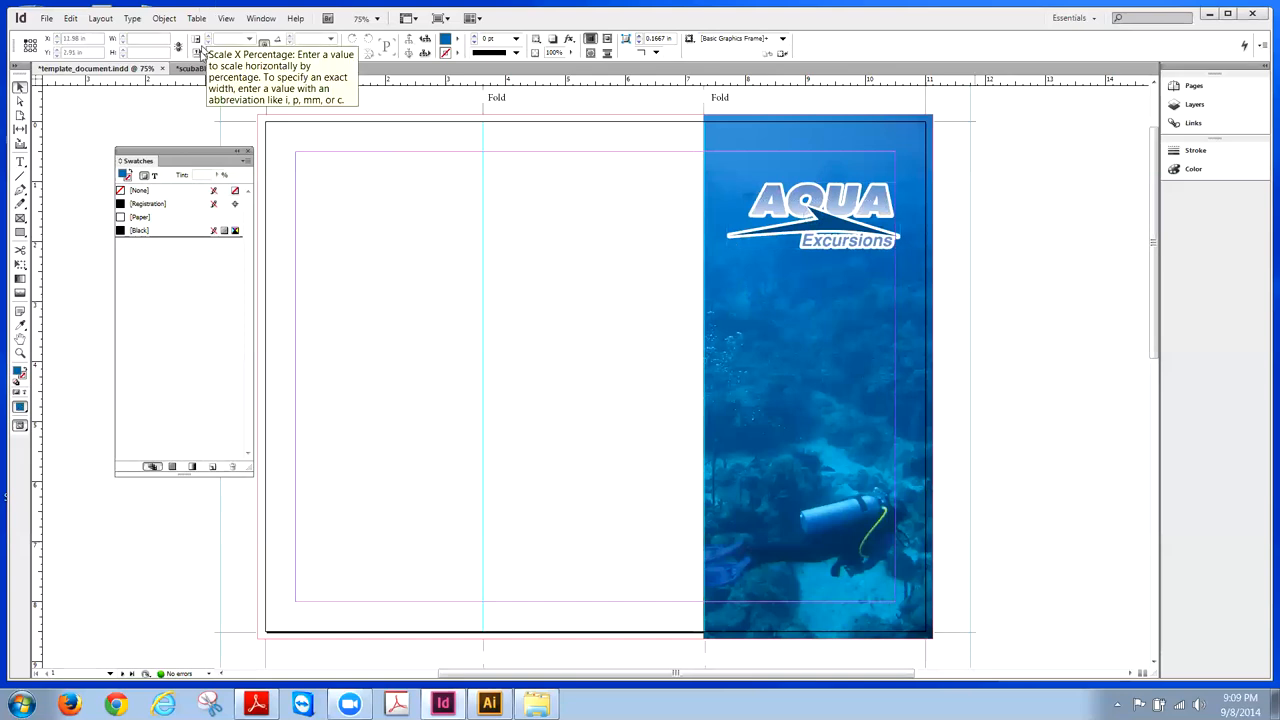
pyautogui.click(210, 68)
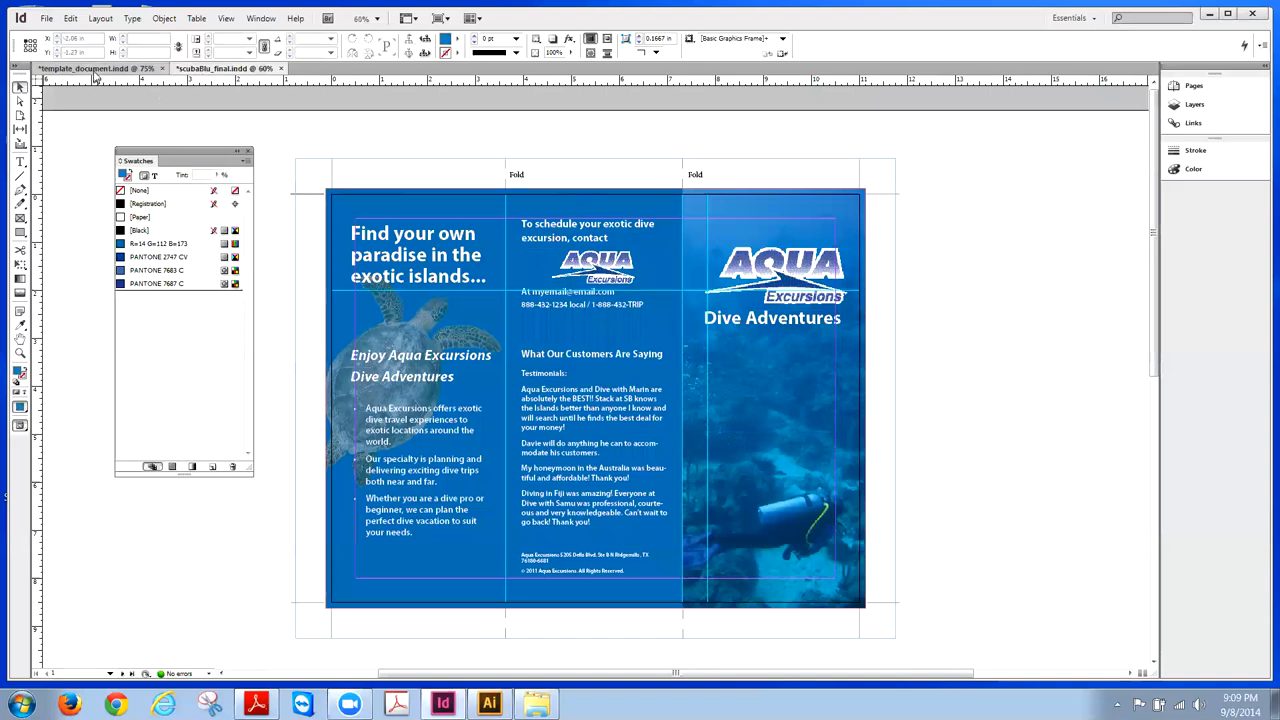
pyautogui.click(95, 69)
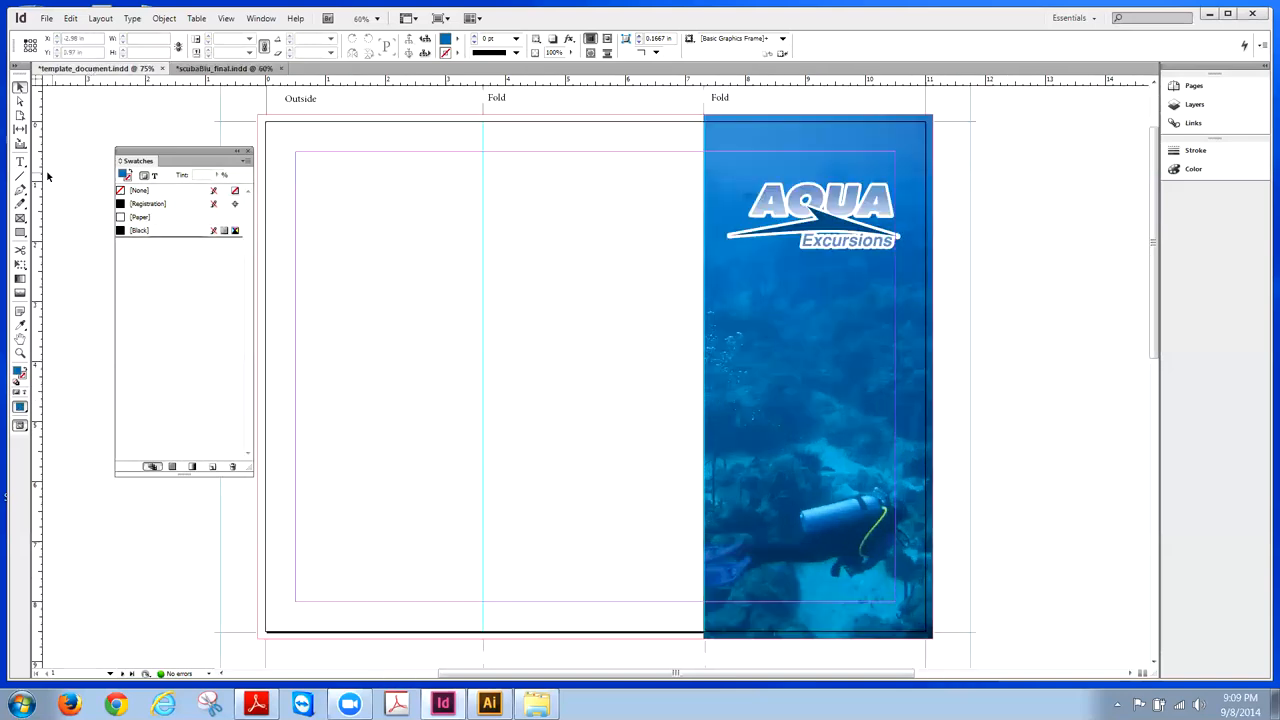
pyautogui.click(22, 162)
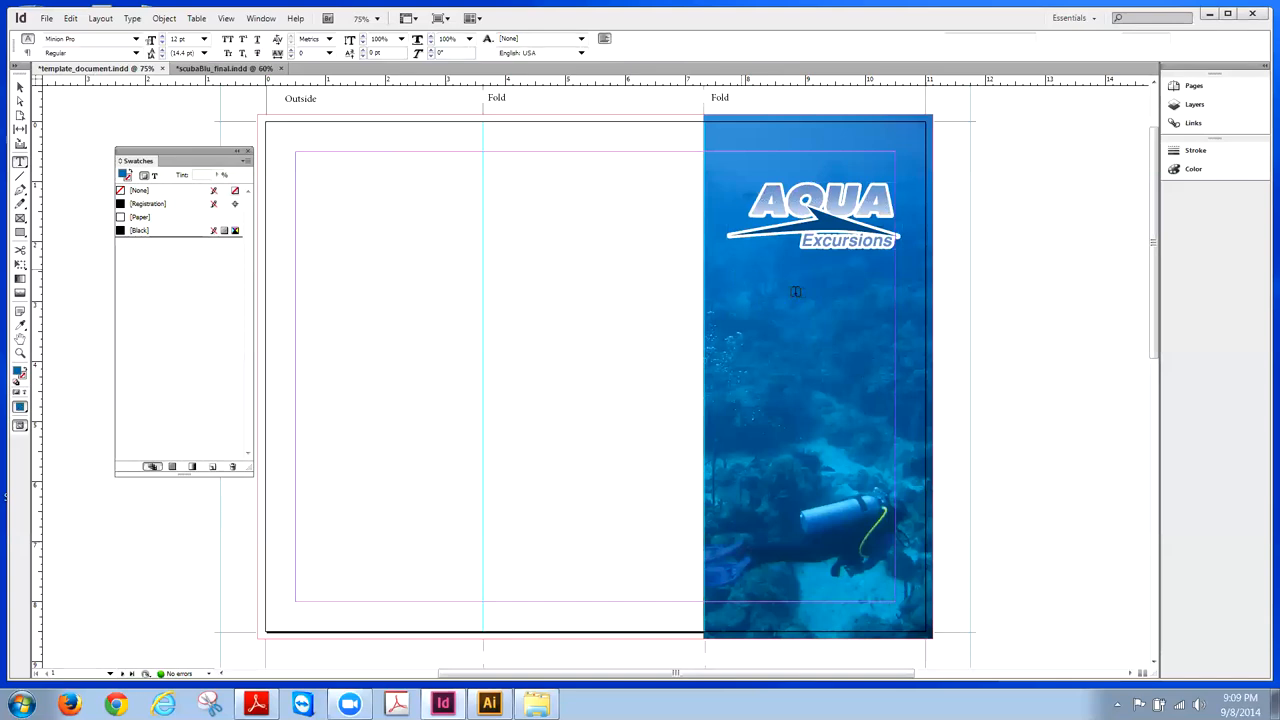
# - Type 'Dive Adventures' in a new text frame below the logo and select it
pyautogui.click(901, 304)
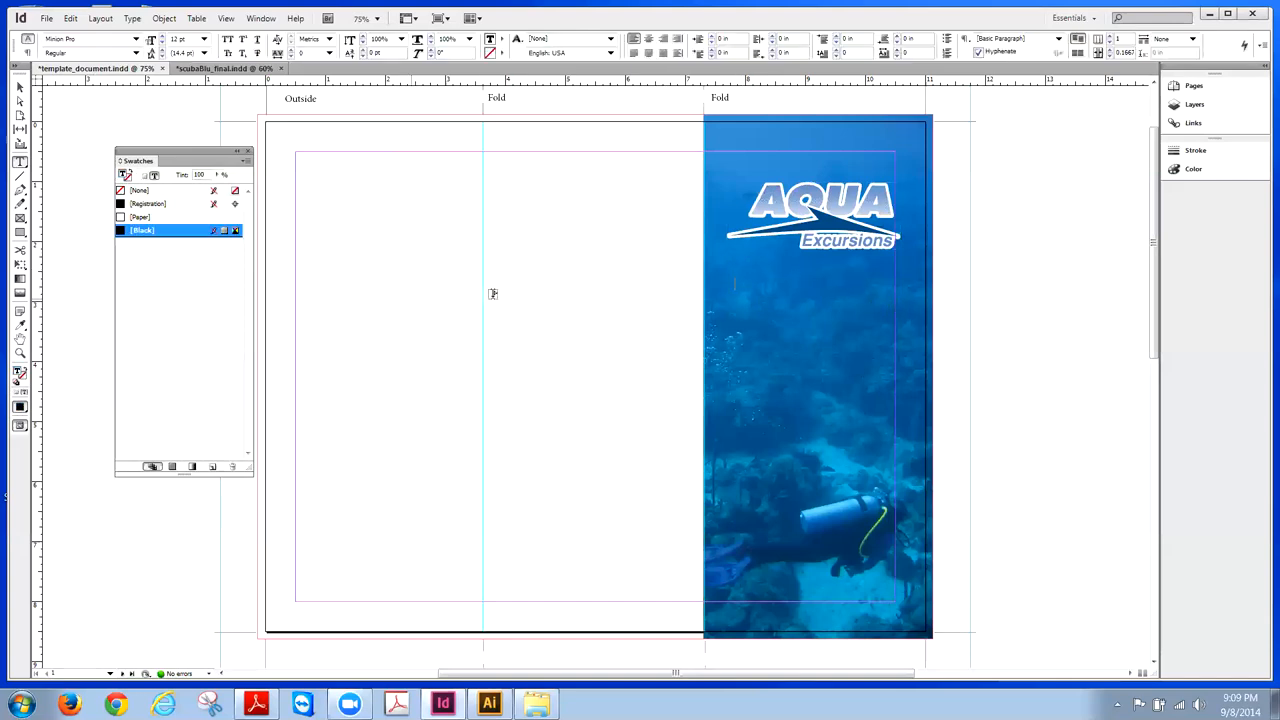
pyautogui.write('Dive Adventures')
pyautogui.moveTo(803, 284); pyautogui.dragTo(734, 284)
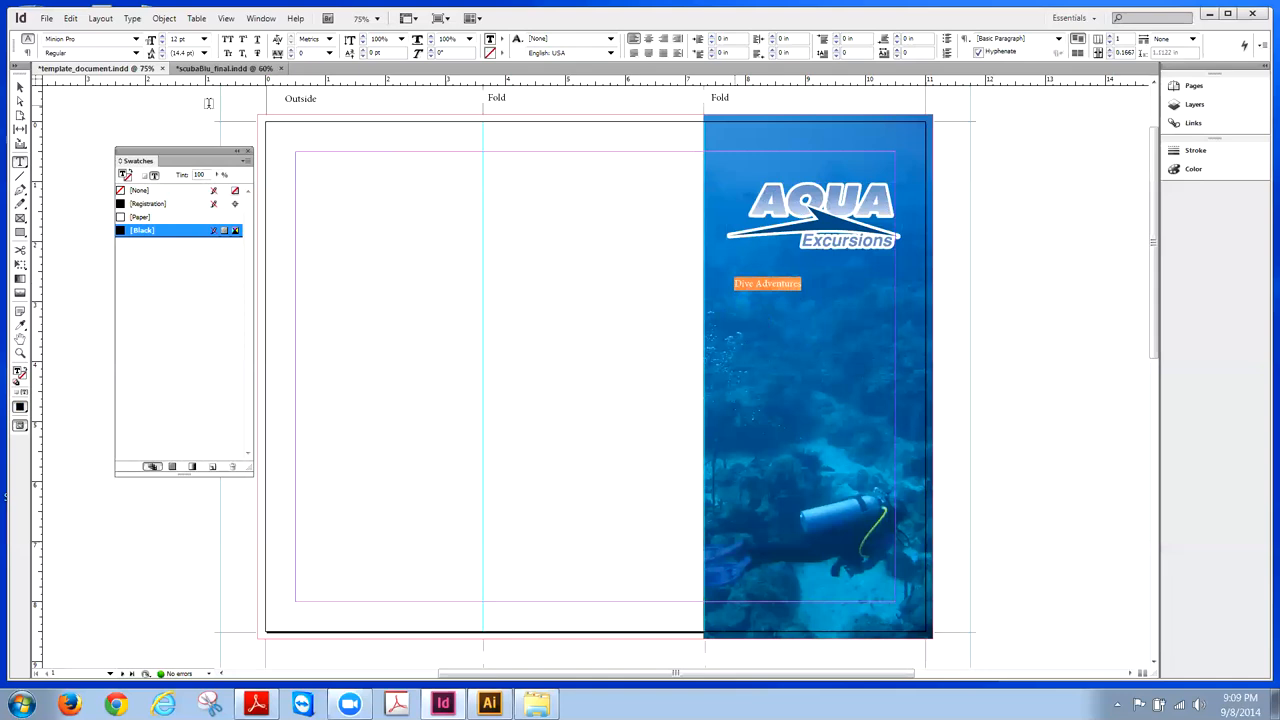
# - Set the heading font to Myriad Pro Bold
pyautogui.click(136, 44)
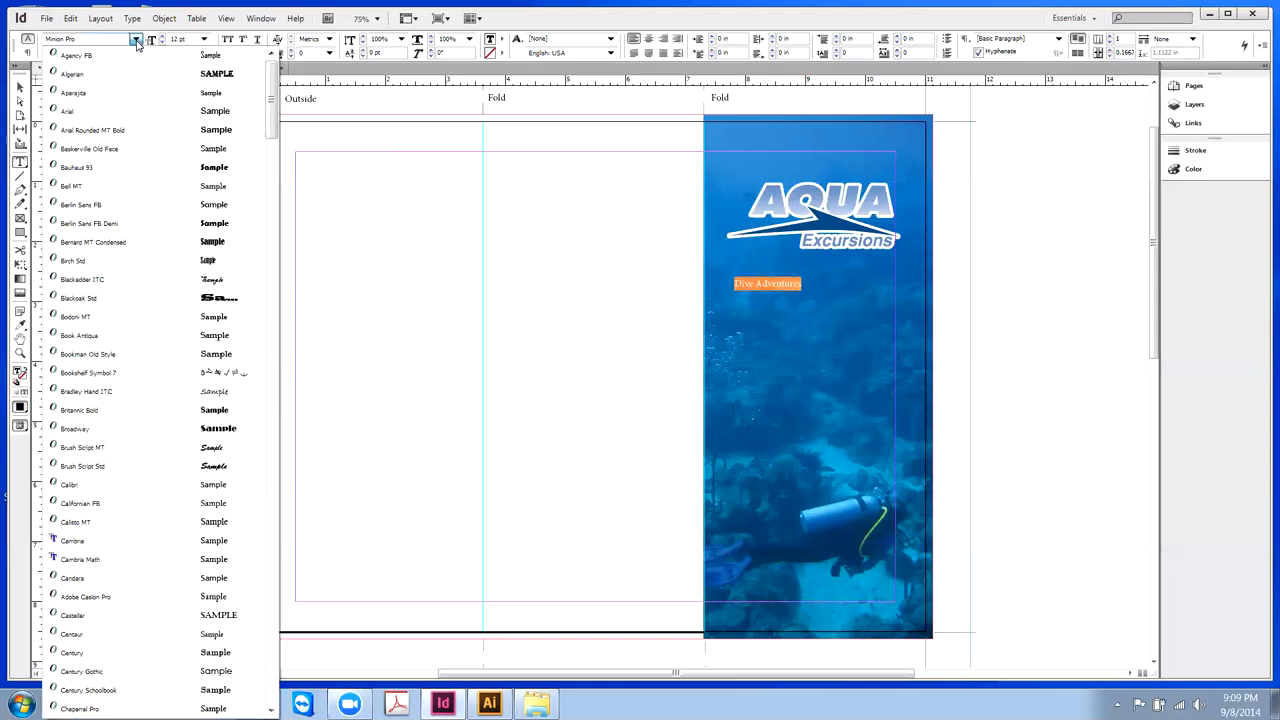
pyautogui.scroll(-3, 270, 152)
pyautogui.moveTo(270, 152); pyautogui.dragTo(241, 407)
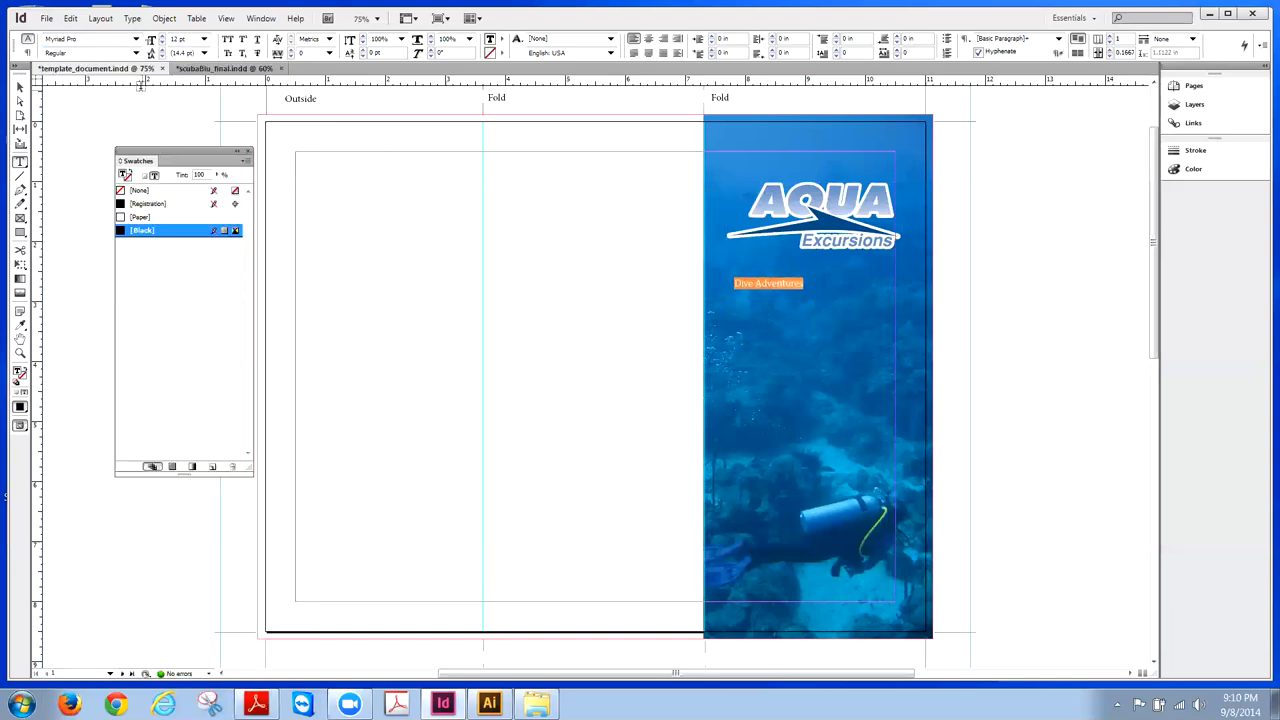
pyautogui.click(137, 53)
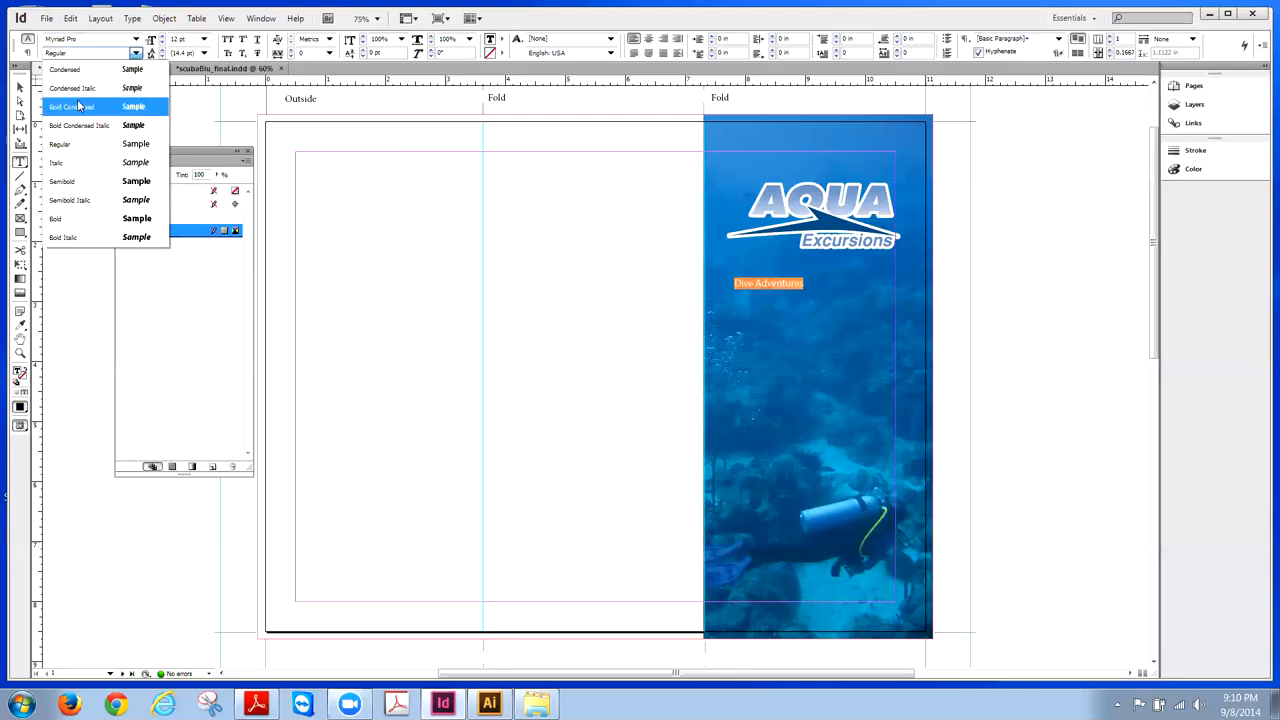
pyautogui.click(72, 184)
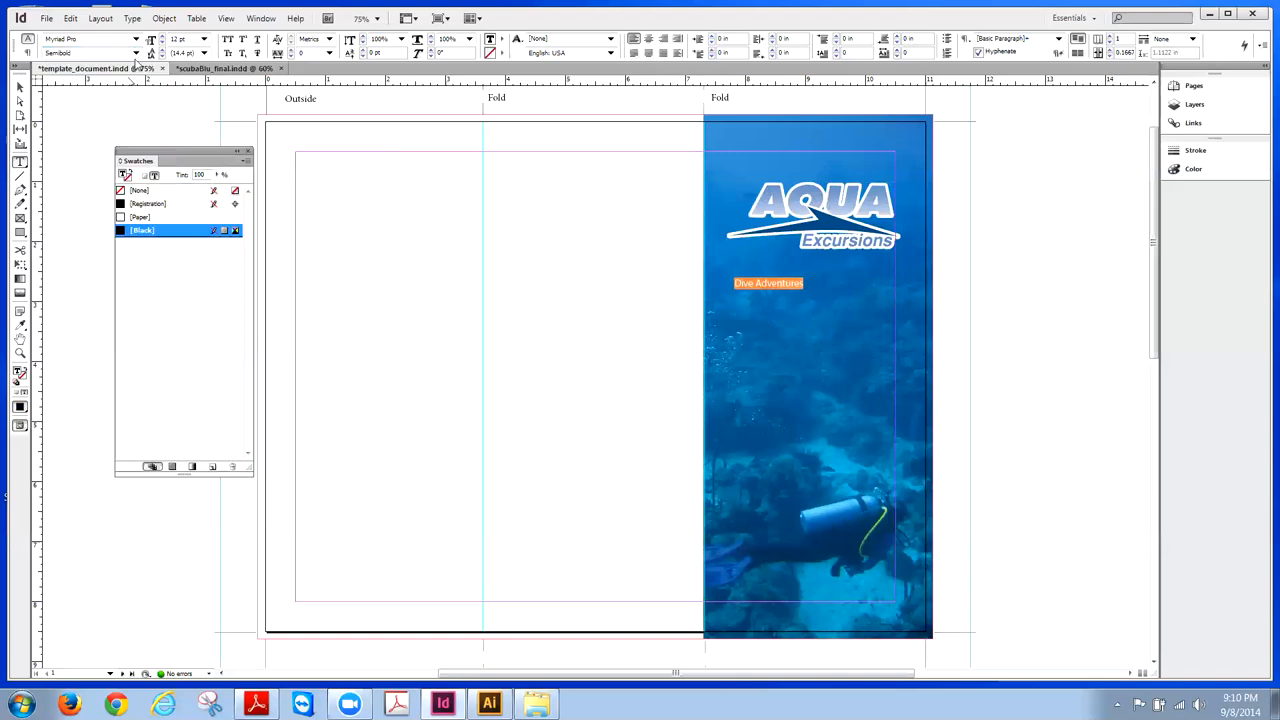
pyautogui.click(136, 53)
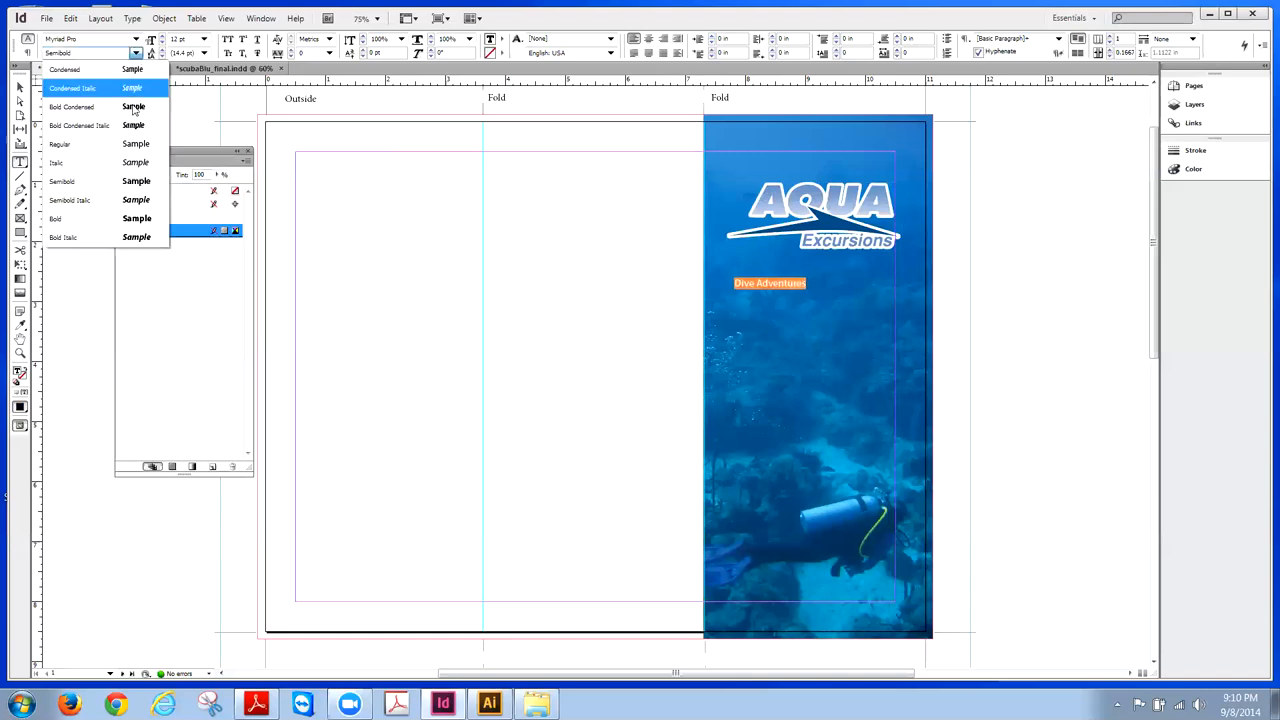
pyautogui.click(86, 218)
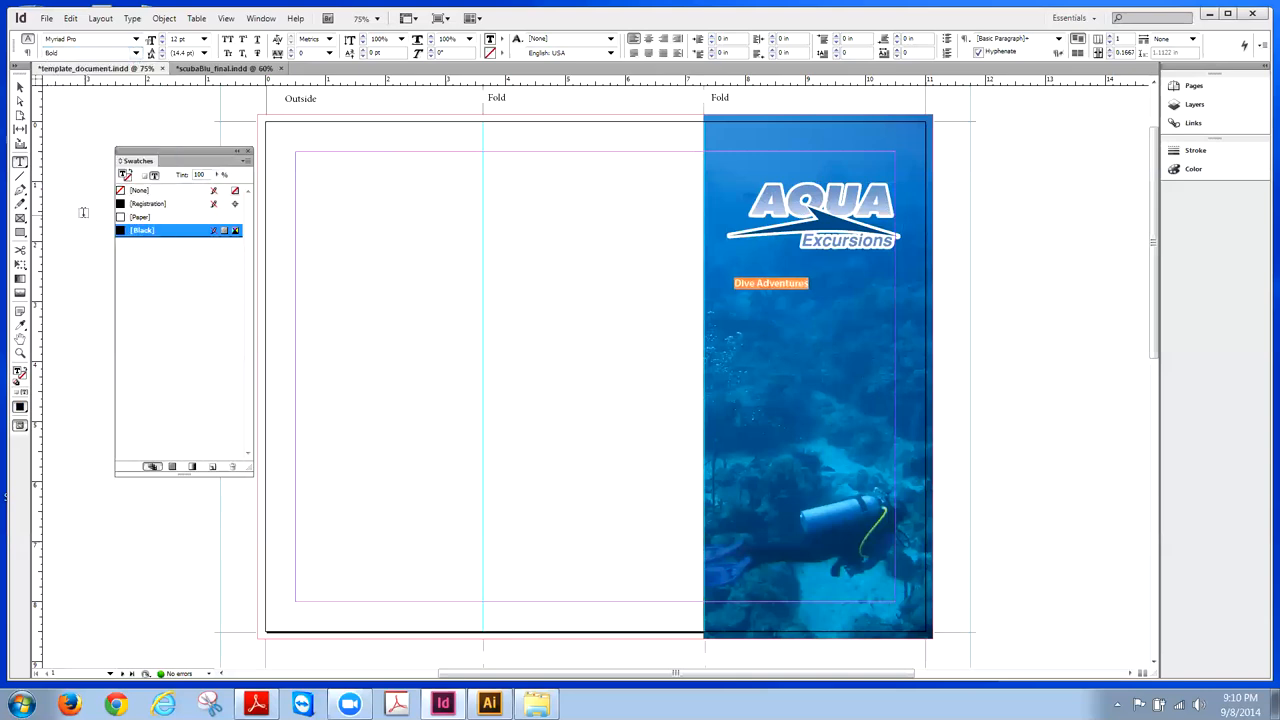
# - Set the heading size to 24 pt, trying 28 pt before undoing back
pyautogui.click(204, 39)
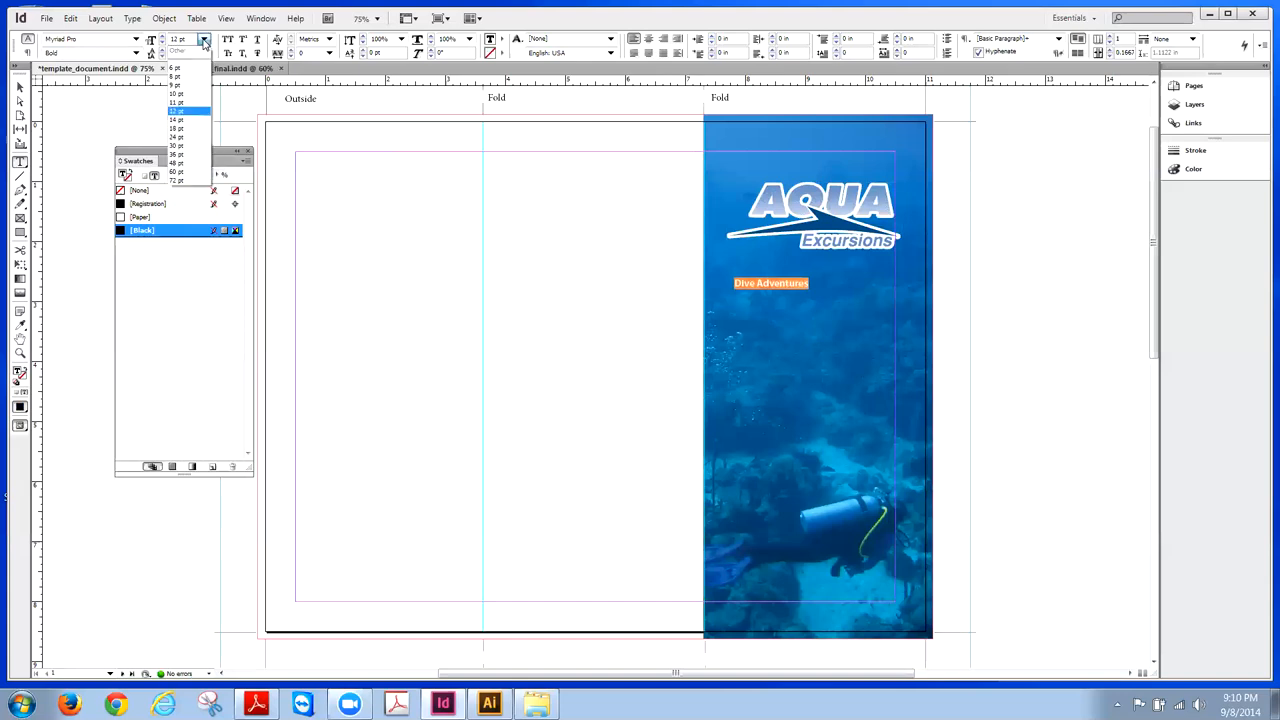
pyautogui.click(178, 136)
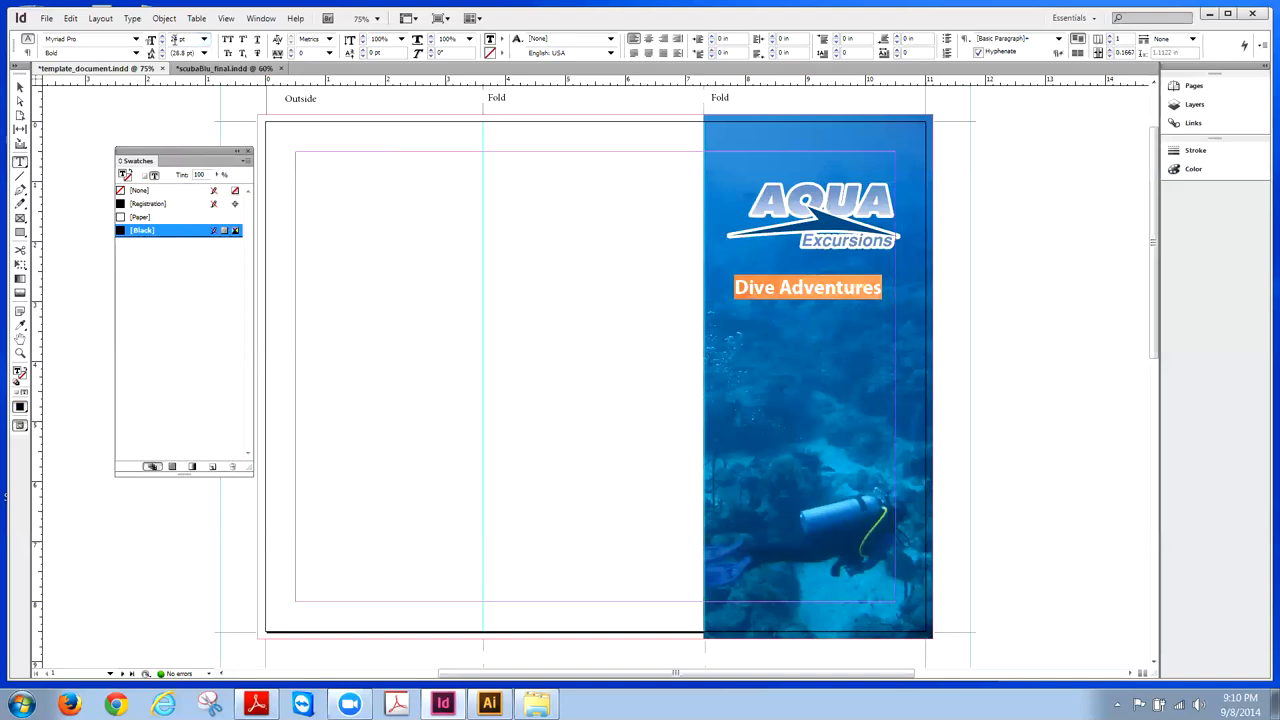
pyautogui.doubleClick(176, 39)
pyautogui.write('28')
pyautogui.press('Return')
pyautogui.hotkey('ctrl', 'shift', 'a')
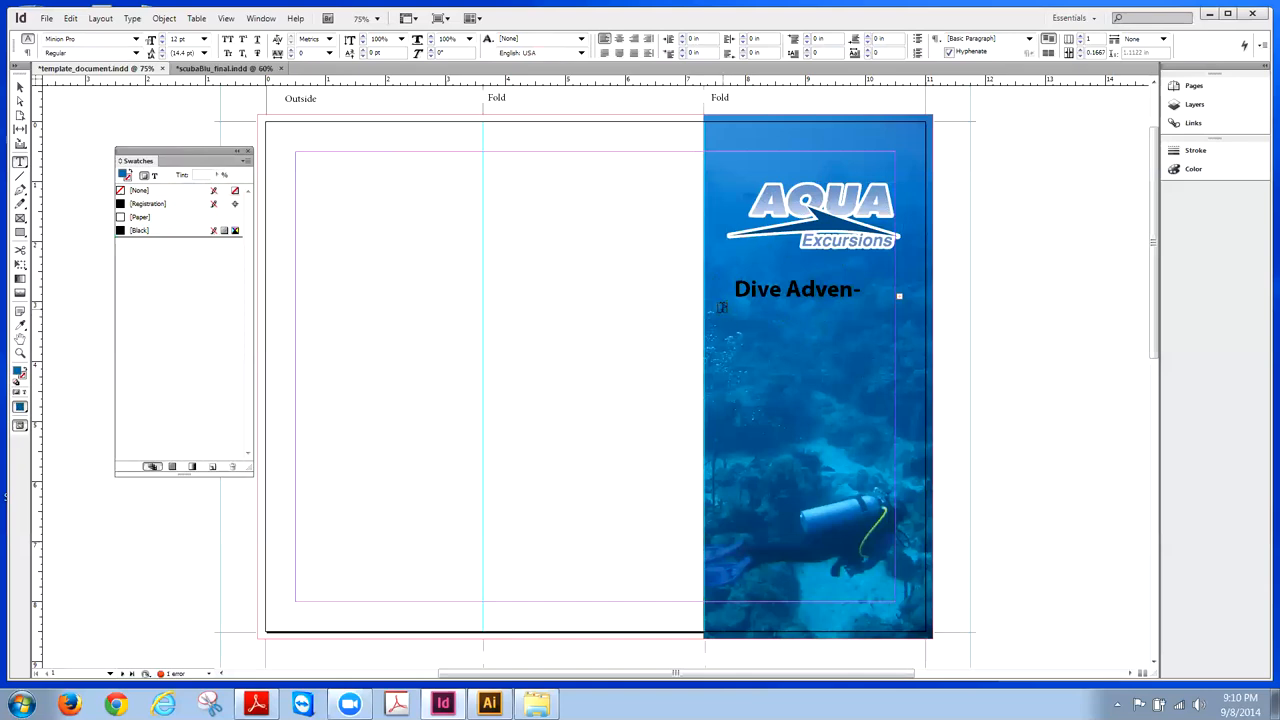
pyautogui.hotkey('ctrl', 'z')
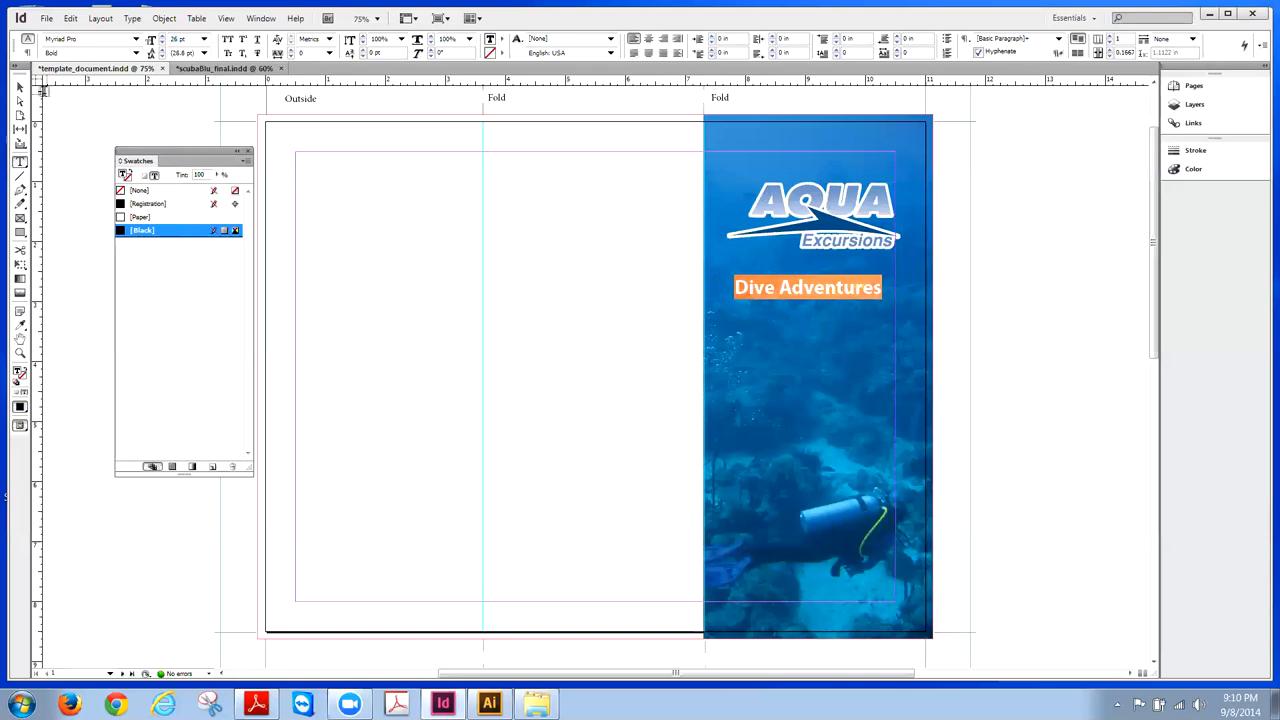
pyautogui.click(20, 88)
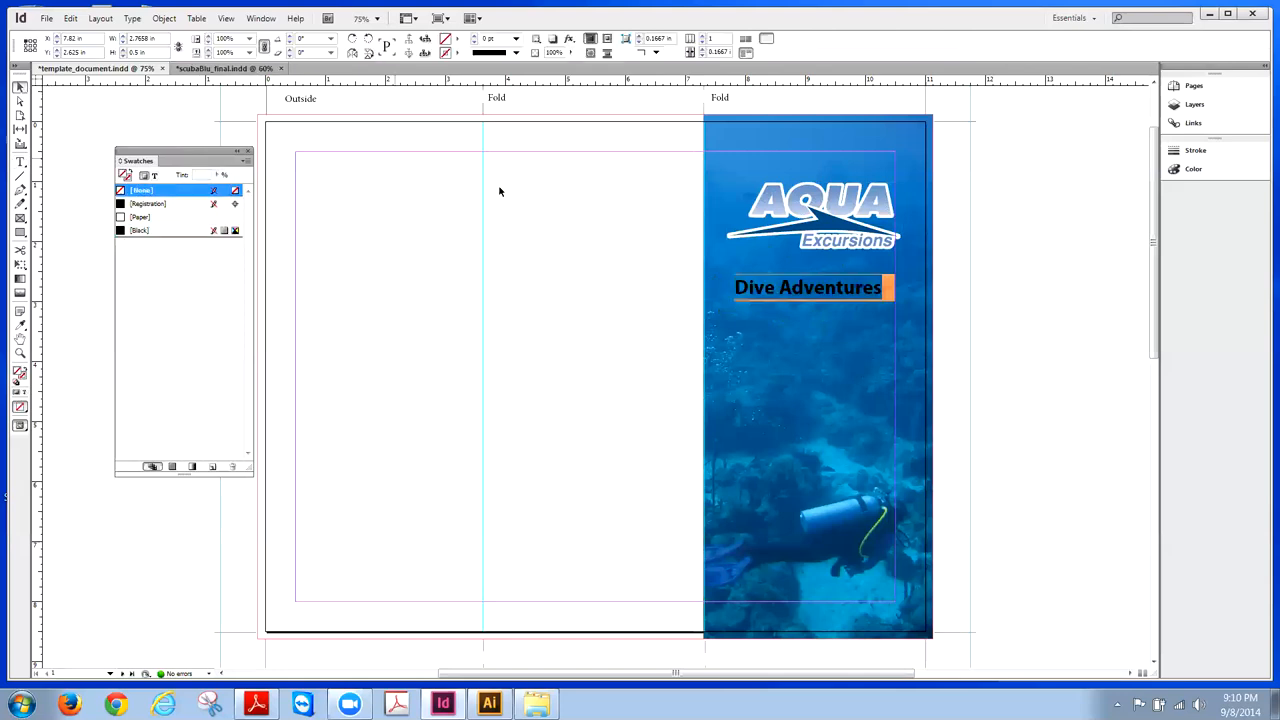
# - Color the Dive Adventures text white with the Paper swatch
pyautogui.doubleClick(813, 294)
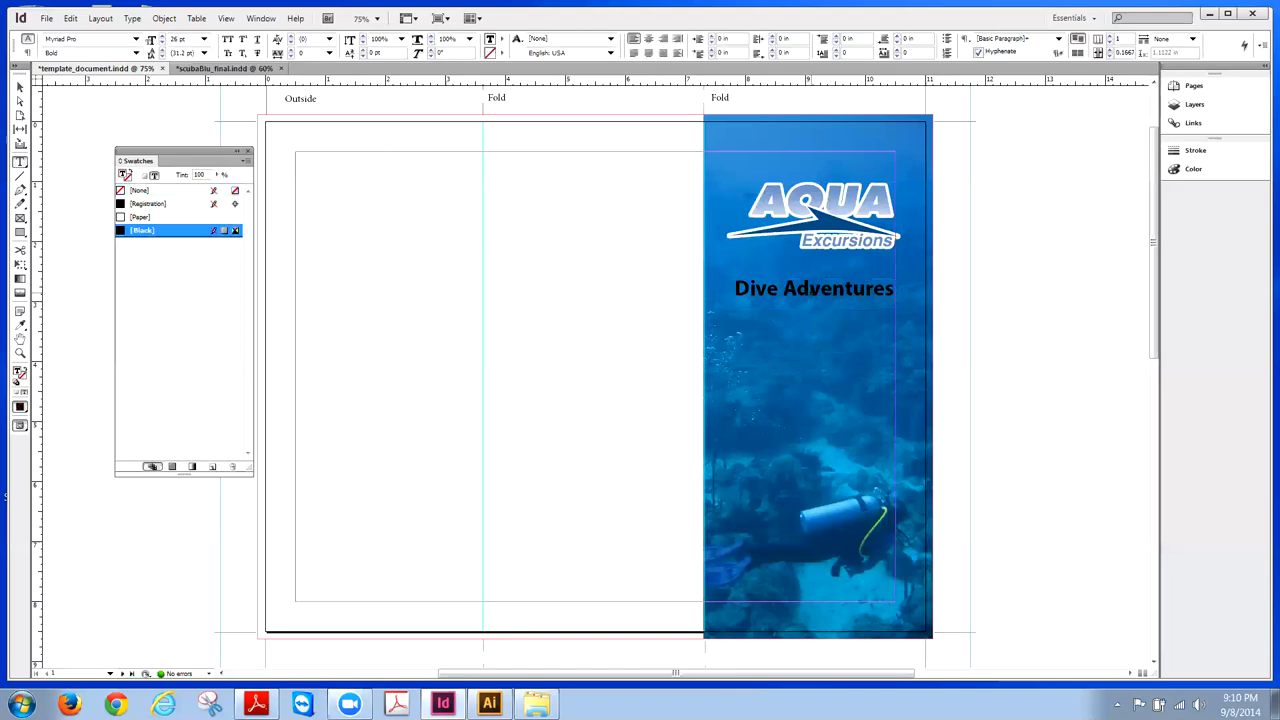
pyautogui.moveTo(895, 290); pyautogui.dragTo(738, 285)
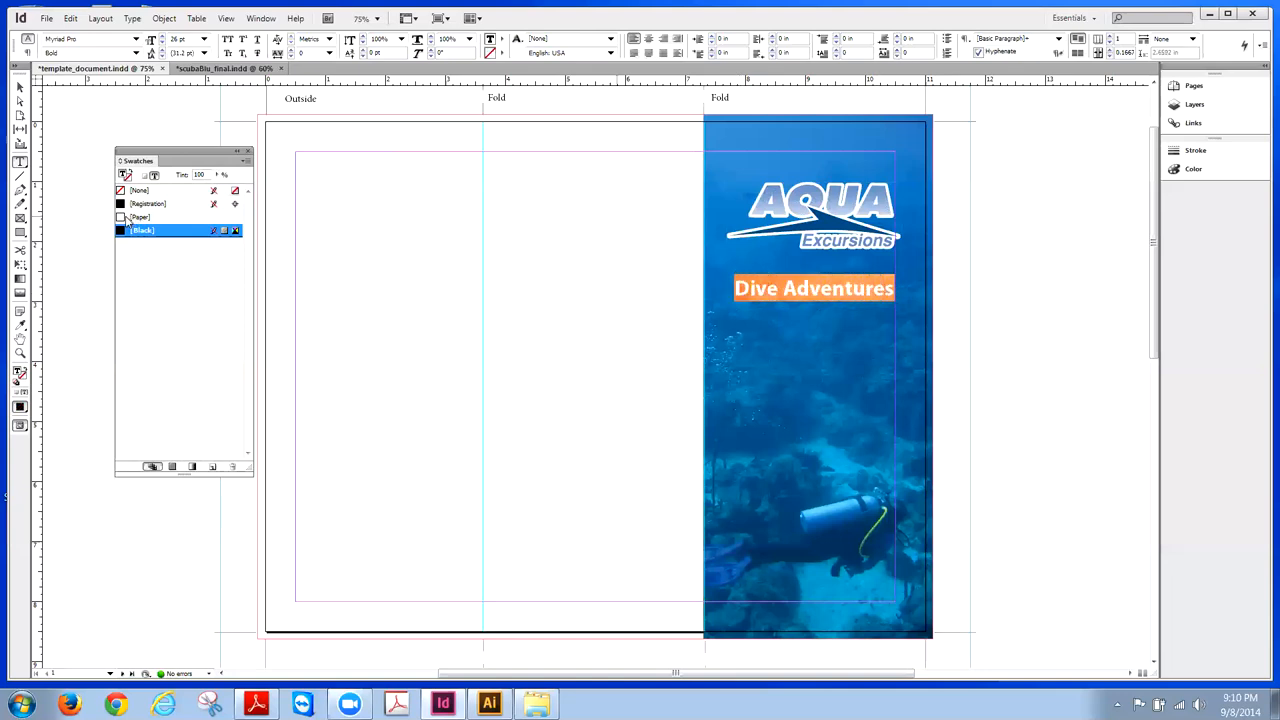
pyautogui.click(121, 218)
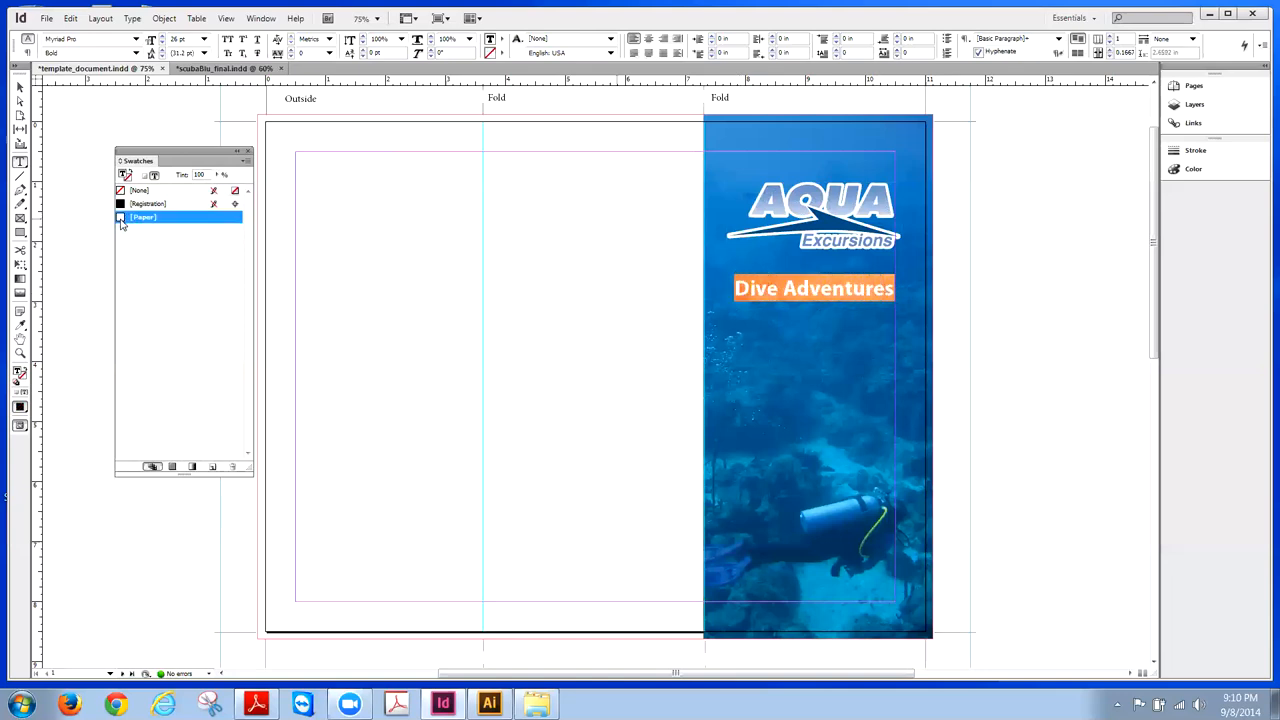
pyautogui.click(19, 88)
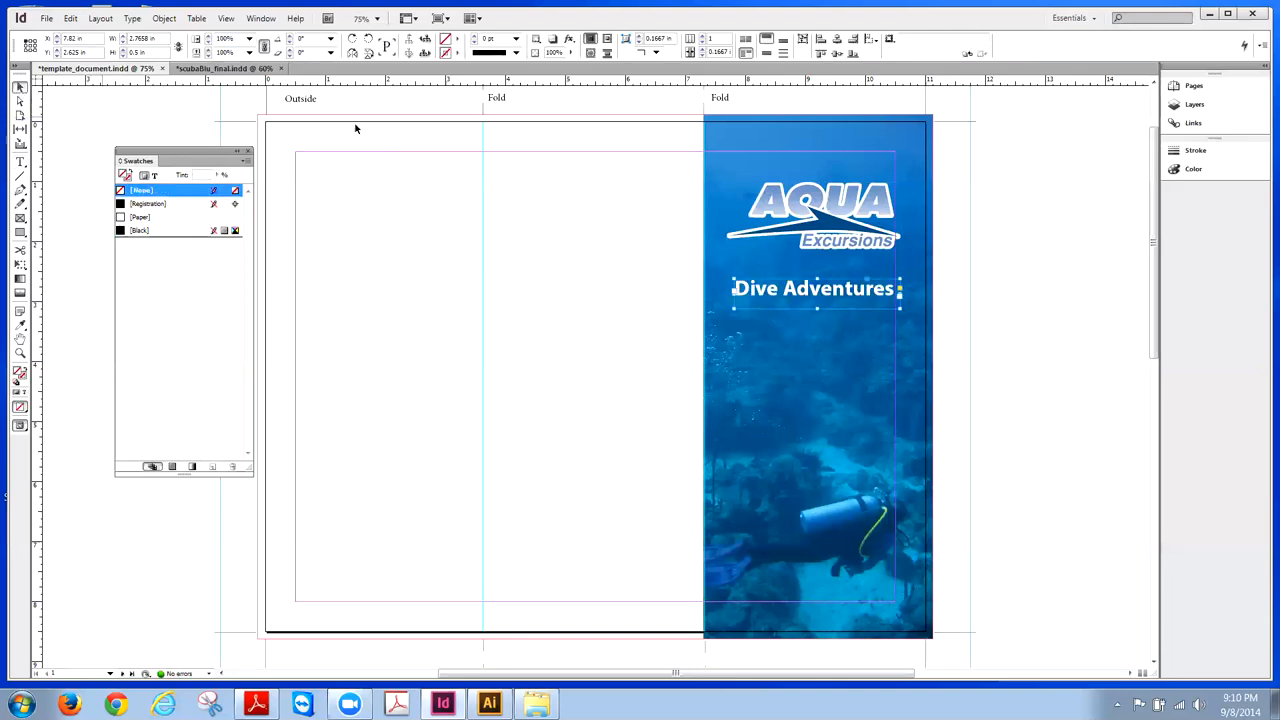
# - Nudge the heading frame up toward the AQUA logo with Shift+Up
pyautogui.click(993, 228)
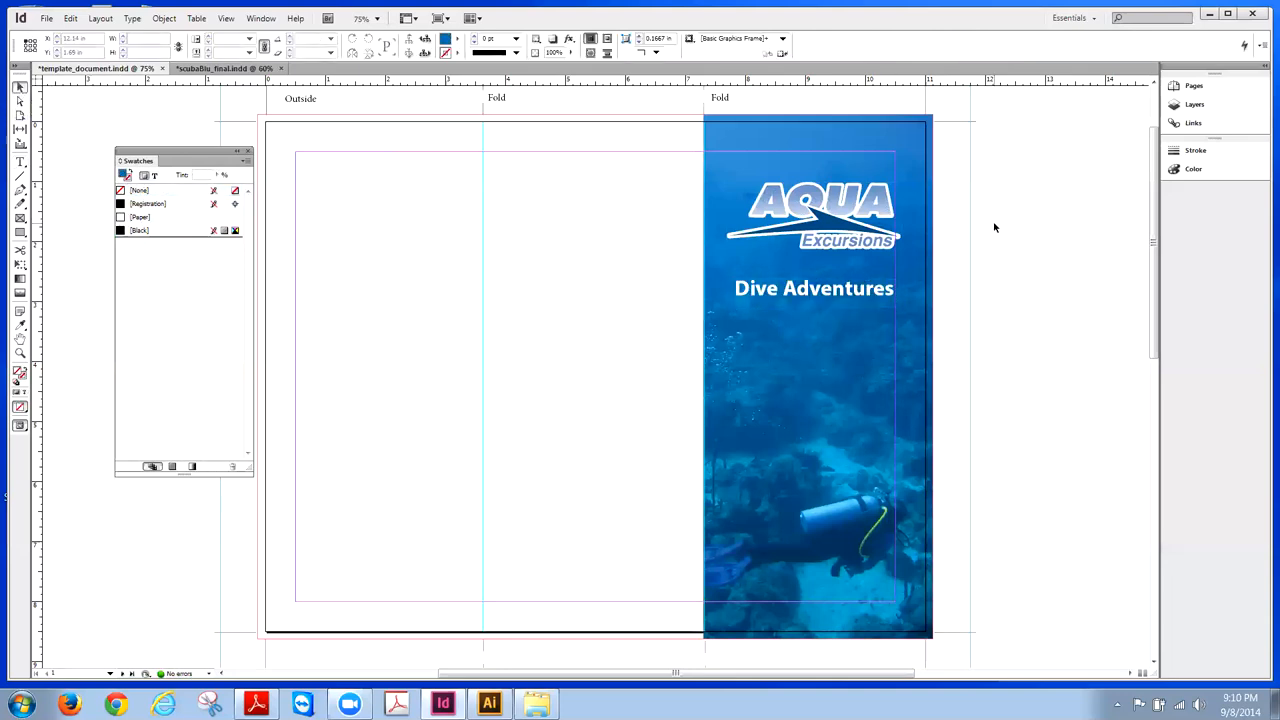
pyautogui.click(879, 297)
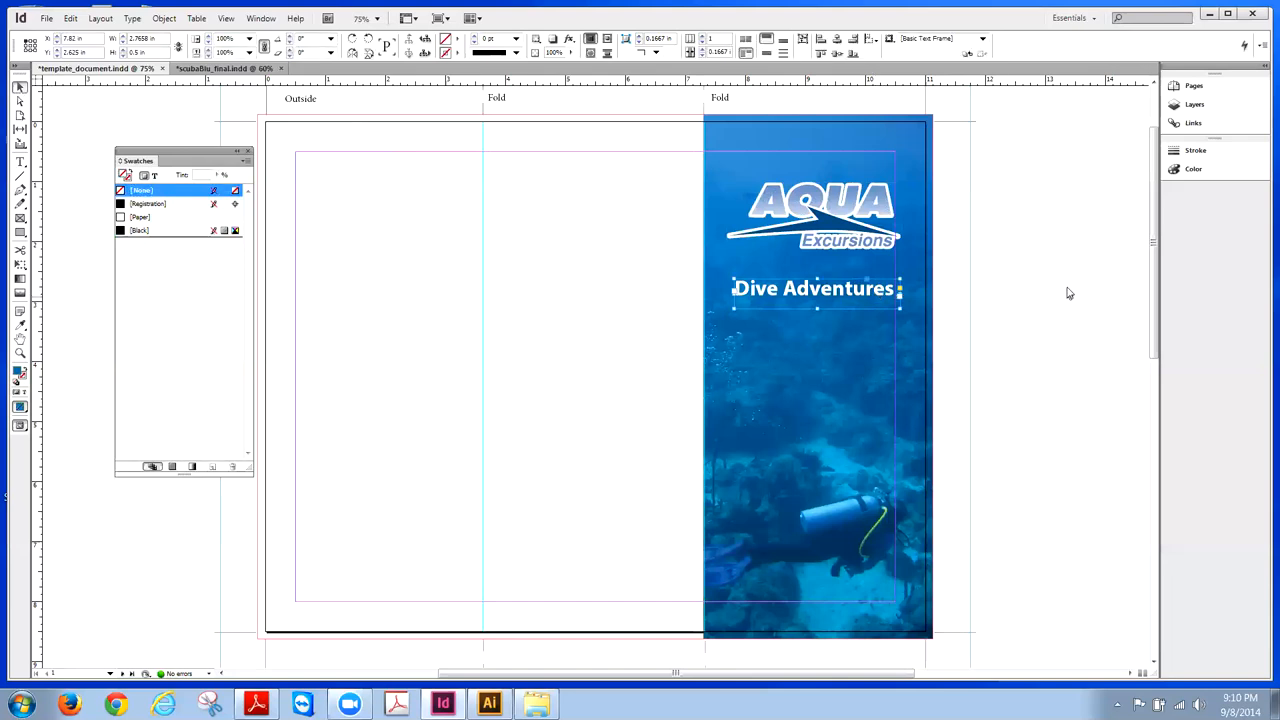
pyautogui.hotkey('shift', 'Up')
pyautogui.hotkey('shift', 'Up')
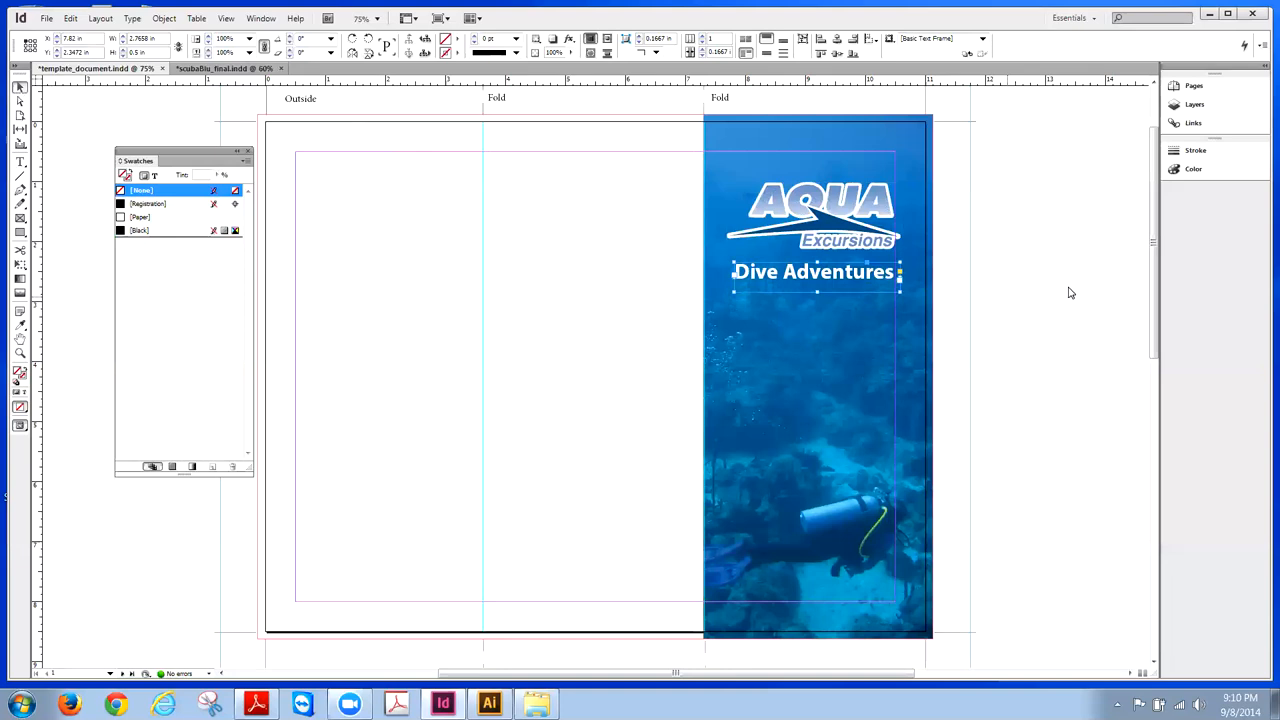
pyautogui.click(860, 200)
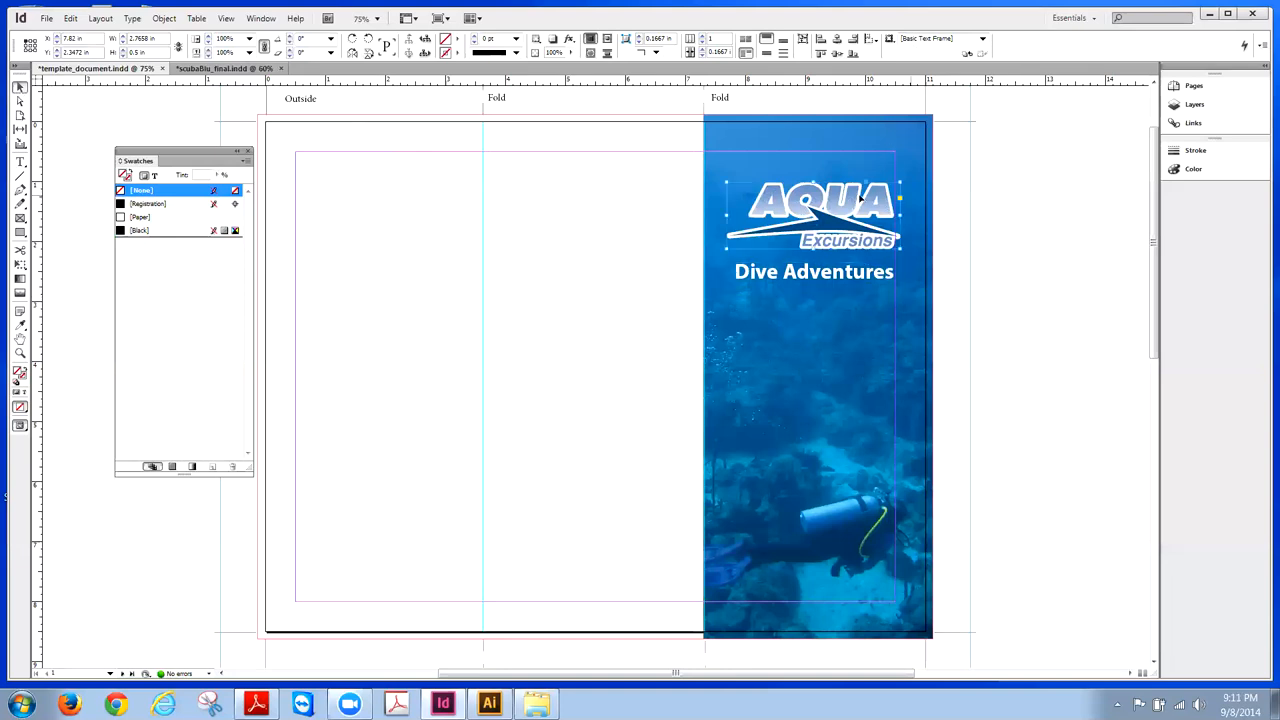
pyautogui.click(856, 282)
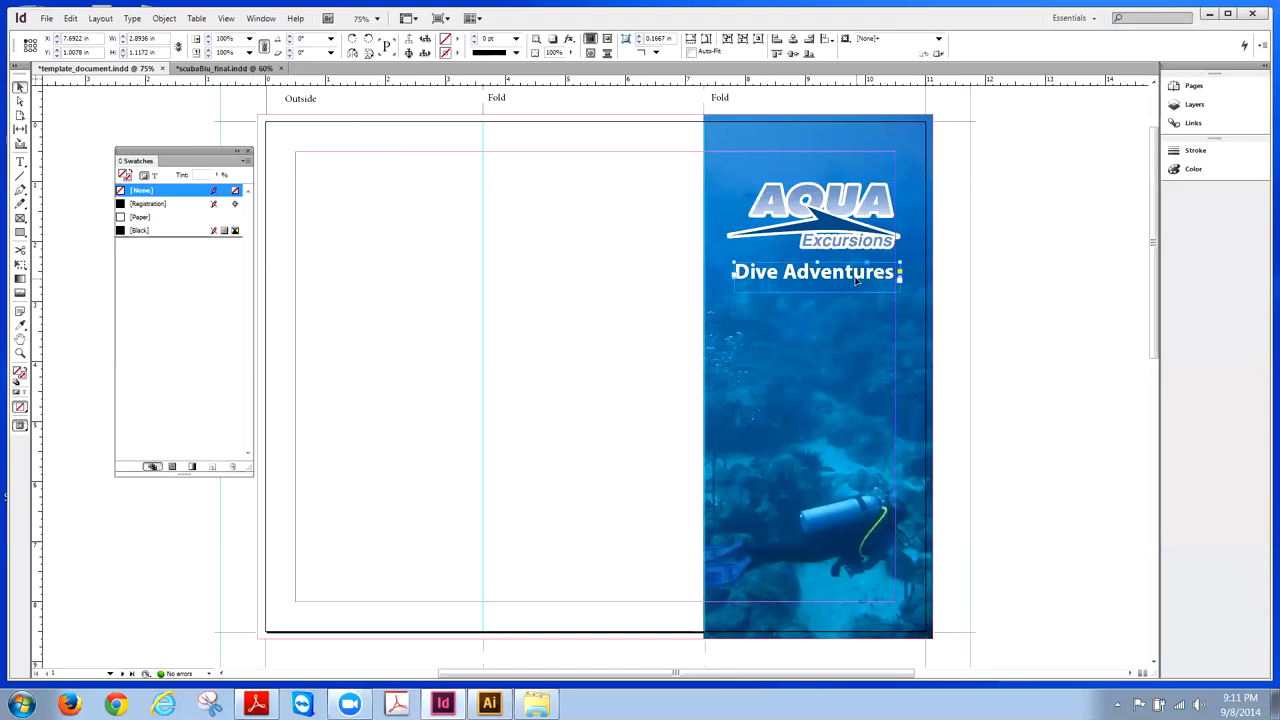
pyautogui.click(964, 268)
pyautogui.click(869, 275)
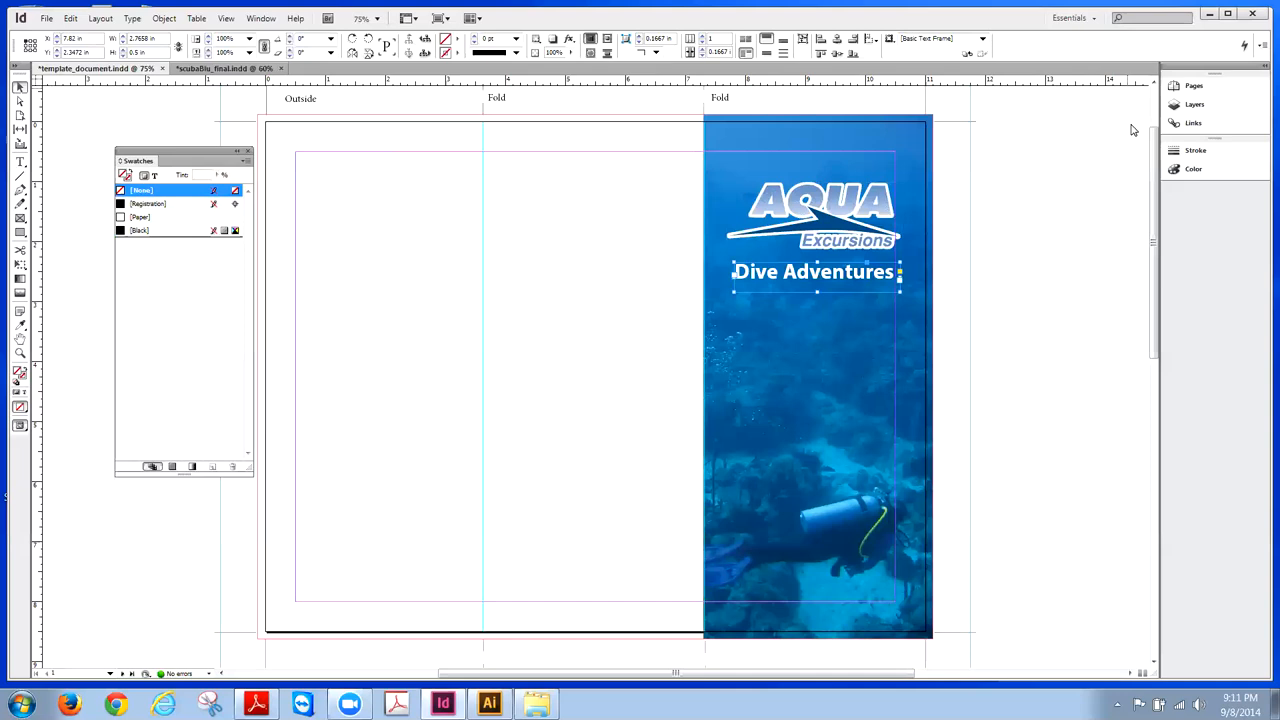
pyautogui.hotkey('ctrl', 'd')
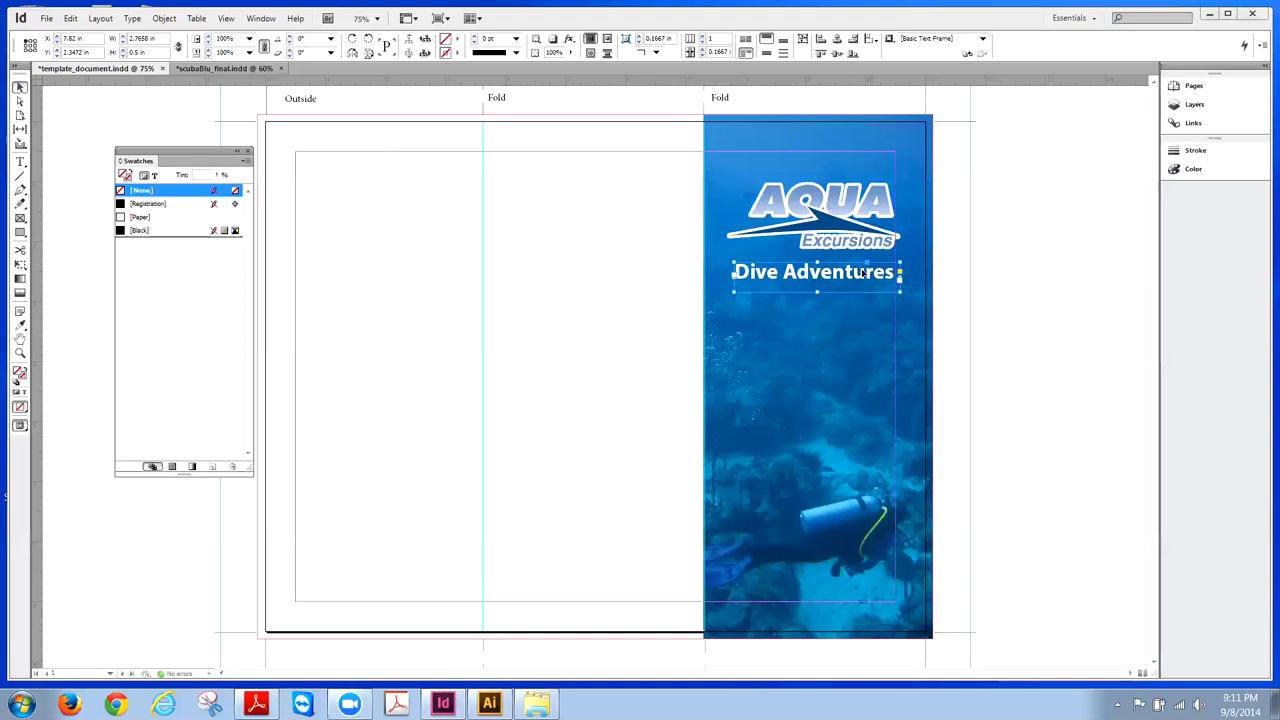
# - Fit the Dive Adventures frame to its content
pyautogui.click(160, 20)
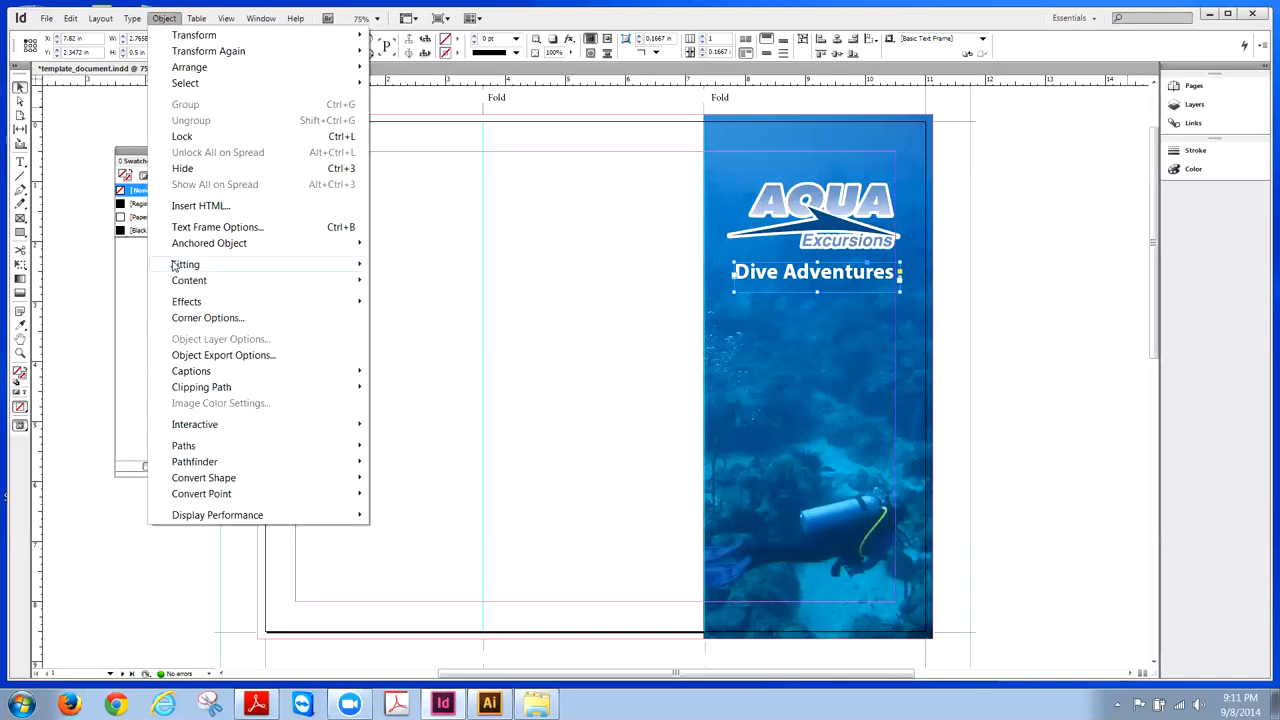
pyautogui.moveTo(176, 266)
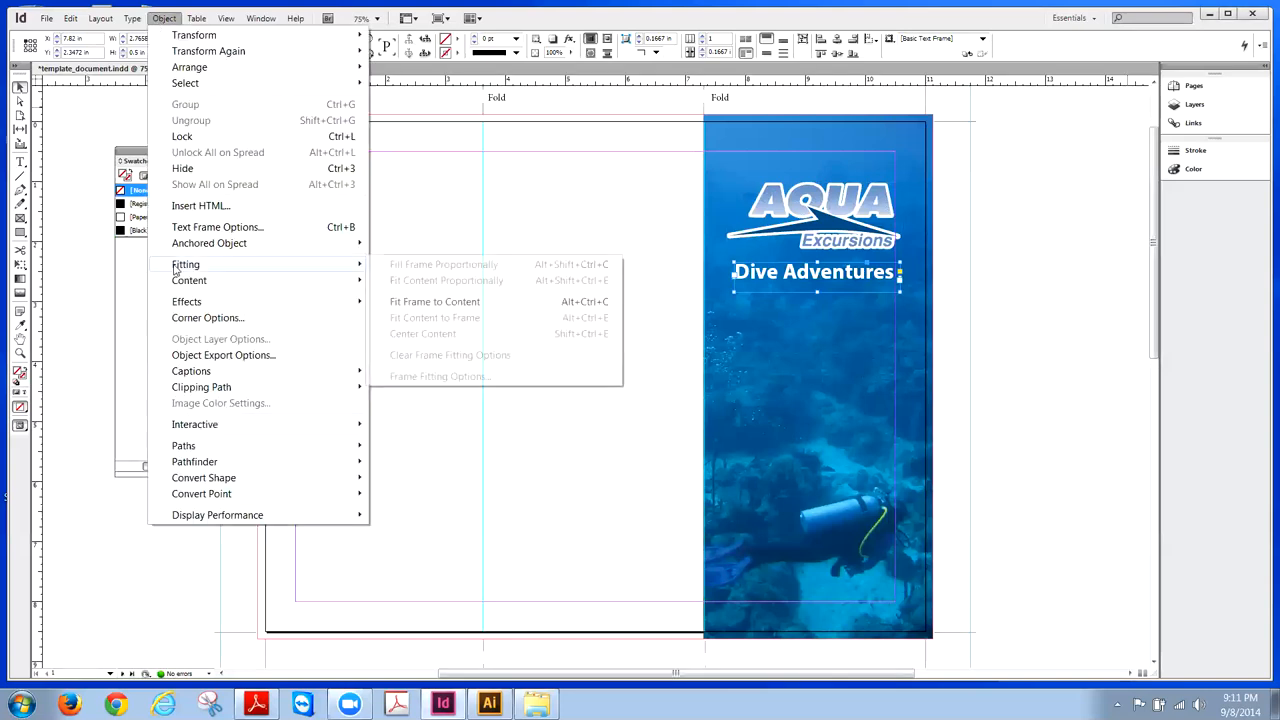
pyautogui.click(469, 302)
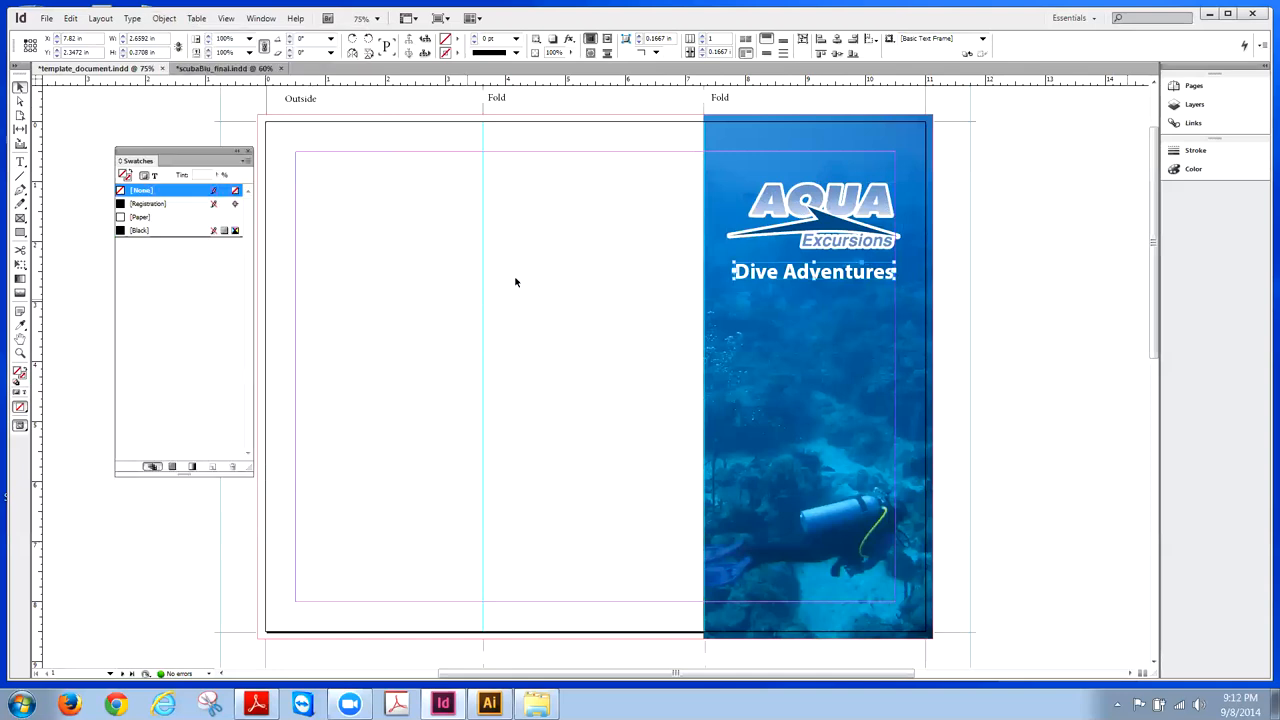
# - Align the heading's horizontal center with the AQUA logo, then nudge both slightly right
pyautogui.keyDown('shift'); pyautogui.click(846, 242); pyautogui.keyUp('shift')
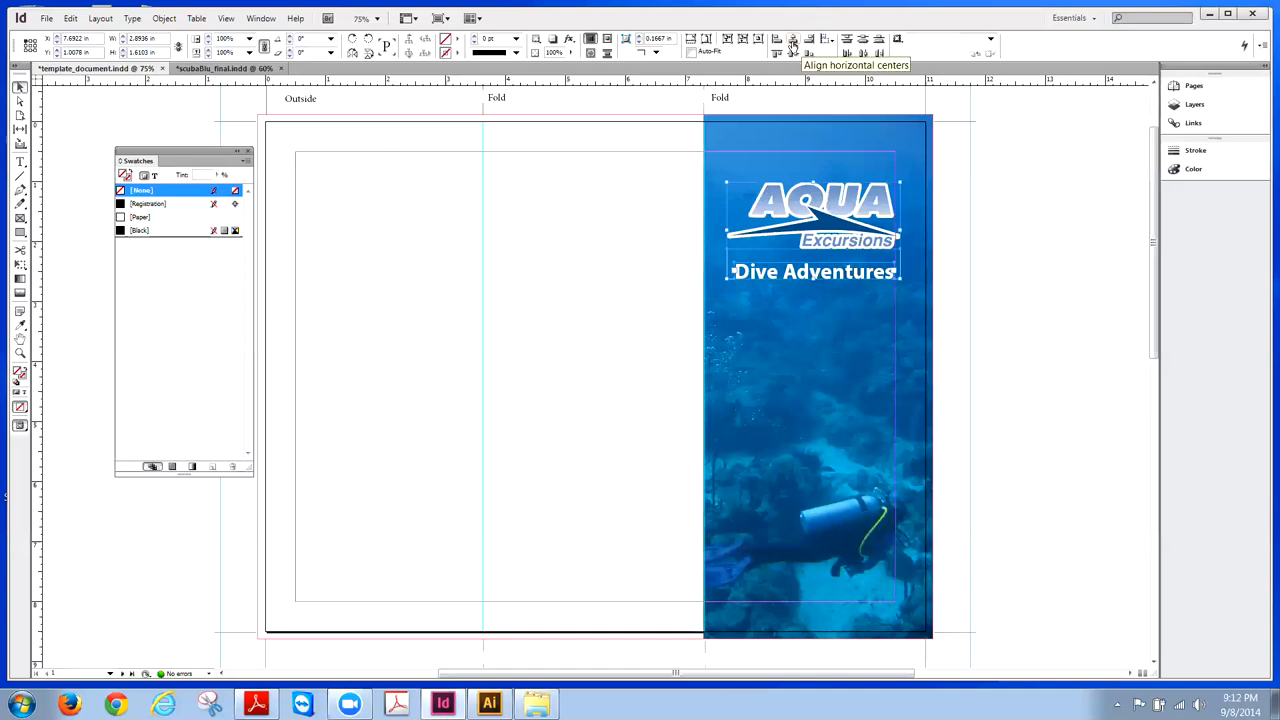
pyautogui.click(791, 44)
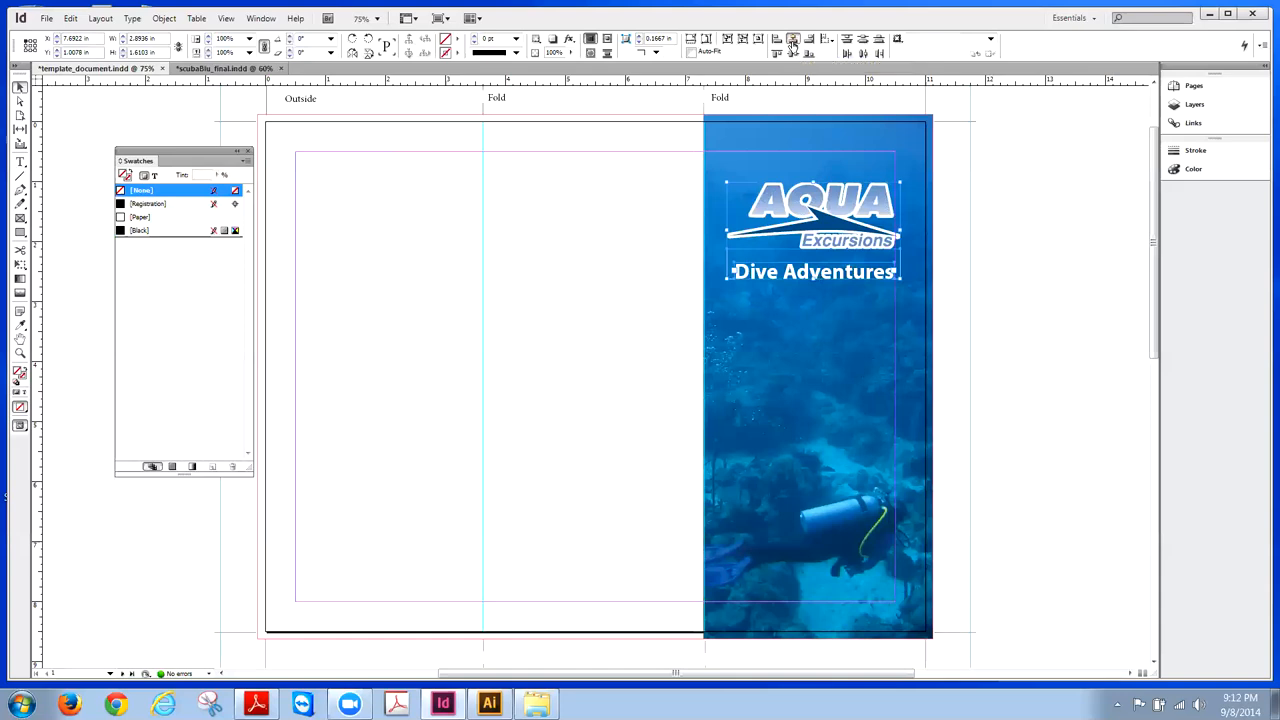
pyautogui.click(955, 157)
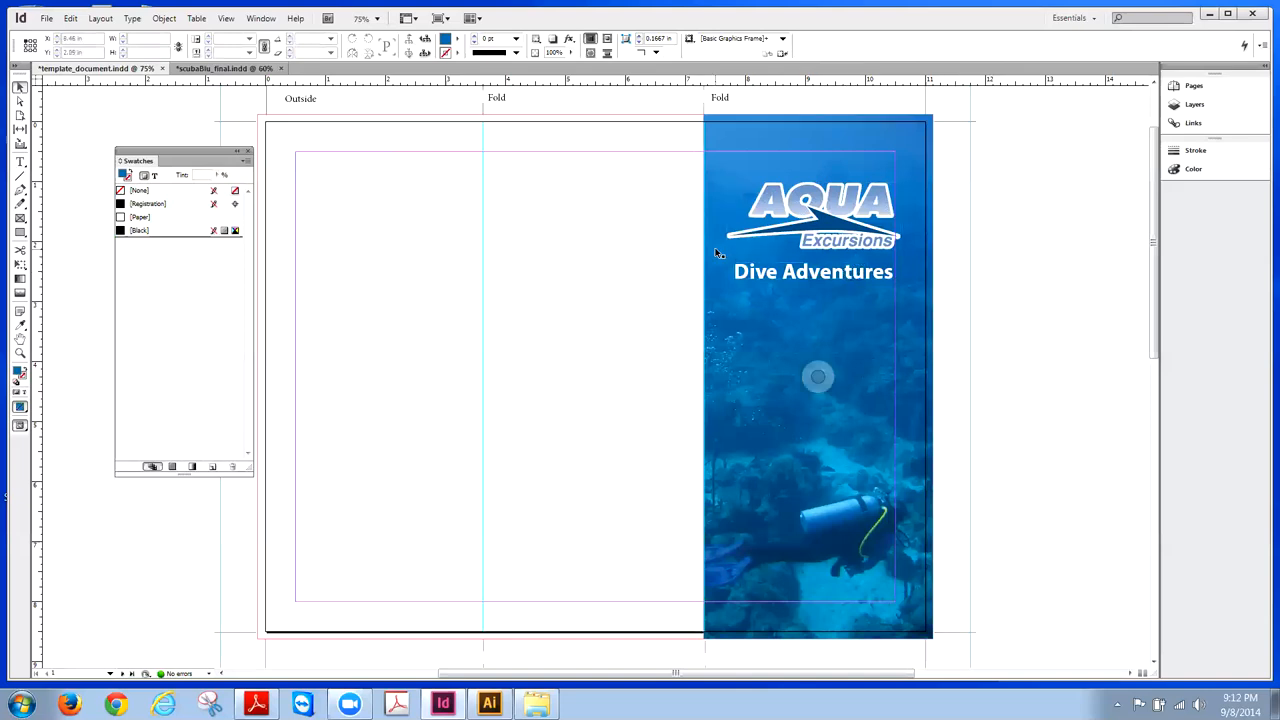
pyautogui.click(848, 237)
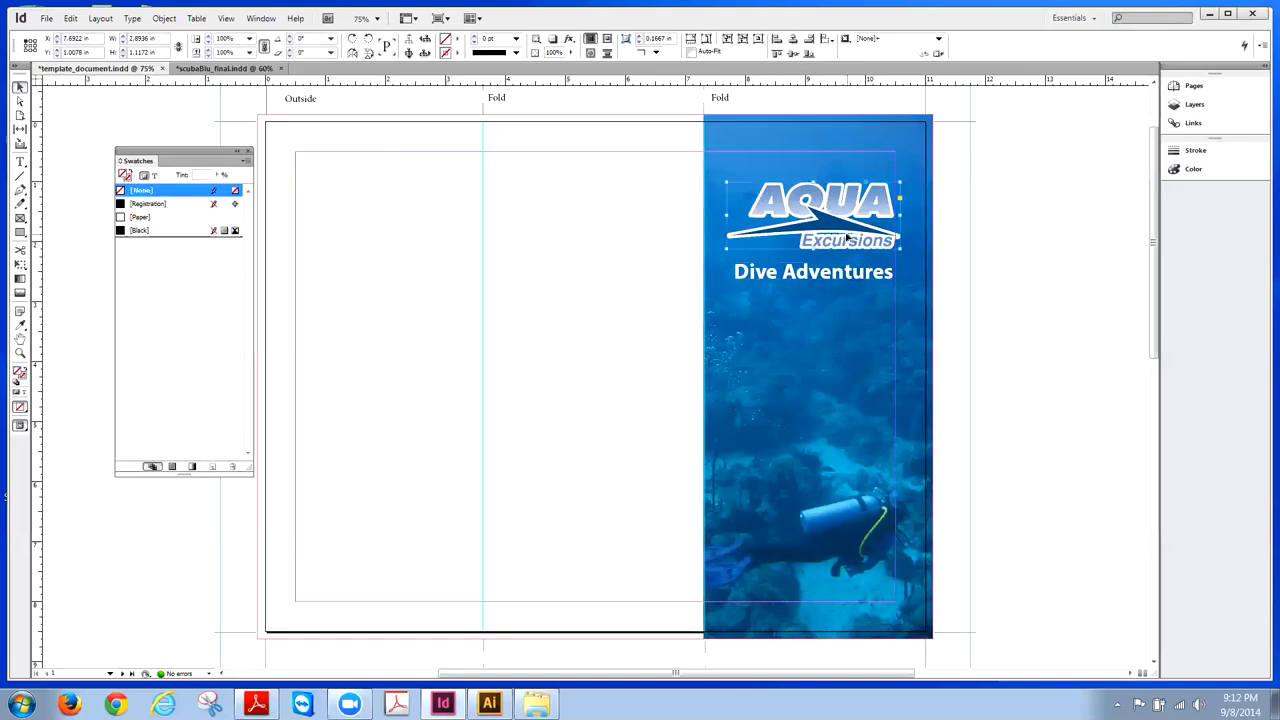
pyautogui.keyDown('shift'); pyautogui.click(850, 271); pyautogui.keyUp('shift')
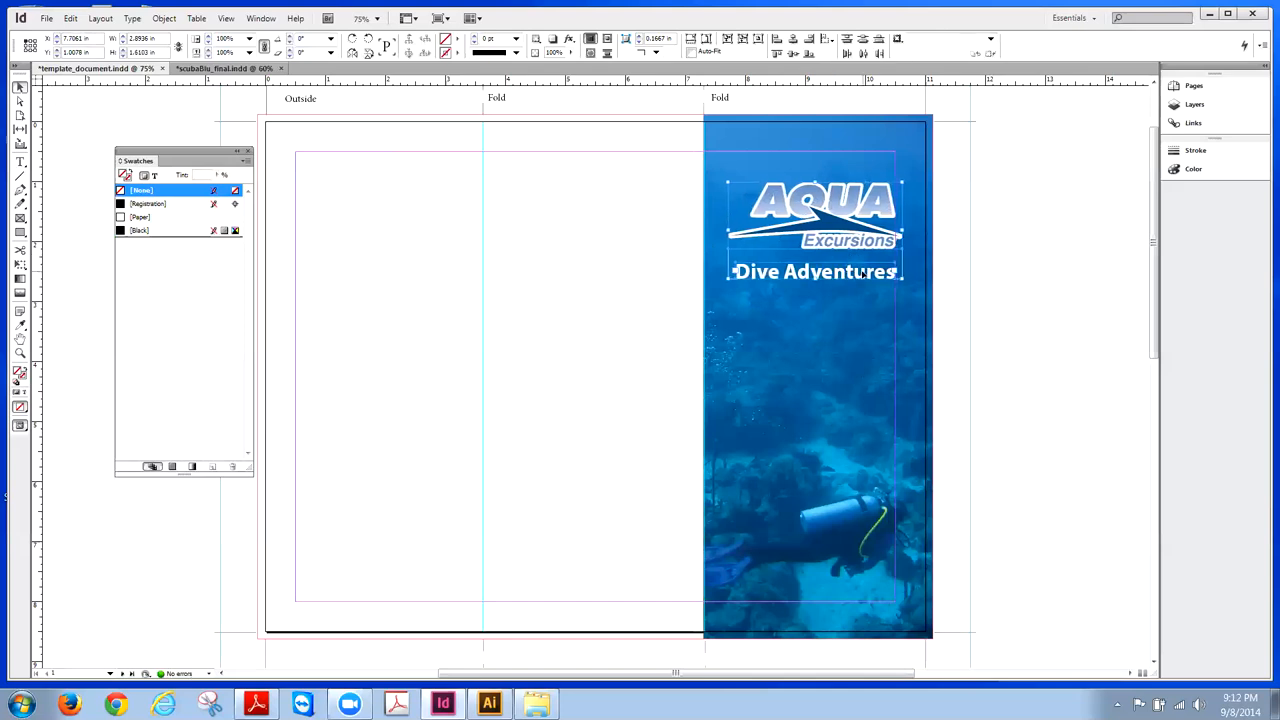
pyautogui.press('Right')
pyautogui.click(951, 231)
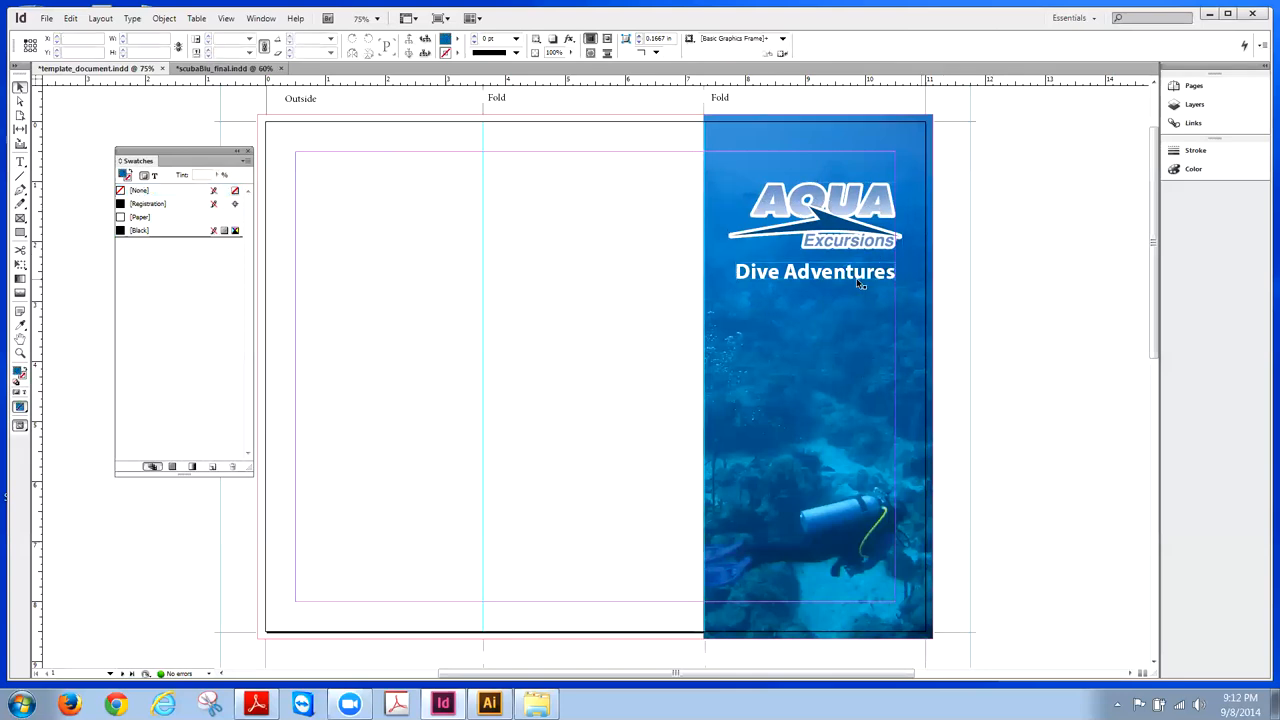
# - Move the heading frame down a little with Shift+Down
pyautogui.click(858, 280)
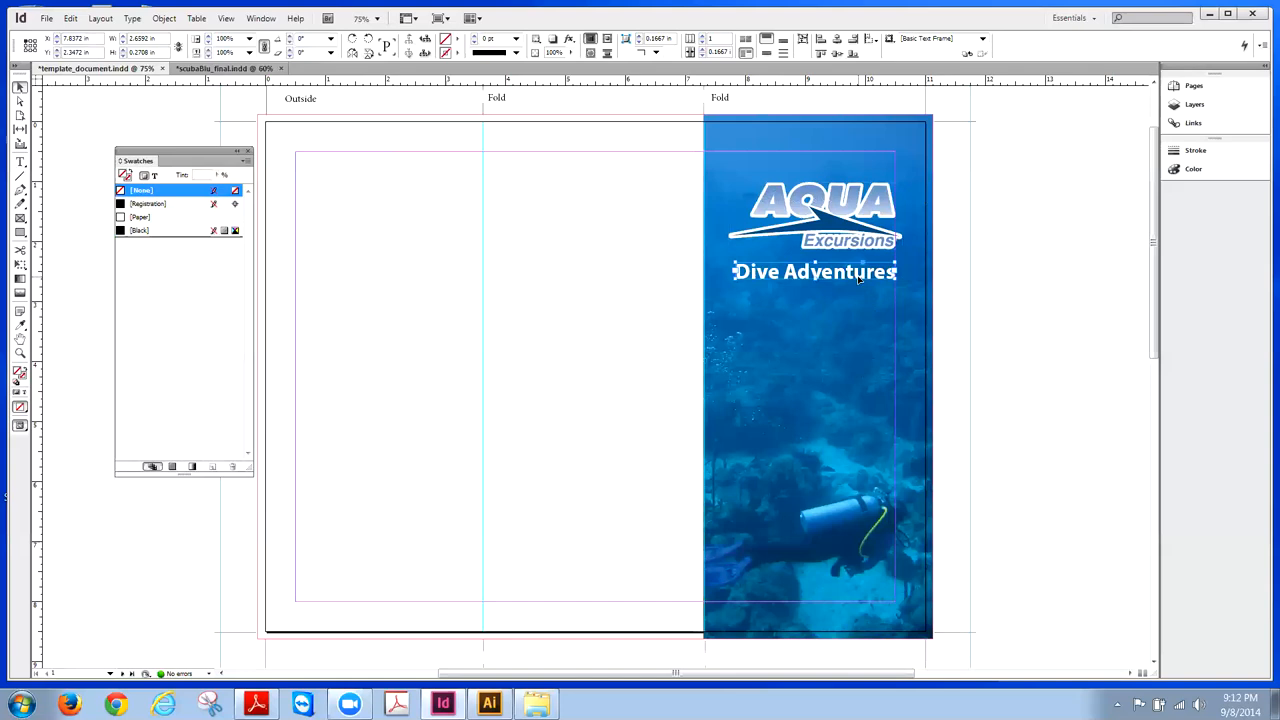
pyautogui.hotkey('shift', 'Down')
pyautogui.hotkey('shift', 'Down')
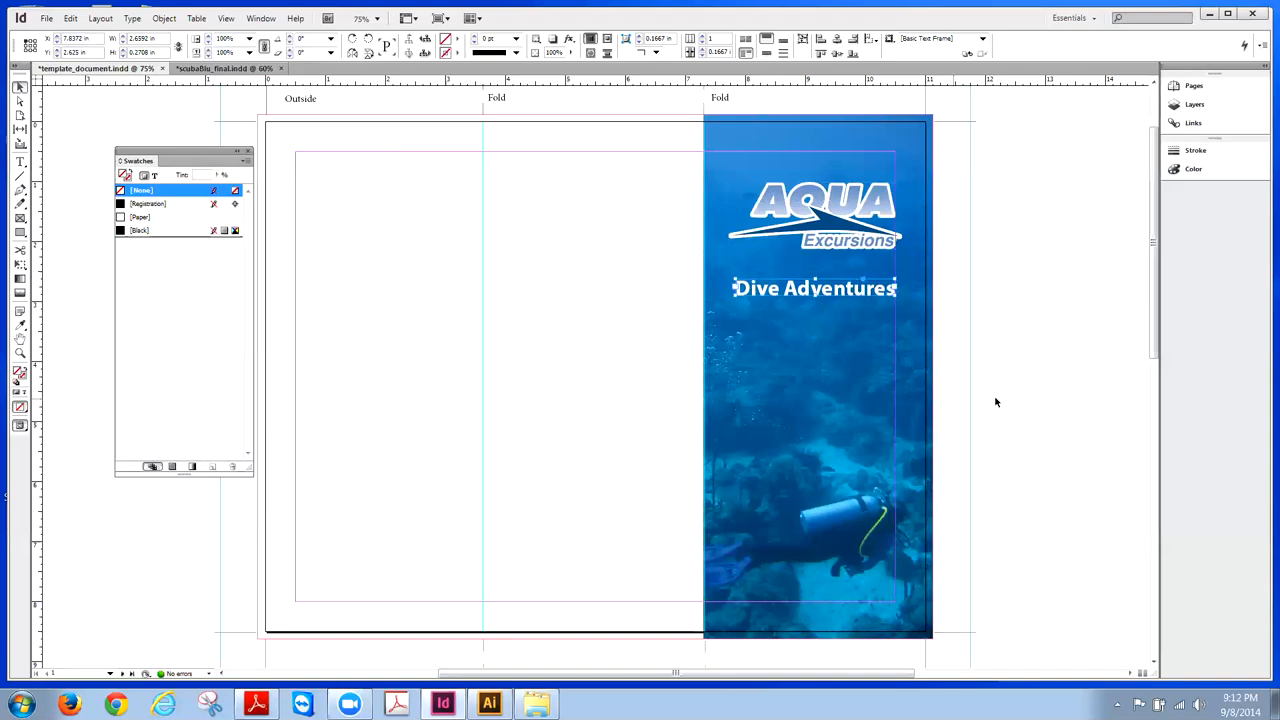
pyautogui.click(995, 402)
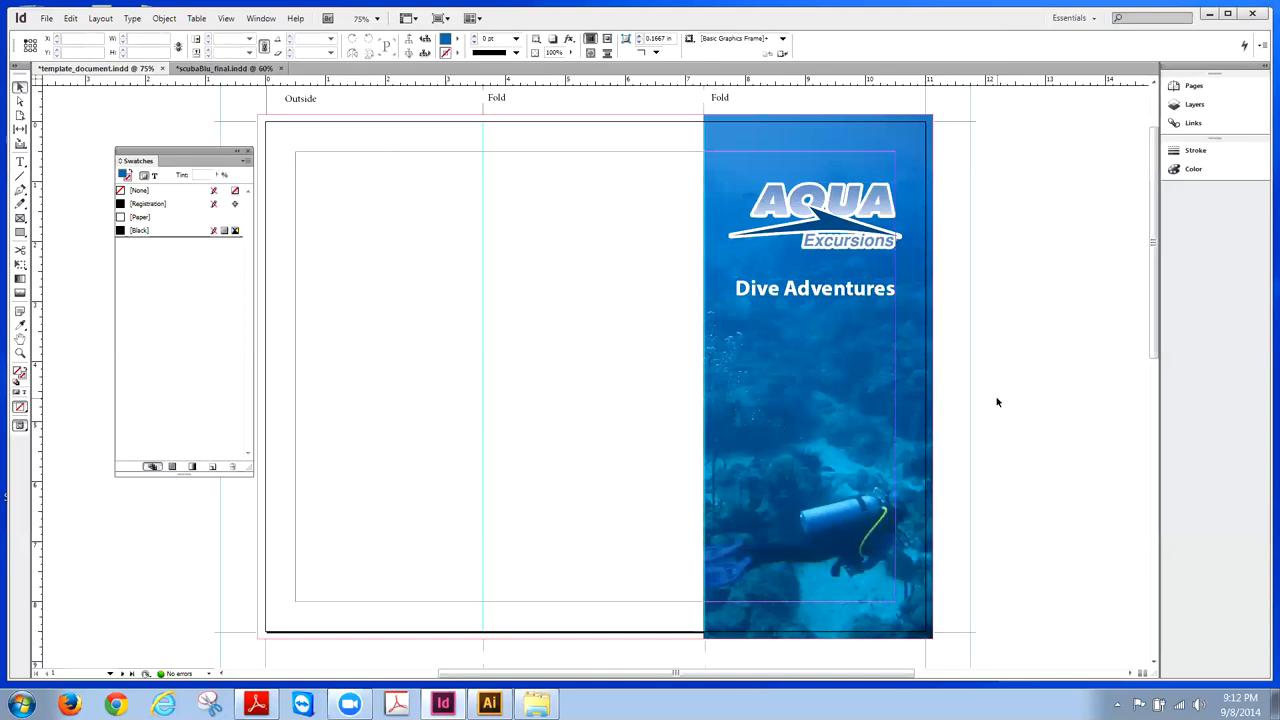
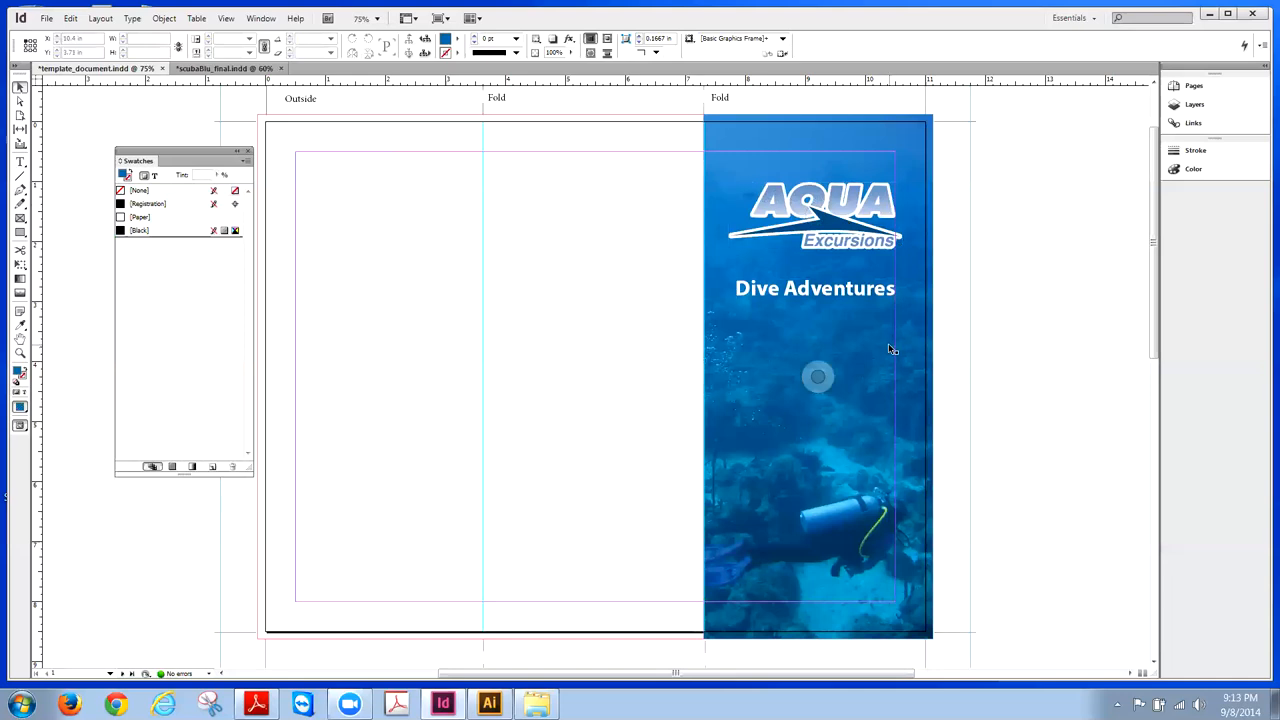
# - Draw a Paper-filled rectangle over the two blank left panels, extending it to the bleed
pyautogui.moveTo(161, 154); pyautogui.dragTo(133, 118)
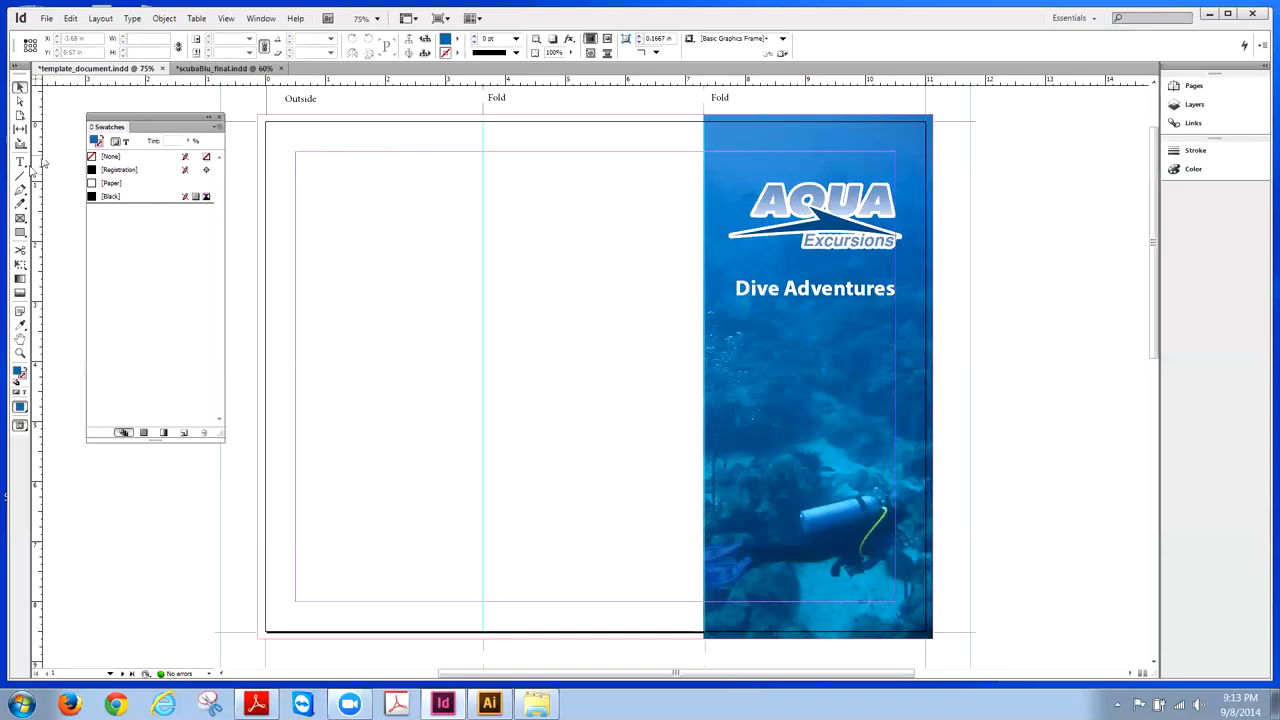
pyautogui.click(20, 232)
pyautogui.moveTo(258, 115)
pyautogui.mouseDown()
pyautogui.moveTo(366, 322)
pyautogui.moveTo(432, 640)
pyautogui.moveTo(704, 632)
pyautogui.mouseUp()
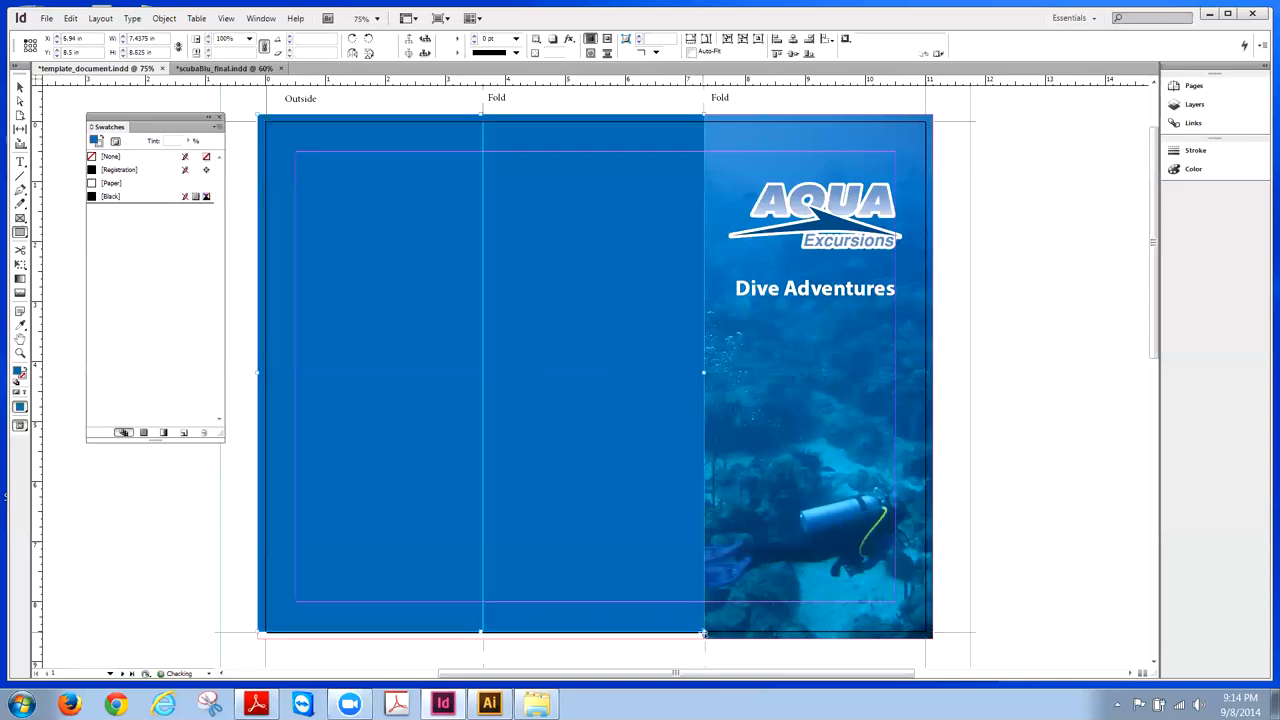
pyautogui.click(19, 88)
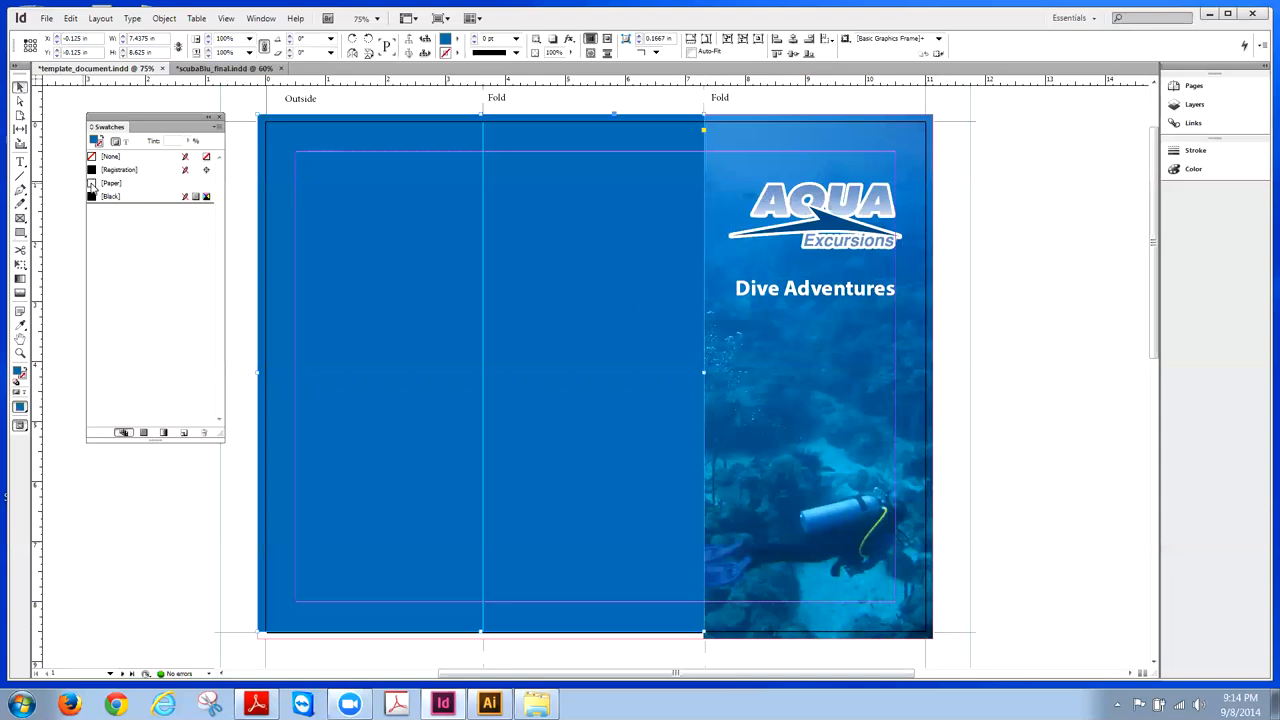
pyautogui.click(90, 184)
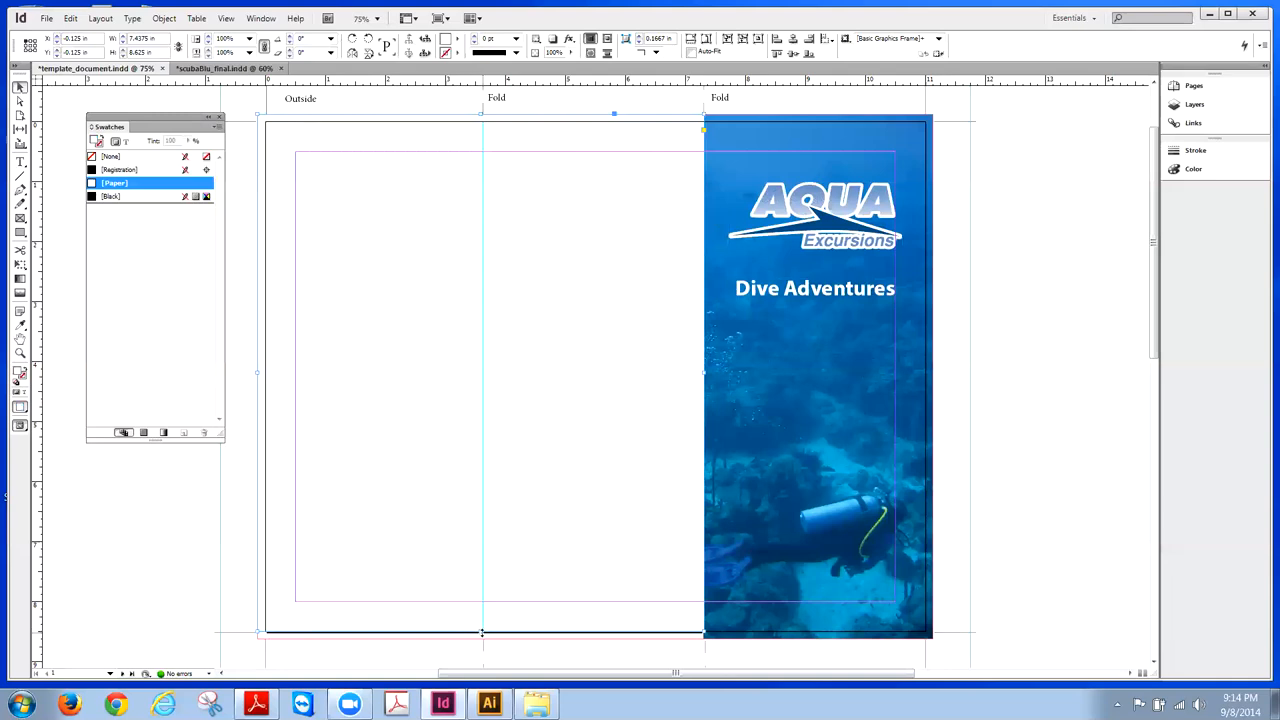
pyautogui.moveTo(481, 634); pyautogui.dragTo(481, 639)
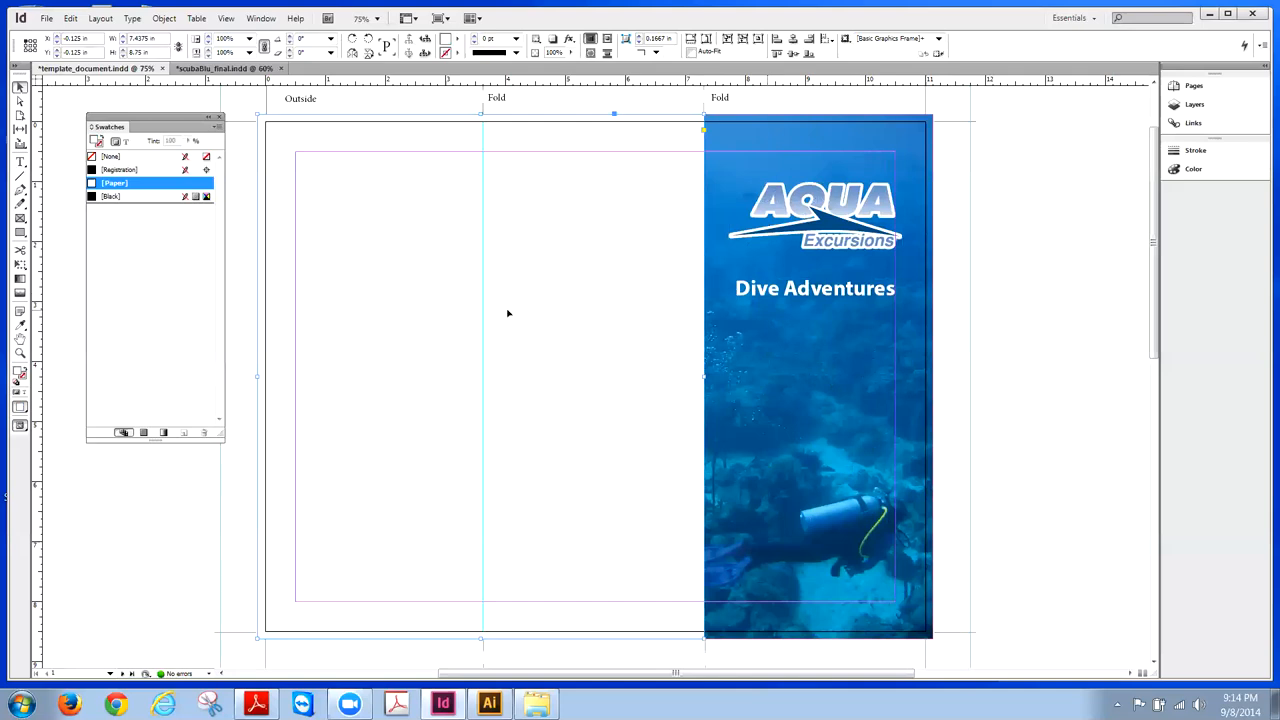
# - Fill the rectangle with the diver photo's blue using the Eyedropper, then compare with scubaBlu_final
pyautogui.click(21, 325)
pyautogui.click(771, 134)
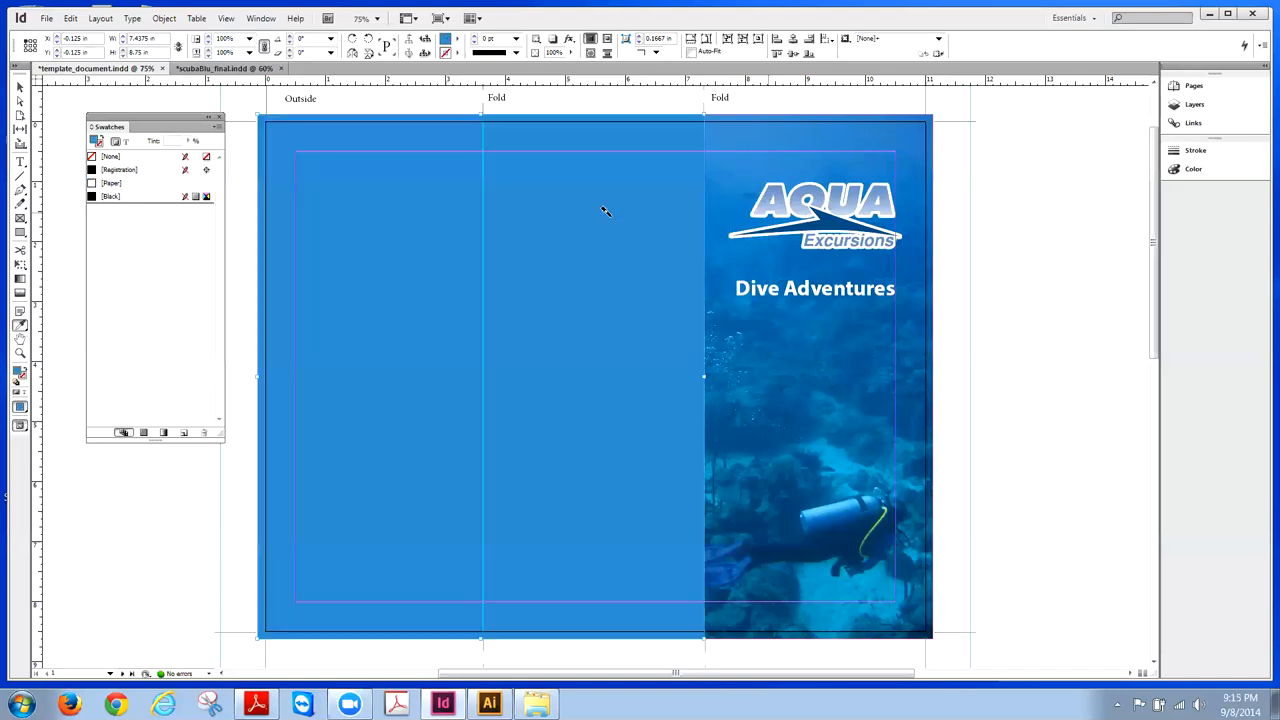
pyautogui.click(19, 88)
pyautogui.click(249, 104)
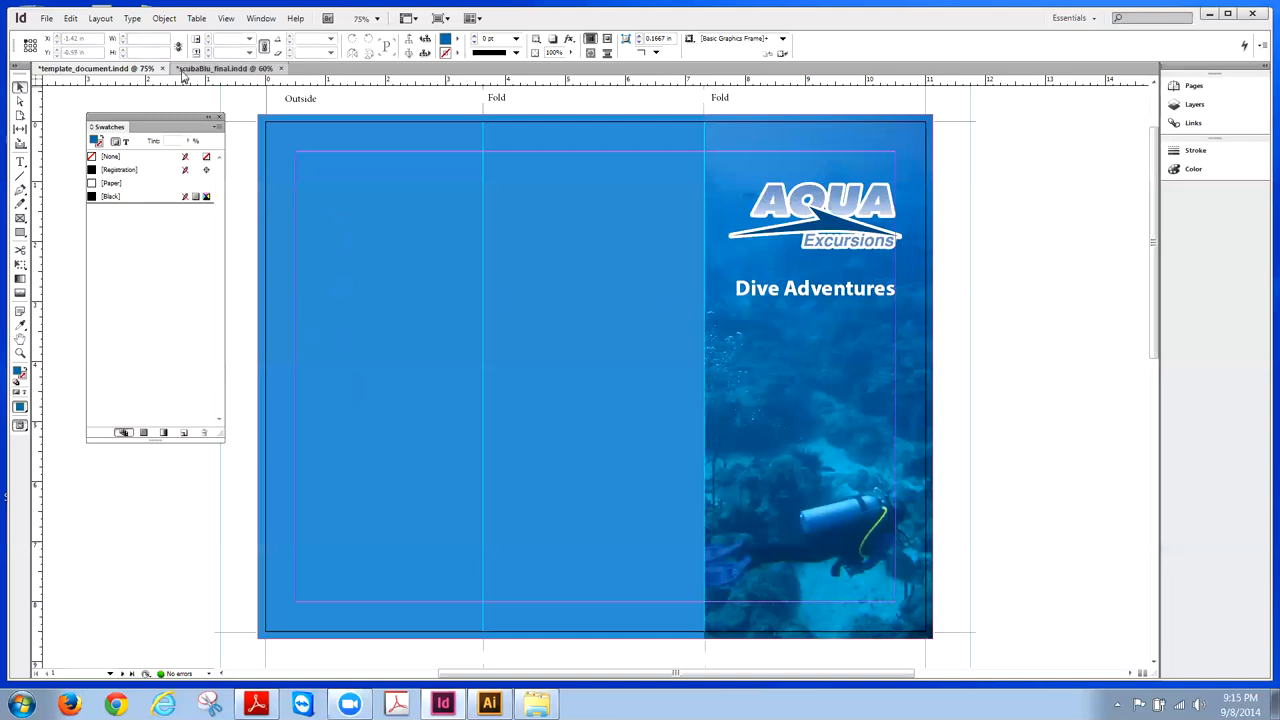
pyautogui.click(225, 68)
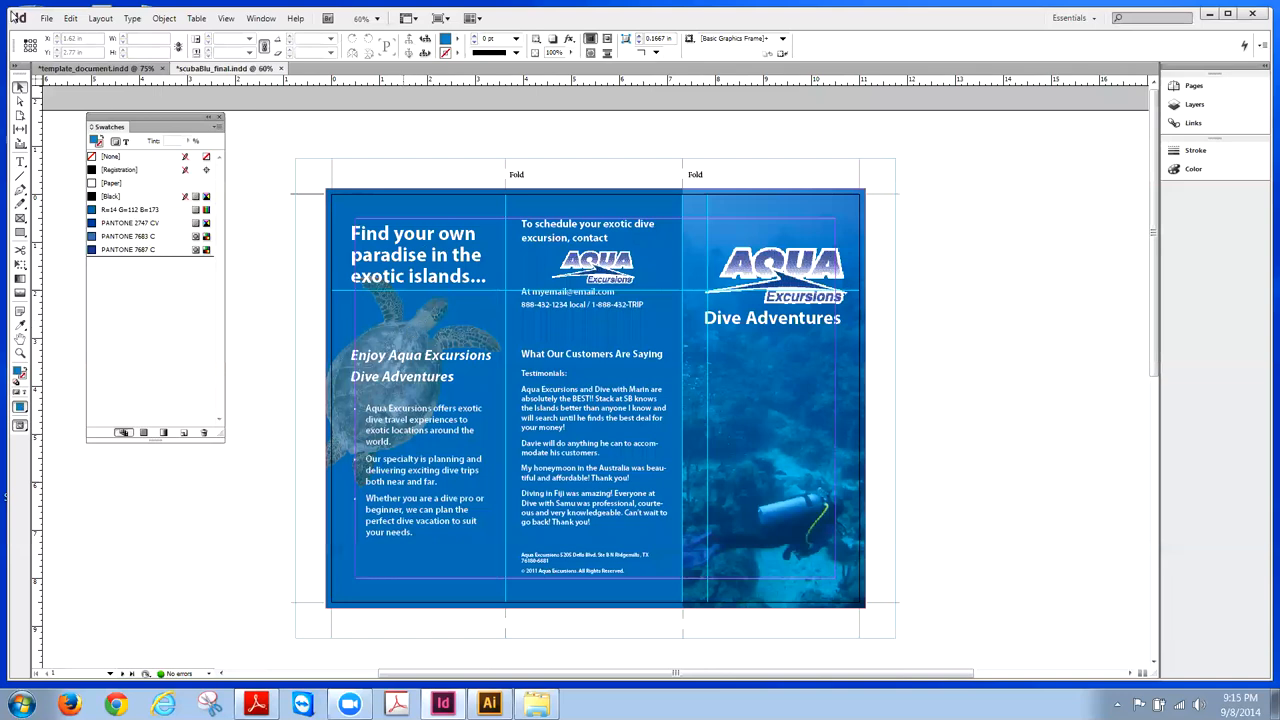
pyautogui.click(67, 69)
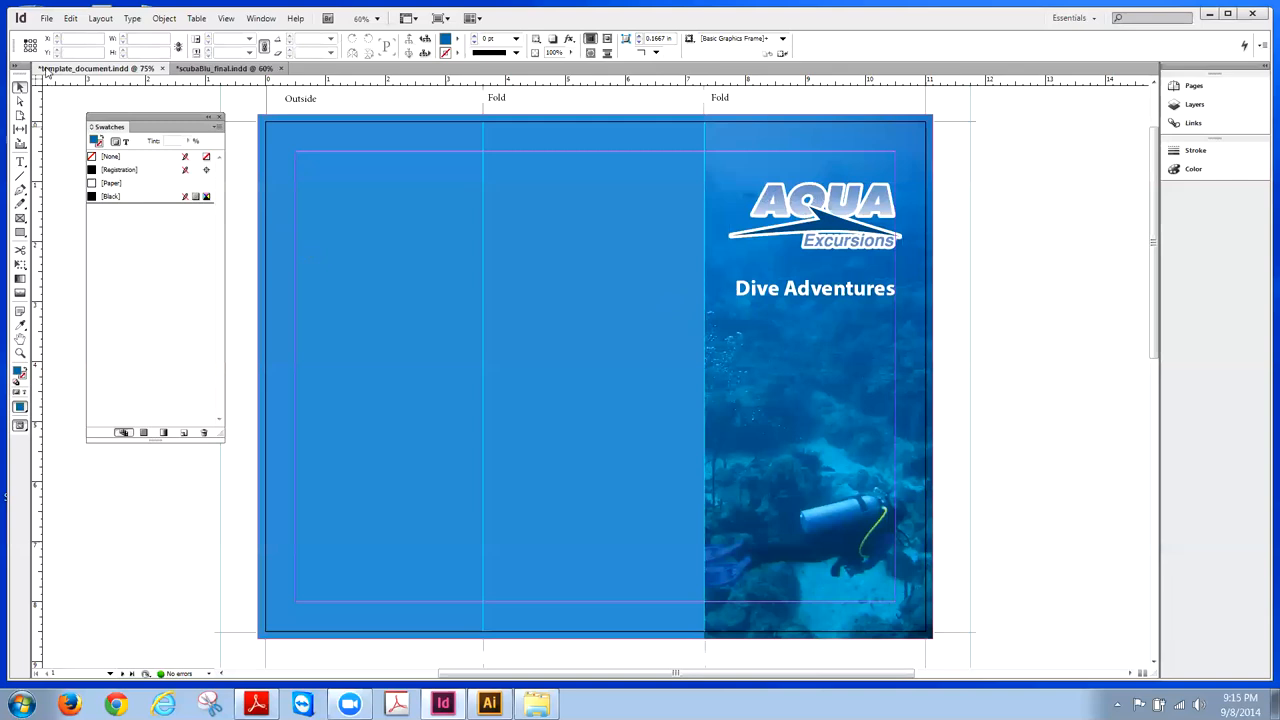
# - Draw an image frame on the left panel and open the Place dialog at the Desktop
pyautogui.click(20, 218)
pyautogui.moveTo(265, 241); pyautogui.dragTo(542, 555)
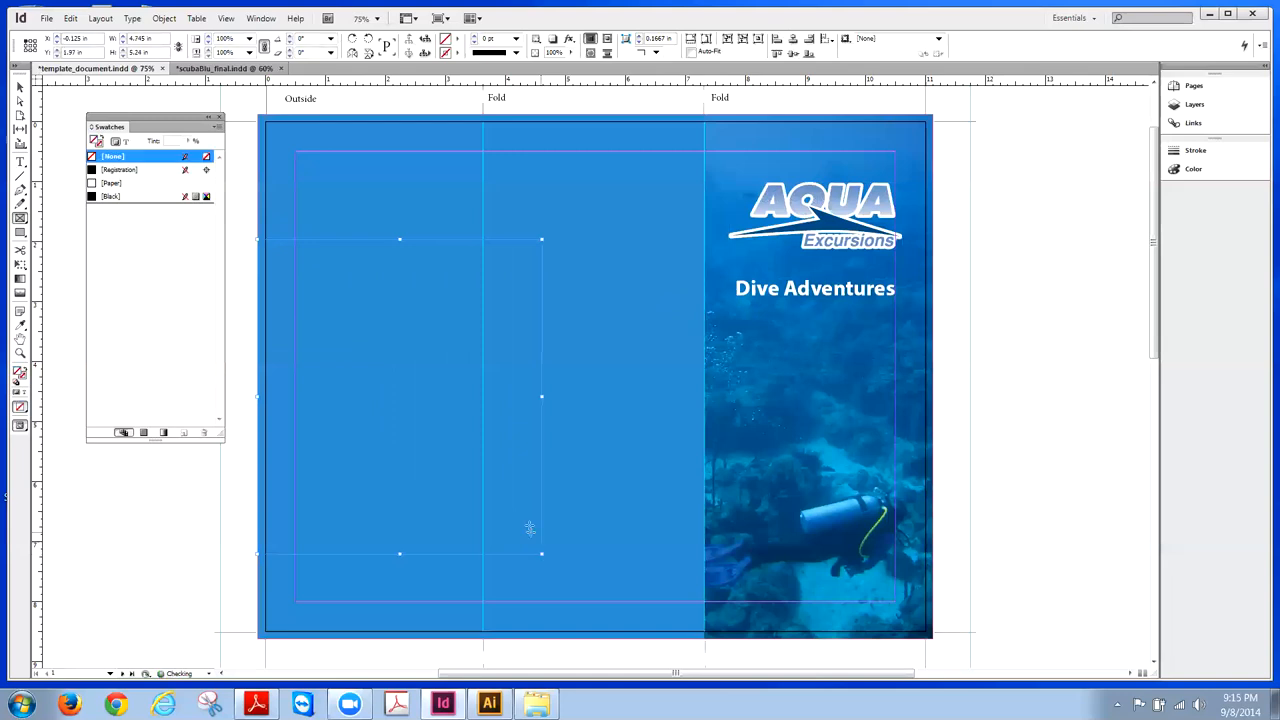
pyautogui.click(46, 18)
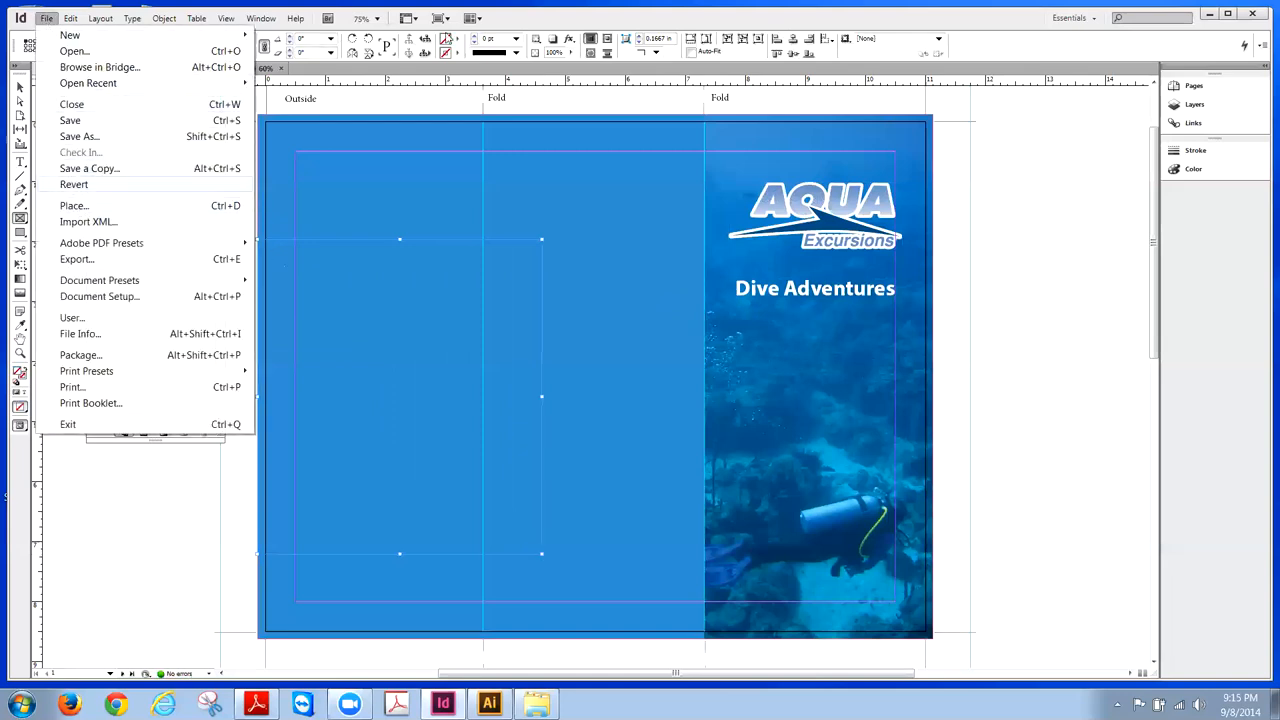
pyautogui.click(66, 208)
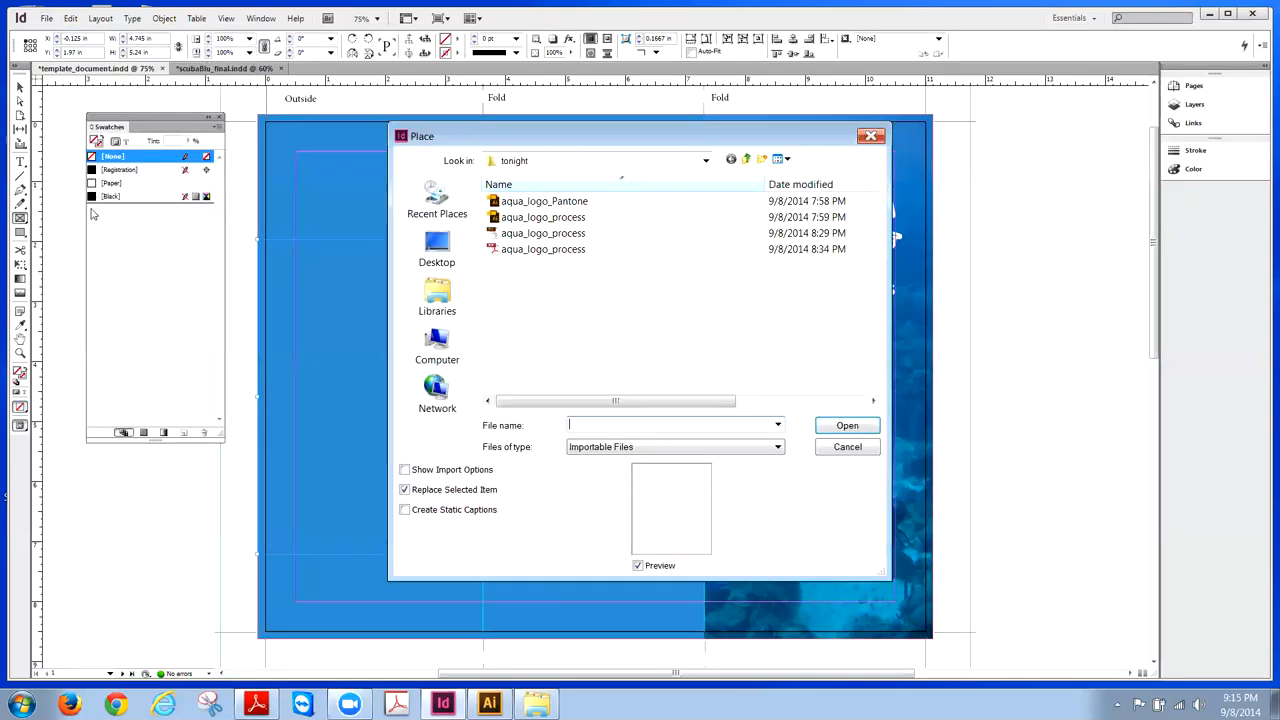
pyautogui.click(746, 160)
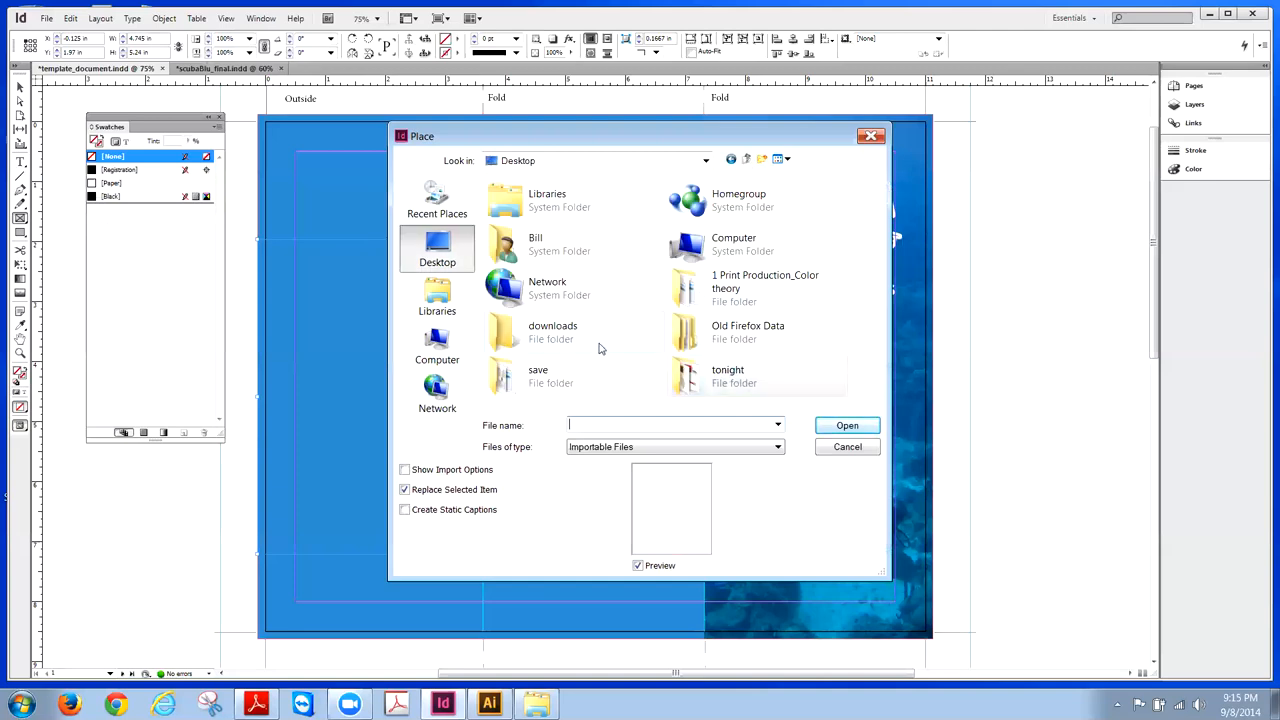
# - Place Turtle from 1 Print Production_Color theory > Week 3 > Scuba Blu Resources > Images into the frame
pyautogui.doubleClick(765, 284)
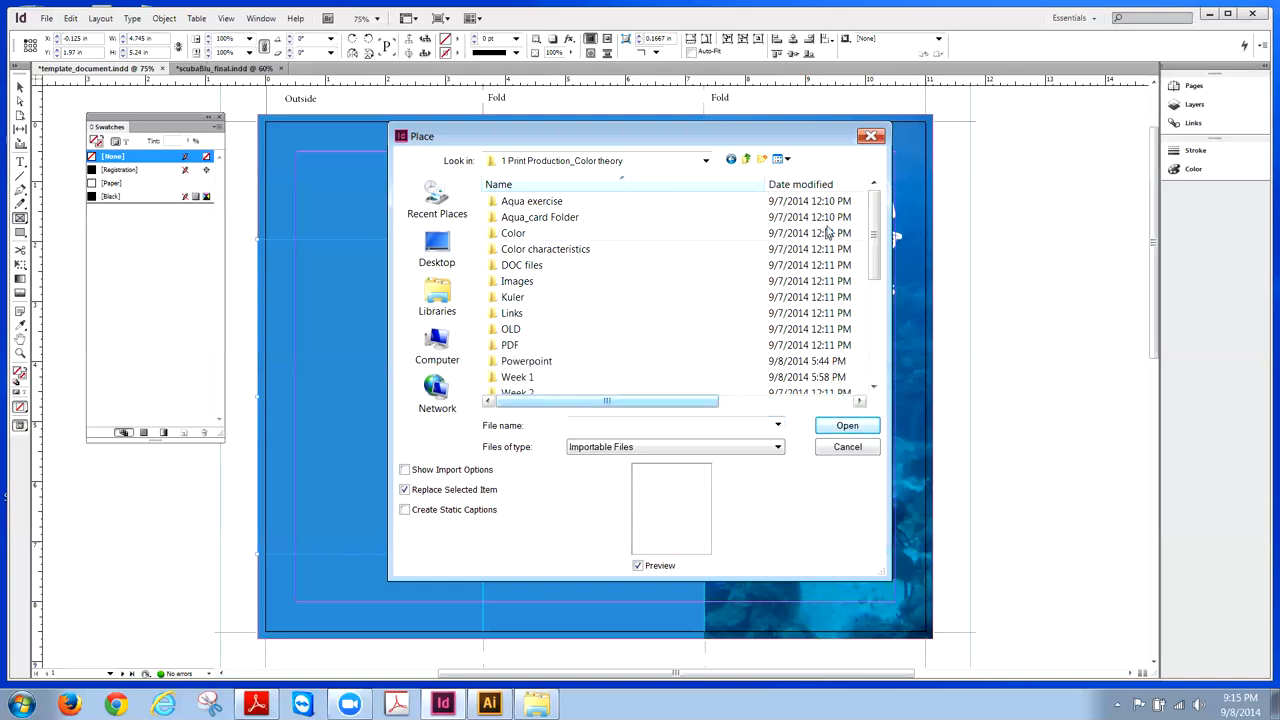
pyautogui.moveTo(870, 282); pyautogui.dragTo(873, 305)
pyautogui.doubleClick(515, 345)
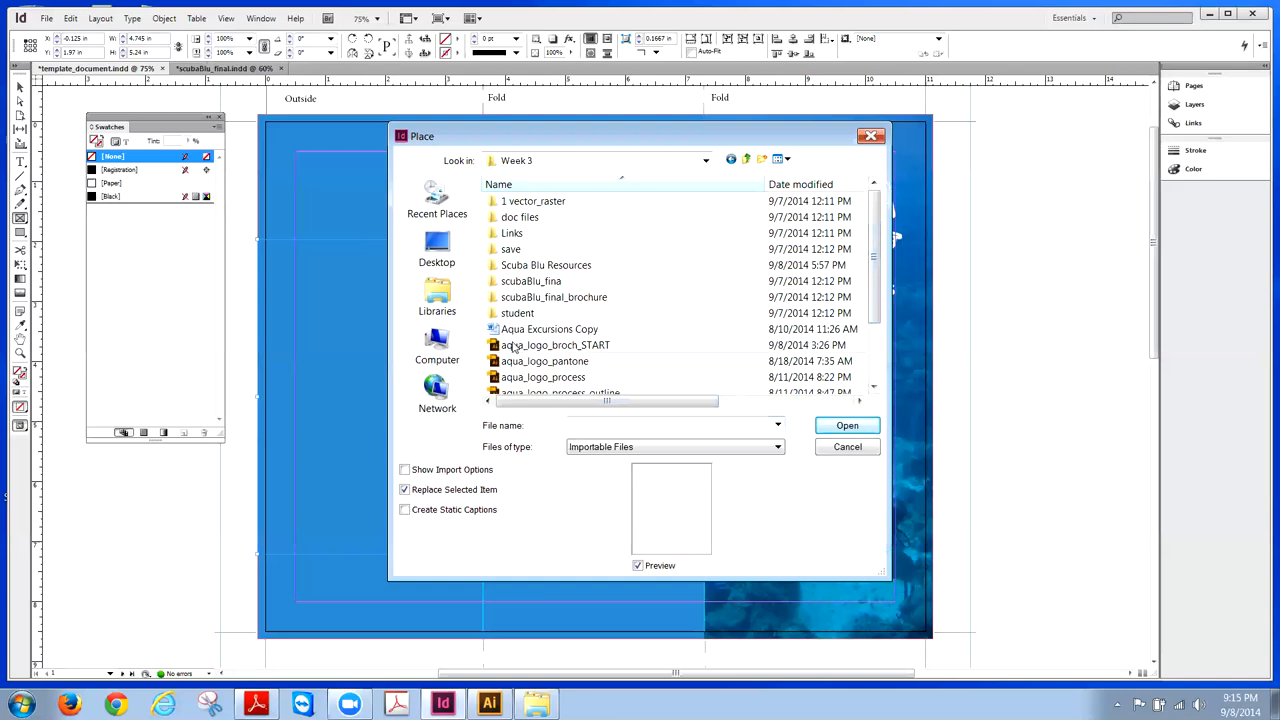
pyautogui.doubleClick(532, 265)
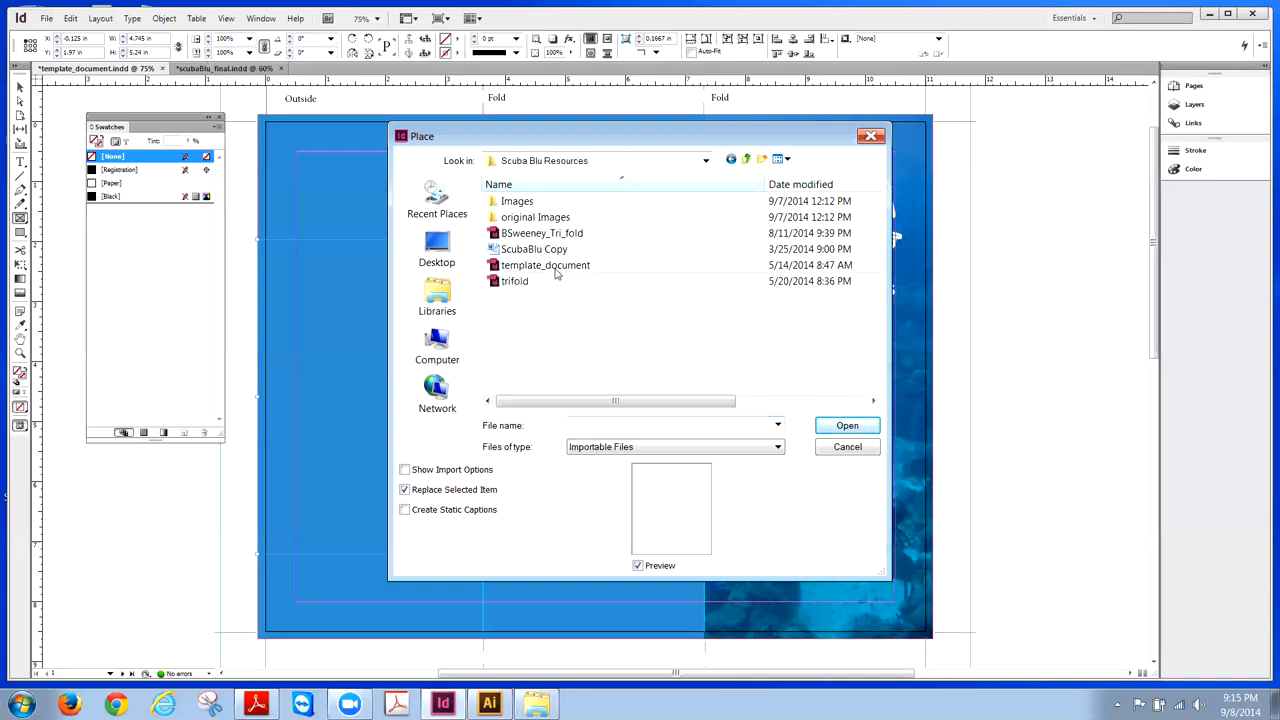
pyautogui.doubleClick(516, 201)
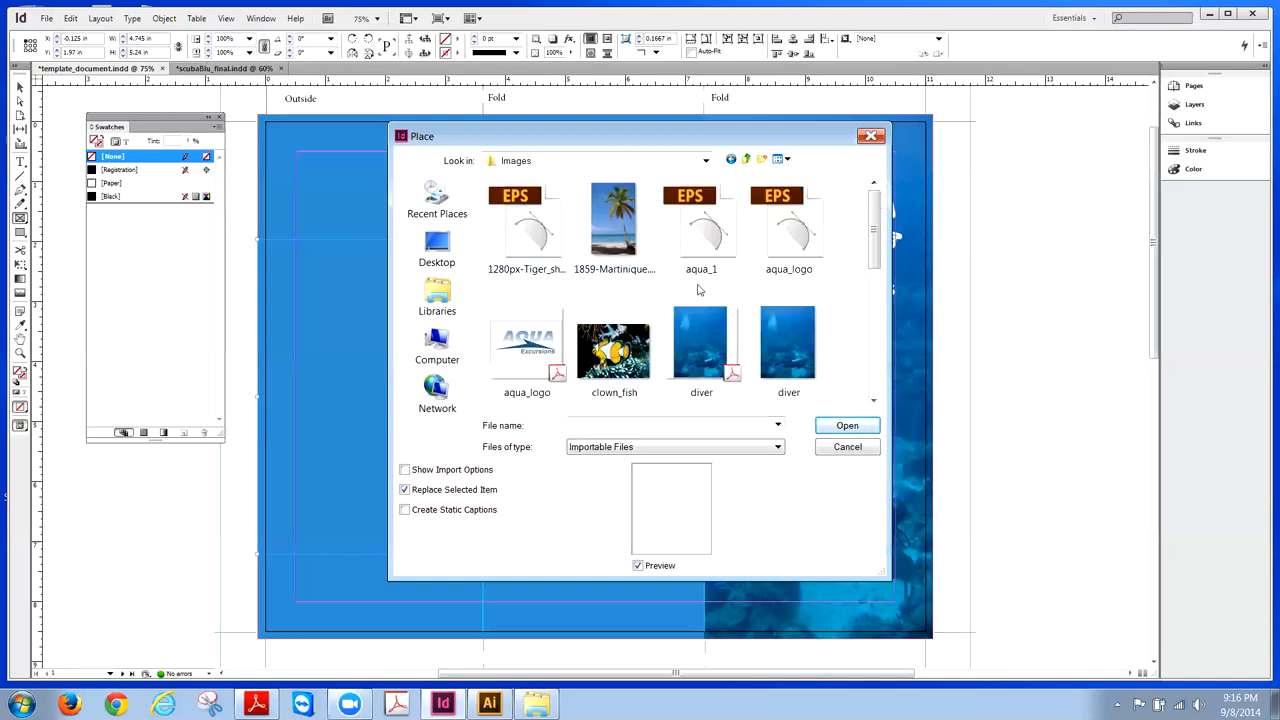
pyautogui.moveTo(873, 248); pyautogui.dragTo(876, 326)
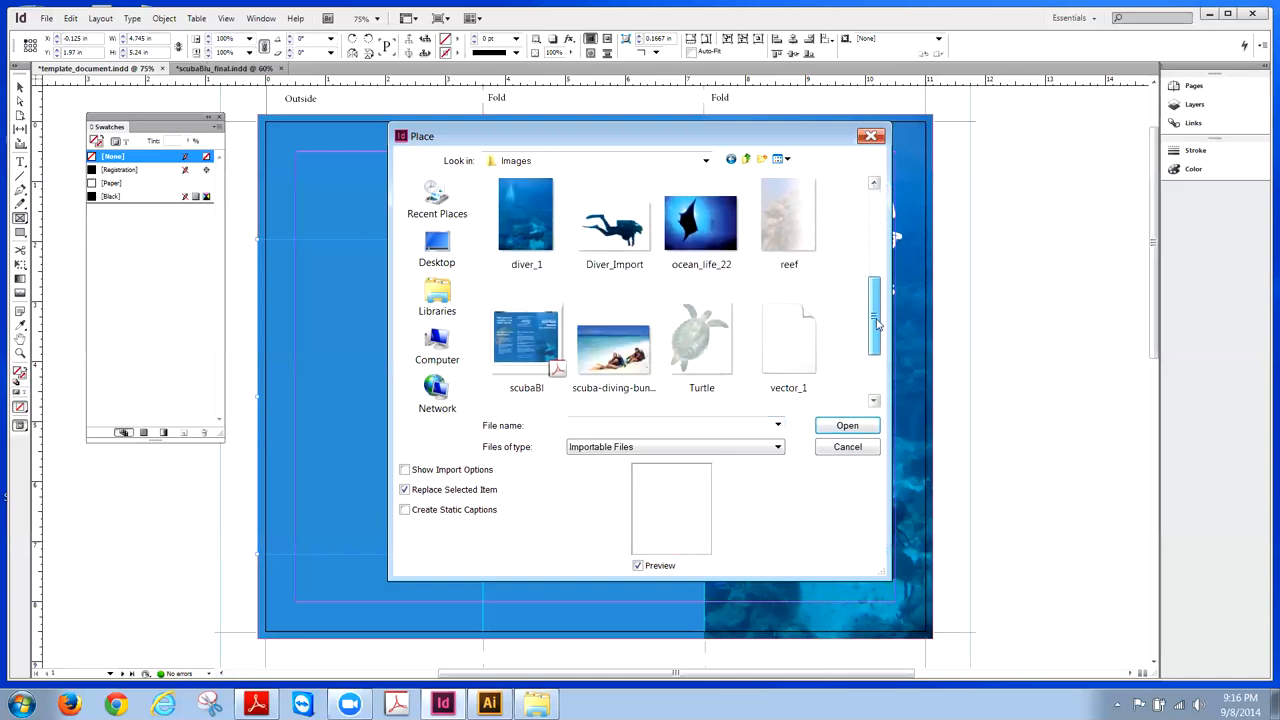
pyautogui.click(690, 346)
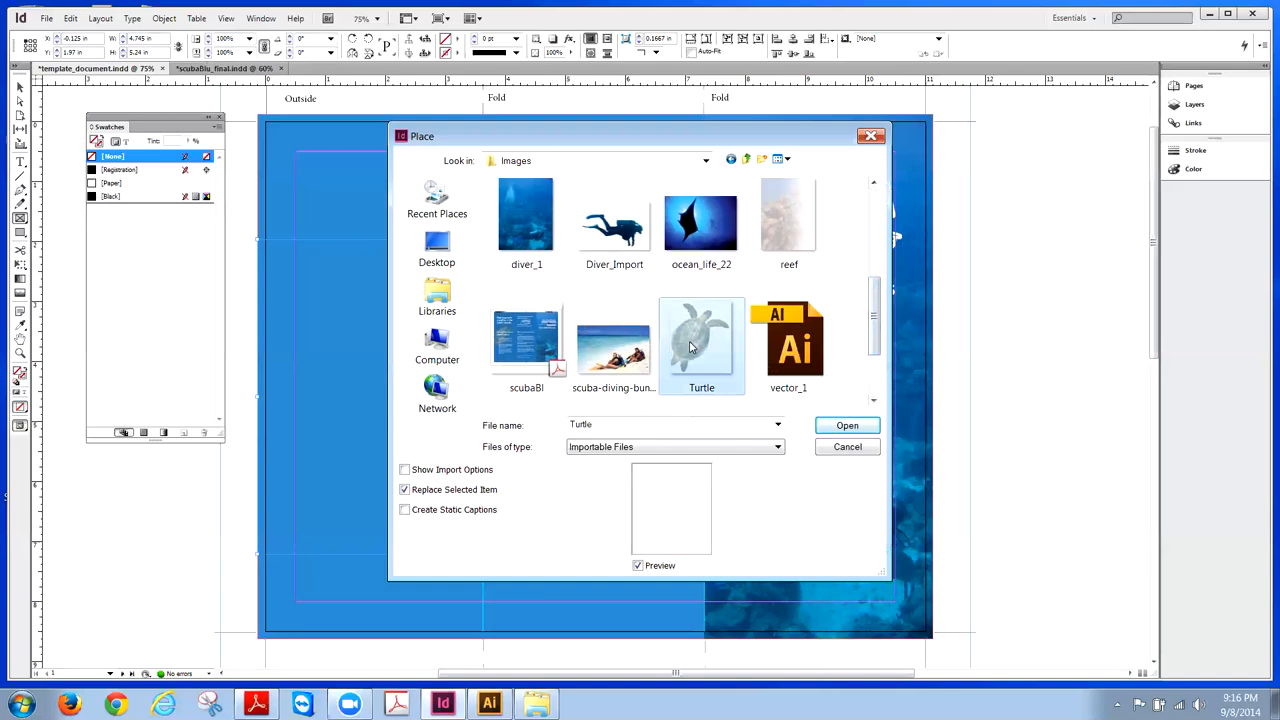
pyautogui.click(821, 427)
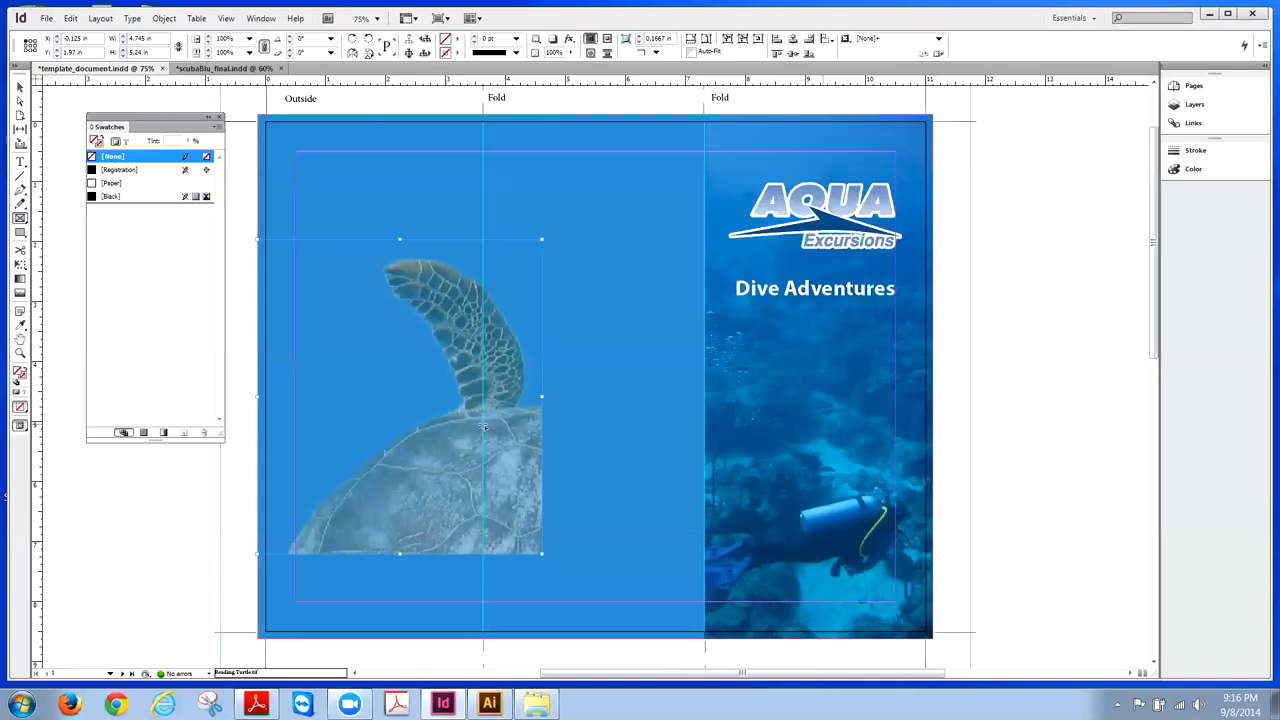
# - Shrink the turtle image to about 36% and raise its frame onto the left panel
pyautogui.click(19, 89)
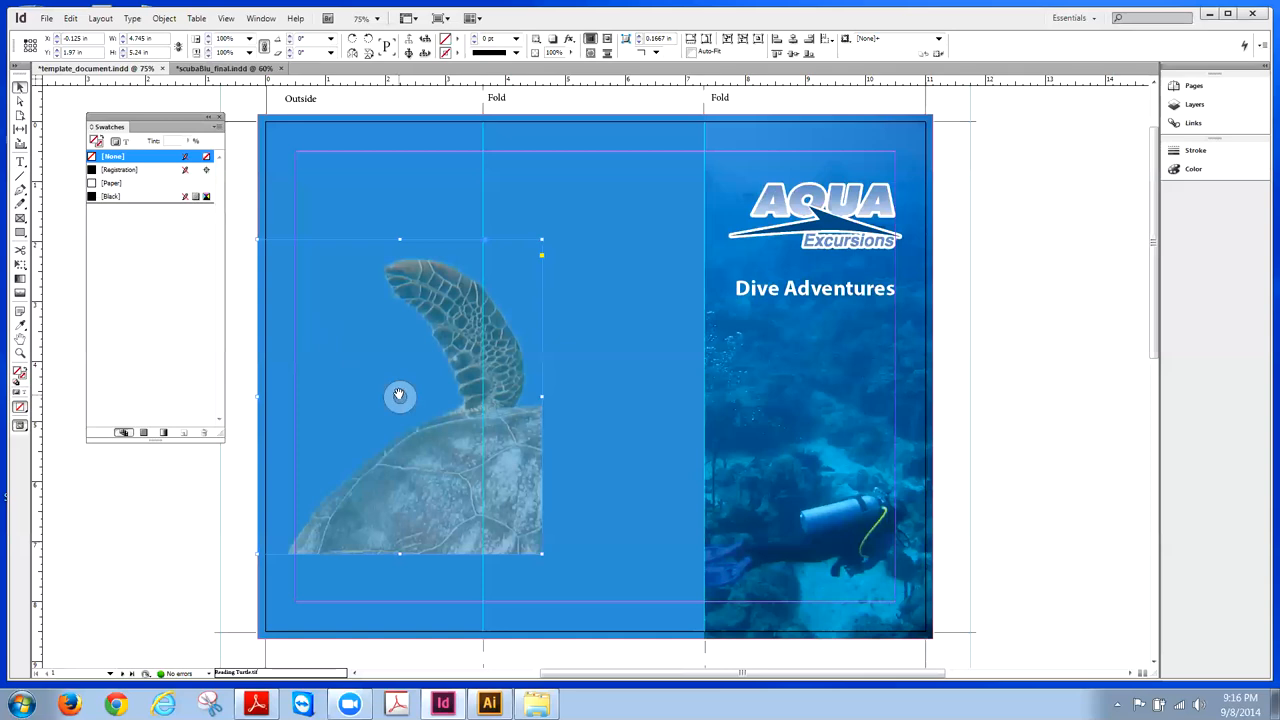
pyautogui.click(399, 396)
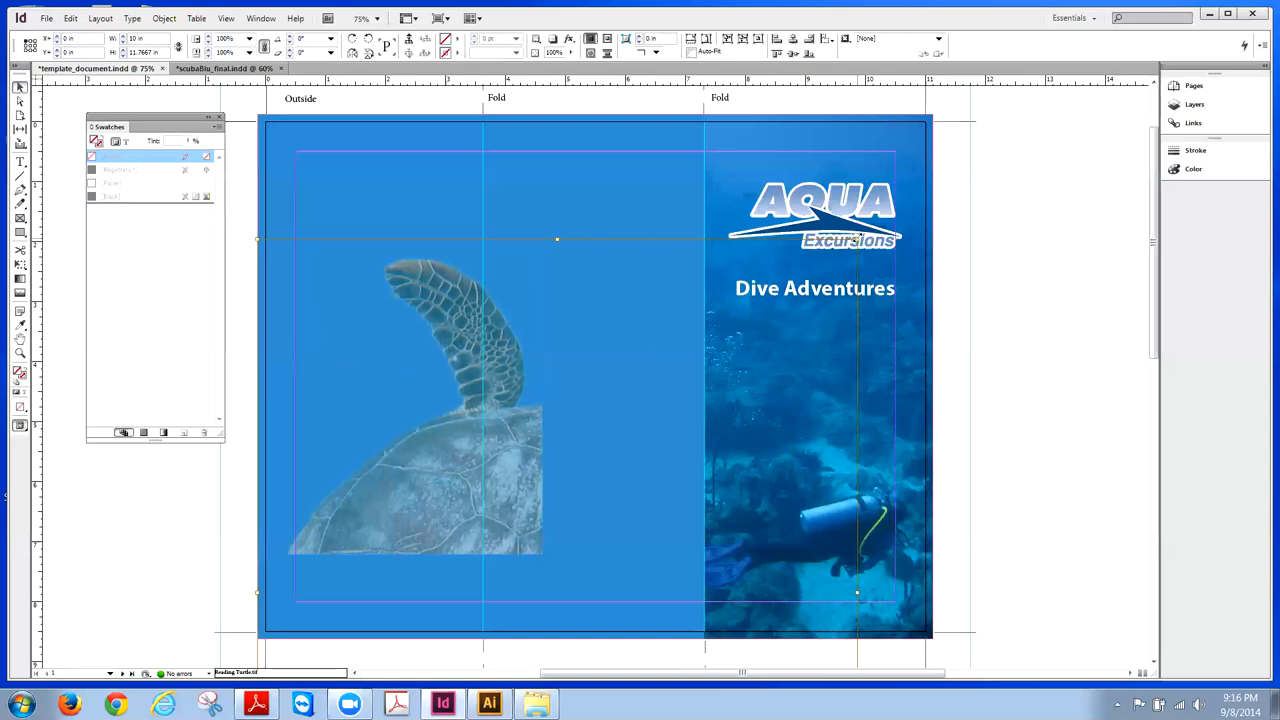
pyautogui.moveTo(858, 239); pyautogui.dragTo(858, 239)
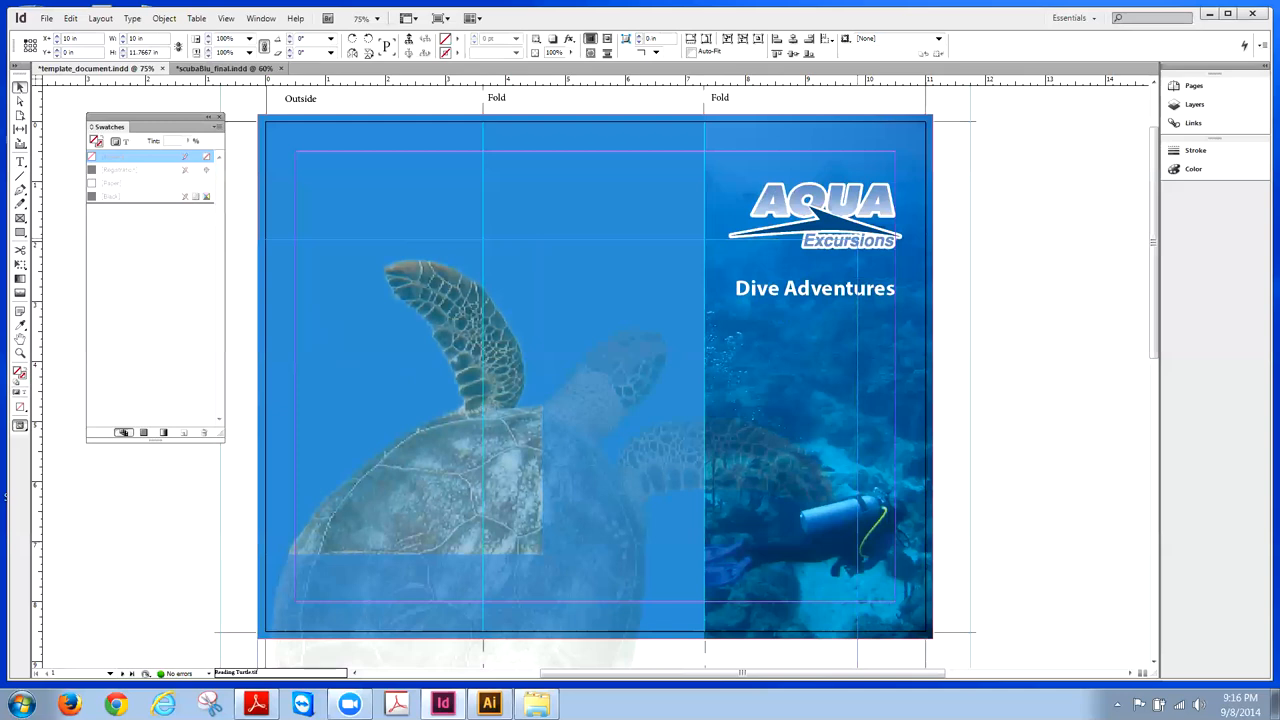
pyautogui.moveTo(858, 239); pyautogui.dragTo(708, 420)
pyautogui.moveTo(695, 437); pyautogui.dragTo(597, 545)
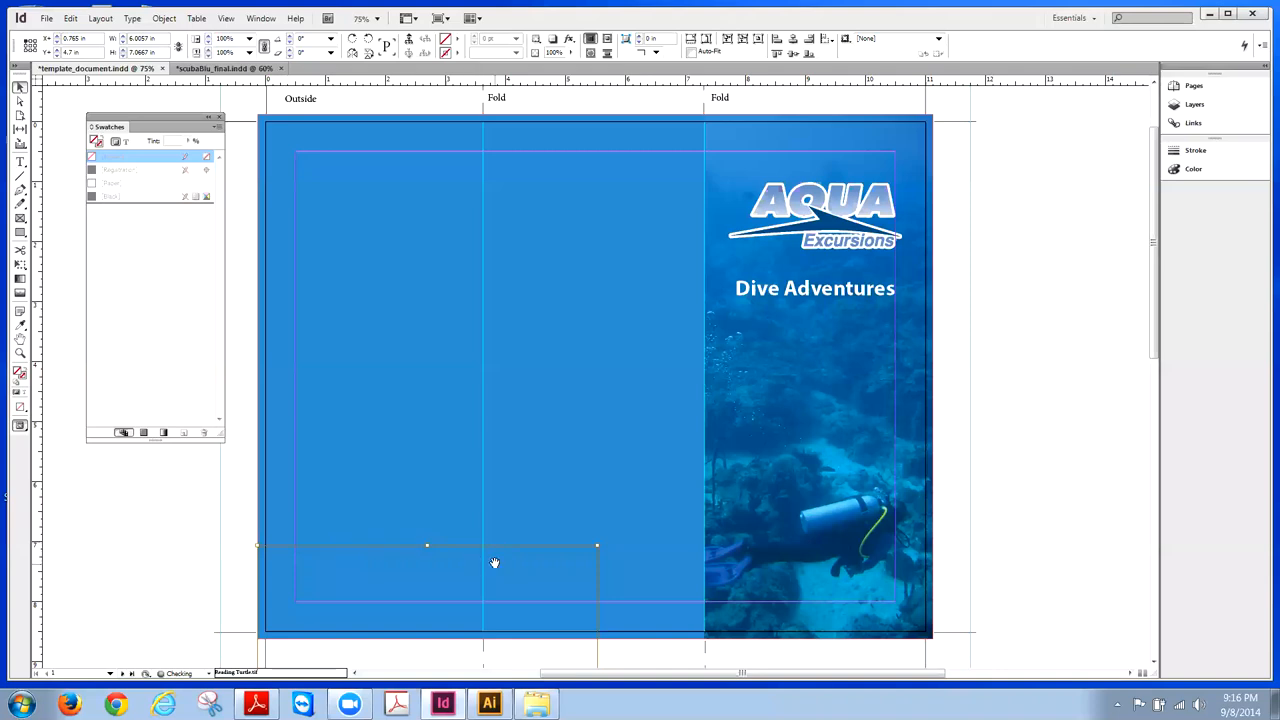
pyautogui.hotkey('shift', 'Up')
pyautogui.hotkey('shift', 'Up')
pyautogui.hotkey('shift', 'Up')
pyautogui.hotkey('shift', 'Up')
pyautogui.hotkey('shift', 'Up')
pyautogui.hotkey('shift', 'Up')
pyautogui.hotkey('shift', 'Up')
pyautogui.hotkey('shift', 'Up')
pyautogui.hotkey('shift', 'Up')
pyautogui.hotkey('shift', 'Up')
pyautogui.hotkey('shift', 'Up')
pyautogui.hotkey('shift', 'Up')
pyautogui.hotkey('shift', 'Up')
pyautogui.hotkey('shift', 'Up')
pyautogui.hotkey('shift', 'Up')
pyautogui.hotkey('shift', 'Up')
pyautogui.hotkey('shift', 'Up')
pyautogui.hotkey('shift', 'Up')
pyautogui.hotkey('shift', 'Up')
pyautogui.hotkey('shift', 'Up')
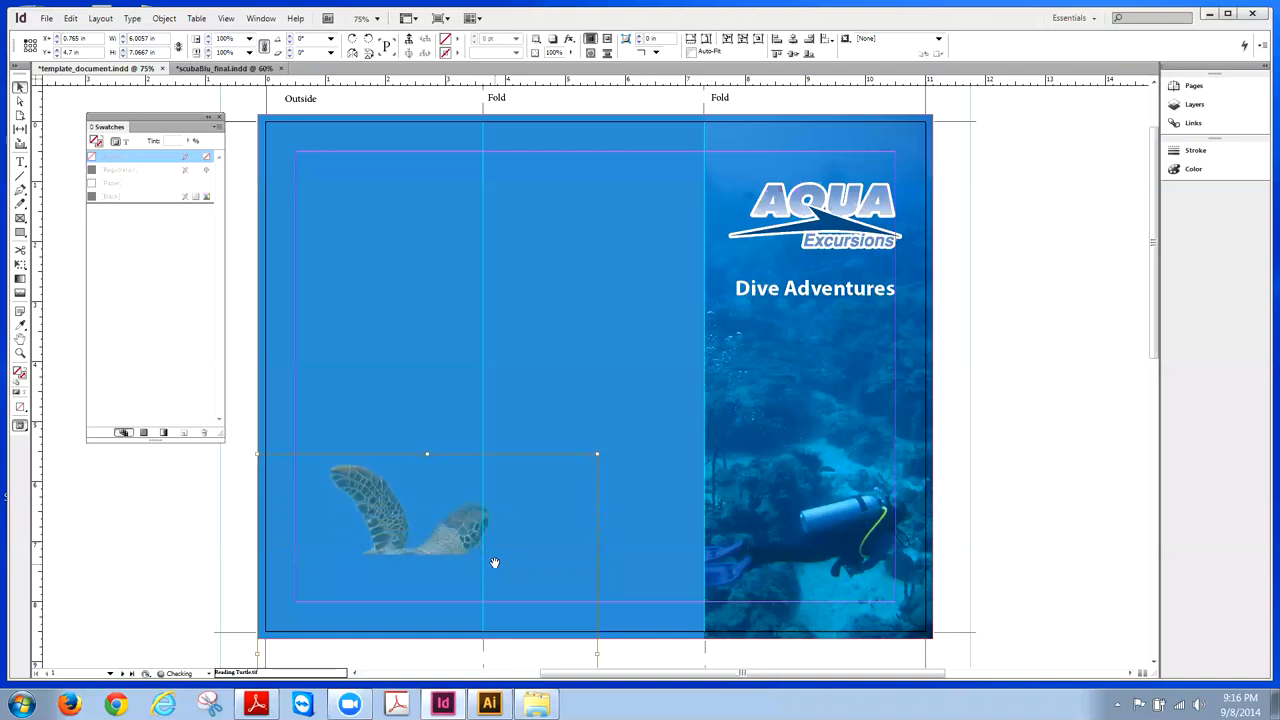
pyautogui.hotkey('shift', 'Up')
pyautogui.hotkey('shift', 'Up')
pyautogui.hotkey('shift', 'Up')
pyautogui.hotkey('shift', 'Up')
pyautogui.hotkey('shift', 'Up')
pyautogui.hotkey('shift', 'Up')
pyautogui.hotkey('shift', 'Up')
pyautogui.hotkey('shift', 'Up')
pyautogui.hotkey('shift', 'Up')
pyautogui.hotkey('shift', 'Up')
pyautogui.hotkey('shift', 'Up')
pyautogui.hotkey('shift', 'Up')
pyautogui.hotkey('shift', 'Up')
pyautogui.hotkey('shift', 'Up')
pyautogui.hotkey('shift', 'Up')
pyautogui.hotkey('shift', 'Up')
pyautogui.hotkey('shift', 'Up')
pyautogui.hotkey('shift', 'Up')
pyautogui.hotkey('shift', 'Up')
pyautogui.hotkey('shift', 'Up')
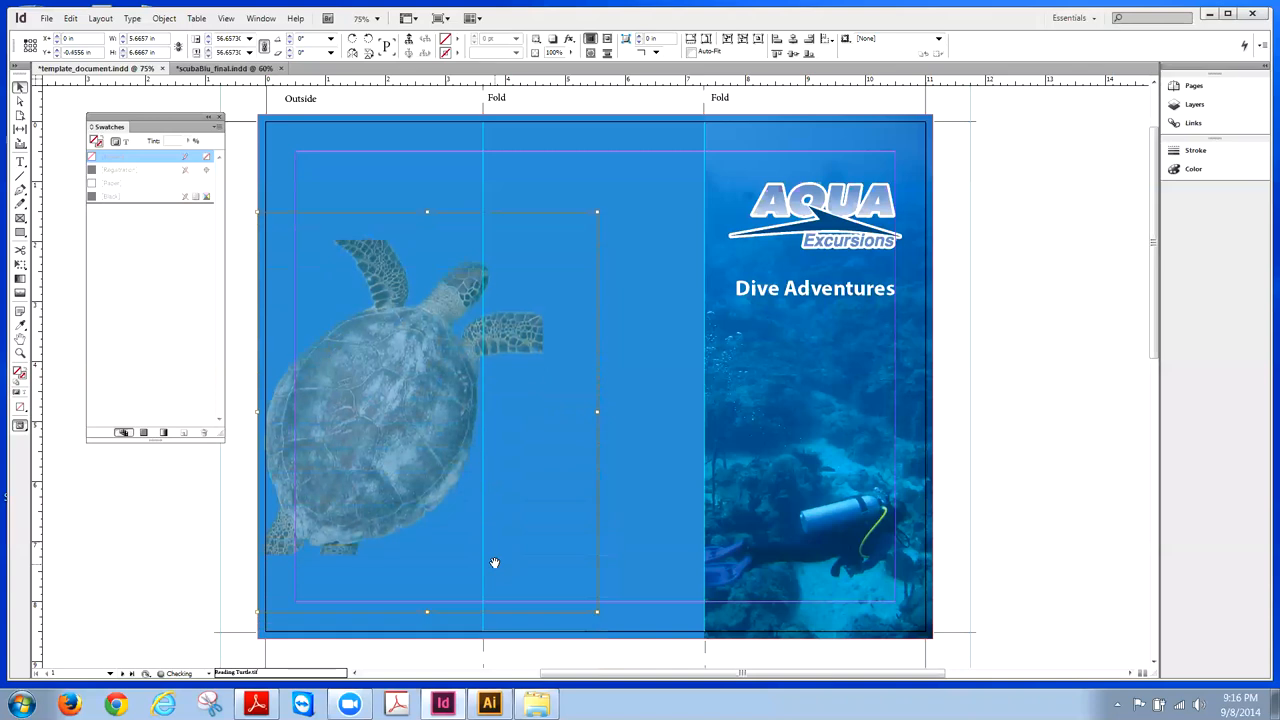
pyautogui.hotkey('shift', 'Up')
pyautogui.hotkey('shift', 'Up')
pyautogui.hotkey('shift', 'Up')
pyautogui.hotkey('shift', 'Up')
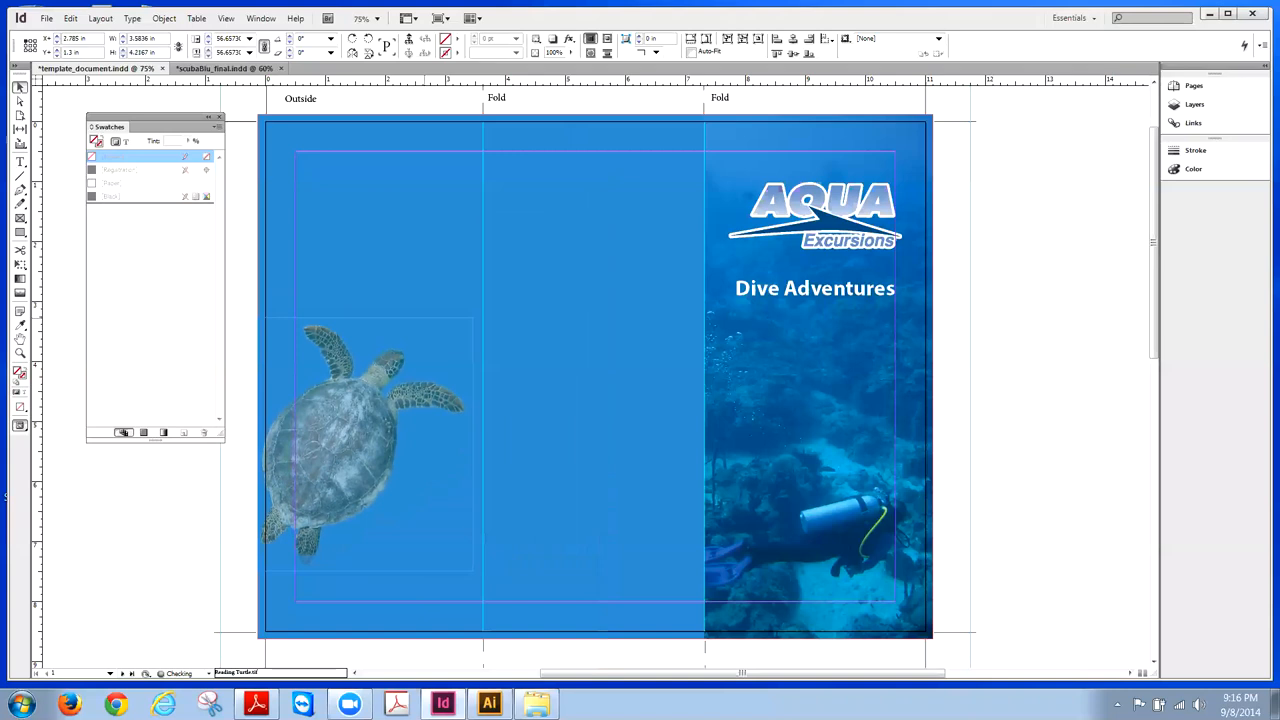
pyautogui.moveTo(473, 318); pyautogui.dragTo(474, 317)
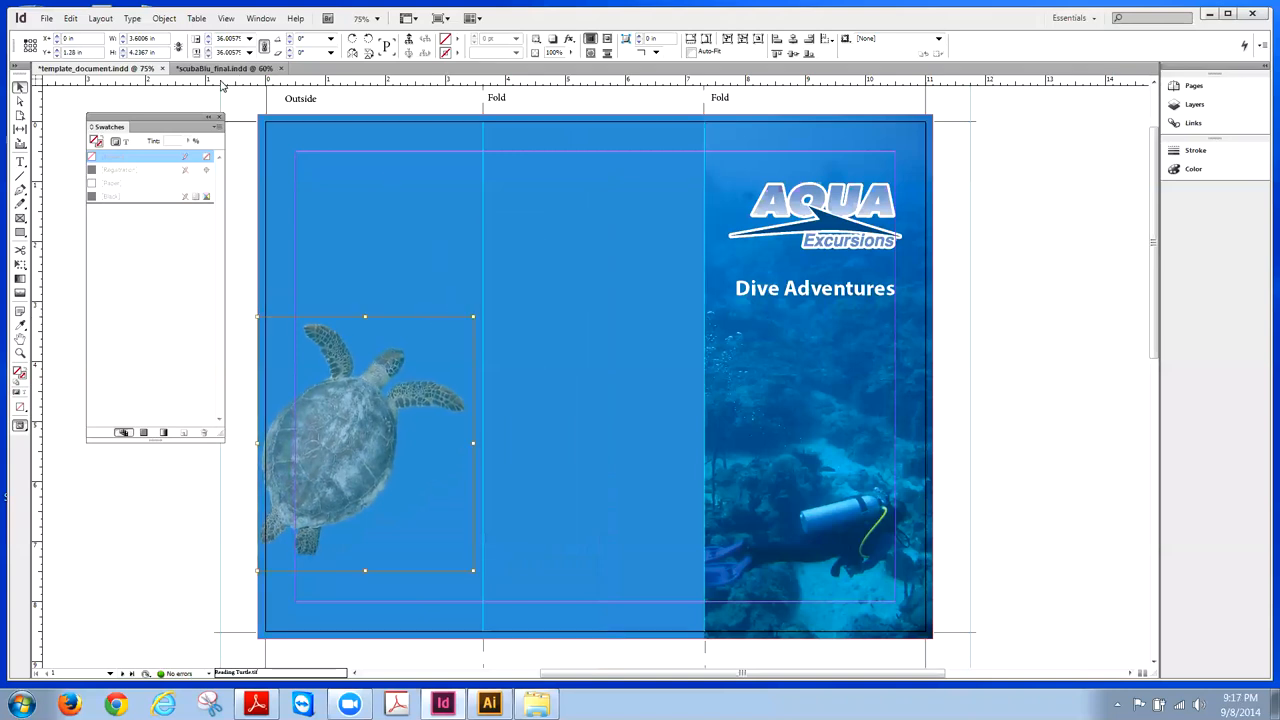
# - After comparing with scubaBlu_final, enlarge the turtle slightly to about 37%
pyautogui.click(224, 69)
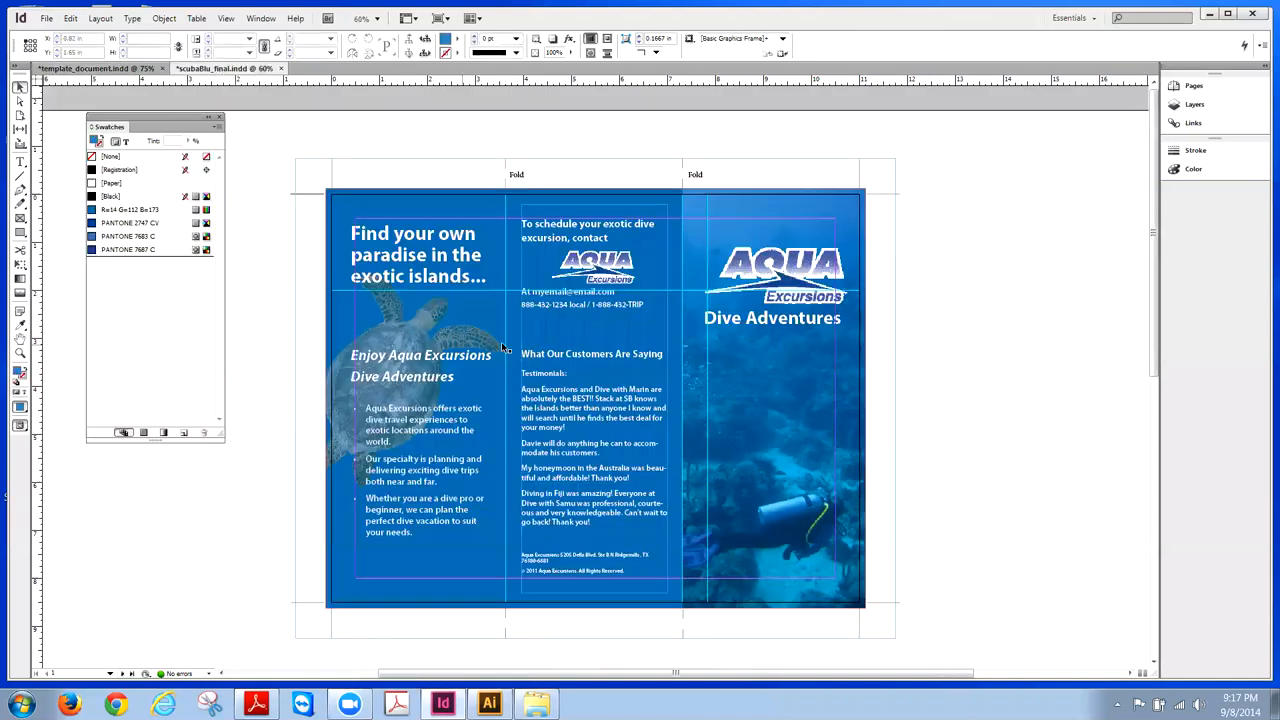
pyautogui.click(120, 68)
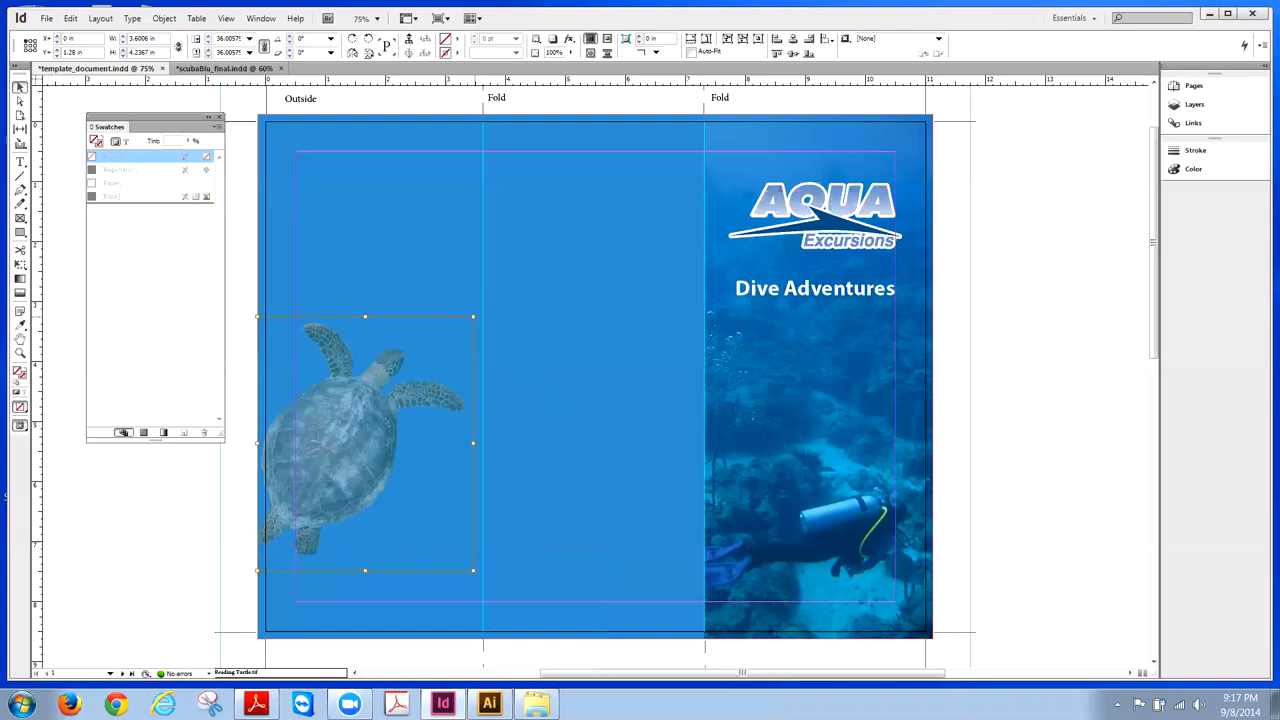
pyautogui.moveTo(473, 316); pyautogui.dragTo(481, 308)
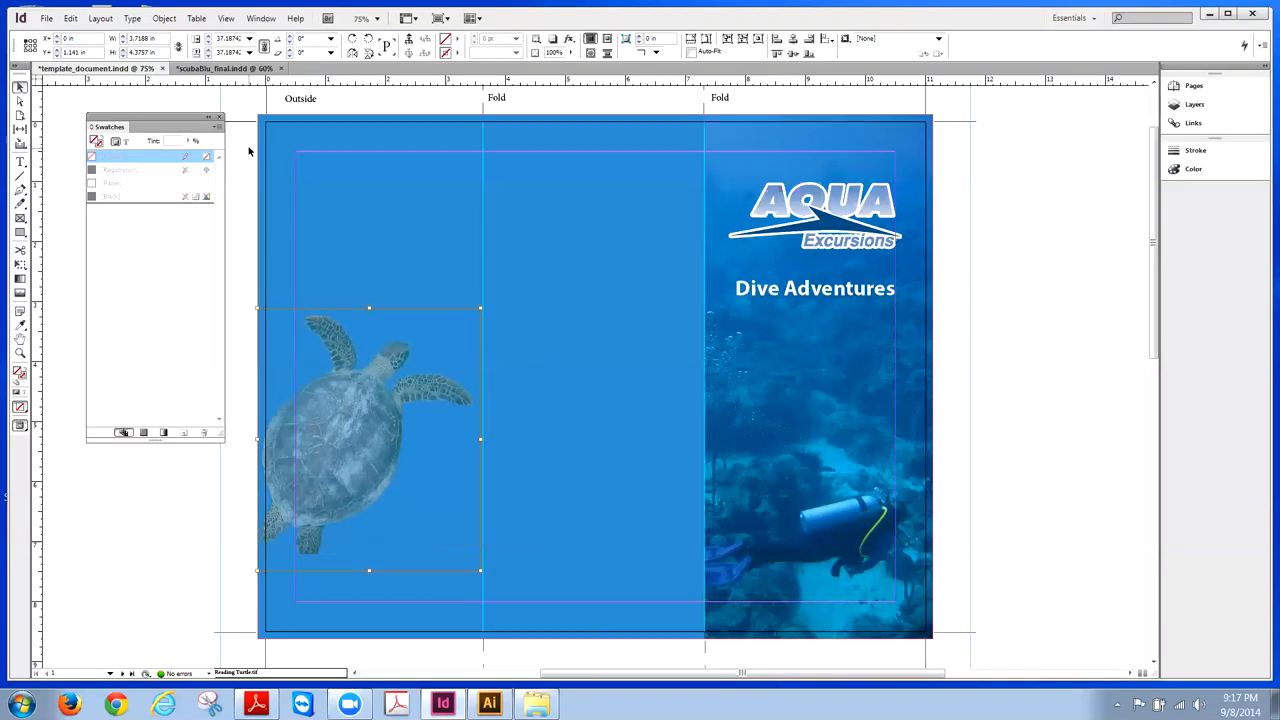
# - Nudge the turtle image up and left past the page edge
pyautogui.click(385, 484)
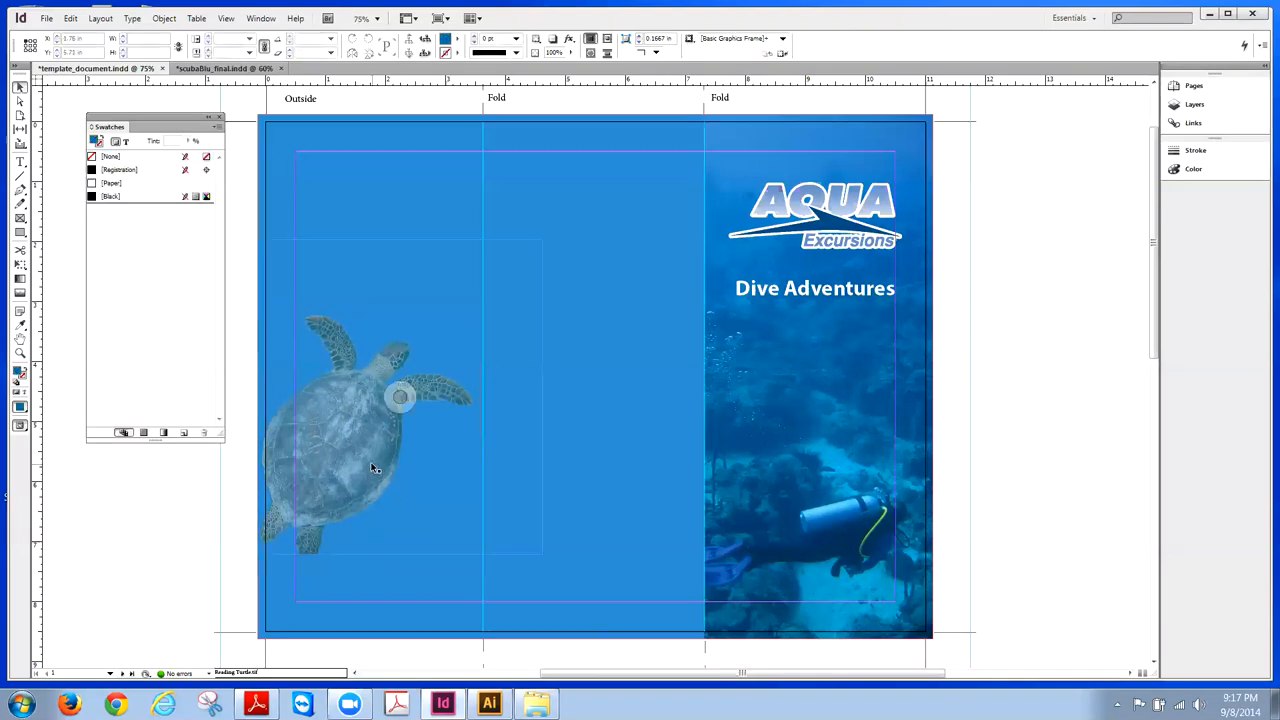
pyautogui.click(372, 467)
pyautogui.click(400, 399)
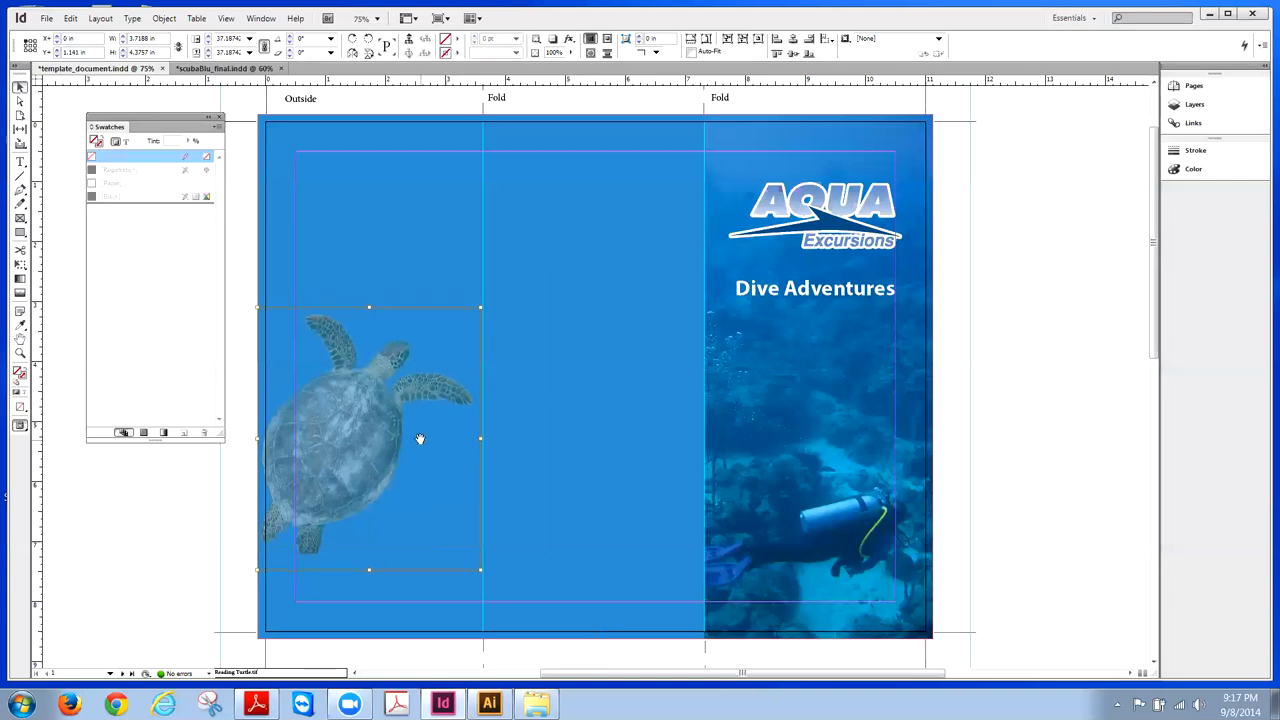
pyautogui.hotkey('shift', 'Up')
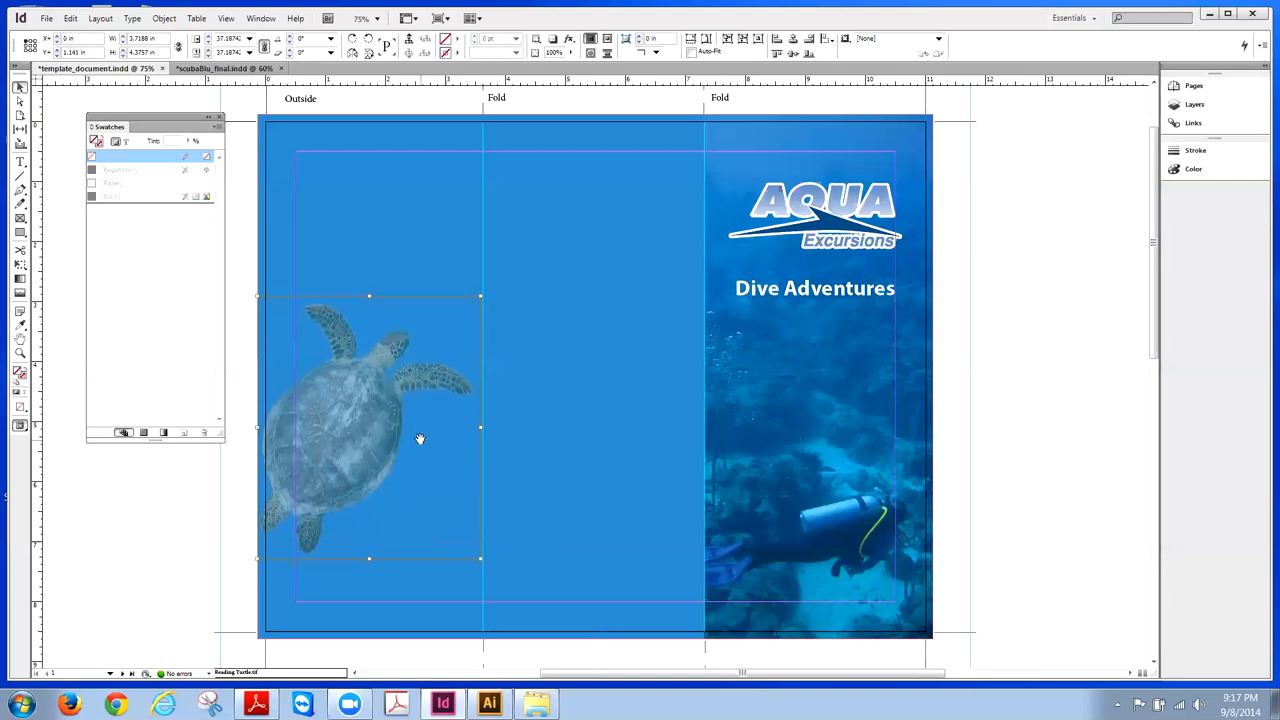
pyautogui.press('Up')
pyautogui.press('Up')
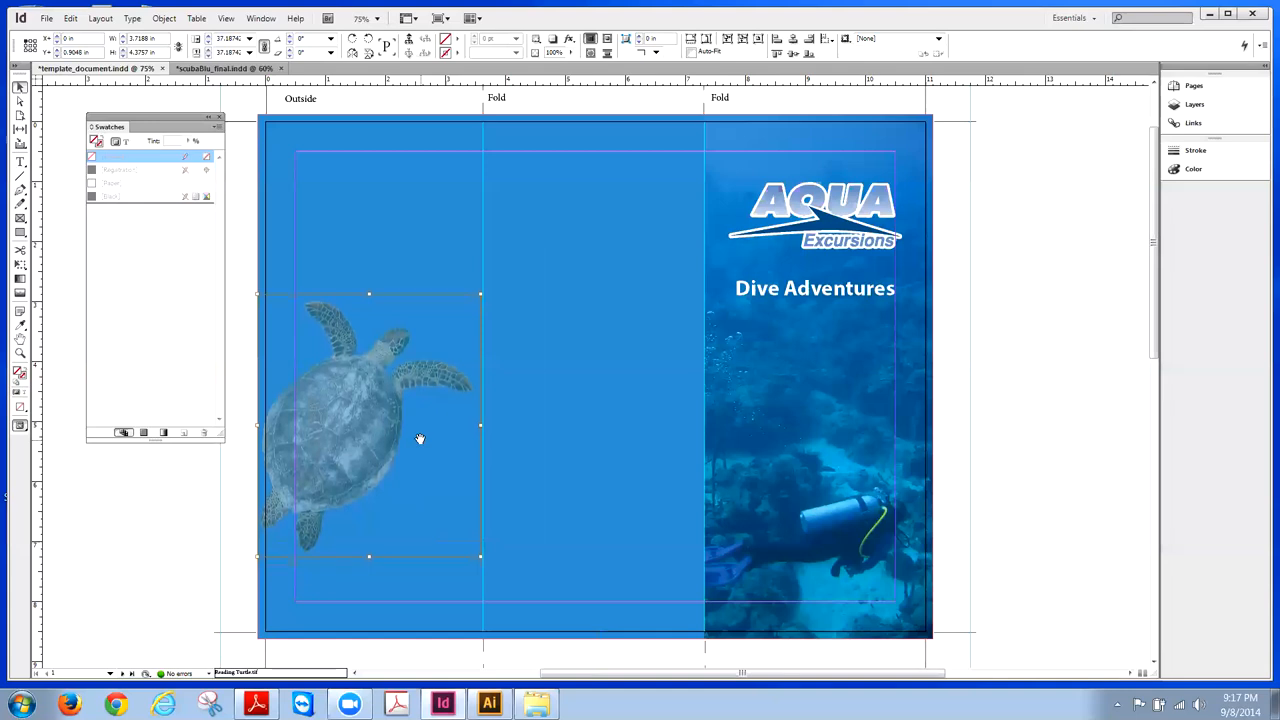
pyautogui.press('Left')
pyautogui.press('Left')
pyautogui.press('Left')
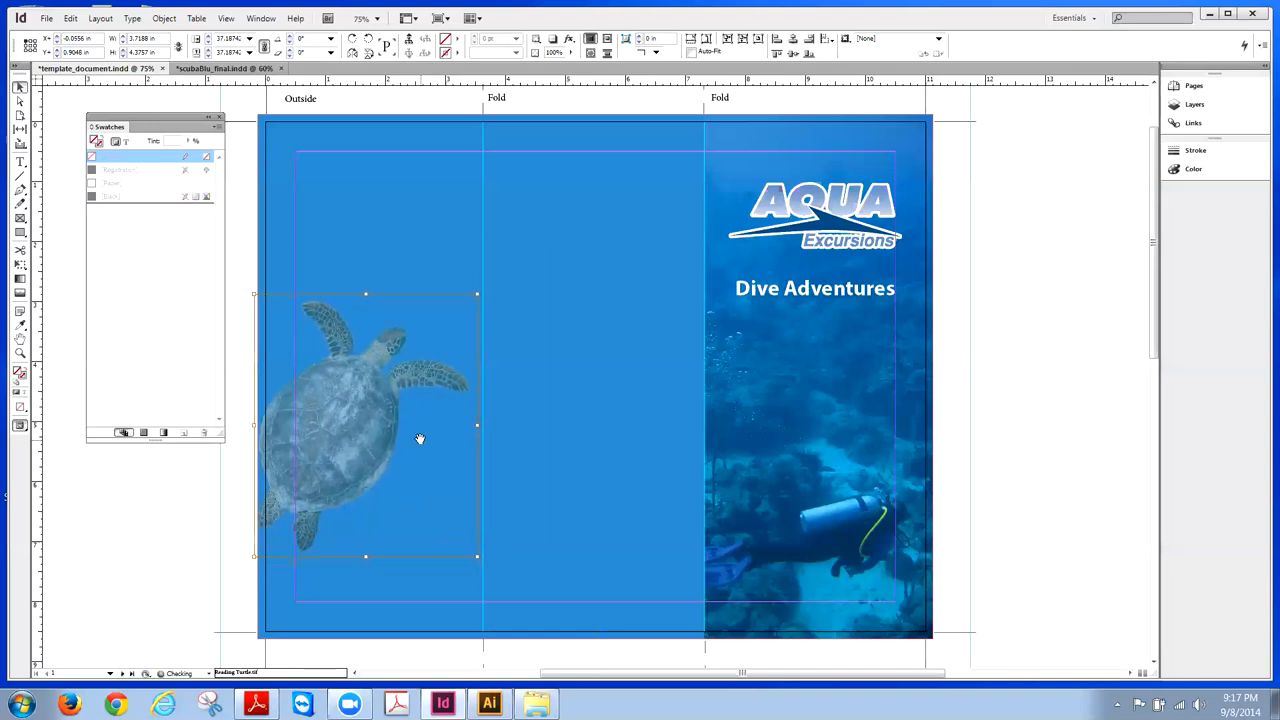
pyautogui.press('Left')
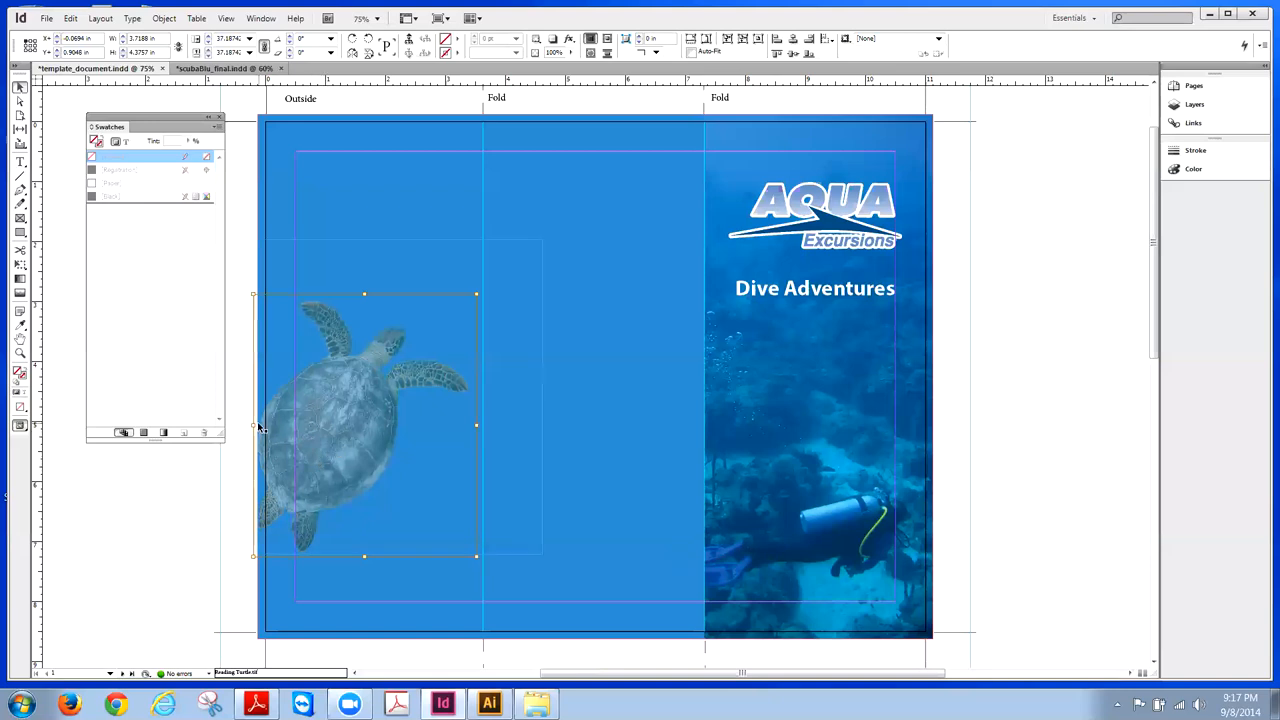
# - Apply Object > Fitting > Fit Content to Frame to the turtle frame
pyautogui.click(243, 189)
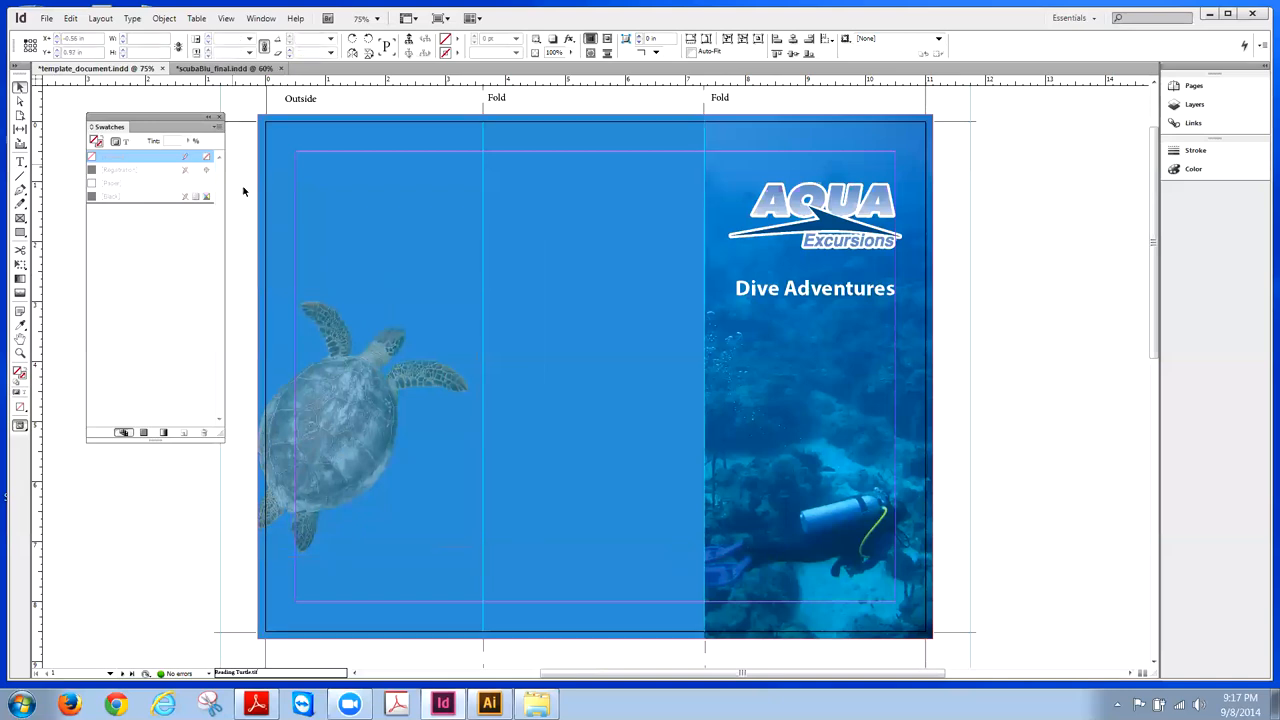
pyautogui.click(430, 297)
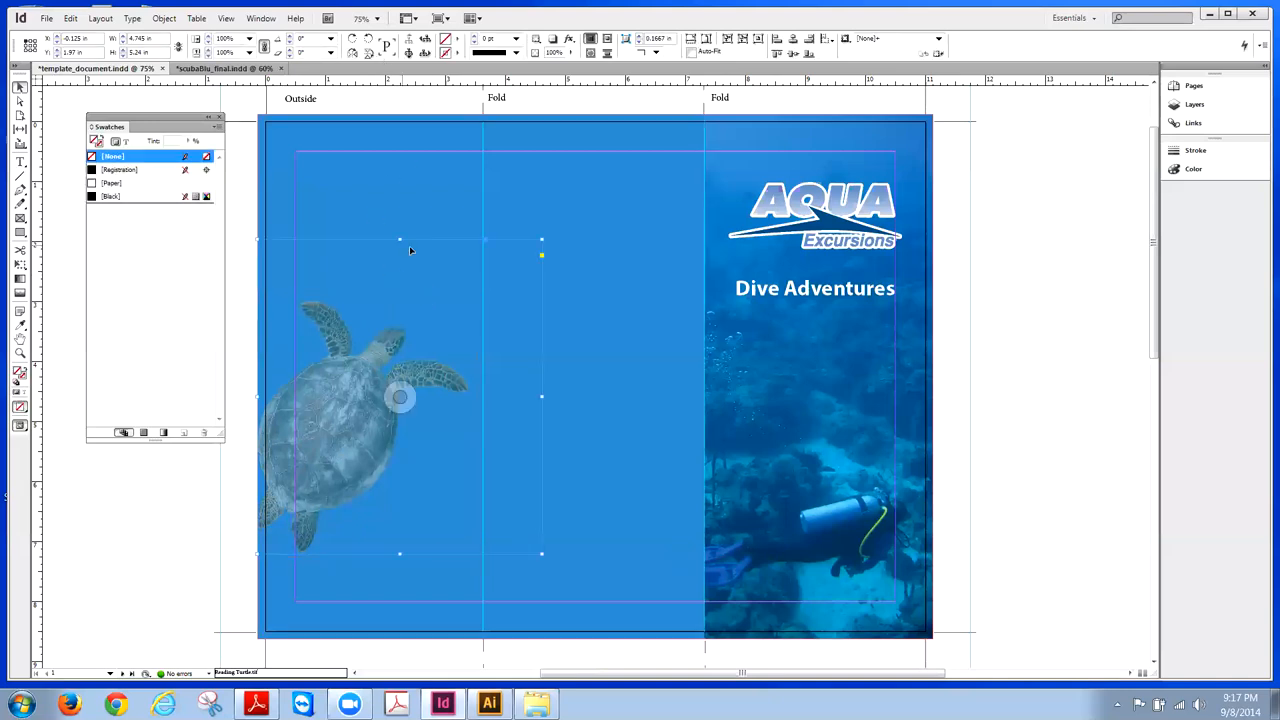
pyautogui.click(164, 19)
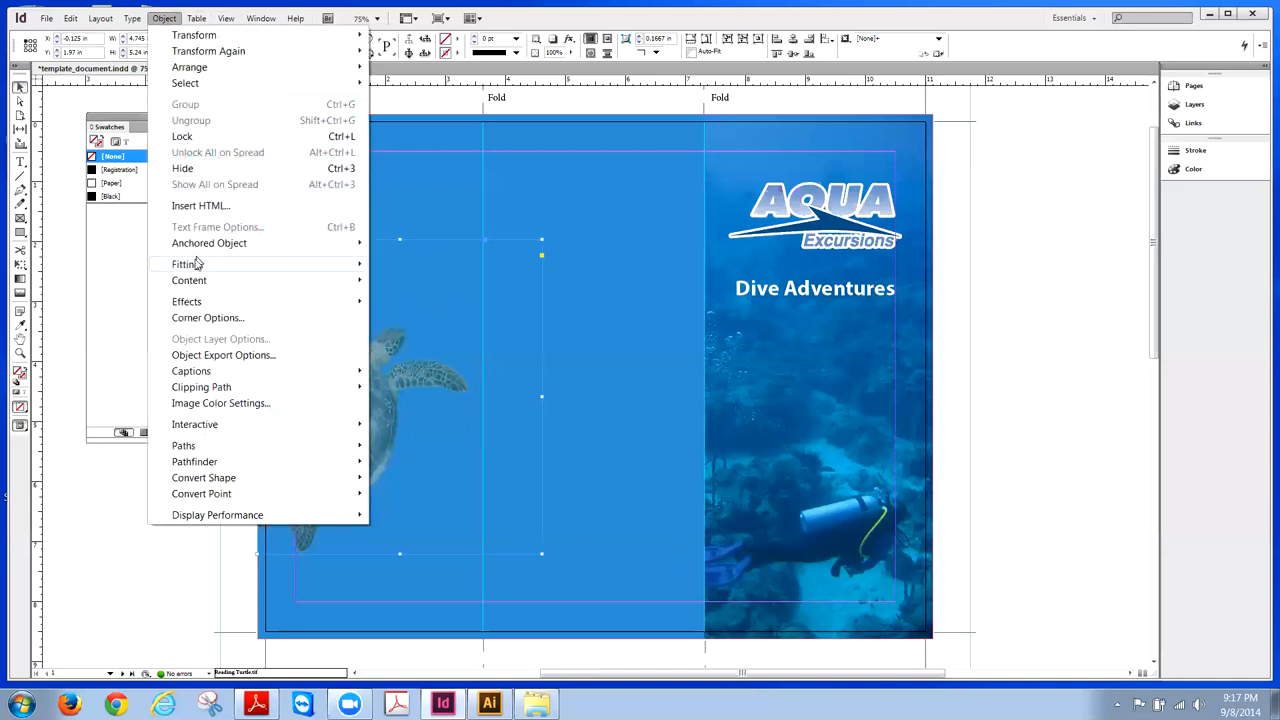
pyautogui.moveTo(200, 264)
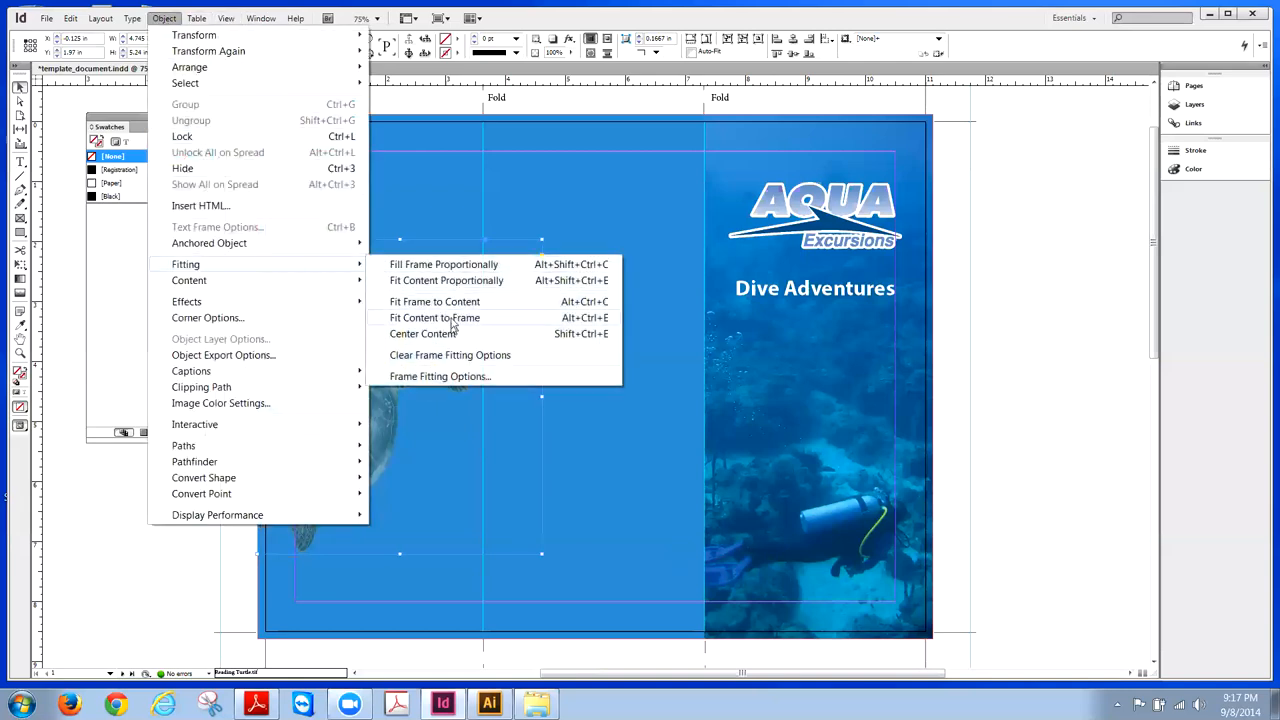
pyautogui.click(450, 318)
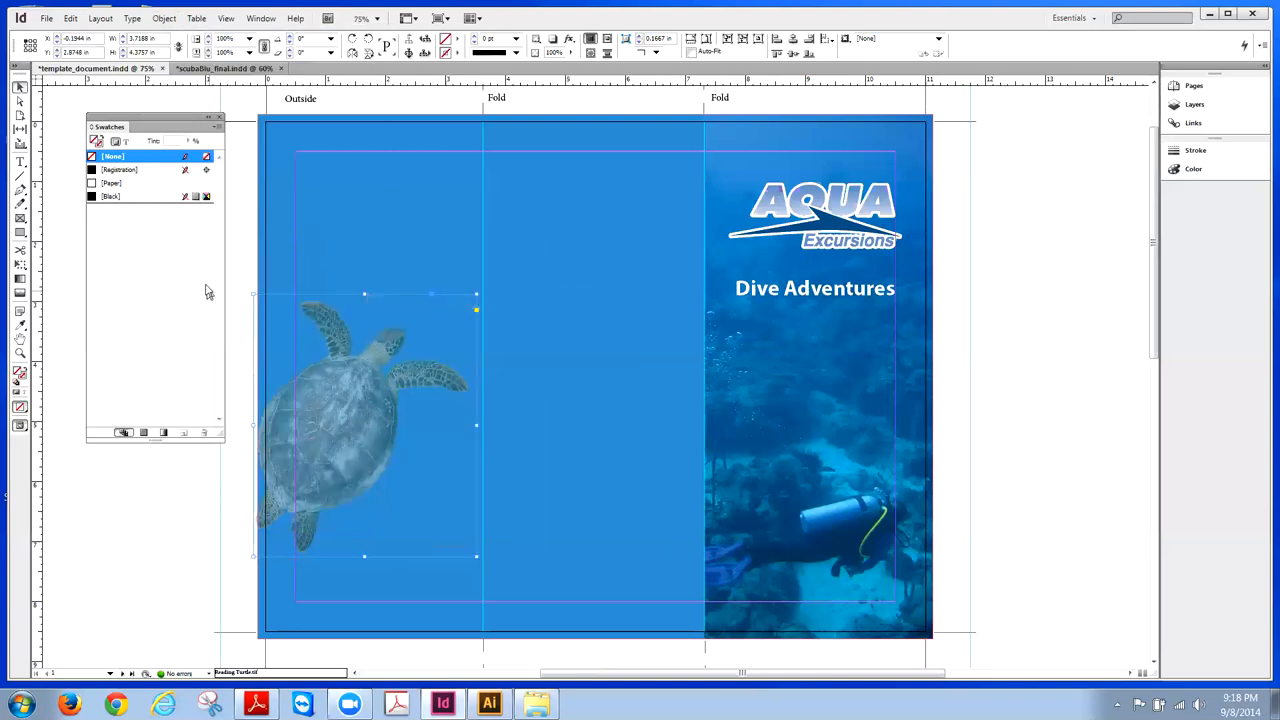
# - Raise the turtle frame three nudges higher on the left panel
pyautogui.click(62, 195)
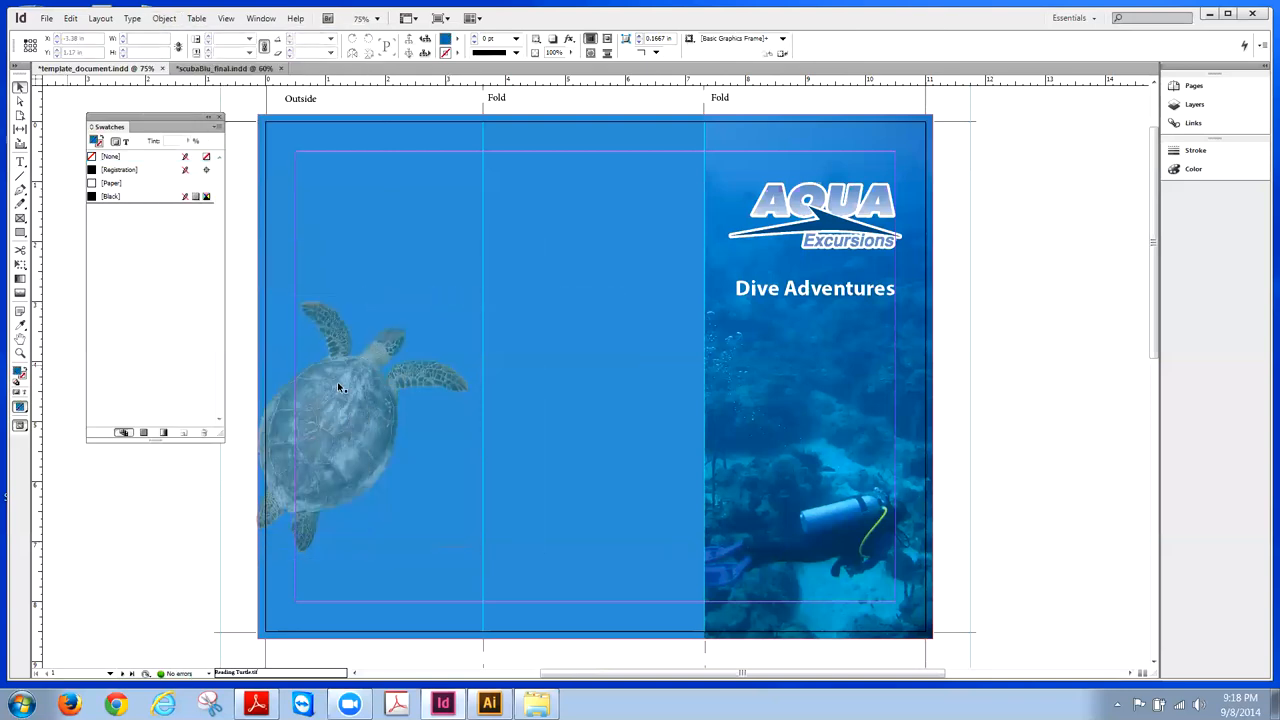
pyautogui.click(340, 386)
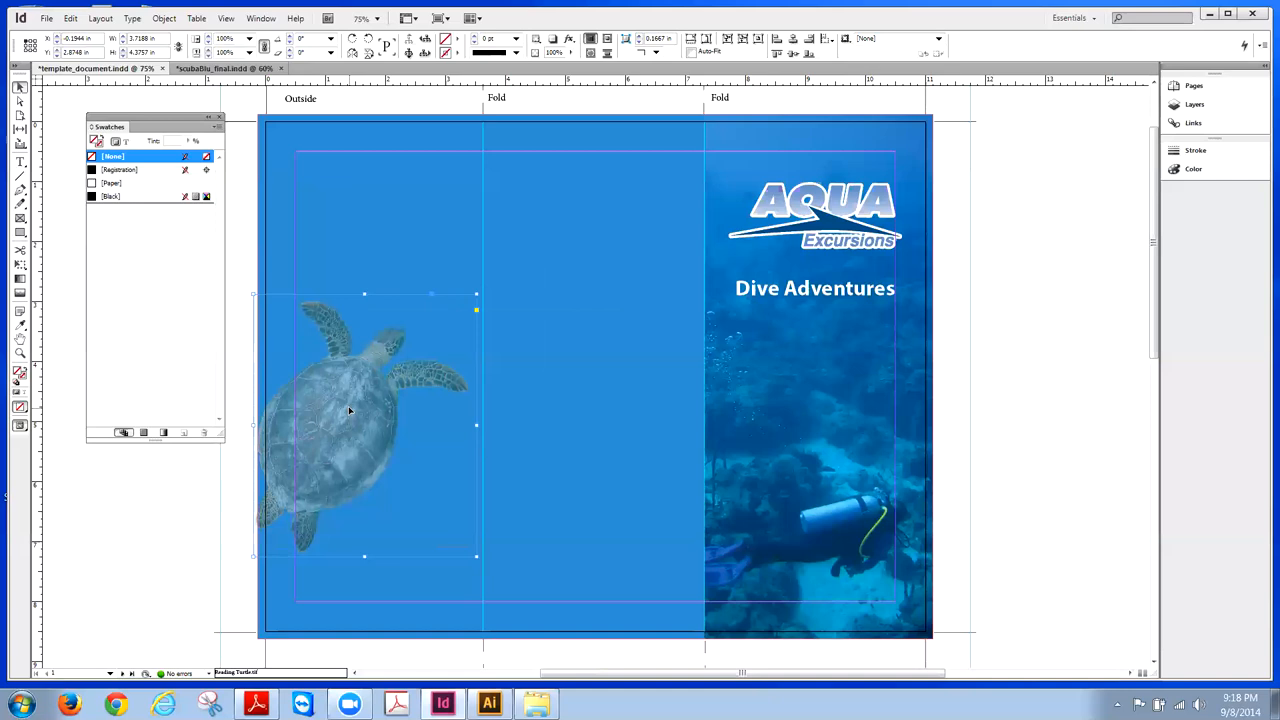
pyautogui.press('Up')
pyautogui.press('Up')
pyautogui.press('Up')
pyautogui.press('Up')
pyautogui.press('Up')
pyautogui.press('Up')
pyautogui.press('Up')
pyautogui.press('Up')
pyautogui.press('Up')
pyautogui.press('Up')
pyautogui.press('Up')
pyautogui.press('Up')
pyautogui.press('Up')
pyautogui.press('Up')
pyautogui.press('Up')
pyautogui.press('Up')
pyautogui.press('Up')
pyautogui.press('Up')
pyautogui.press('Up')
pyautogui.press('Up')
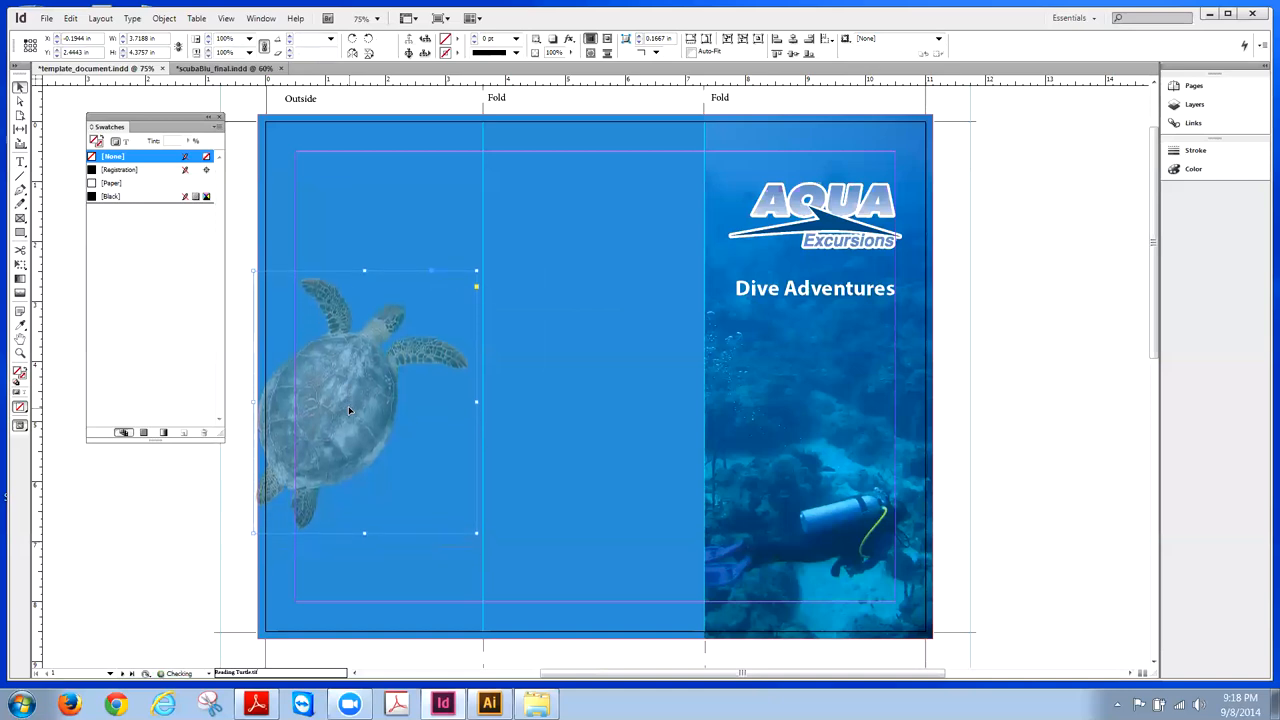
pyautogui.press('Up')
pyautogui.press('Up')
pyautogui.press('Up')
pyautogui.press('Up')
pyautogui.press('Up')
pyautogui.press('Up')
pyautogui.press('Up')
pyautogui.press('Up')
pyautogui.press('Up')
pyautogui.press('Up')
pyautogui.press('Up')
pyautogui.press('Up')
pyautogui.press('Up')
pyautogui.press('Up')
pyautogui.press('Up')
pyautogui.press('Up')
pyautogui.press('Up')
pyautogui.press('Up')
pyautogui.press('Up')
pyautogui.press('Up')
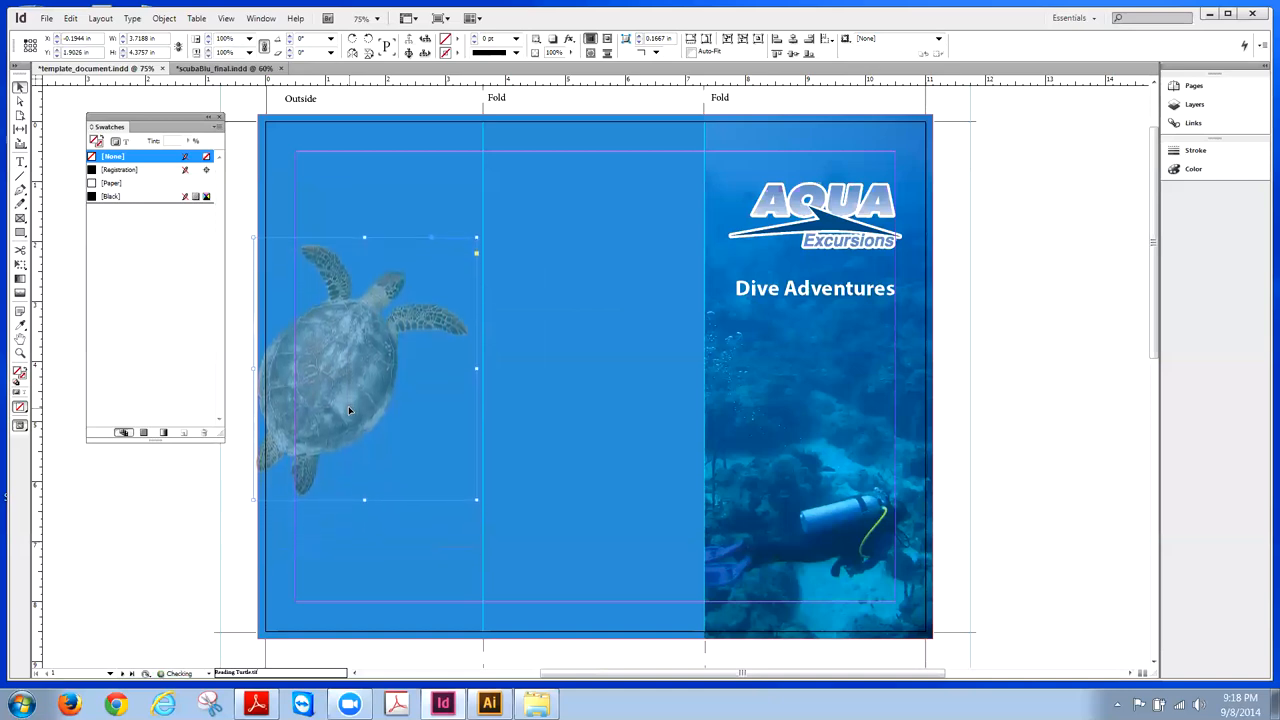
pyautogui.press('Up')
pyautogui.press('Up')
pyautogui.press('Up')
pyautogui.press('Up')
pyautogui.press('Up')
pyautogui.press('Up')
pyautogui.press('Up')
pyautogui.press('Up')
pyautogui.press('Up')
pyautogui.press('Up')
pyautogui.press('Up')
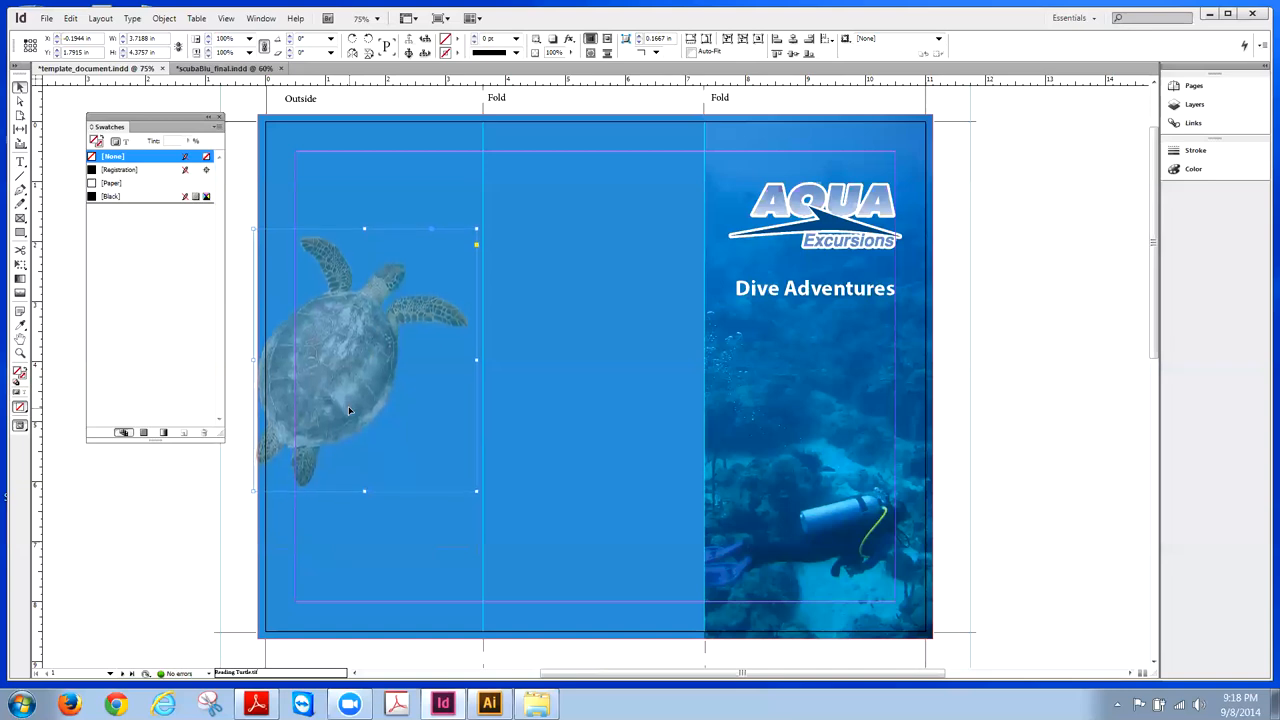
pyautogui.click(1089, 429)
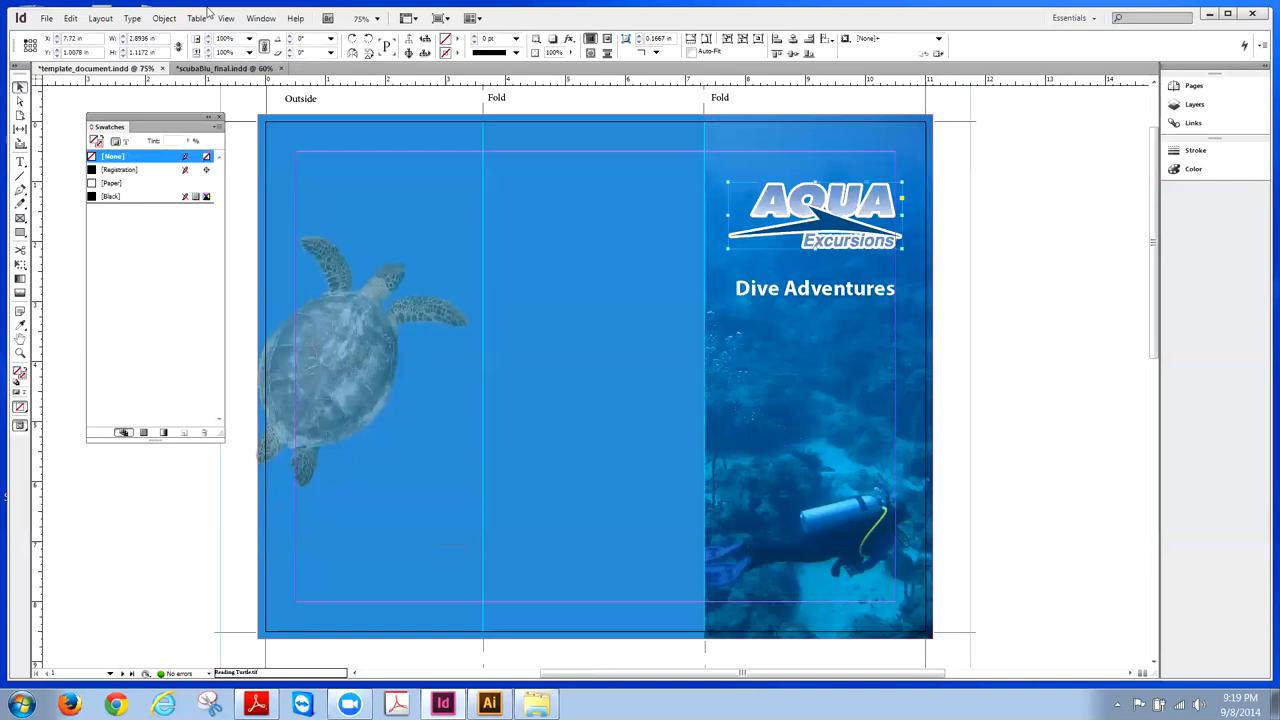
# - Copy the AQUA Excursions logo and paste a copy onto the inside spread
pyautogui.click(70, 18)
pyautogui.press('Escape')
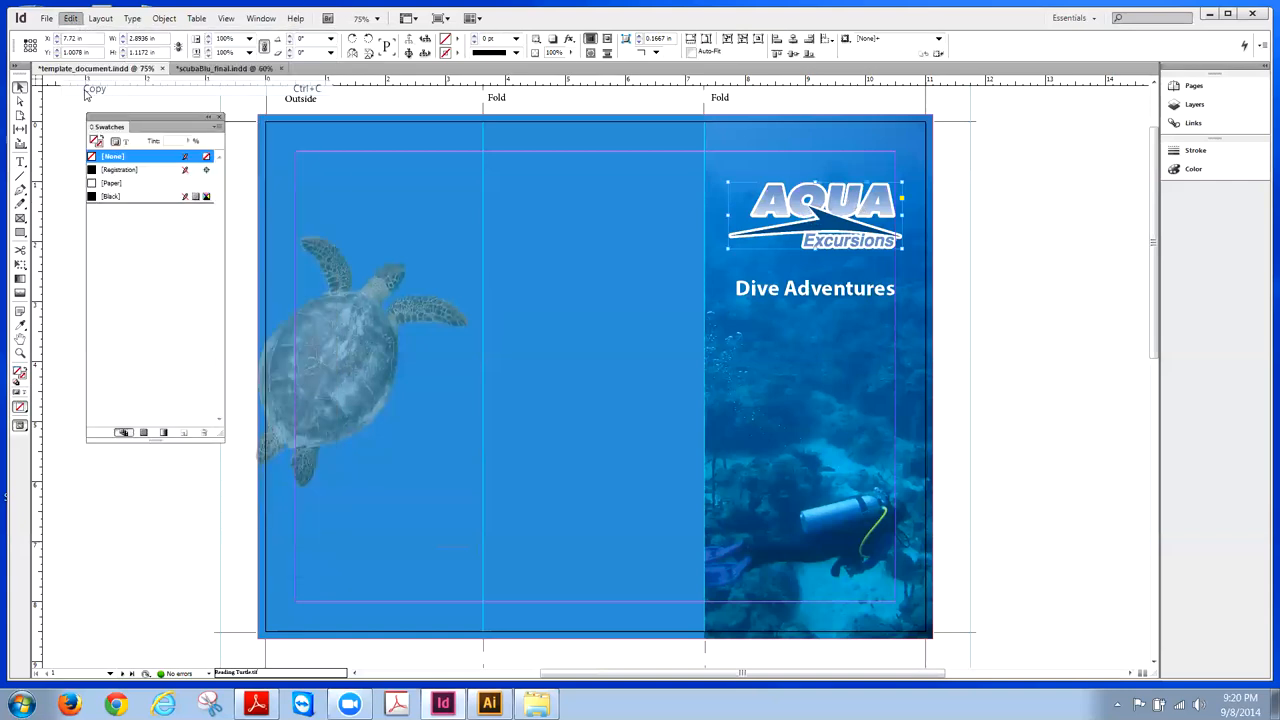
pyautogui.click(539, 168)
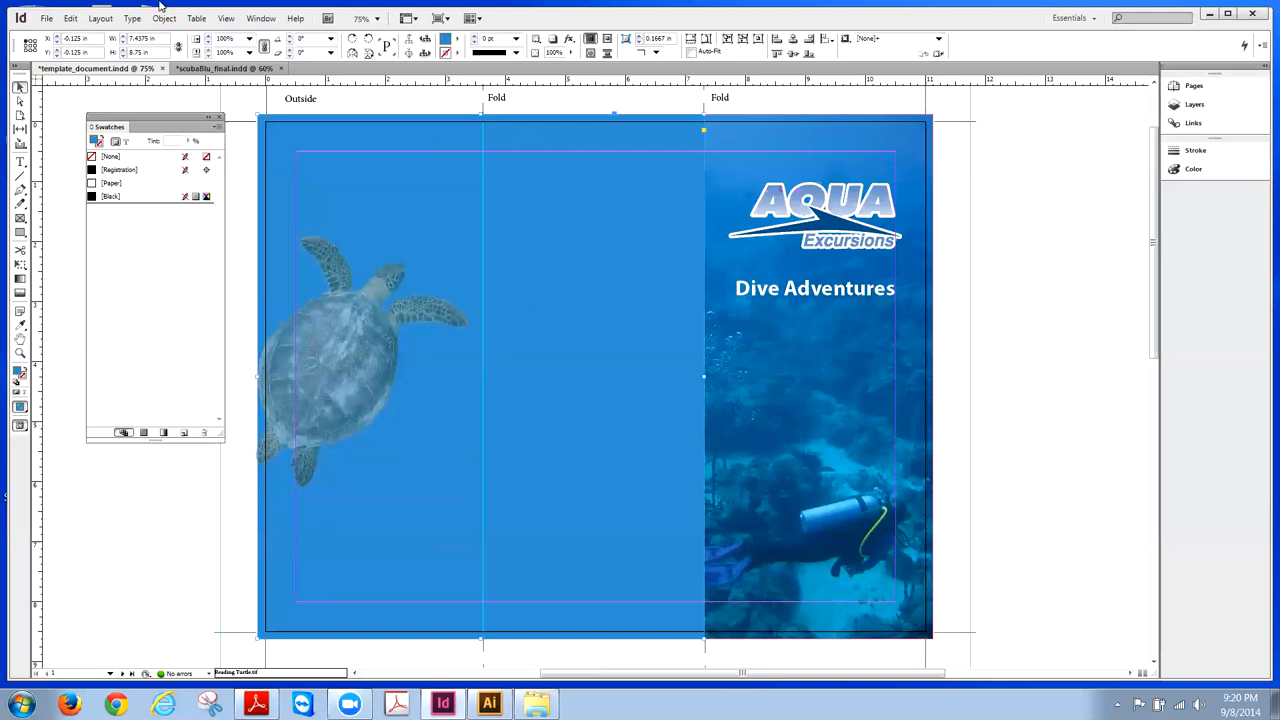
pyautogui.click(70, 18)
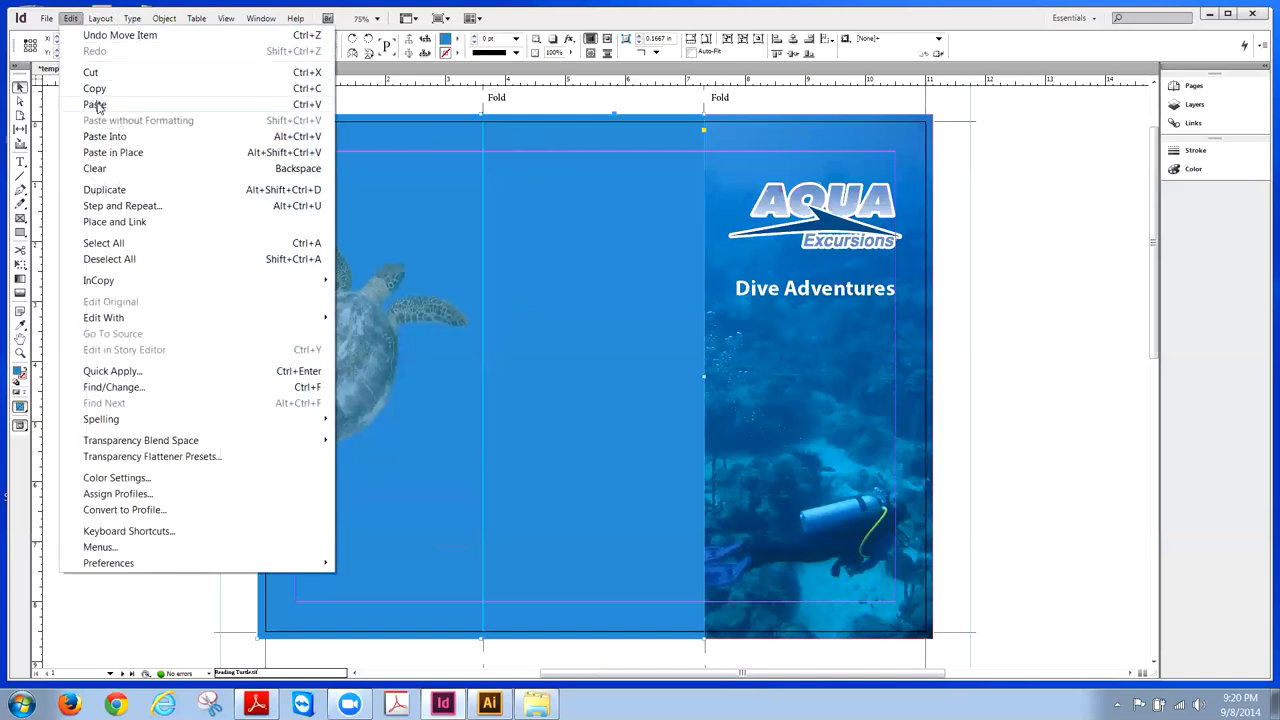
pyautogui.click(97, 101)
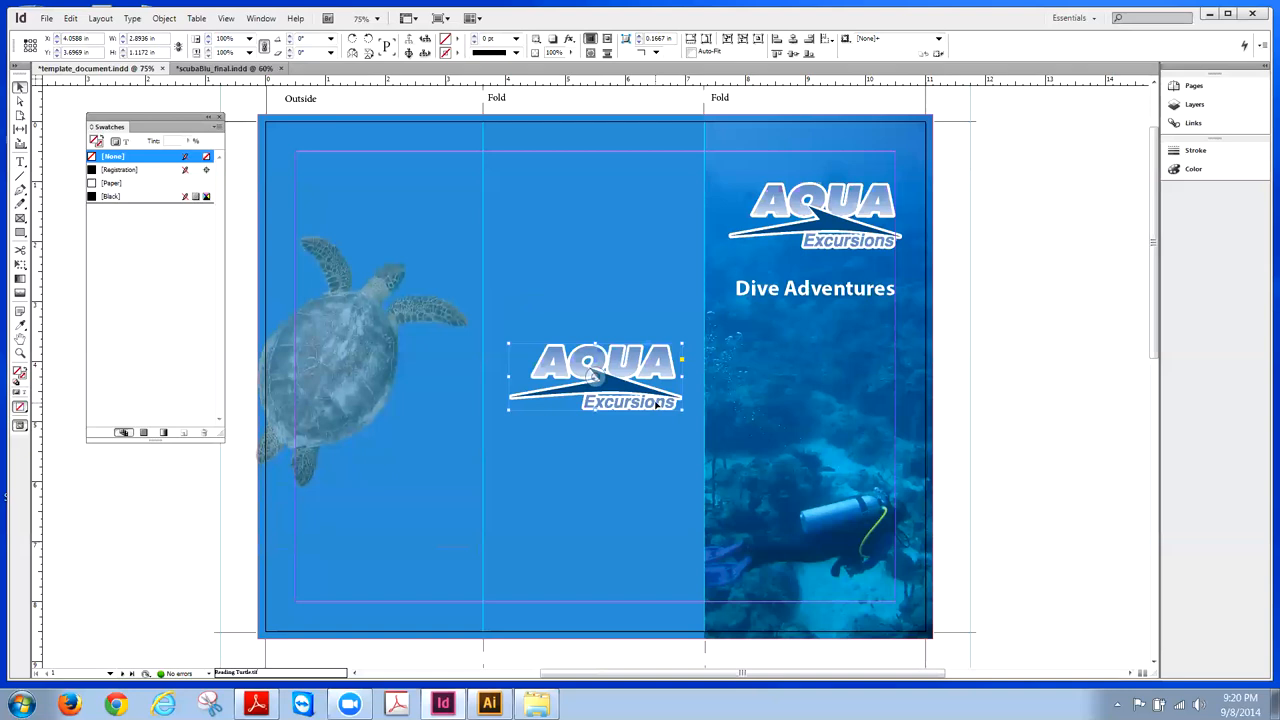
# - Move the logo copy up to the top of the middle panel and resize its frame
pyautogui.press('Up')
pyautogui.press('Up')
pyautogui.press('Up')
pyautogui.press('Up')
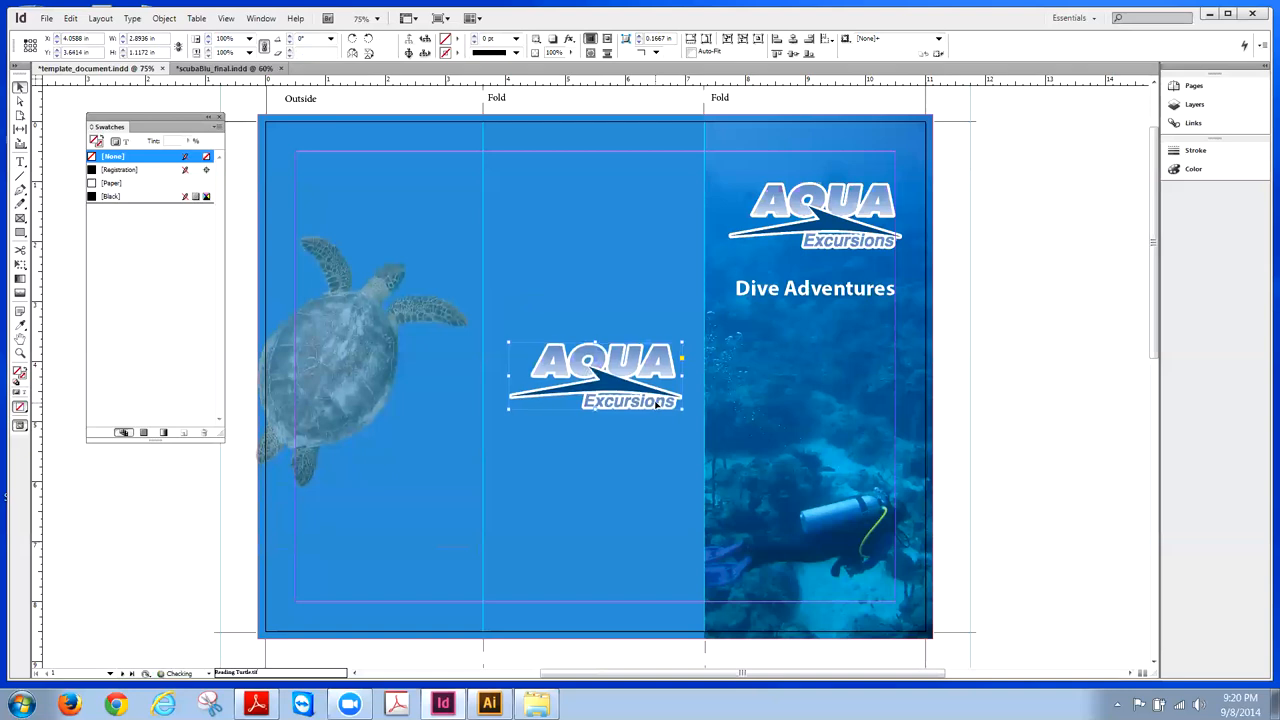
pyautogui.hotkey('shift', 'Up')
pyautogui.hotkey('shift', 'Up')
pyautogui.hotkey('shift', 'Up')
pyautogui.hotkey('shift', 'Up')
pyautogui.hotkey('shift', 'Up')
pyautogui.hotkey('shift', 'Up')
pyautogui.hotkey('shift', 'Up')
pyautogui.hotkey('shift', 'Up')
pyautogui.hotkey('shift', 'Up')
pyautogui.hotkey('shift', 'Up')
pyautogui.hotkey('shift', 'Up')
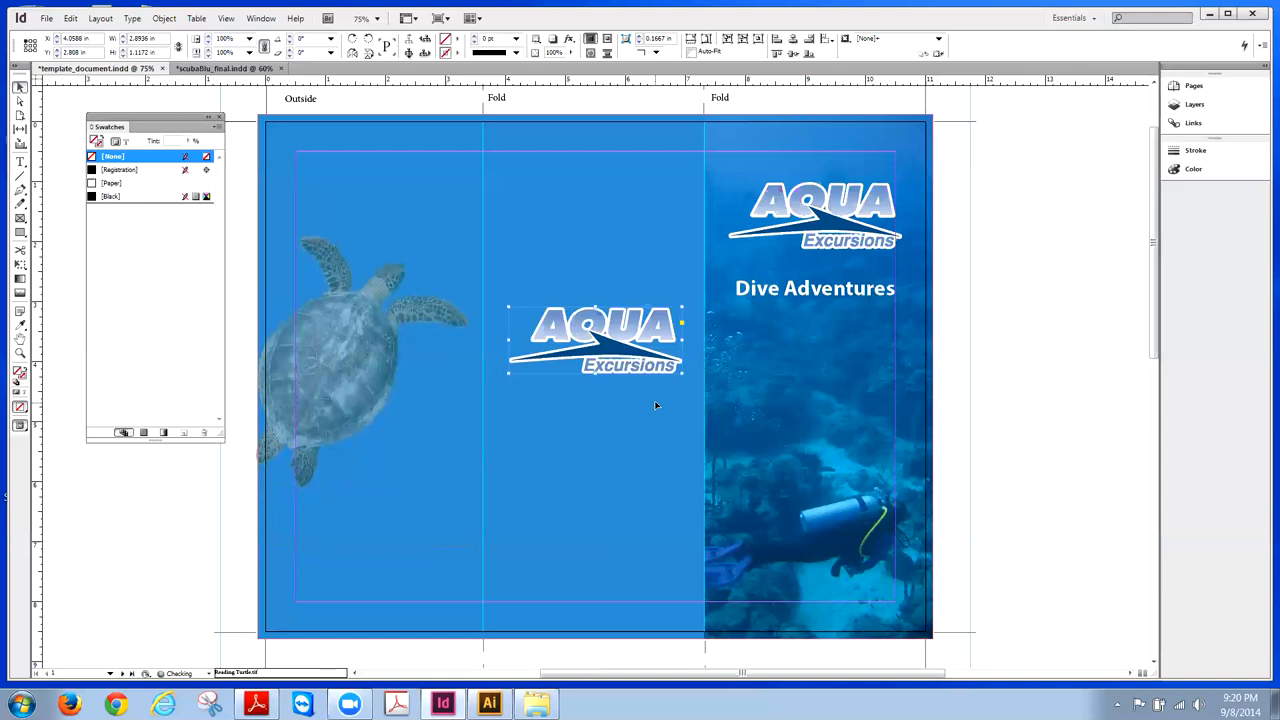
pyautogui.hotkey('shift', 'Up')
pyautogui.hotkey('shift', 'Up')
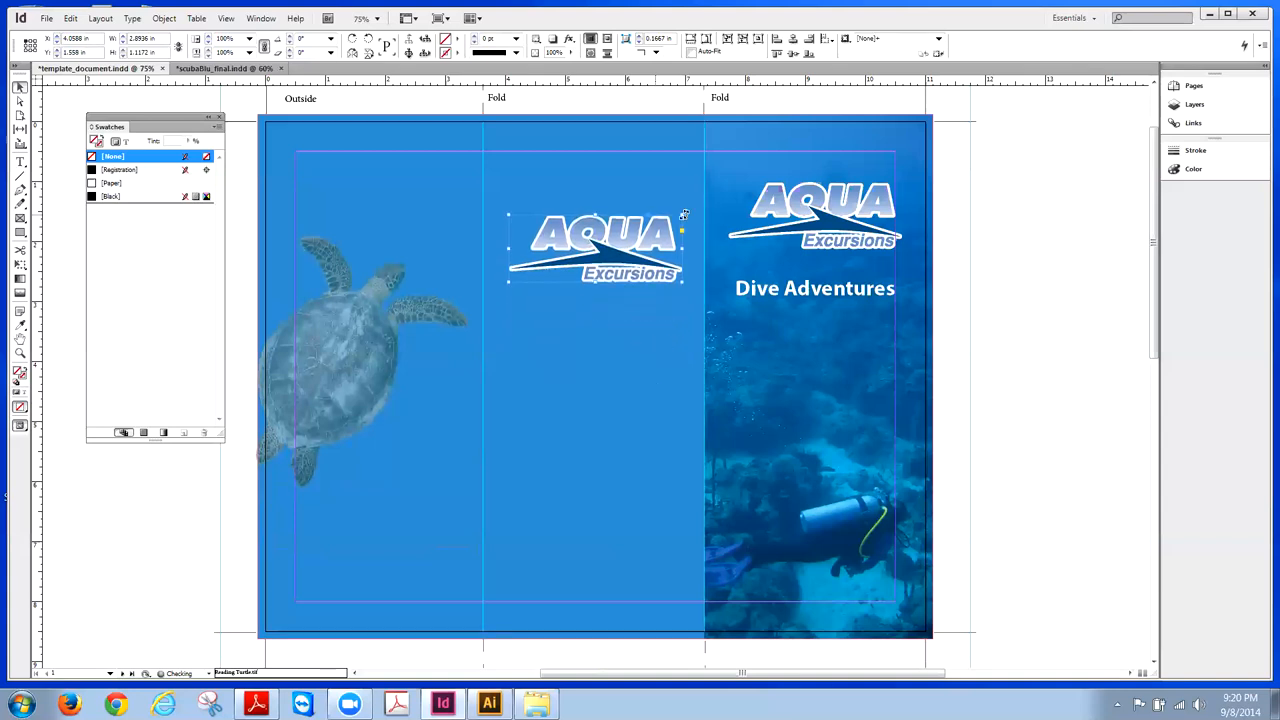
pyautogui.moveTo(683, 214); pyautogui.dragTo(642, 232)
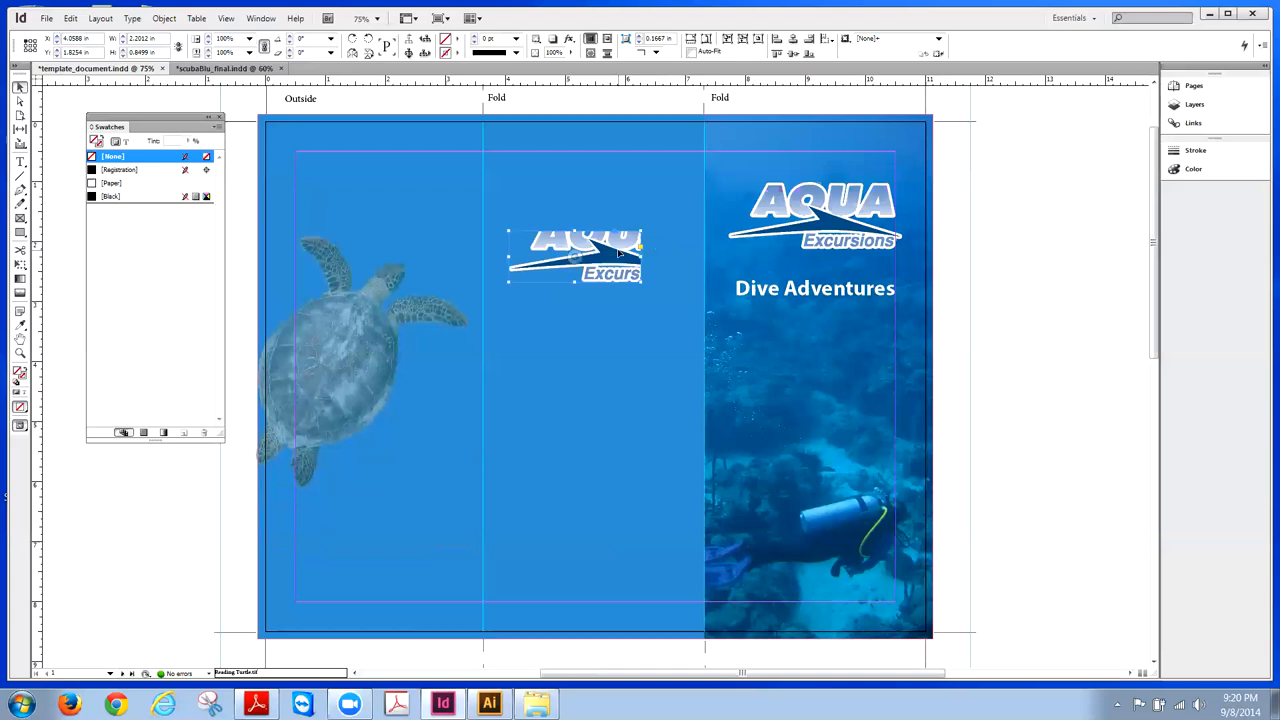
# - Fit the logo proportionally, shrink its frame from the top-right corner, and refit it
pyautogui.click(158, 20)
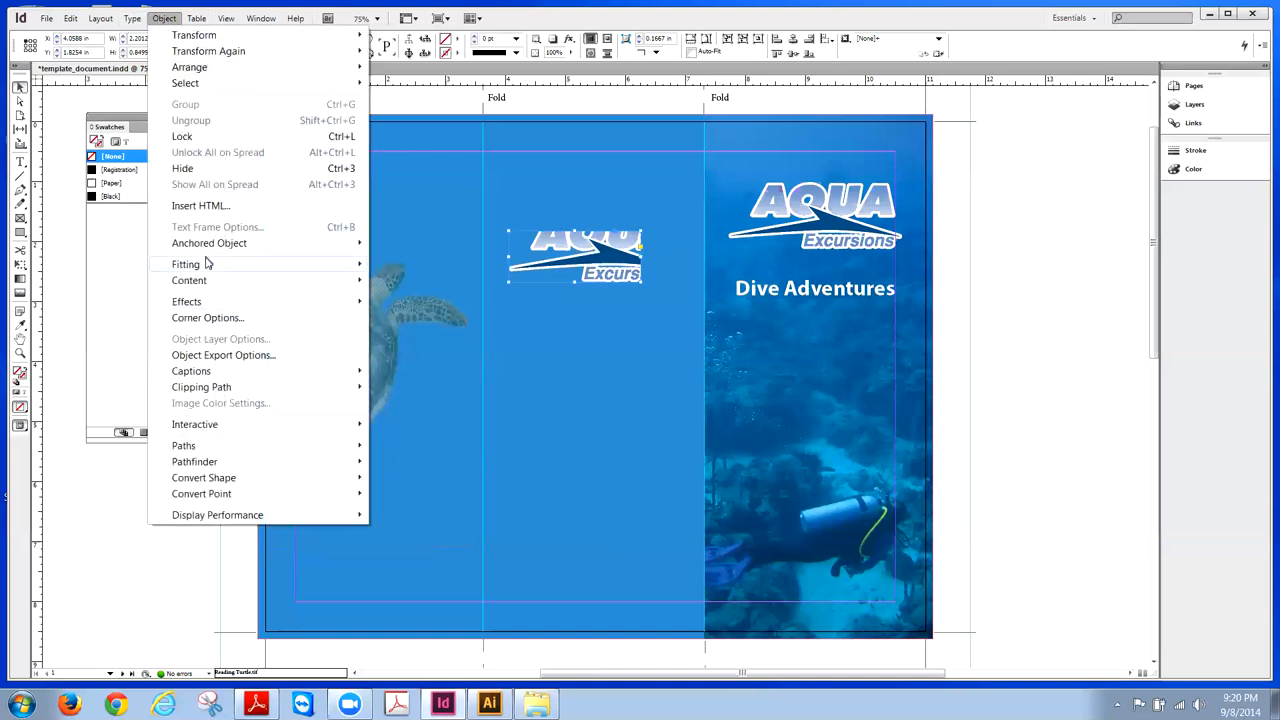
pyautogui.moveTo(206, 266)
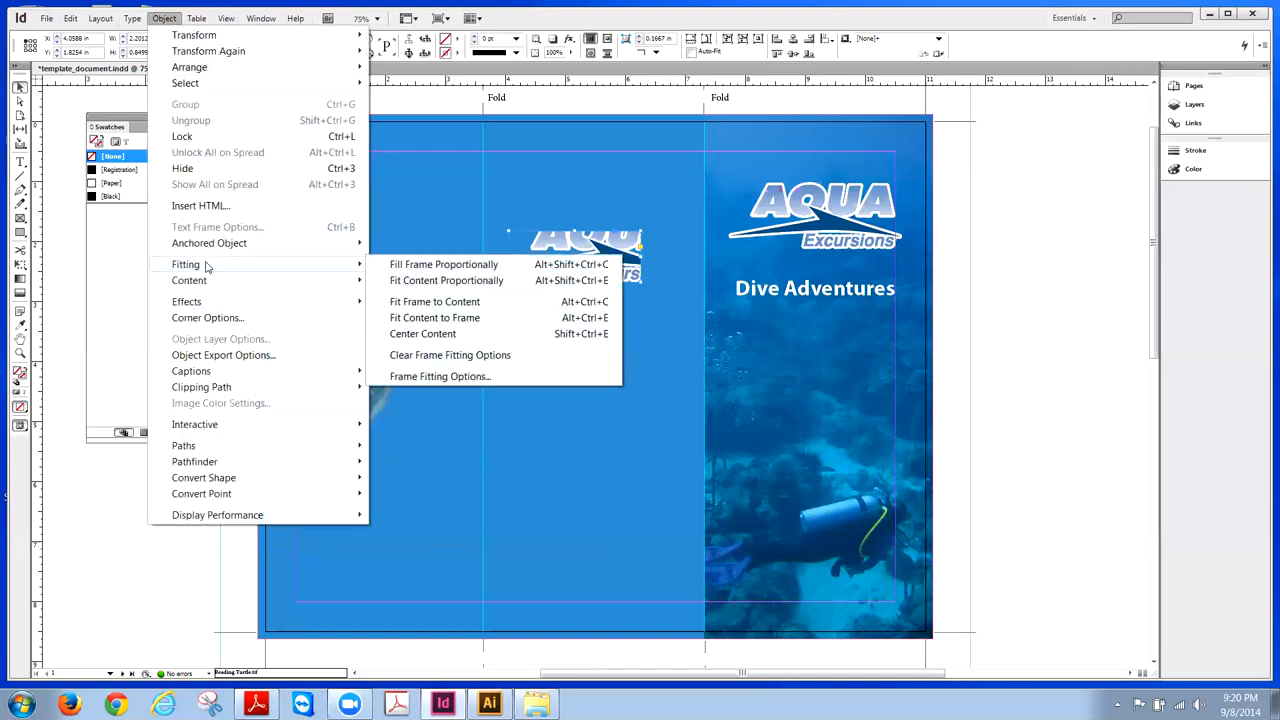
pyautogui.click(457, 281)
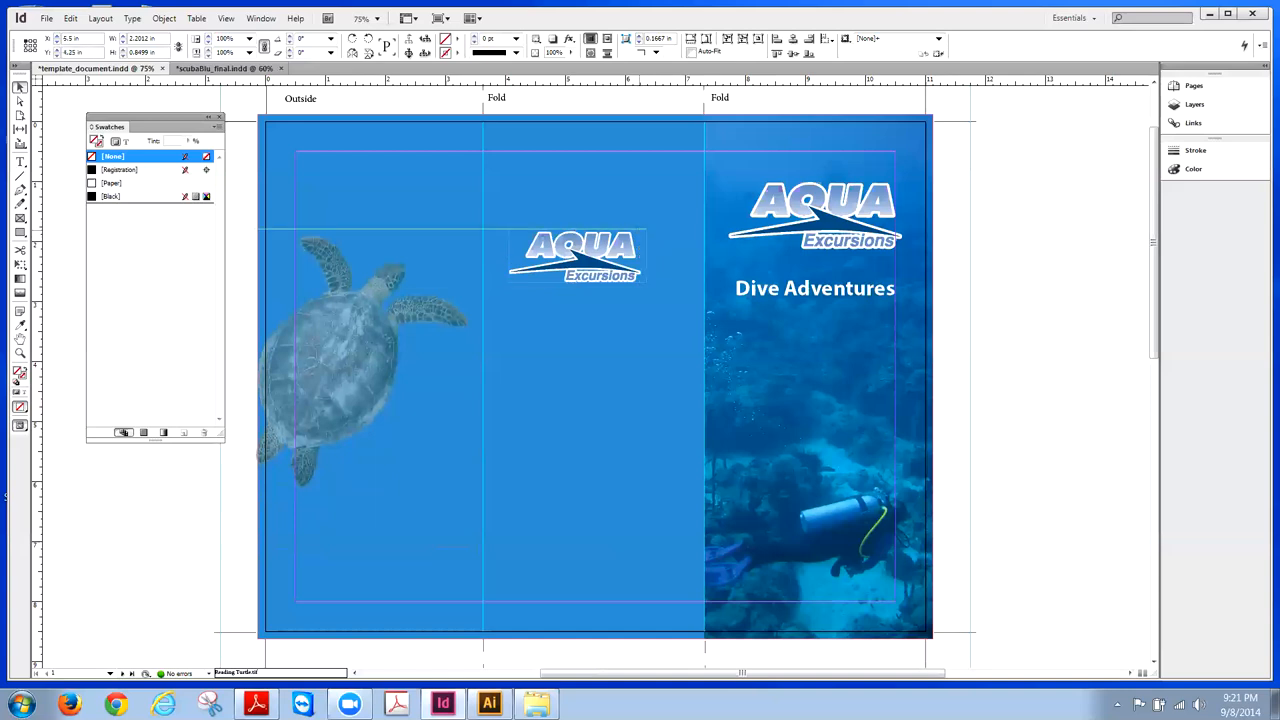
pyautogui.moveTo(642, 231); pyautogui.dragTo(626, 237)
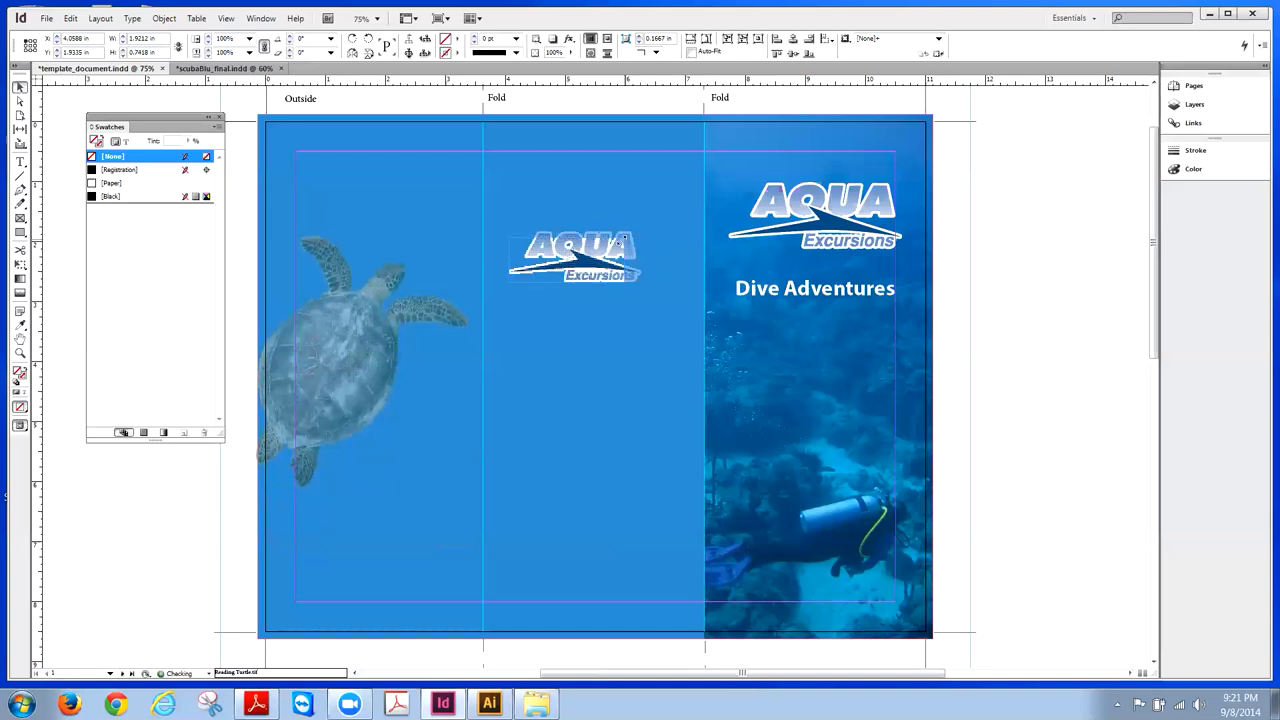
pyautogui.click(164, 18)
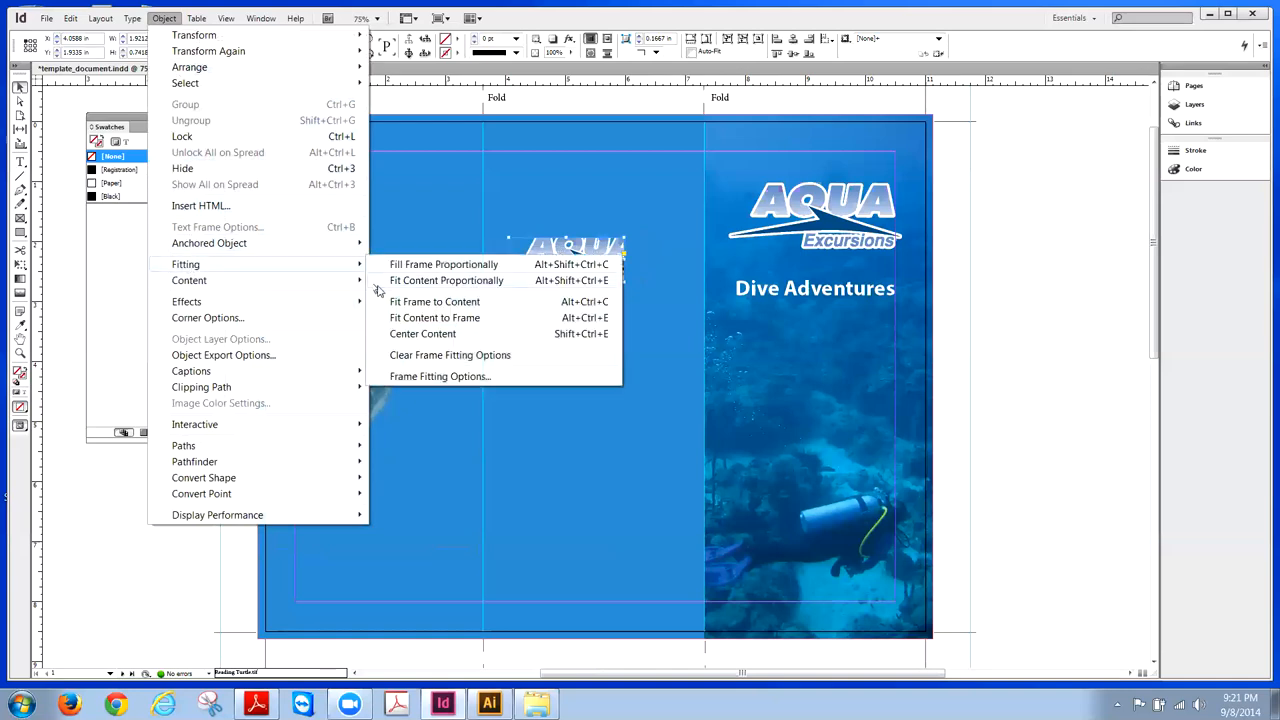
pyautogui.click(408, 281)
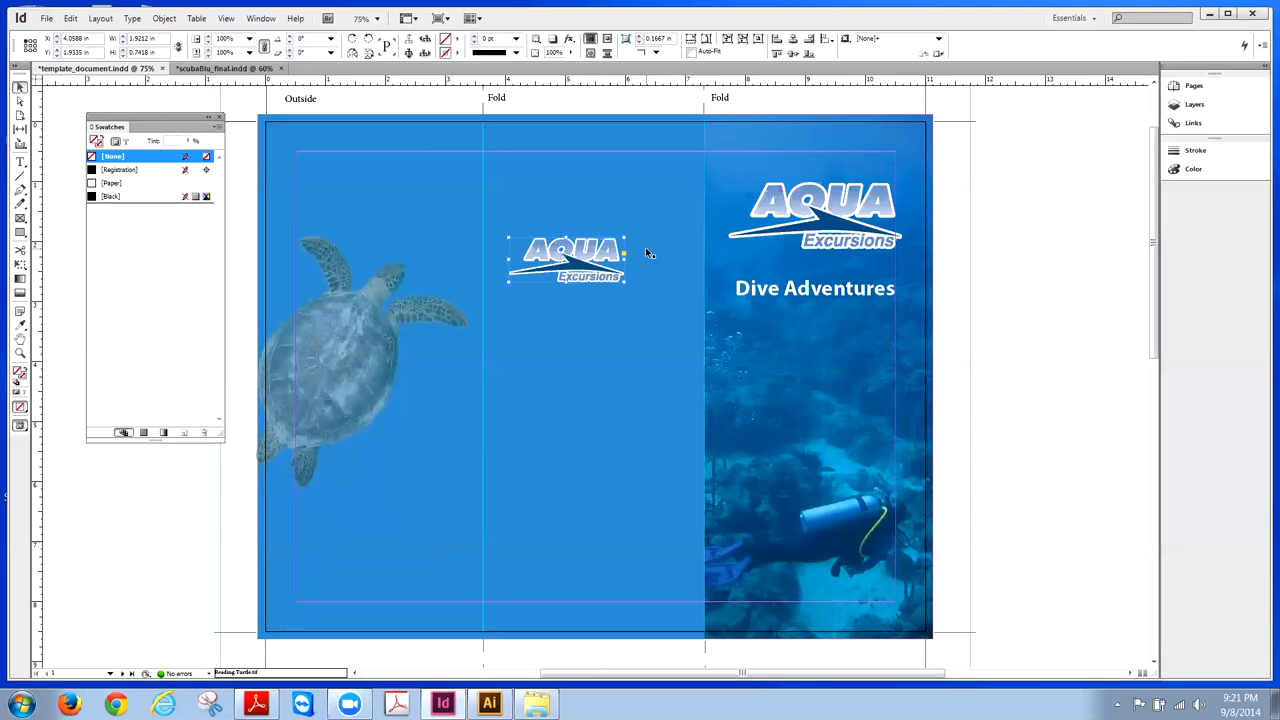
# - Nudge the logo frame right and up with the arrow keys
pyautogui.hotkey('shift', 'Right')
pyautogui.hotkey('shift', 'Right')
pyautogui.hotkey('shift', 'Right')
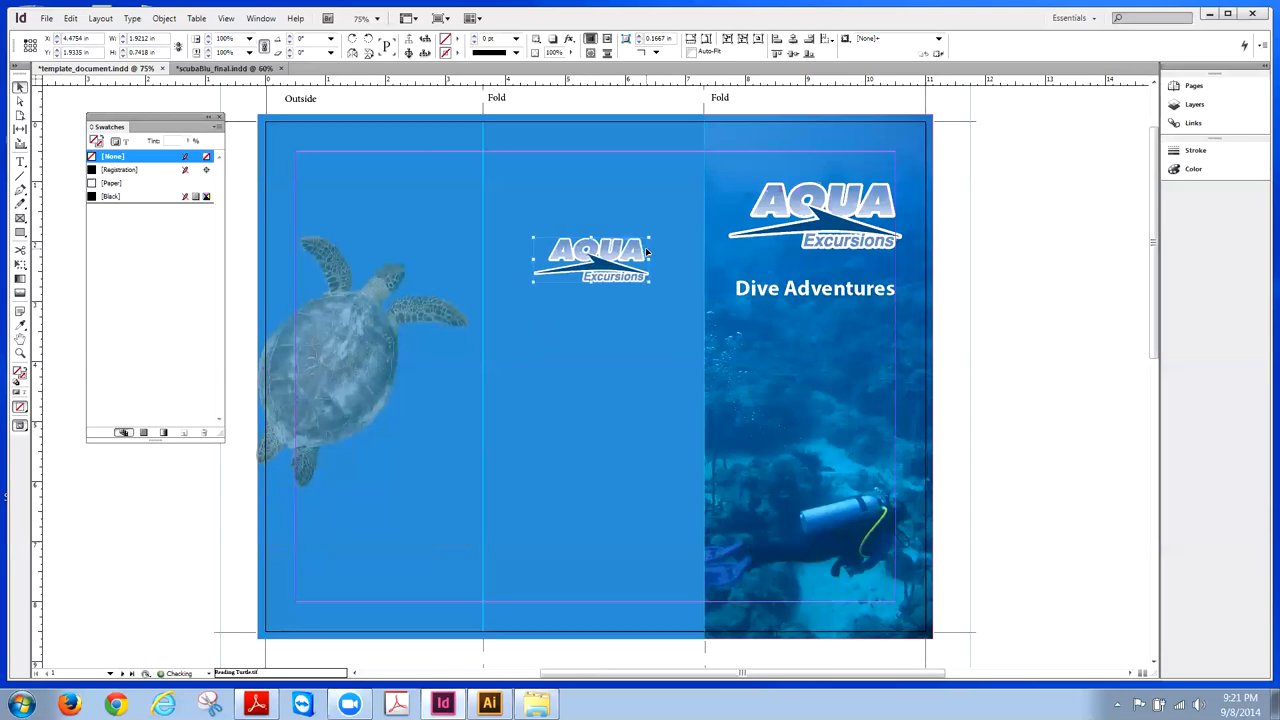
pyautogui.hotkey('shift', 'Up')
pyautogui.hotkey('shift', 'Up')
pyautogui.hotkey('shift', 'Up')
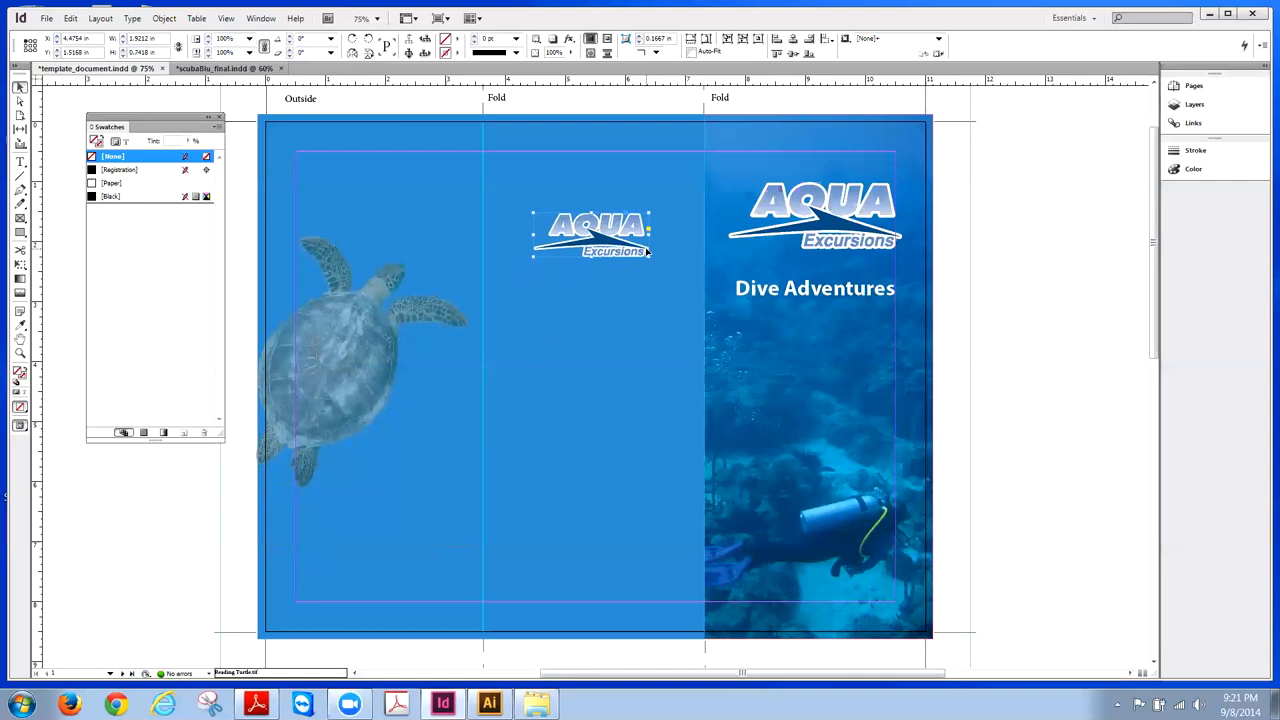
pyautogui.press('Right')
pyautogui.press('Right')
pyautogui.press('Right')
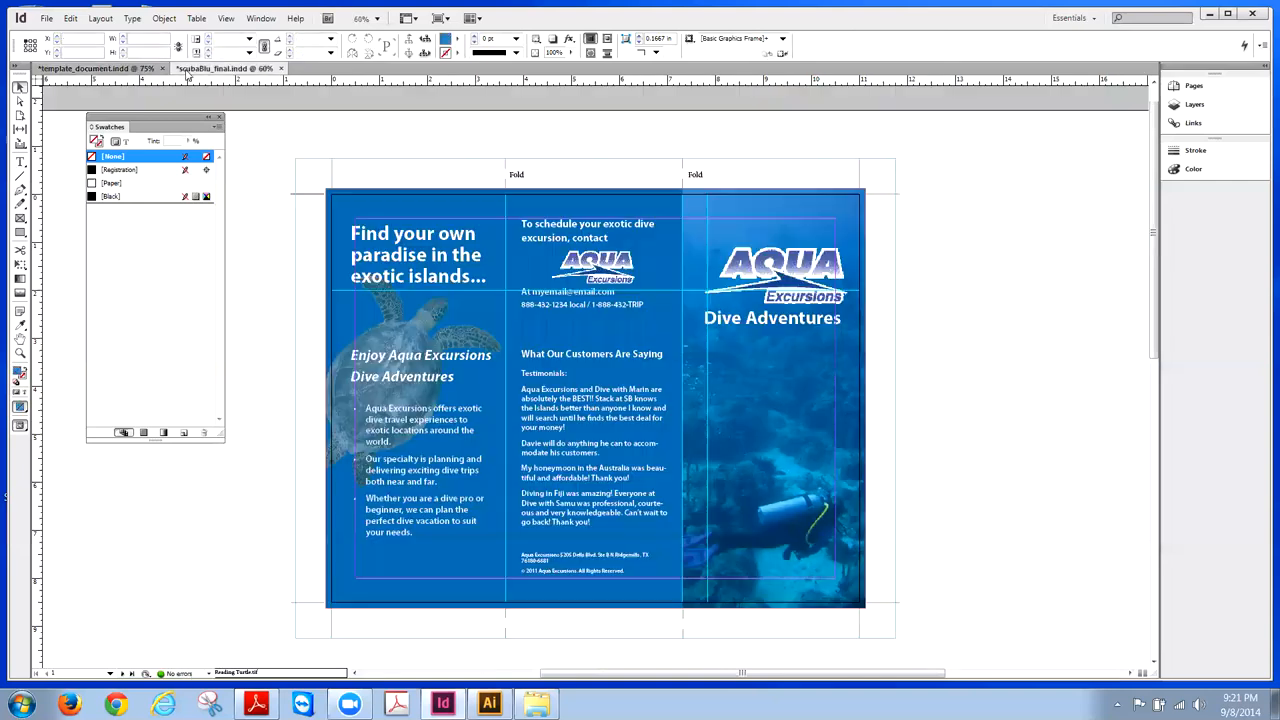
# - Save As into Desktop > tonight, naming it aqua_tri_fold with the designer's name added
pyautogui.click(226, 68)
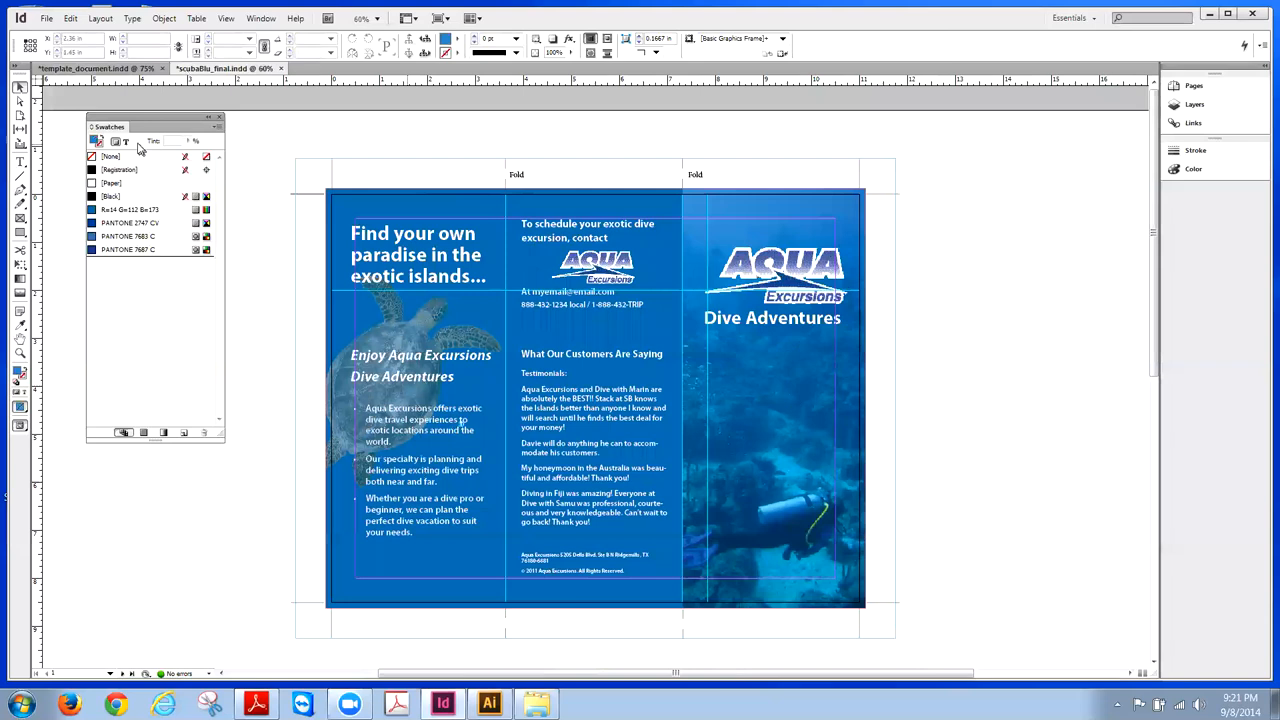
pyautogui.click(133, 69)
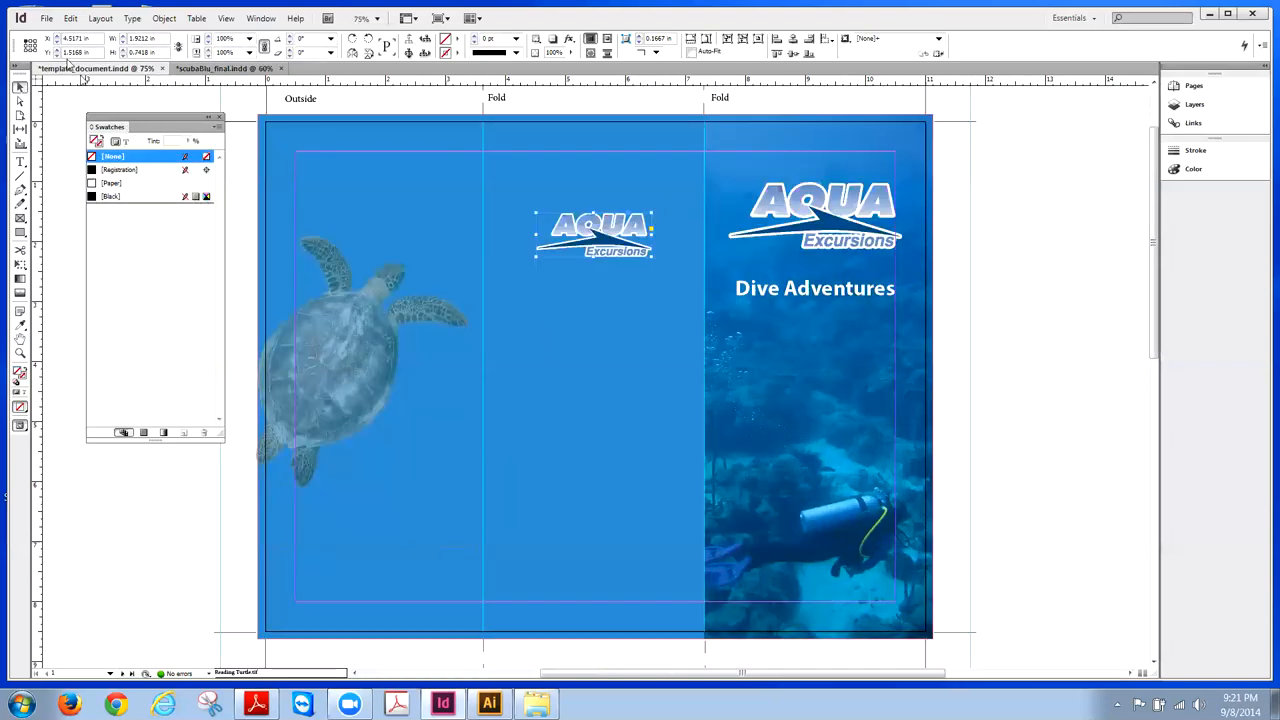
pyautogui.click(46, 18)
pyautogui.click(72, 137)
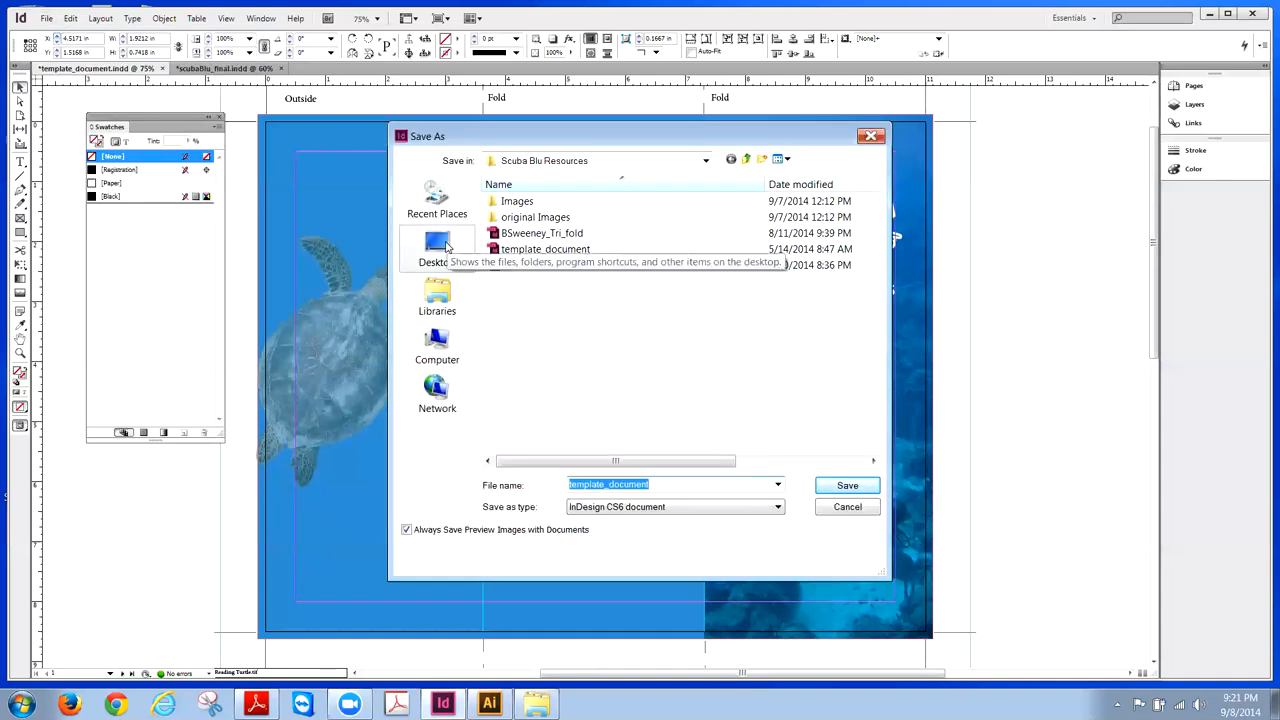
pyautogui.click(446, 246)
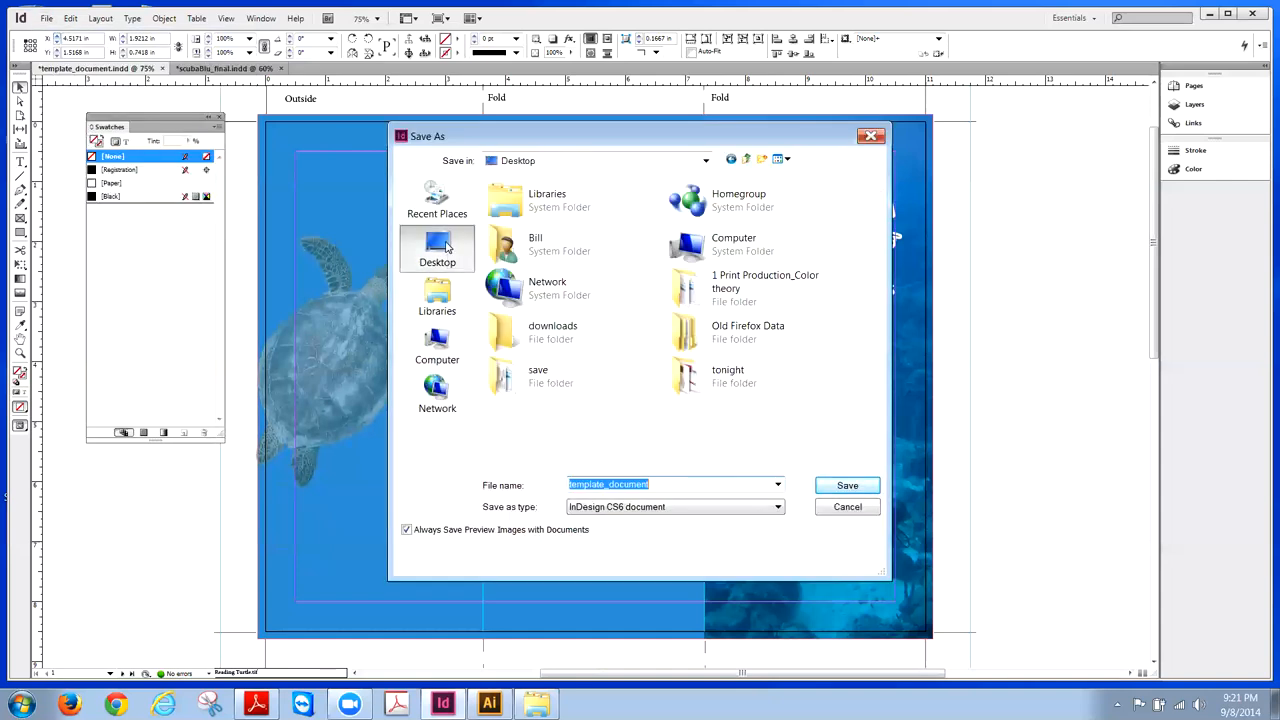
pyautogui.doubleClick(693, 374)
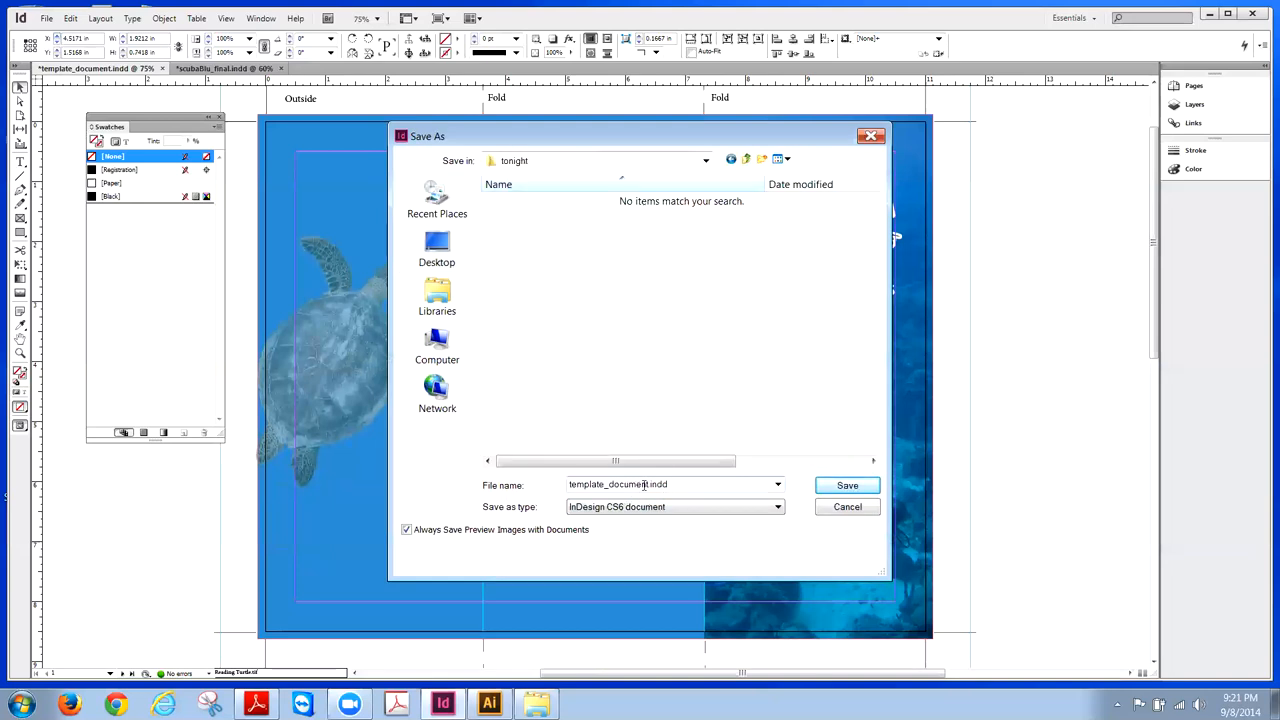
pyautogui.doubleClick(648, 484)
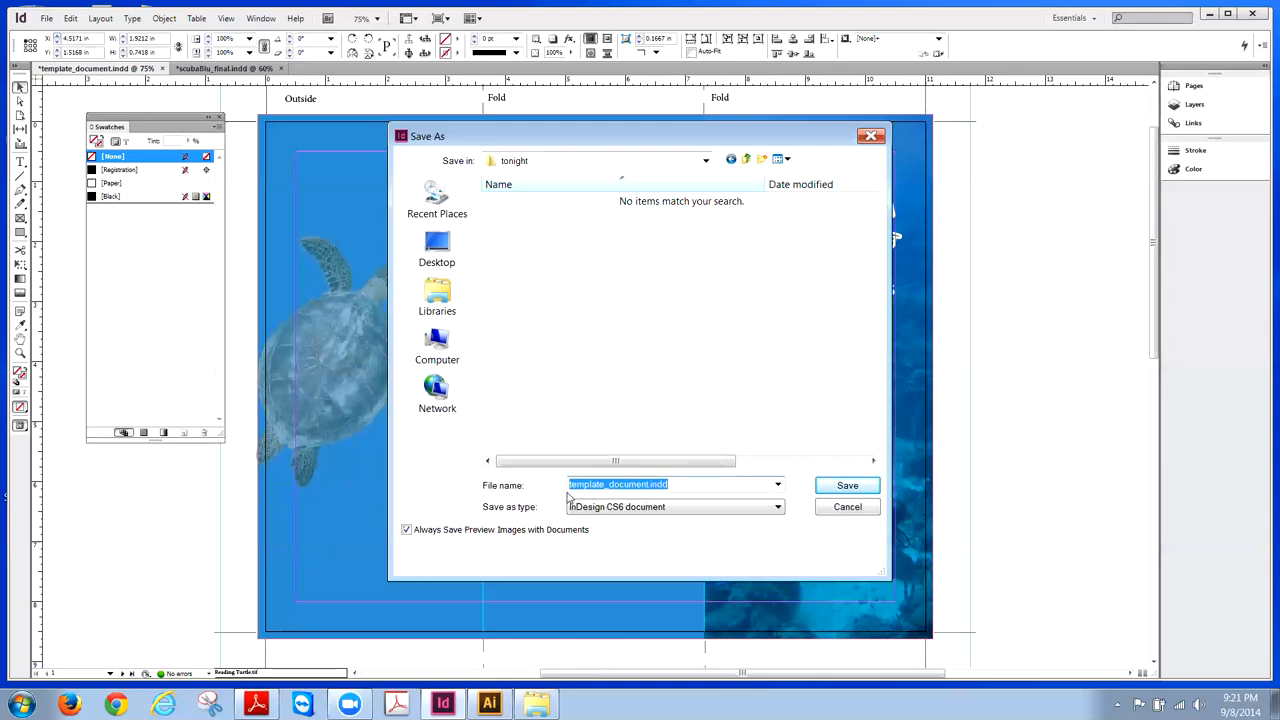
pyautogui.write('a')
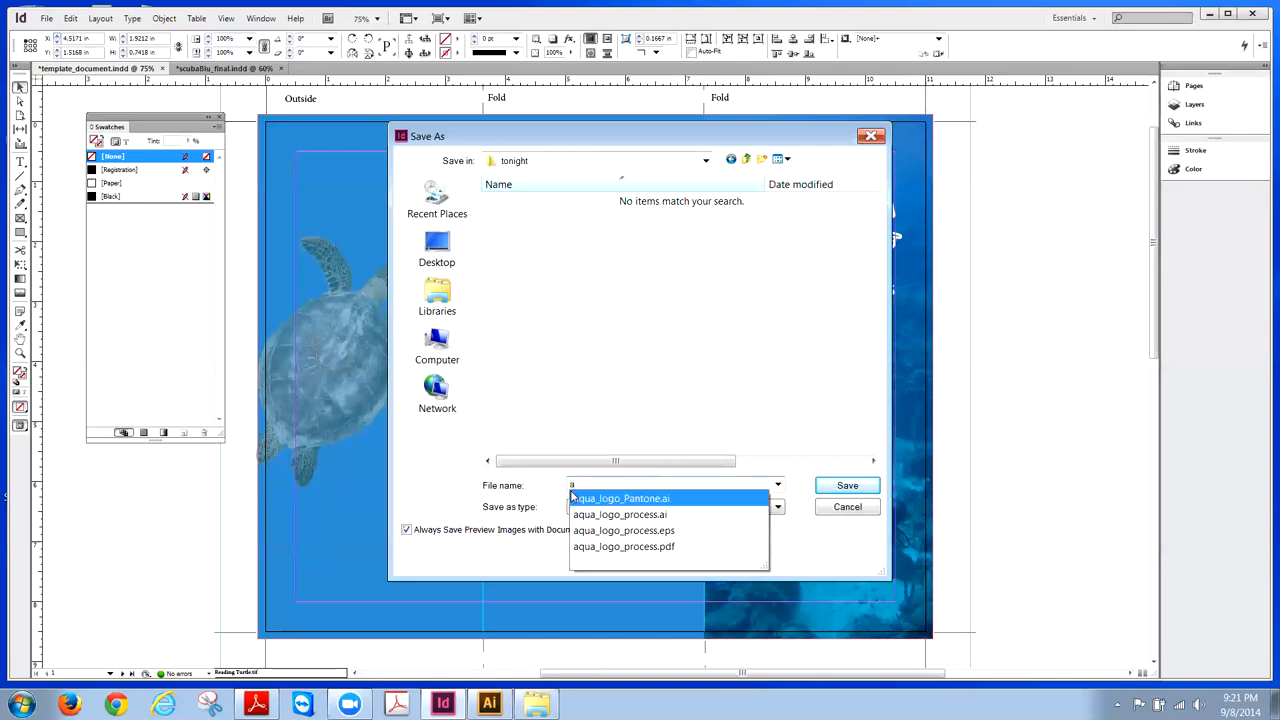
pyautogui.write('qua_')
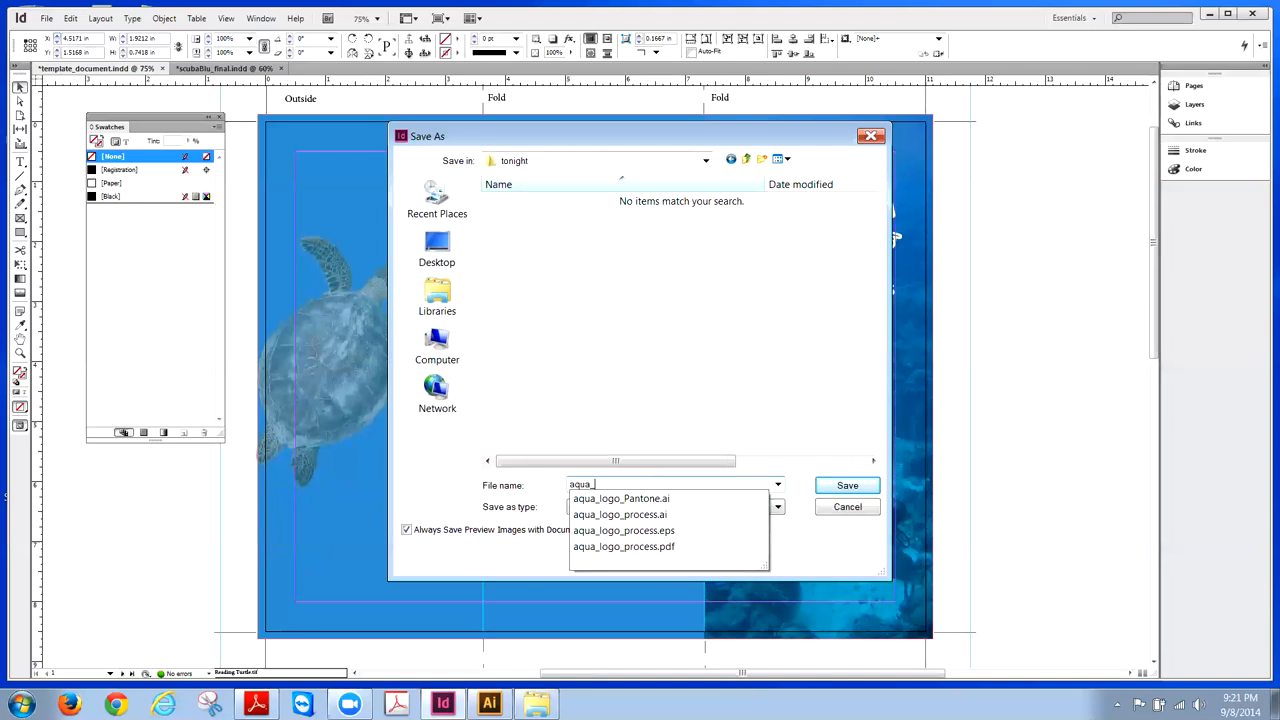
pyautogui.write('tri_fold')
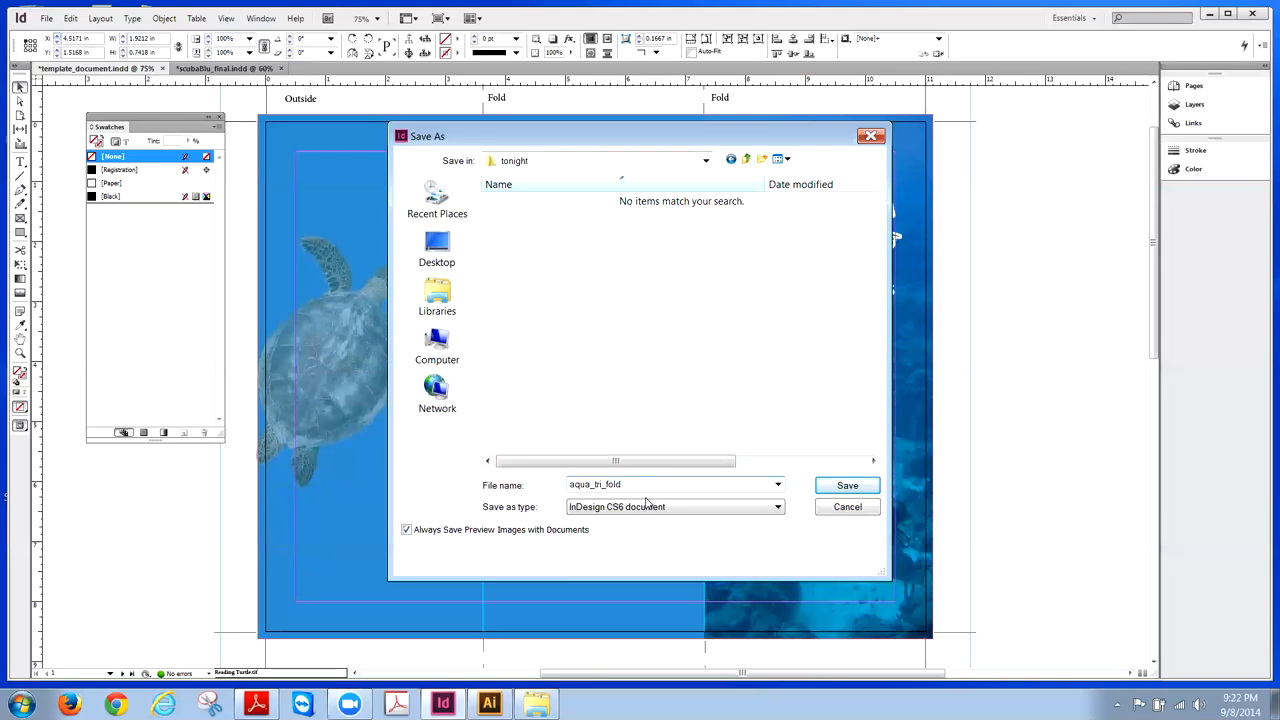
pyautogui.write('Bill Sweeney_')
pyautogui.click(842, 486)
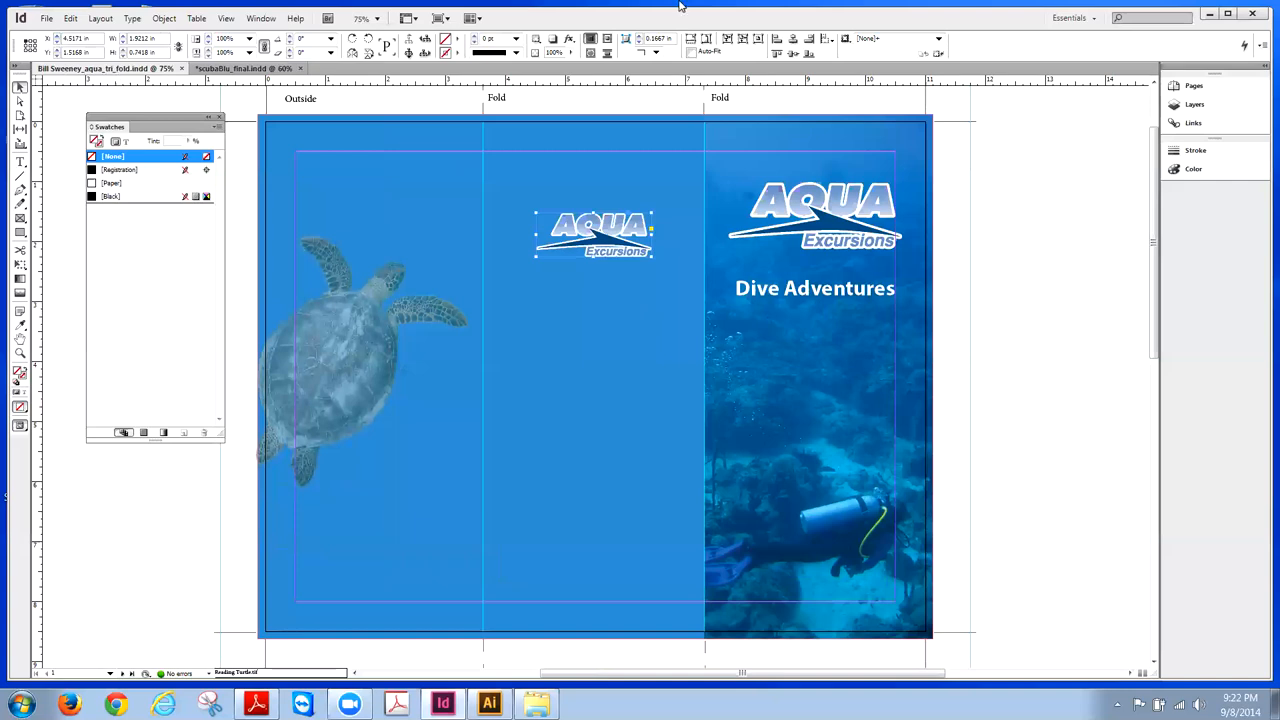
# - Minimize InDesign and open ScubaBlu Copy from 1 Print Production_Color theory > Week 3 > Scuba Blu Resources
pyautogui.click(1210, 14)
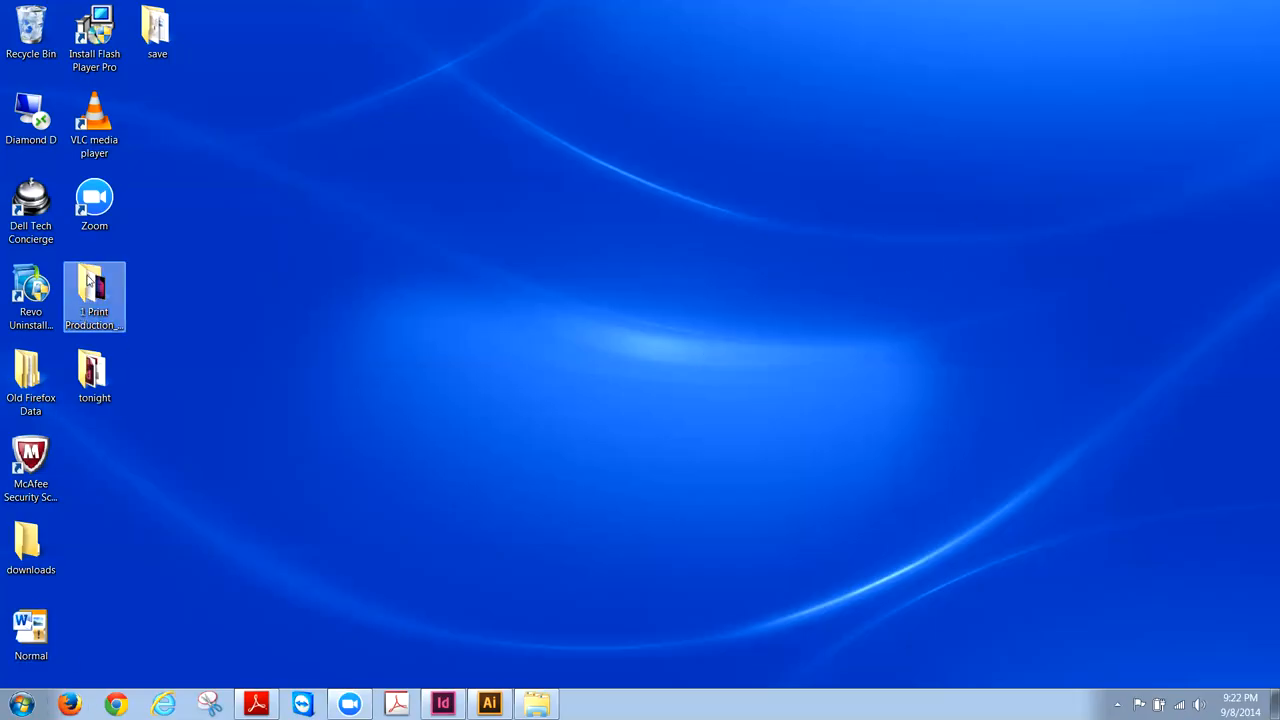
pyautogui.doubleClick(88, 283)
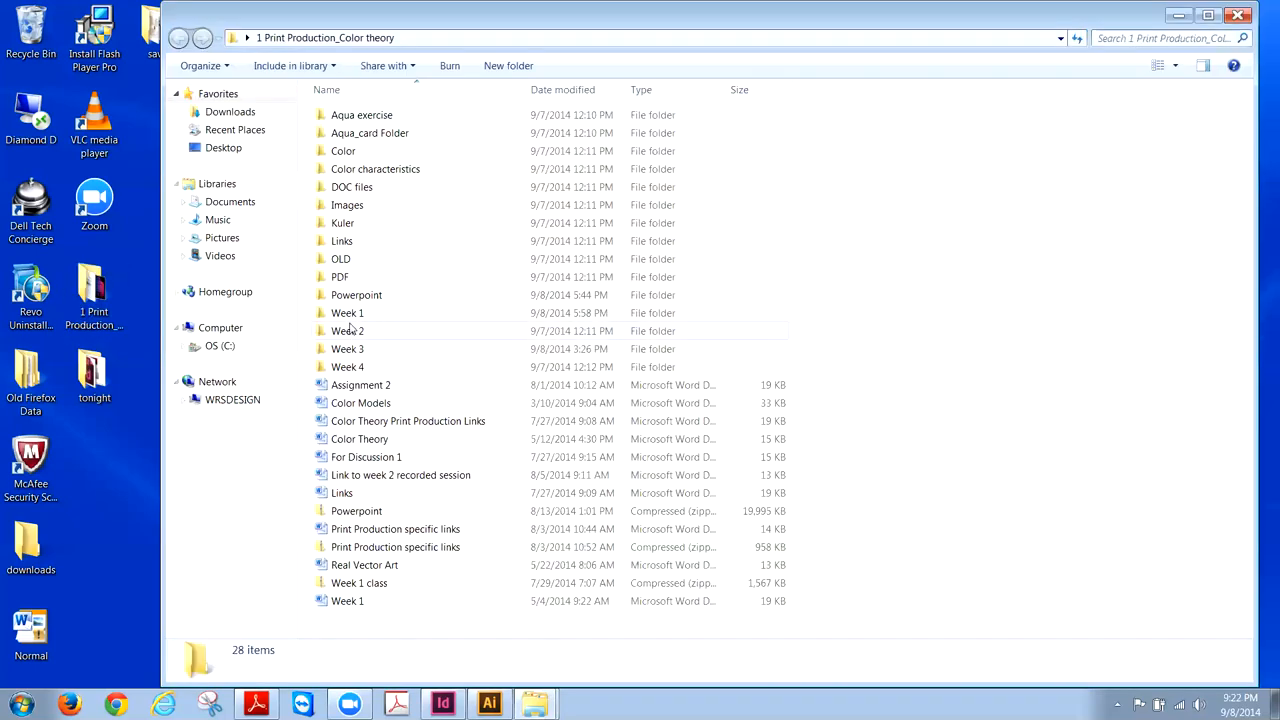
pyautogui.doubleClick(350, 349)
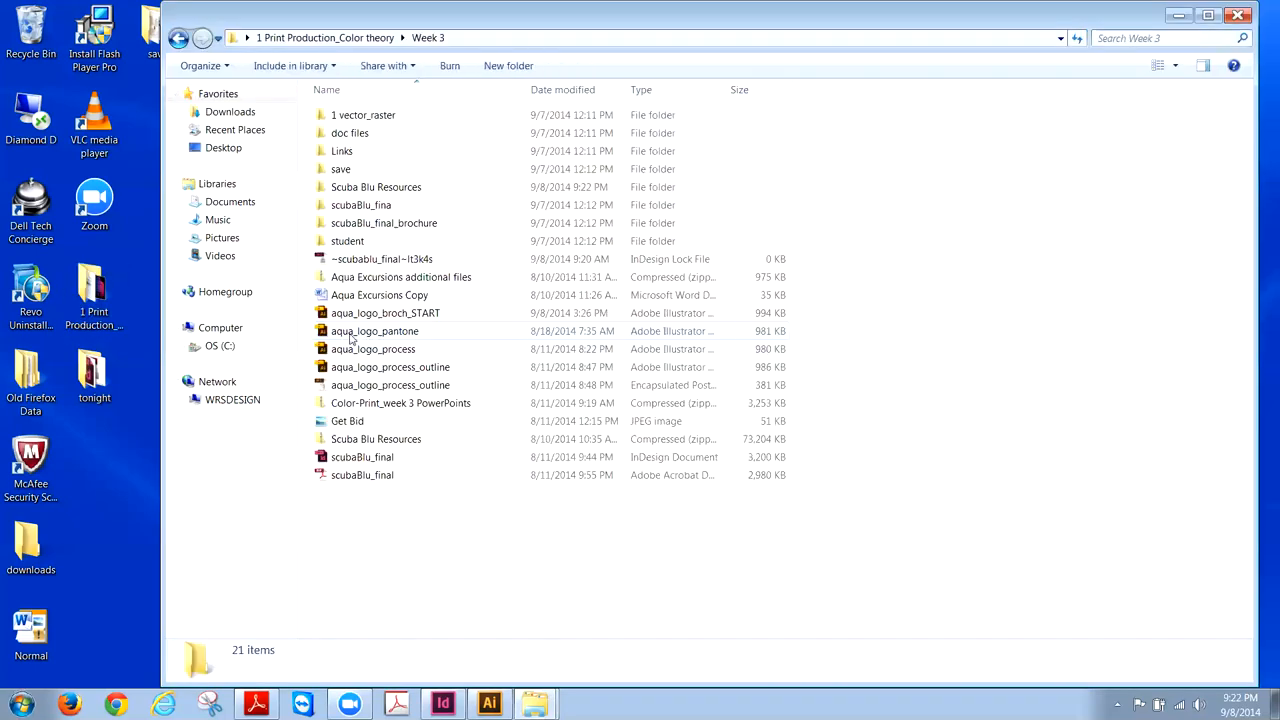
pyautogui.doubleClick(368, 187)
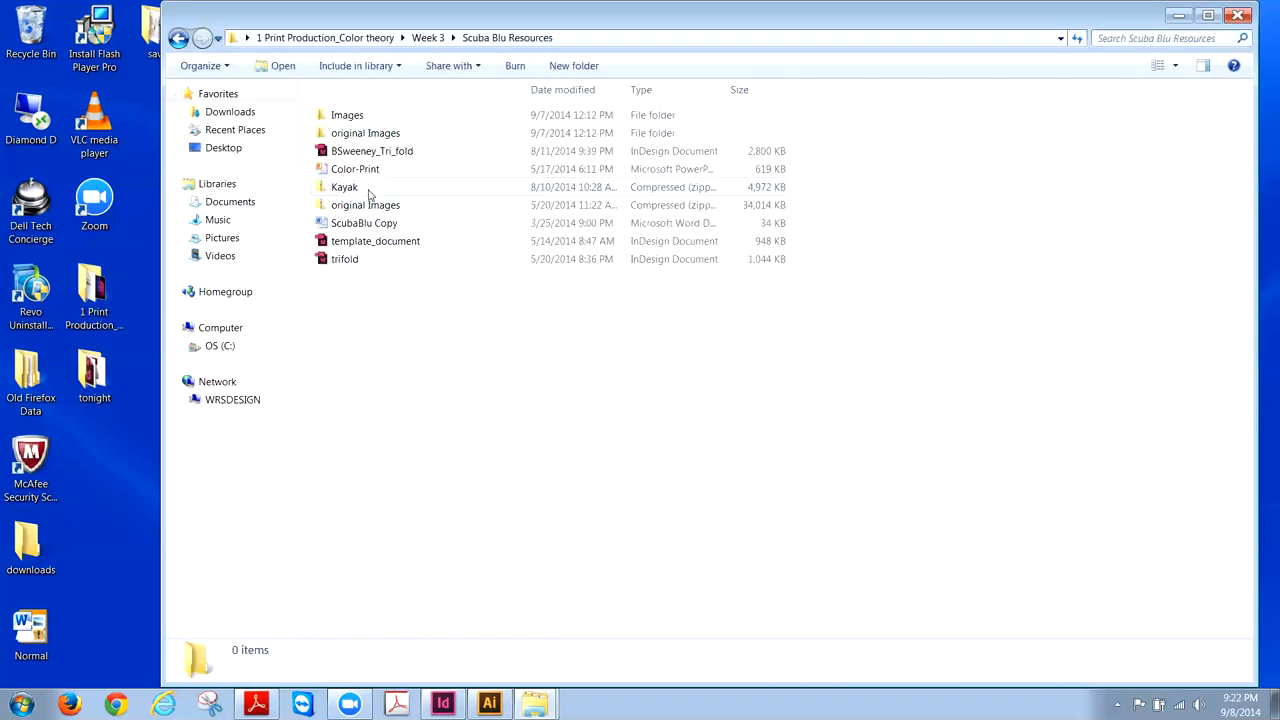
pyautogui.doubleClick(354, 223)
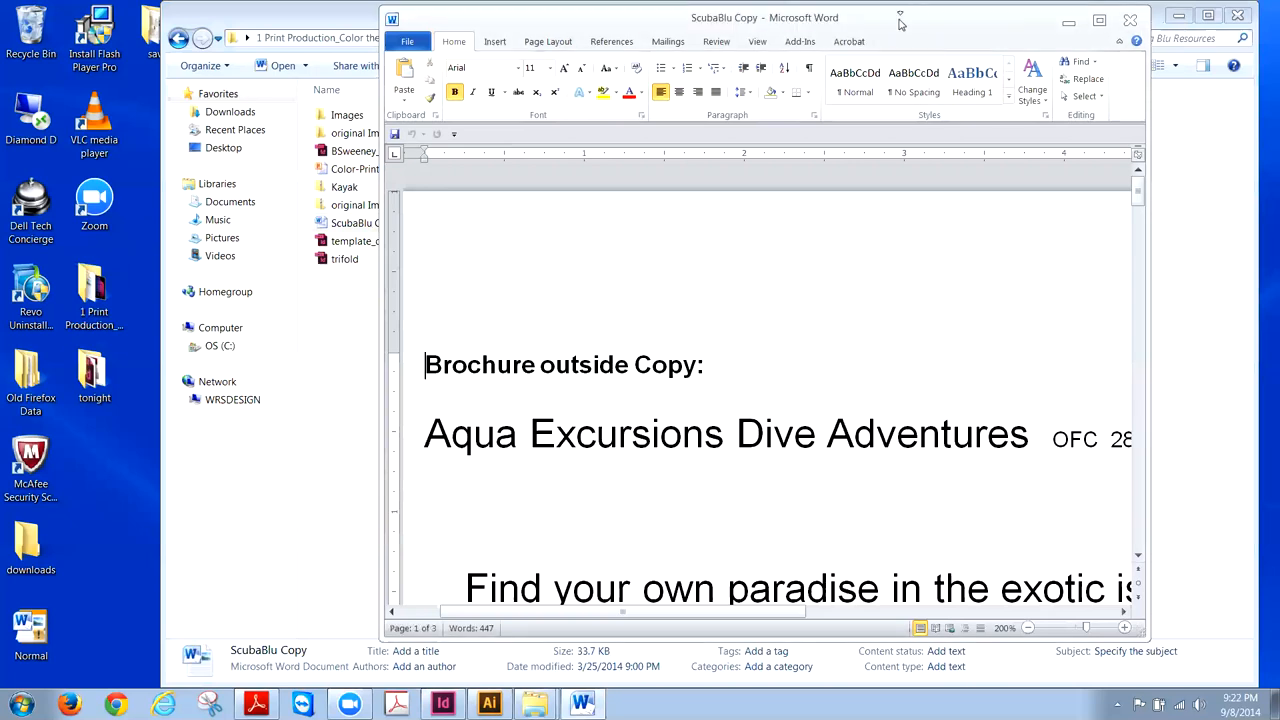
# - Zoom the ScubaBlu Copy document to page width, read it, then switch back to InDesign
pyautogui.moveTo(899, 20); pyautogui.dragTo(911, 19)
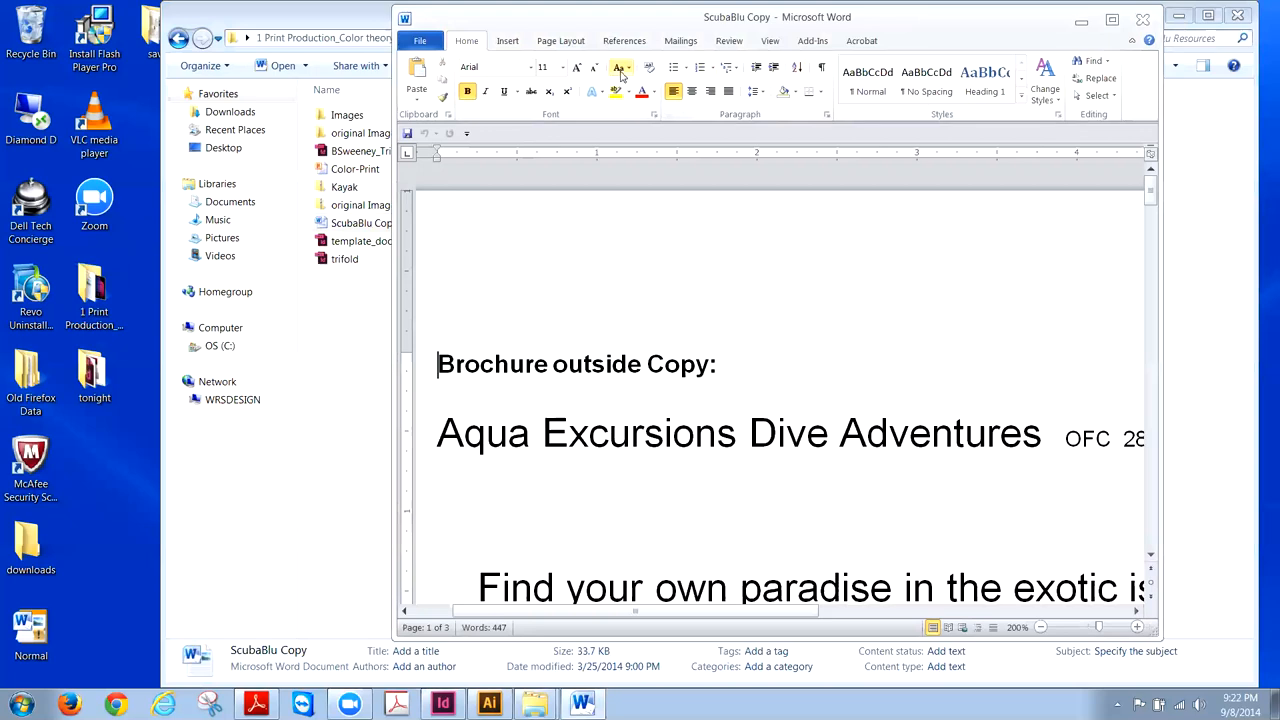
pyautogui.click(770, 42)
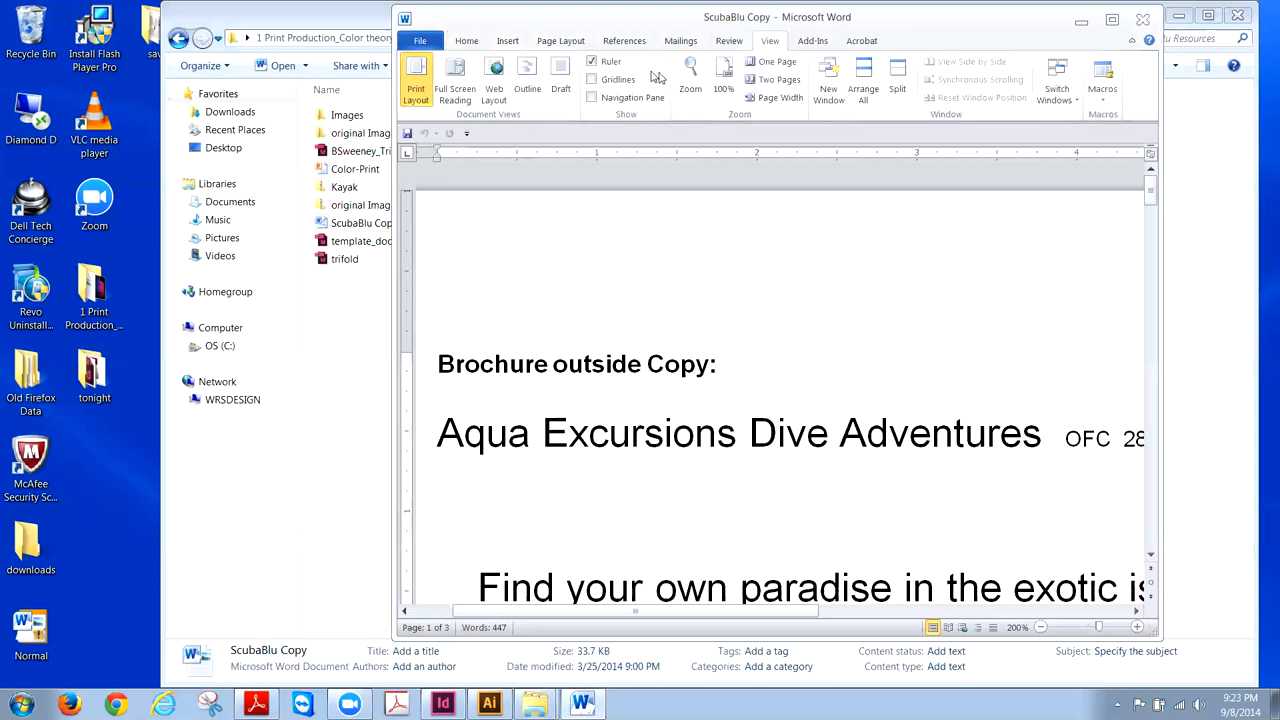
pyautogui.click(754, 98)
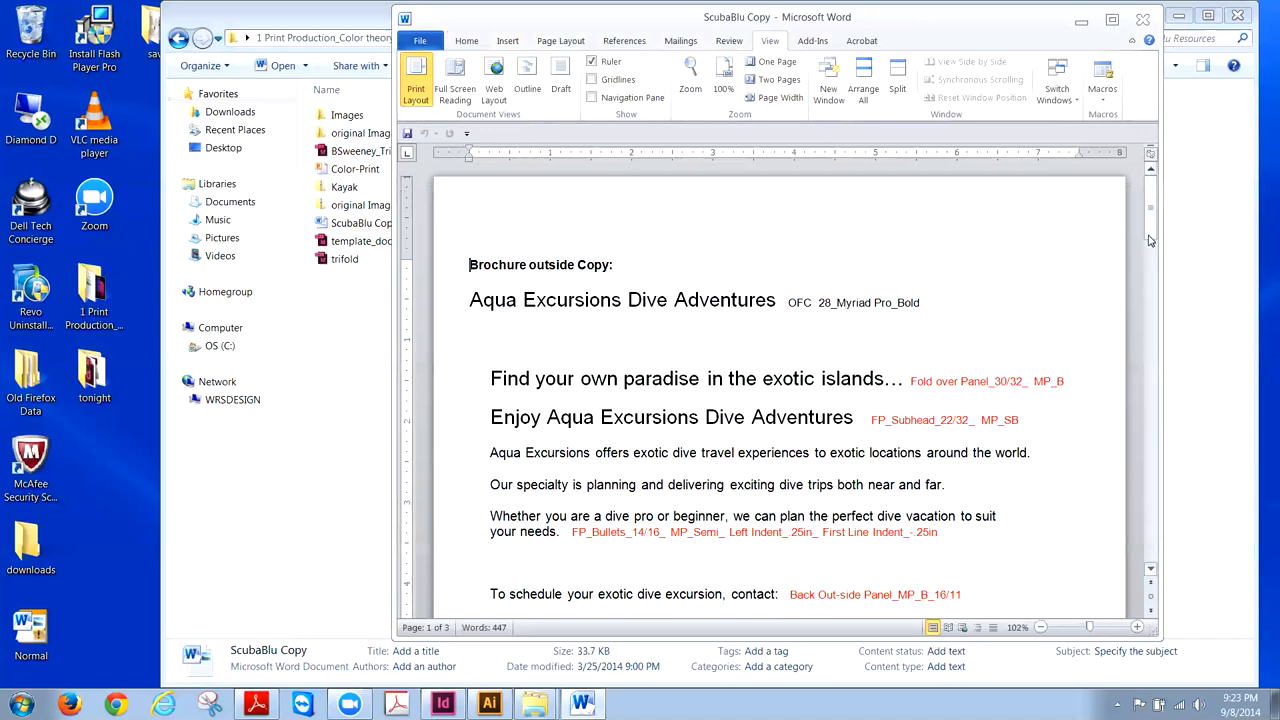
pyautogui.moveTo(1152, 226); pyautogui.dragTo(1153, 241)
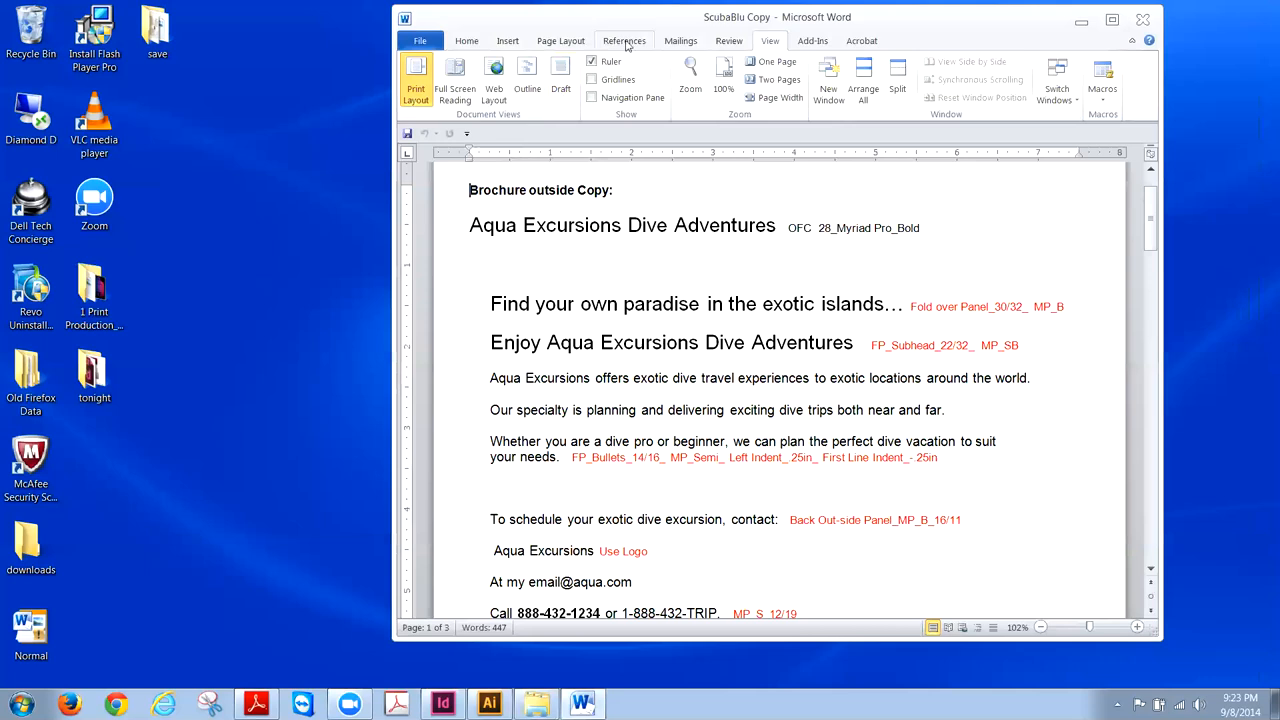
pyautogui.moveTo(522, 25); pyautogui.dragTo(752, 32)
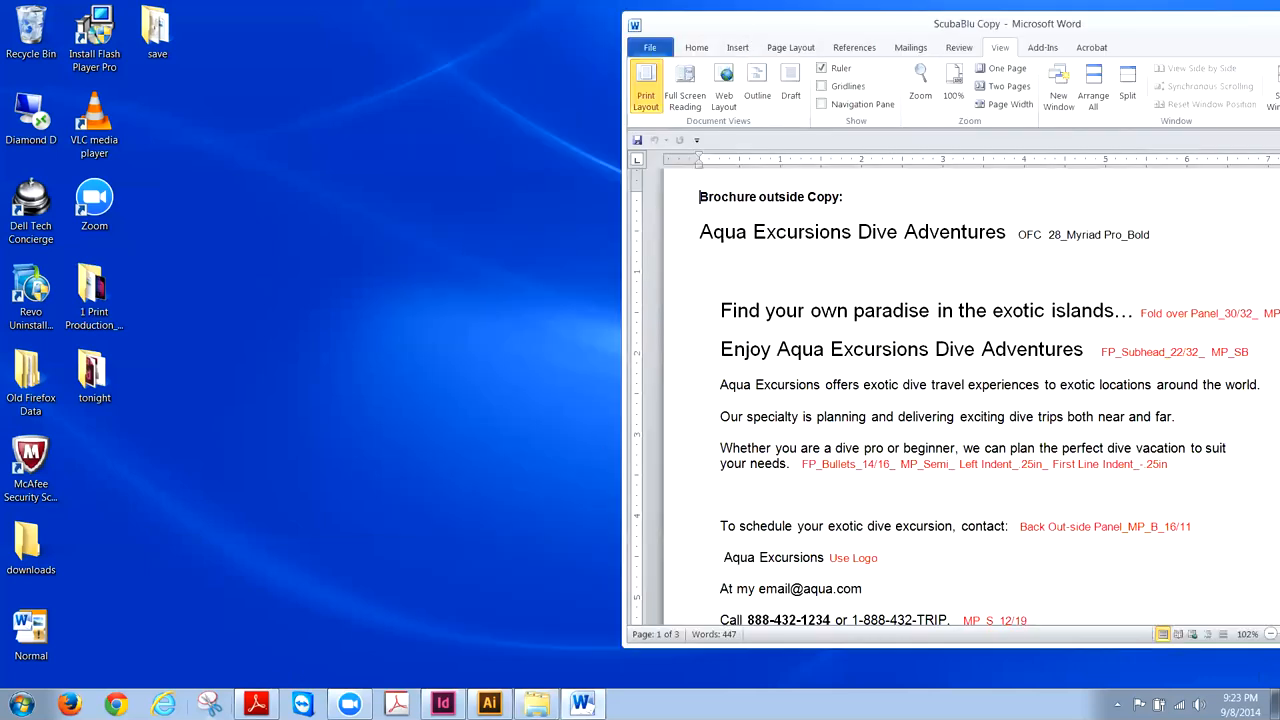
pyautogui.click(443, 704)
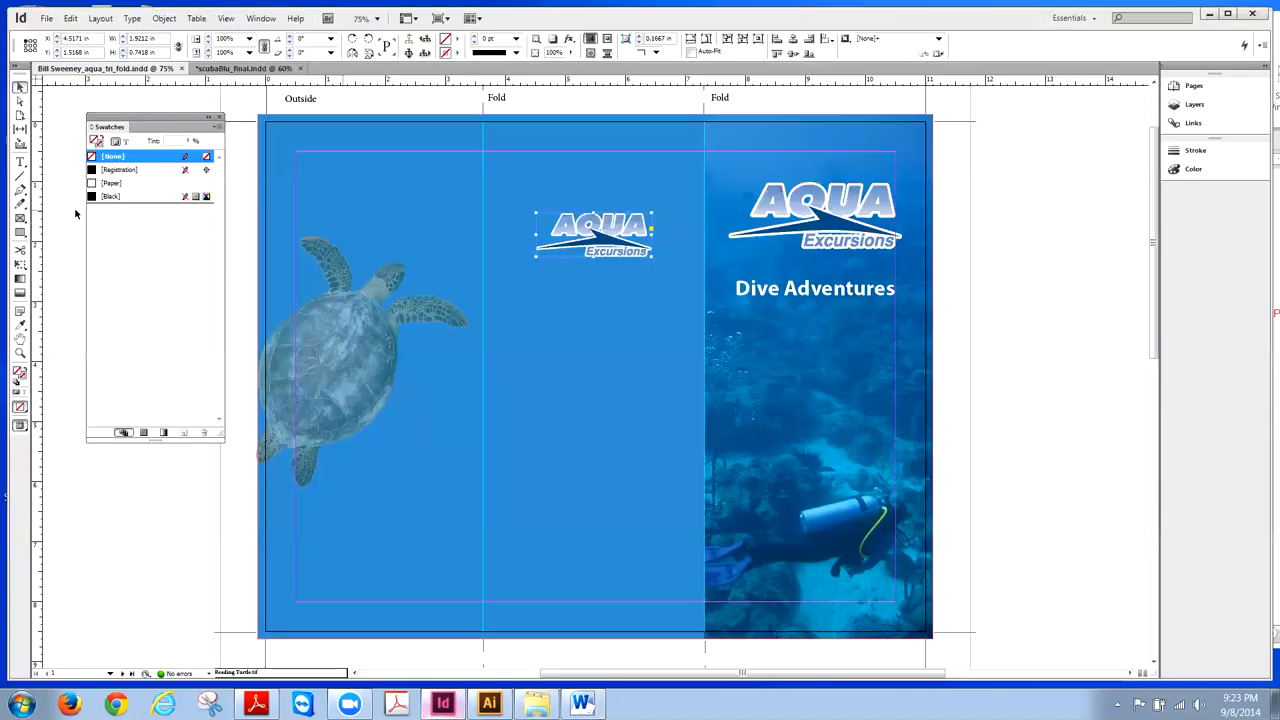
# - After comparing with scubaBlu_final, draw an empty text frame on the left panel
pyautogui.click(240, 68)
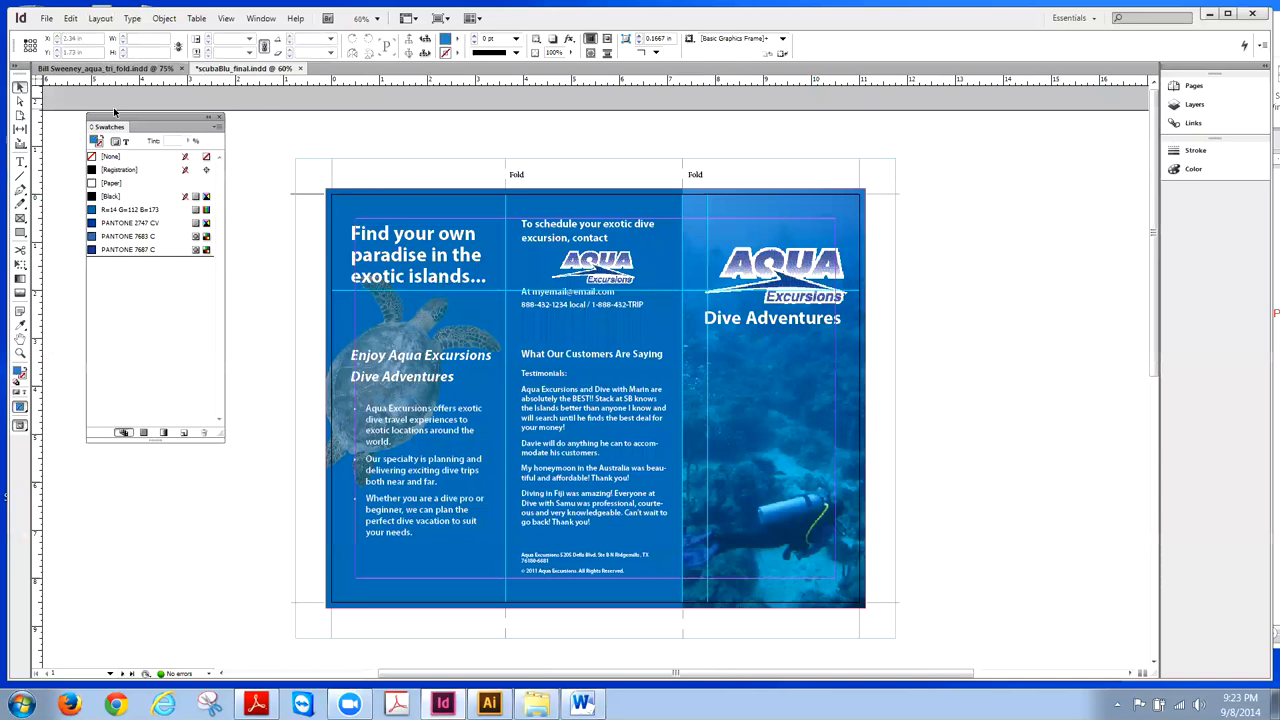
pyautogui.click(145, 69)
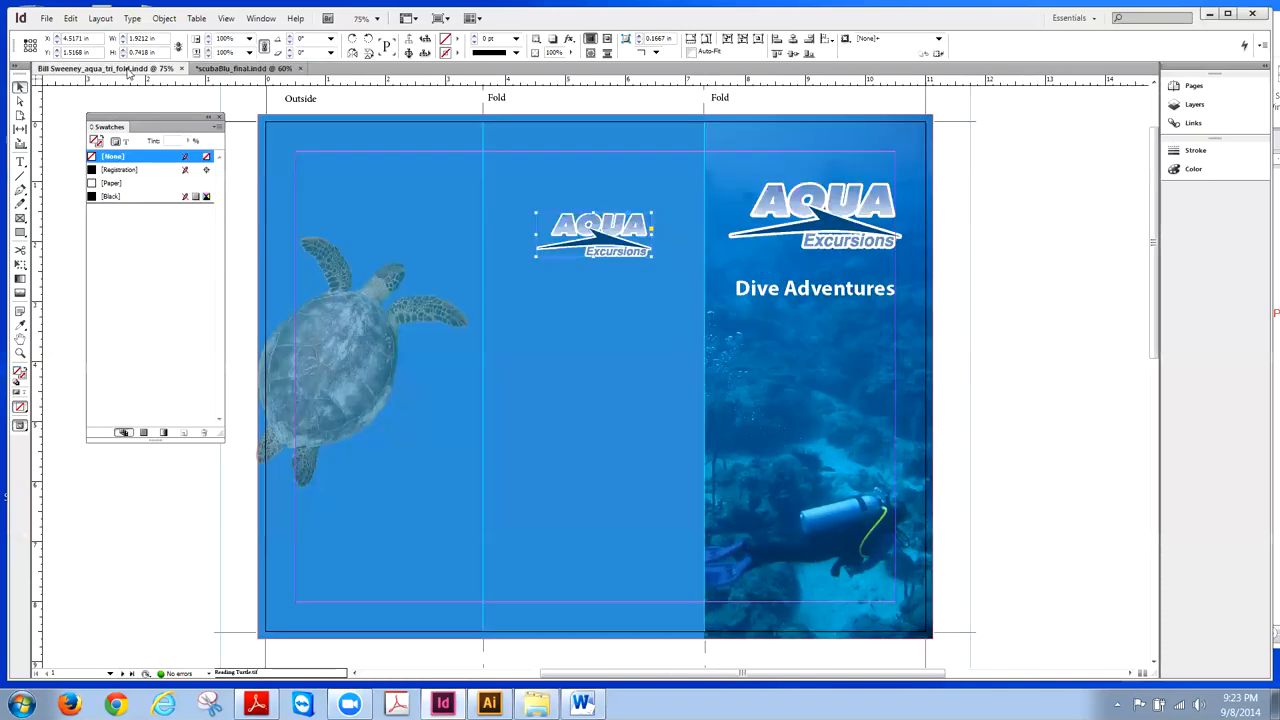
pyautogui.click(20, 161)
pyautogui.moveTo(305, 167); pyautogui.dragTo(468, 234)
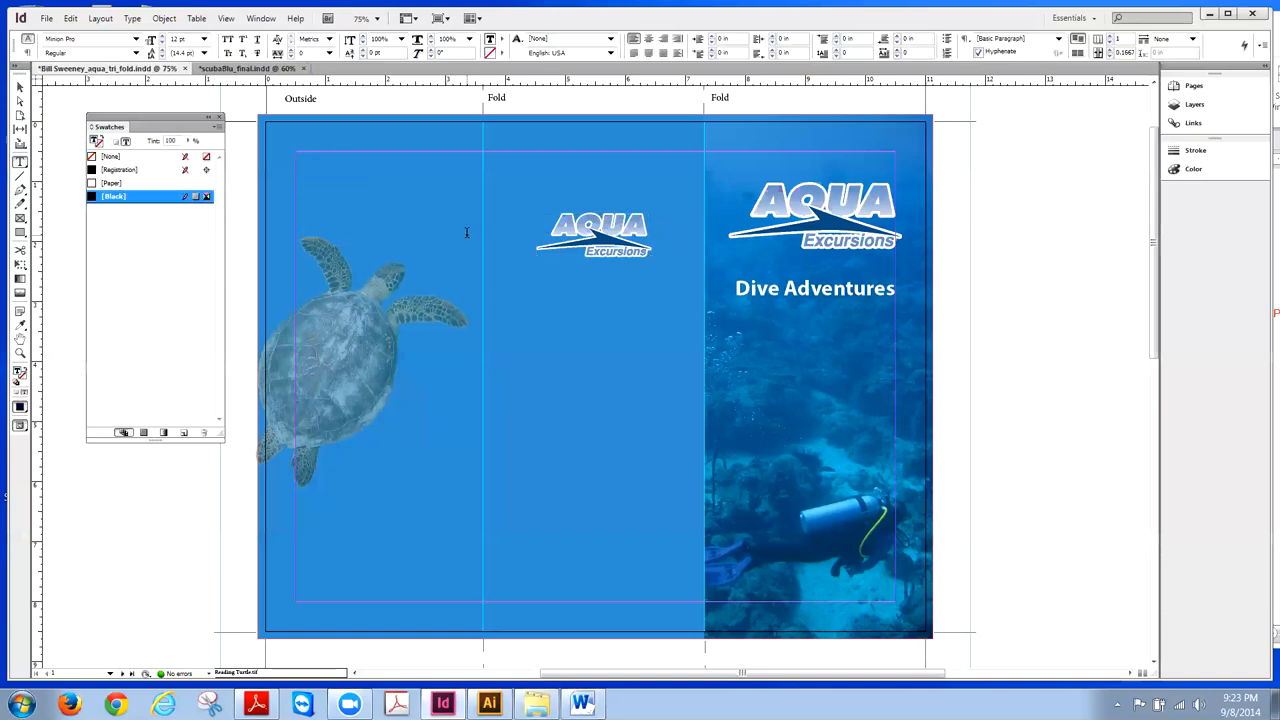
# - Minimize InDesign and select the headline line in the Word copy
pyautogui.click(49, 20)
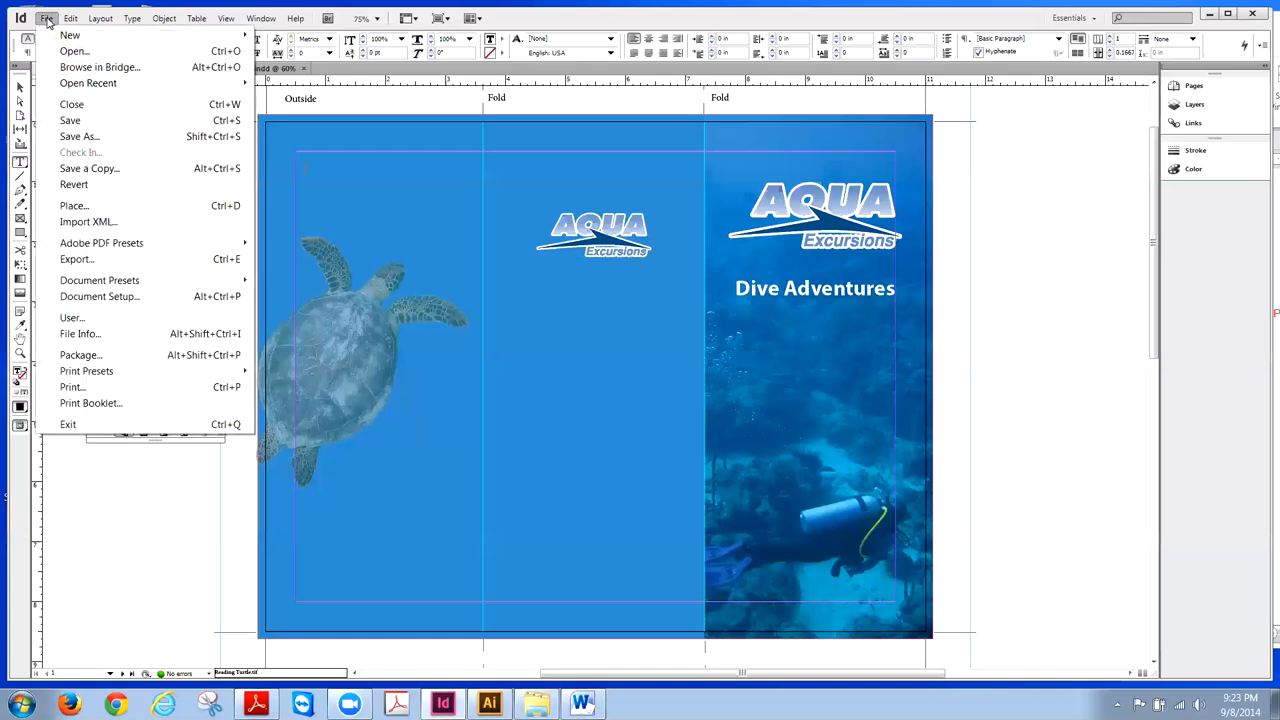
pyautogui.moveTo(132, 18)
pyautogui.click(1209, 15)
pyautogui.click(1209, 15)
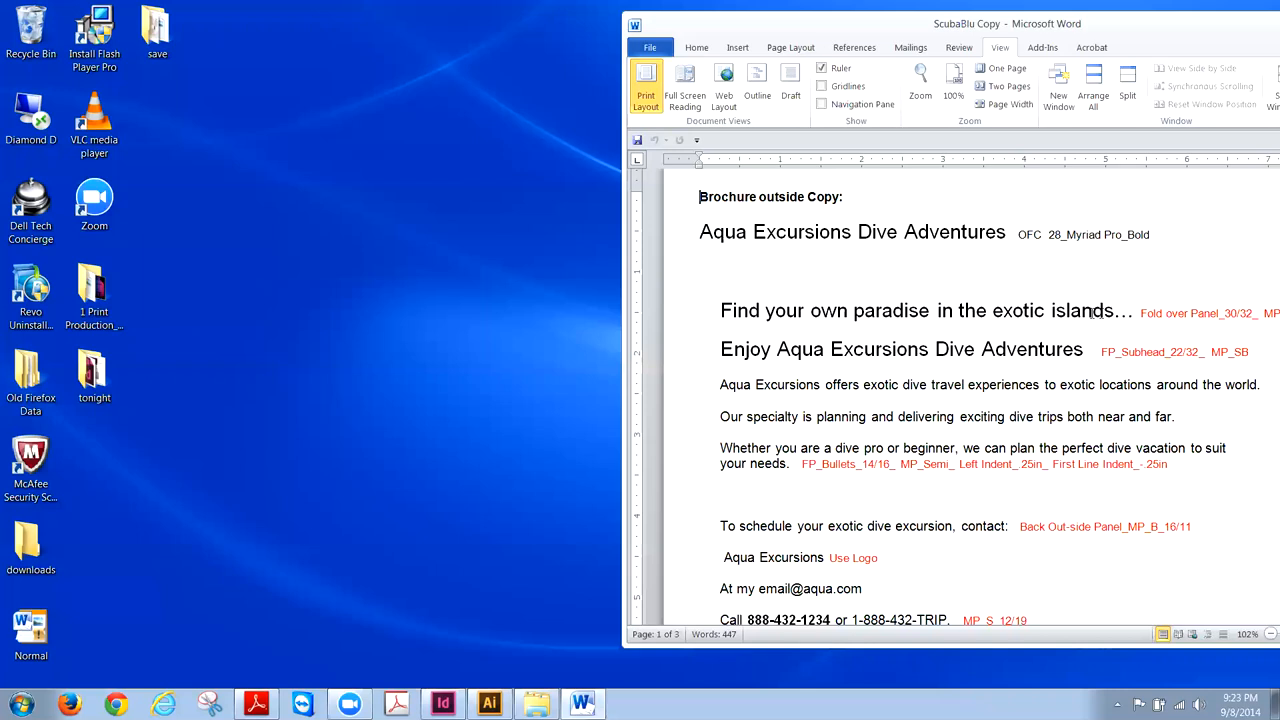
pyautogui.moveTo(1130, 313); pyautogui.dragTo(750, 313)
# - Copy the Word heading 'Find your own paradise in the exotic islands…' and return to InDesign
pyautogui.rightClick(750, 314)
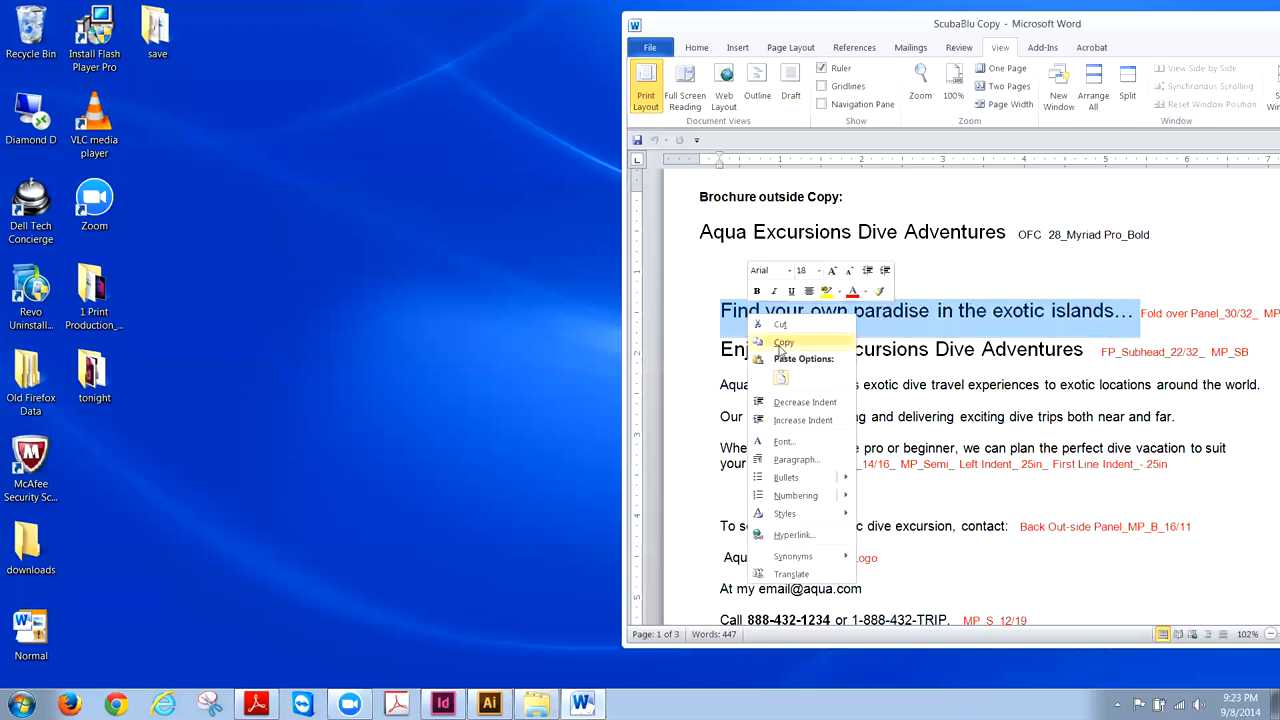
pyautogui.click(781, 343)
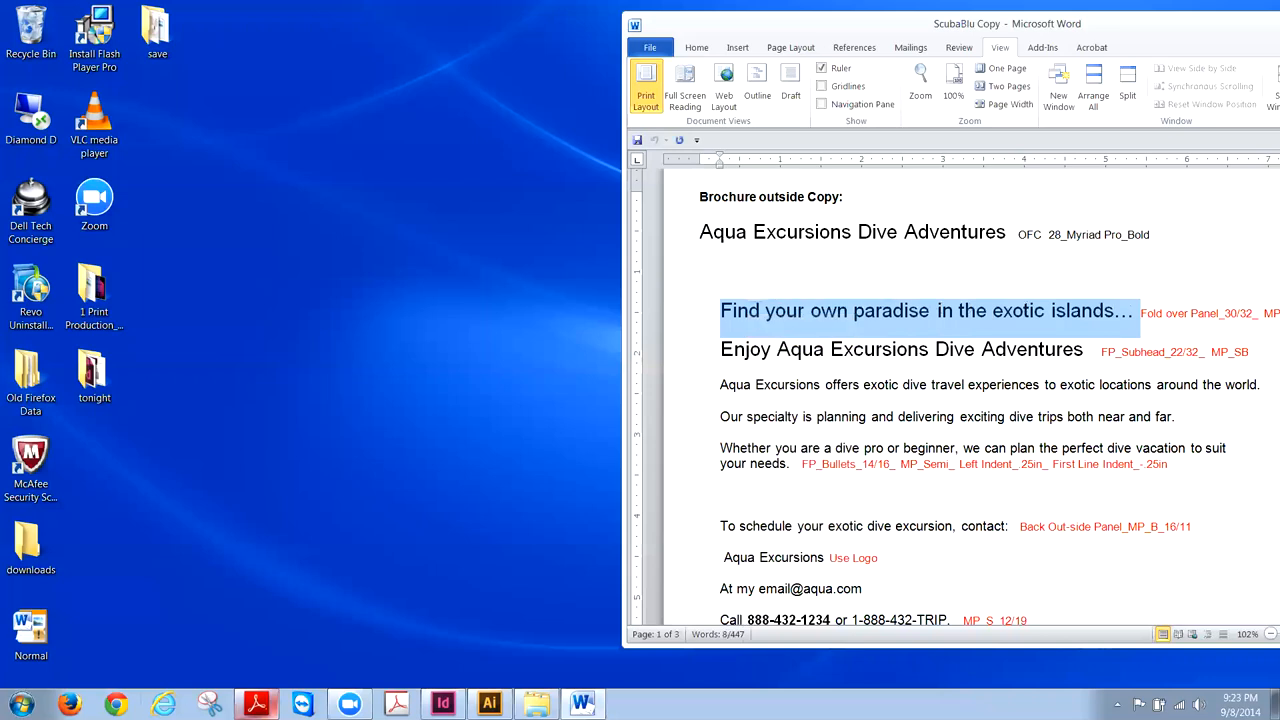
pyautogui.click(443, 704)
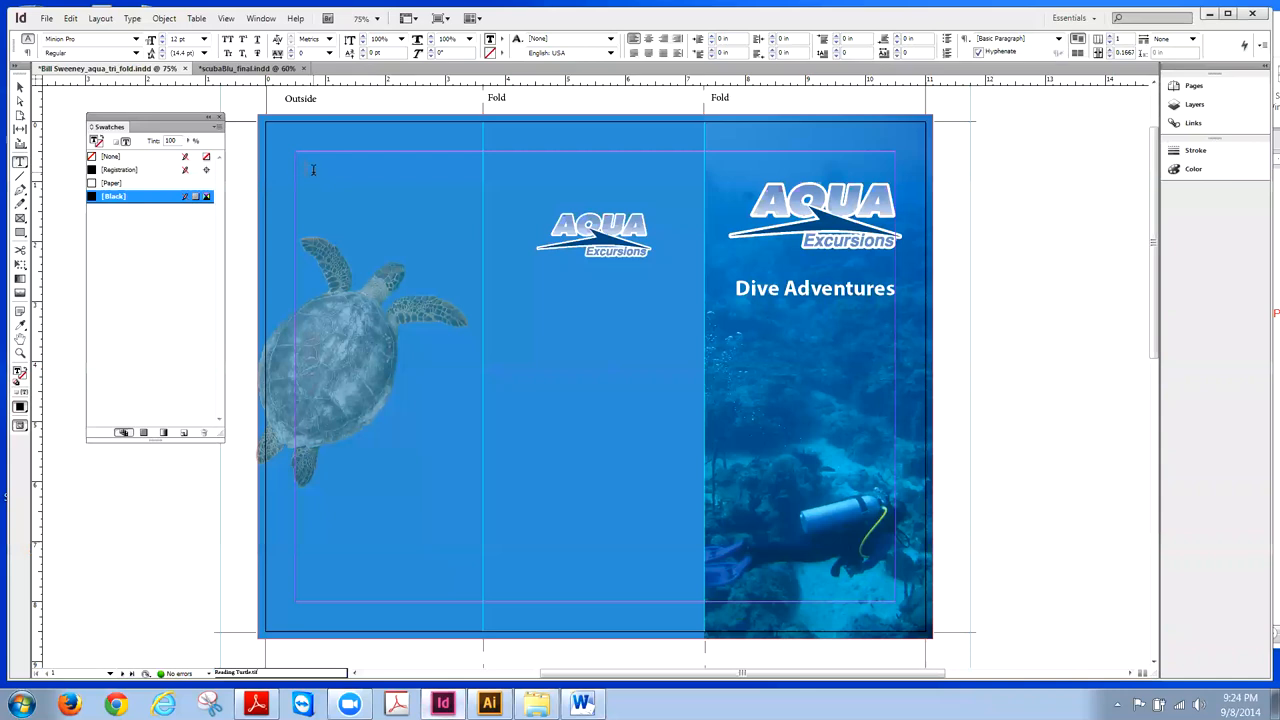
# - Paste the copied headline into the text frame and select all of it
pyautogui.click(70, 18)
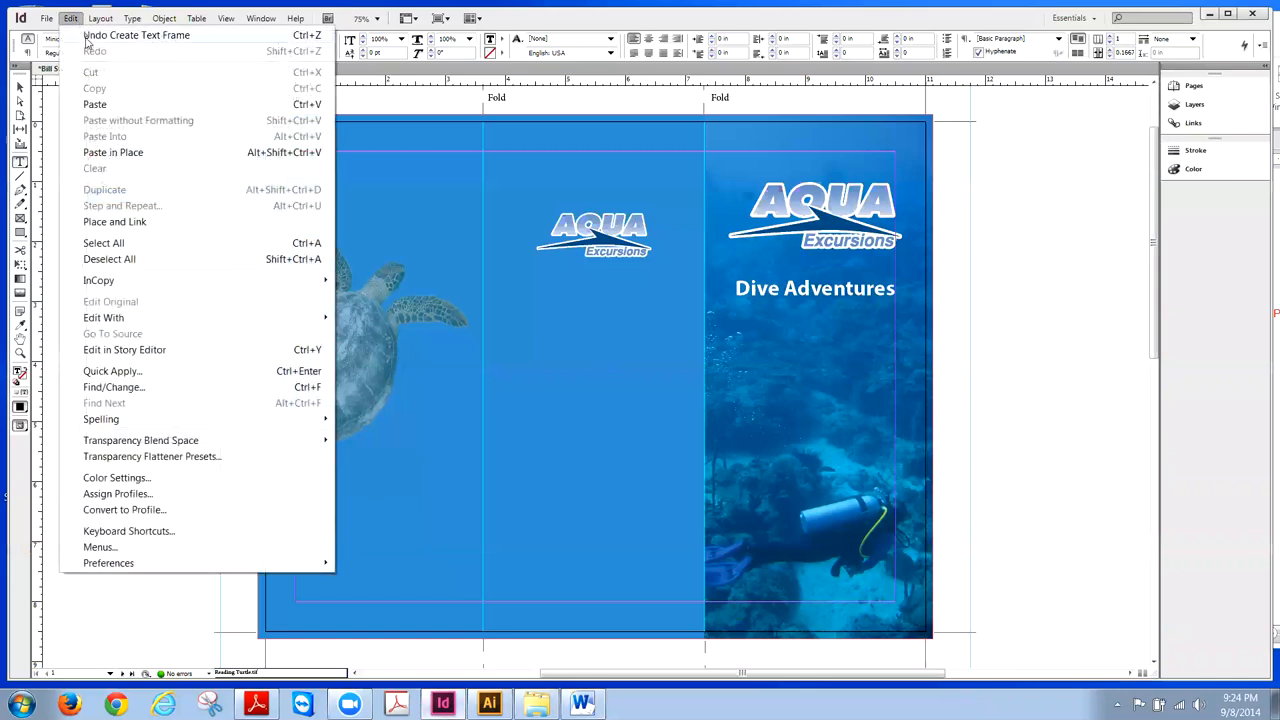
pyautogui.click(95, 104)
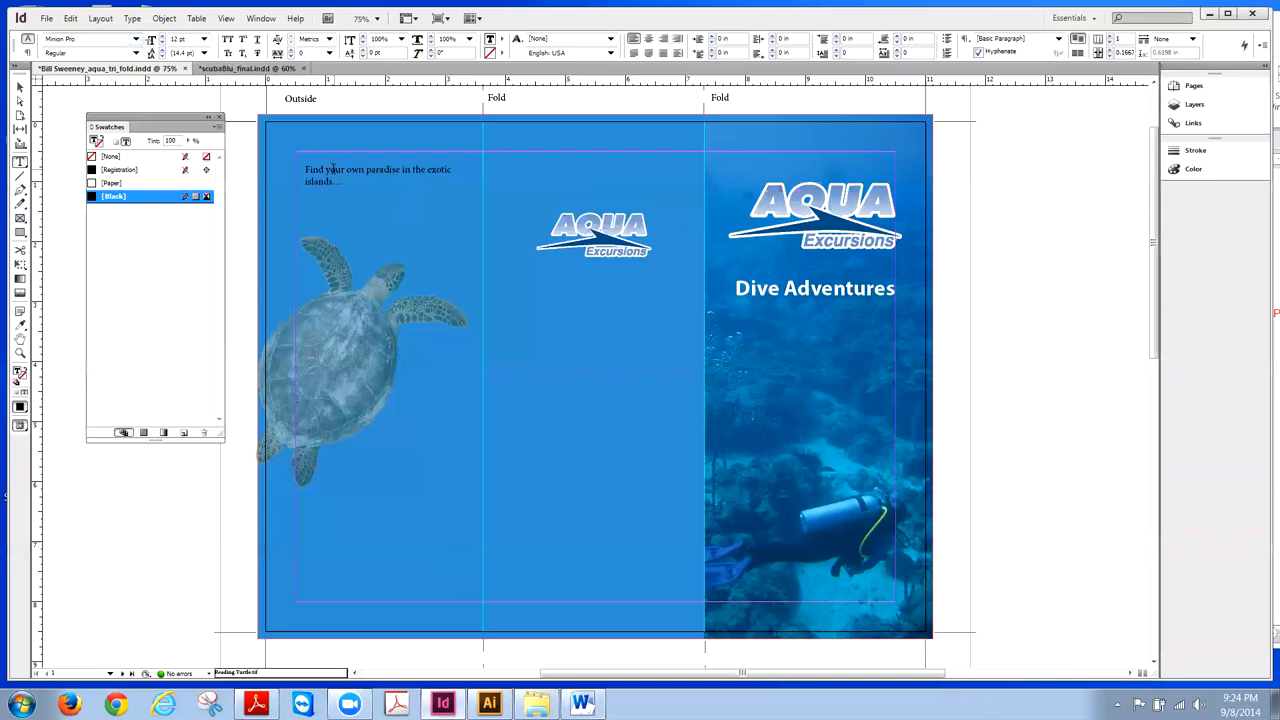
pyautogui.moveTo(341, 180); pyautogui.dragTo(300, 166)
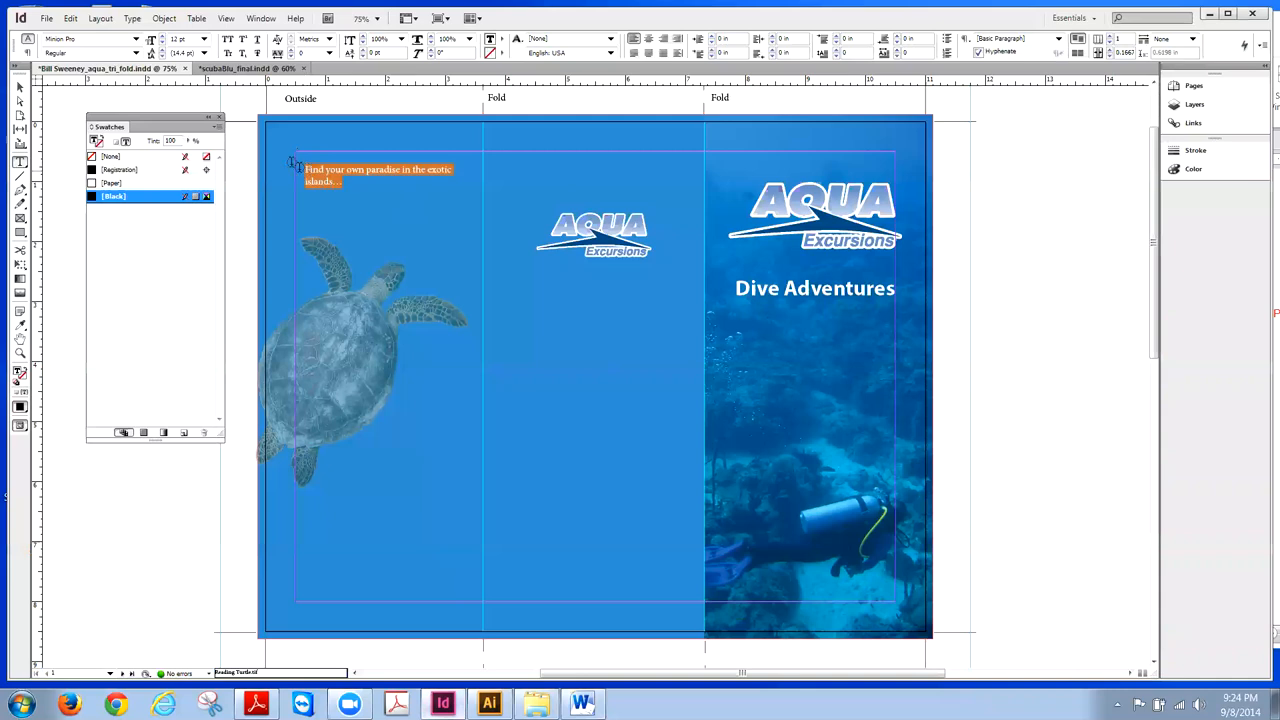
# - Set the headline font to Myriad Pro Semibold
pyautogui.click(136, 39)
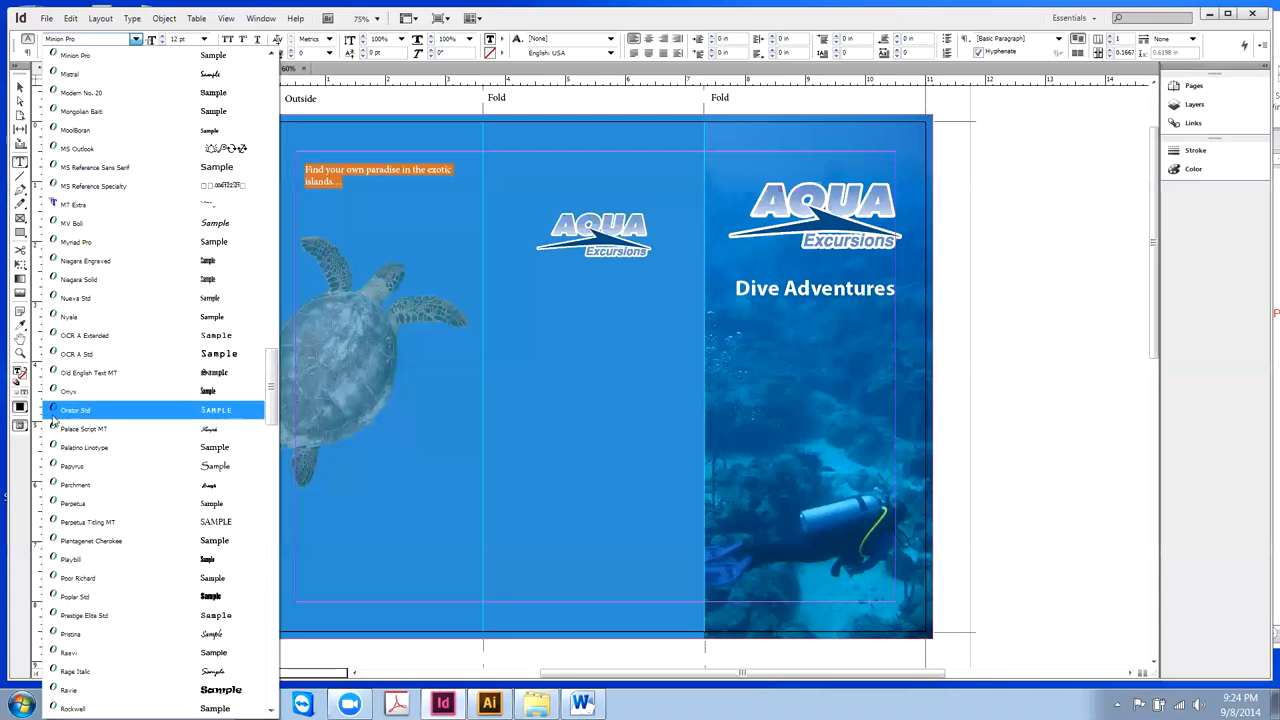
pyautogui.click(72, 242)
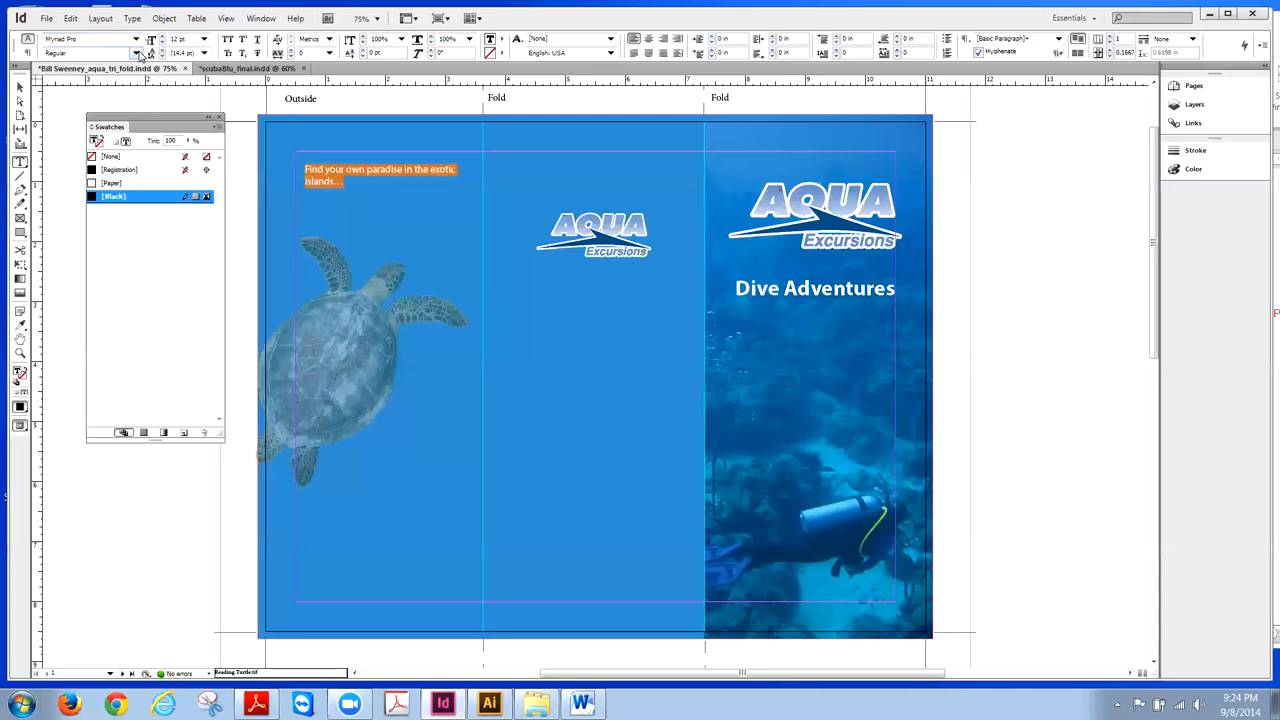
pyautogui.click(140, 56)
pyautogui.click(100, 178)
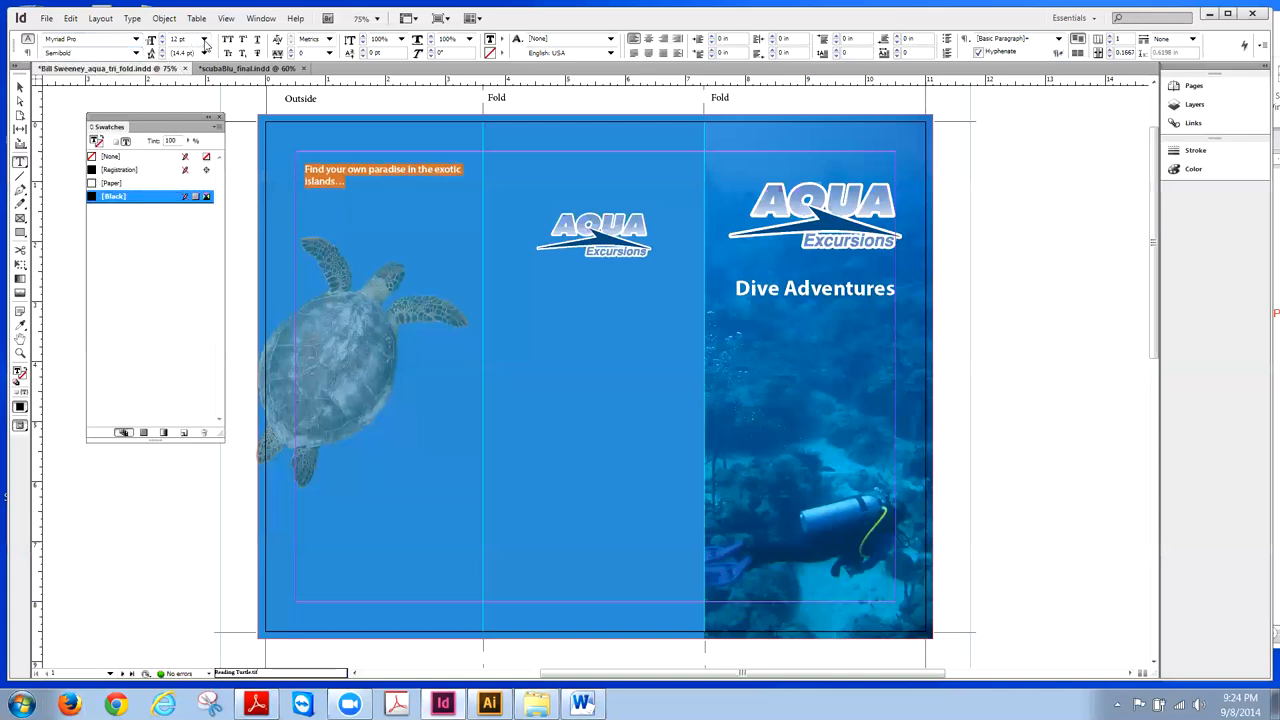
# - Size the headline at 18 pt, then raise it to 24 pt after checking the reference
pyautogui.click(204, 39)
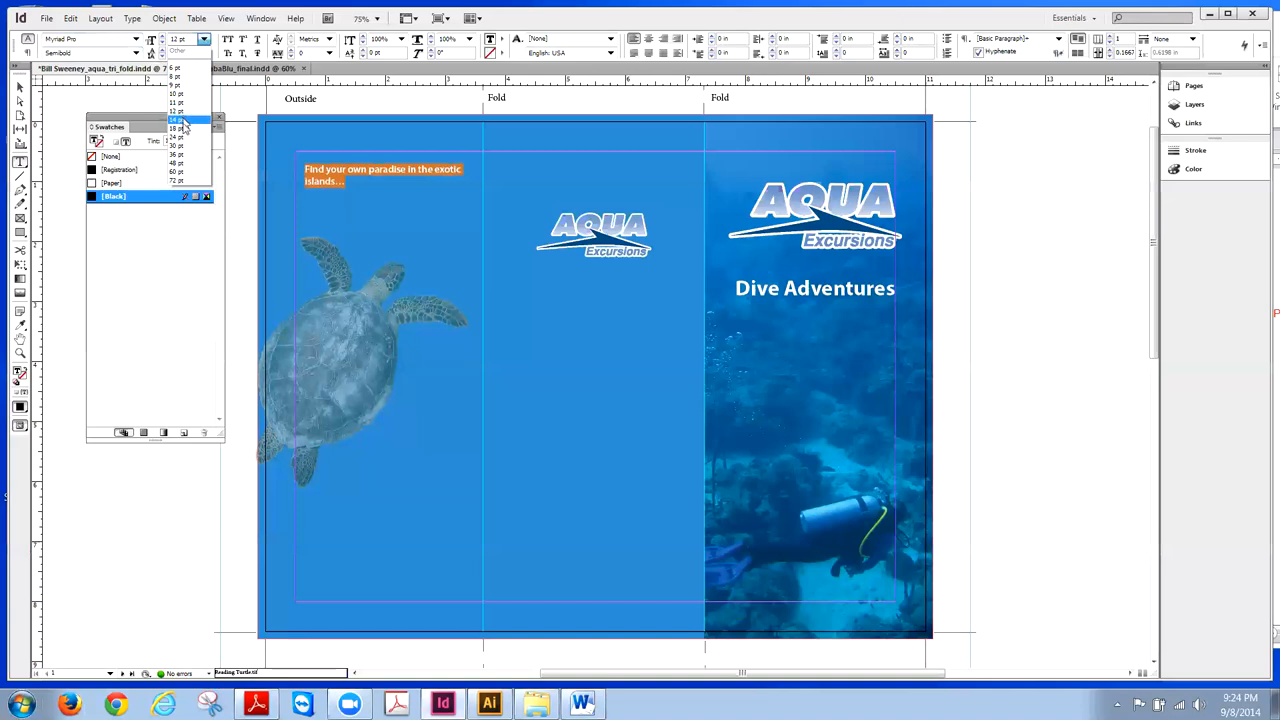
pyautogui.click(185, 128)
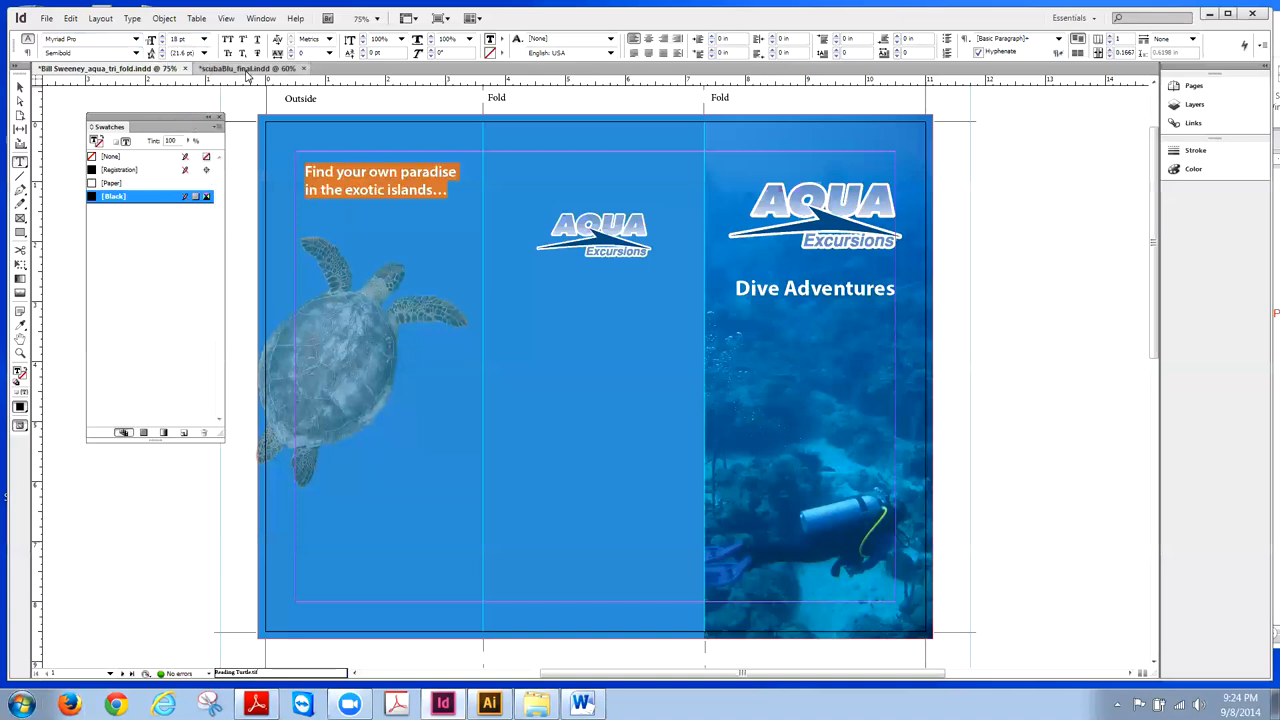
pyautogui.click(247, 70)
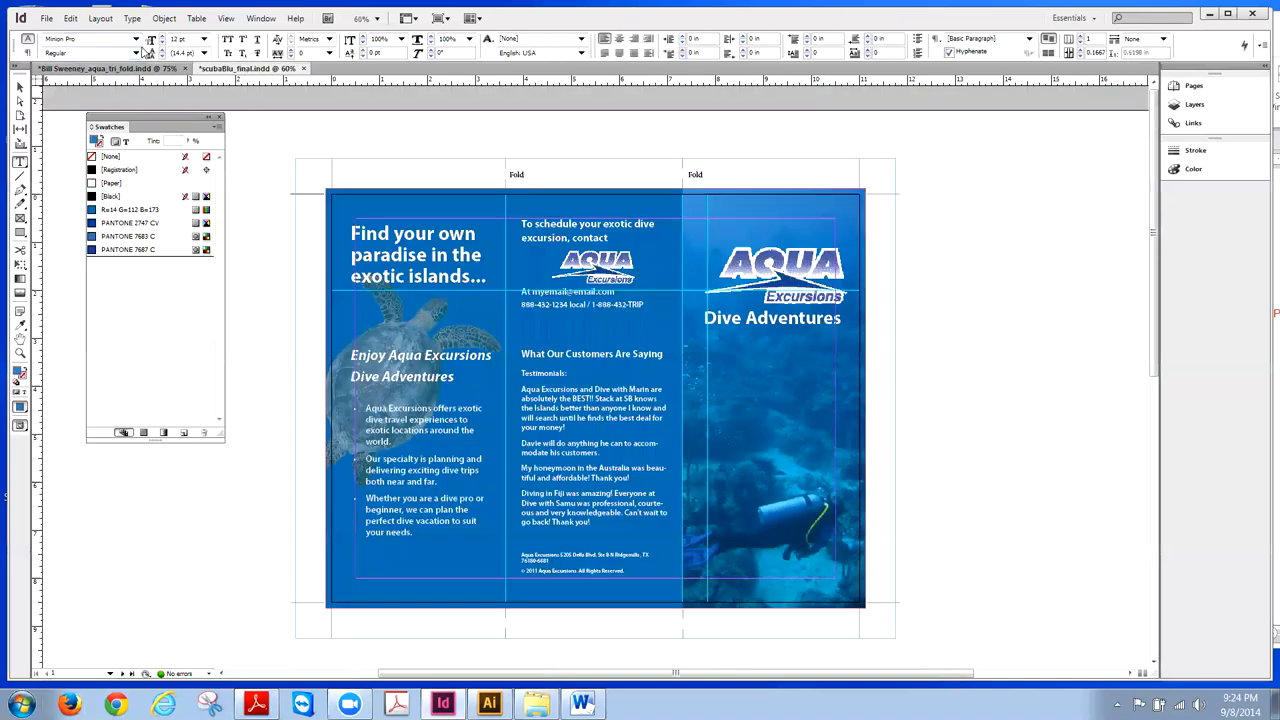
pyautogui.click(152, 68)
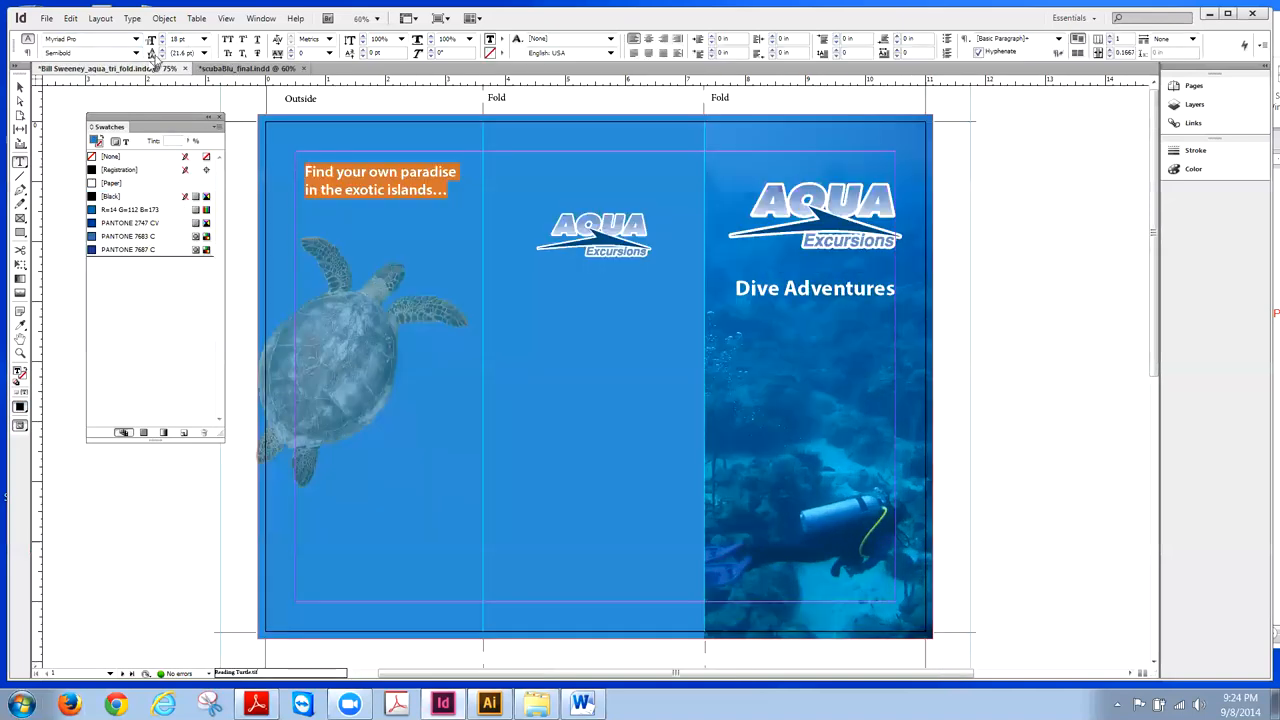
pyautogui.click(203, 39)
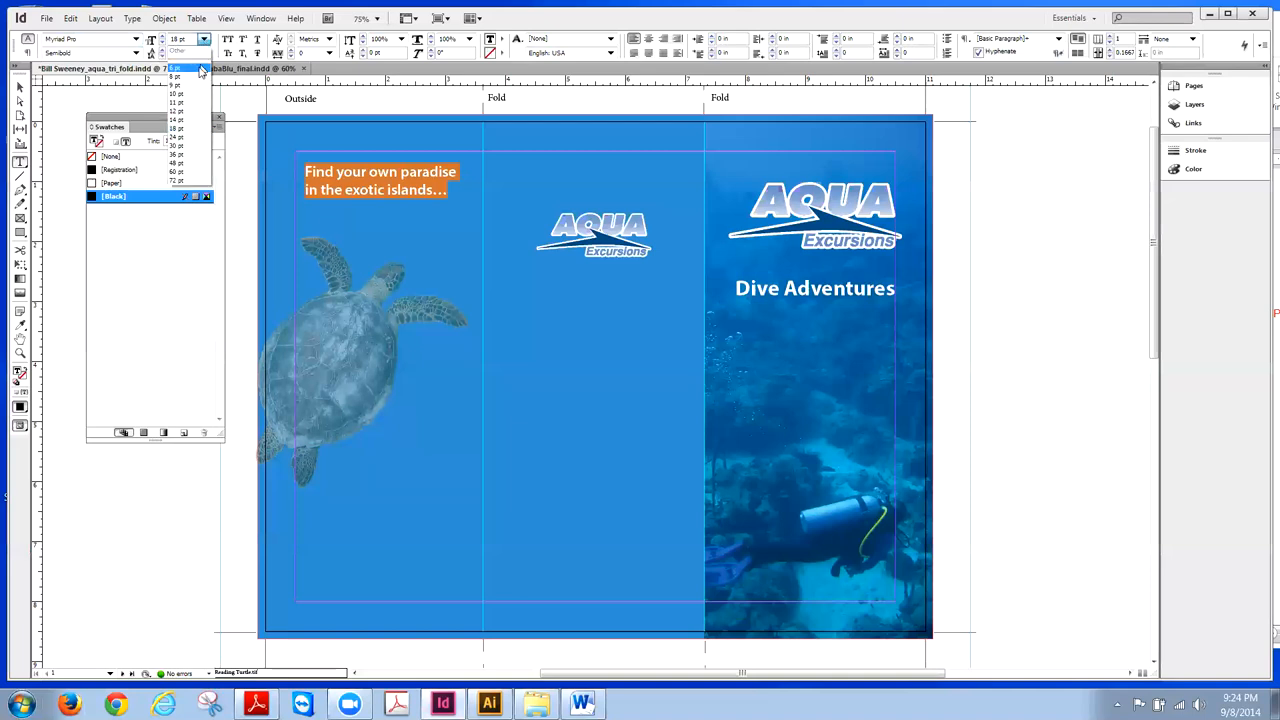
pyautogui.click(184, 138)
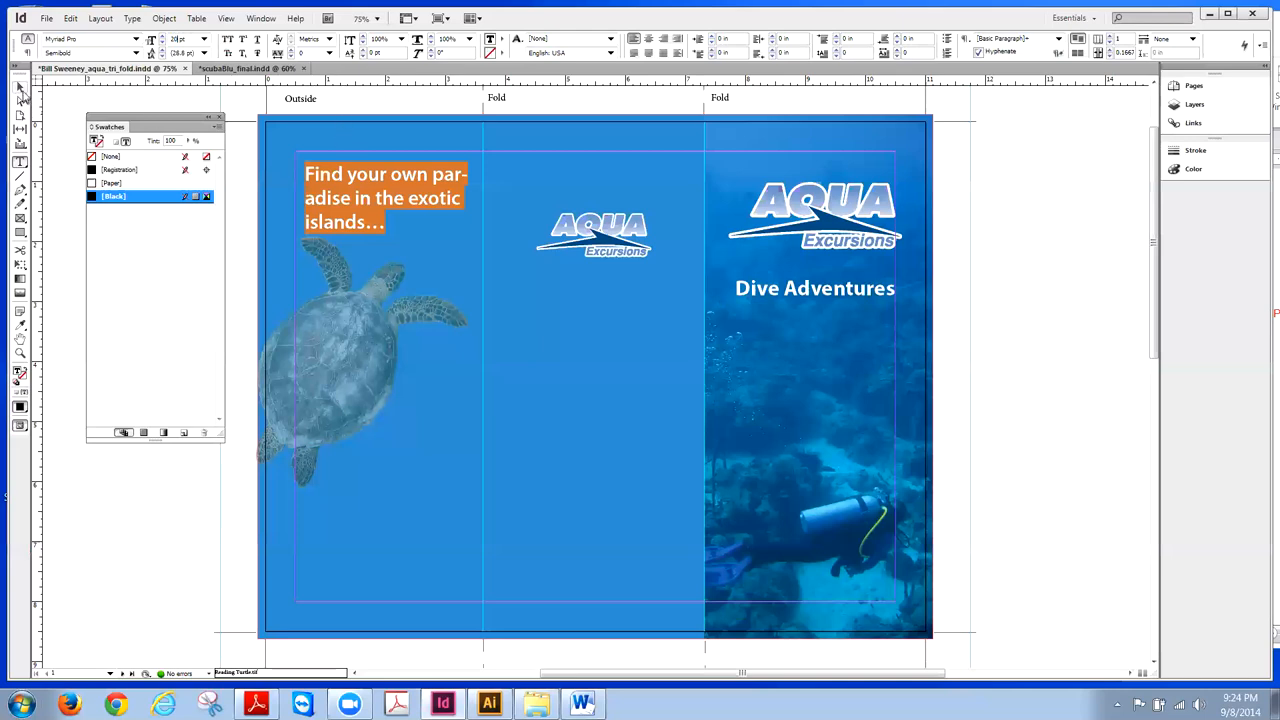
# - Widen the headline frame out to the first fold and nudge it slightly left
pyautogui.click(21, 89)
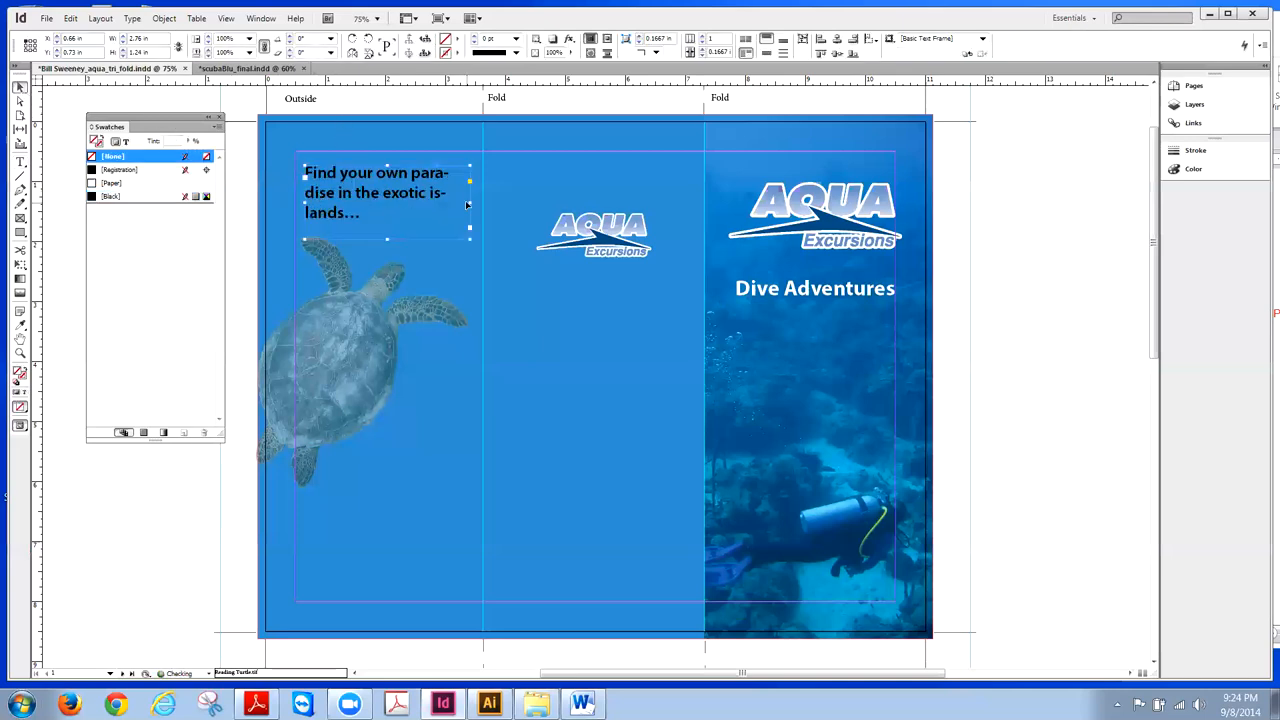
pyautogui.moveTo(471, 202); pyautogui.dragTo(479, 200)
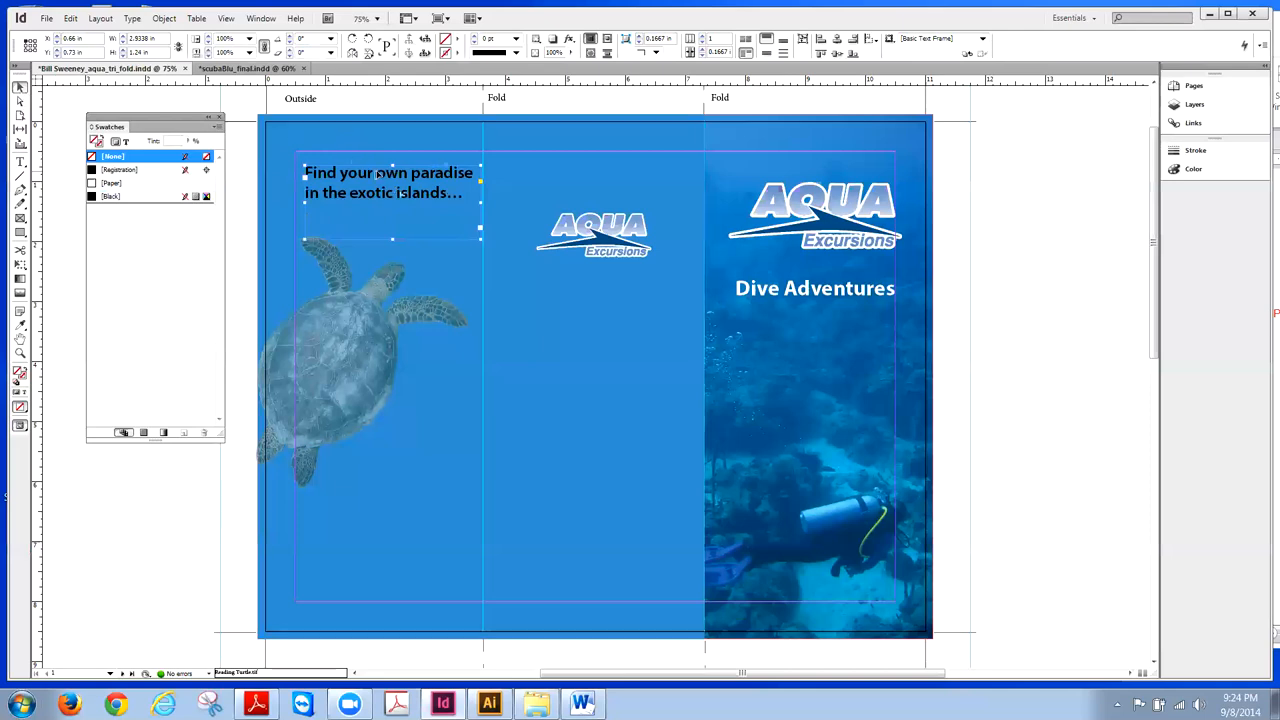
pyautogui.press('Left')
pyautogui.press('Left')
pyautogui.press('Left')
pyautogui.press('Left')
pyautogui.press('Left')
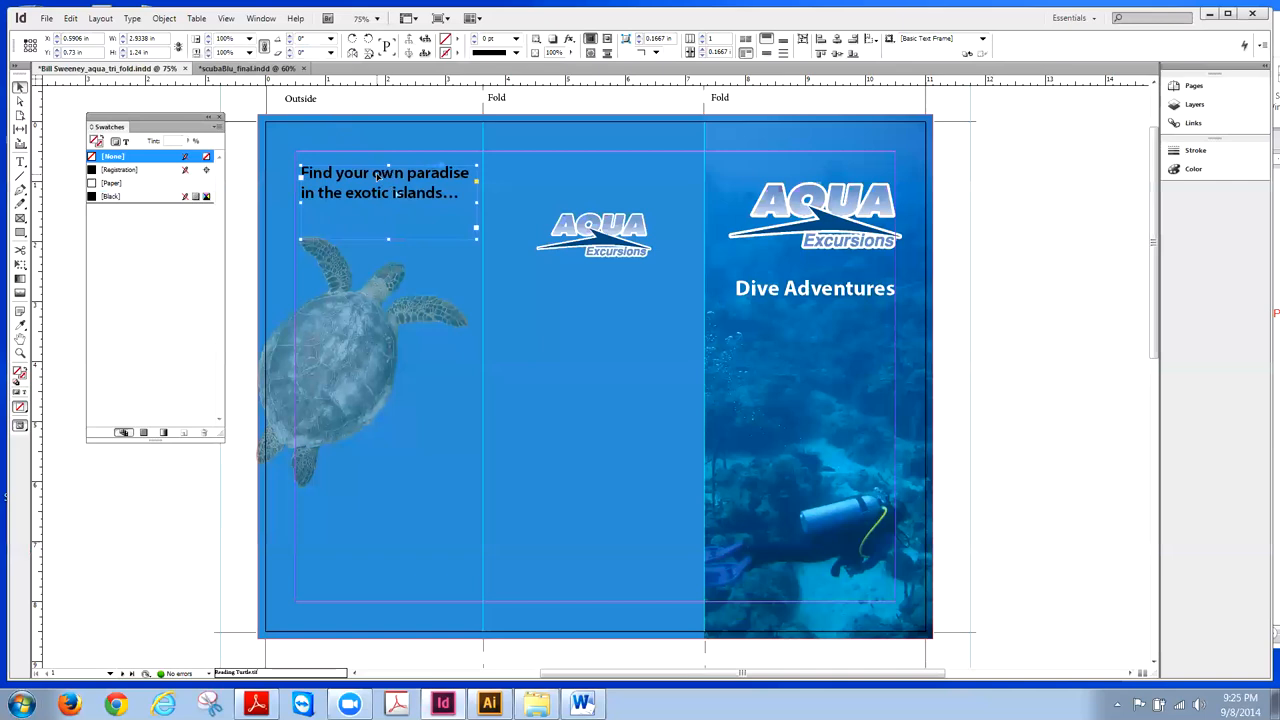
# - Make the headline text Paper white
pyautogui.doubleClick(447, 196)
pyautogui.moveTo(464, 194); pyautogui.dragTo(303, 169)
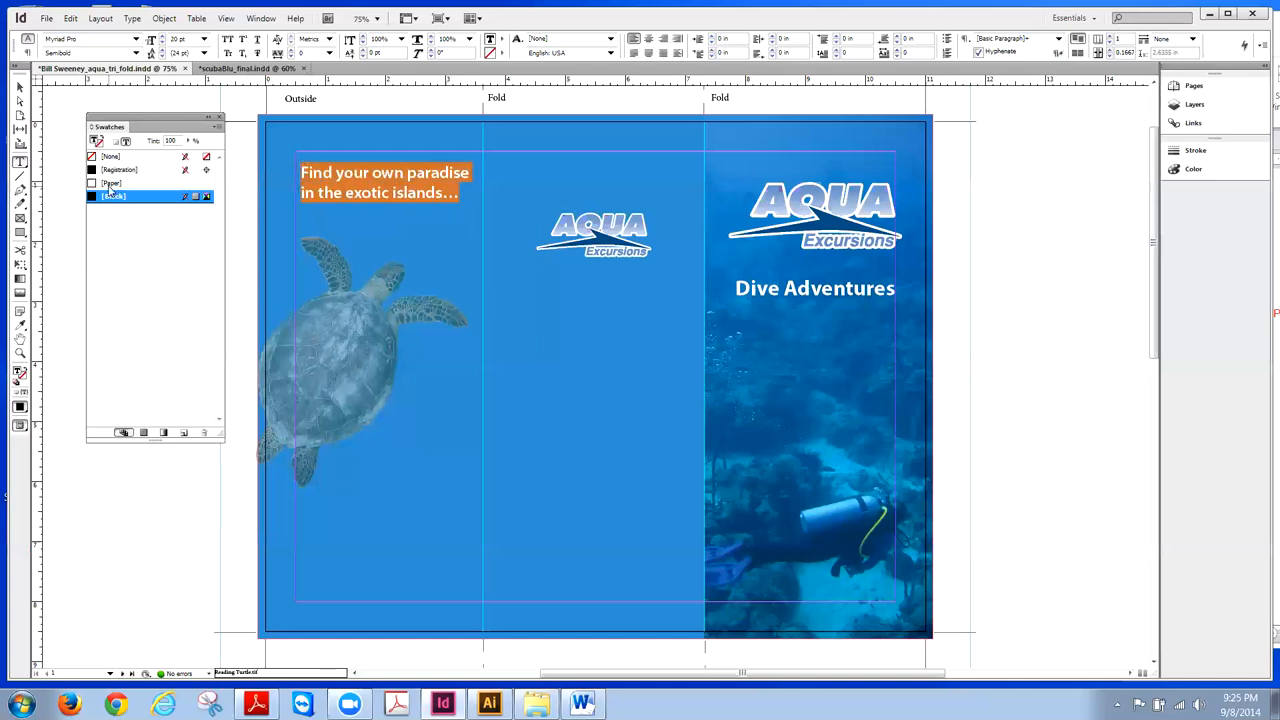
pyautogui.click(92, 185)
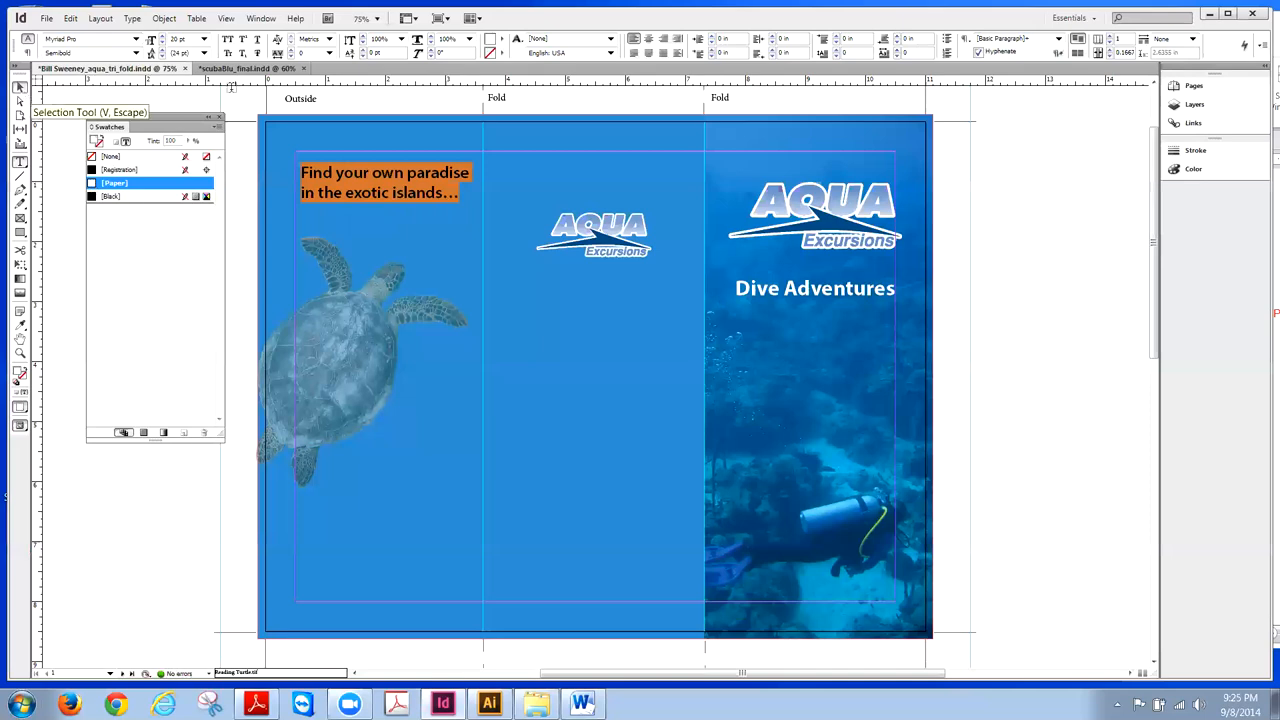
pyautogui.click(20, 87)
pyautogui.click(429, 103)
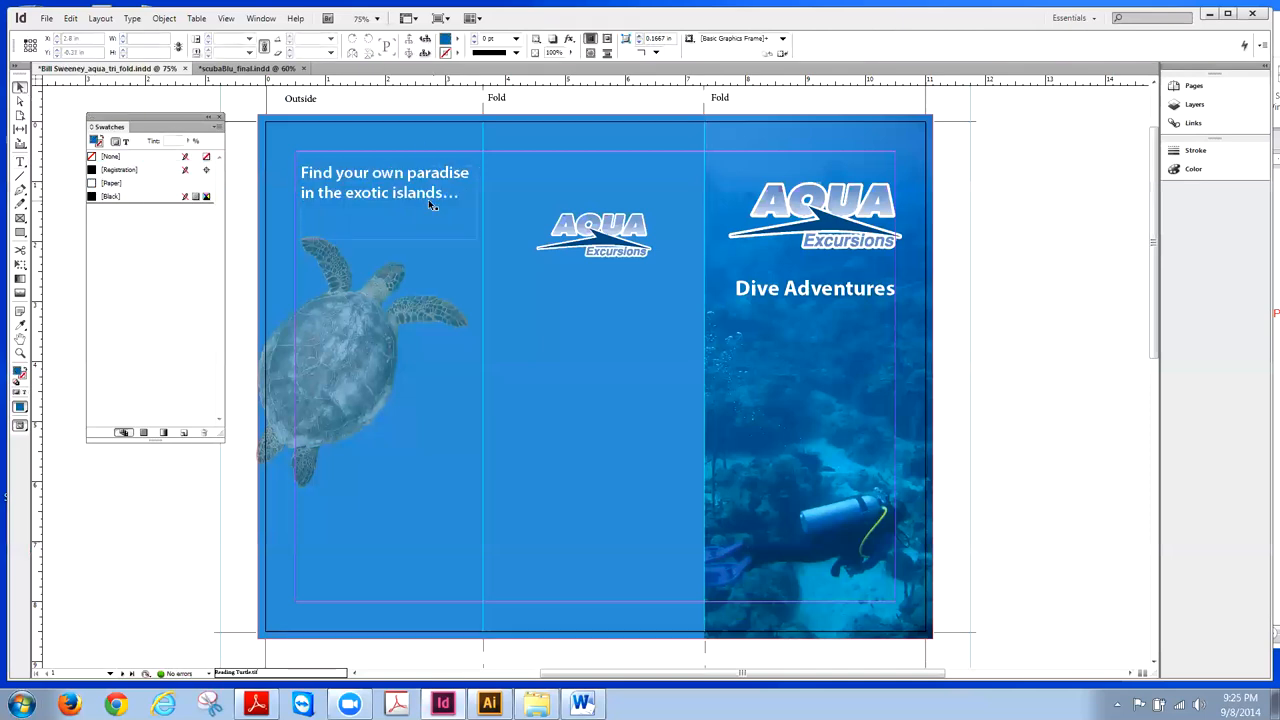
# - After checking the reference, draw a new text frame beside the turtle and switch to Word
pyautogui.click(245, 70)
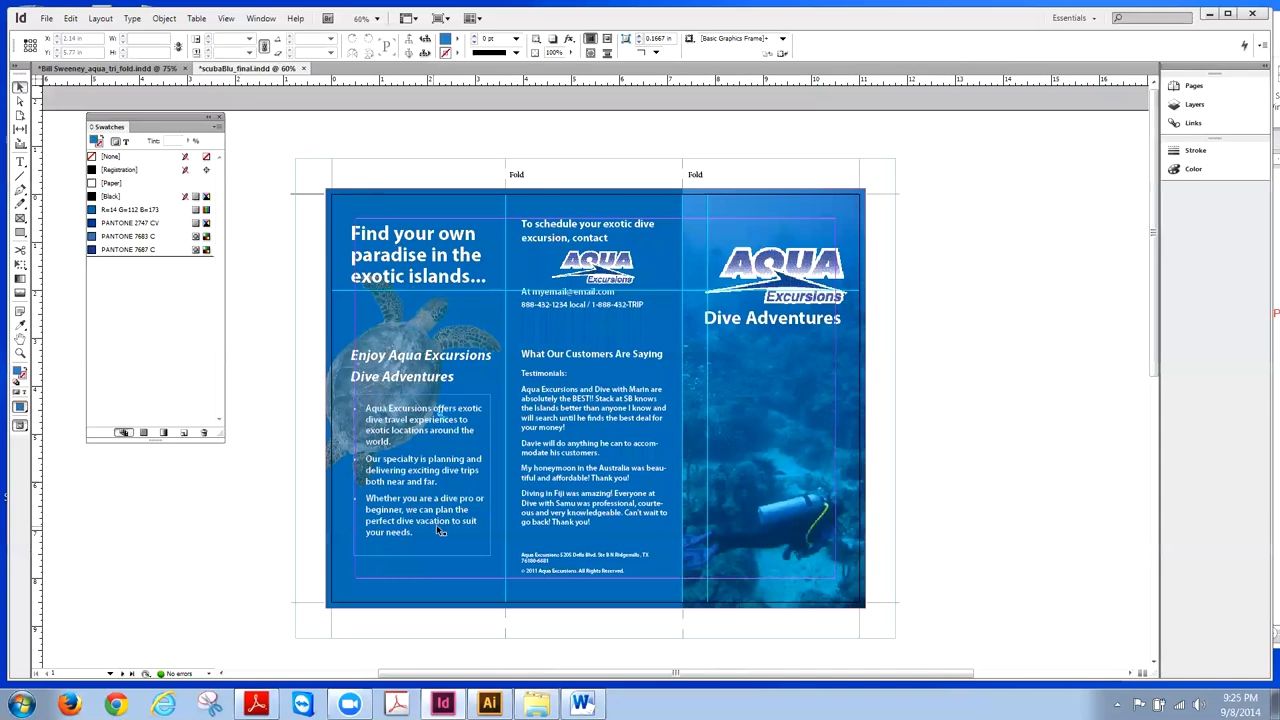
pyautogui.click(134, 70)
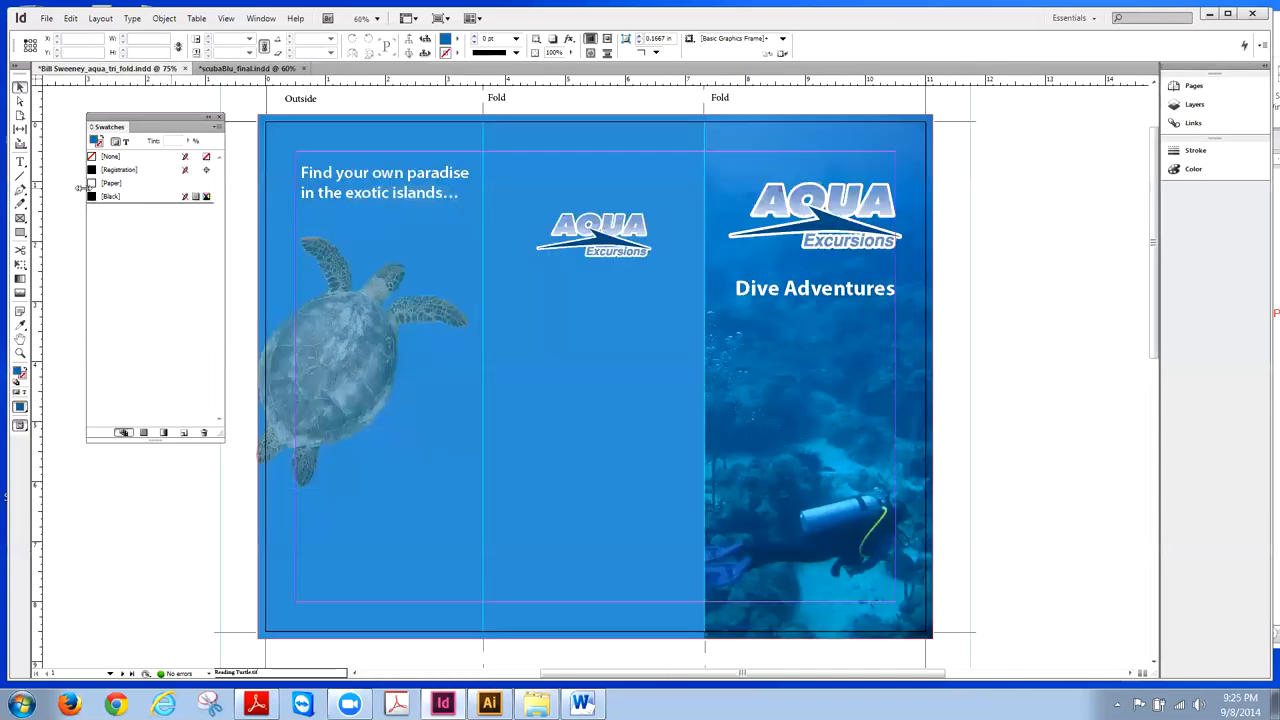
pyautogui.click(20, 162)
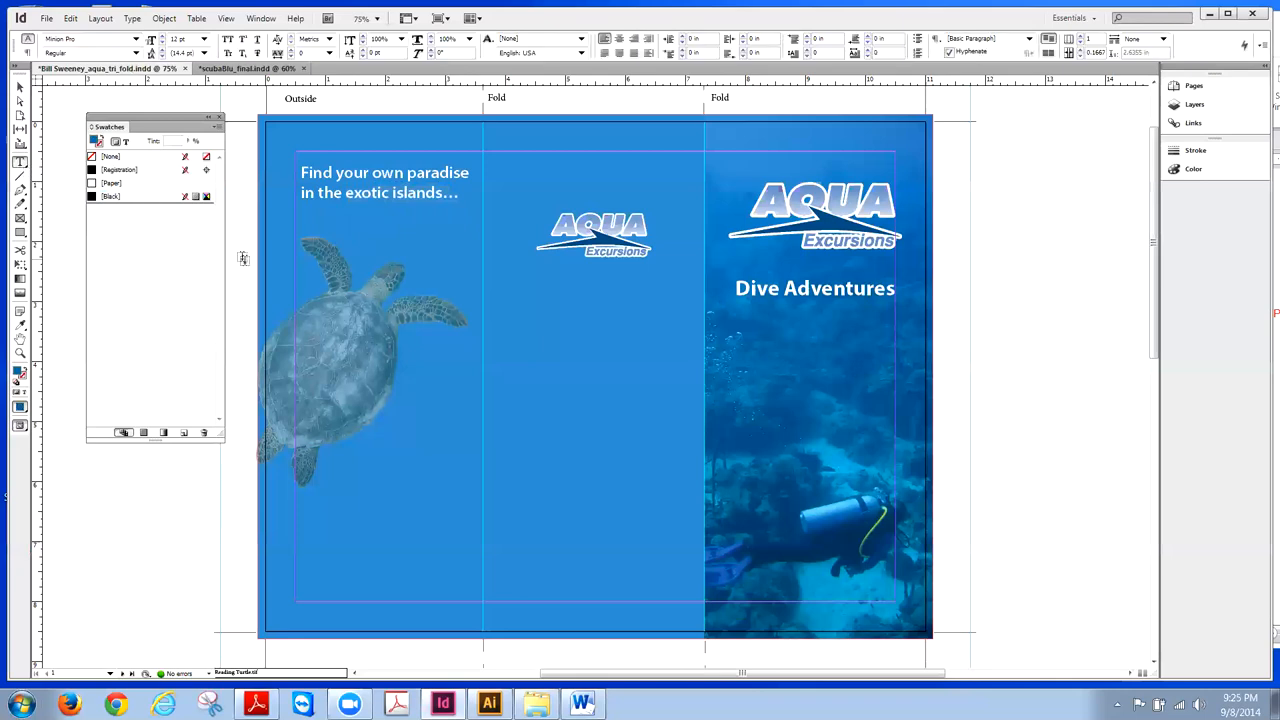
pyautogui.moveTo(325, 296); pyautogui.dragTo(472, 338)
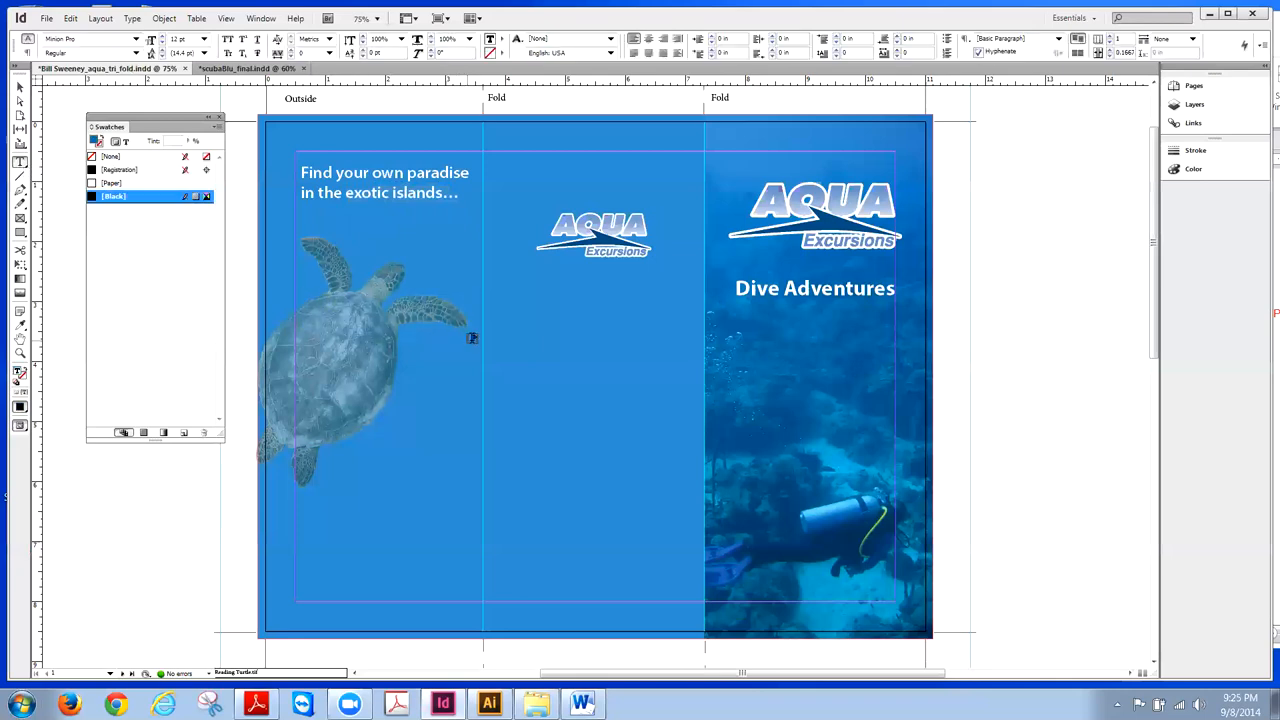
pyautogui.hotkey('alt', 'Tab')
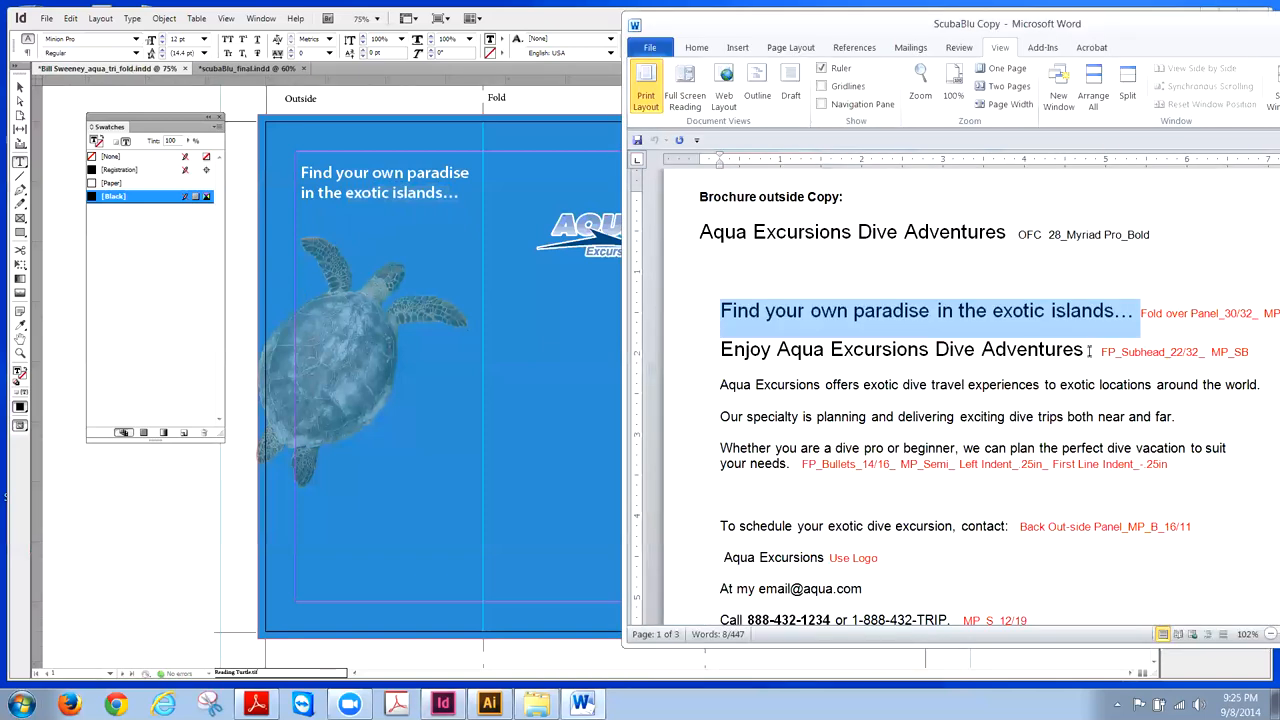
# - Copy the line 'Enjoy Aqua Excursions Dive Adventures' from Word and return to InDesign
pyautogui.moveTo(1089, 351); pyautogui.dragTo(750, 360)
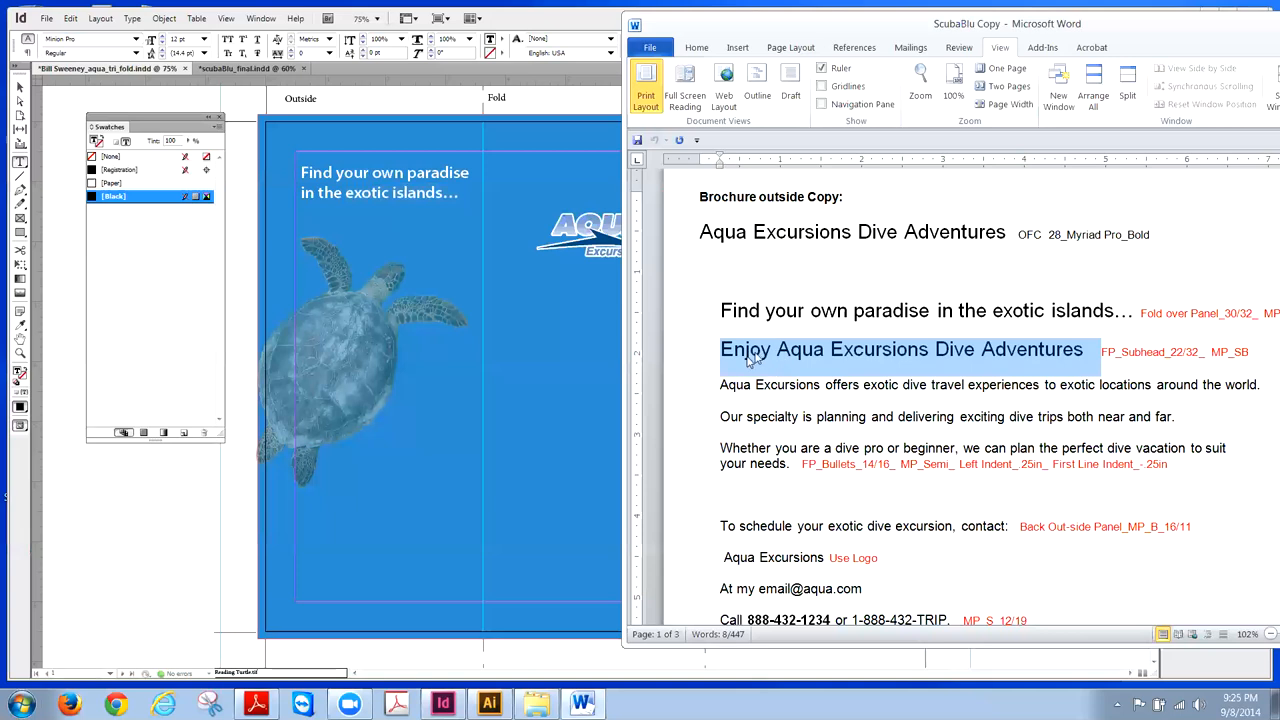
pyautogui.rightClick(750, 360)
pyautogui.click(785, 381)
pyautogui.click(20, 88)
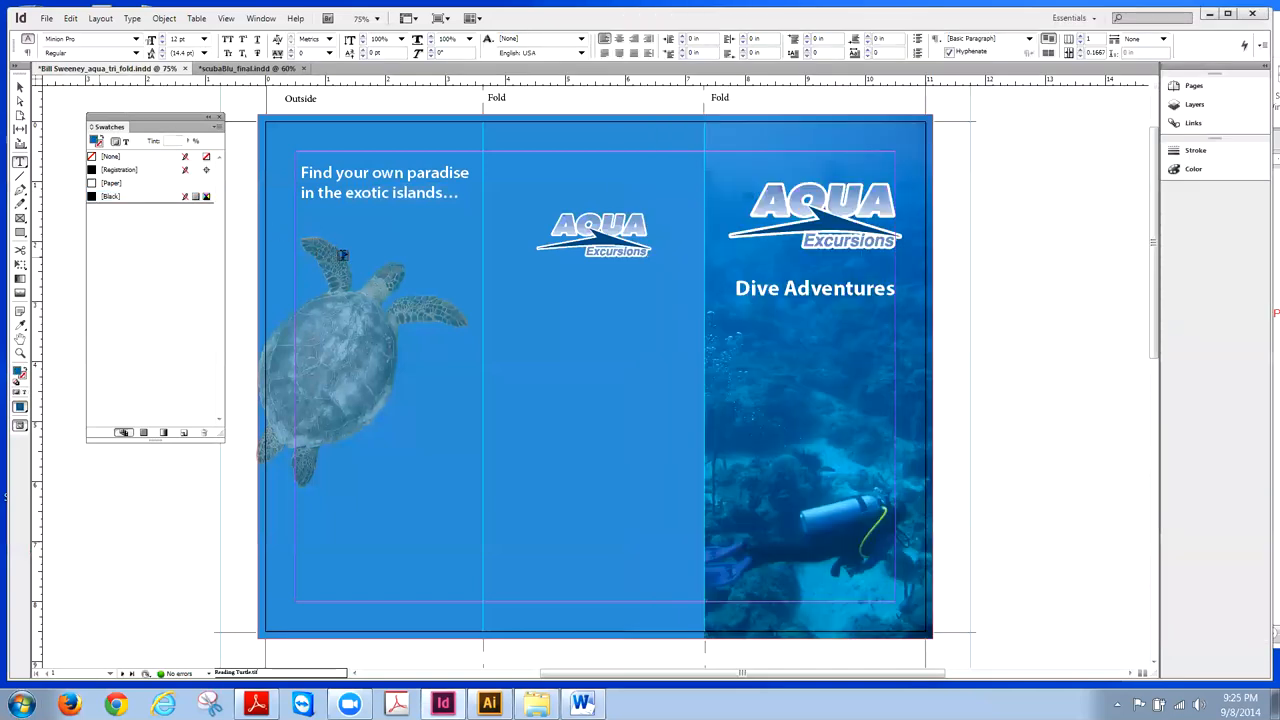
# - Paste 'Enjoy Aqua Excursions Dive Adventures' into the empty frame over the turtle, then minimise InDesign
pyautogui.click(20, 88)
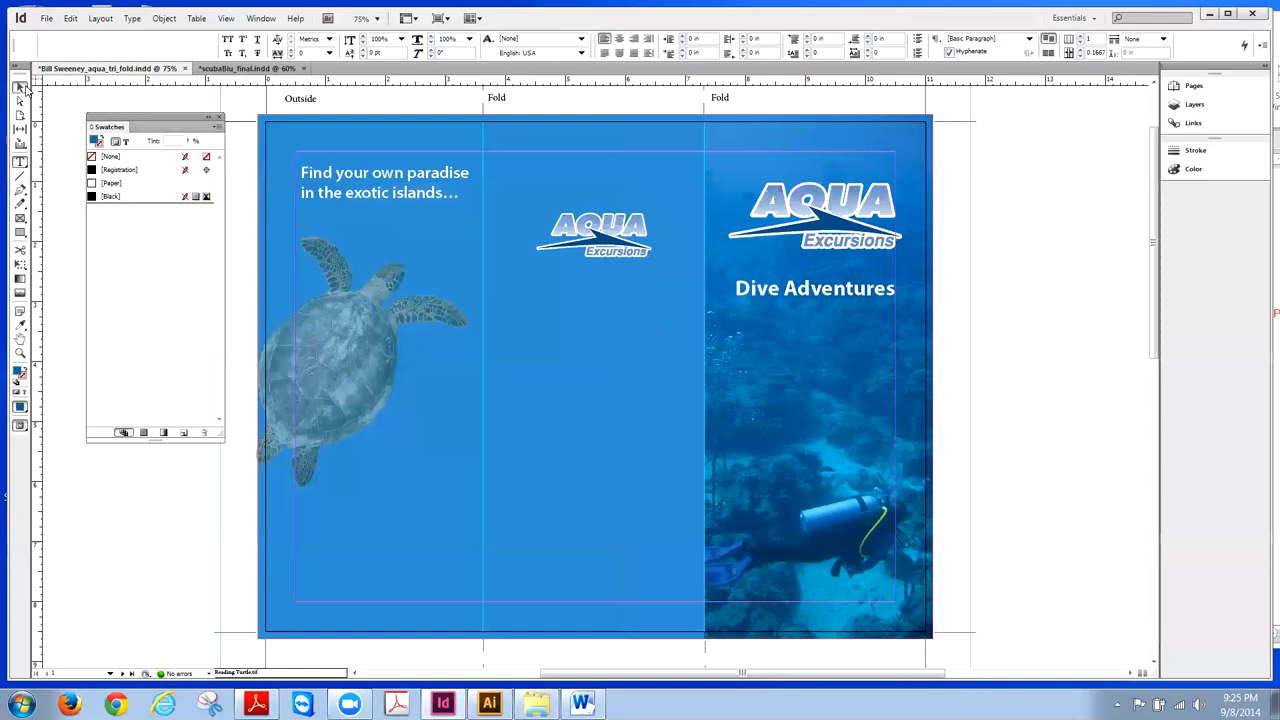
pyautogui.click(367, 314)
pyautogui.press('t')
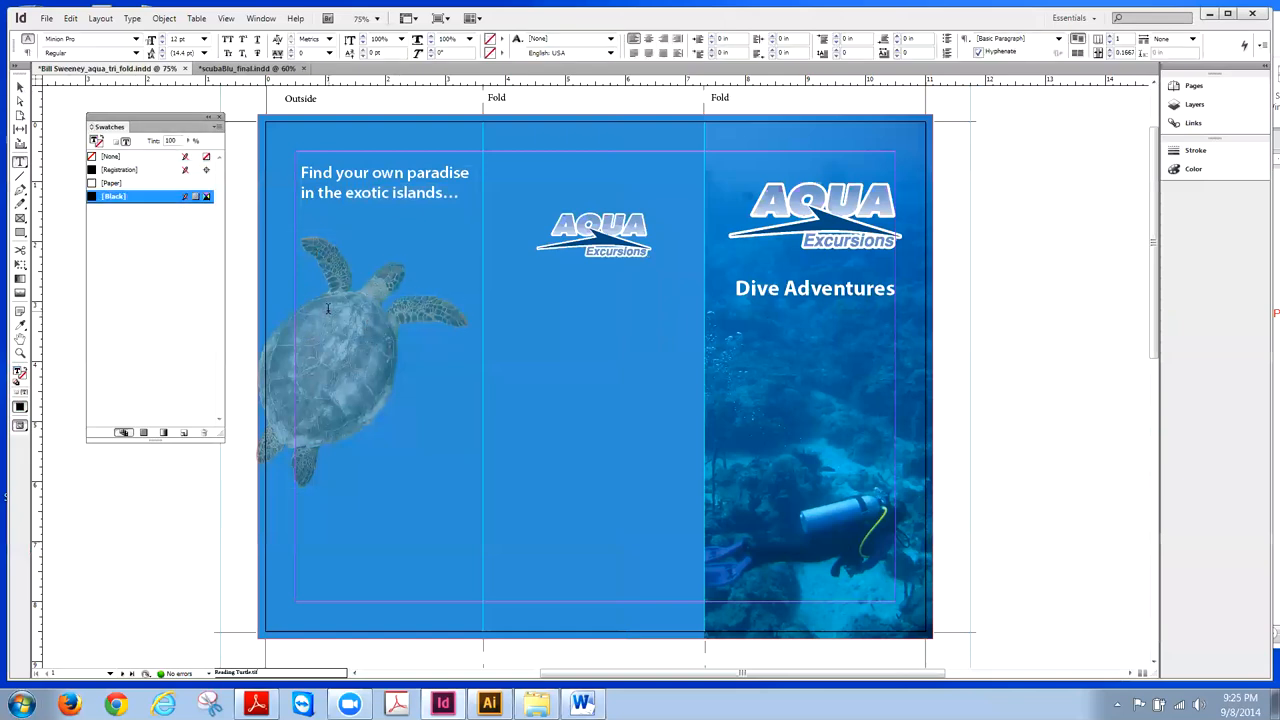
pyautogui.click(397, 313)
pyautogui.hotkey('ctrl', 'v')
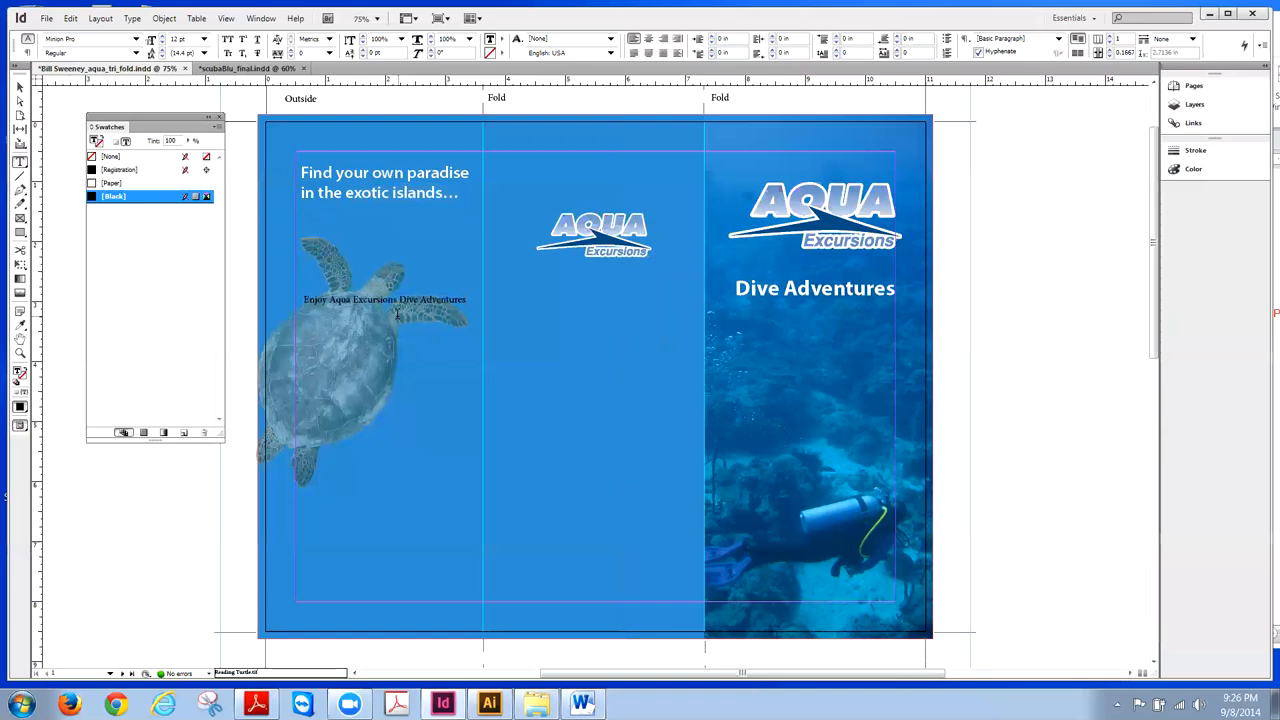
pyautogui.click(1210, 13)
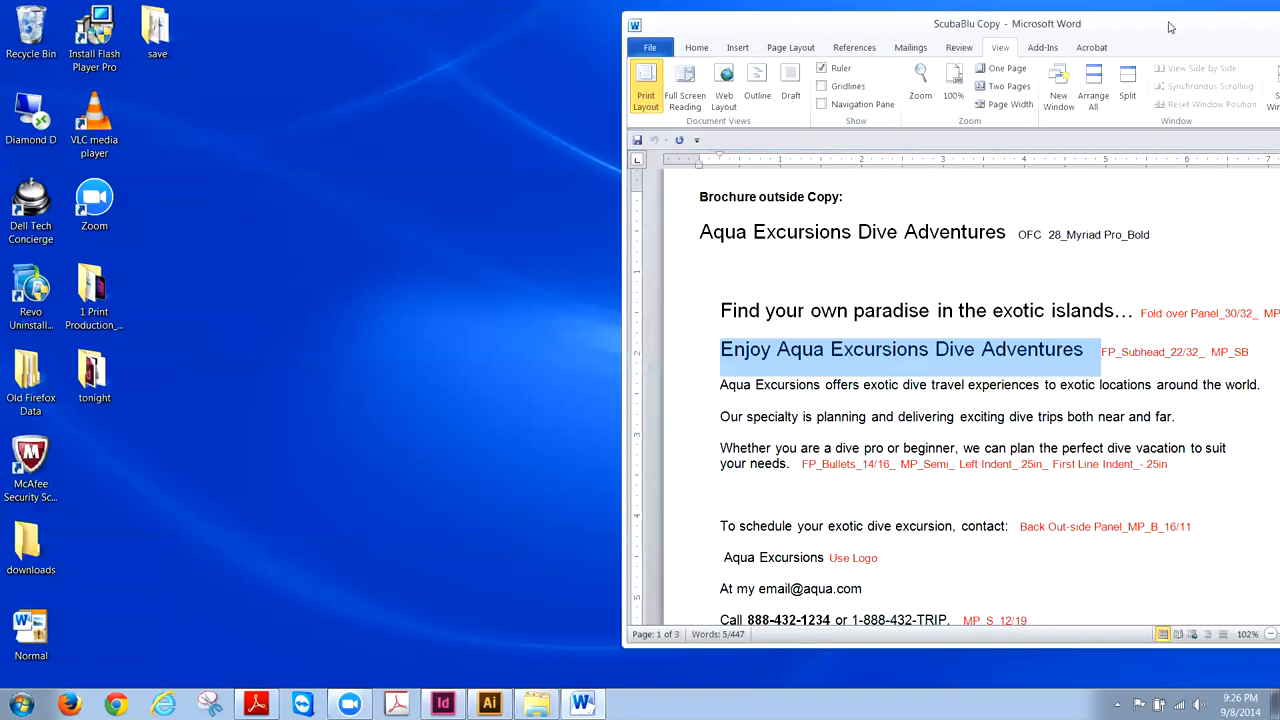
# - Reposition the Word window and scroll the copy to check the subhead spec, then return to InDesign
pyautogui.moveTo(1170, 27); pyautogui.dragTo(1026, 34)
pyautogui.moveTo(1237, 240)
pyautogui.mouseDown()
pyautogui.moveTo(1237, 276)
pyautogui.moveTo(1237, 262)
pyautogui.mouseUp()
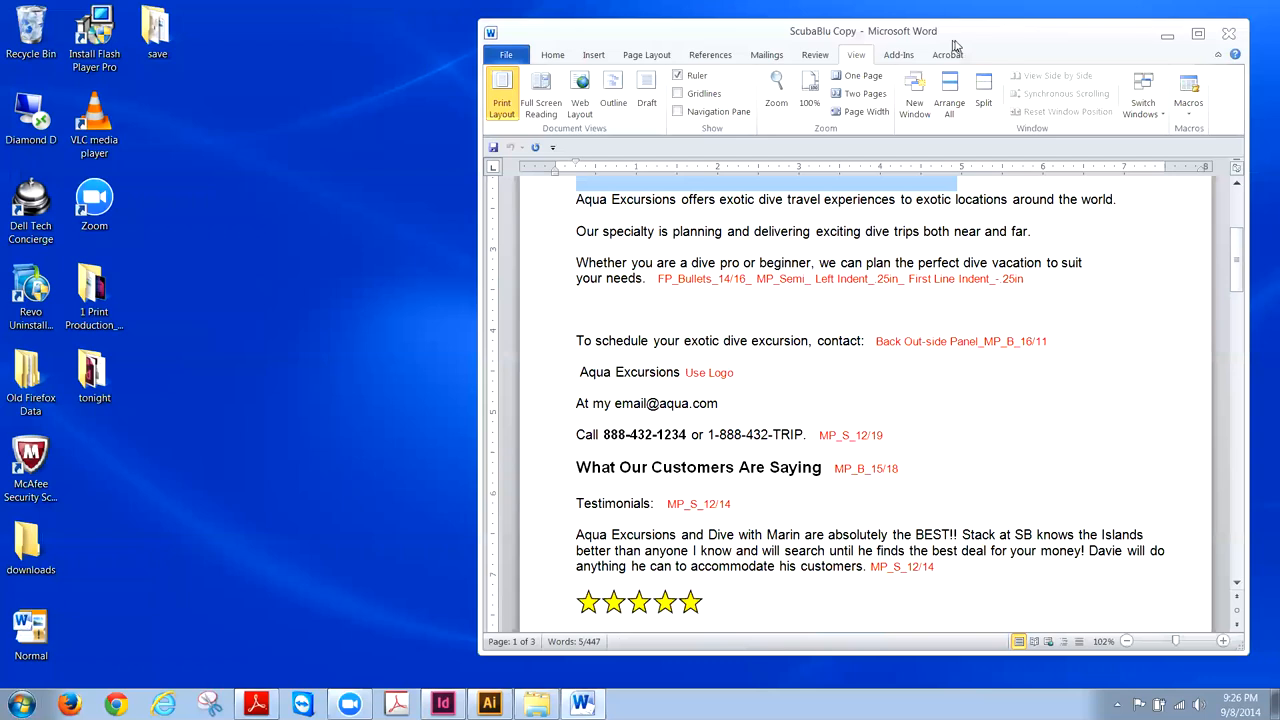
pyautogui.moveTo(955, 44); pyautogui.dragTo(975, 40)
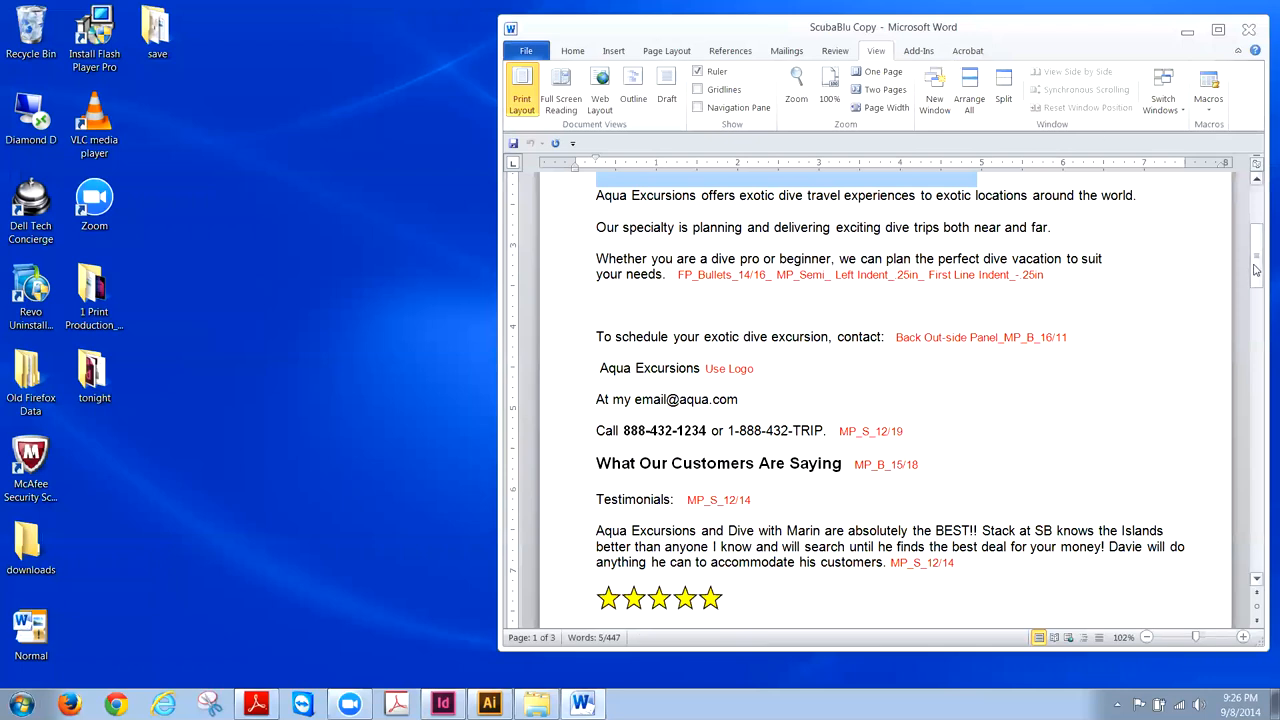
pyautogui.moveTo(1254, 275); pyautogui.dragTo(1258, 254)
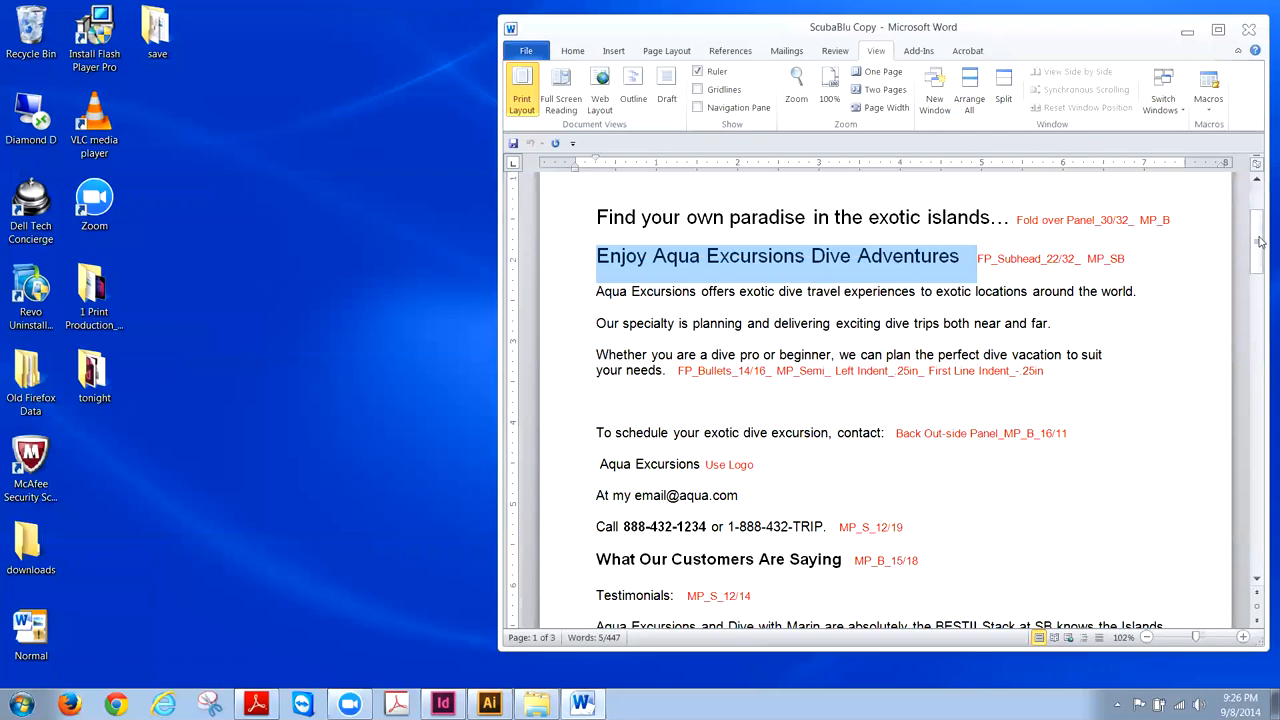
pyautogui.moveTo(1260, 241)
pyautogui.mouseDown()
pyautogui.moveTo(1260, 226)
pyautogui.moveTo(1260, 278)
pyautogui.moveTo(1260, 227)
pyautogui.mouseUp()
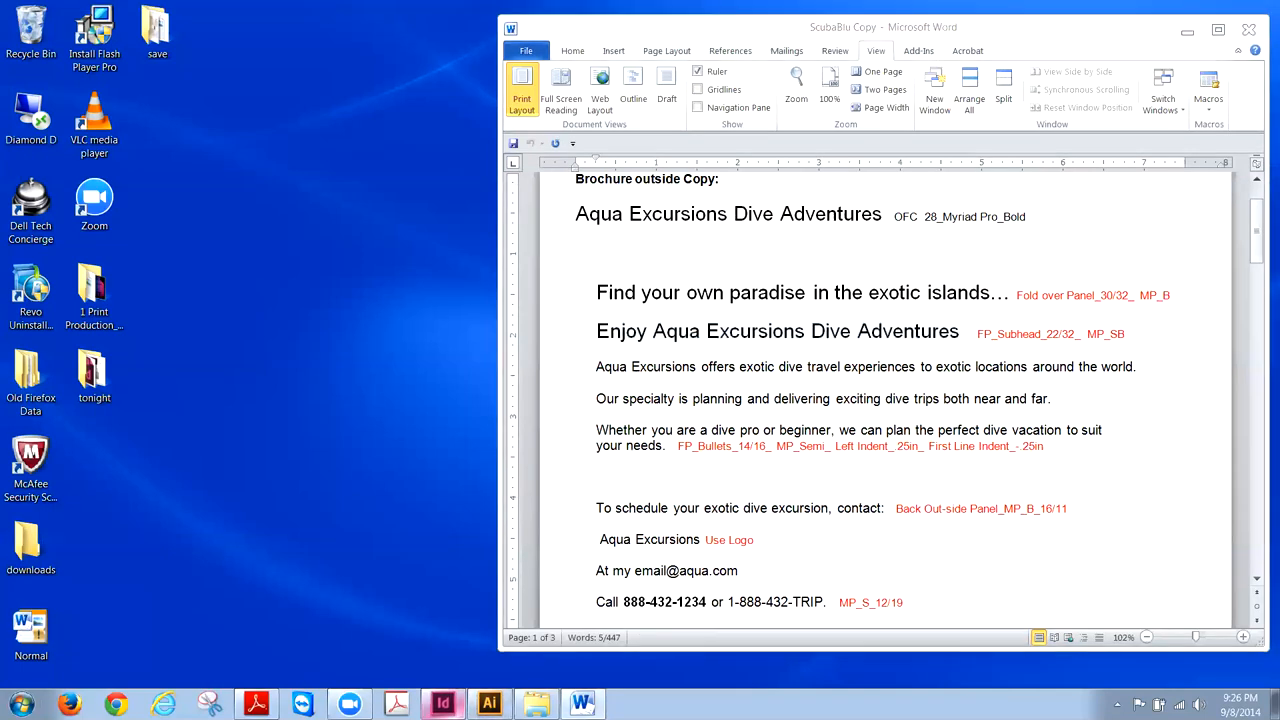
pyautogui.click(442, 704)
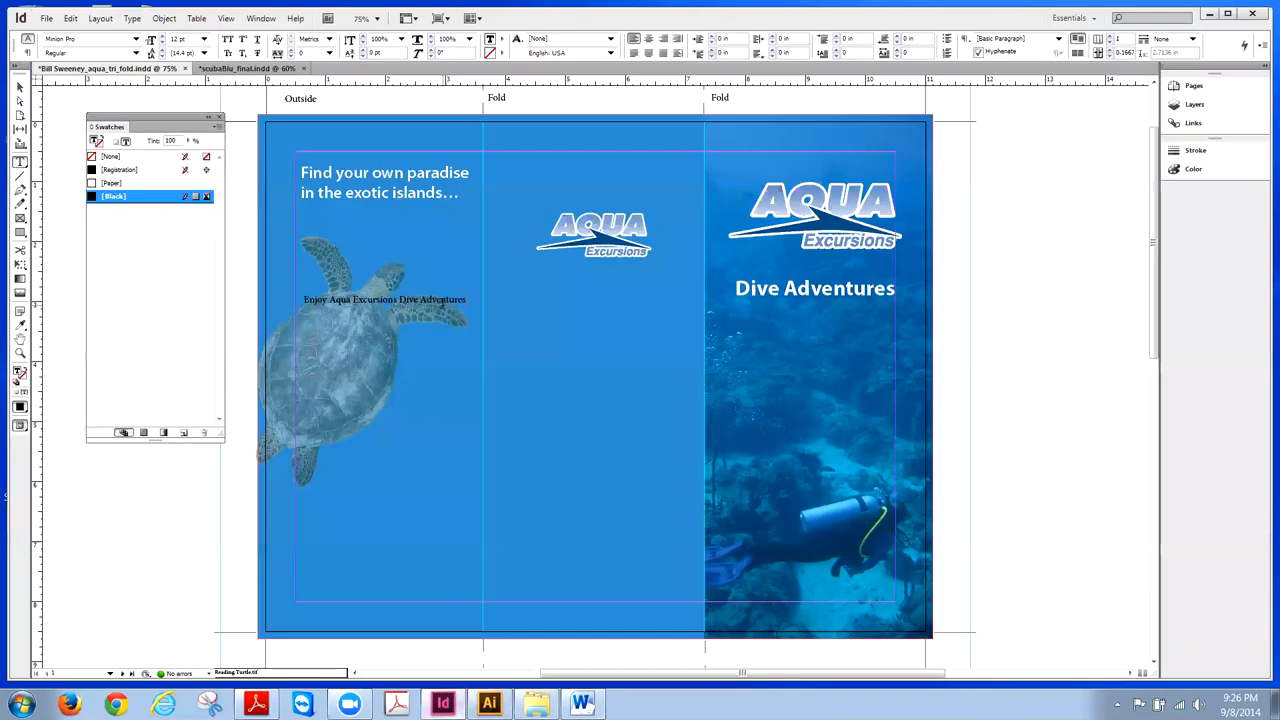
# - Set the pasted subhead in Myriad Pro at 18 pt
pyautogui.moveTo(466, 297); pyautogui.dragTo(300, 300)
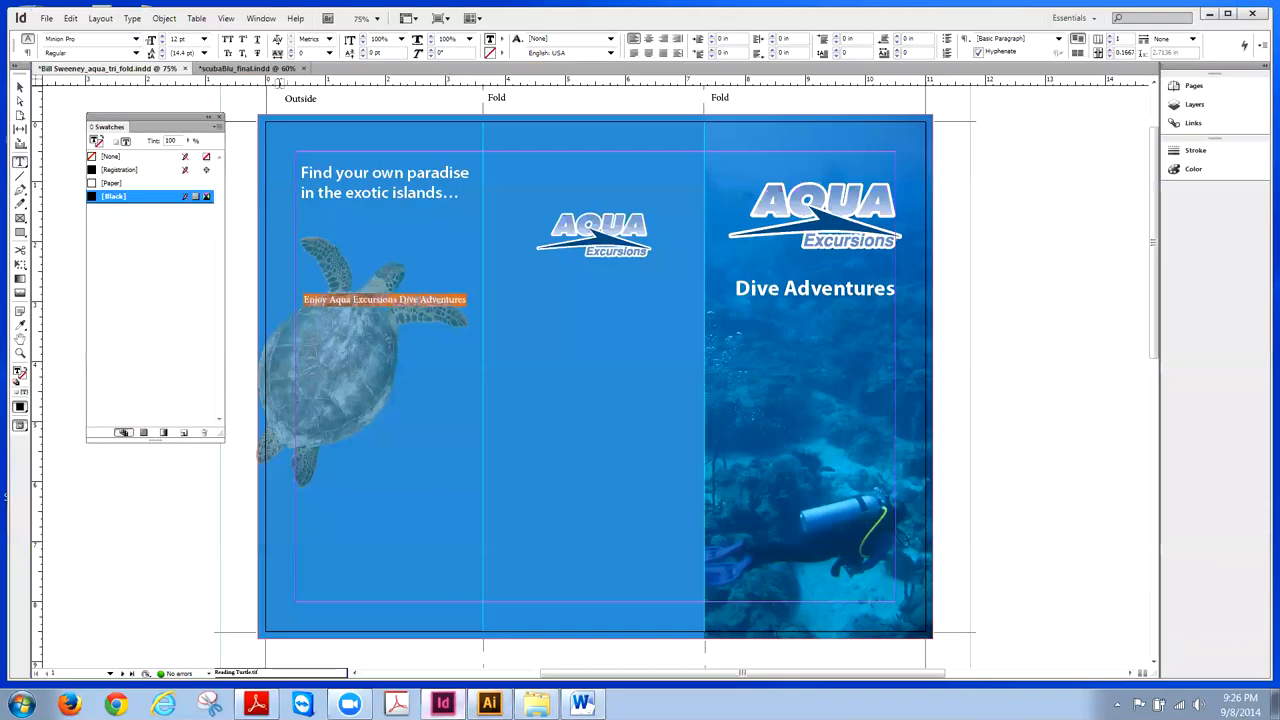
pyautogui.click(135, 38)
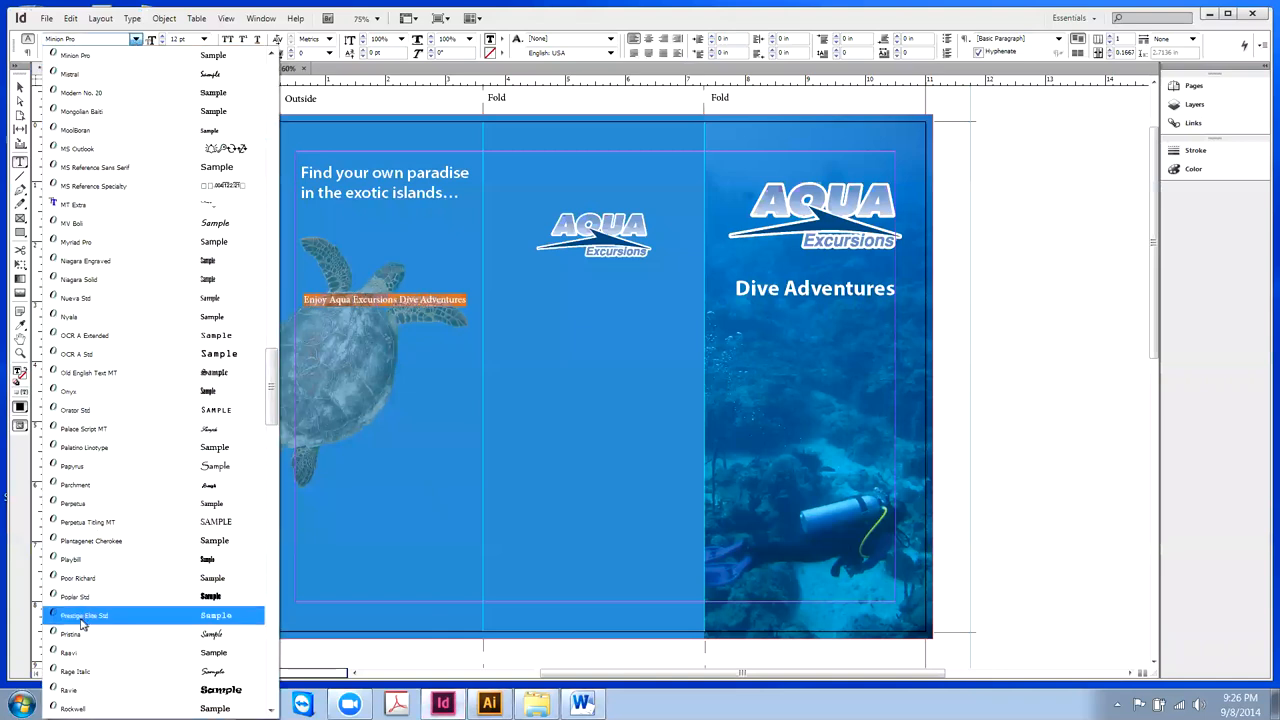
pyautogui.click(80, 246)
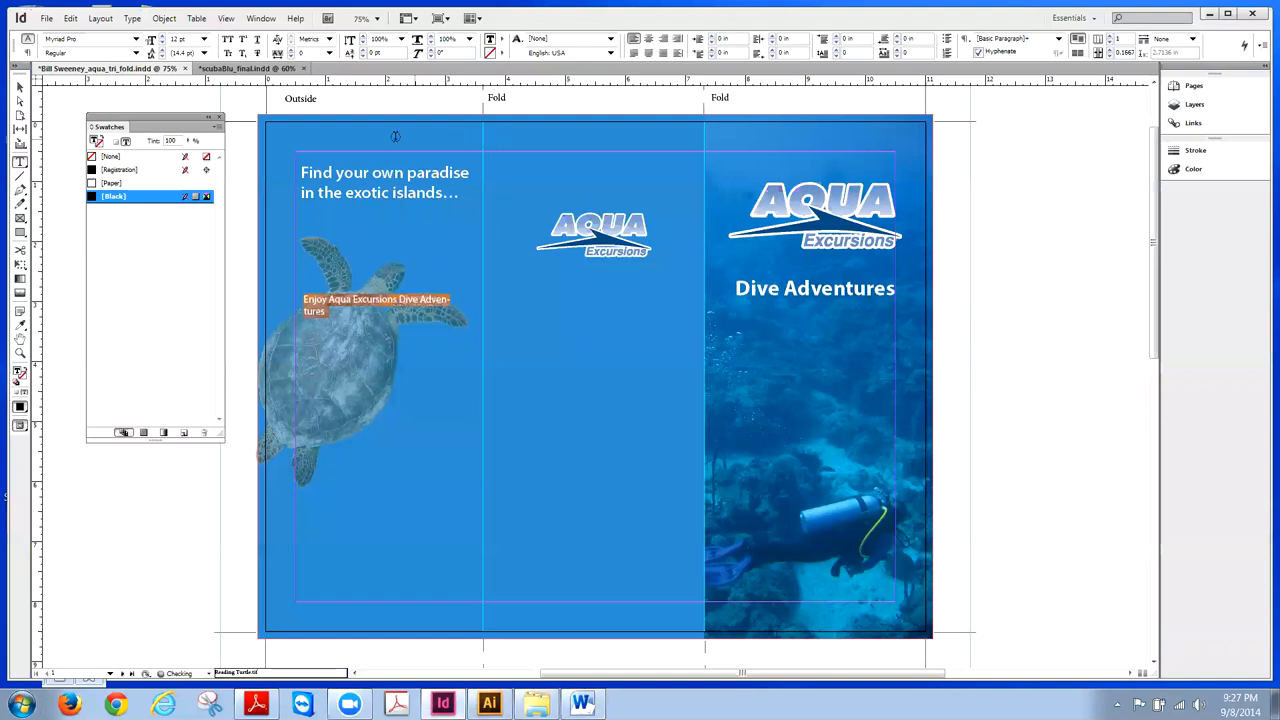
pyautogui.click(204, 39)
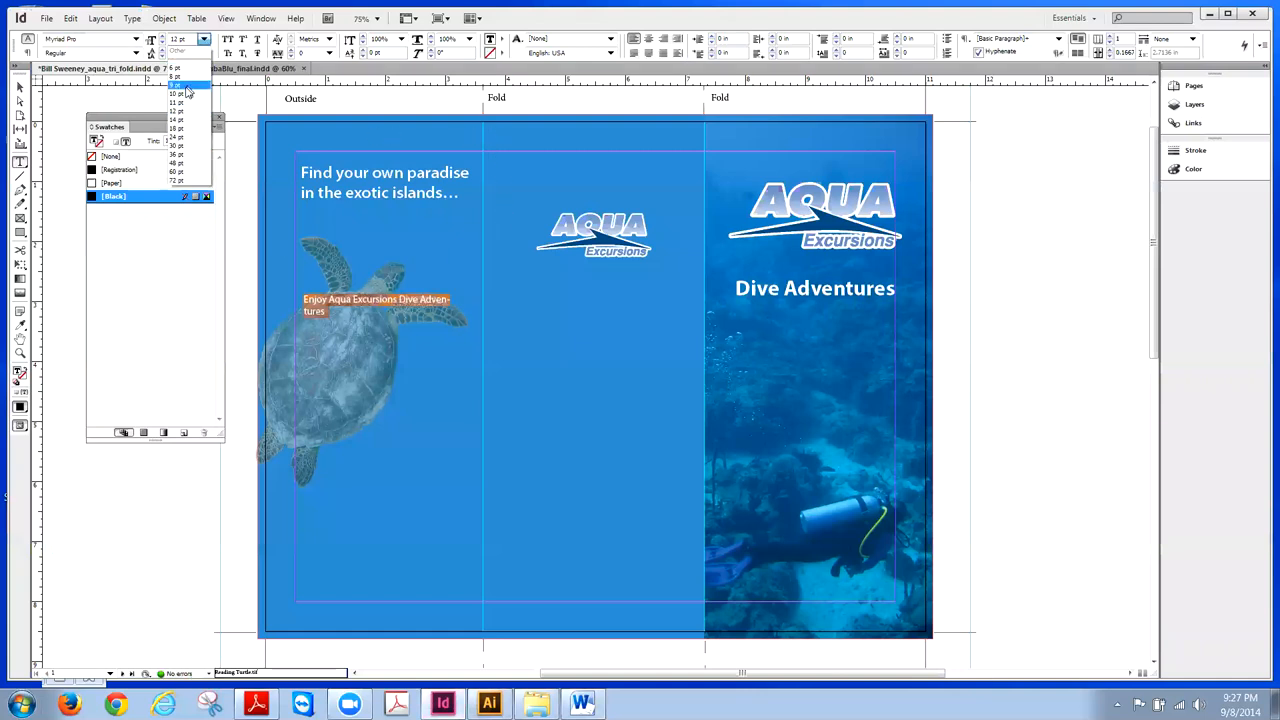
pyautogui.click(178, 128)
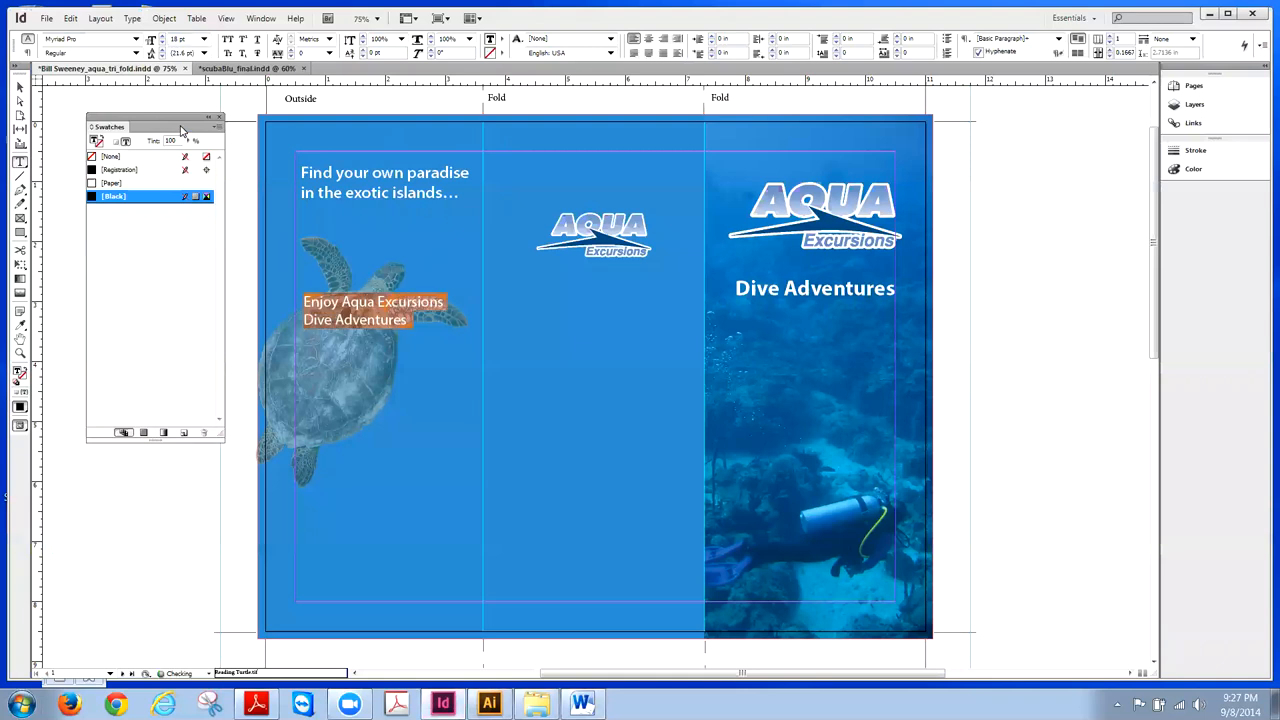
# - Widen the subhead frame and break the line so 'Dive' starts line two
pyautogui.click(19, 86)
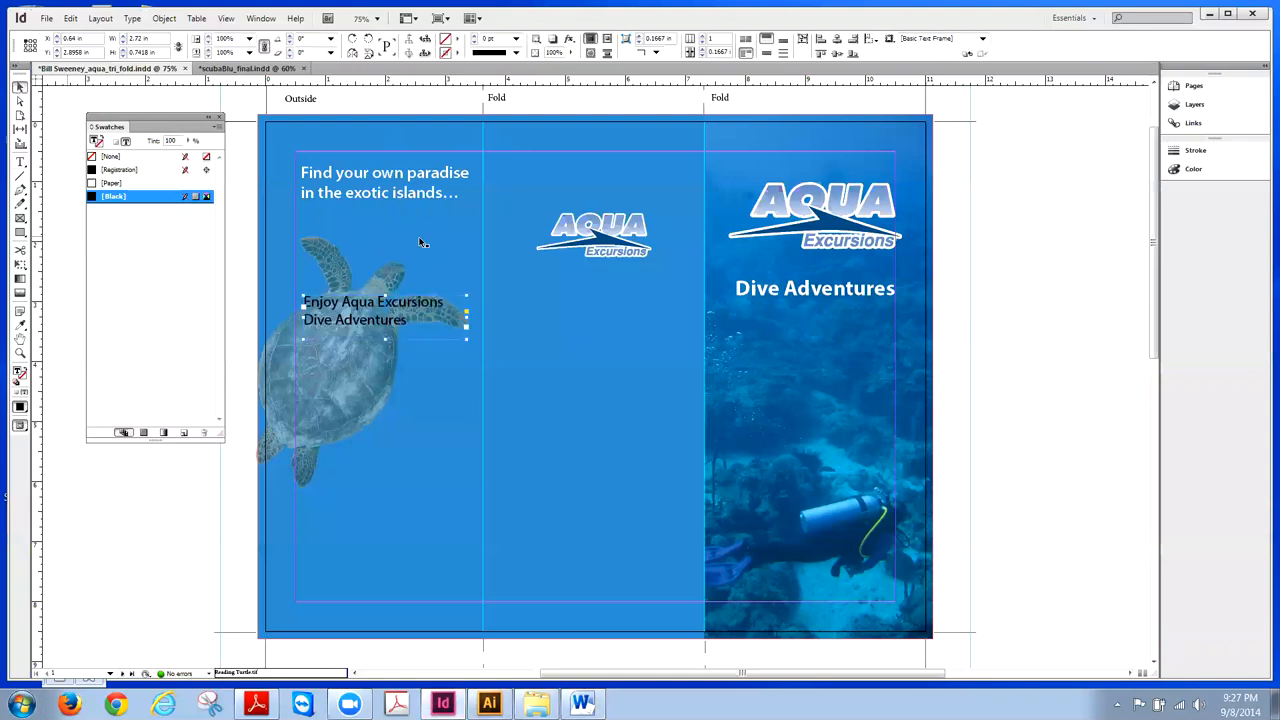
pyautogui.moveTo(467, 318); pyautogui.dragTo(477, 318)
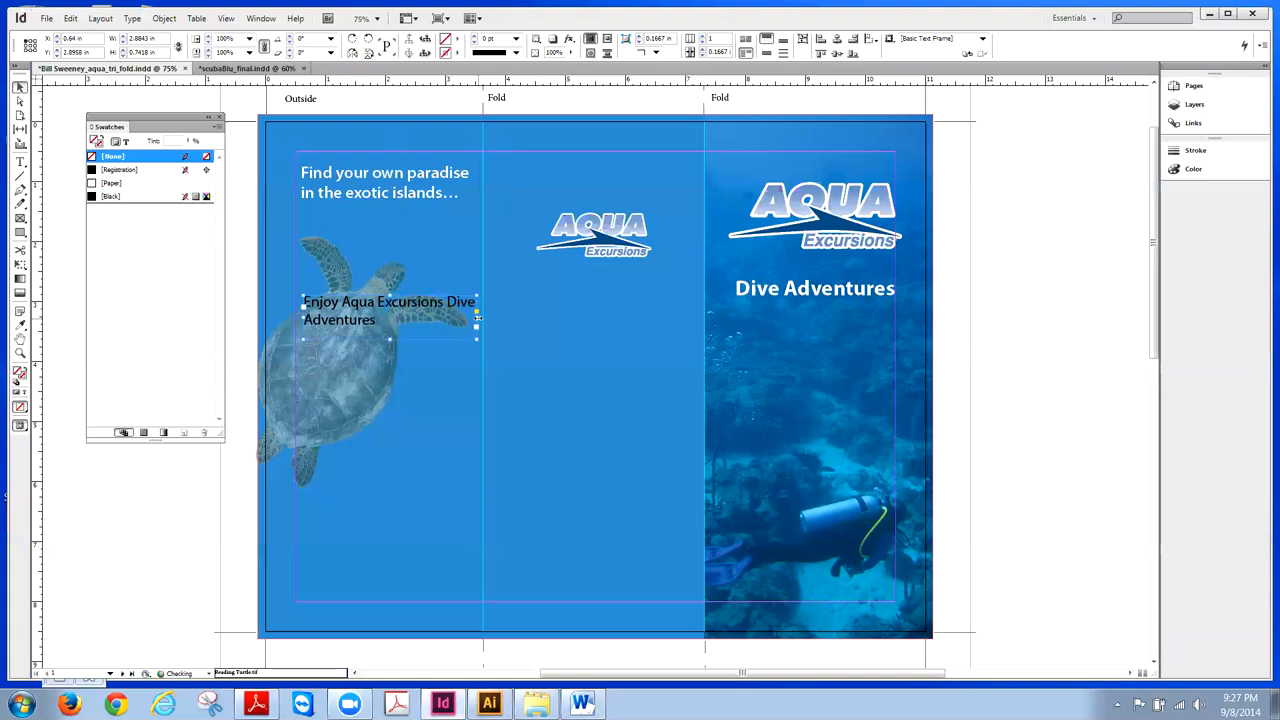
pyautogui.click(247, 68)
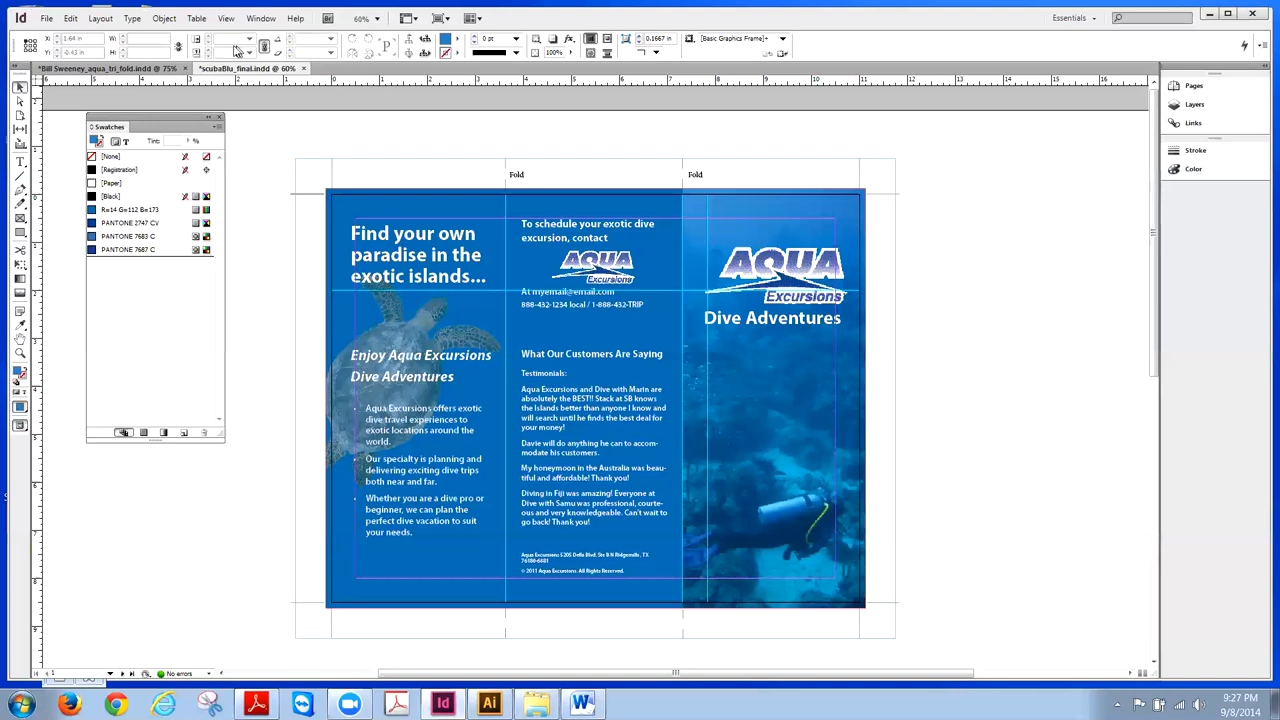
pyautogui.click(110, 68)
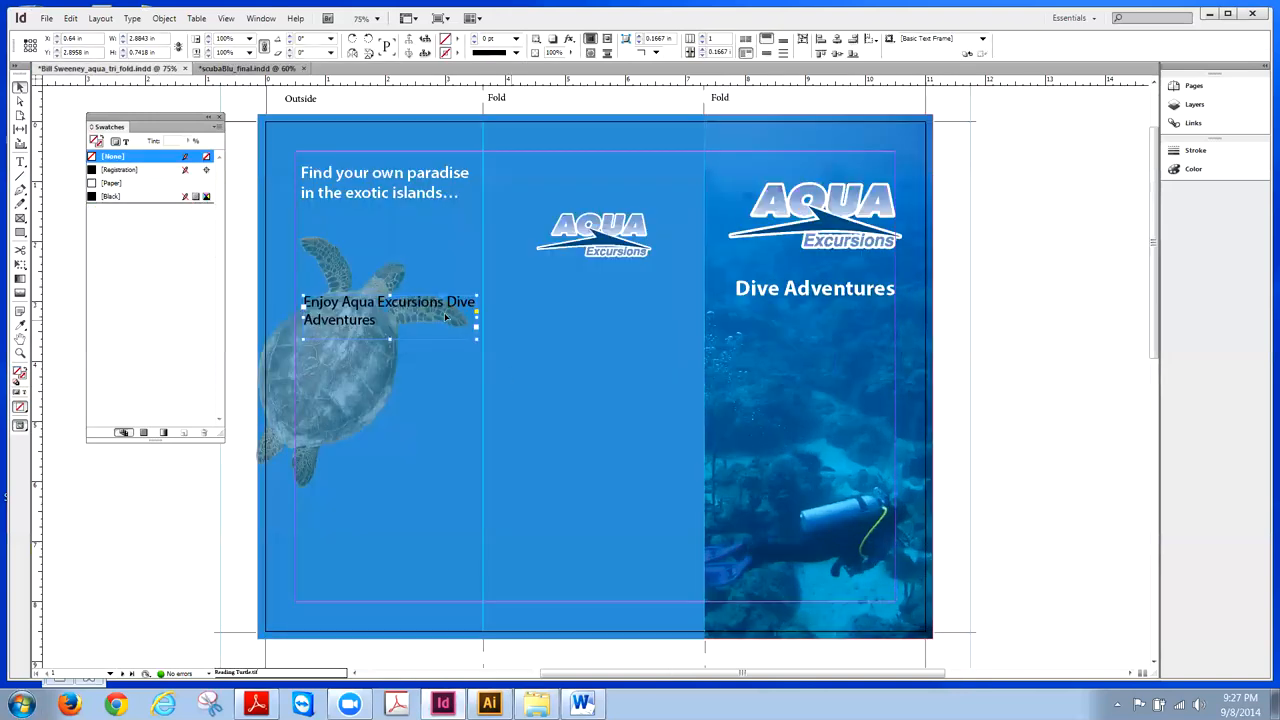
pyautogui.doubleClick(467, 309)
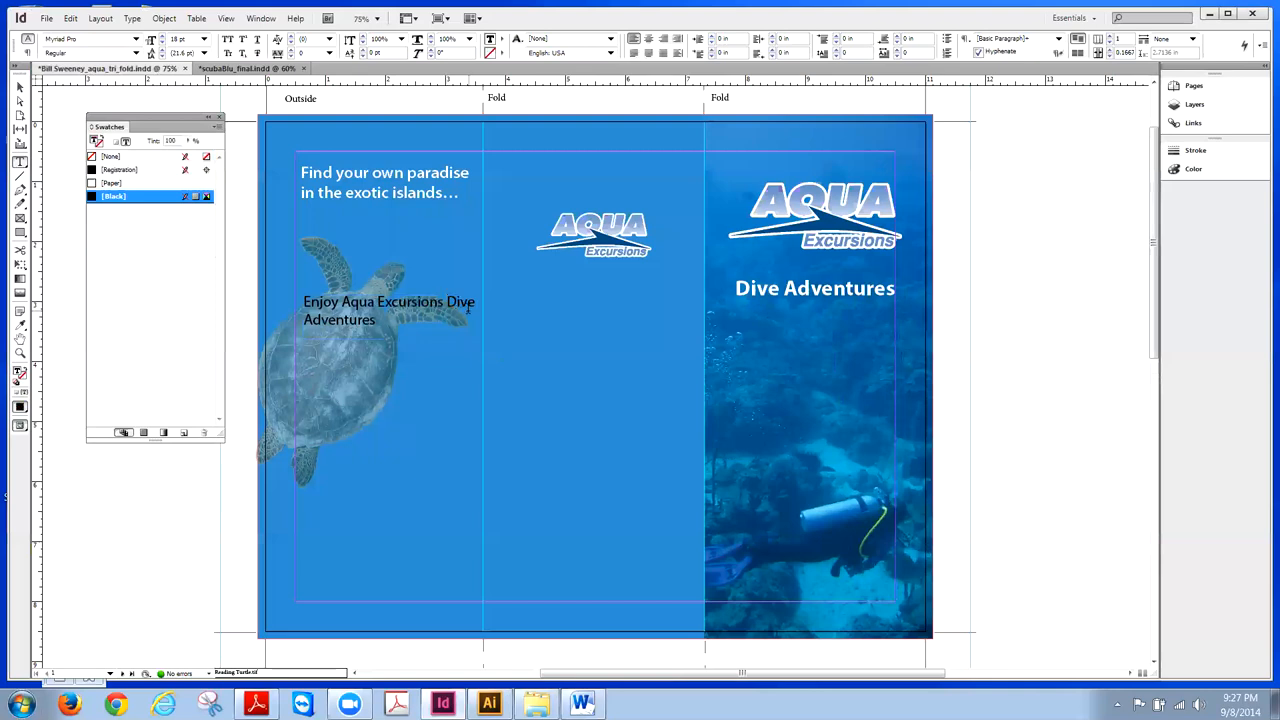
pyautogui.press('Return')
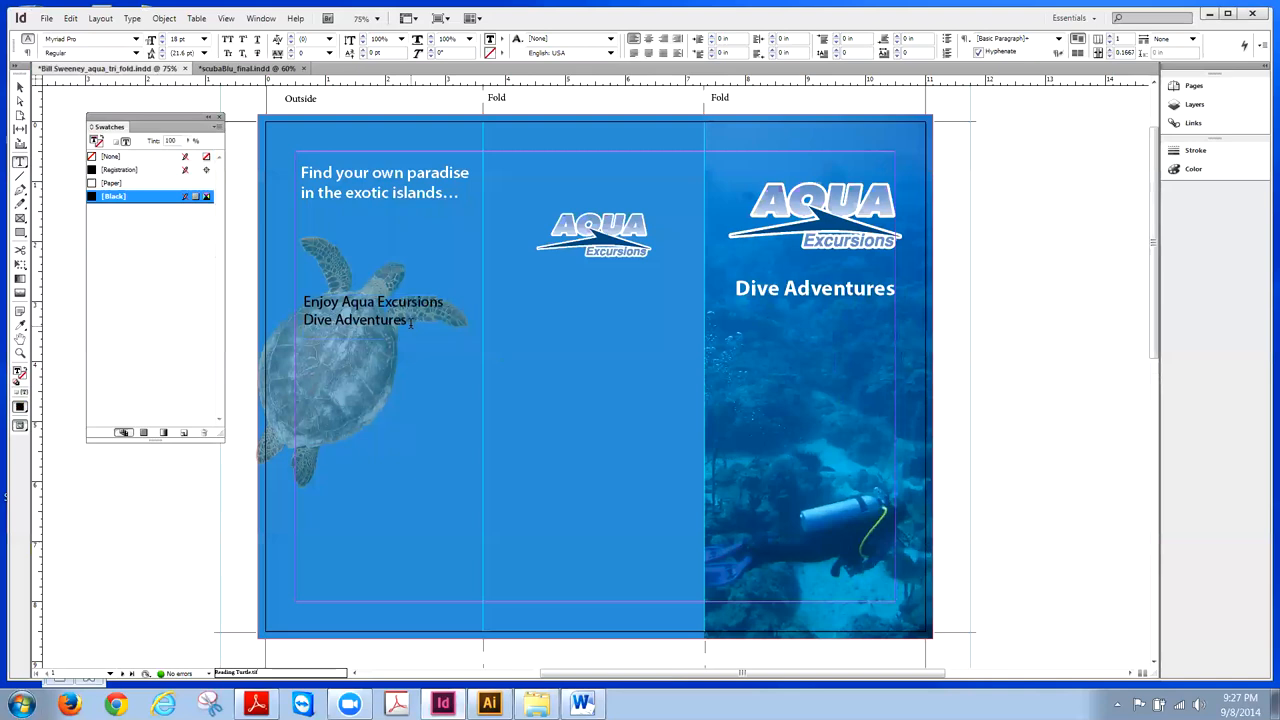
# - Make the tagline text white with the Paper swatch
pyautogui.moveTo(409, 323); pyautogui.dragTo(321, 302)
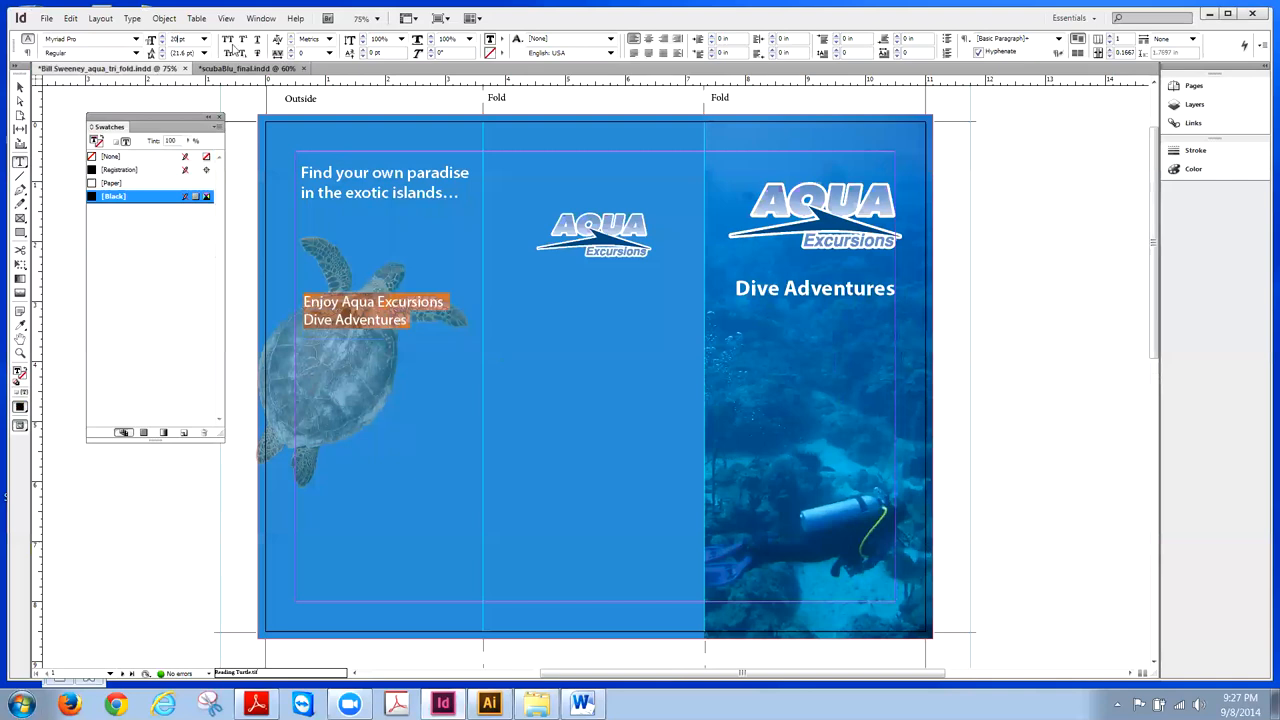
pyautogui.click(20, 88)
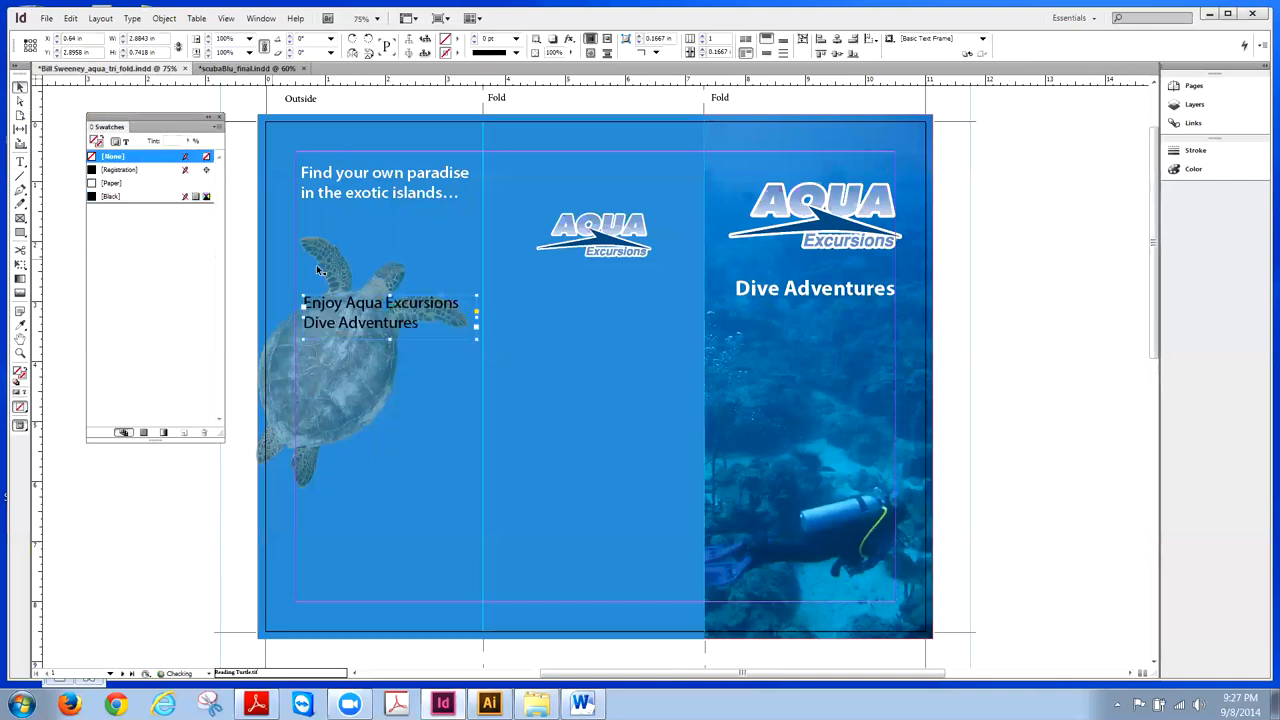
pyautogui.doubleClick(387, 312)
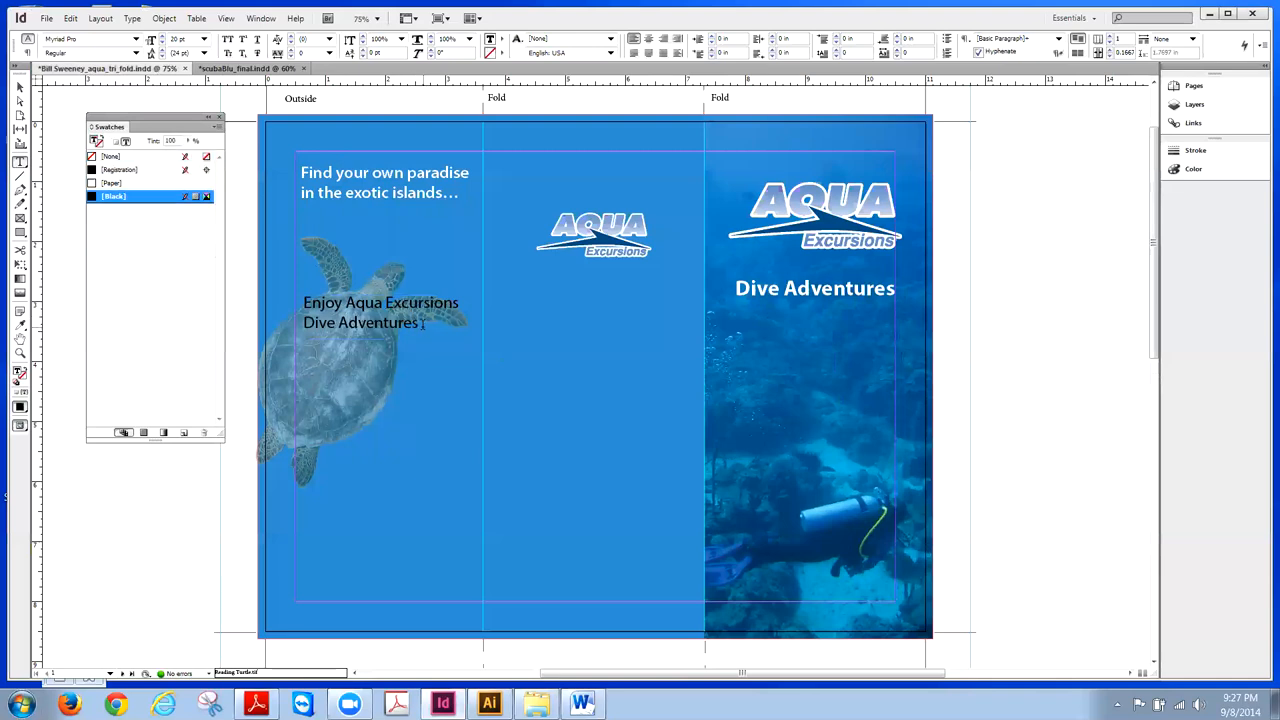
pyautogui.moveTo(424, 326); pyautogui.dragTo(318, 304)
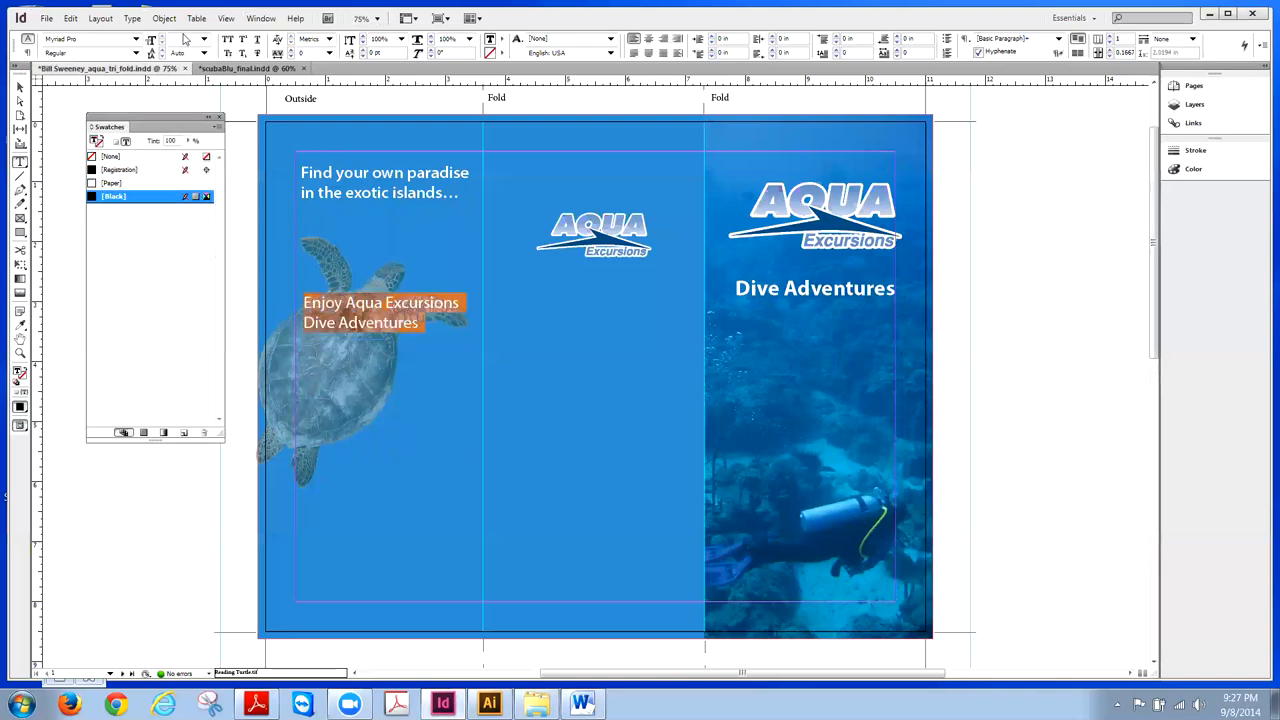
pyautogui.click(91, 184)
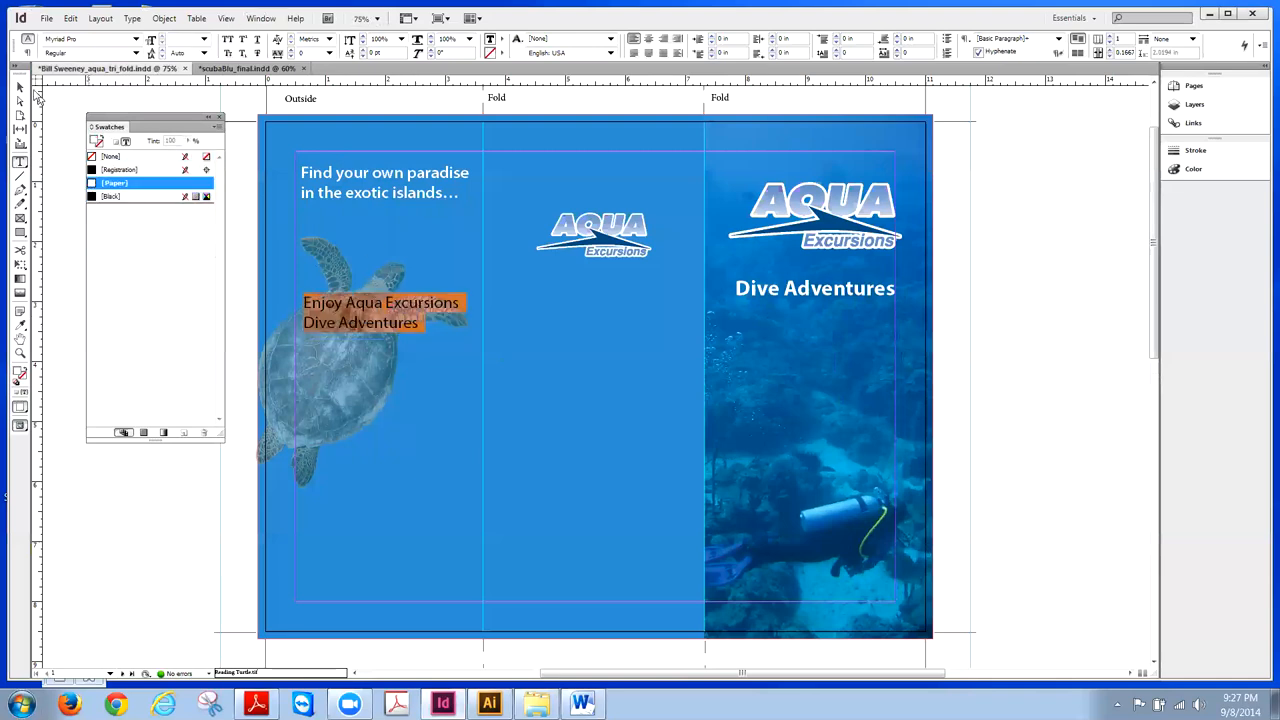
pyautogui.click(20, 87)
pyautogui.click(385, 151)
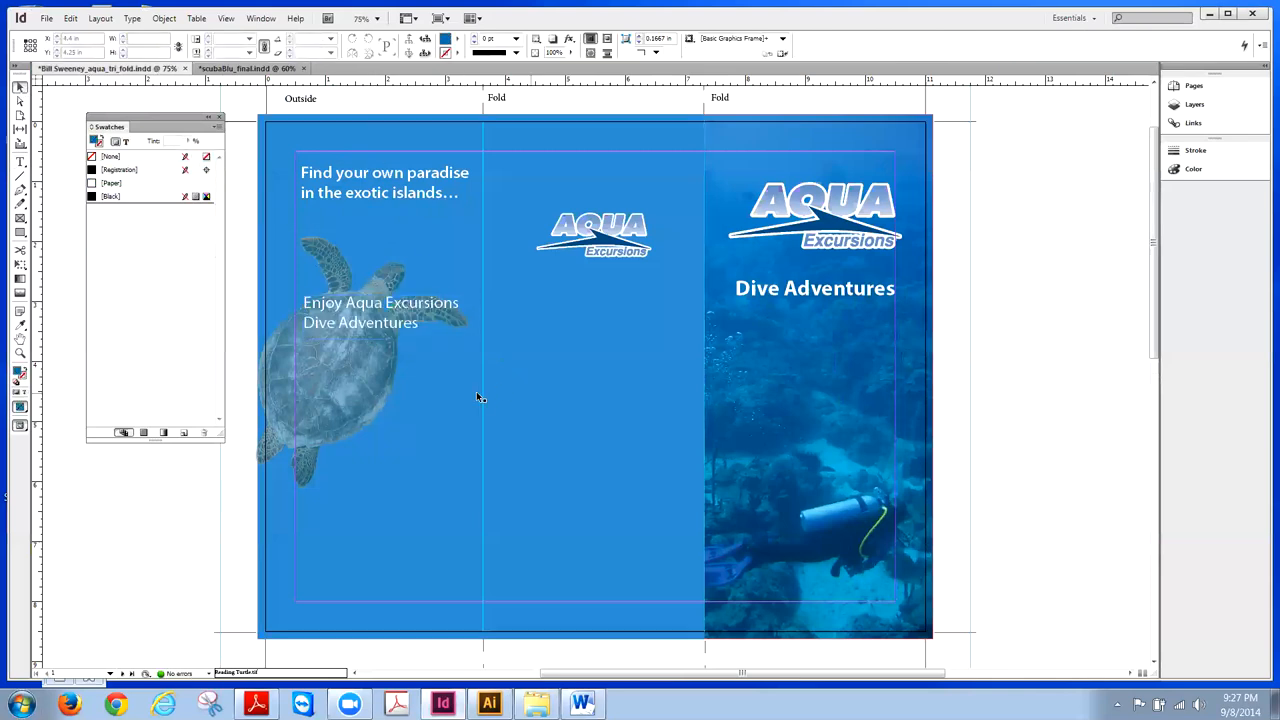
# - Set both tagline lines to Semibold
pyautogui.doubleClick(415, 328)
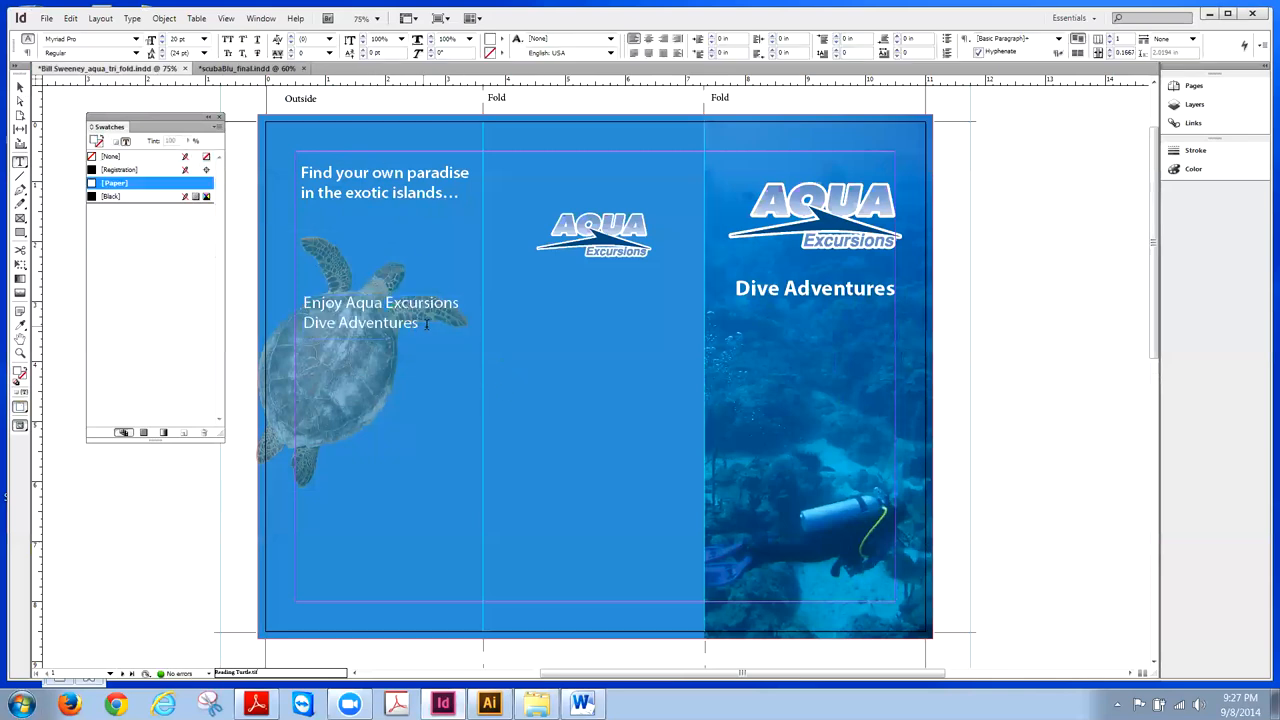
pyautogui.moveTo(415, 328); pyautogui.dragTo(304, 302)
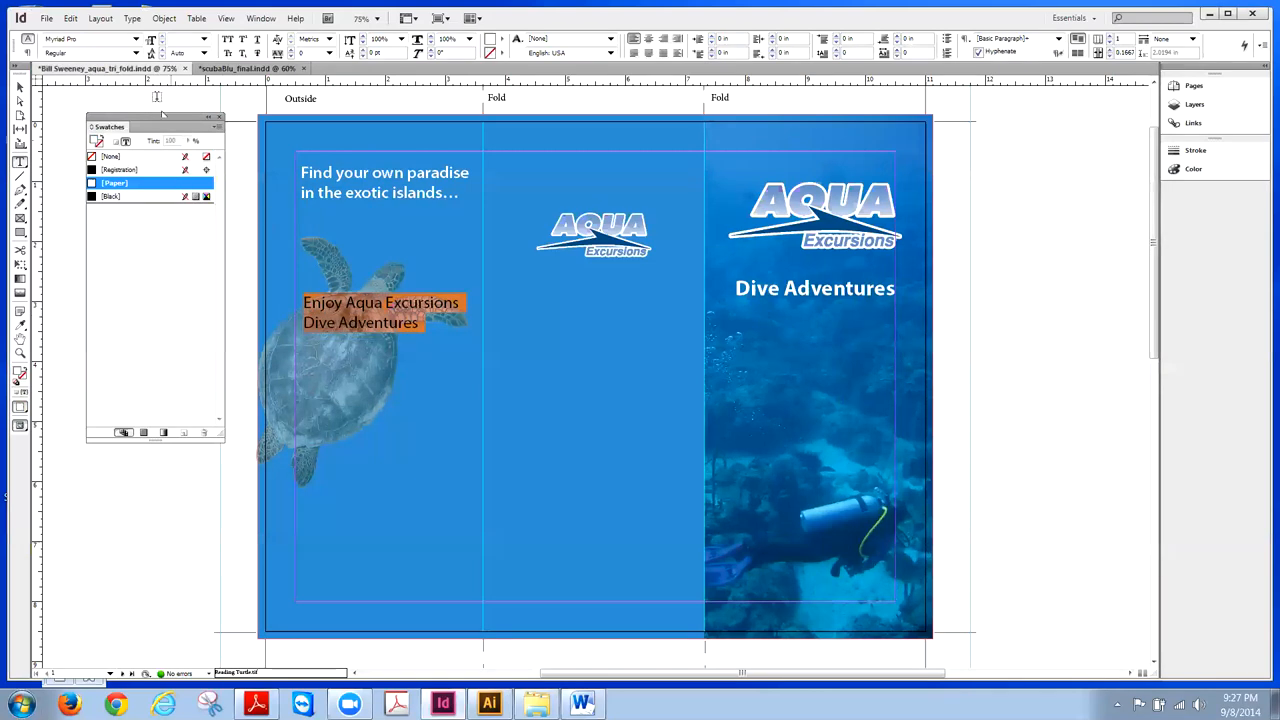
pyautogui.click(136, 53)
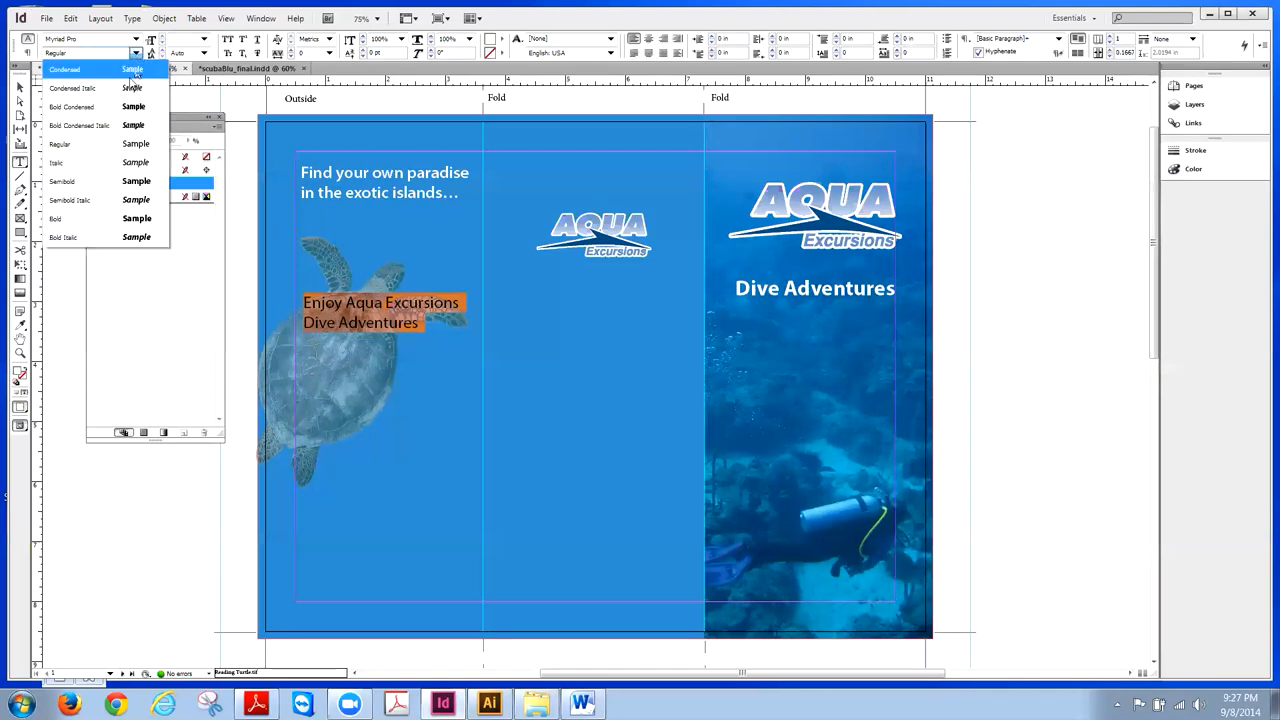
pyautogui.click(90, 181)
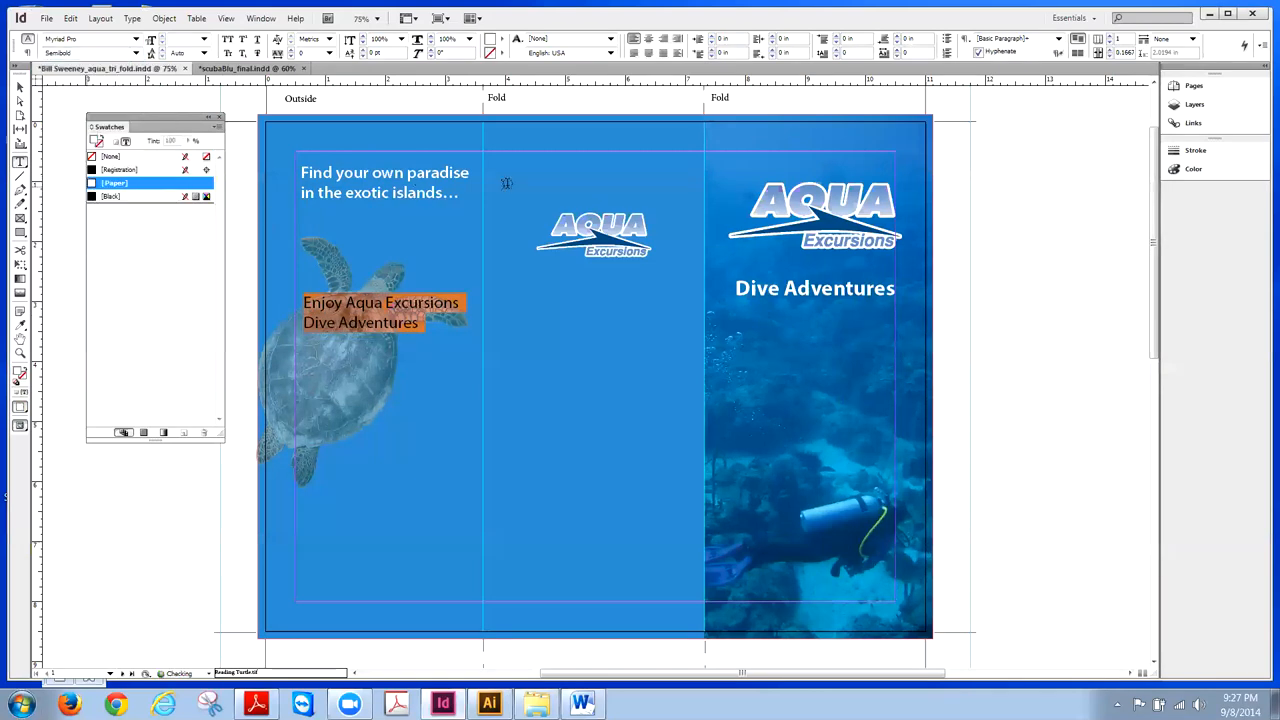
# - Set the 'Find your own paradise' headline to Bold
pyautogui.moveTo(459, 194); pyautogui.dragTo(300, 174)
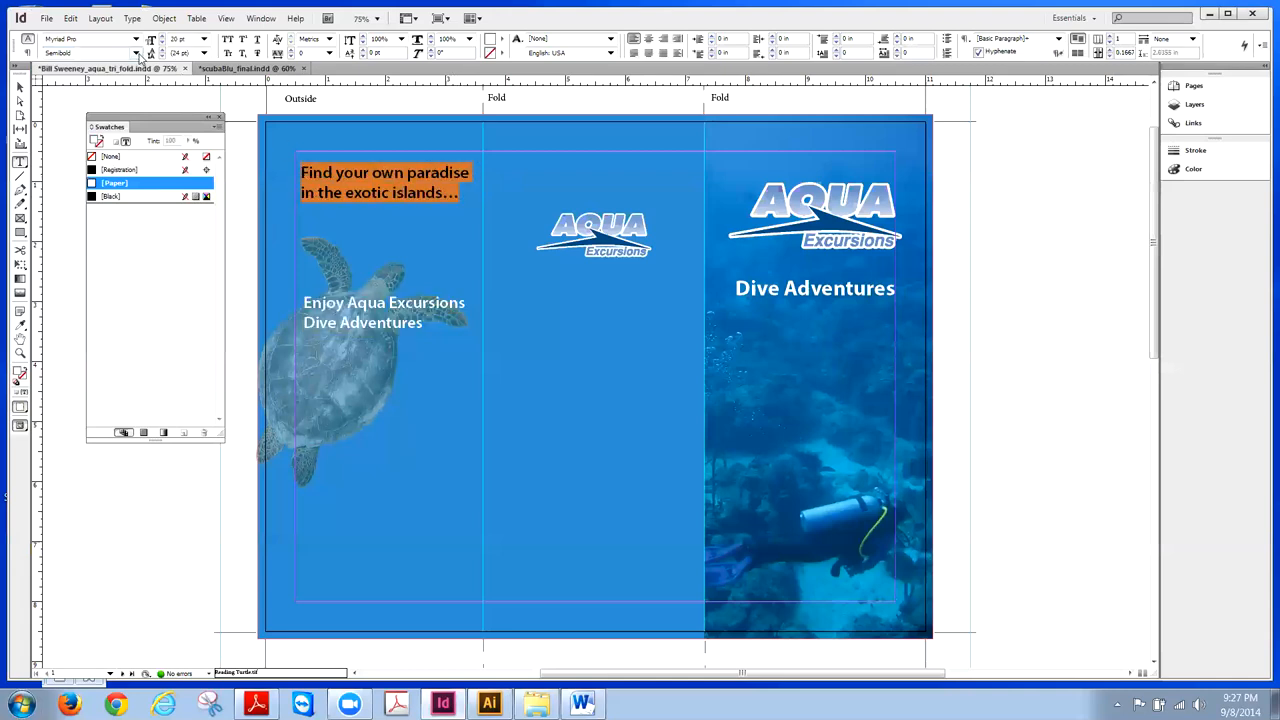
pyautogui.click(136, 52)
pyautogui.click(100, 218)
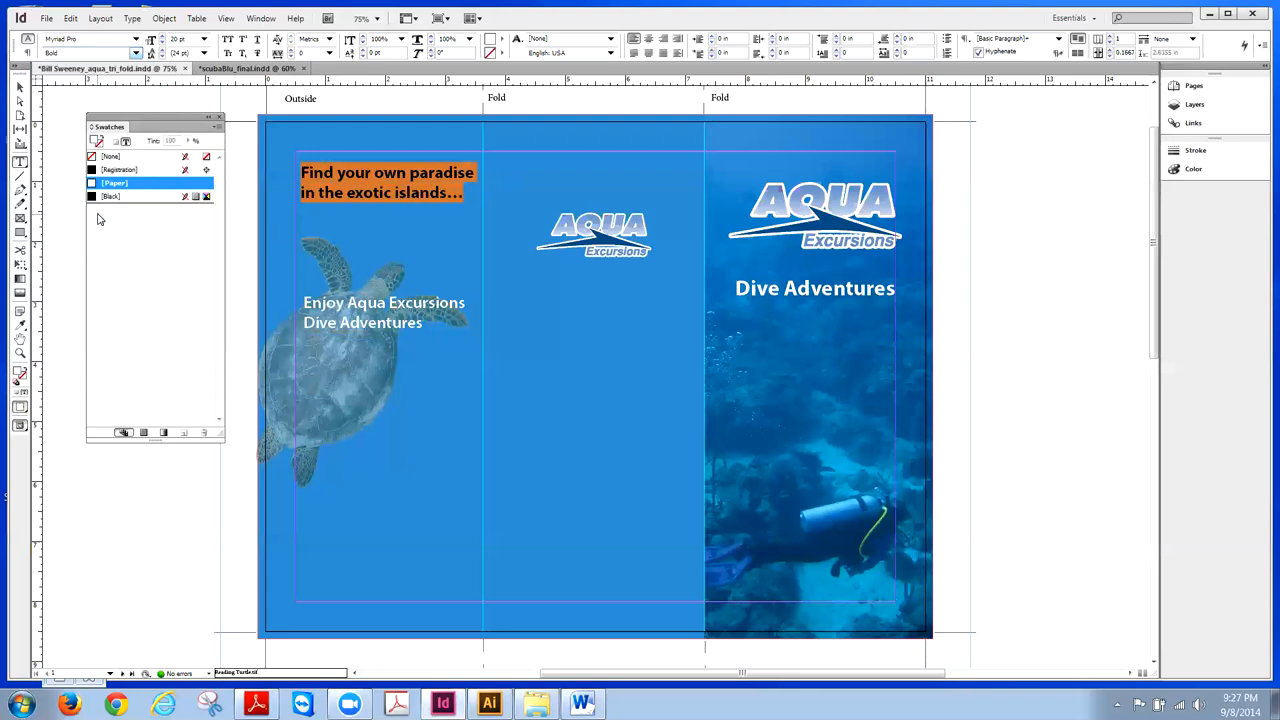
pyautogui.click(20, 87)
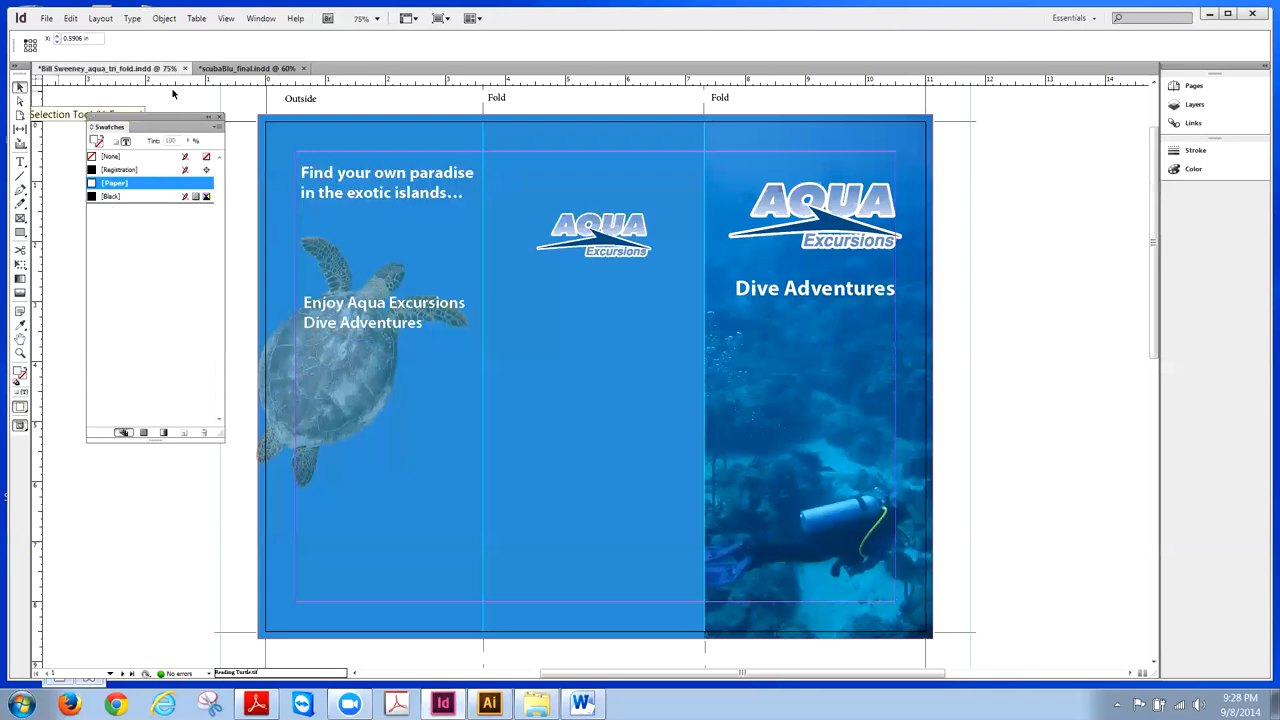
# - Align the tagline and headline frames on their left edges
pyautogui.click(407, 96)
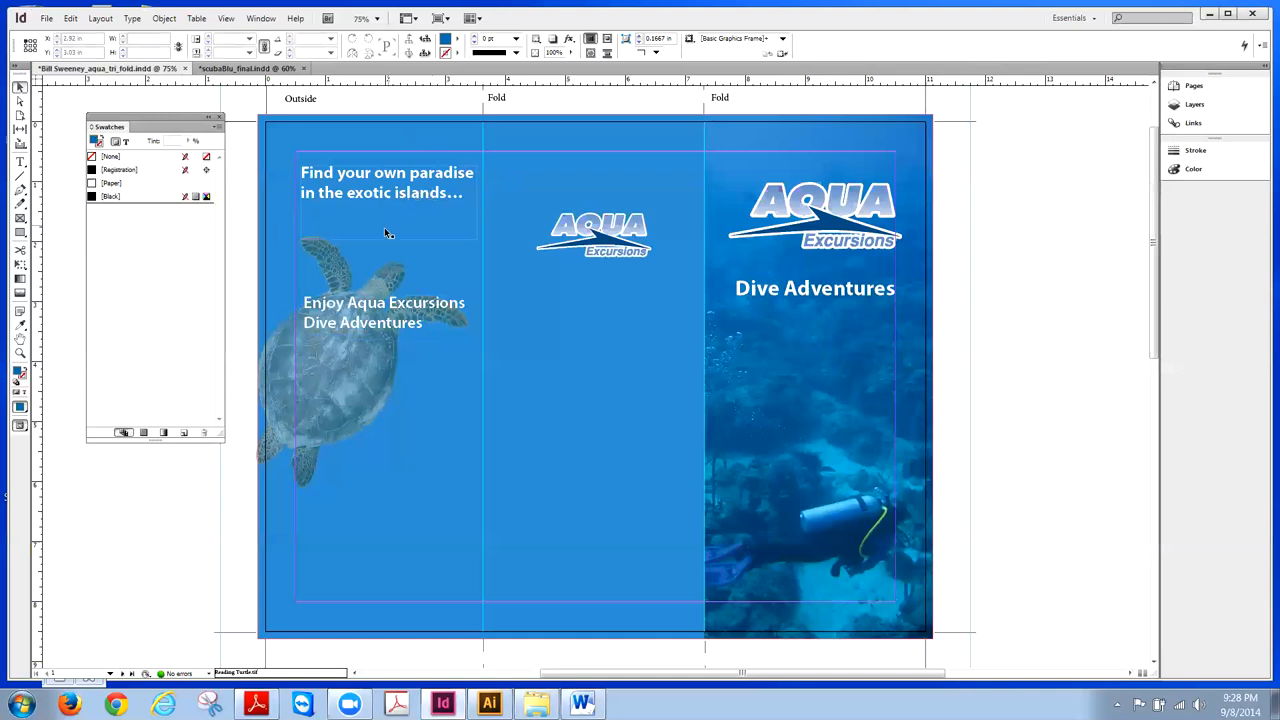
pyautogui.click(381, 307)
pyautogui.keyDown('shift'); pyautogui.click(464, 166); pyautogui.keyUp('shift')
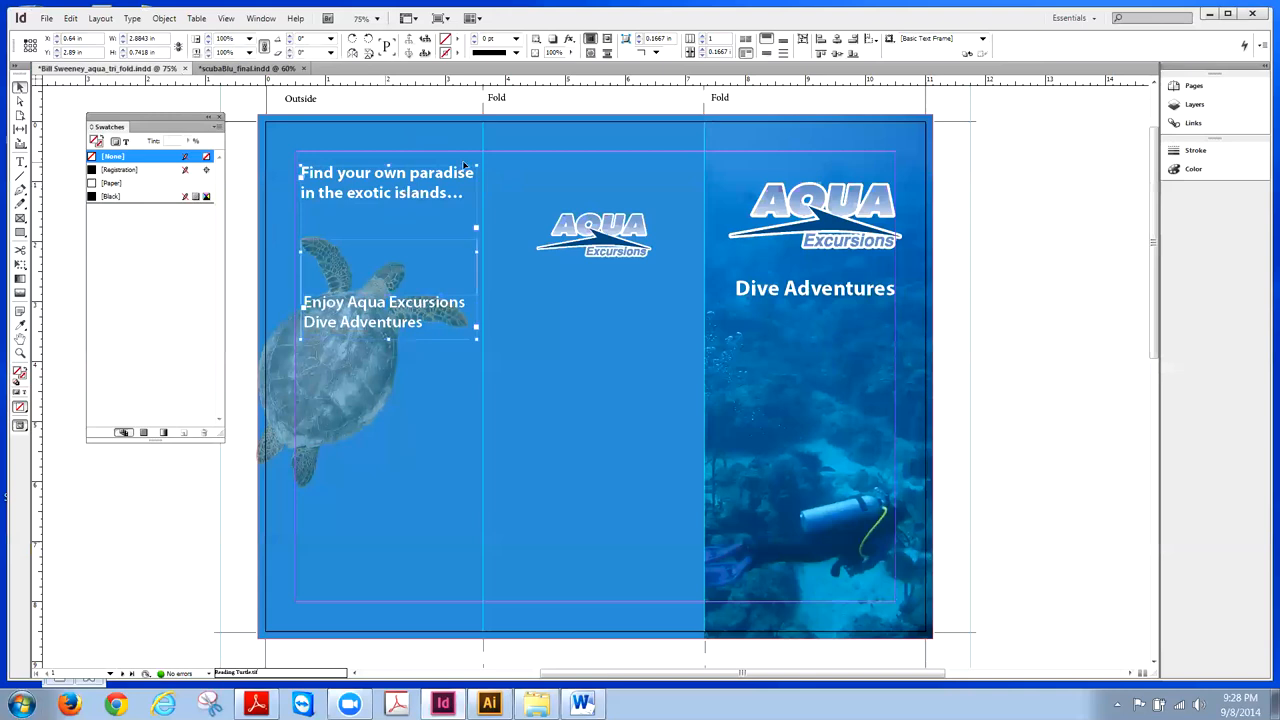
pyautogui.click(818, 40)
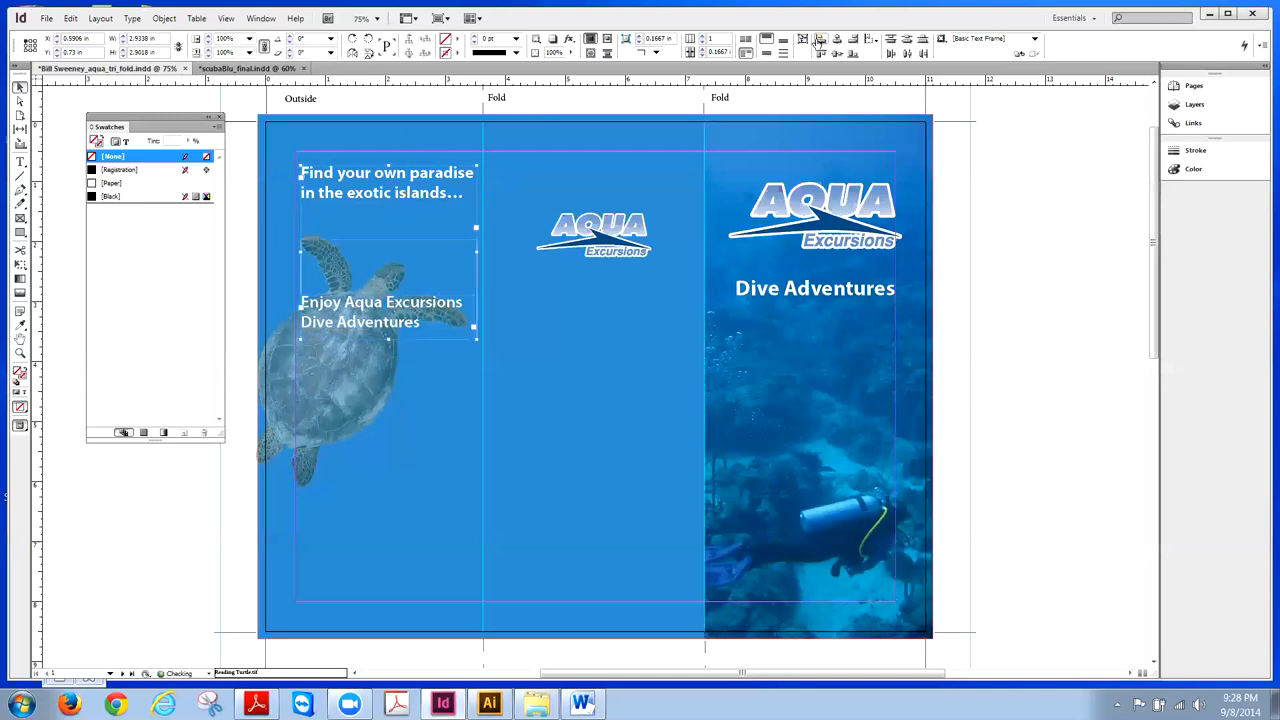
pyautogui.click(242, 104)
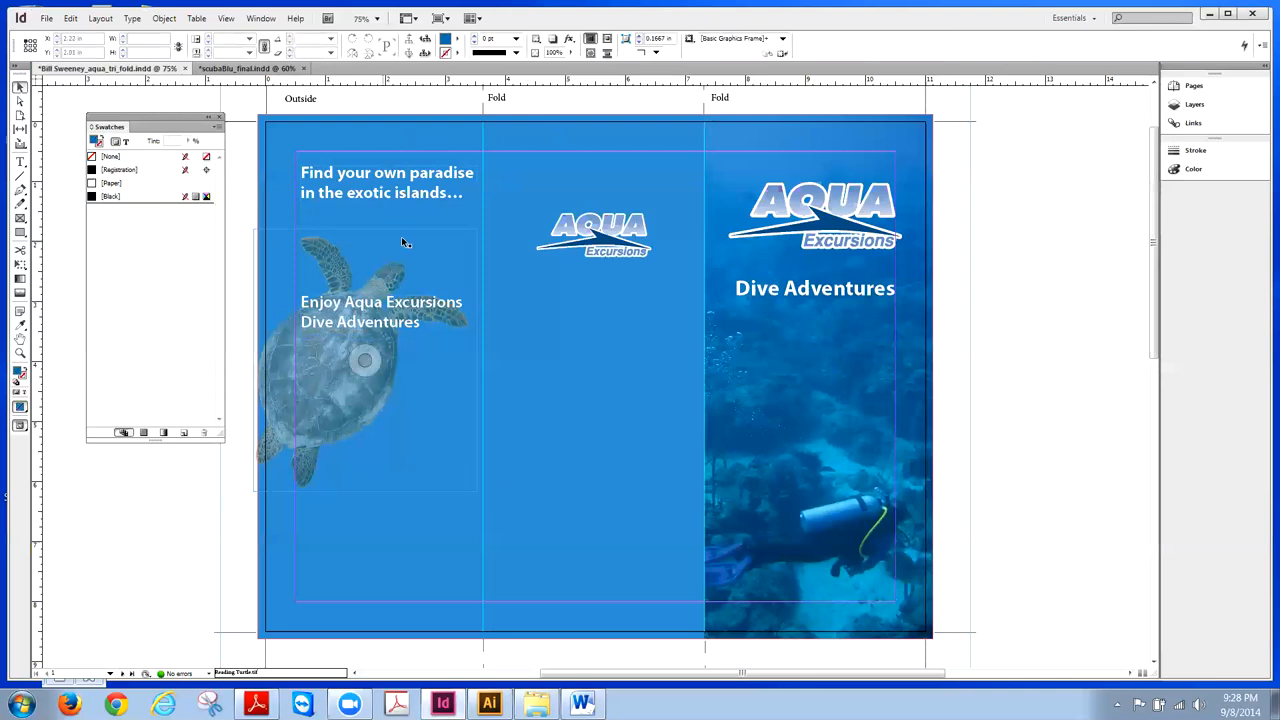
# - Nudge the turtle image up two steps, comparing against the scubaBlu_final reference
pyautogui.click(248, 68)
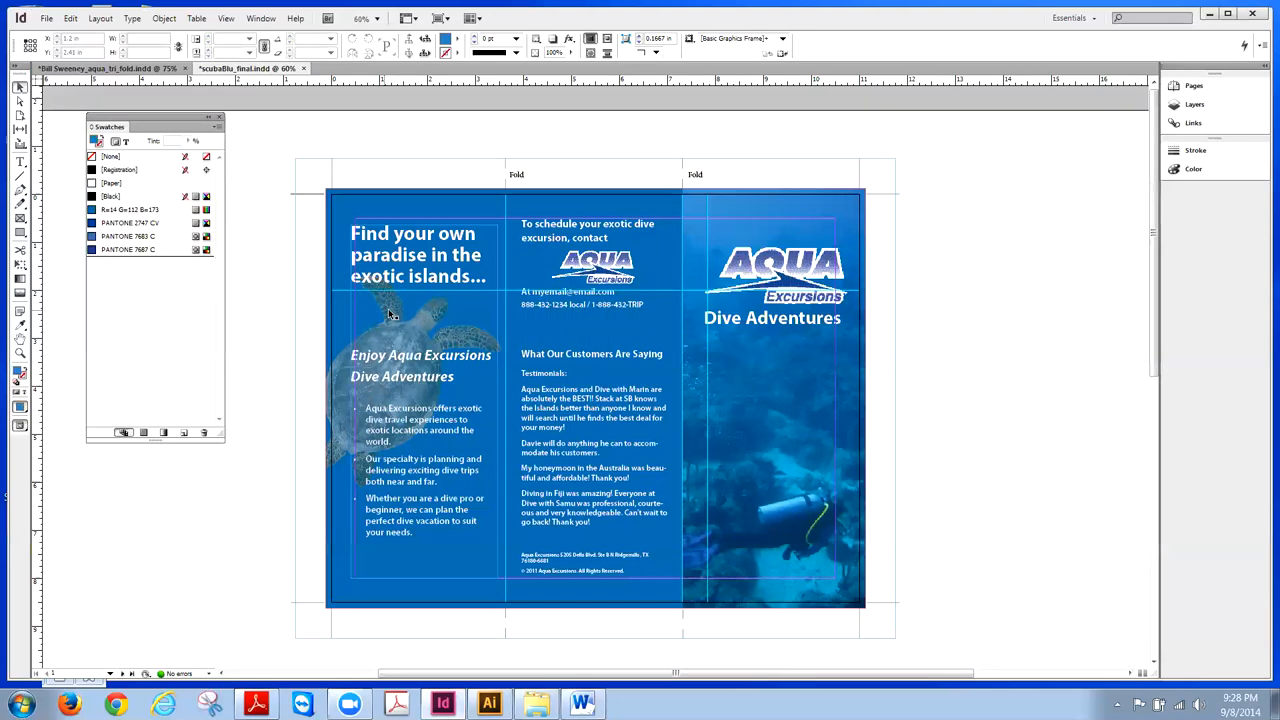
pyautogui.click(138, 69)
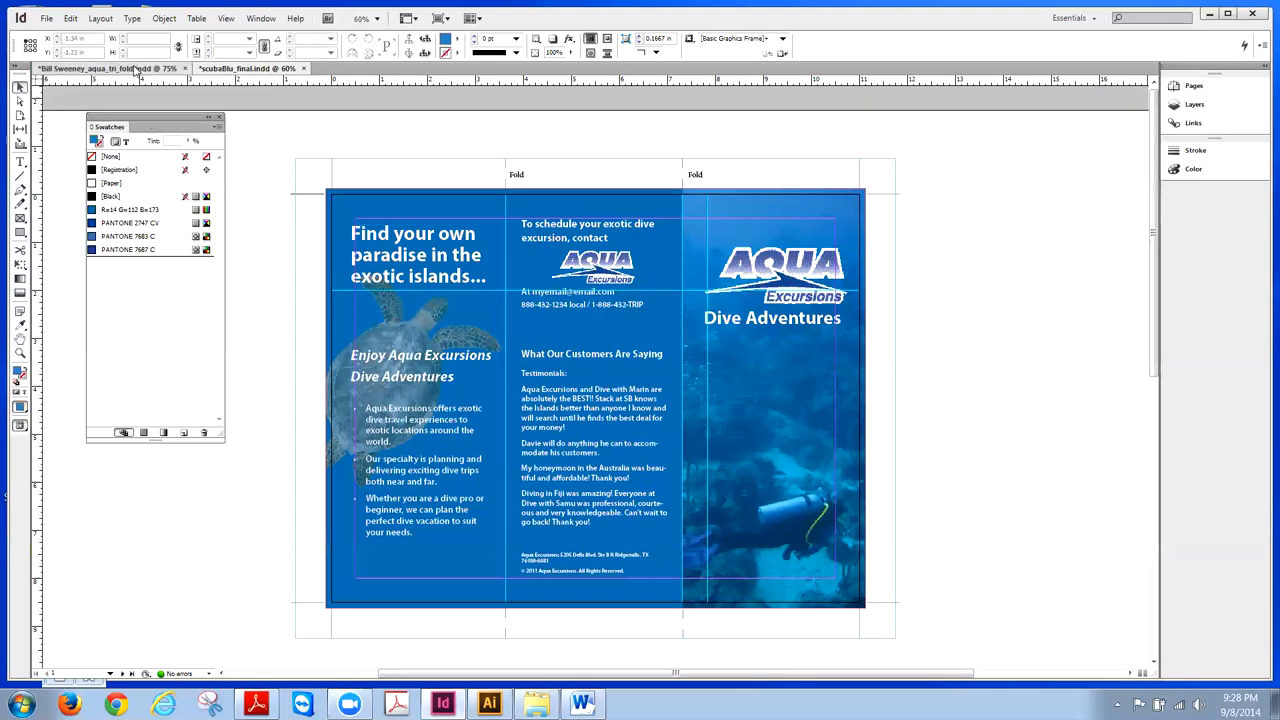
pyautogui.click(383, 276)
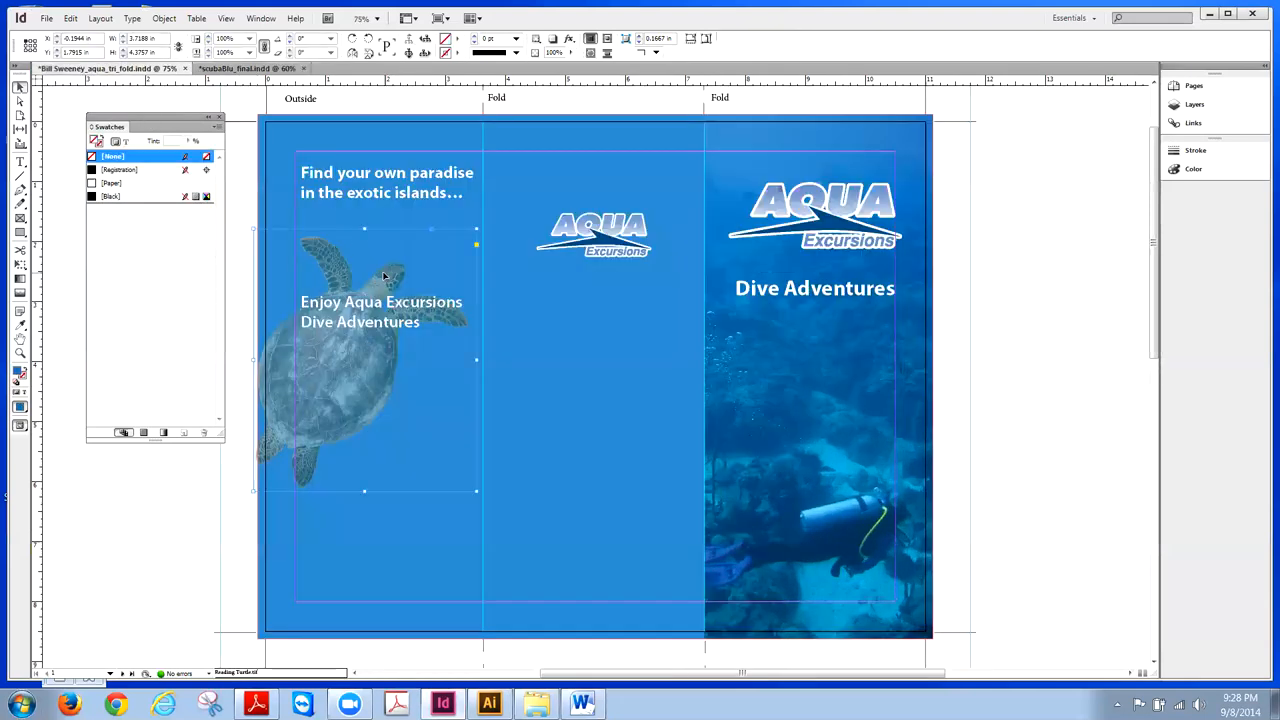
pyautogui.press('Up')
pyautogui.press('Up')
pyautogui.press('Up')
pyautogui.press('Up')
pyautogui.press('Up')
pyautogui.press('Up')
pyautogui.press('Up')
pyautogui.press('Up')
pyautogui.press('Up')
pyautogui.press('Up')
pyautogui.press('Up')
pyautogui.press('Up')
pyautogui.press('Up')
pyautogui.press('Up')
pyautogui.press('Up')
pyautogui.press('Up')
pyautogui.press('Up')
pyautogui.press('Up')
pyautogui.press('Up')
pyautogui.press('Up')
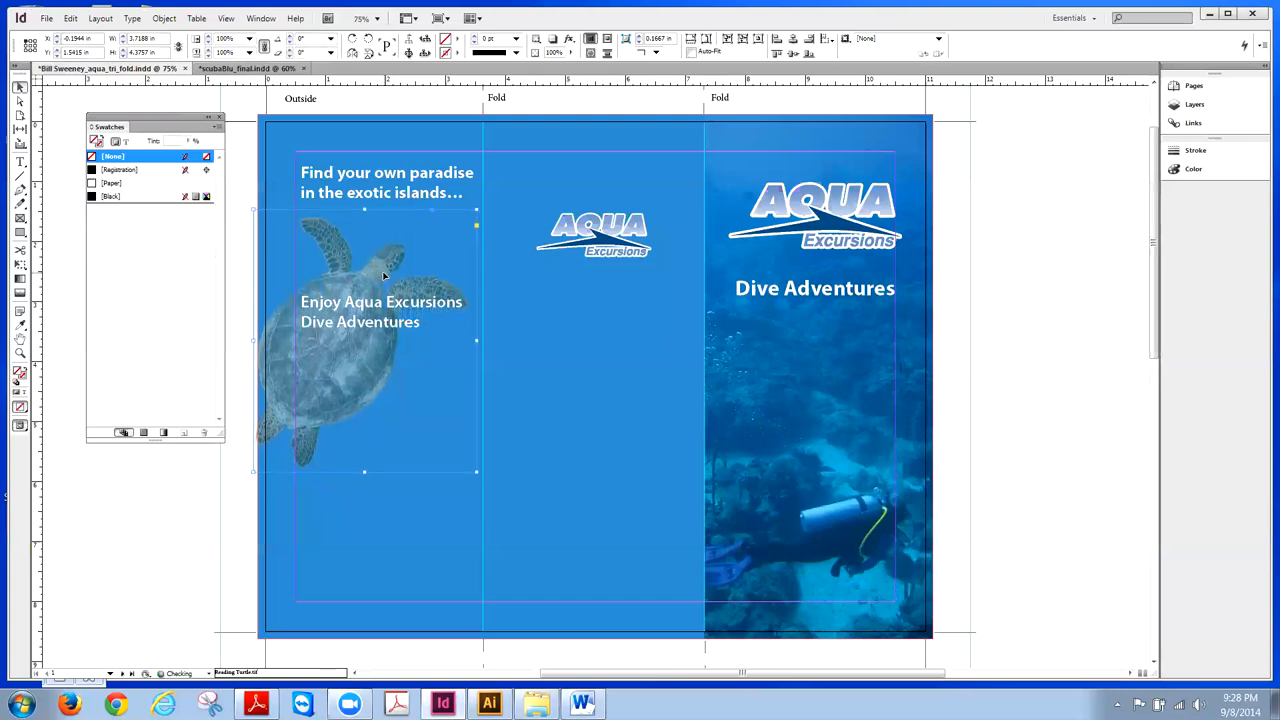
pyautogui.press('Up')
pyautogui.press('Up')
pyautogui.press('Up')
pyautogui.press('Up')
pyautogui.press('Up')
pyautogui.press('Up')
pyautogui.press('Up')
pyautogui.press('Up')
pyautogui.press('Up')
pyautogui.press('Up')
pyautogui.press('Up')
pyautogui.press('Up')
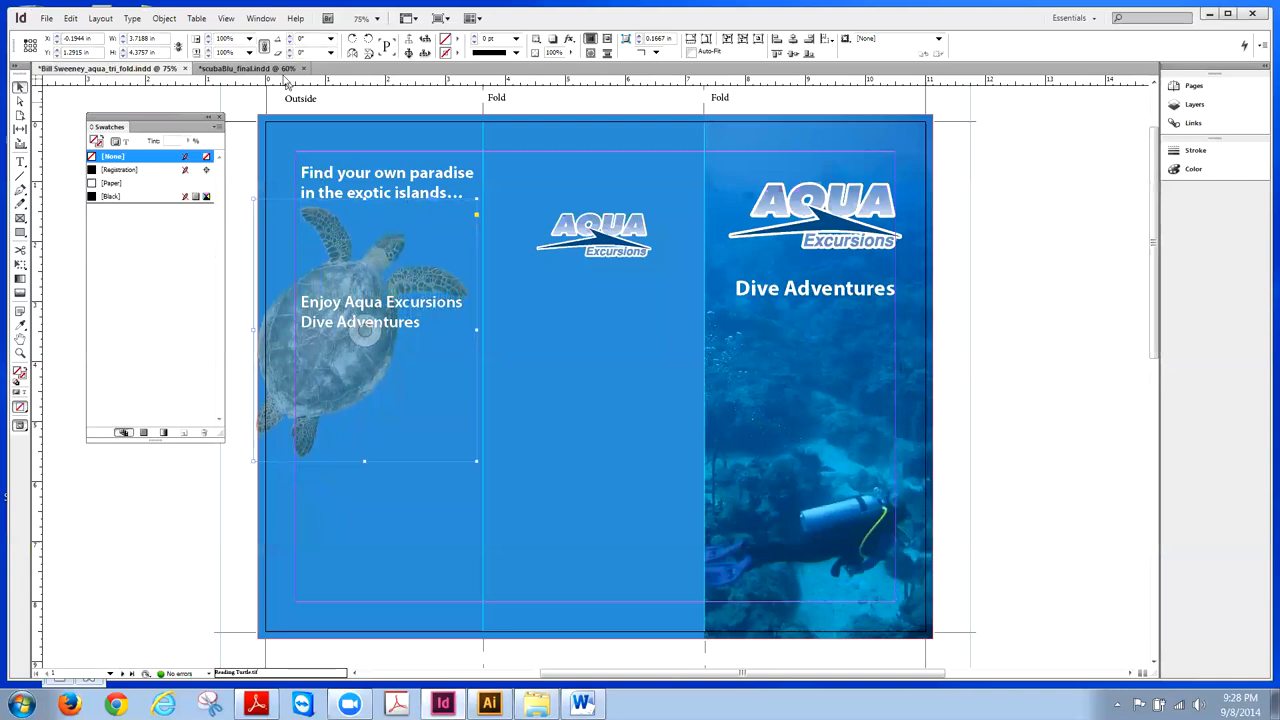
pyautogui.click(242, 68)
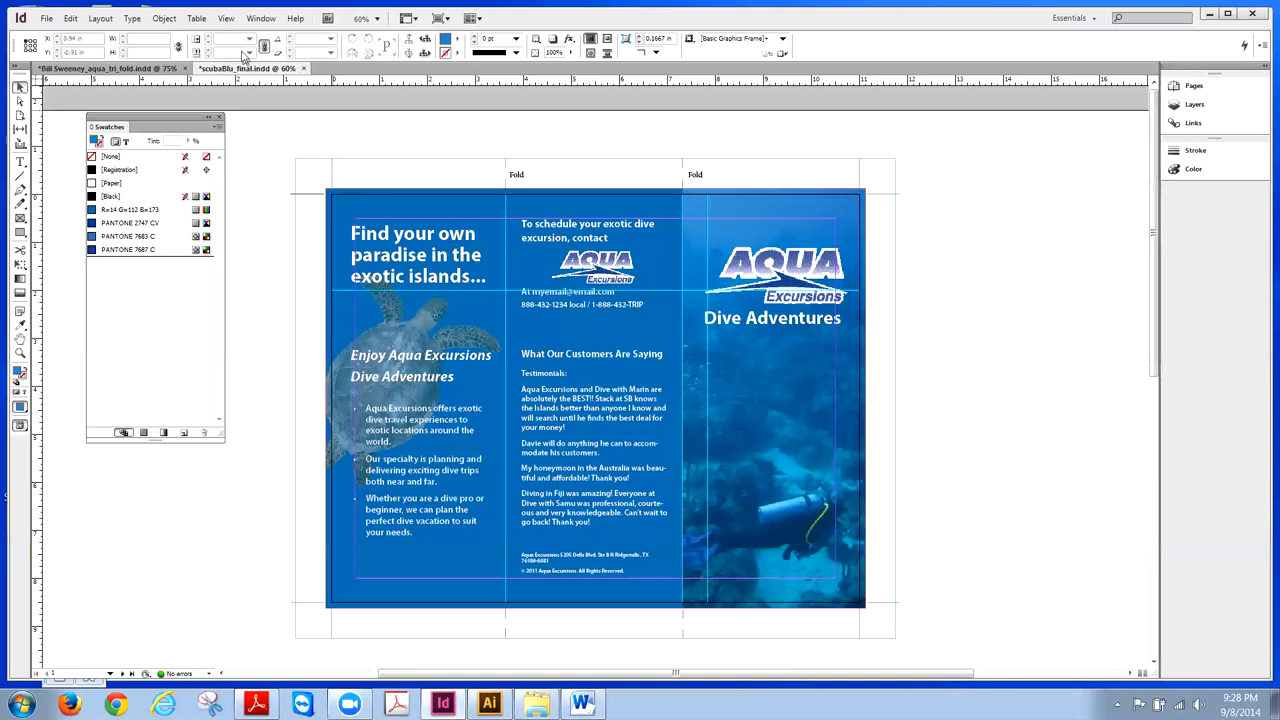
pyautogui.click(172, 67)
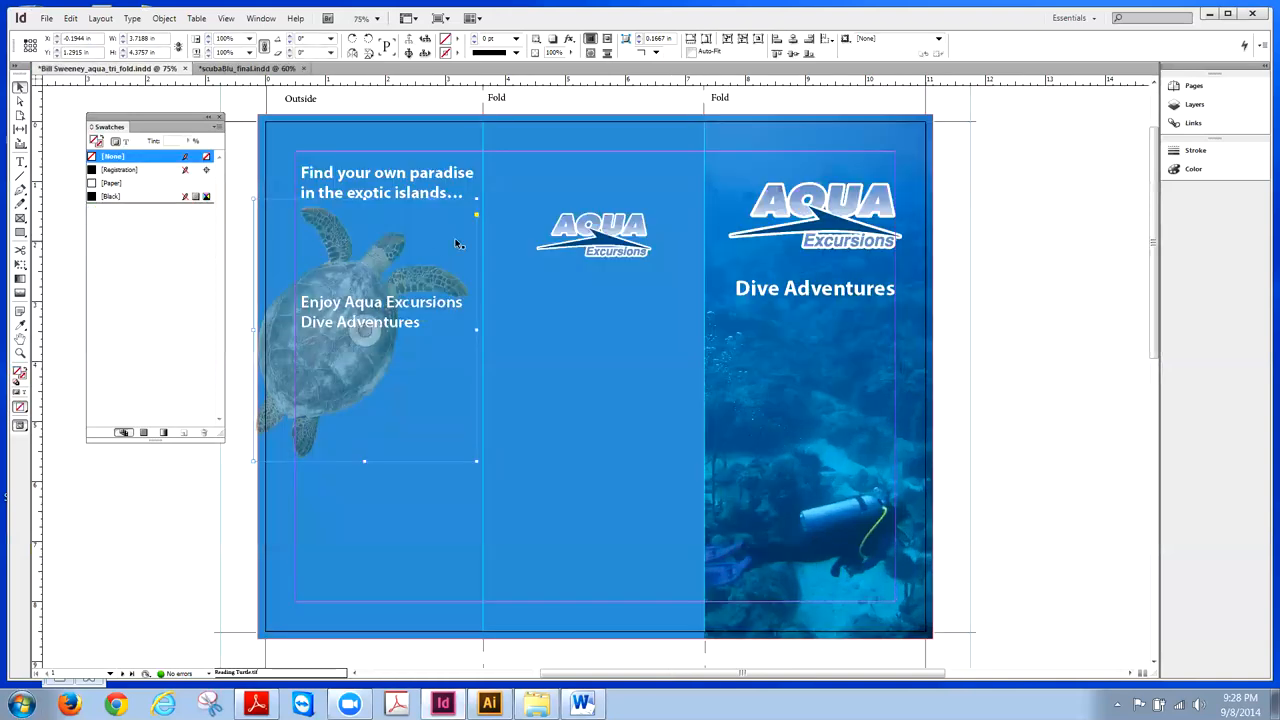
# - Break the headline so 'paradise' and 'exotic' each start a new line
pyautogui.doubleClick(416, 175)
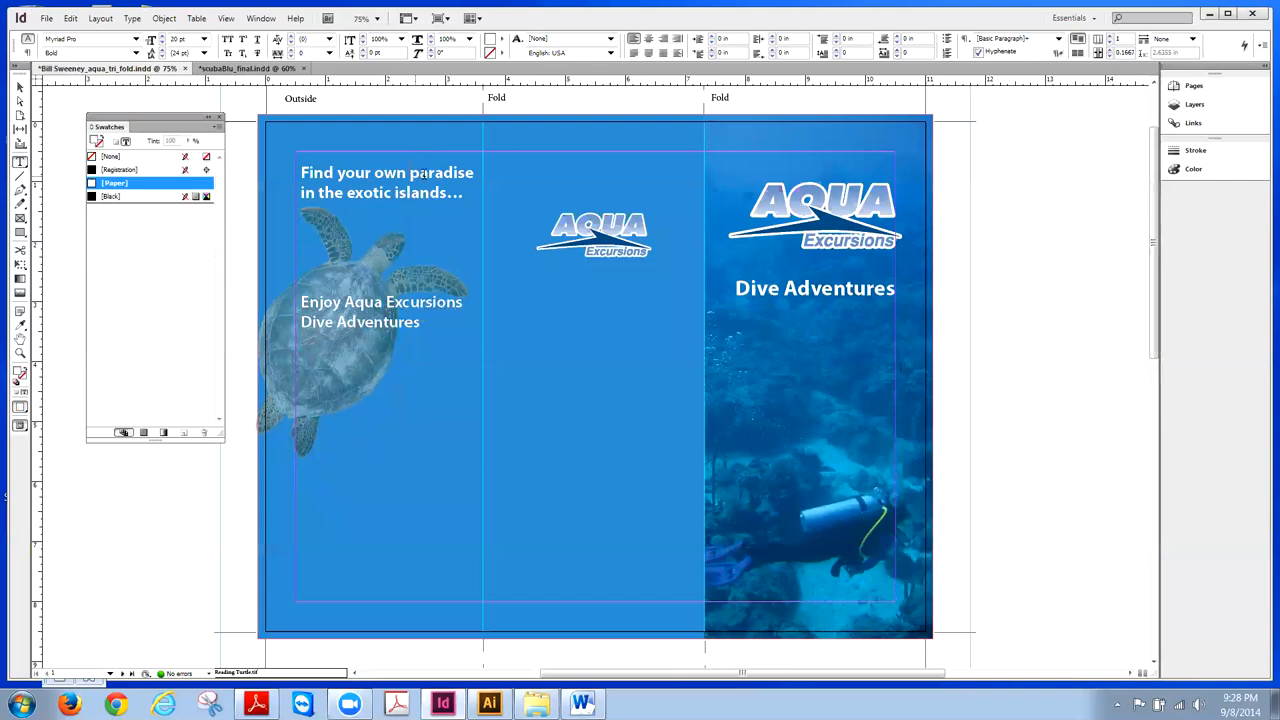
pyautogui.hotkey('shift', 'Return')
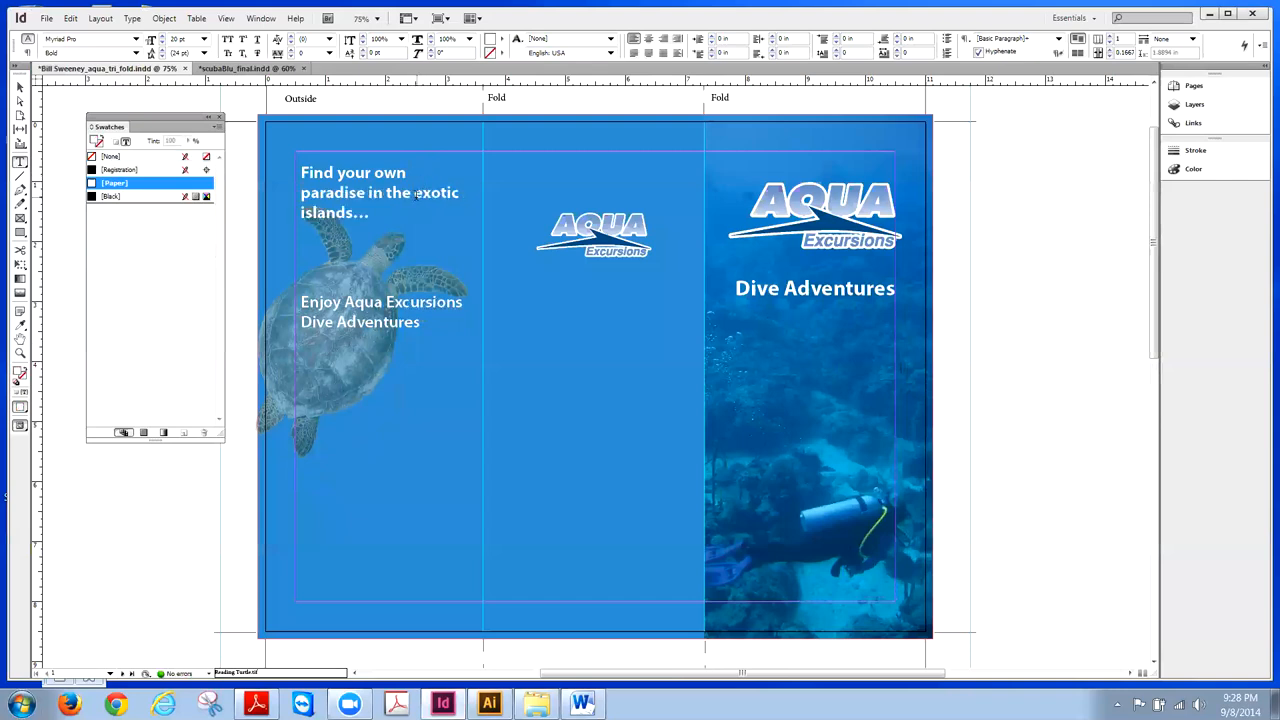
pyautogui.click(414, 194)
pyautogui.hotkey('shift', 'Return')
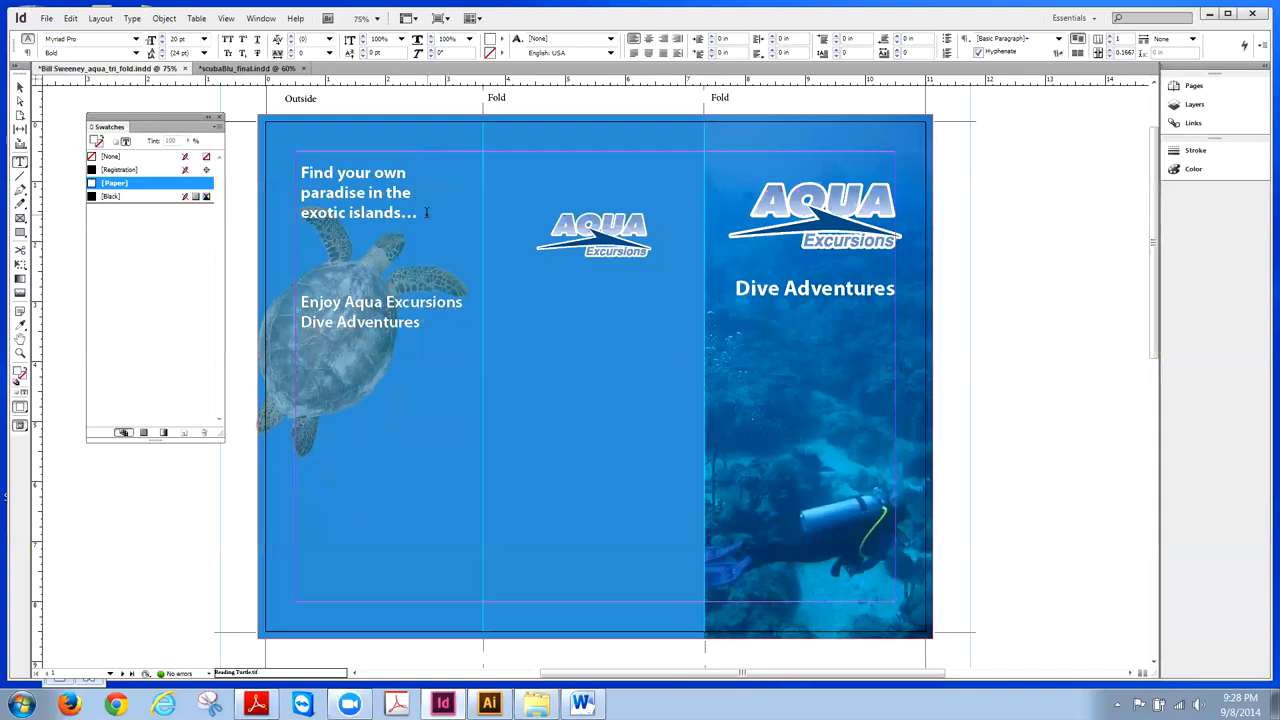
# - Resize the three-line headline, trying 30 pt before settling on 26 pt
pyautogui.moveTo(414, 212); pyautogui.dragTo(298, 168)
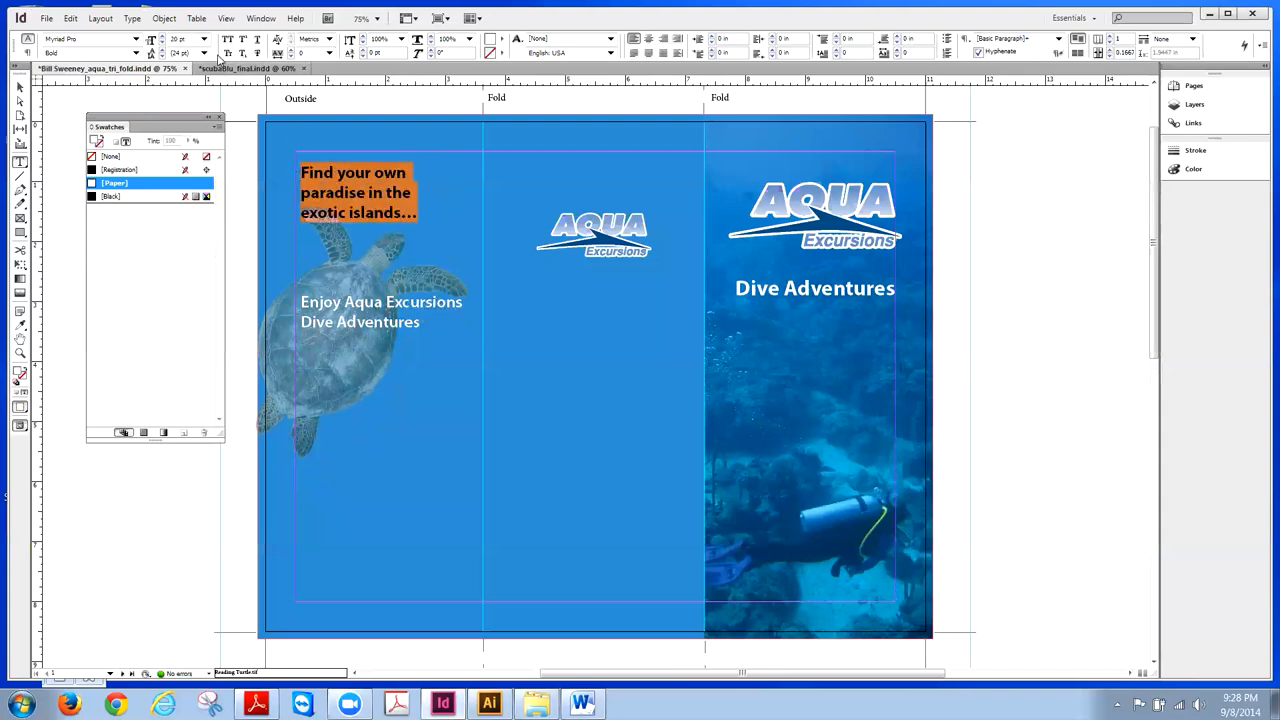
pyautogui.click(204, 39)
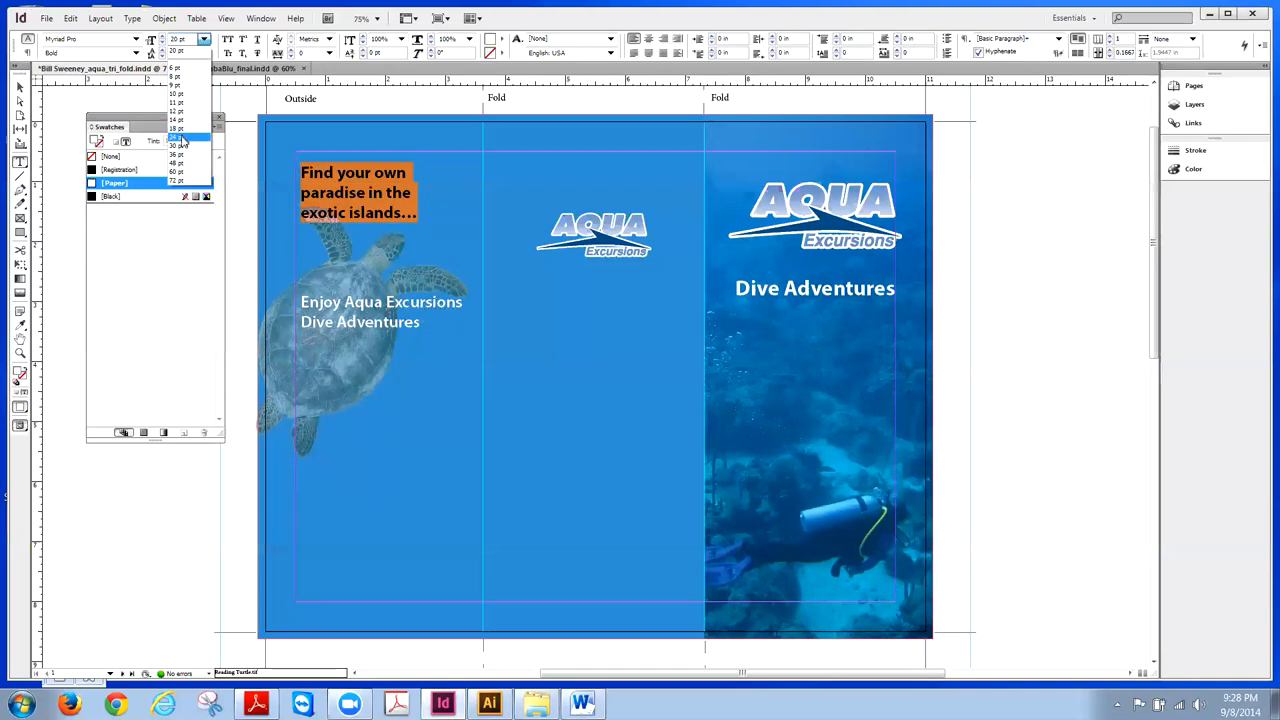
pyautogui.click(183, 146)
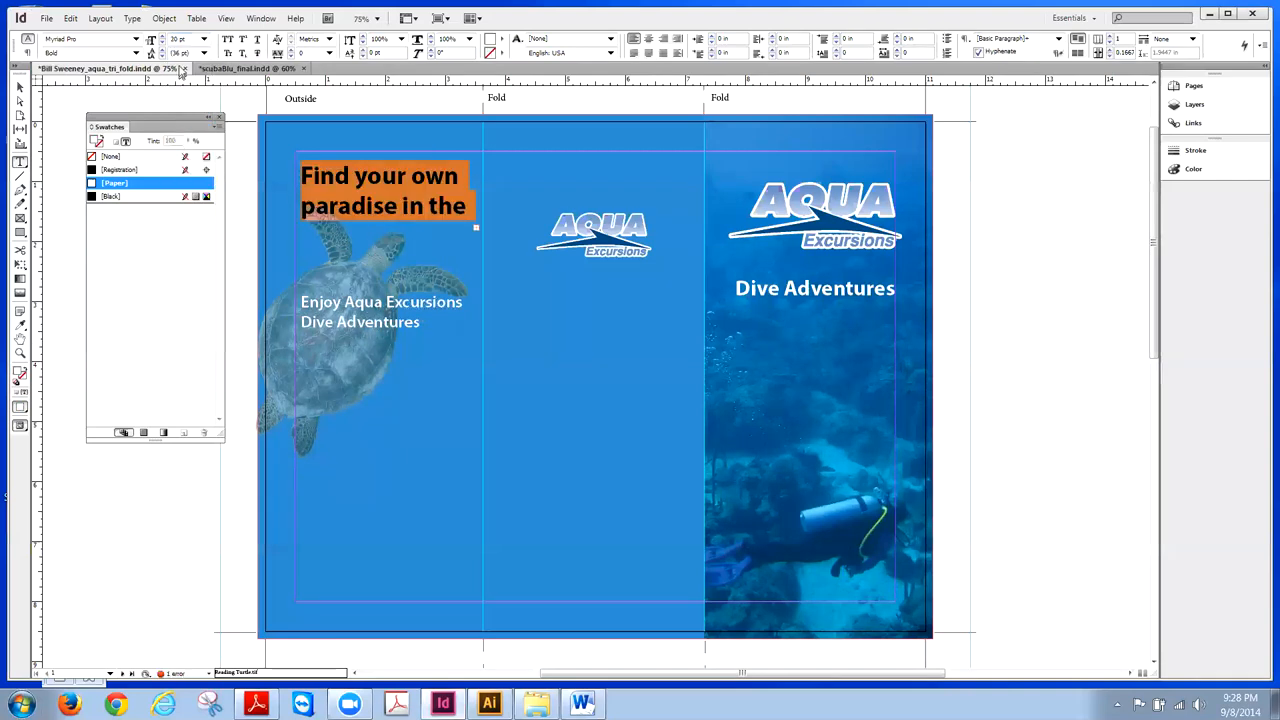
pyautogui.click(204, 39)
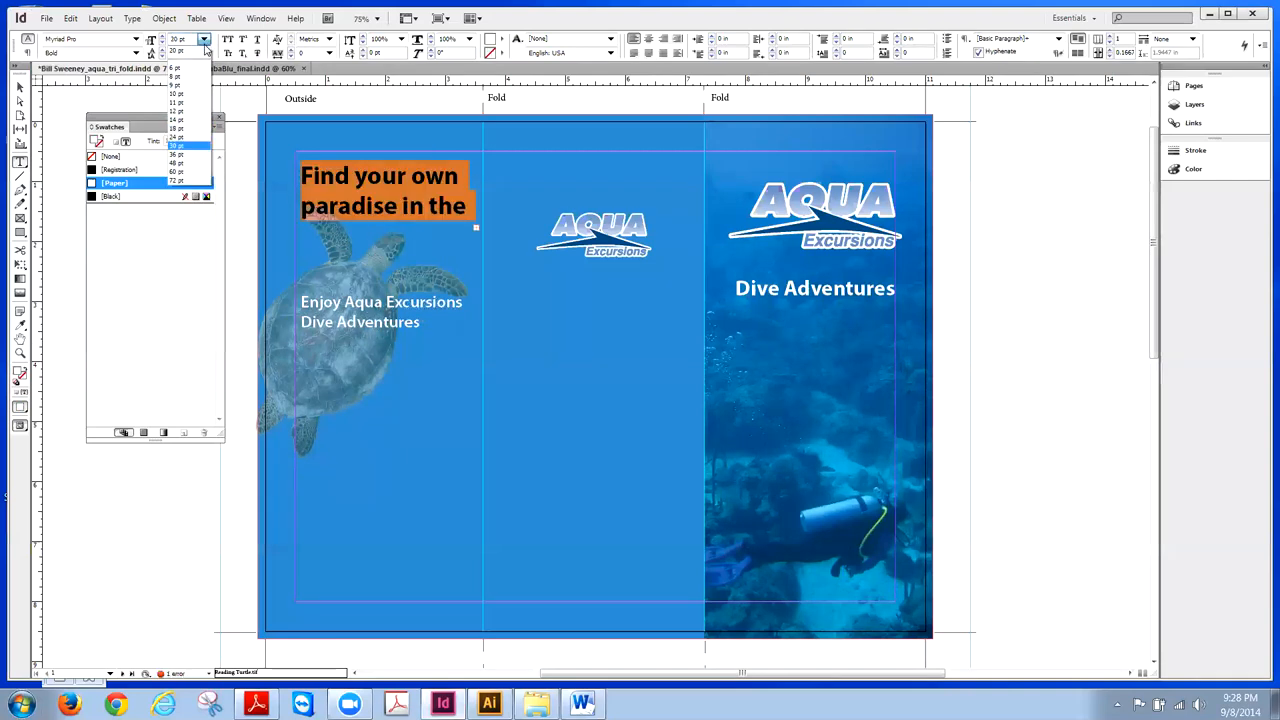
pyautogui.click(183, 145)
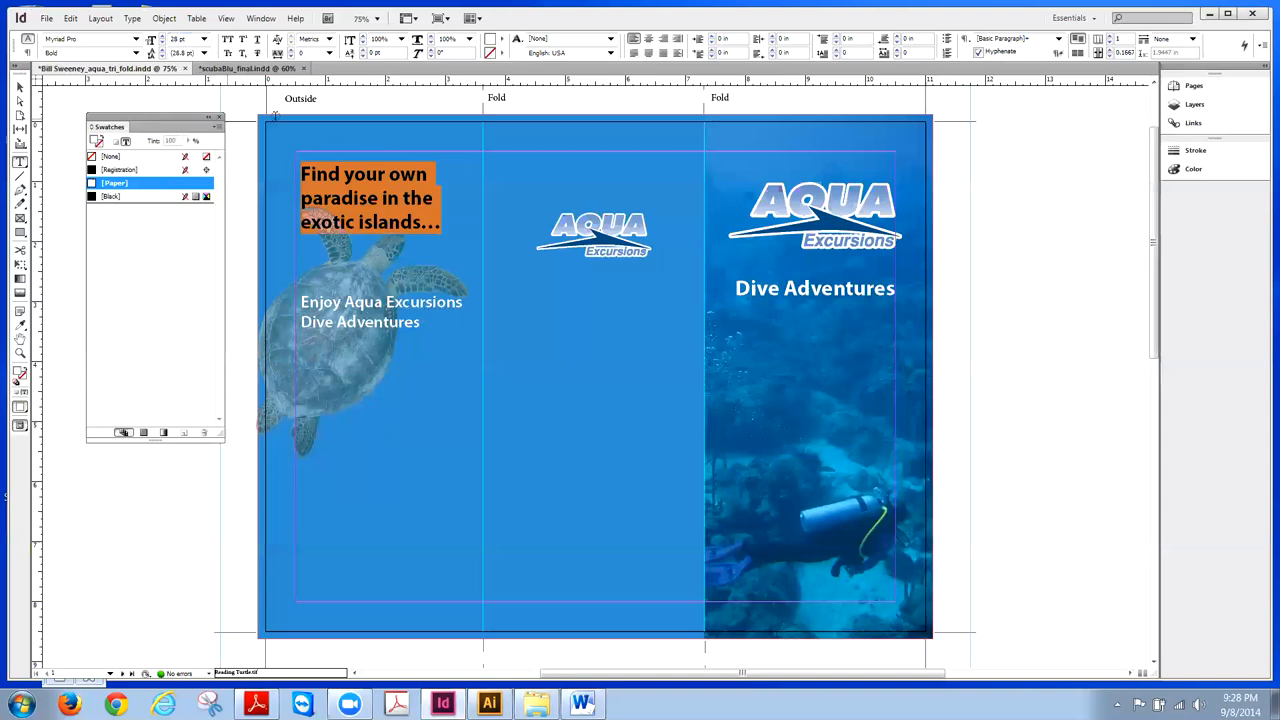
pyautogui.click(21, 88)
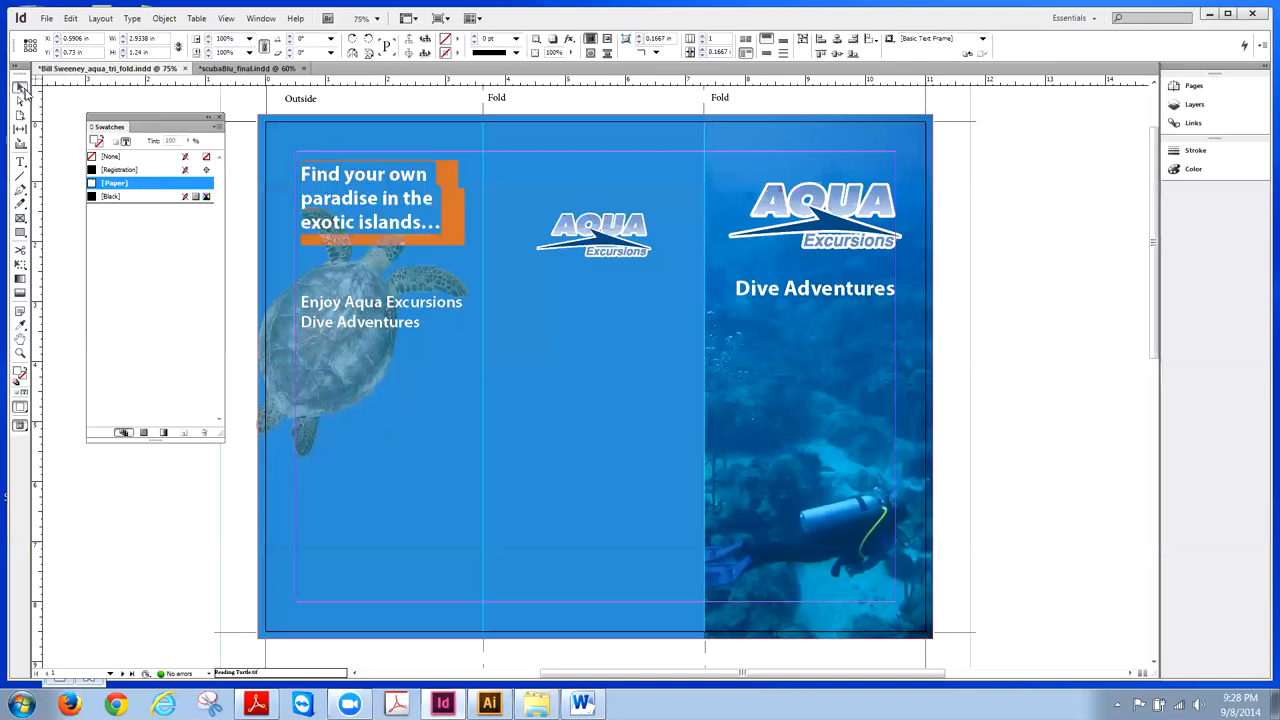
# - Save the brochure document and deselect the headline frame
pyautogui.click(51, 22)
pyautogui.click(66, 137)
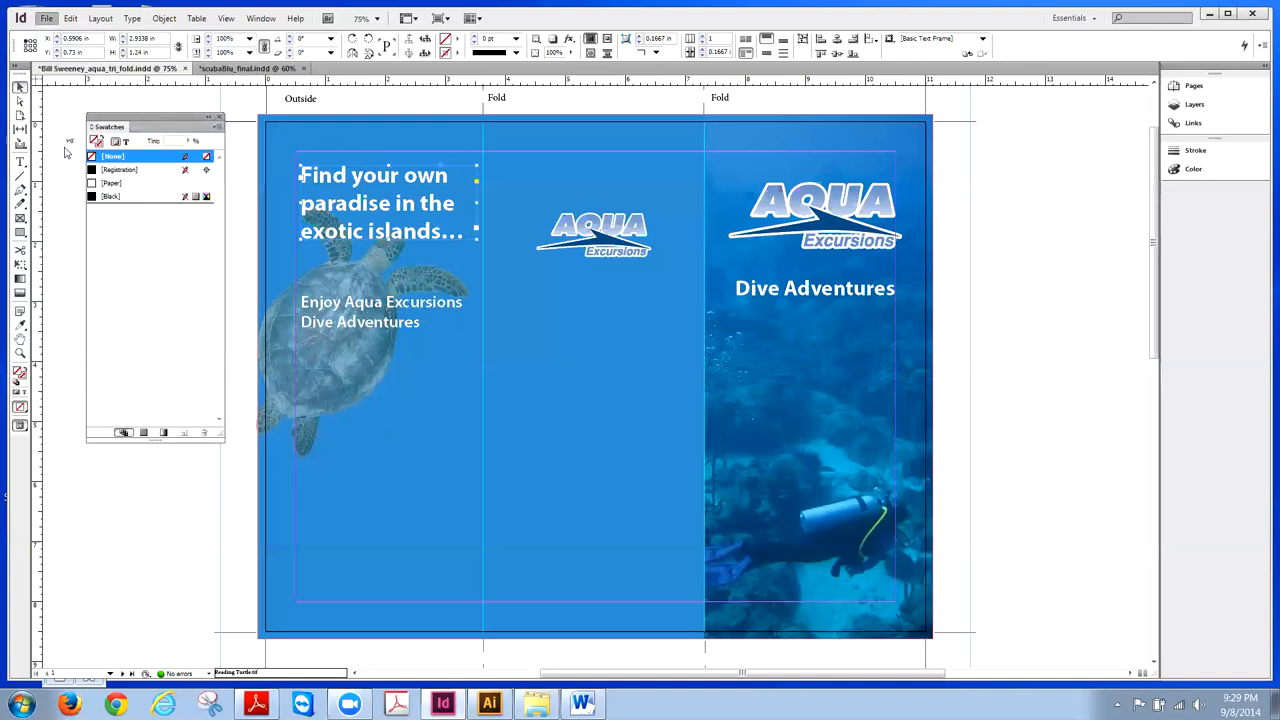
pyautogui.click(986, 353)
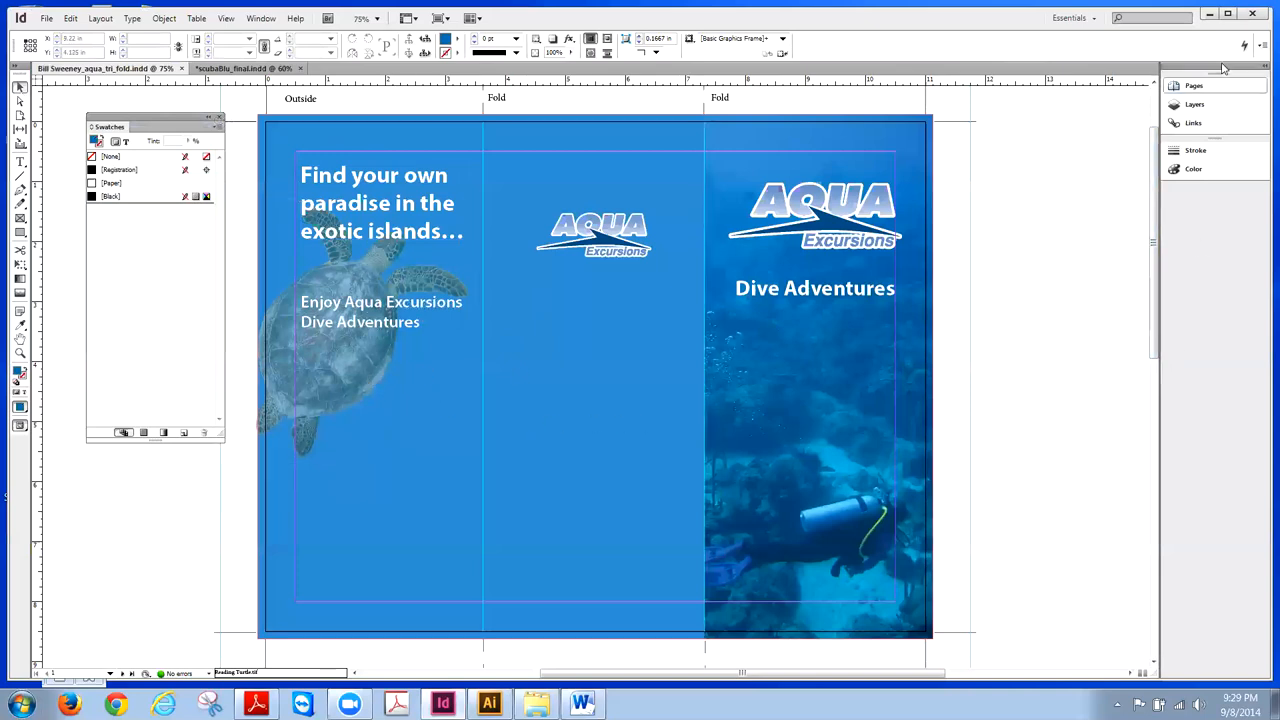
pyautogui.click(1209, 14)
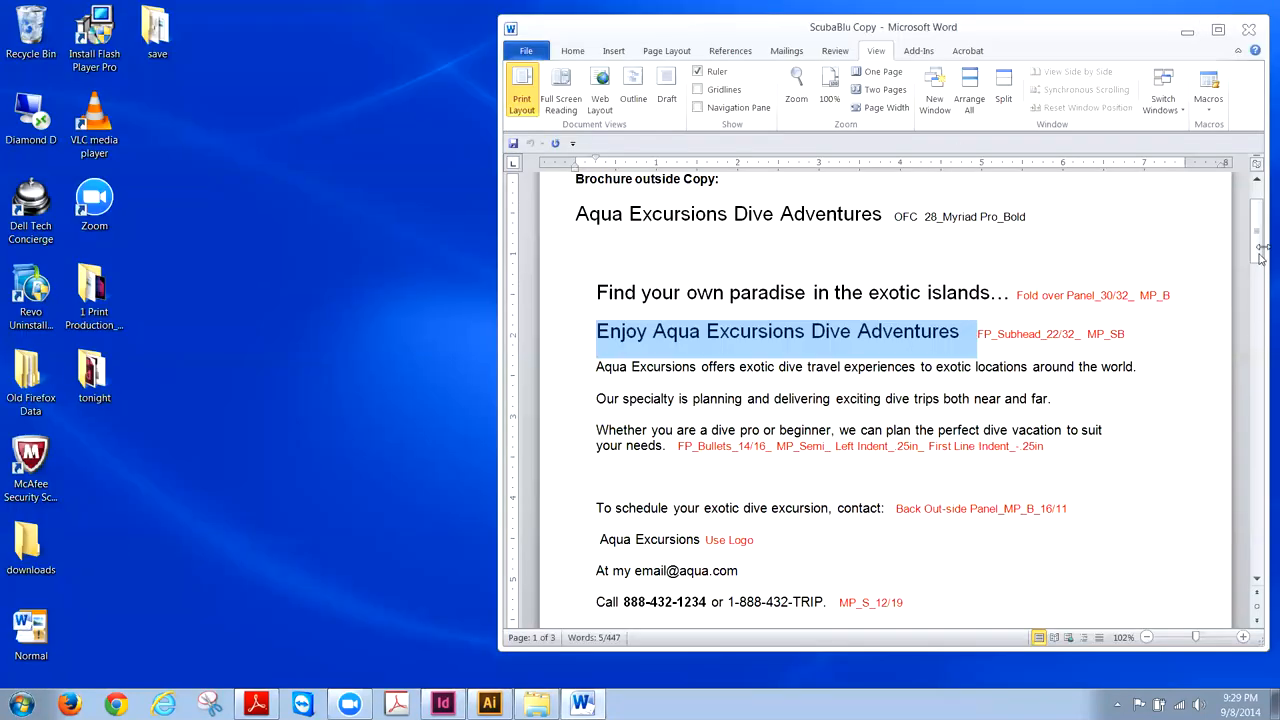
pyautogui.moveTo(1260, 250)
pyautogui.mouseDown()
pyautogui.moveTo(1250, 400)
pyautogui.moveTo(1256, 234)
pyautogui.mouseUp()
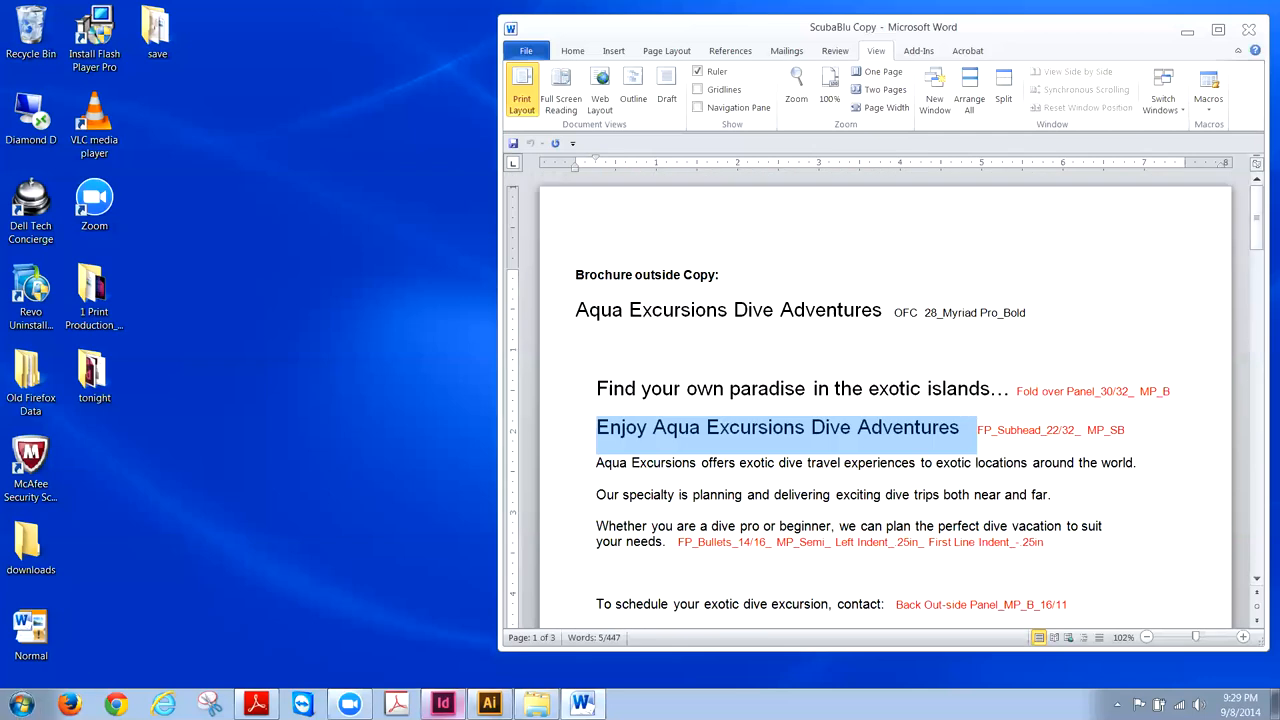
pyautogui.click(442, 704)
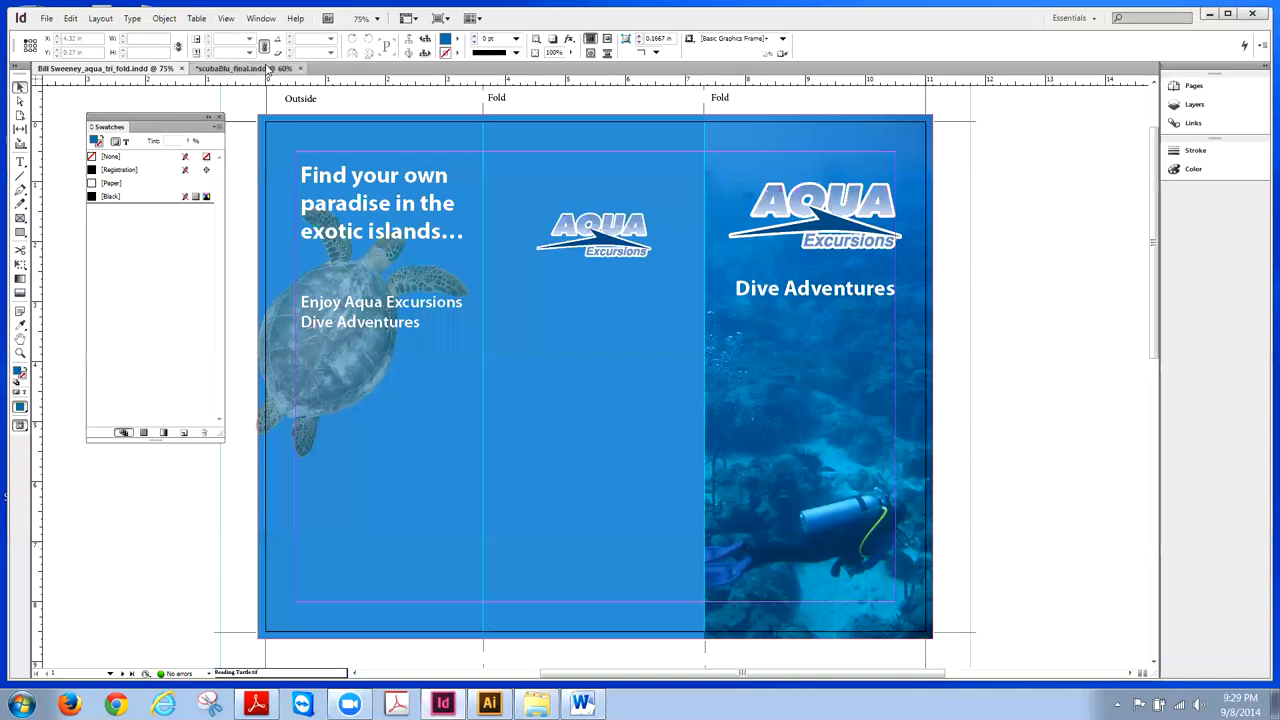
# - View page 2 of scubaBlu_final, then go to aqua_tri_fold's blank page 2 inside spread
pyautogui.click(236, 68)
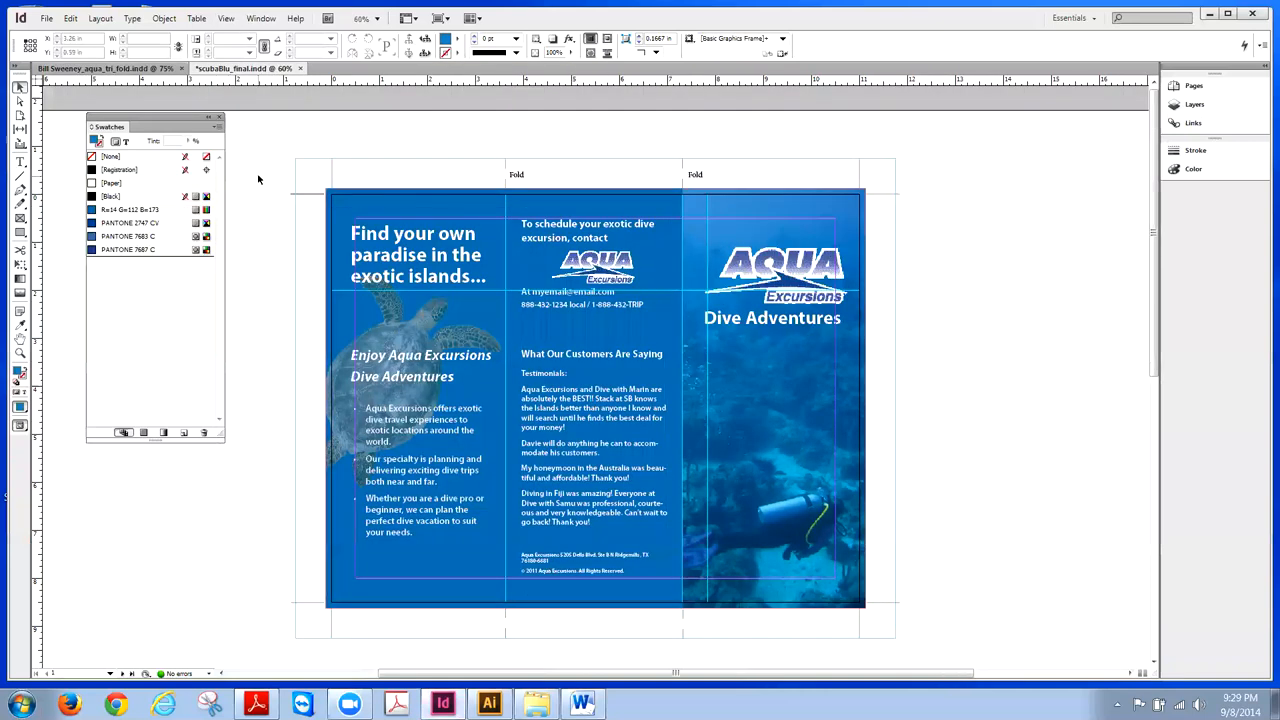
pyautogui.click(1192, 85)
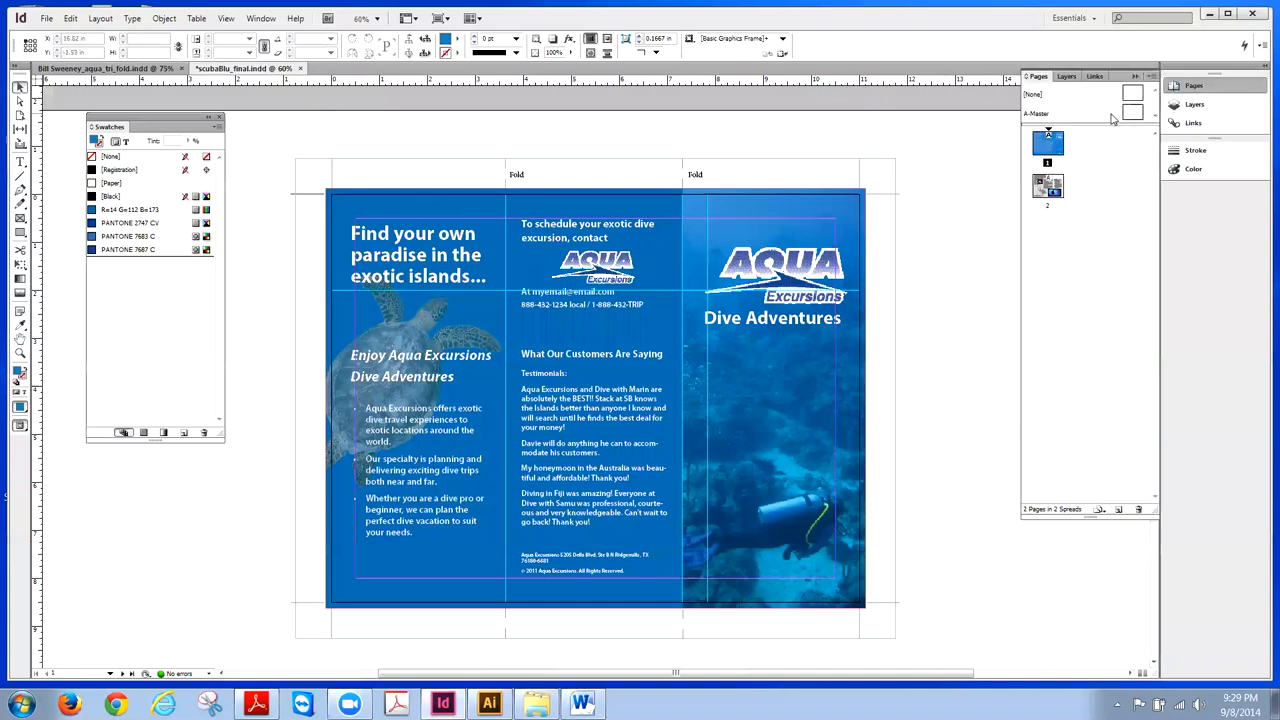
pyautogui.doubleClick(1058, 186)
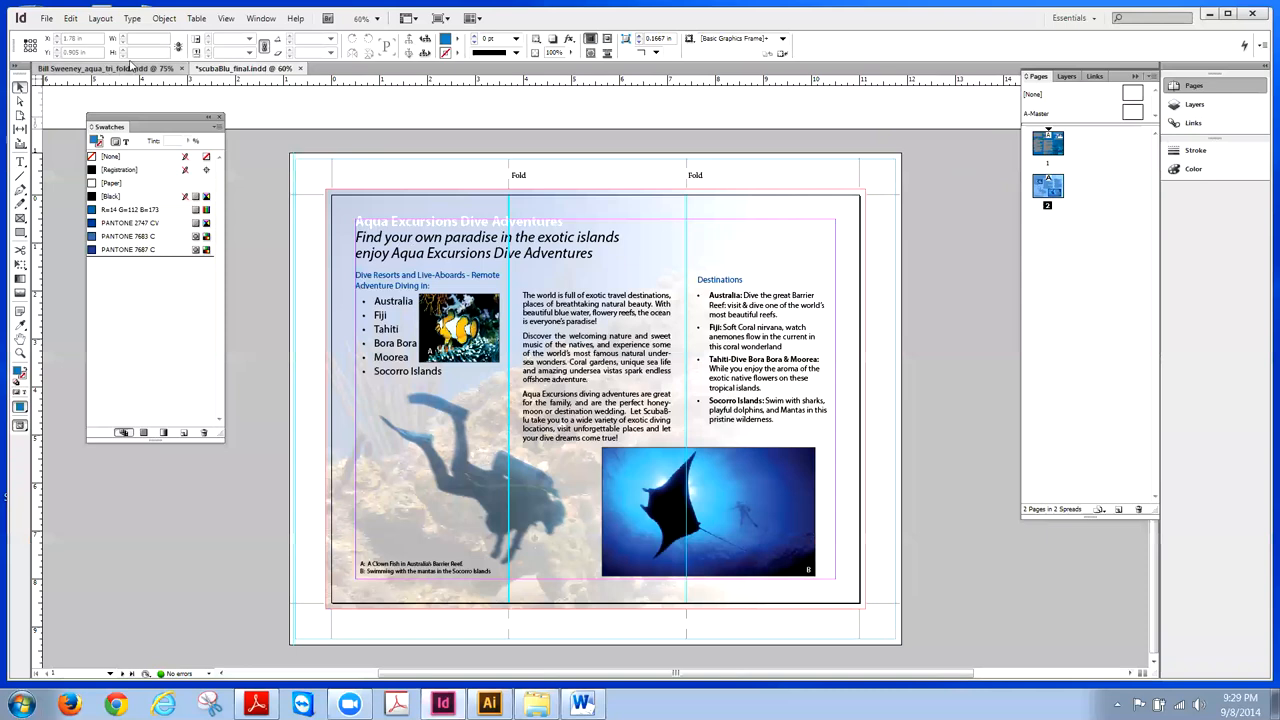
pyautogui.click(125, 68)
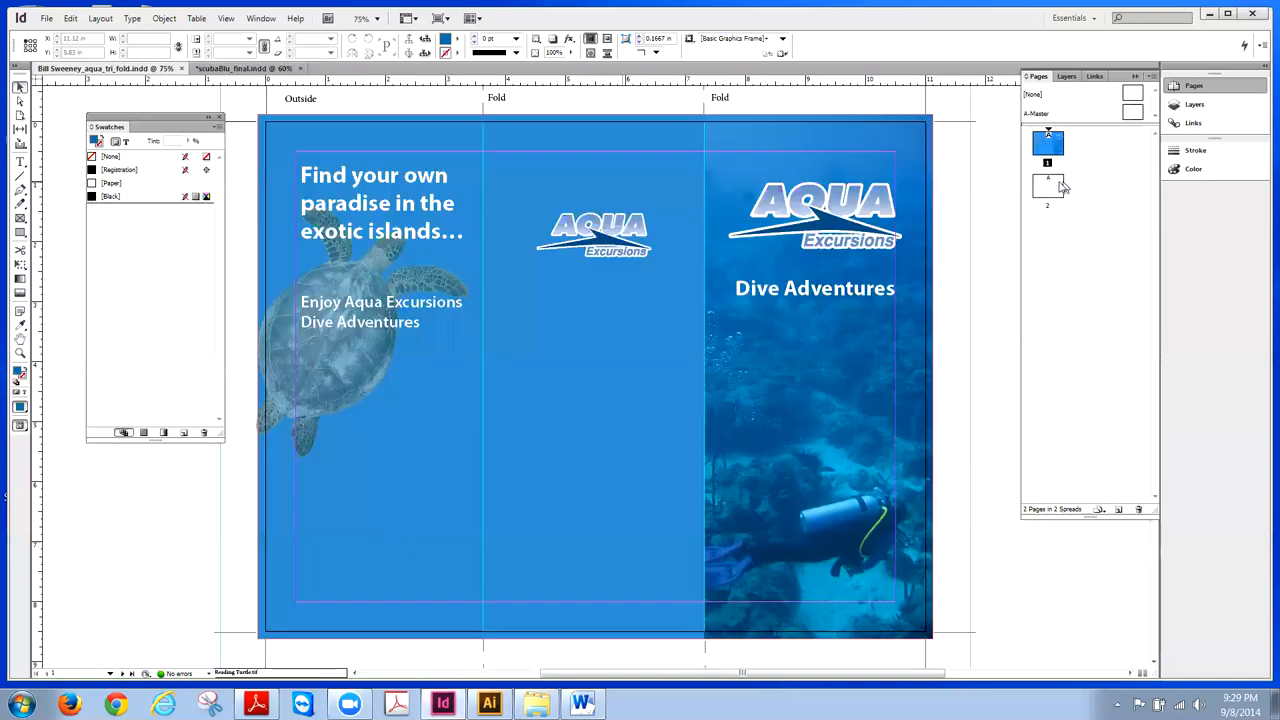
pyautogui.doubleClick(1060, 186)
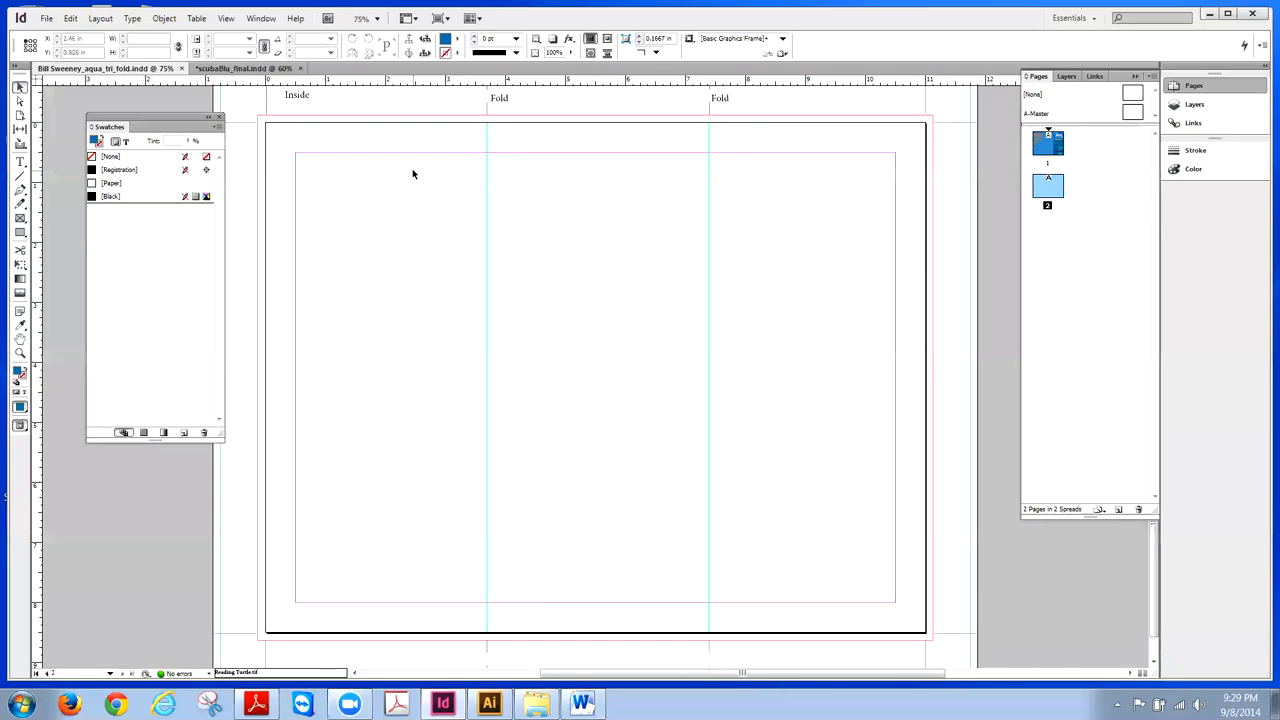
# - Draw a rectangle frame across the whole inside spread, out to the bleed
pyautogui.click(20, 218)
pyautogui.moveTo(258, 117); pyautogui.dragTo(932, 640)
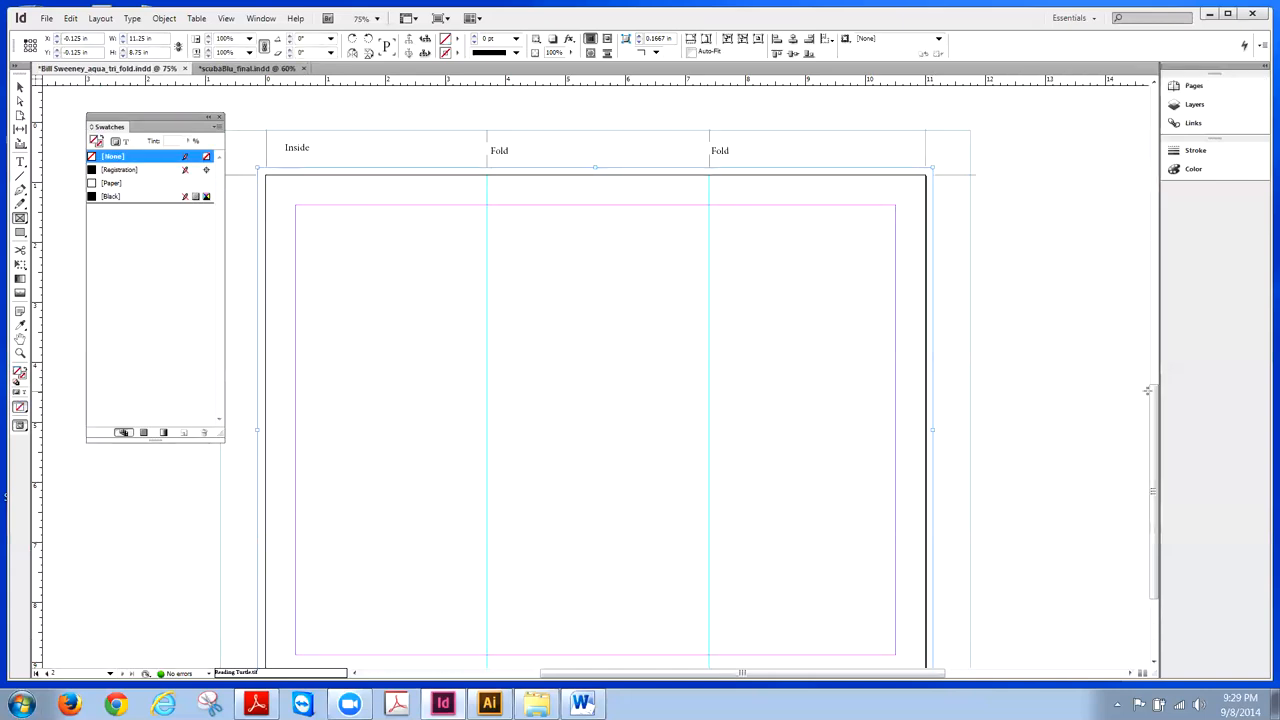
pyautogui.moveTo(1155, 392); pyautogui.dragTo(1156, 414)
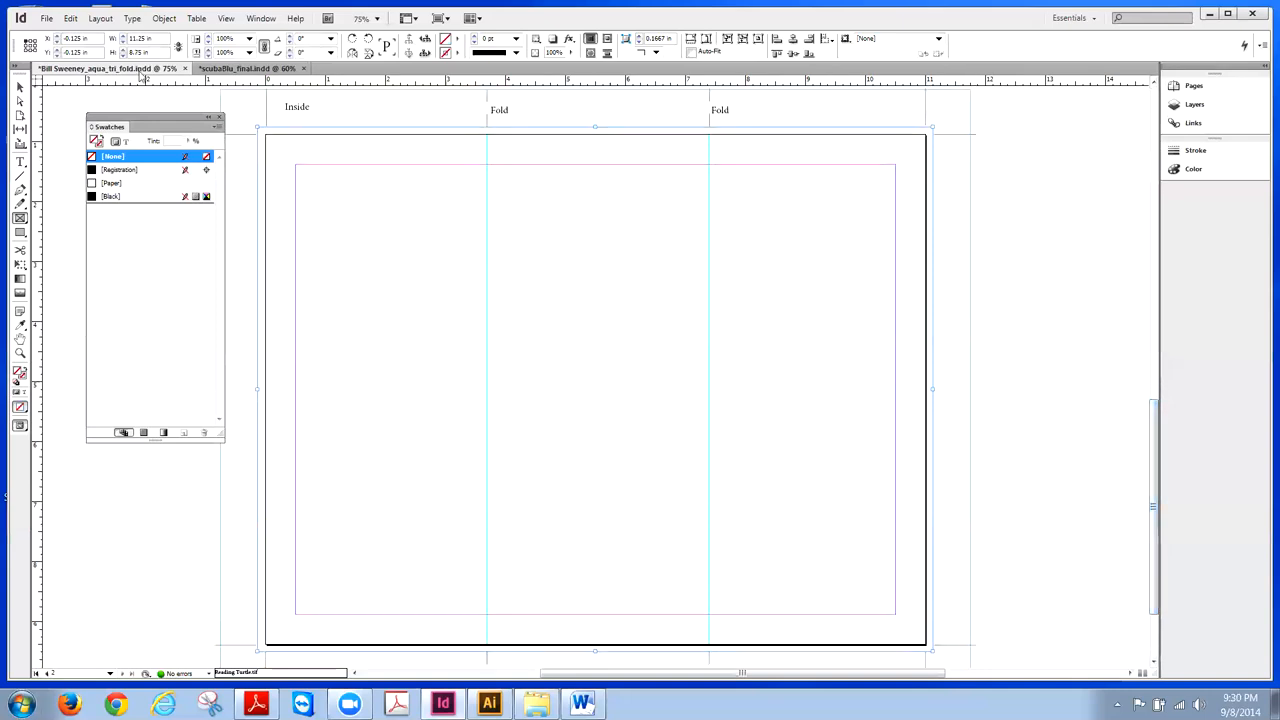
# - Place the faded reef image into the full-spread frame
pyautogui.click(46, 18)
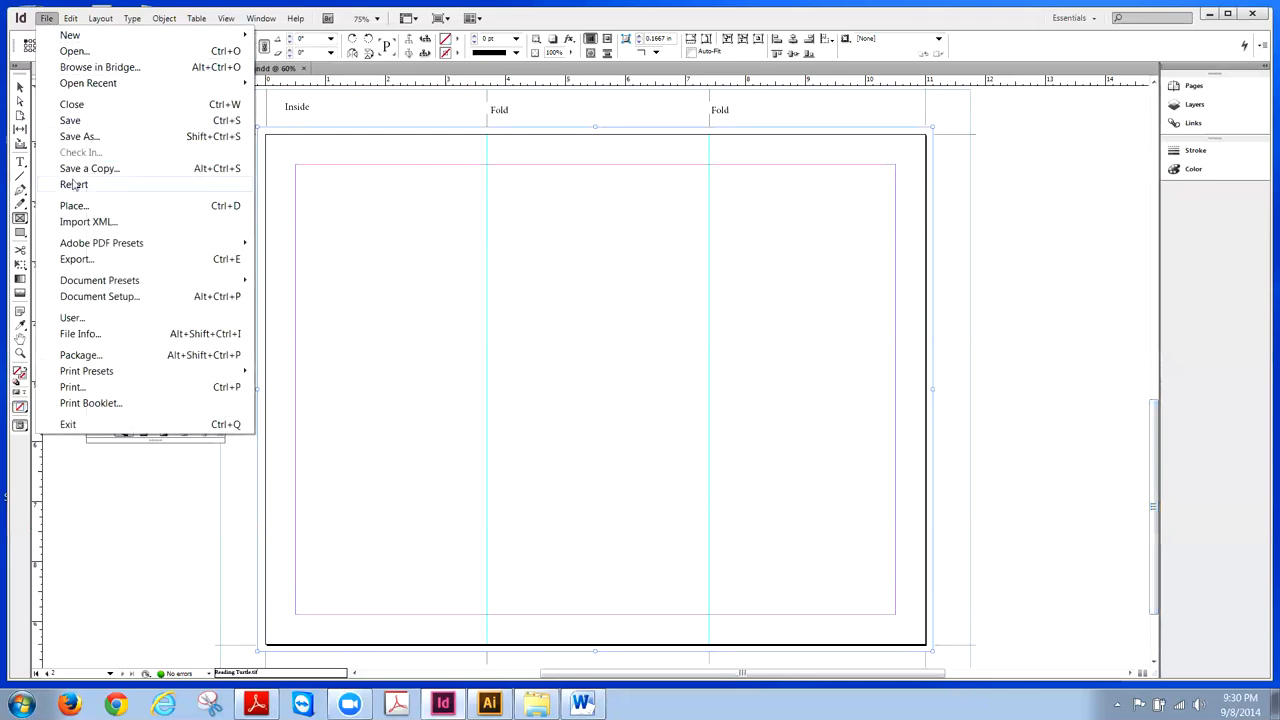
pyautogui.click(76, 206)
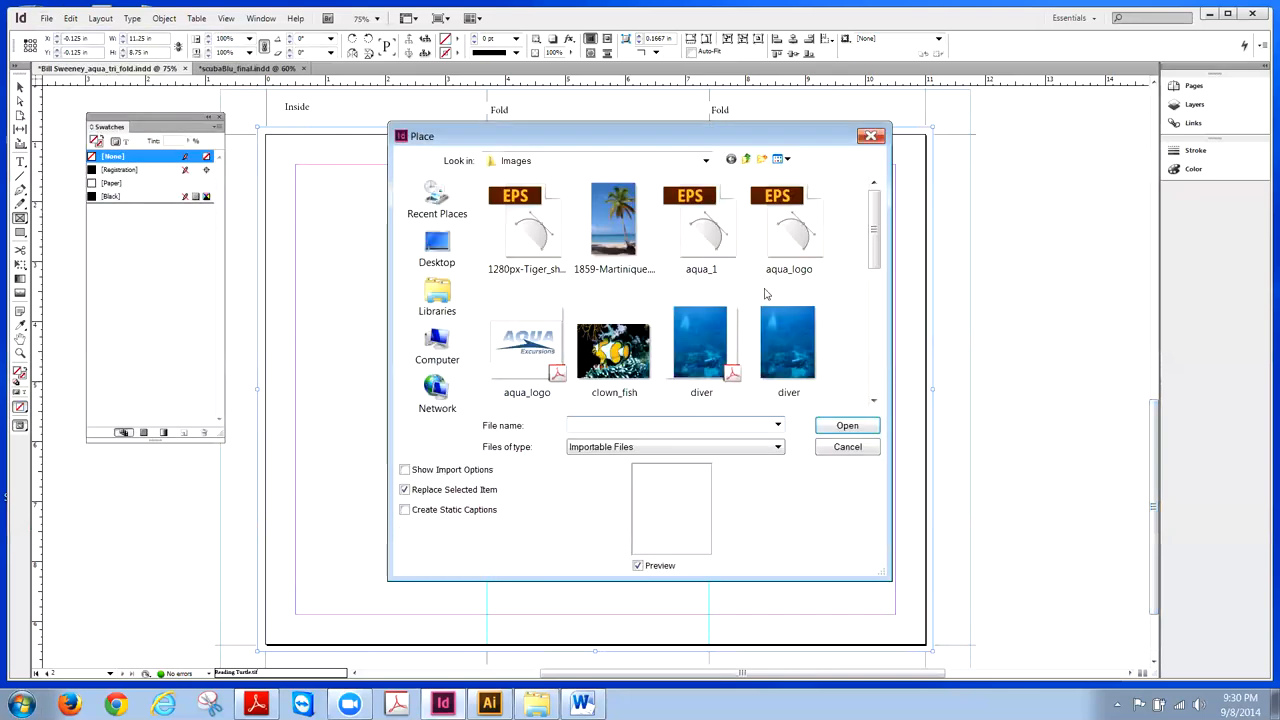
pyautogui.moveTo(876, 250); pyautogui.dragTo(884, 306)
pyautogui.click(790, 310)
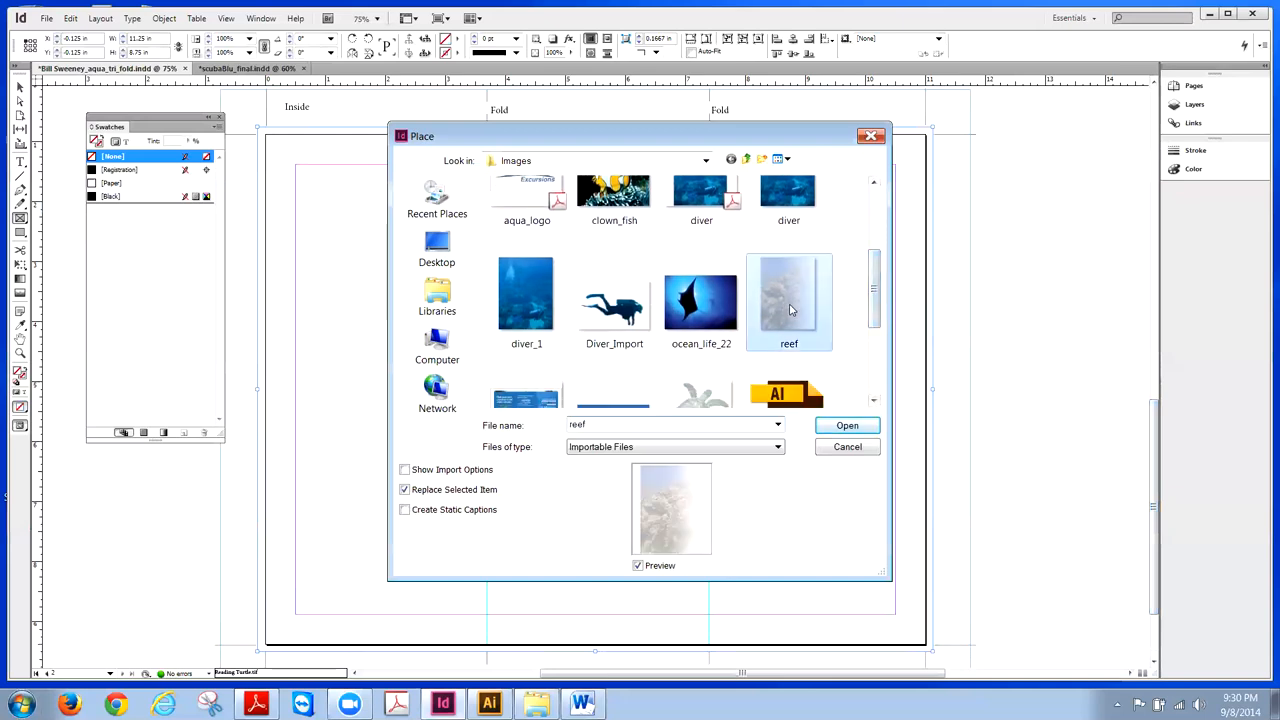
pyautogui.click(840, 428)
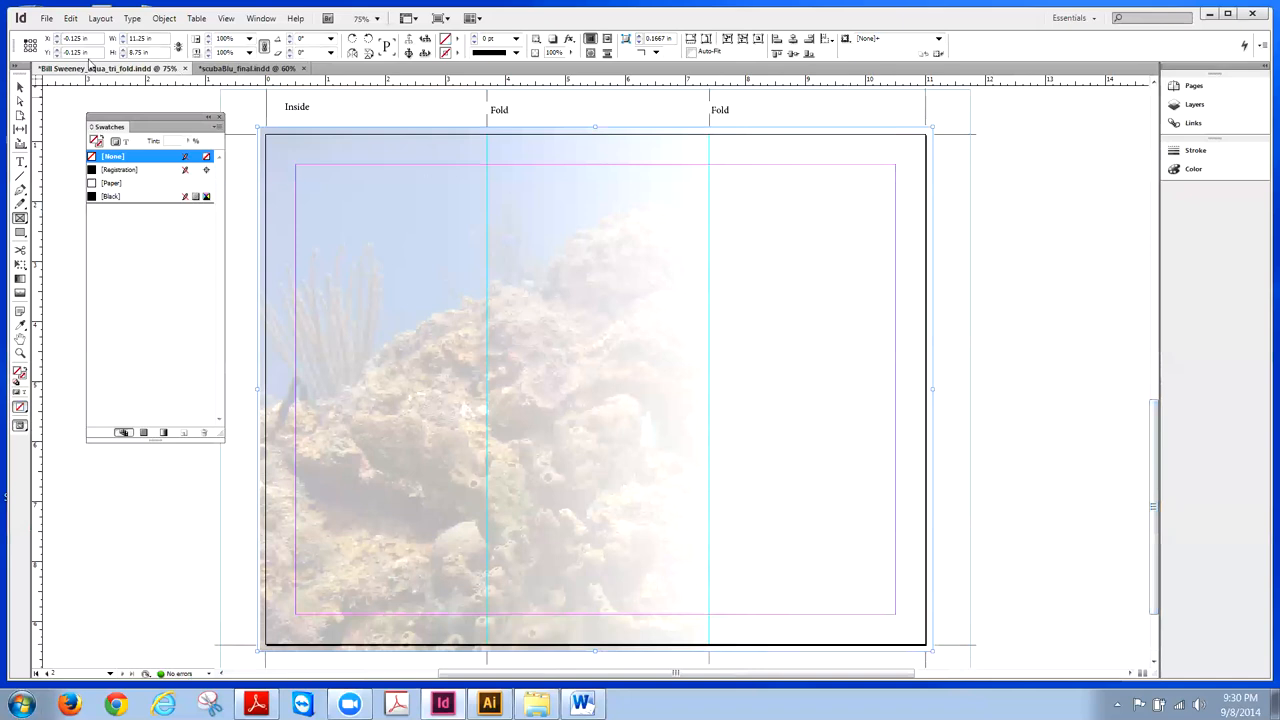
# - Nudge the reef picture slightly left, then reselect the full-spread background frame
pyautogui.click(20, 86)
pyautogui.click(594, 396)
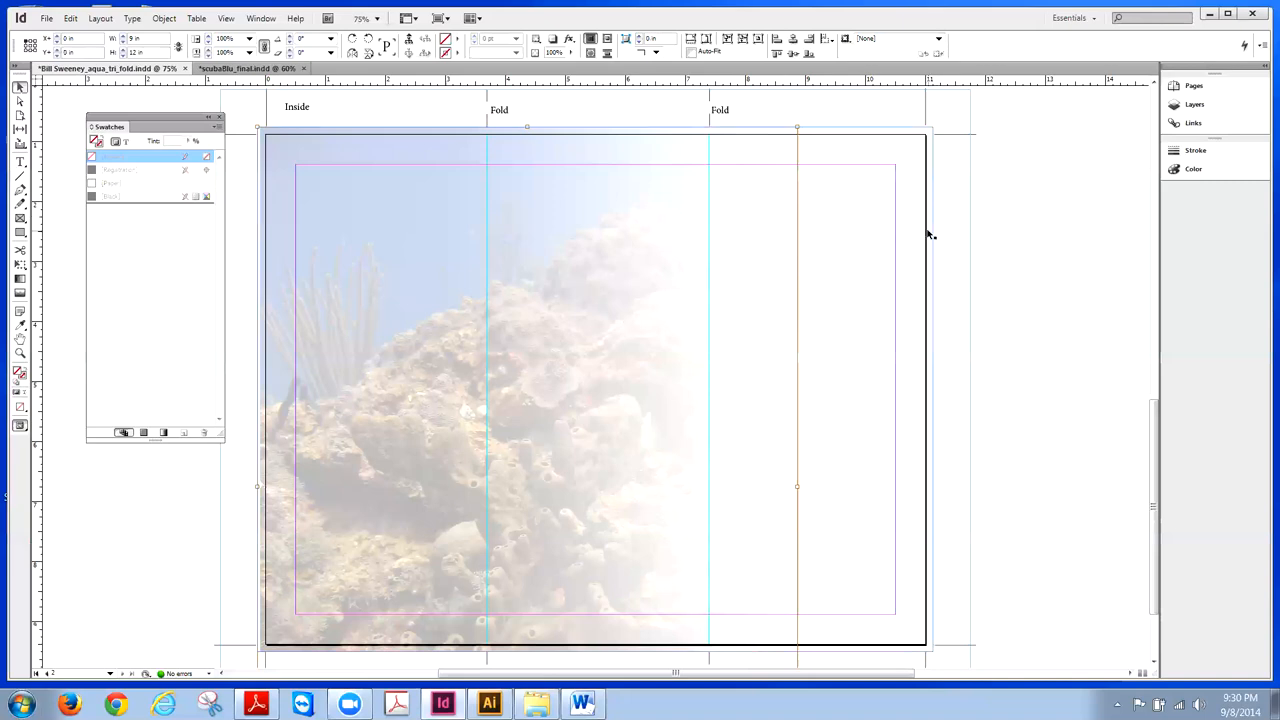
pyautogui.press('Left')
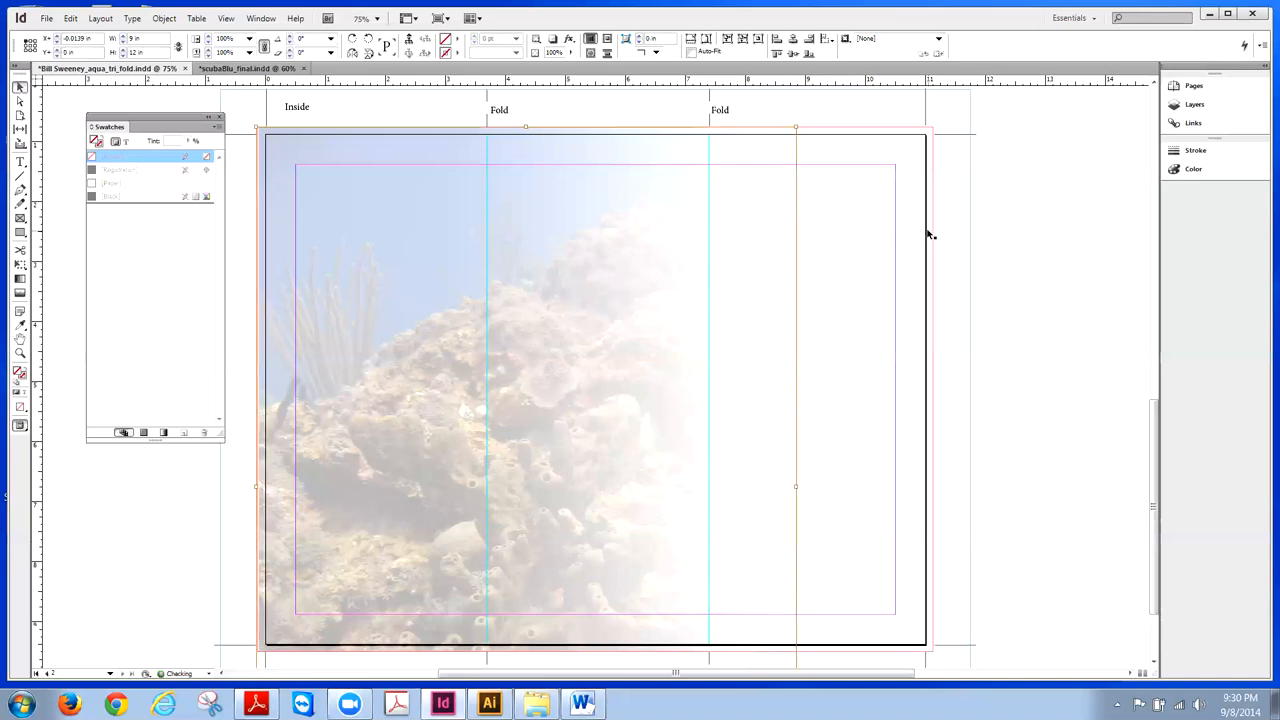
pyautogui.press('Left')
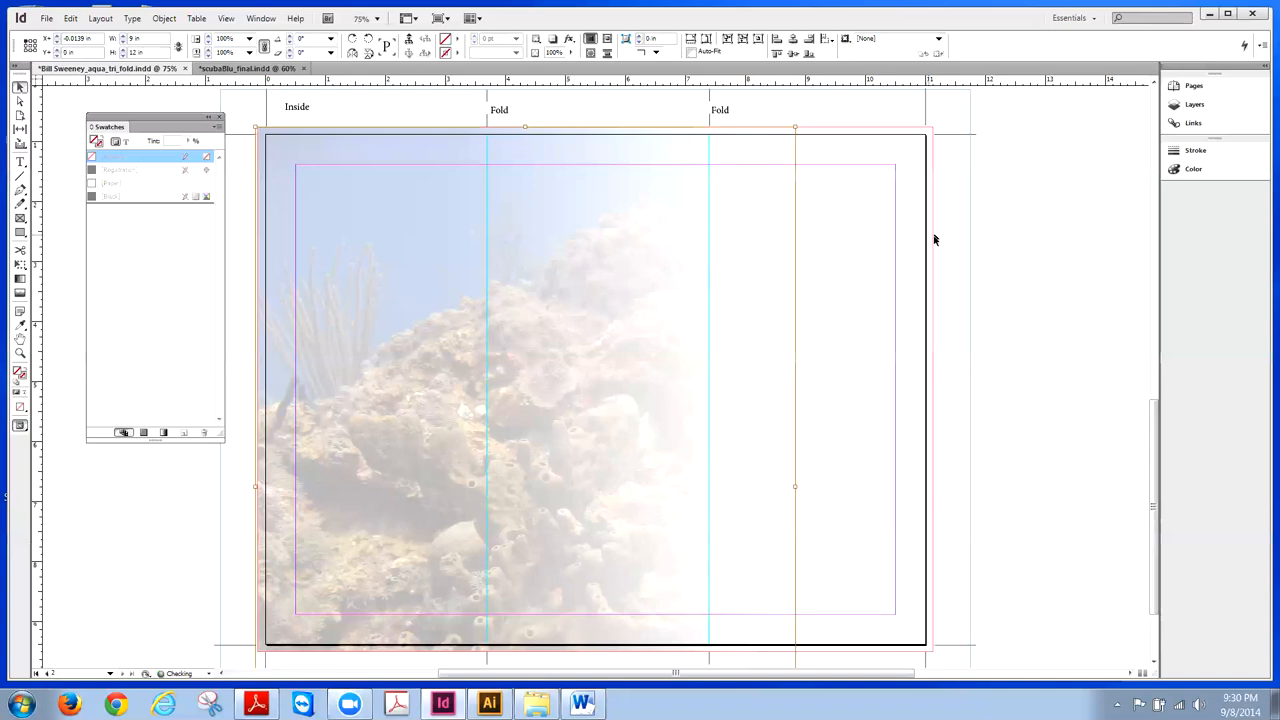
pyautogui.click(951, 246)
pyautogui.click(808, 248)
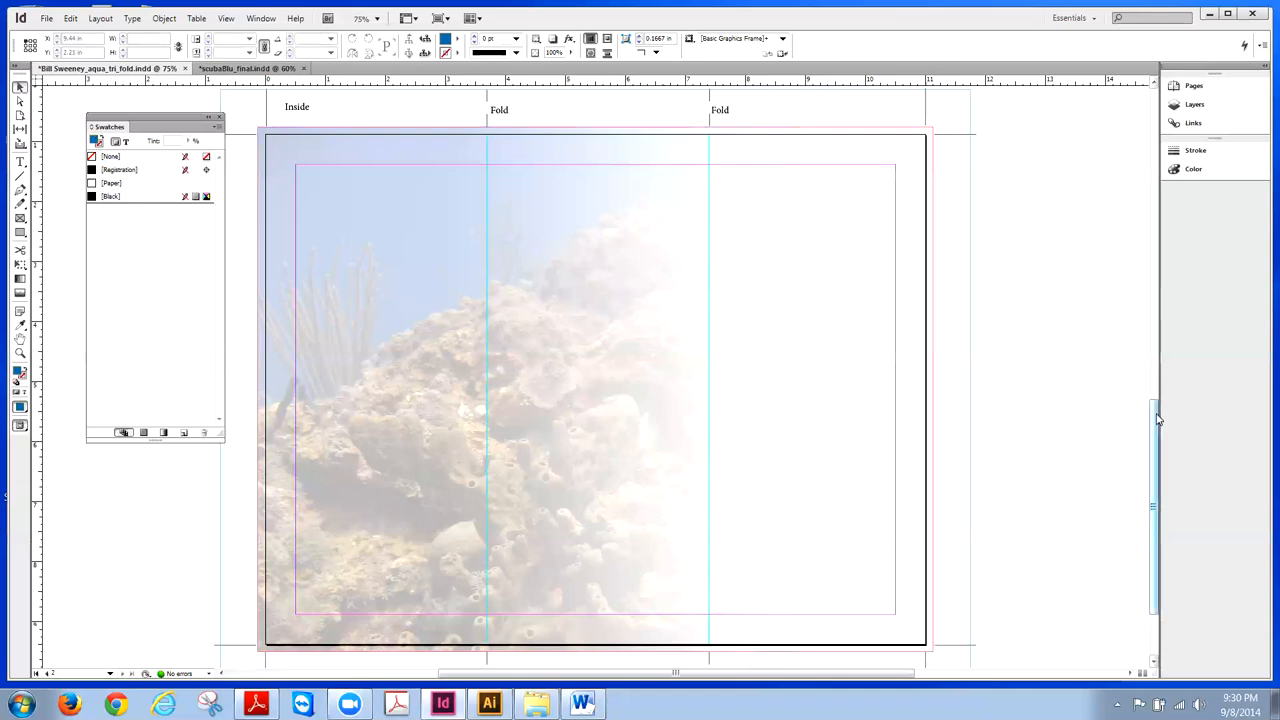
# - Shift the reef picture up two steps inside its frame, deselect, and save the brochure
pyautogui.moveTo(1157, 415); pyautogui.dragTo(1163, 442)
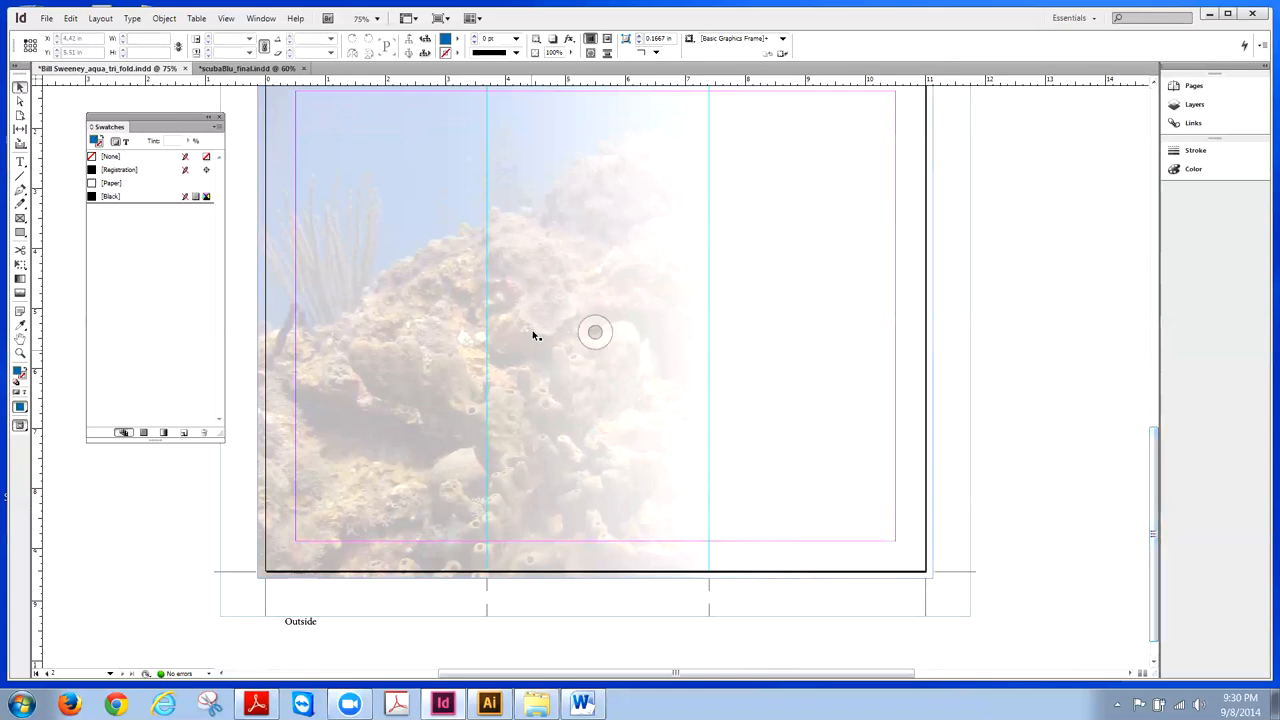
pyautogui.click(600, 360)
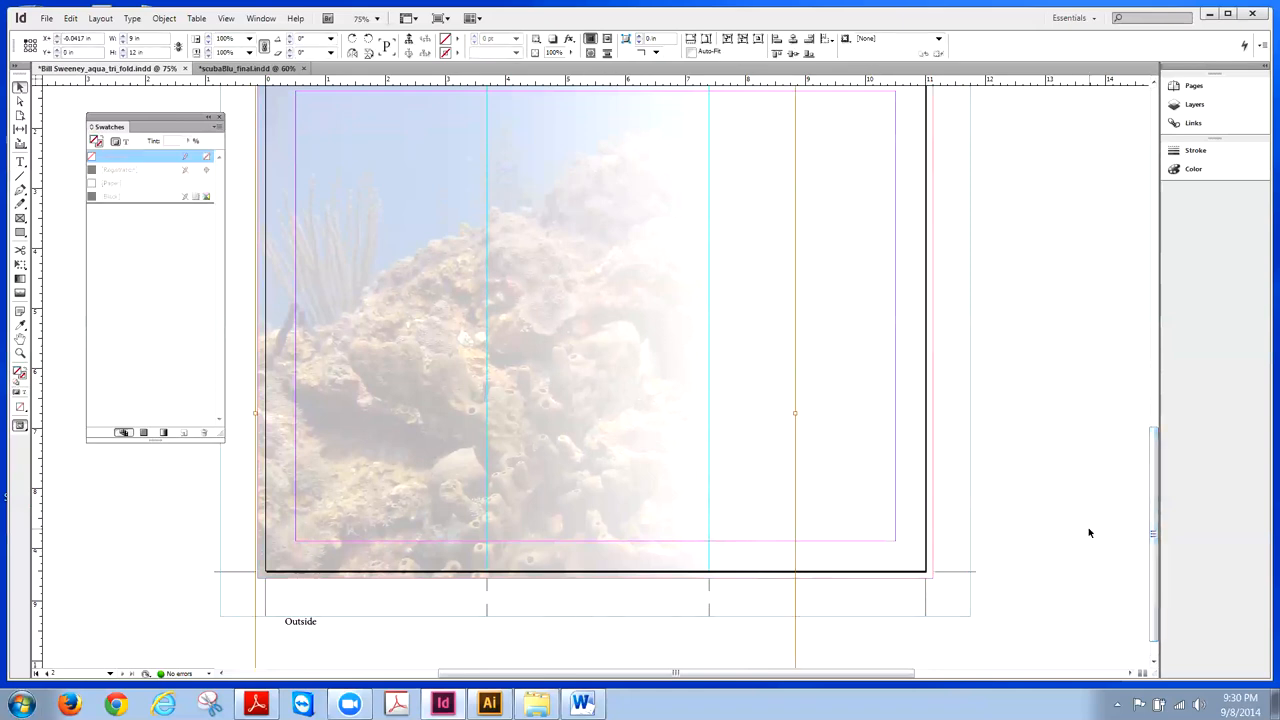
pyautogui.moveTo(1158, 517); pyautogui.dragTo(1157, 494)
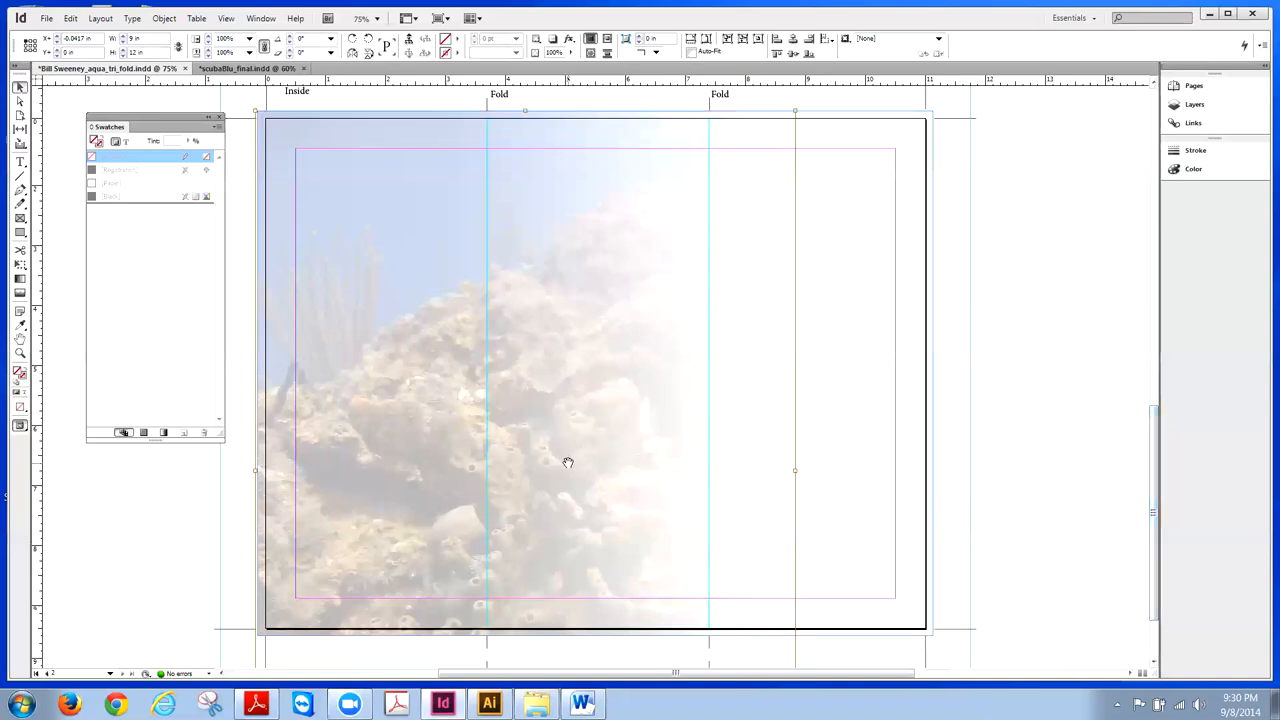
pyautogui.hotkey('shift', 'Up')
pyautogui.hotkey('shift', 'Up')
pyautogui.hotkey('shift', 'Up')
pyautogui.hotkey('shift', 'Up')
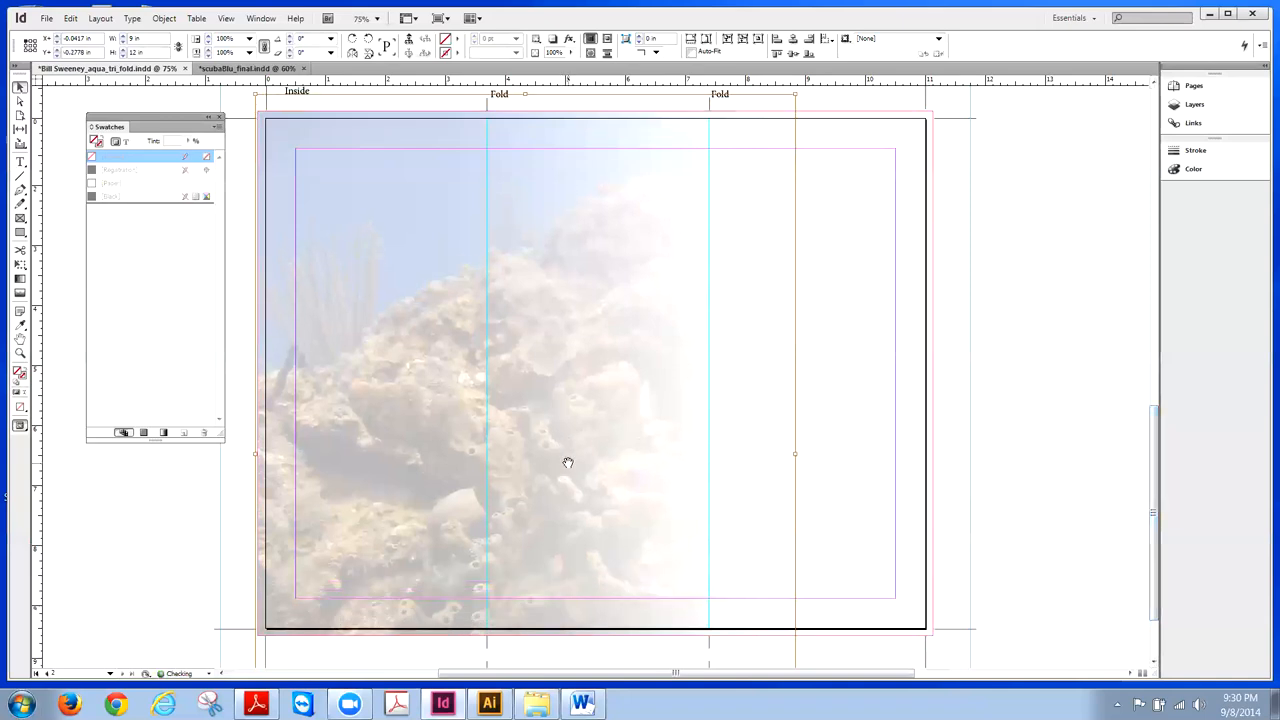
pyautogui.hotkey('shift', 'Up')
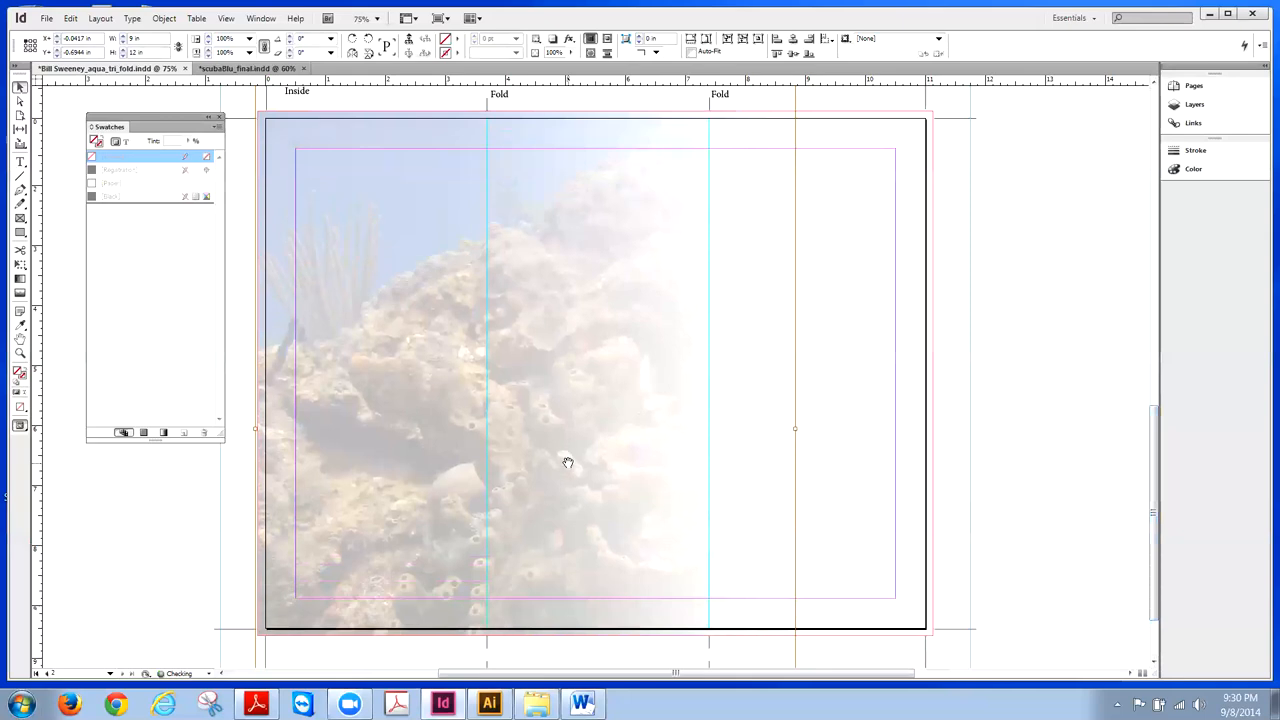
pyautogui.click(1032, 334)
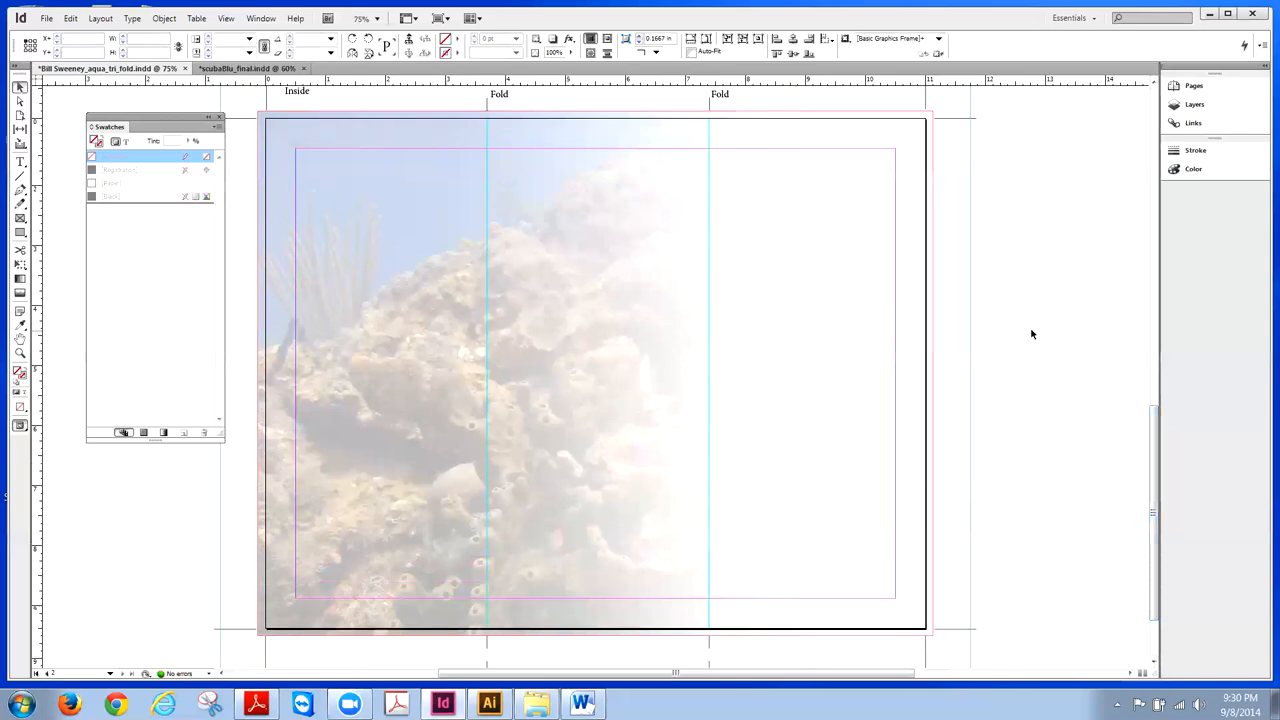
pyautogui.click(44, 18)
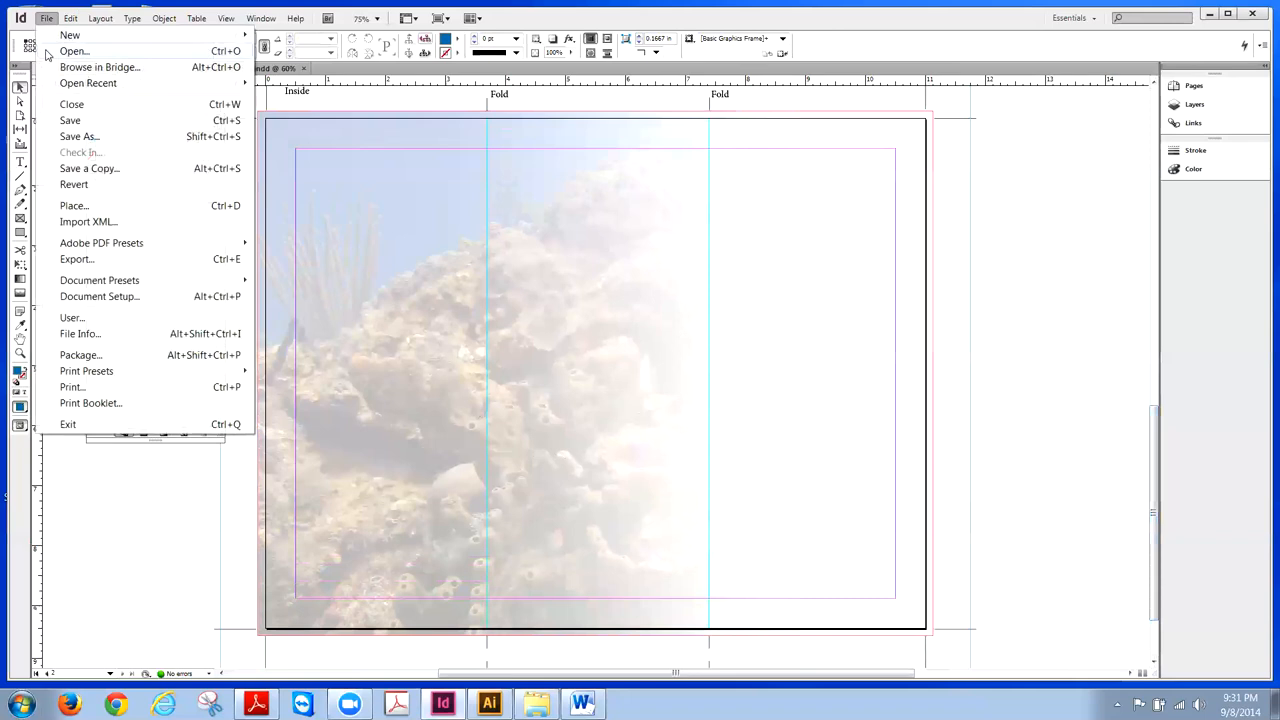
pyautogui.click(66, 121)
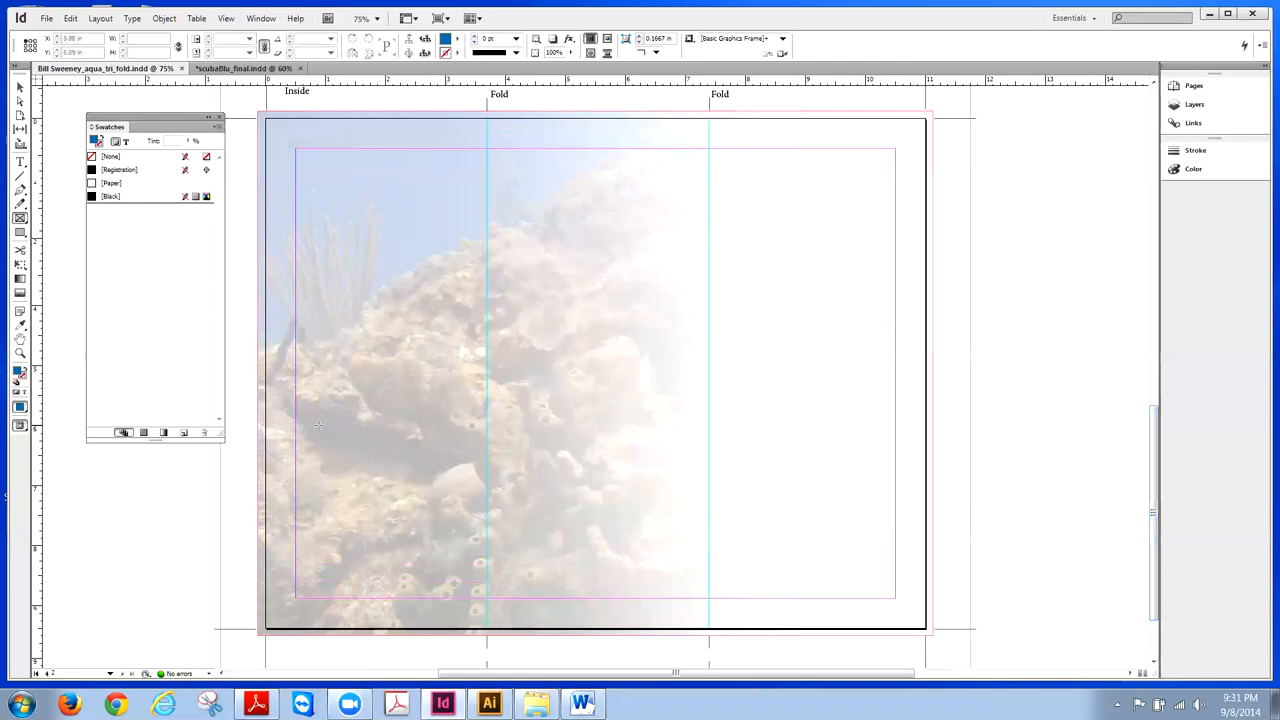
# - Draw a frame across the left and middle panels and place Diver_Import into it
pyautogui.moveTo(310, 414); pyautogui.dragTo(618, 528)
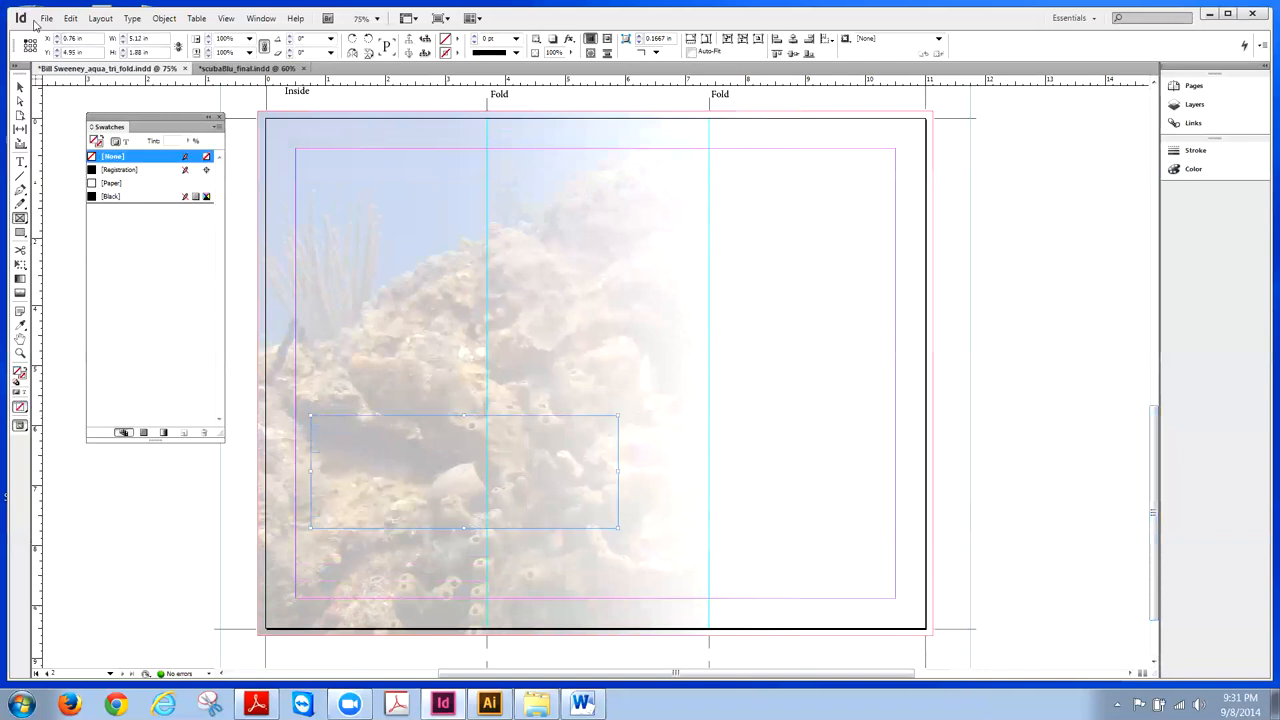
pyautogui.click(46, 18)
pyautogui.click(76, 205)
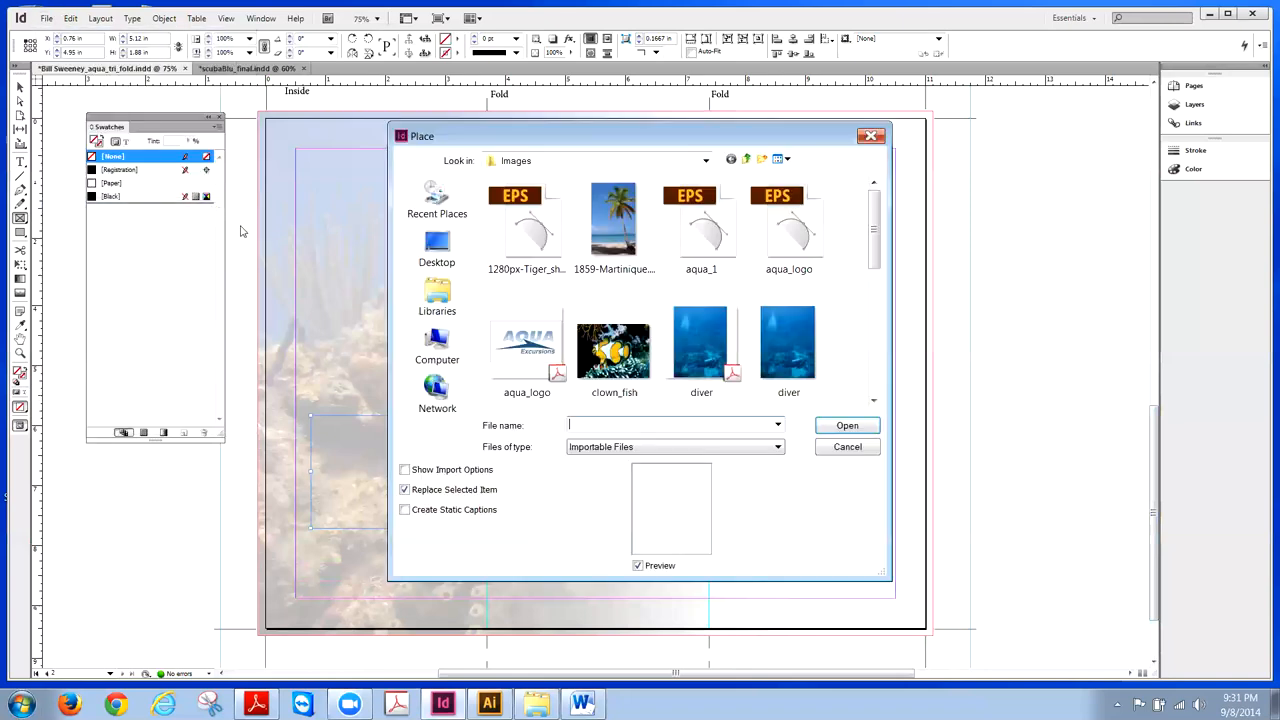
pyautogui.scroll(-2, 878, 270)
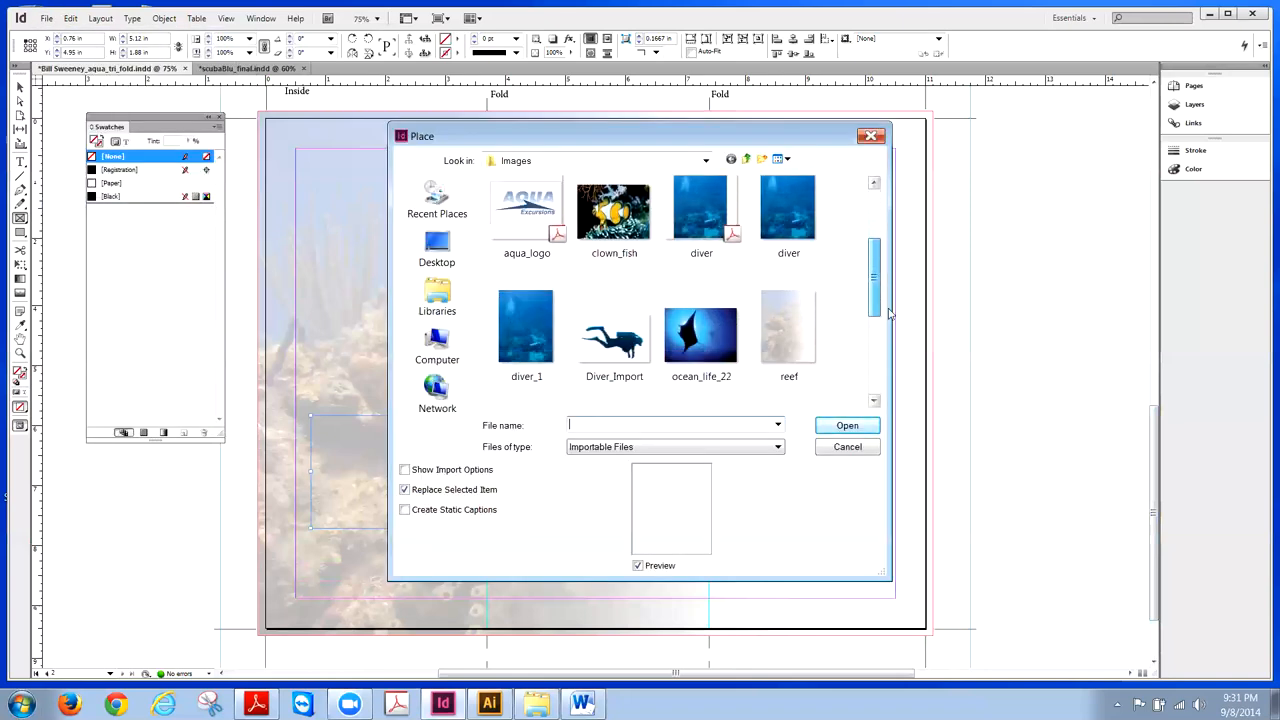
pyautogui.click(612, 330)
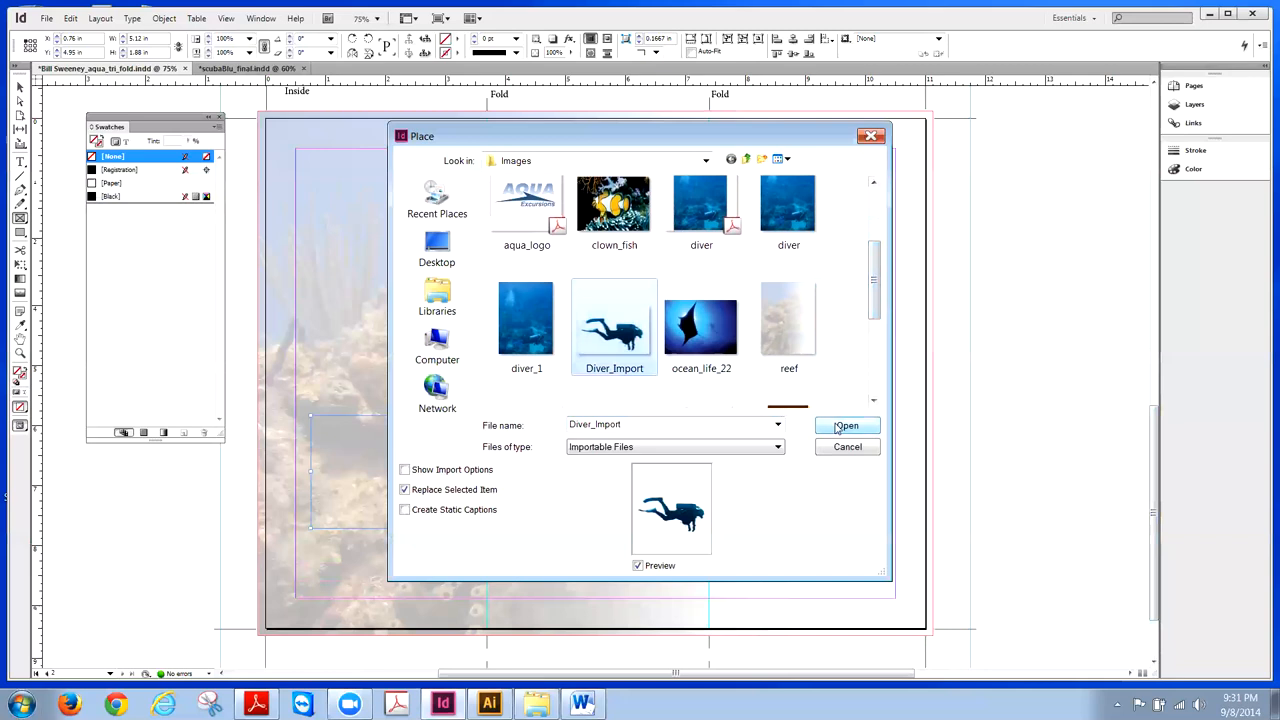
pyautogui.click(846, 425)
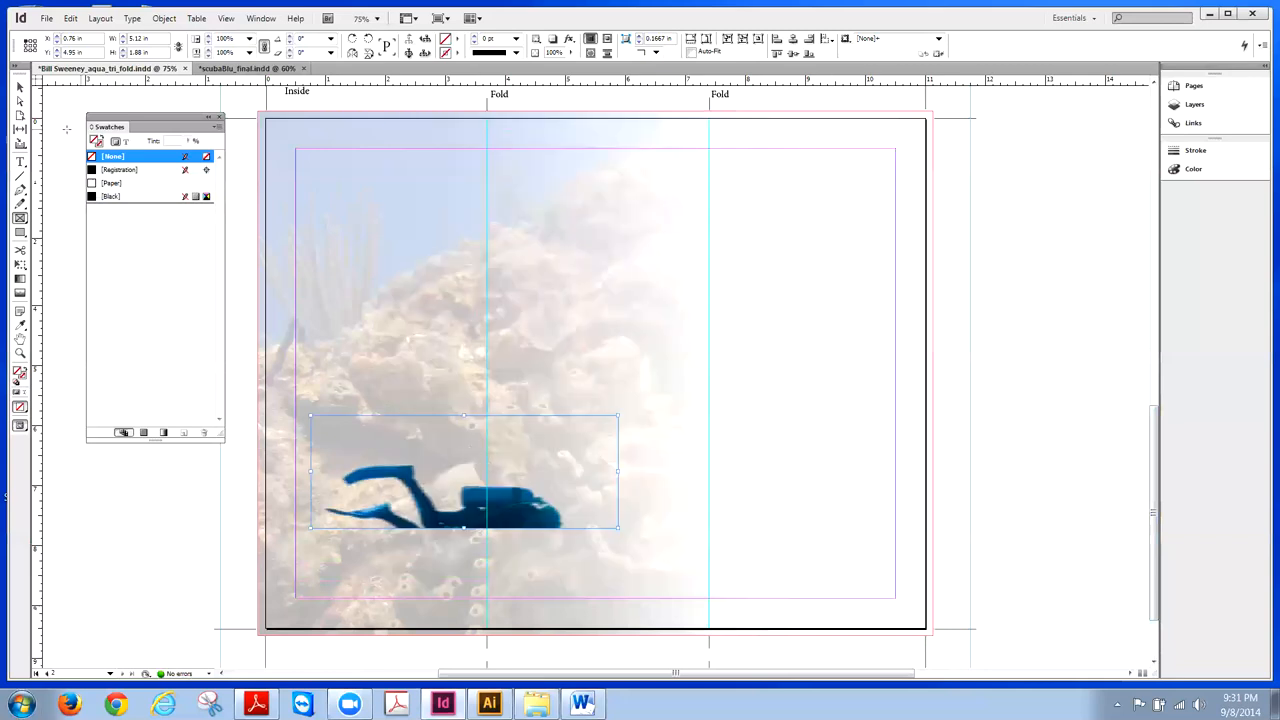
# - Move the diver image upward within its frame
pyautogui.click(19, 89)
pyautogui.click(464, 471)
pyautogui.moveTo(504, 497); pyautogui.dragTo(509, 494)
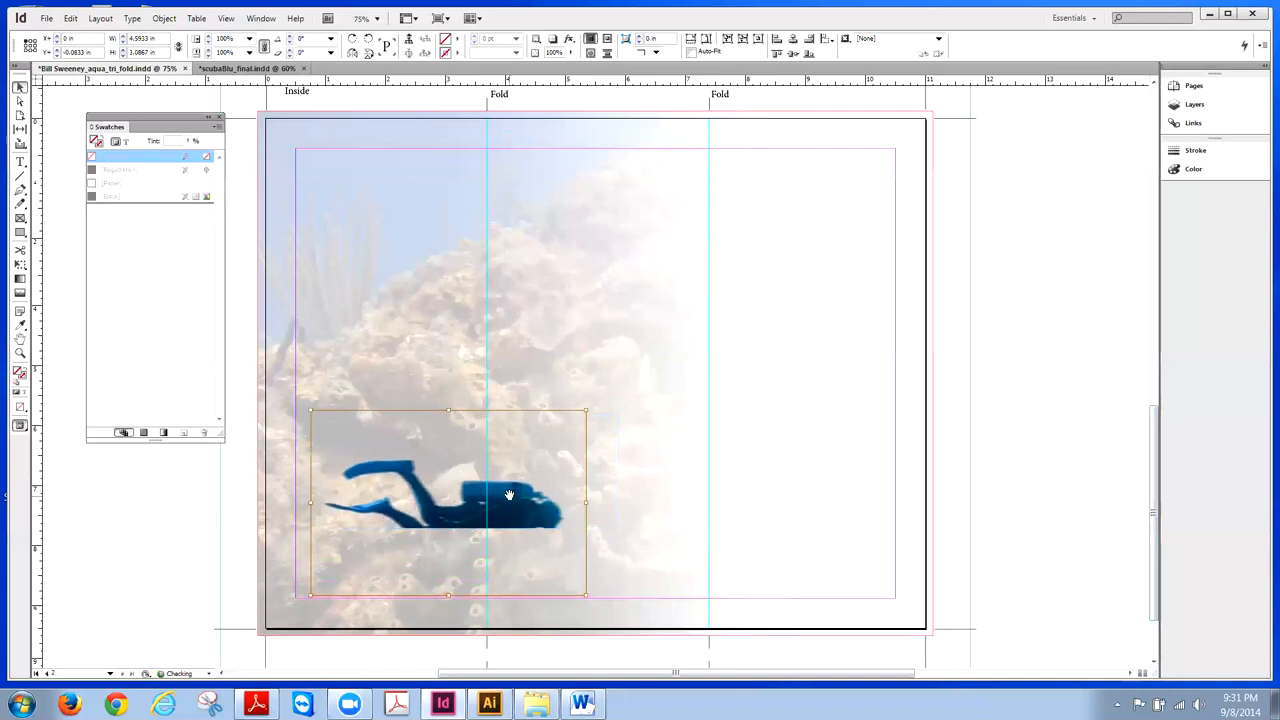
pyautogui.hotkey('shift', 'Up')
pyautogui.hotkey('shift', 'Up')
pyautogui.hotkey('shift', 'Up')
pyautogui.hotkey('shift', 'Up')
pyautogui.hotkey('shift', 'Up')
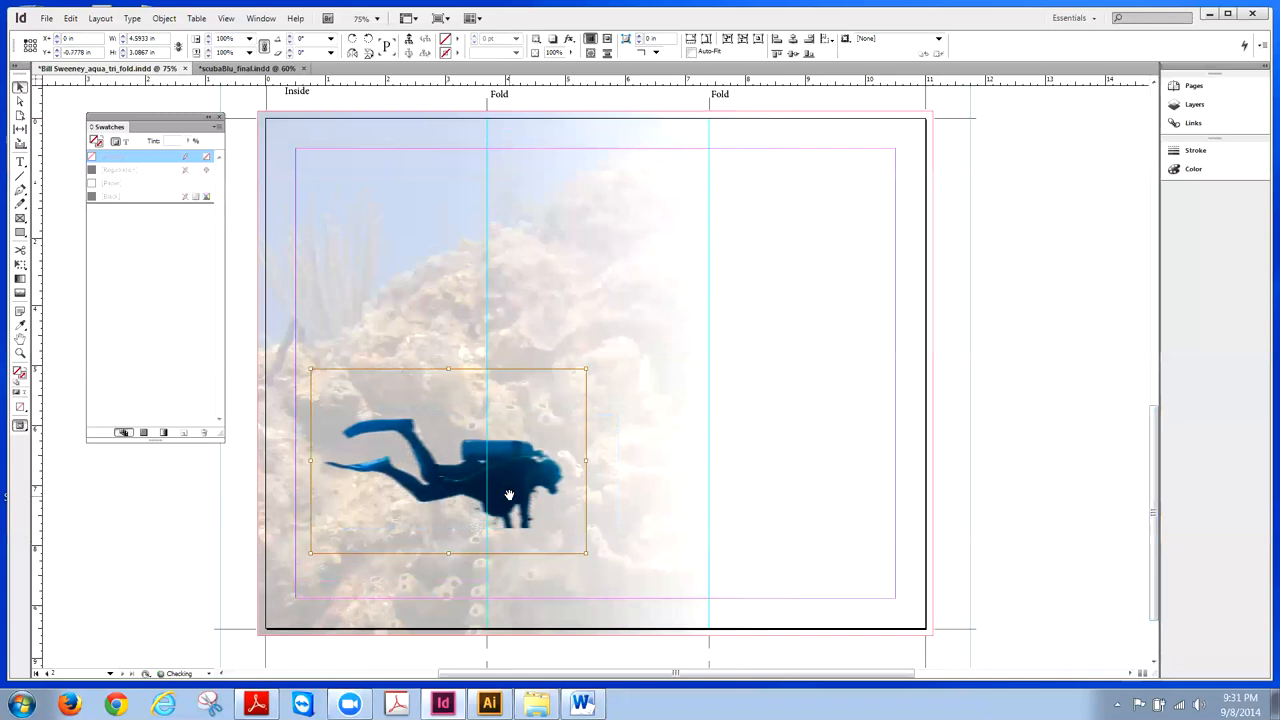
pyautogui.hotkey('shift', 'Up')
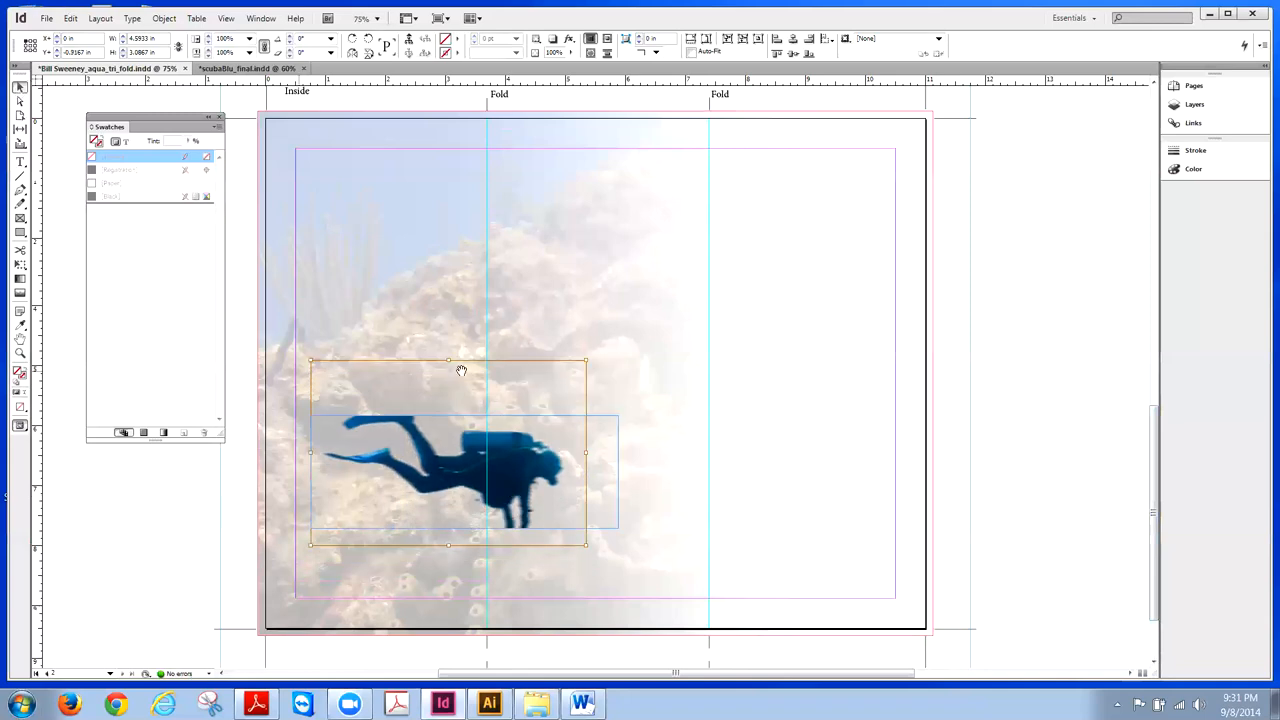
# - Enlarge the diver frame vertically, rotate it about -17°, and nudge it down-left
pyautogui.click(467, 418)
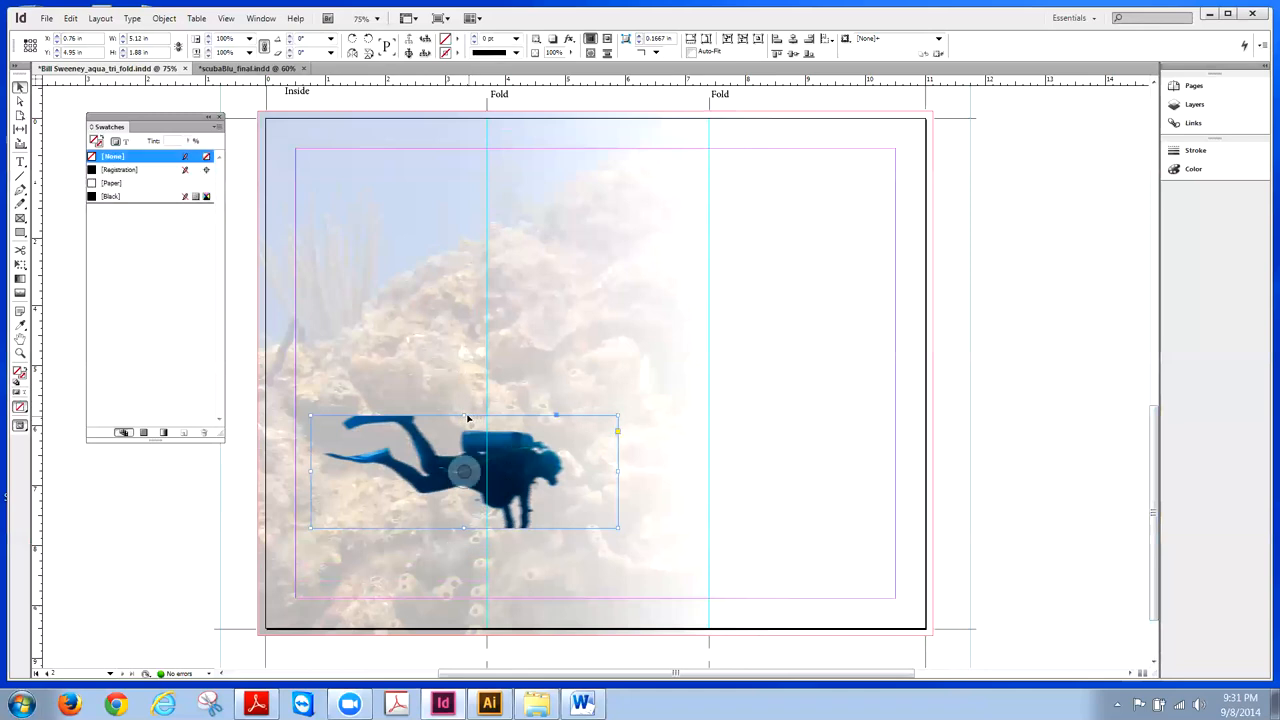
pyautogui.moveTo(463, 413); pyautogui.dragTo(463, 403)
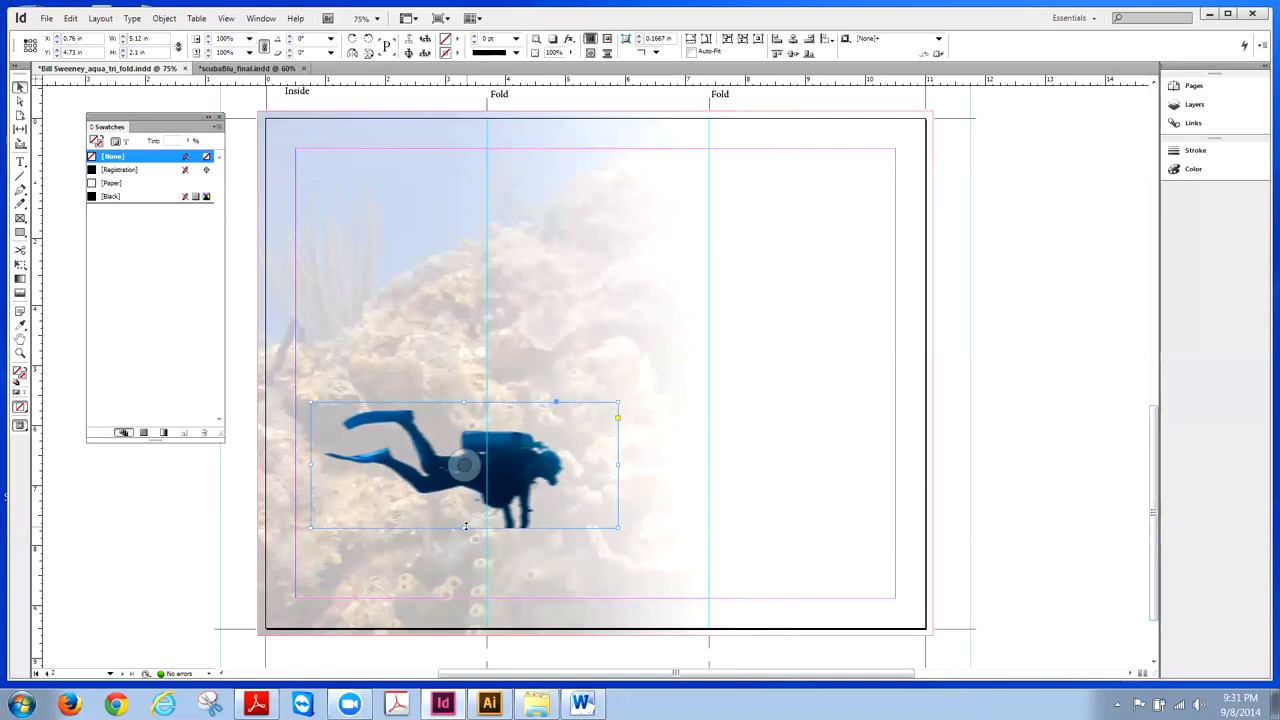
pyautogui.moveTo(465, 526); pyautogui.dragTo(465, 536)
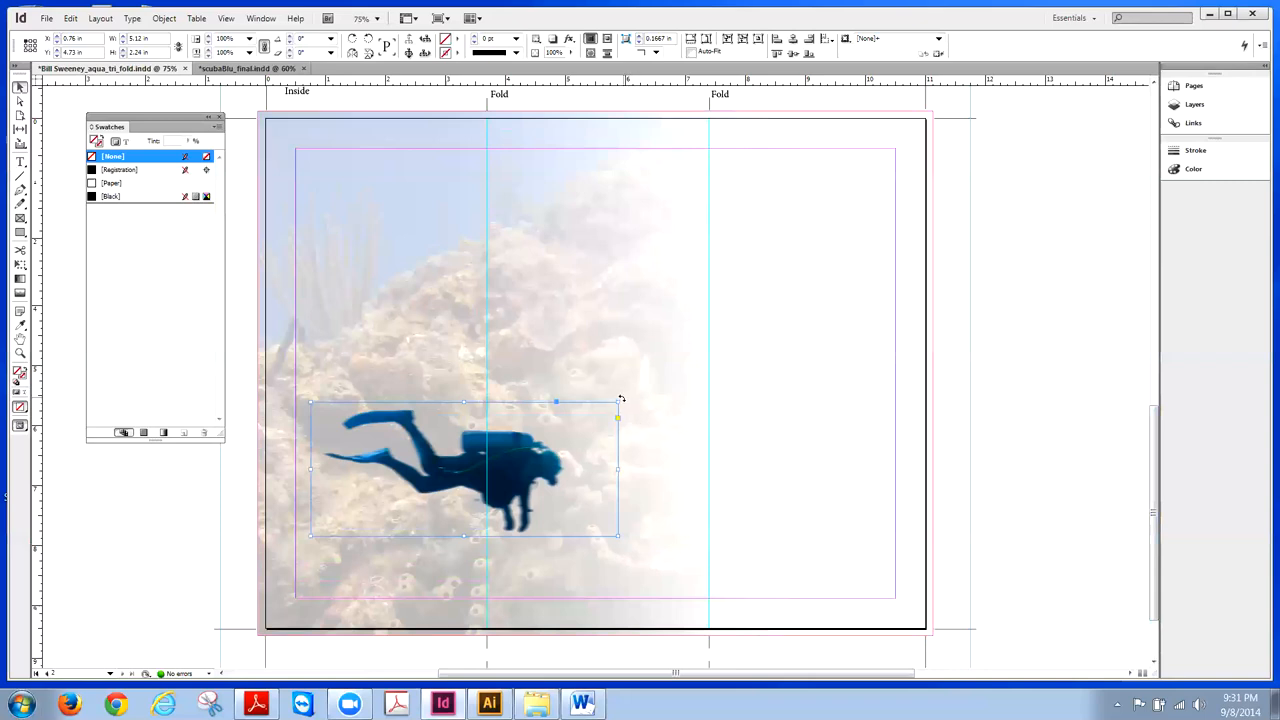
pyautogui.moveTo(621, 399); pyautogui.dragTo(631, 445)
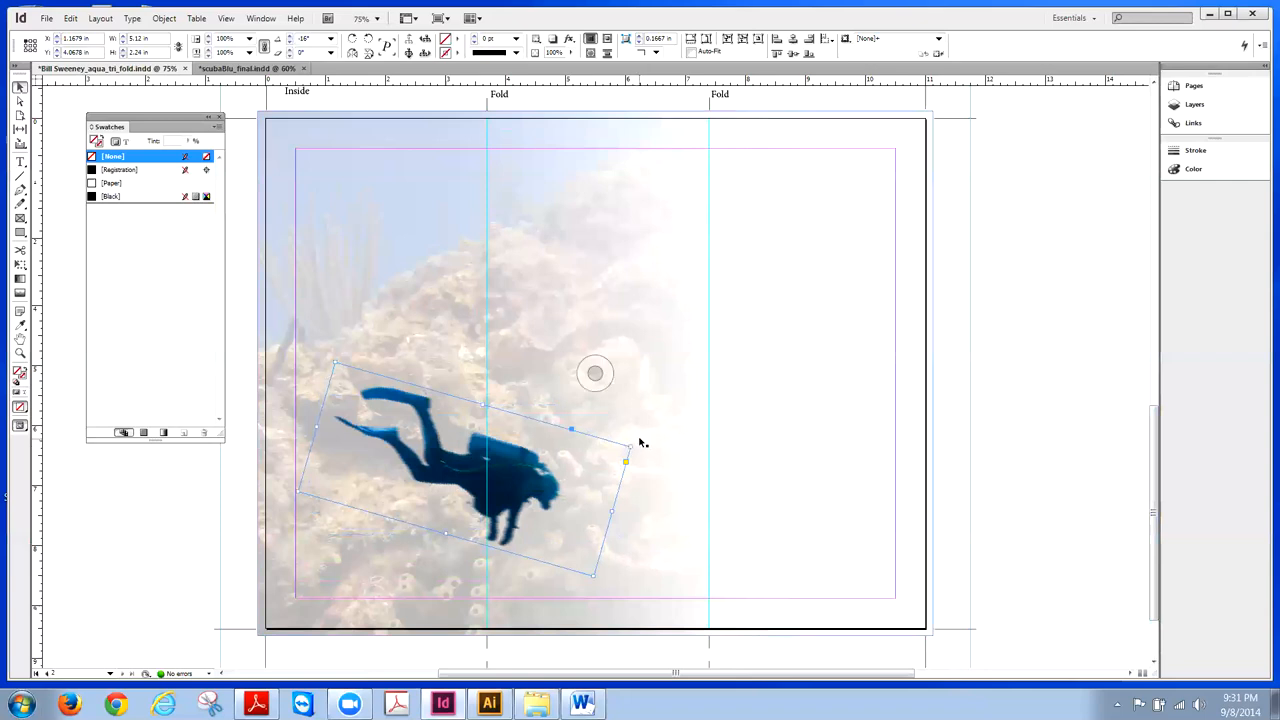
pyautogui.moveTo(636, 443); pyautogui.dragTo(632, 447)
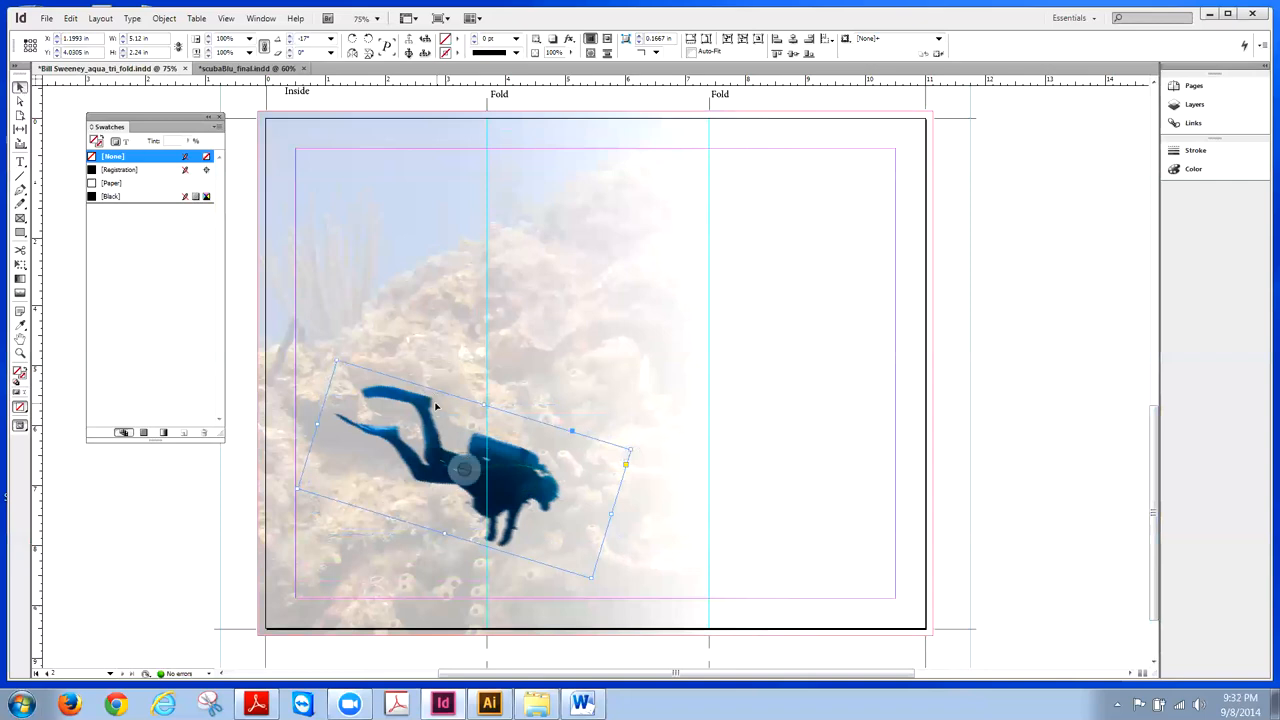
pyautogui.press('Left')
pyautogui.press('Left')
pyautogui.press('Down')
pyautogui.press('Down')
pyautogui.press('Down')
pyautogui.press('Down')
pyautogui.press('Down')
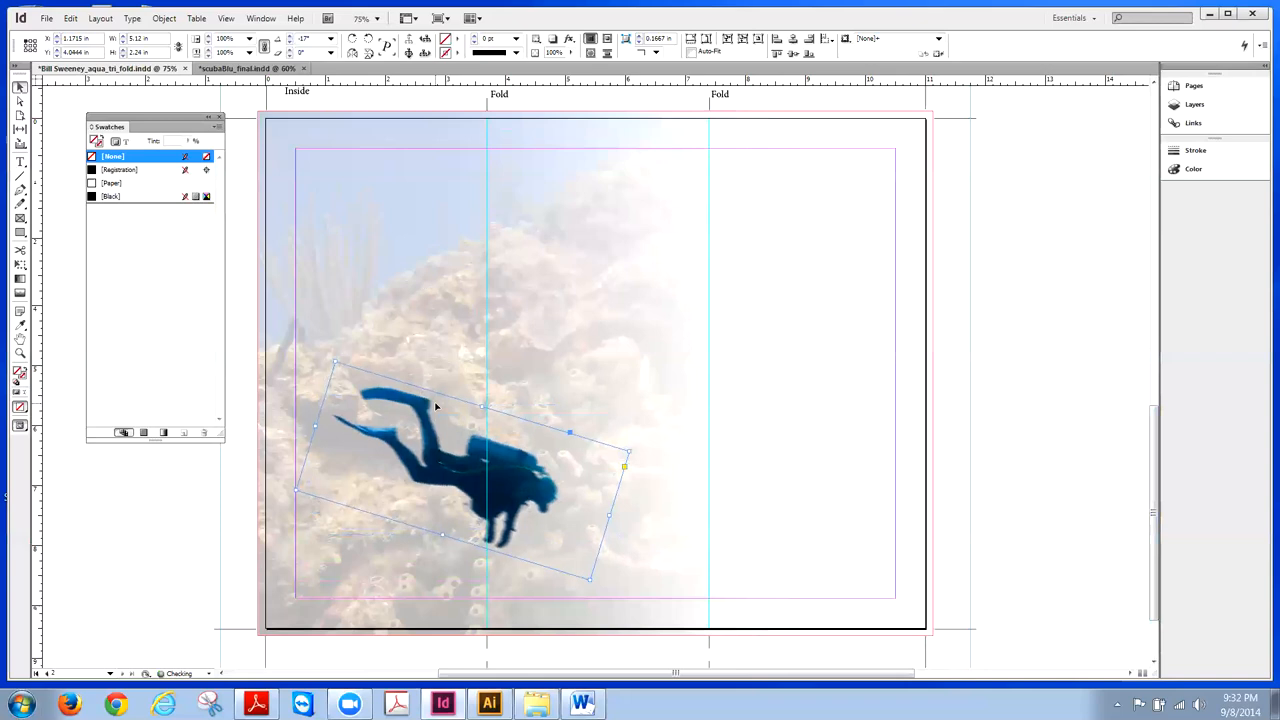
pyautogui.click(971, 283)
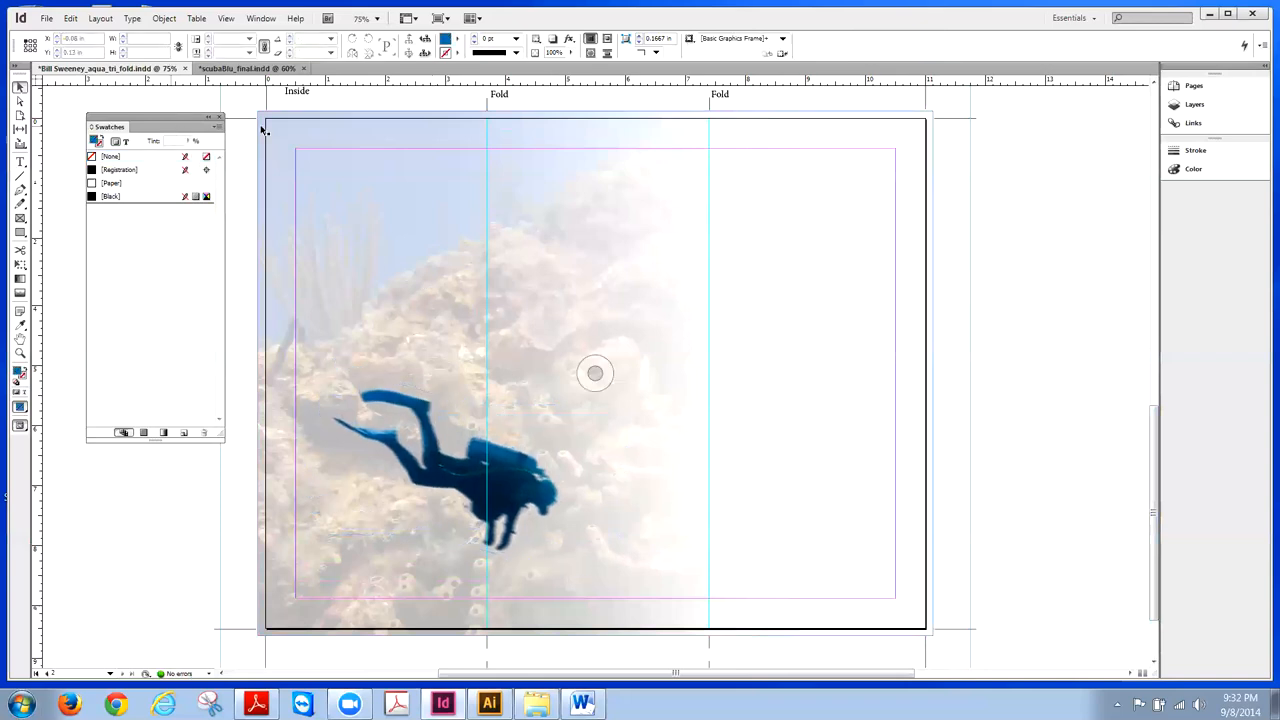
# - Show the finished scubaBlu_final brochure, then minimize InDesign to reveal the Word document
pyautogui.click(268, 66)
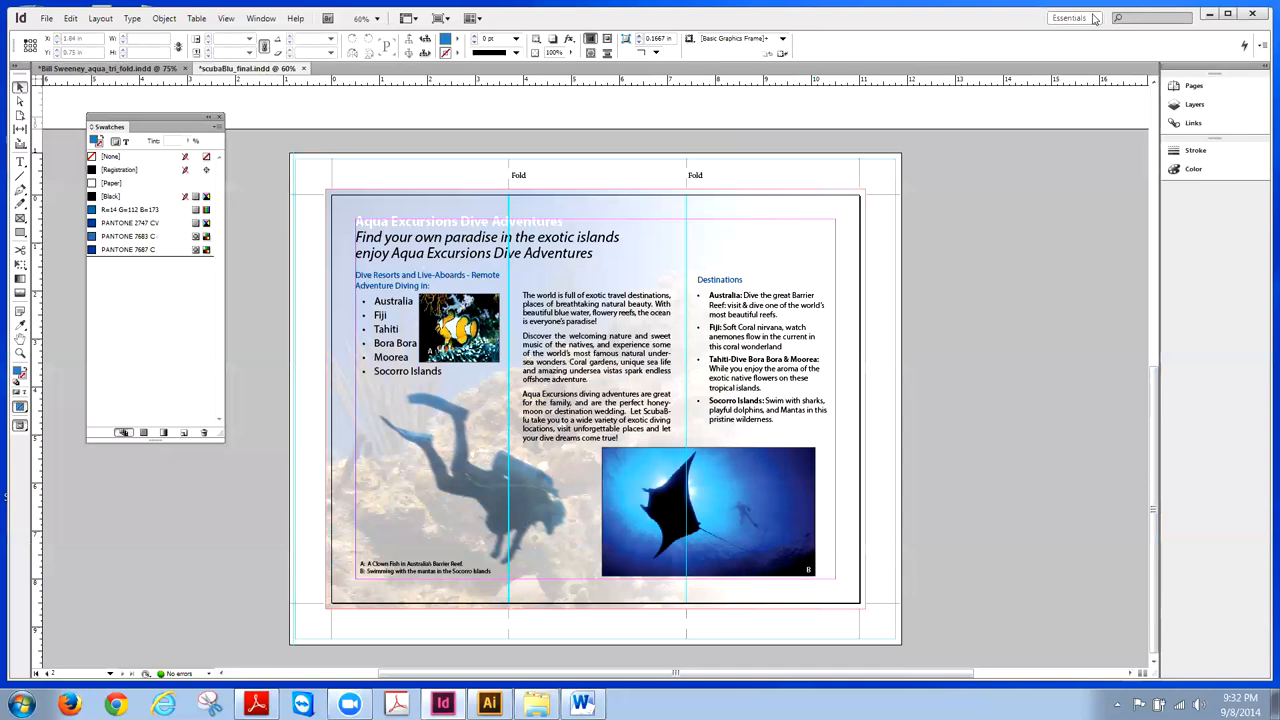
pyautogui.click(1208, 17)
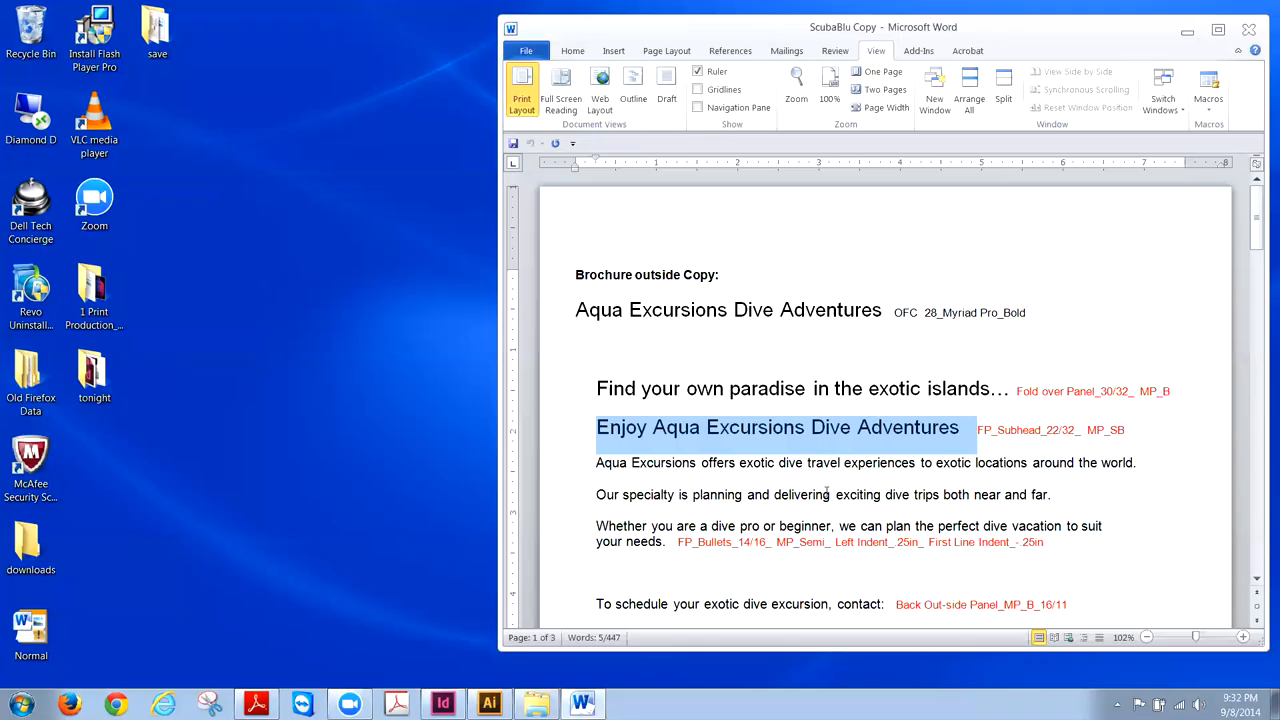
# - Copy the heading 'Aqua Excursions Dive Adventures' from the Brochure inside Copy section
pyautogui.moveTo(1263, 228); pyautogui.dragTo(1263, 393)
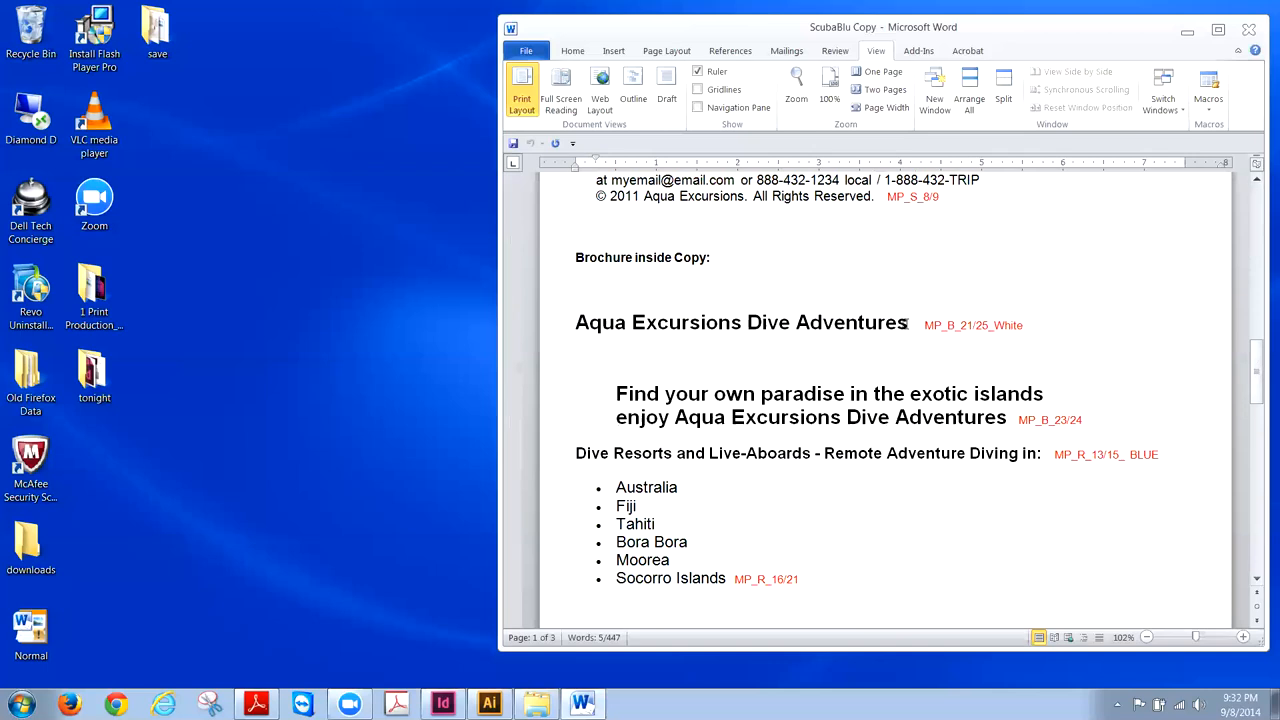
pyautogui.moveTo(908, 323); pyautogui.dragTo(580, 330)
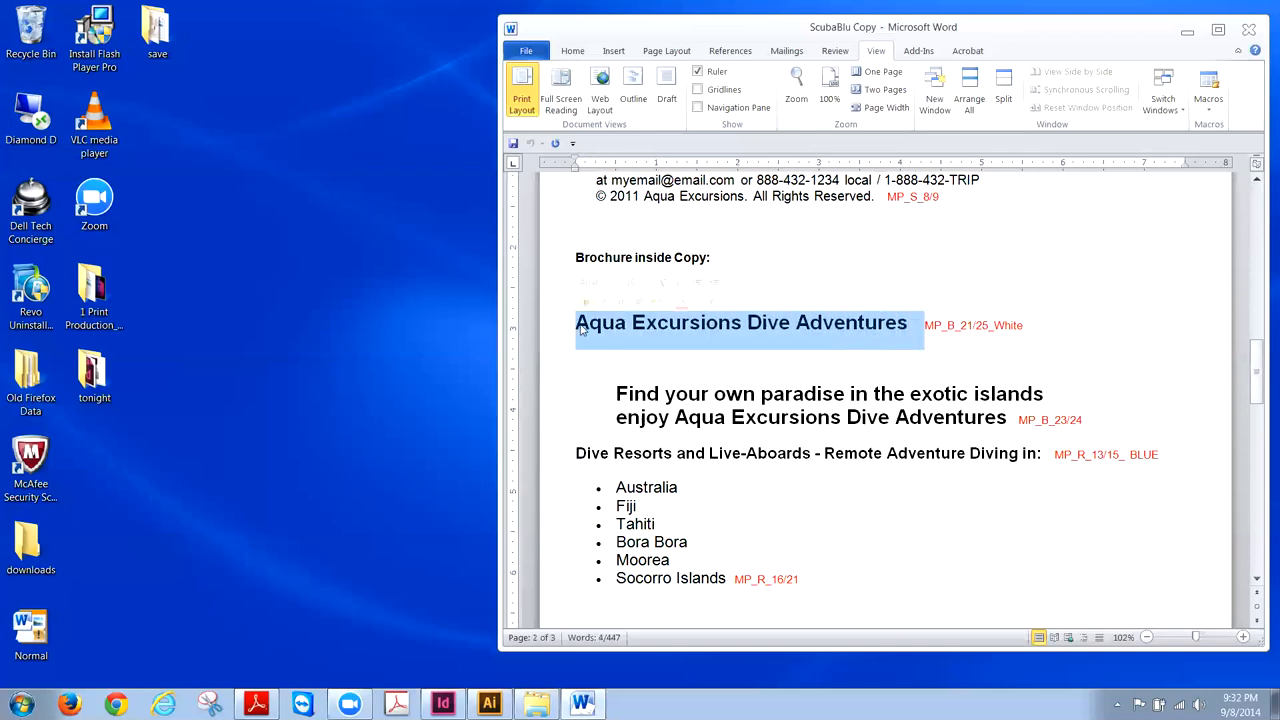
pyautogui.rightClick(580, 330)
pyautogui.click(616, 356)
# - In the aqua_tri_fold document, draw a wide frame at the inside spread's top left
pyautogui.click(442, 704)
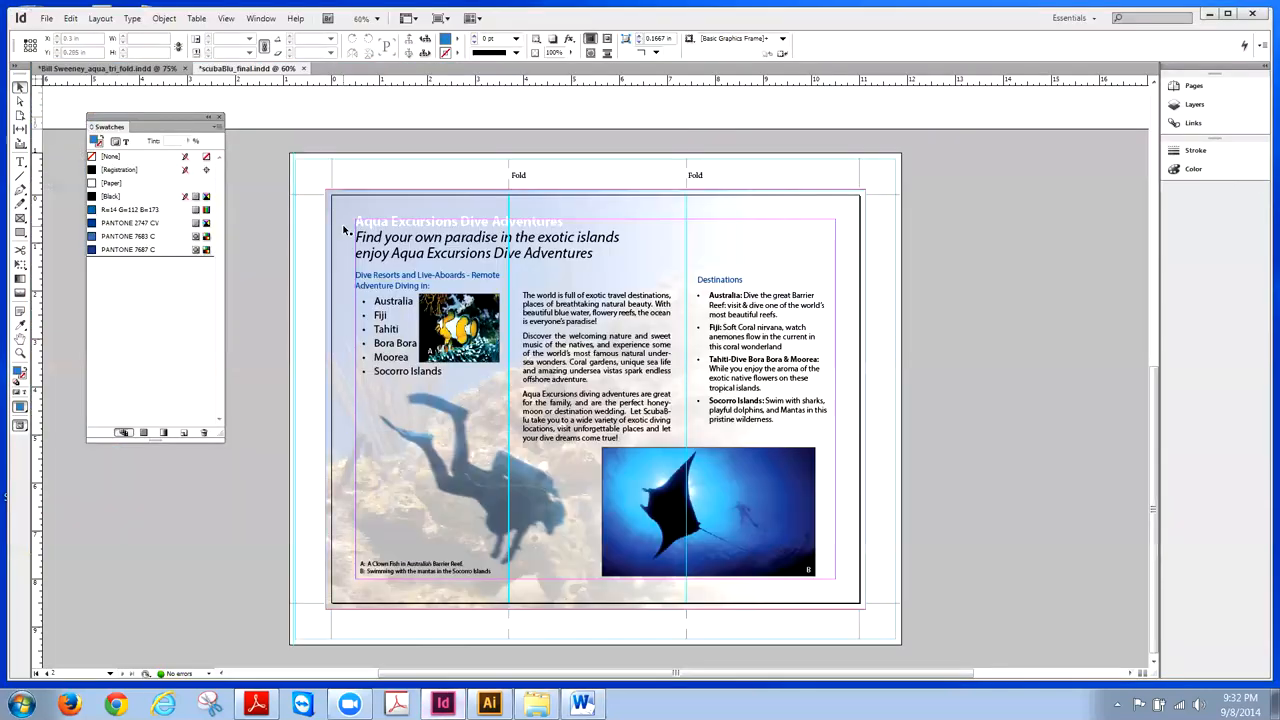
pyautogui.click(121, 70)
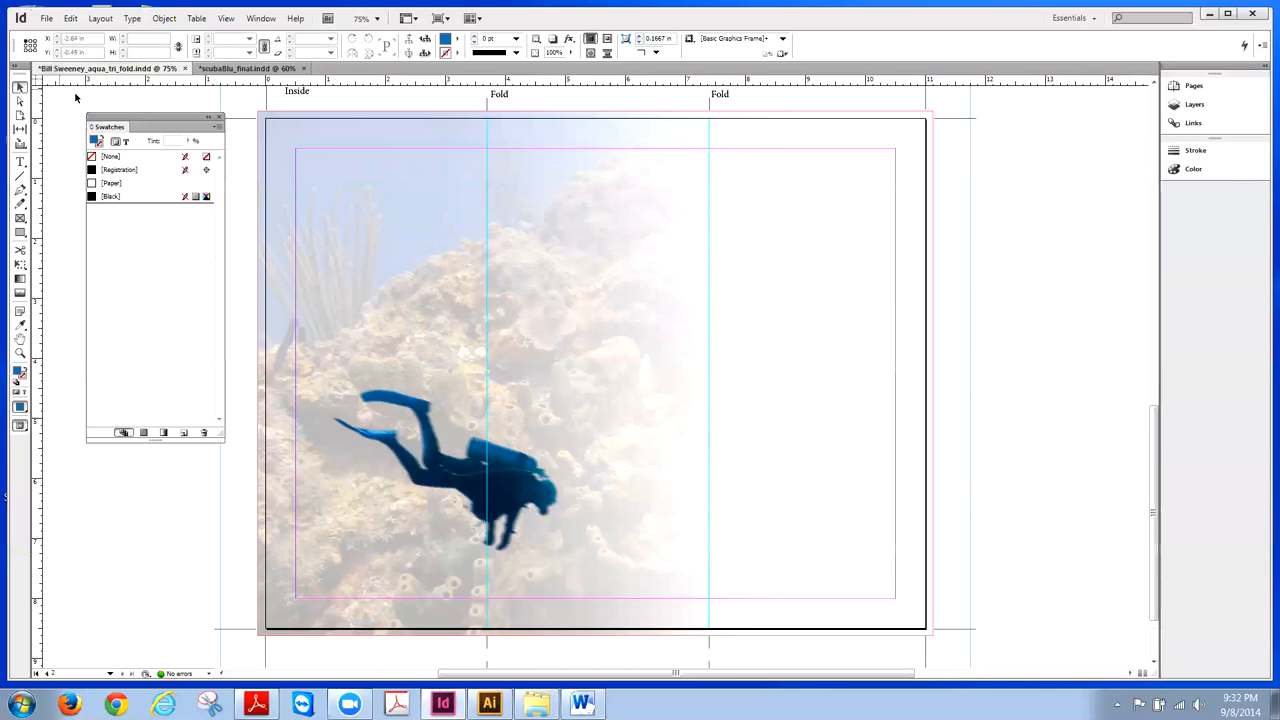
pyautogui.click(20, 217)
pyautogui.moveTo(299, 168); pyautogui.dragTo(590, 196)
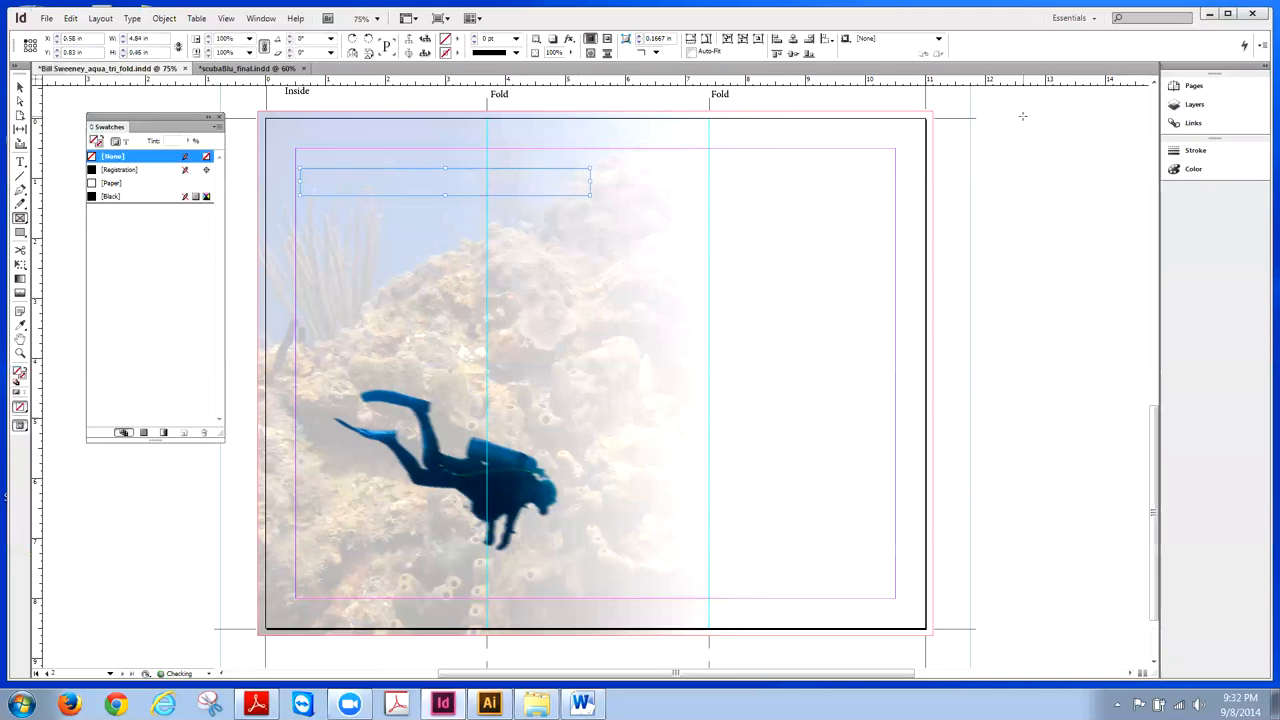
pyautogui.hotkey('ctrl', 'v')
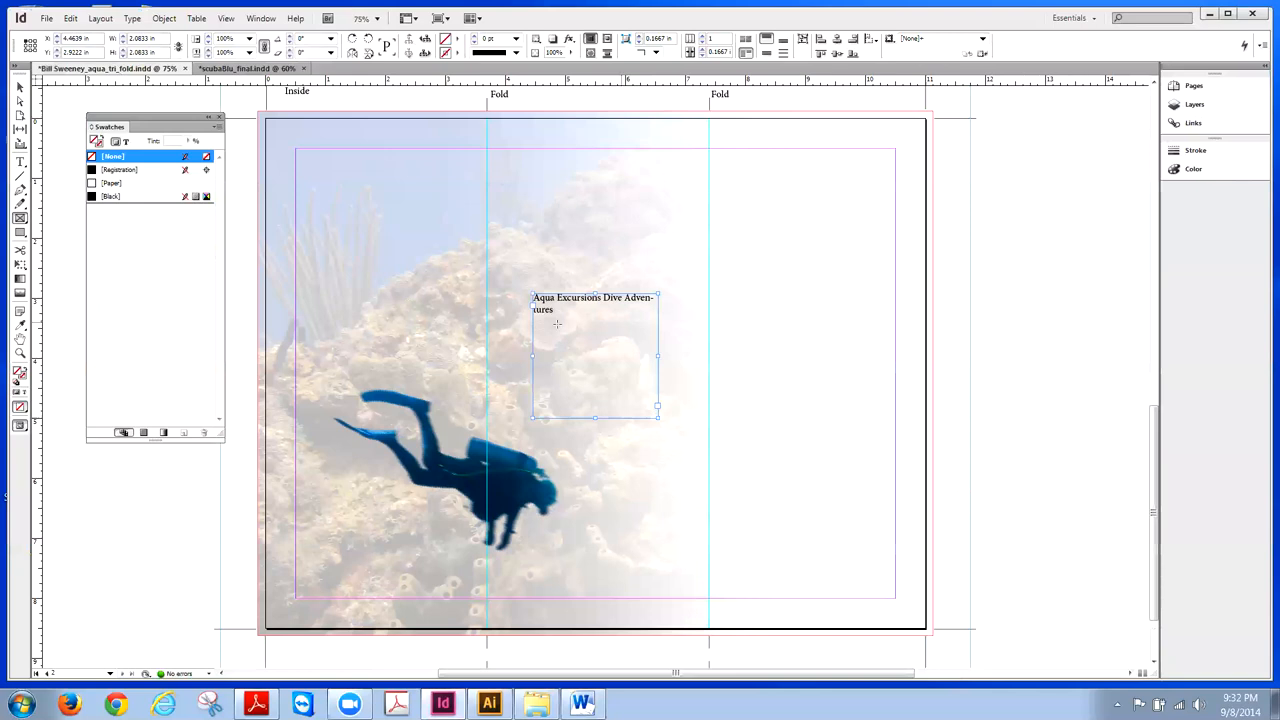
pyautogui.hotkey('ctrl', 'z')
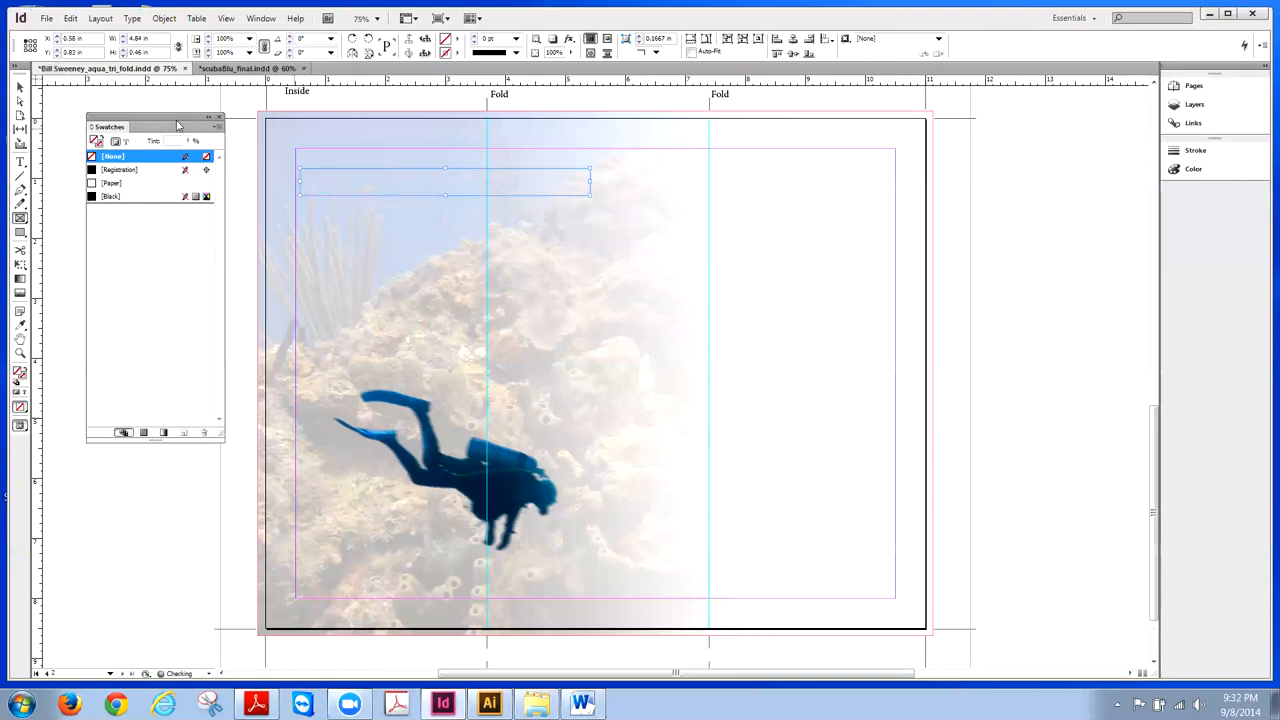
# - Paste 'Aqua Excursions Dive Adventures' into the frame, then view scubaBlu_final for comparison
pyautogui.click(20, 161)
pyautogui.click(319, 174)
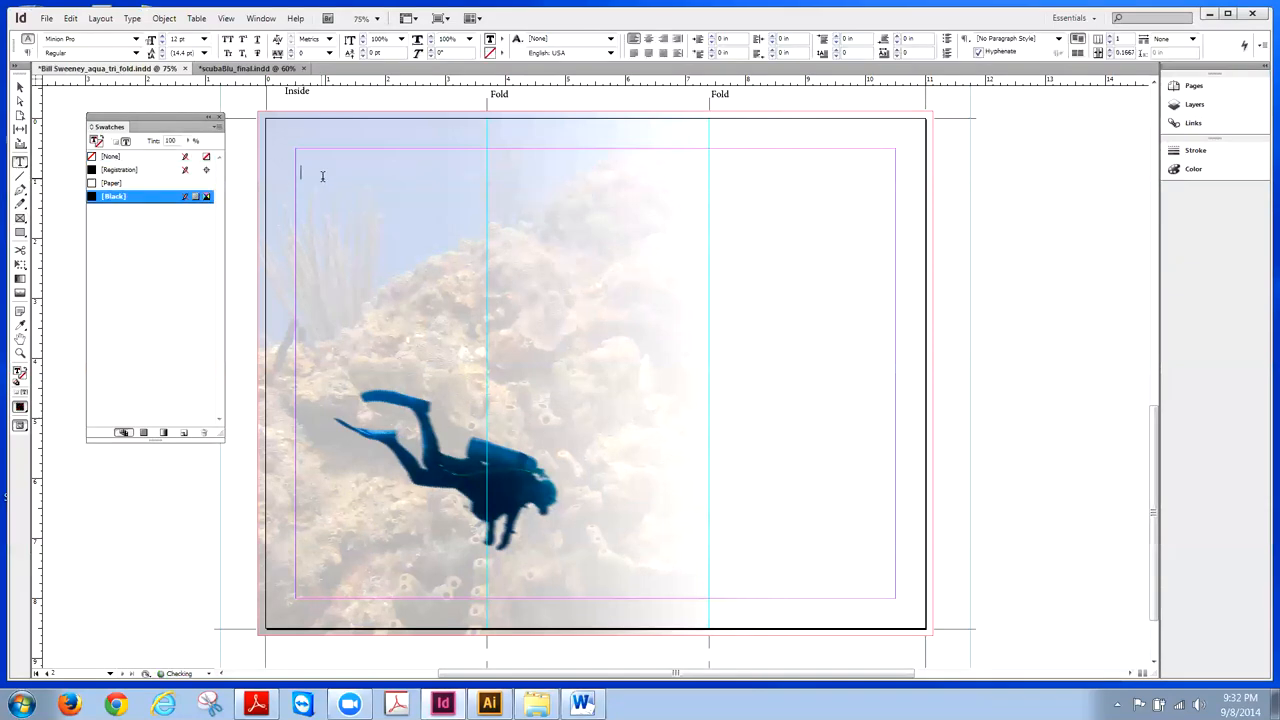
pyautogui.click(70, 18)
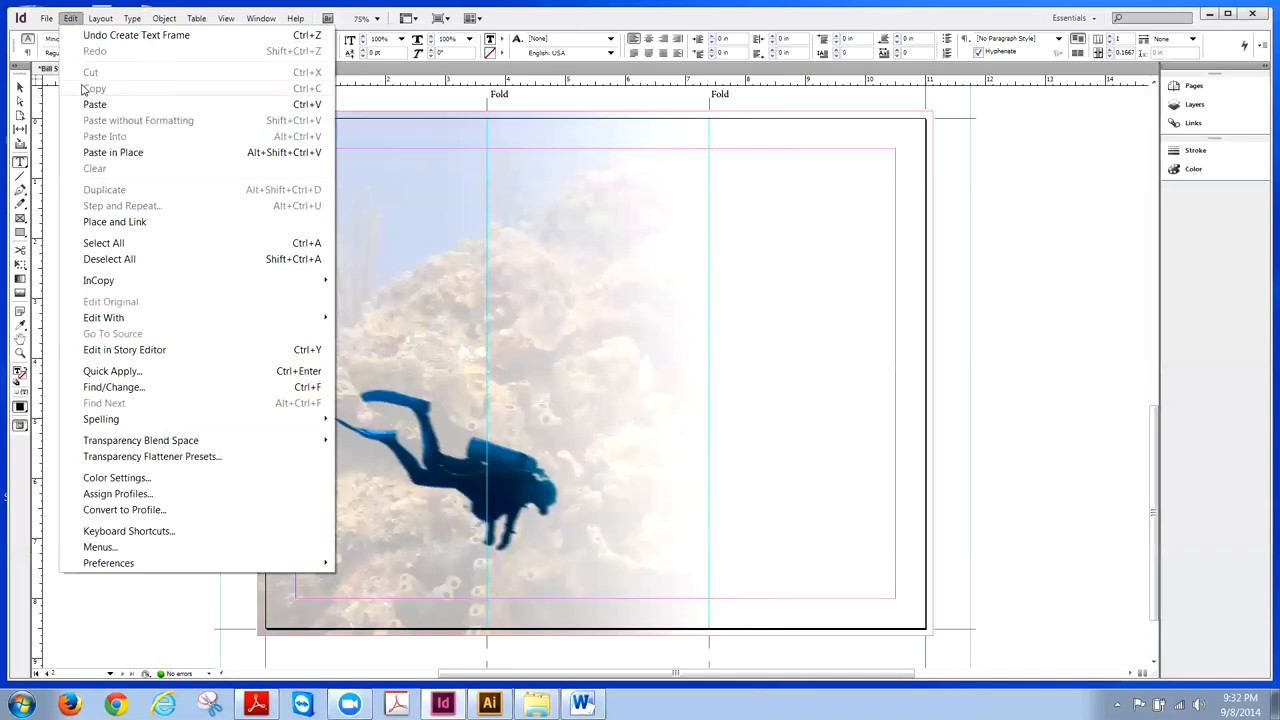
pyautogui.click(86, 100)
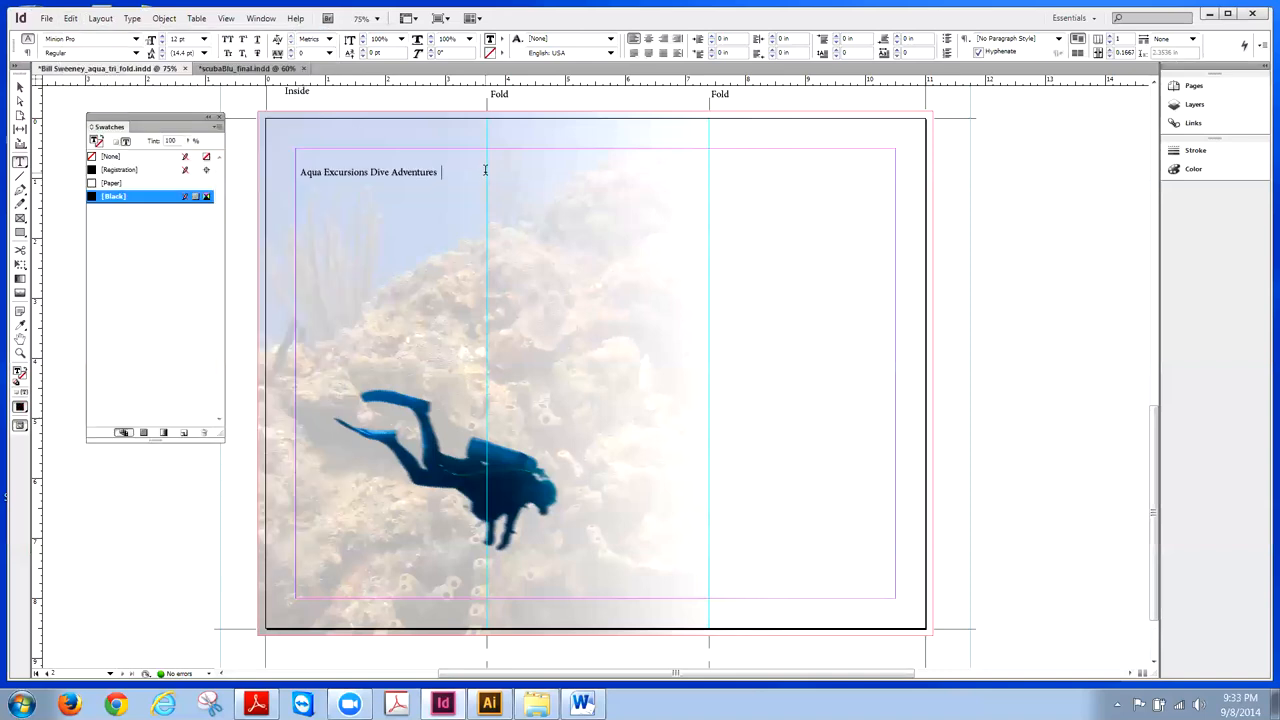
pyautogui.click(19, 87)
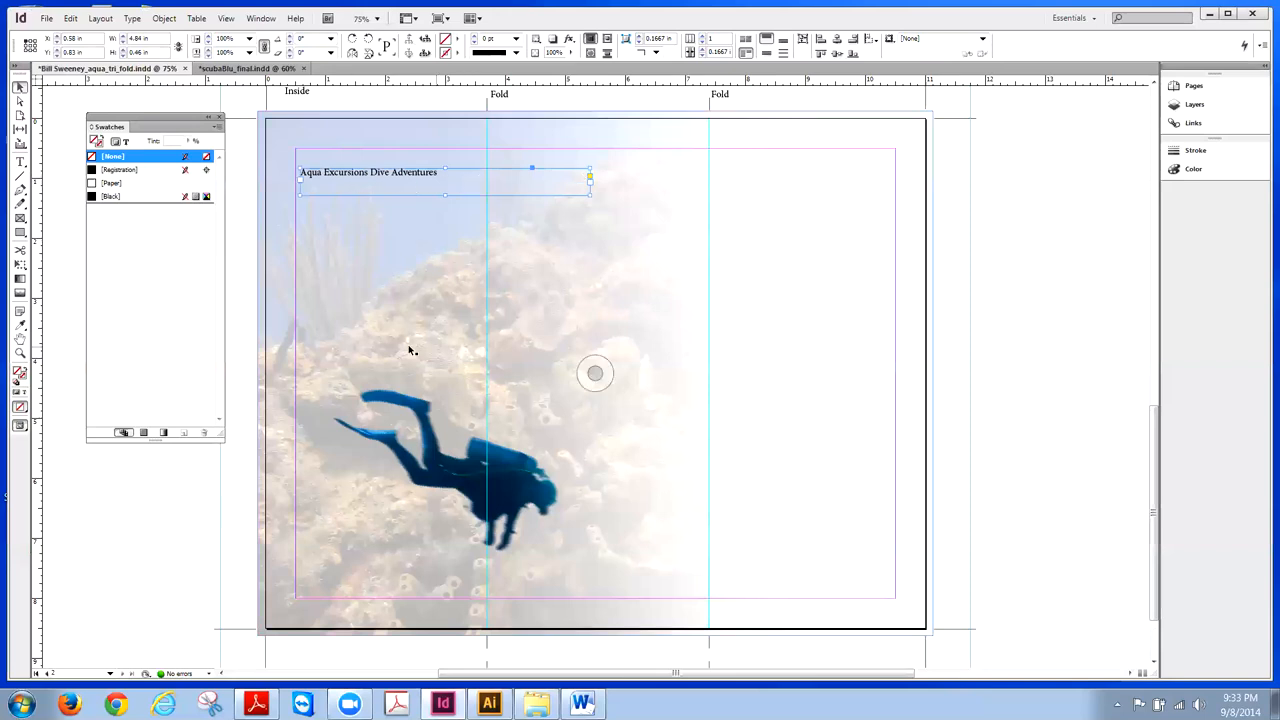
pyautogui.click(208, 71)
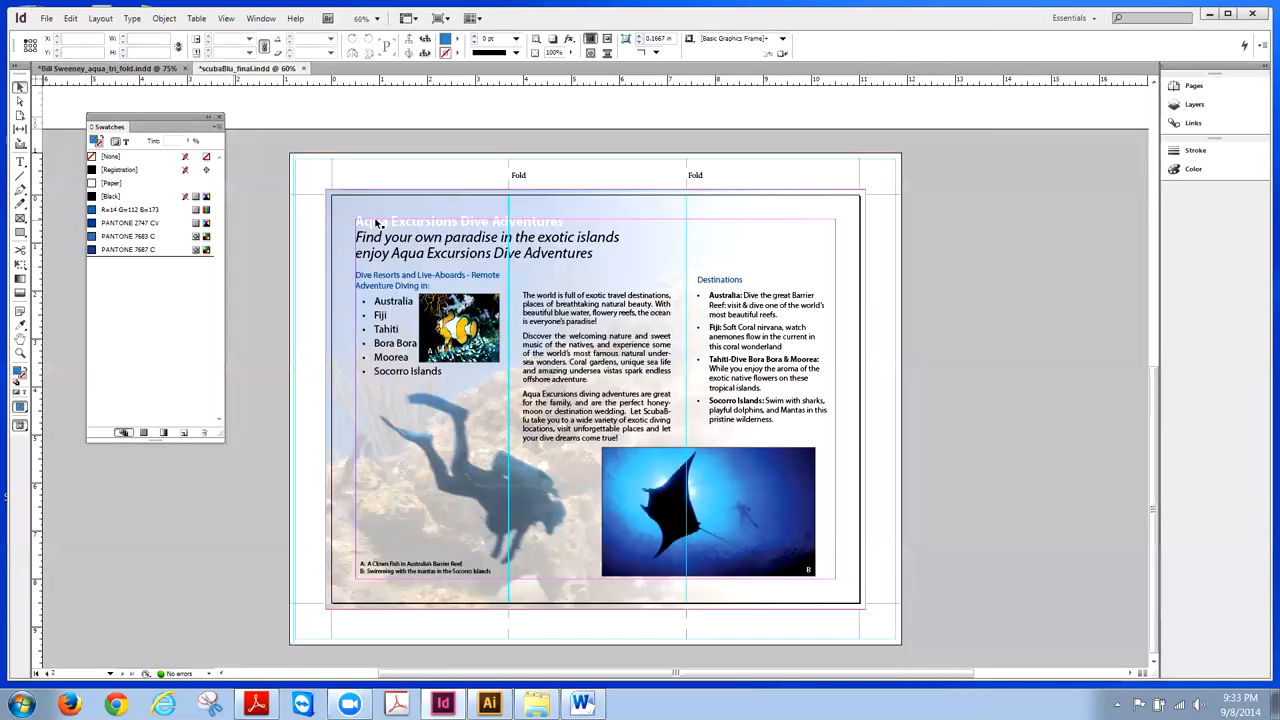
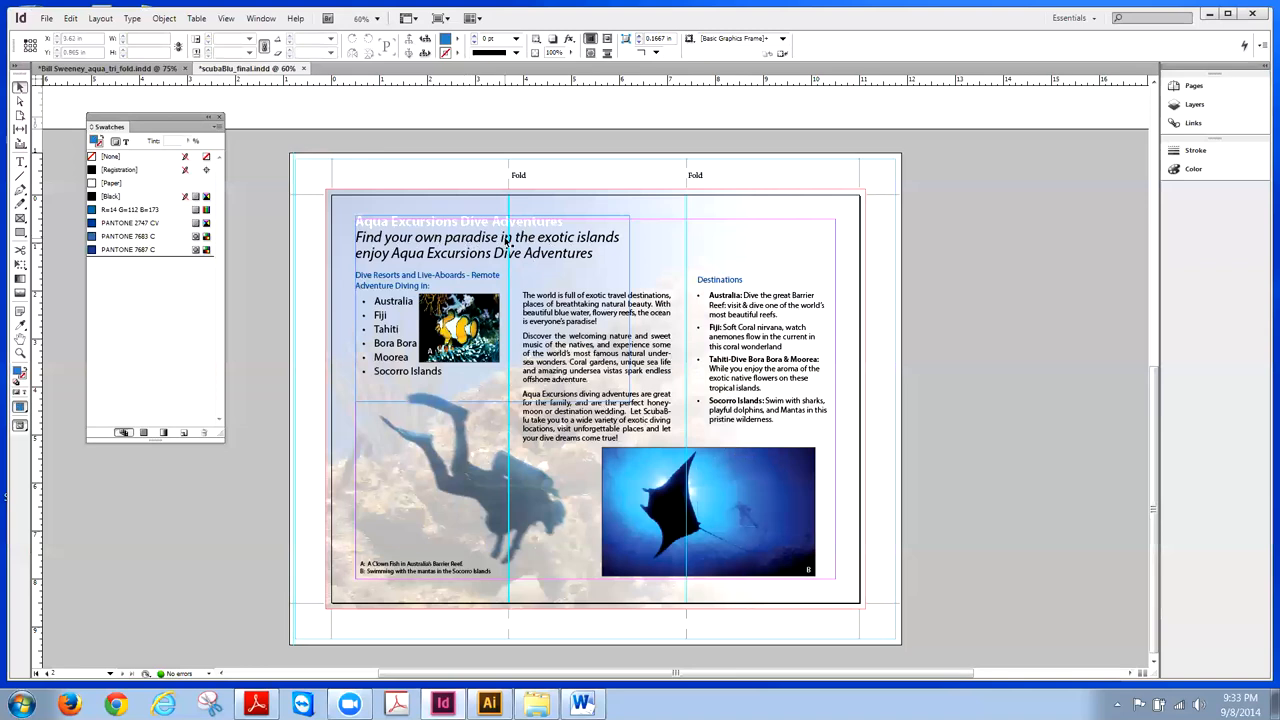
# - In the tri-fold, set the headline 'Aqua Excursions Dive Adventures' to Myriad Pro Bold
pyautogui.click(102, 70)
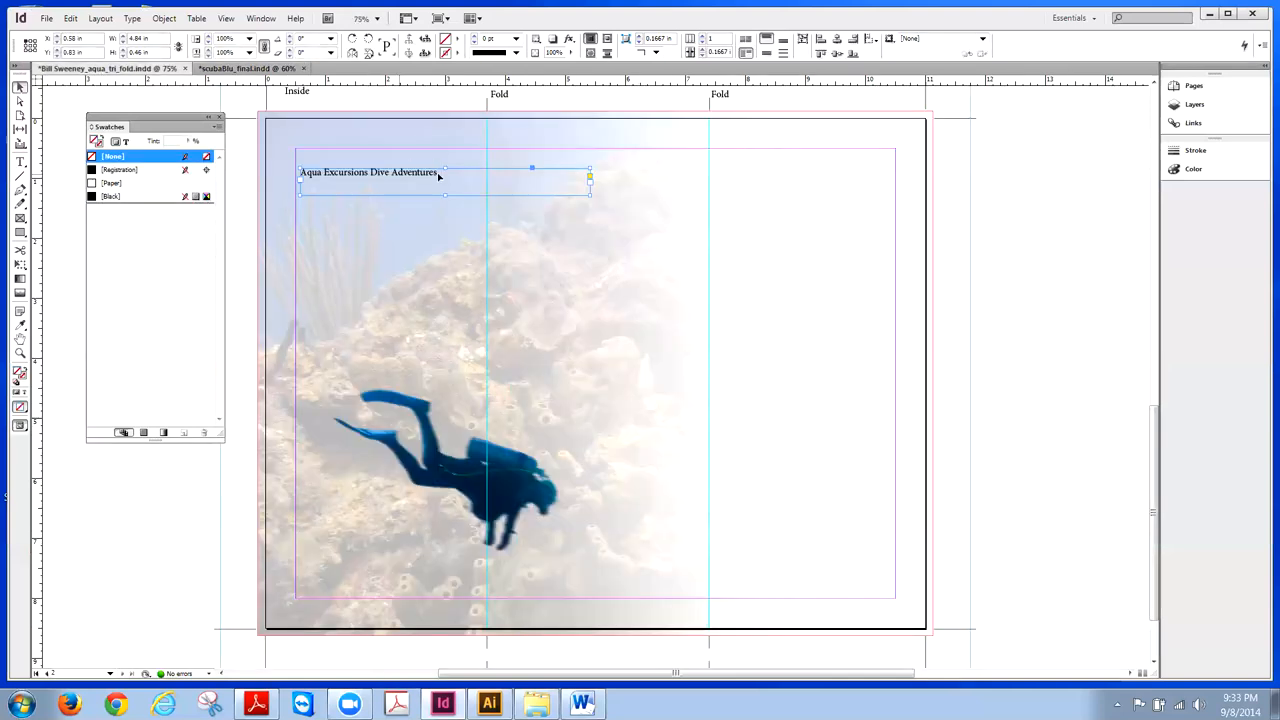
pyautogui.doubleClick(435, 174)
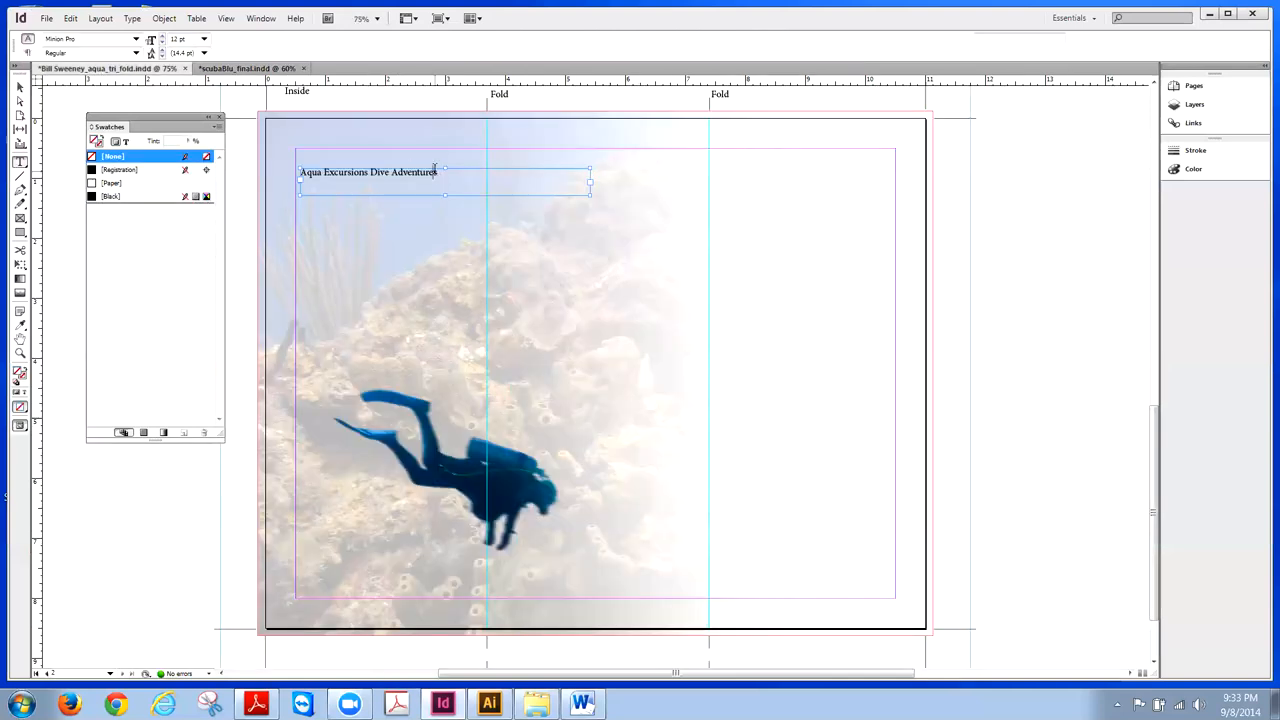
pyautogui.moveTo(437, 173); pyautogui.dragTo(303, 174)
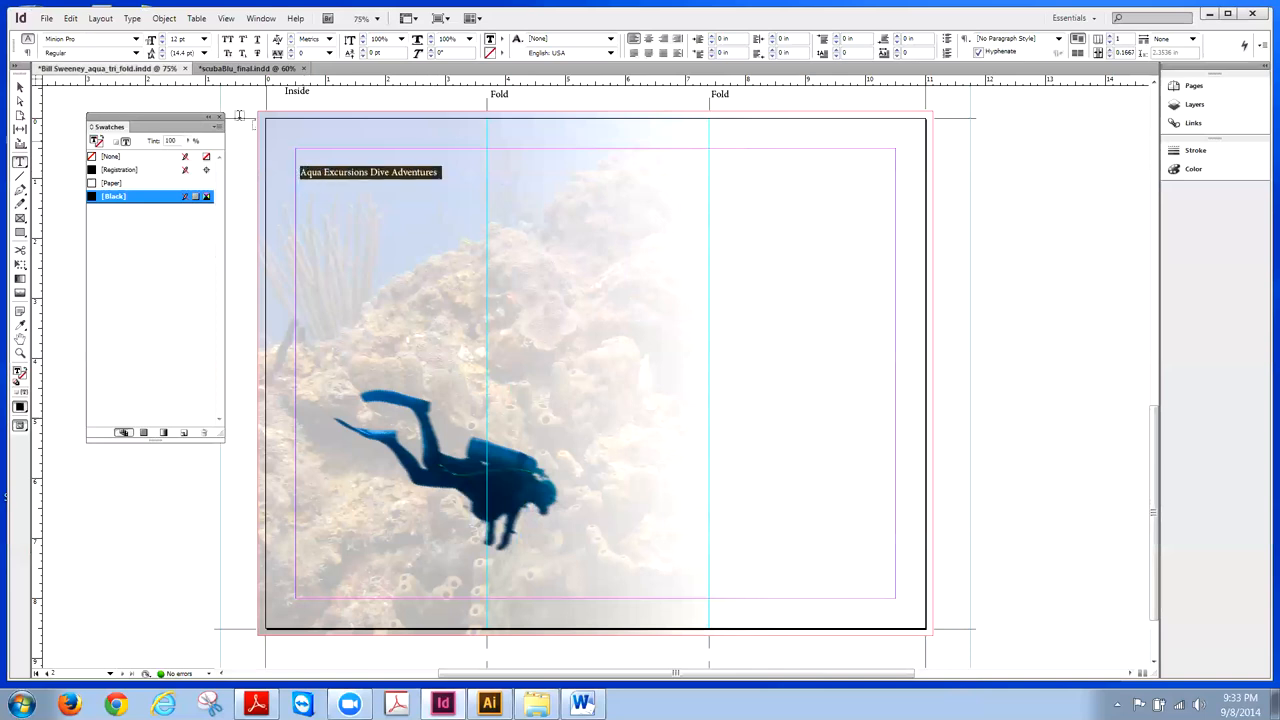
pyautogui.click(135, 40)
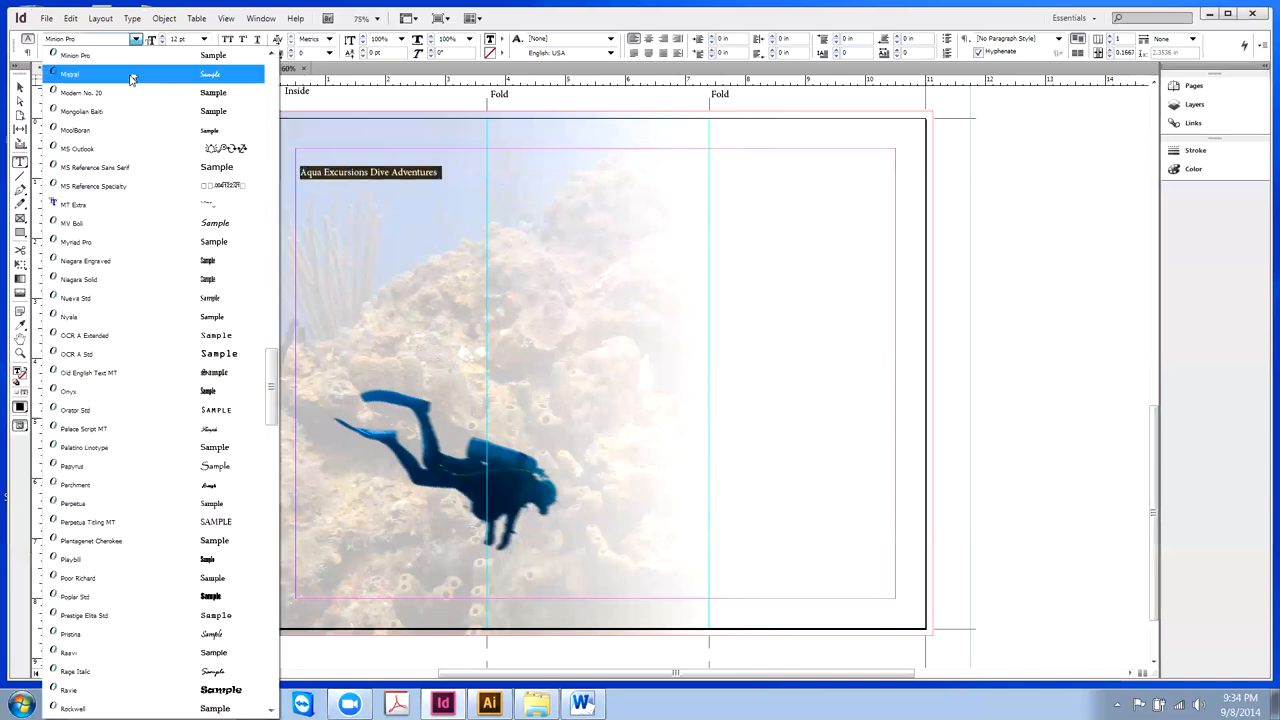
pyautogui.click(76, 243)
pyautogui.click(135, 53)
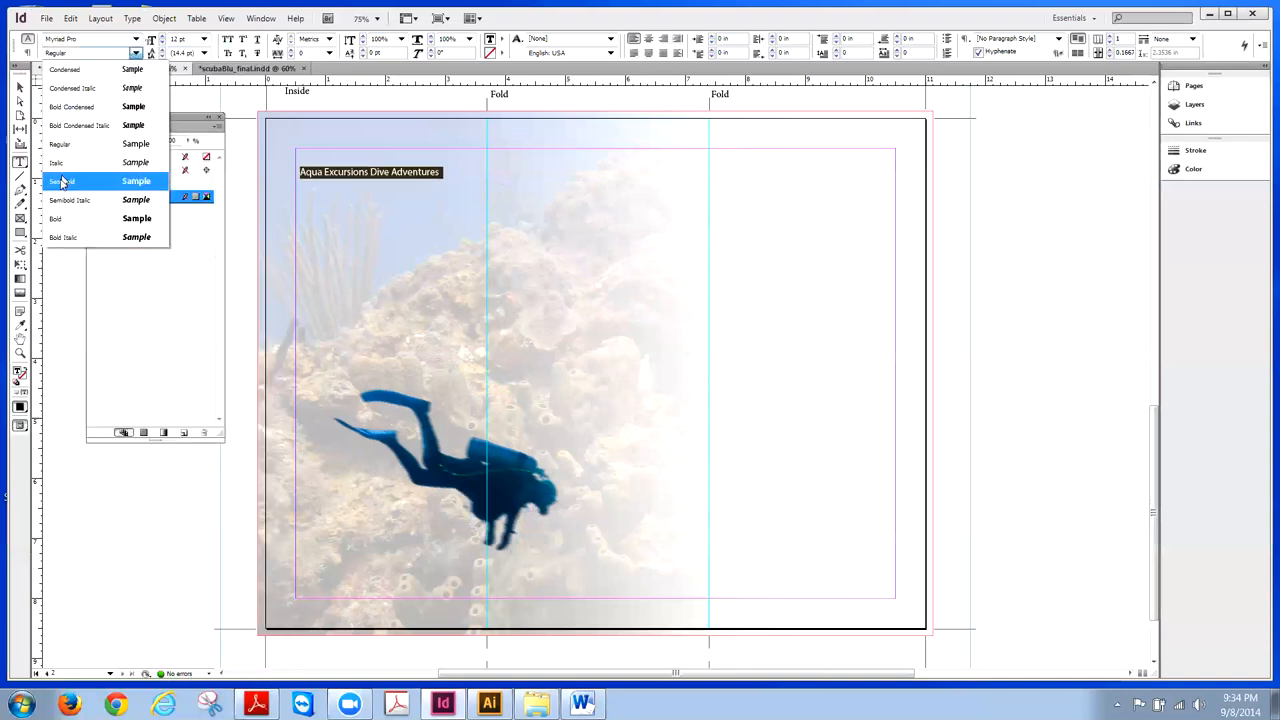
pyautogui.click(63, 218)
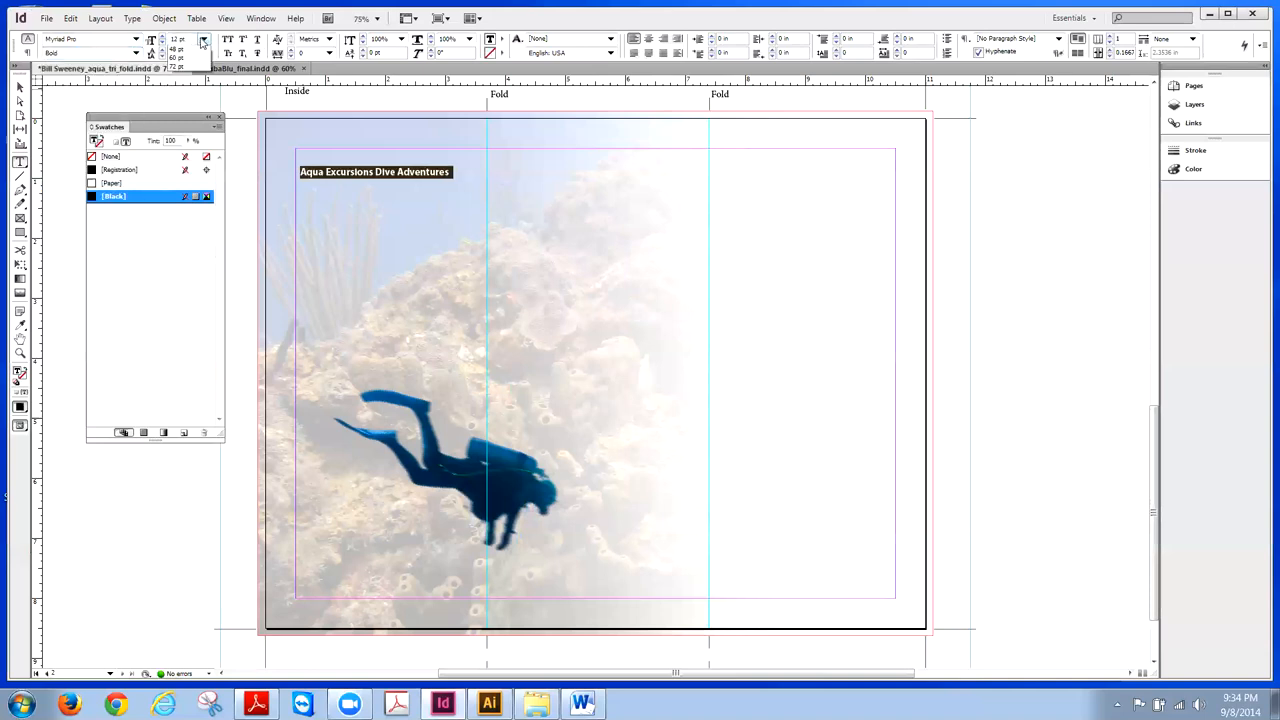
# - Give the headline 20 pt leading and a larger font size so it fits on one line
pyautogui.click(202, 51)
pyautogui.click(178, 140)
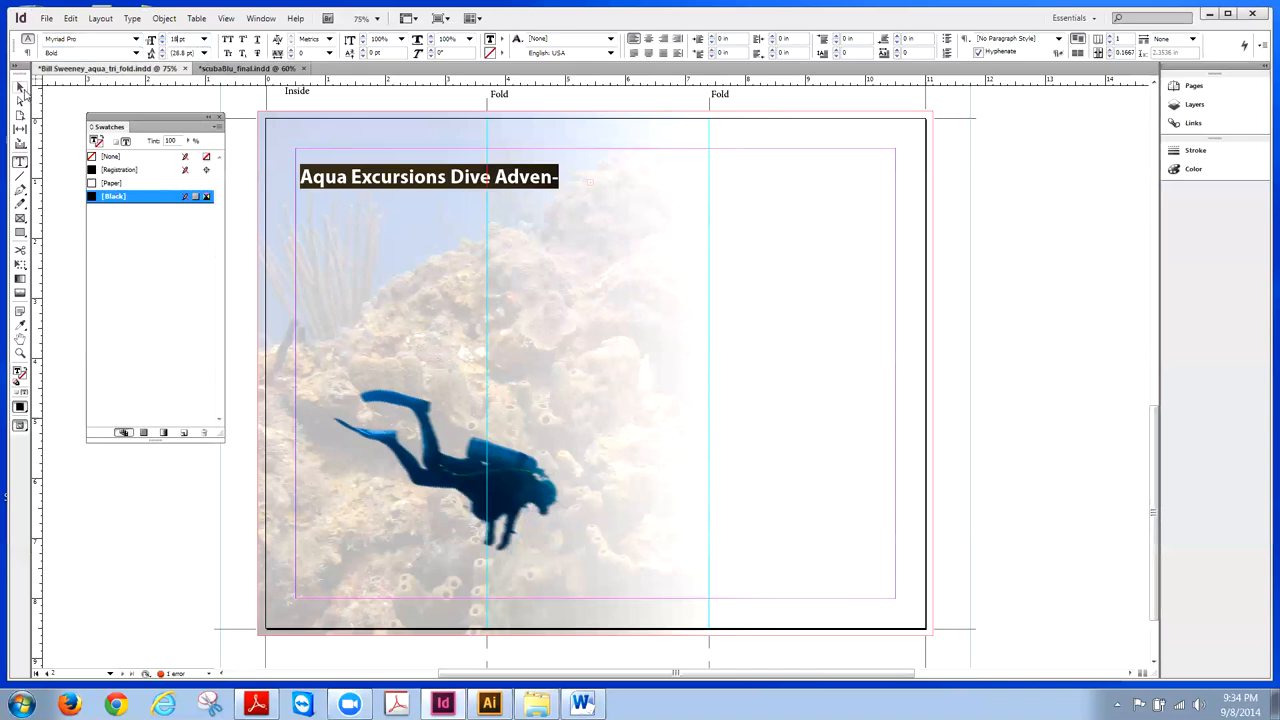
pyautogui.click(21, 88)
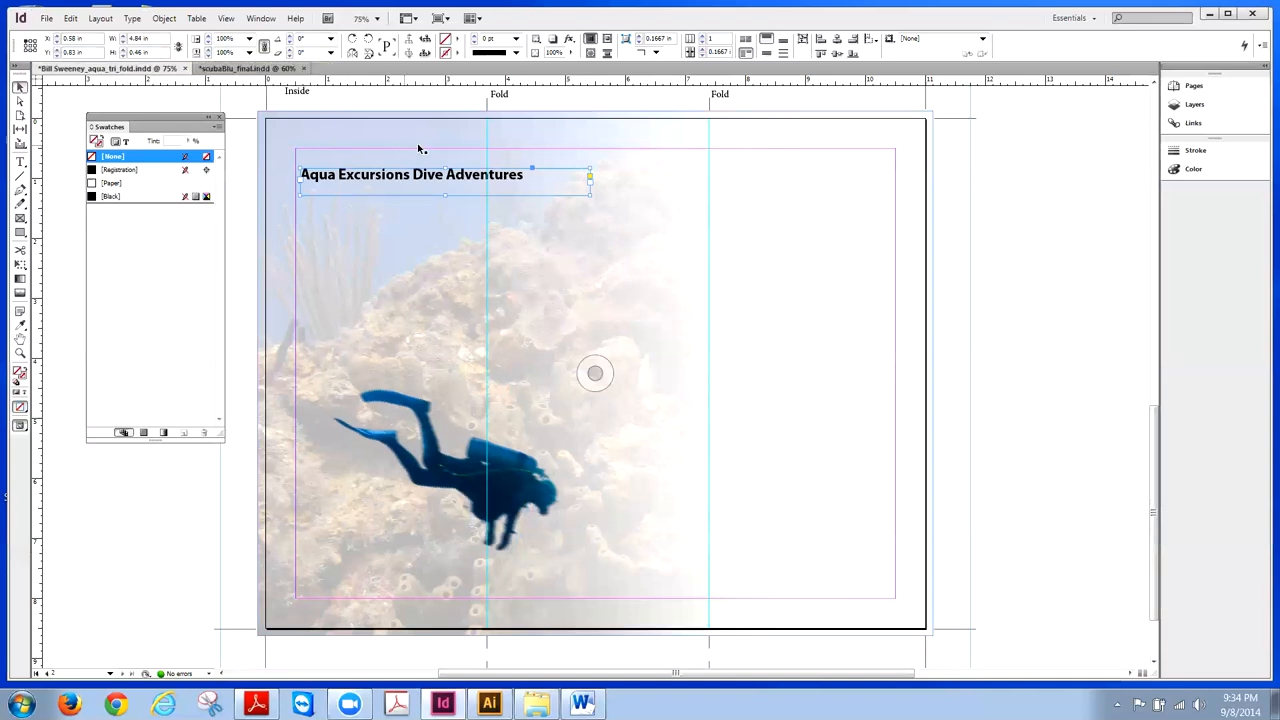
pyautogui.tripleClick(470, 175)
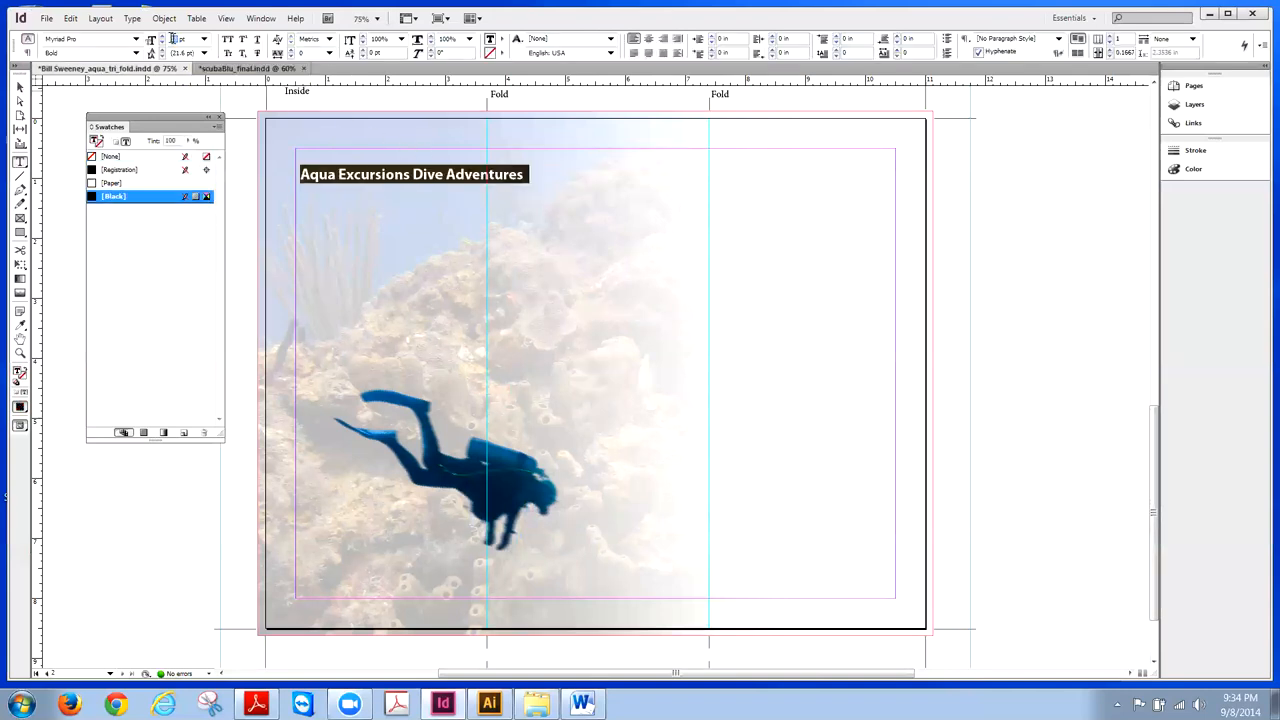
pyautogui.click(20, 88)
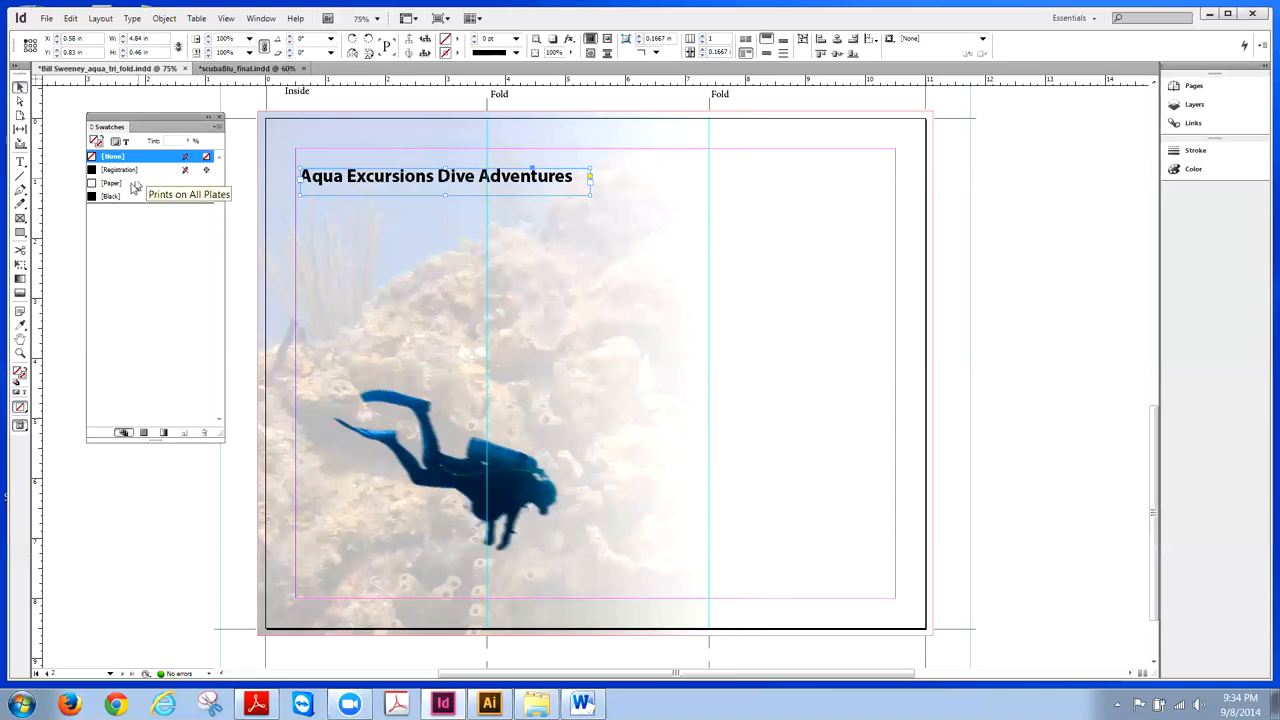
# - Make the headline text white with the [Paper] swatch and draw an empty text frame beneath it
pyautogui.click(91, 184)
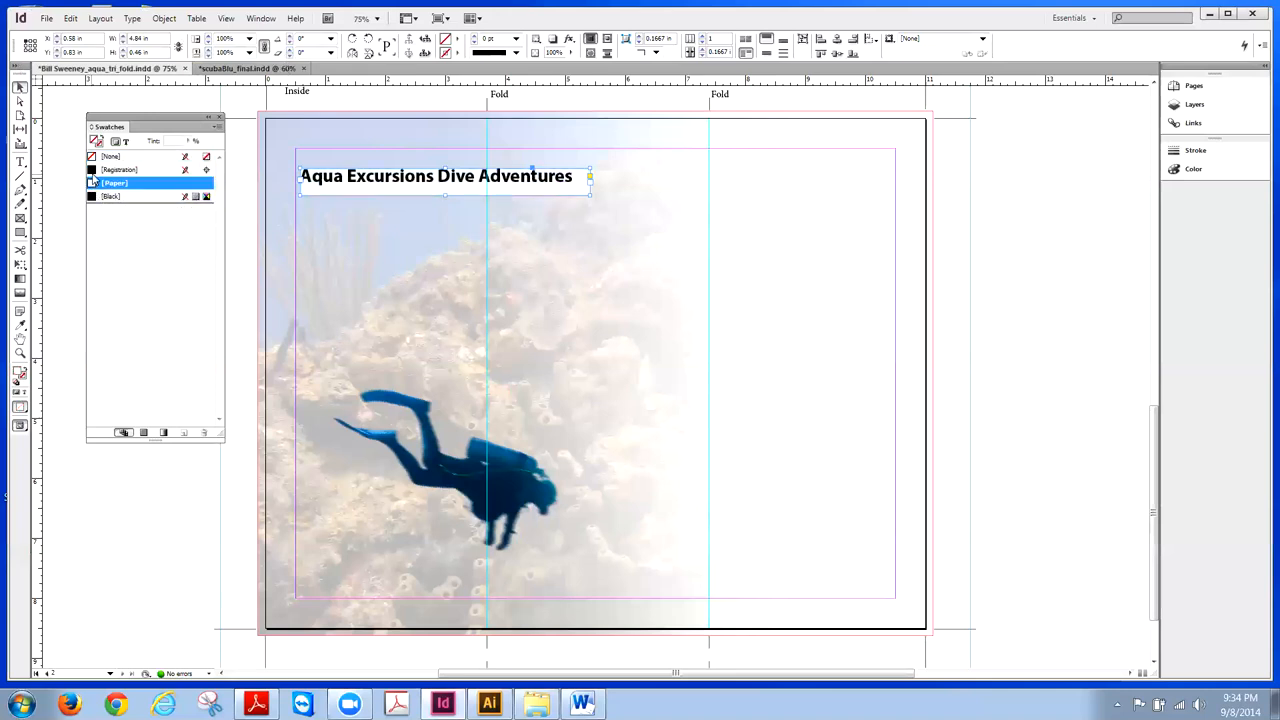
pyautogui.hotkey('ctrl', 'z')
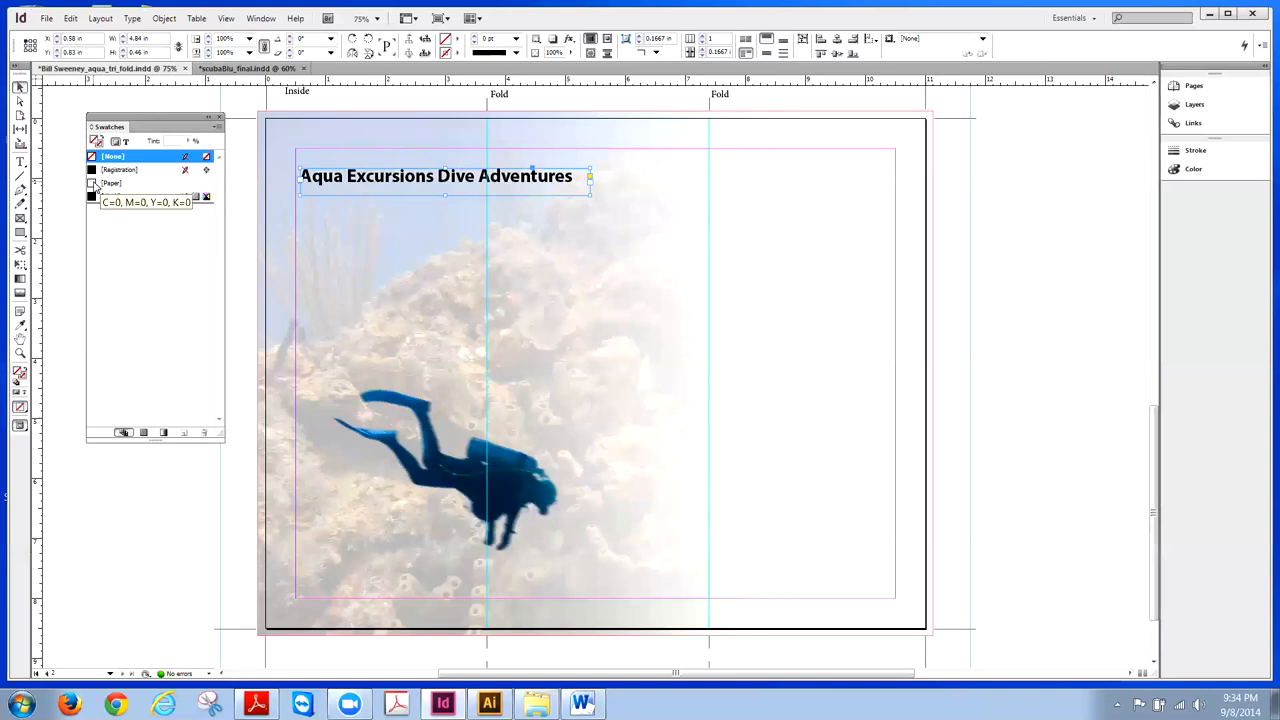
pyautogui.click(95, 184)
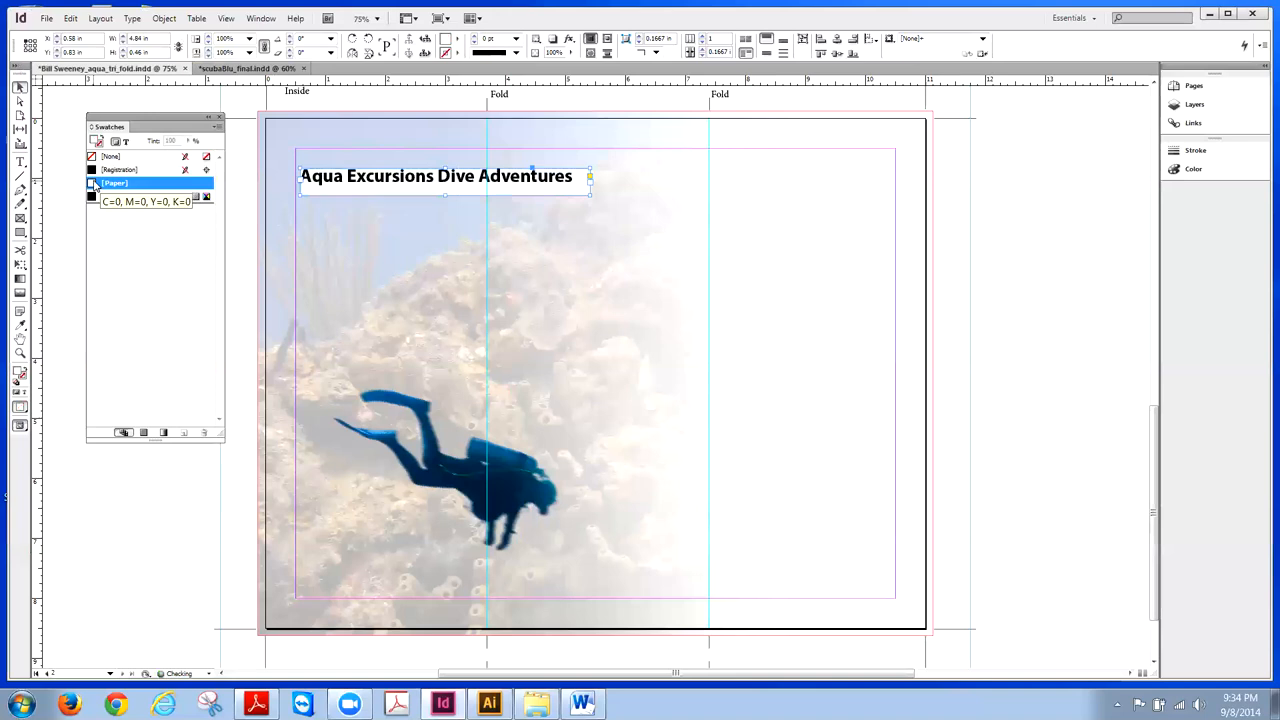
pyautogui.click(95, 157)
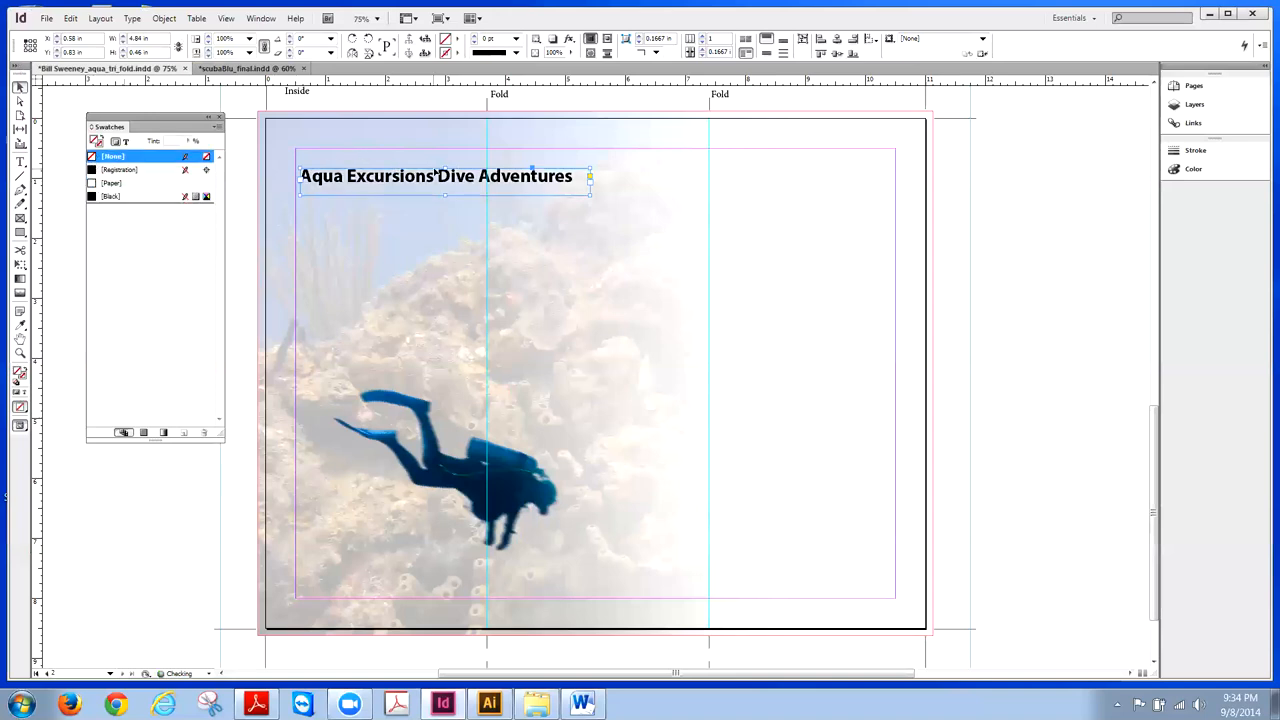
pyautogui.doubleClick(440, 176)
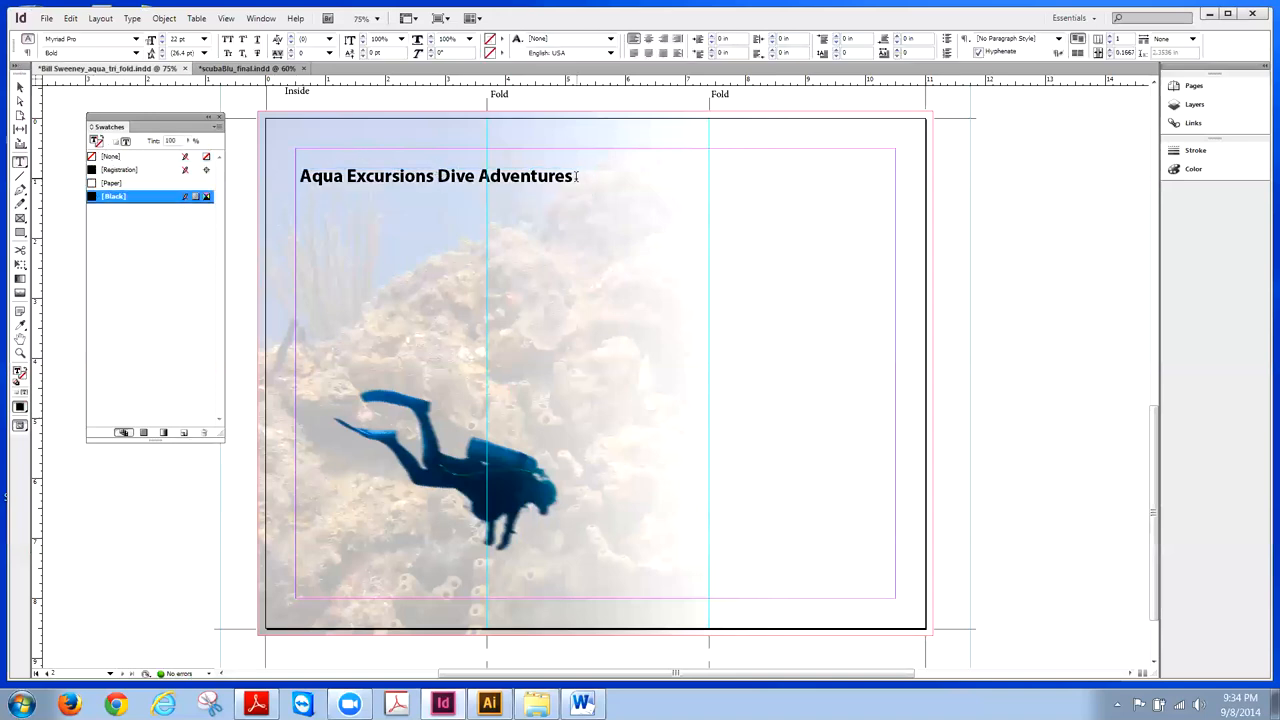
pyautogui.moveTo(577, 176); pyautogui.dragTo(300, 176)
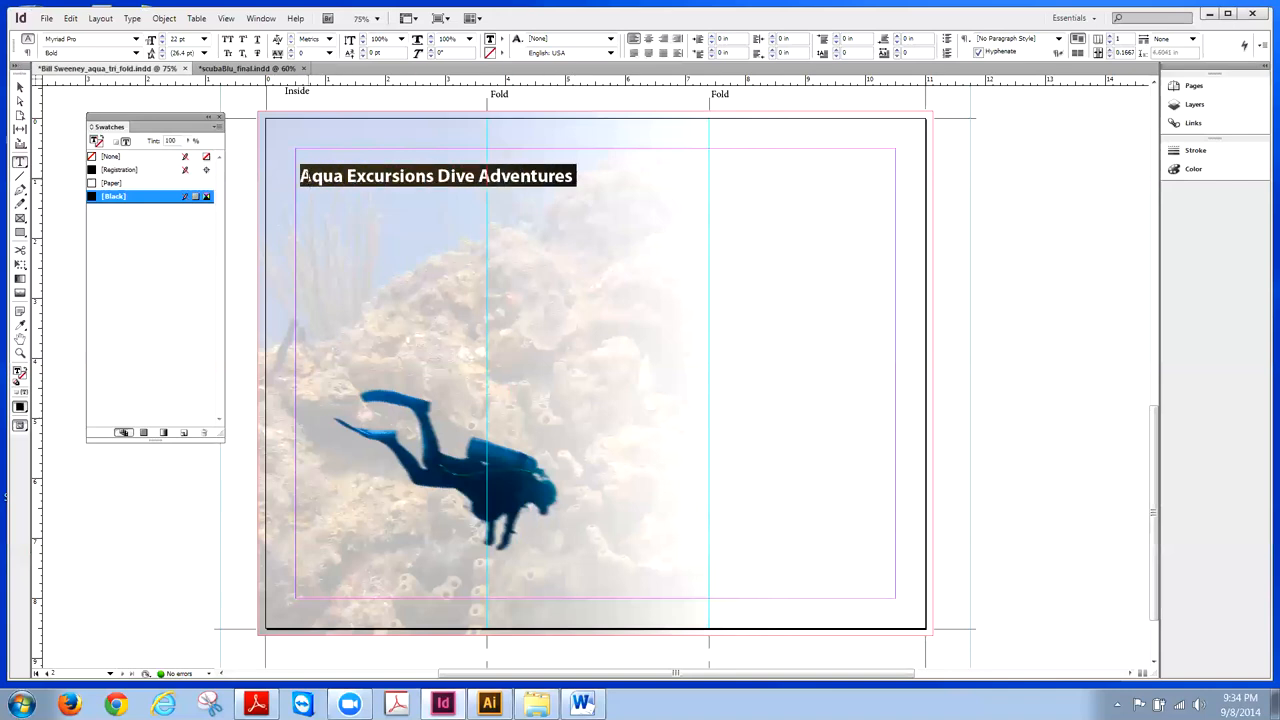
pyautogui.click(100, 184)
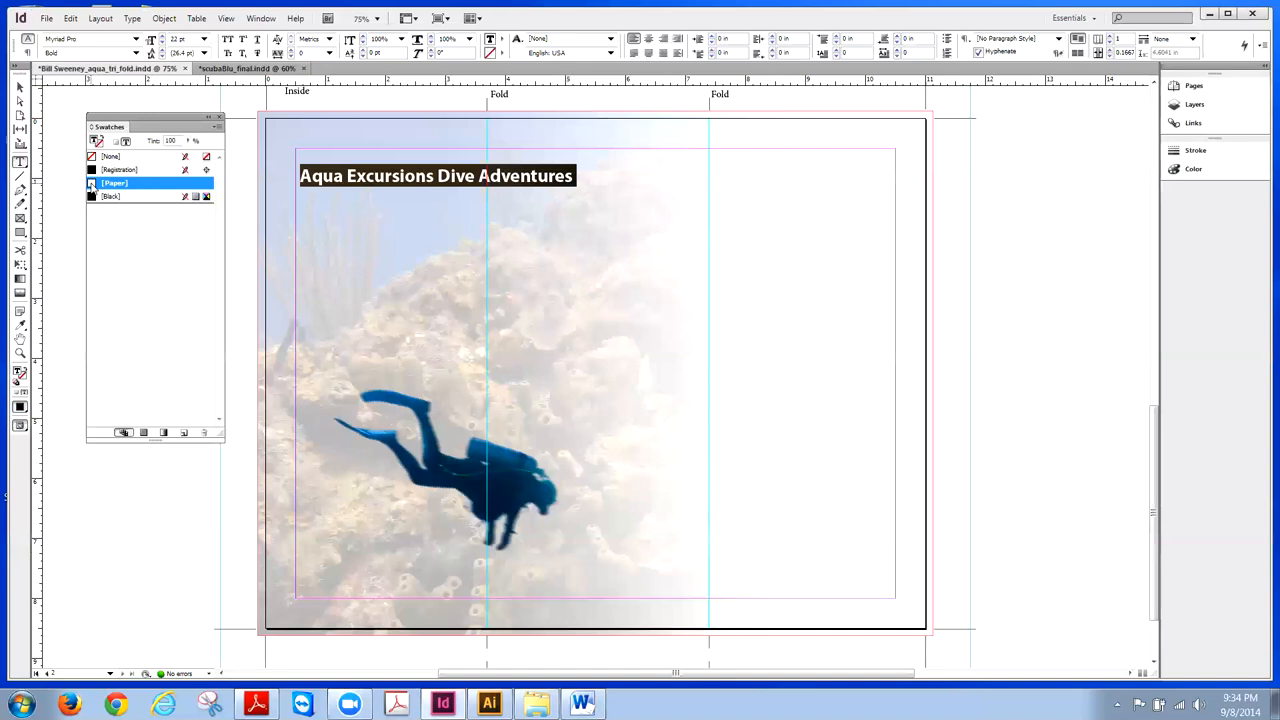
pyautogui.click(19, 87)
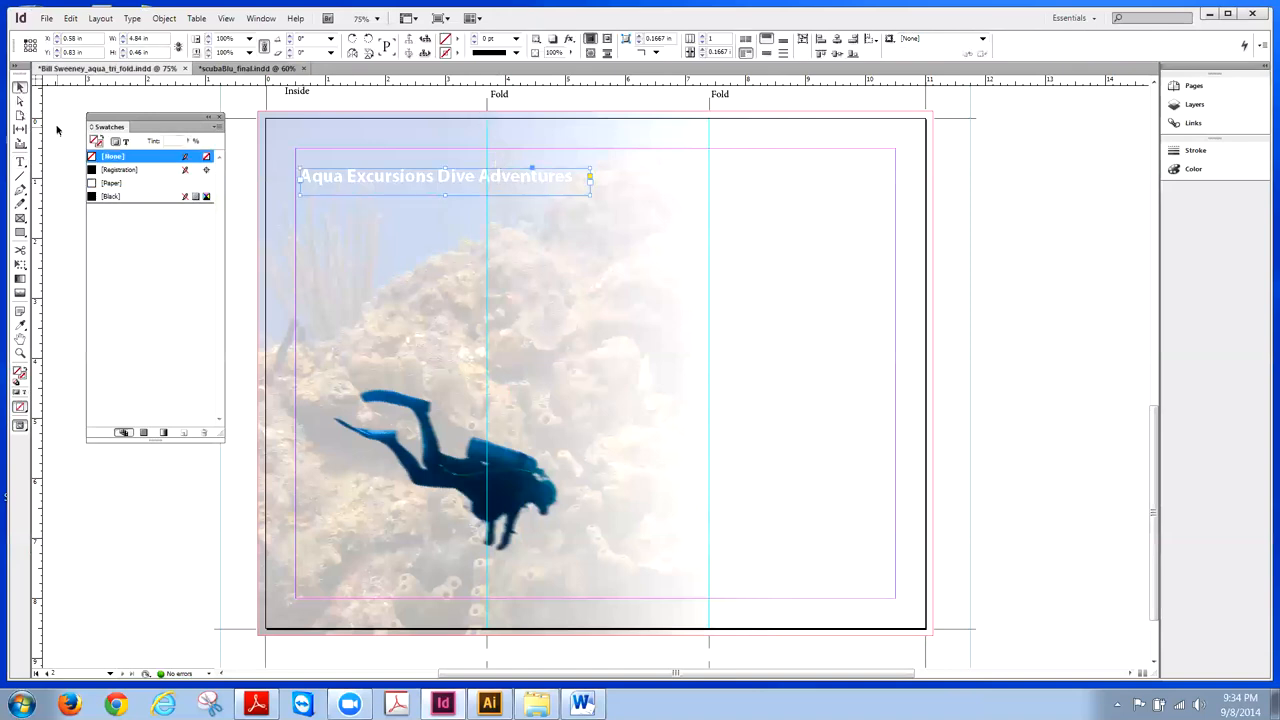
pyautogui.click(20, 161)
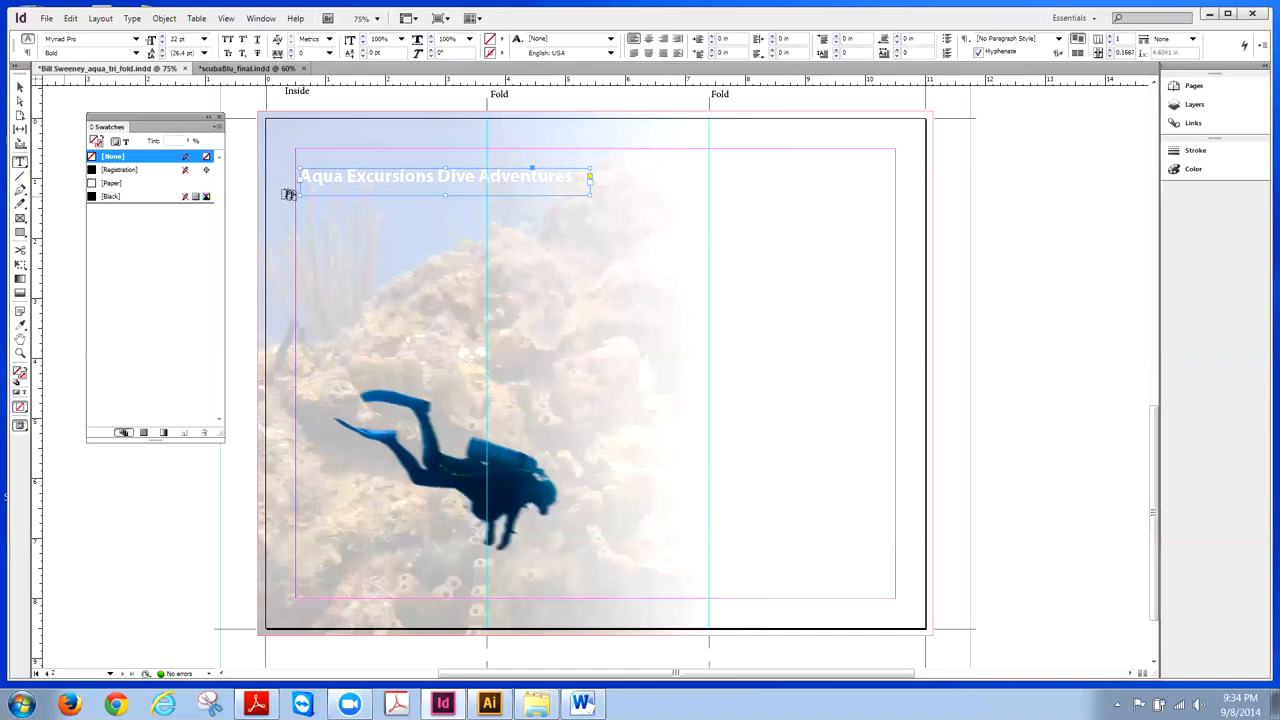
pyautogui.moveTo(301, 202); pyautogui.dragTo(631, 248)
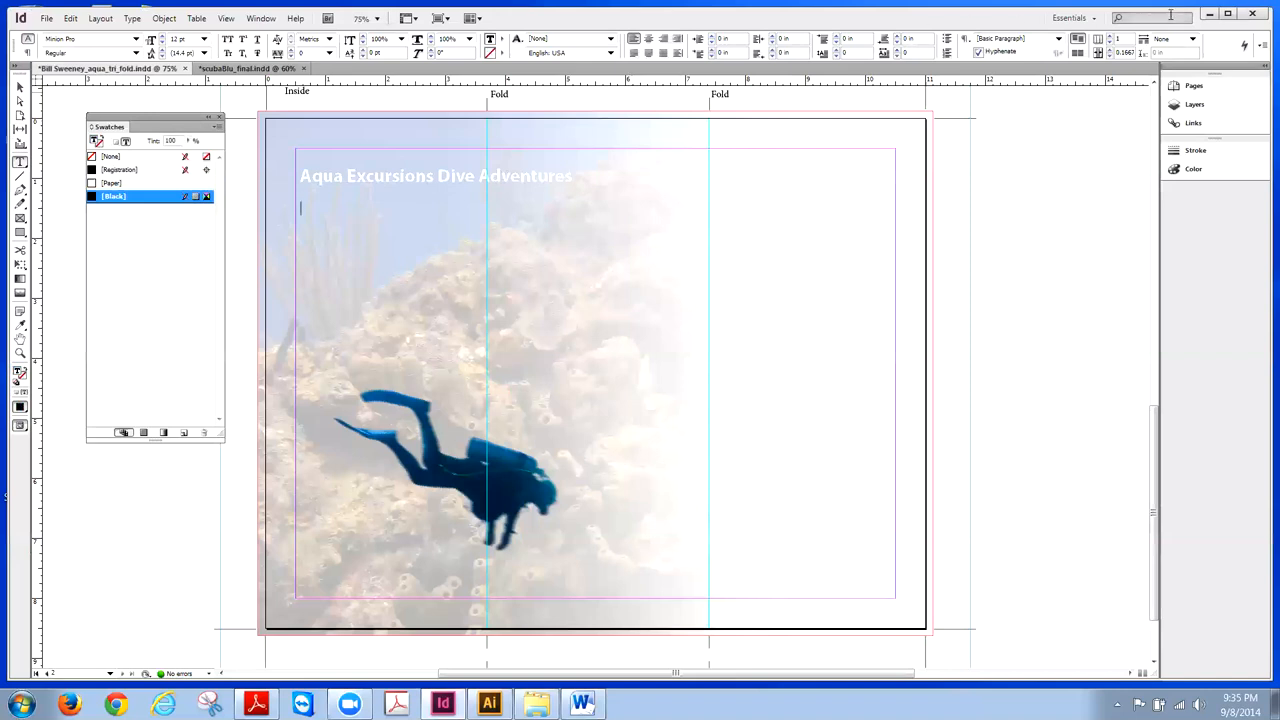
# - Copy the tagline 'Find your own paradise in the exotic islands' from Word into the new frame
pyautogui.click(1209, 14)
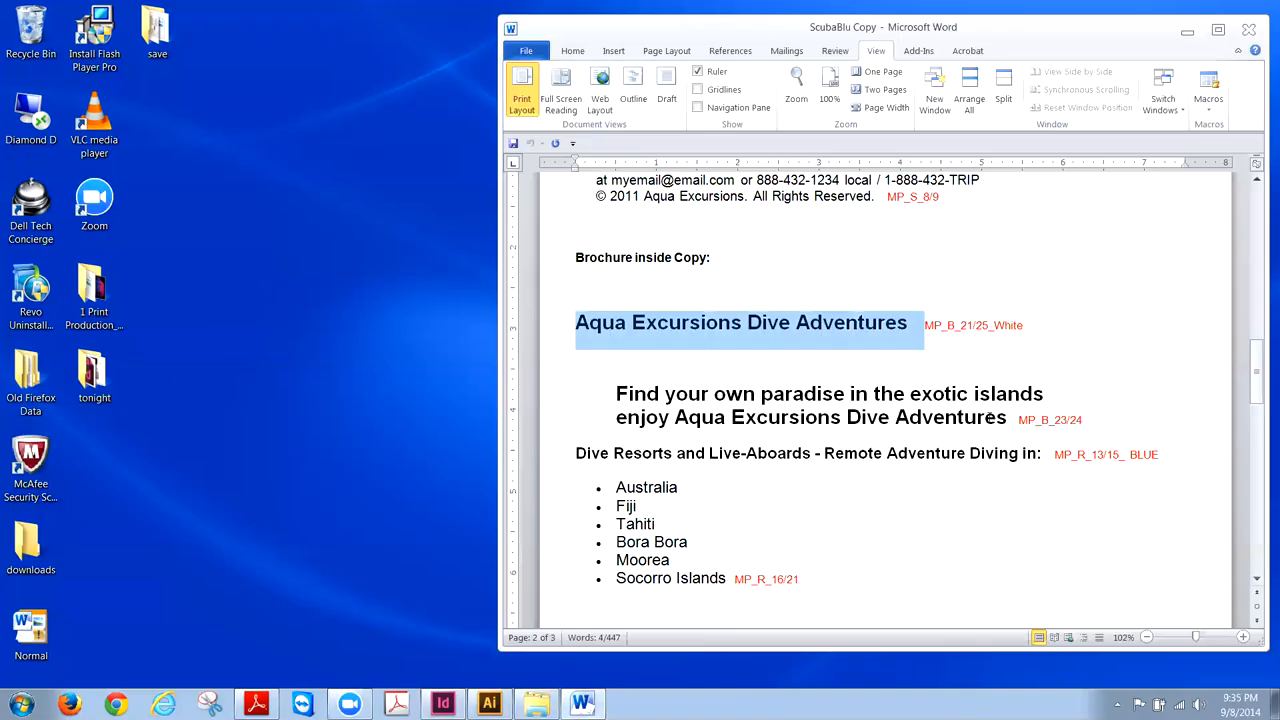
pyautogui.moveTo(1010, 420); pyautogui.dragTo(616, 393)
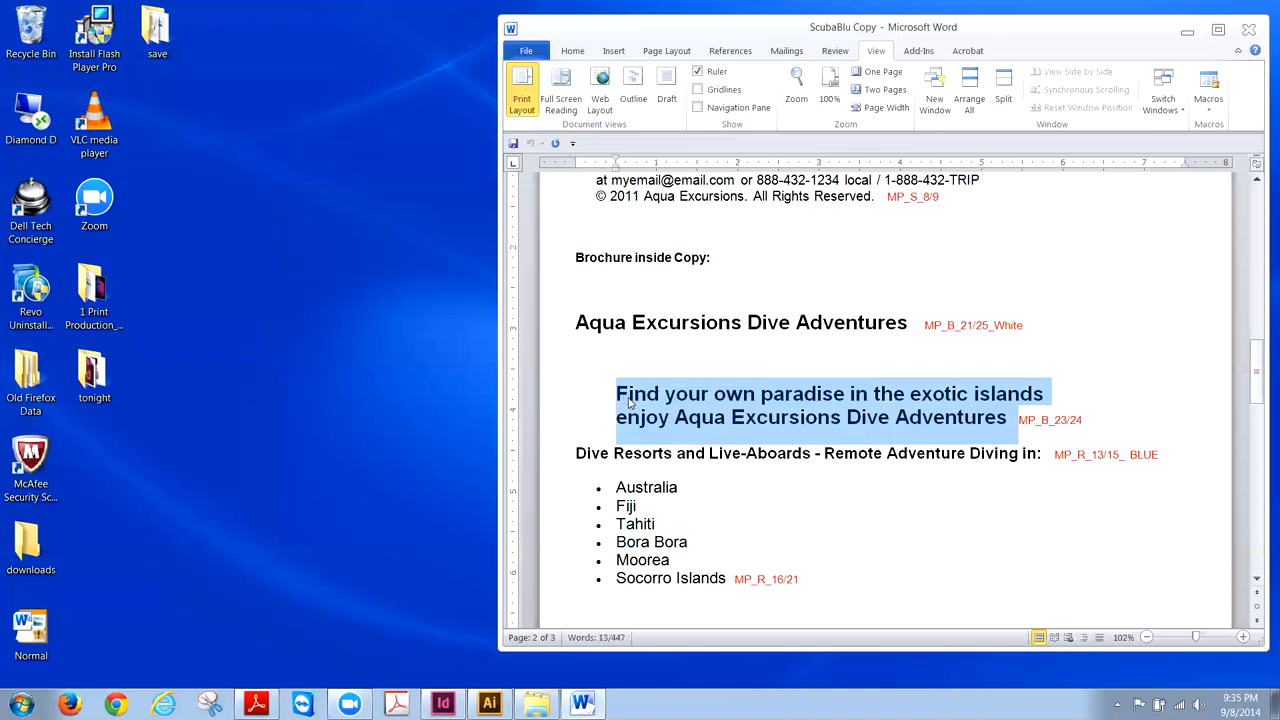
pyautogui.rightClick(630, 400)
pyautogui.click(665, 426)
pyautogui.click(442, 704)
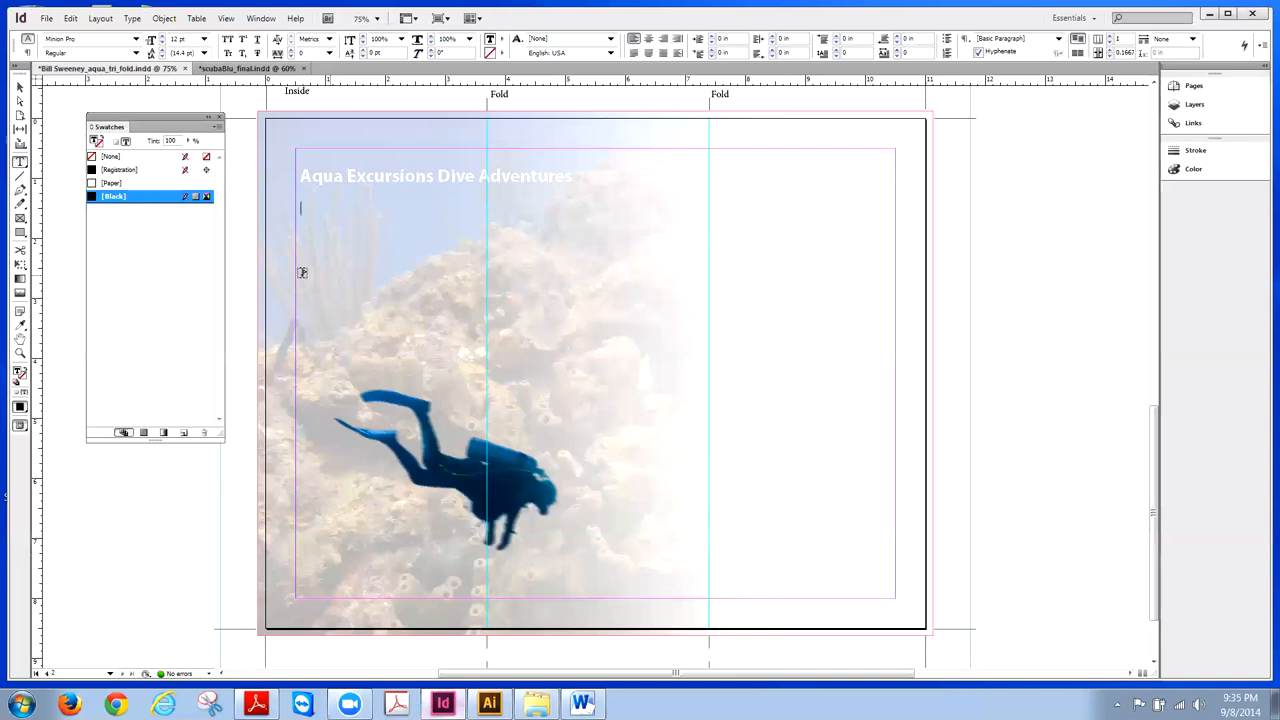
pyautogui.hotkey('ctrl', 'v')
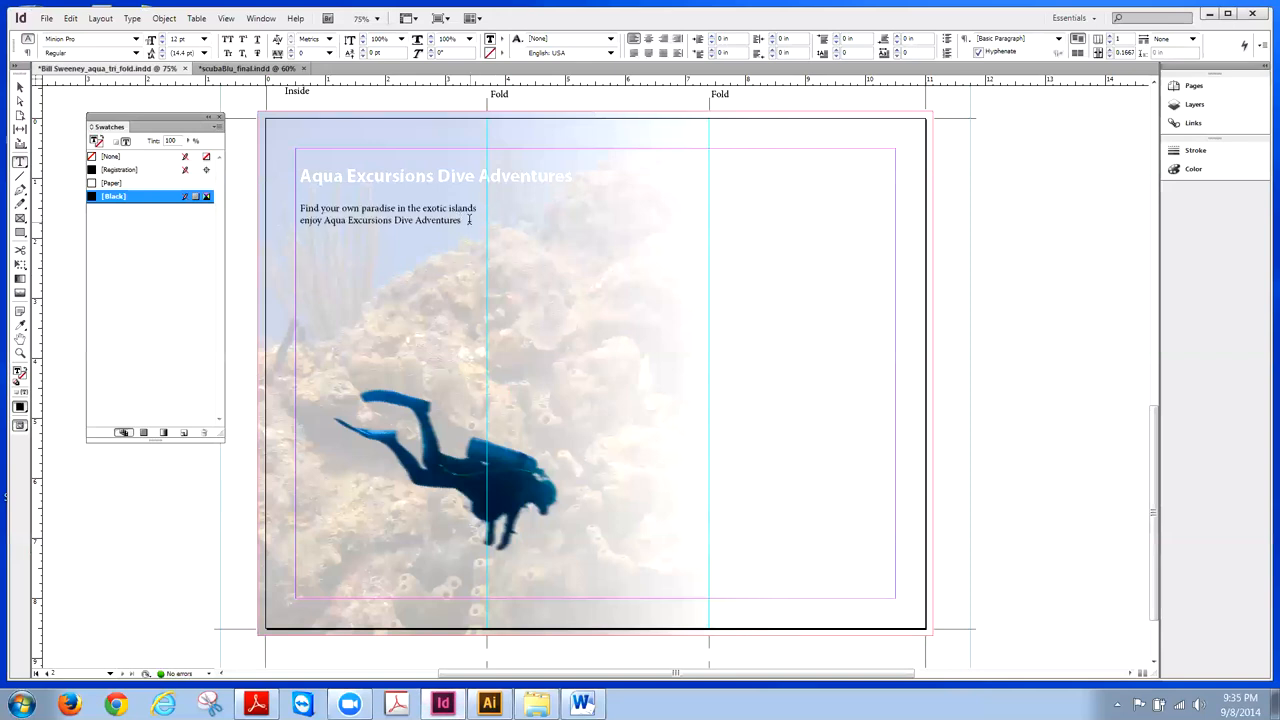
# - Format the two tagline lines as 18 pt Myriad Pro Bold in [Black]
pyautogui.moveTo(469, 219); pyautogui.dragTo(300, 207)
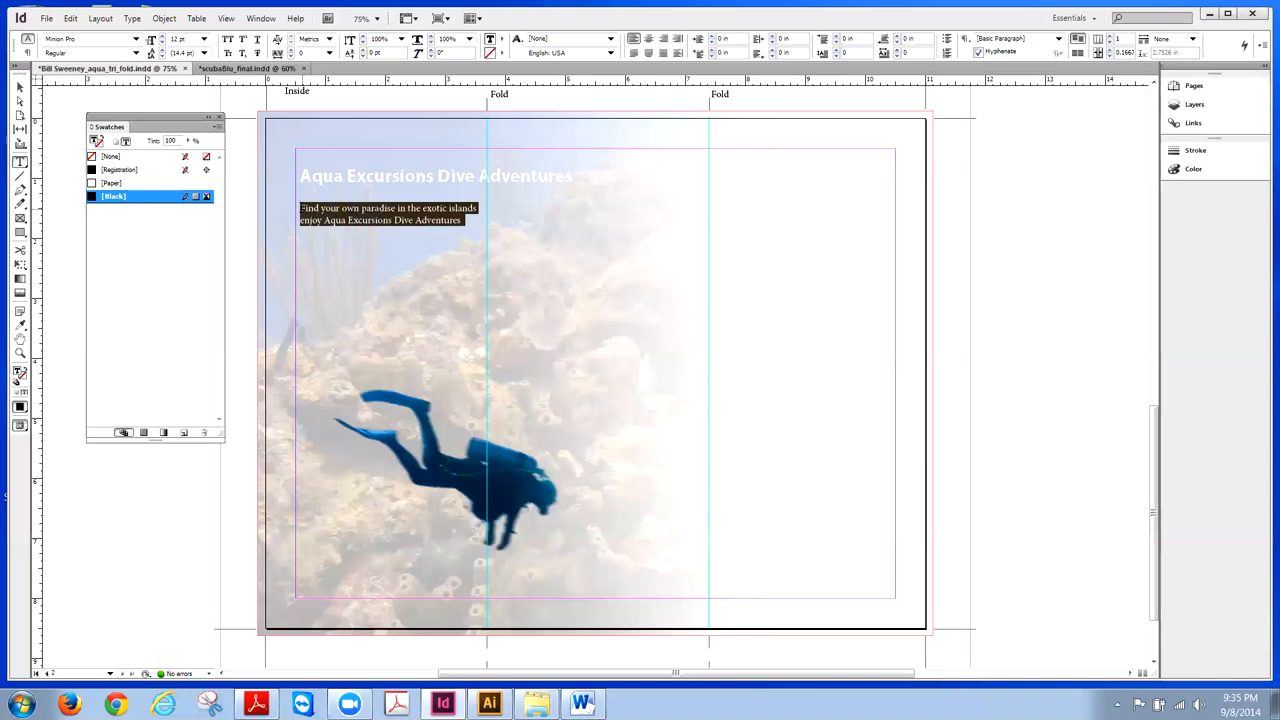
pyautogui.click(135, 38)
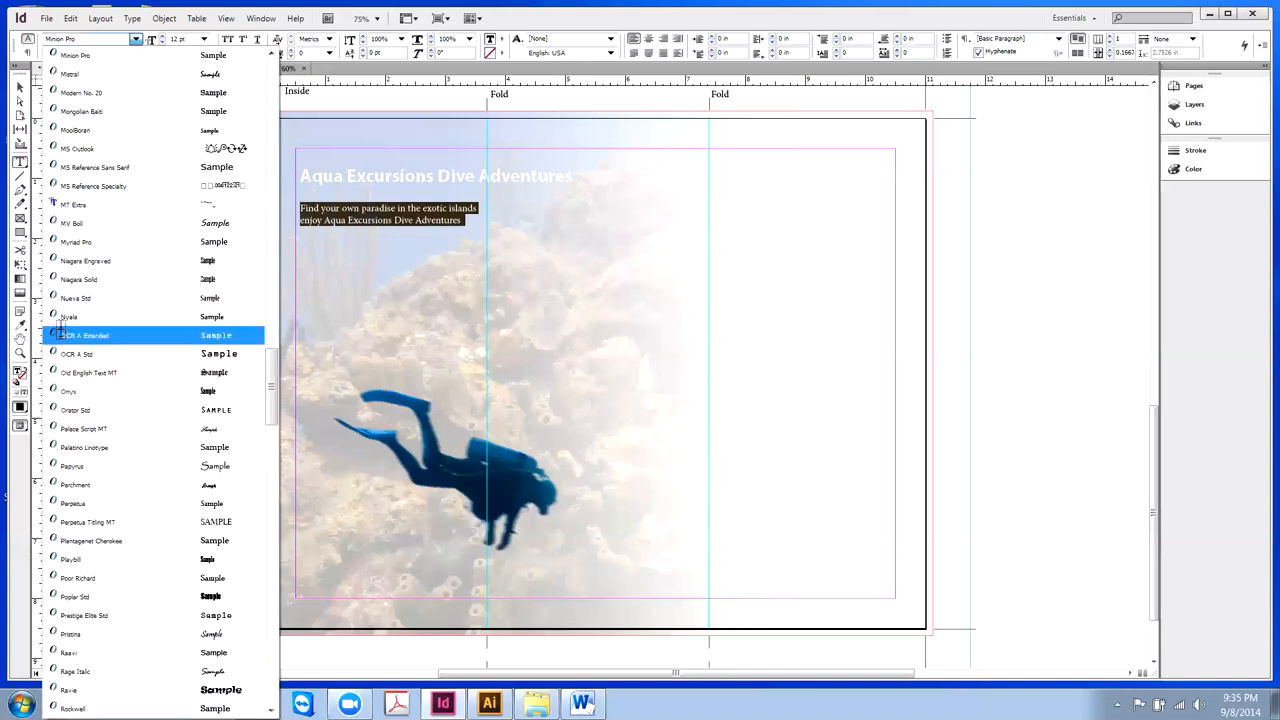
pyautogui.click(75, 241)
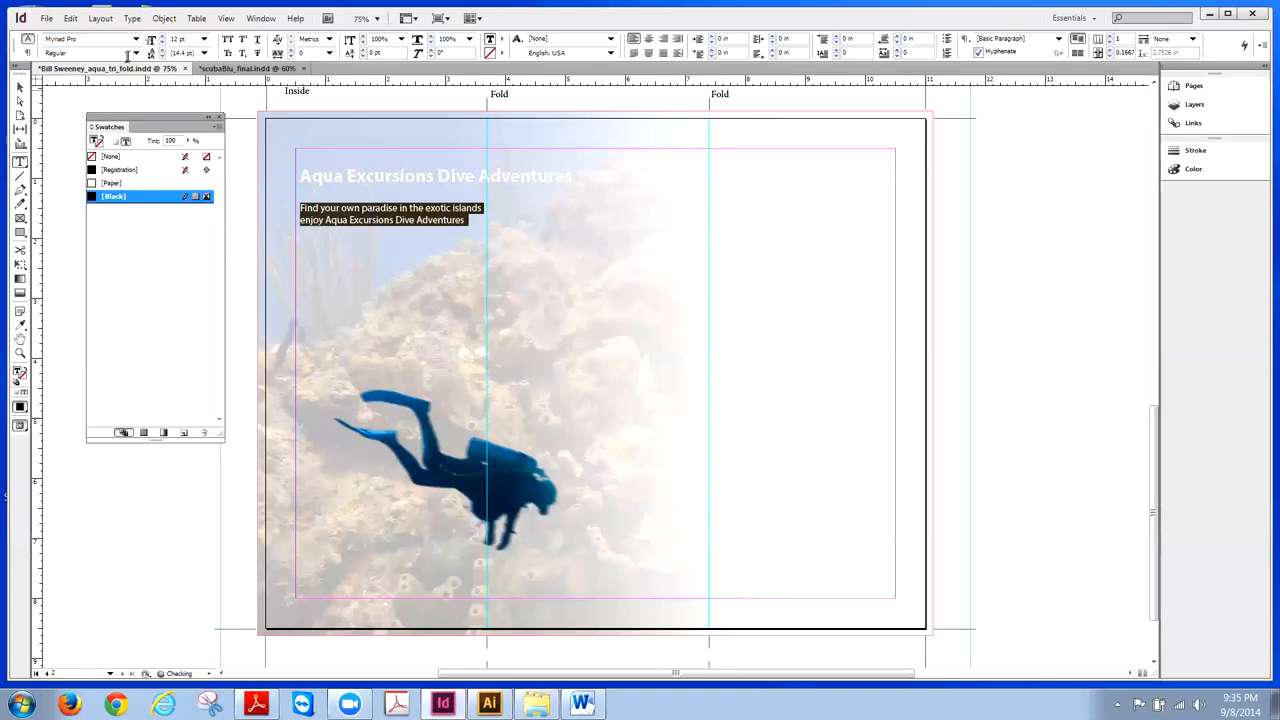
pyautogui.click(135, 52)
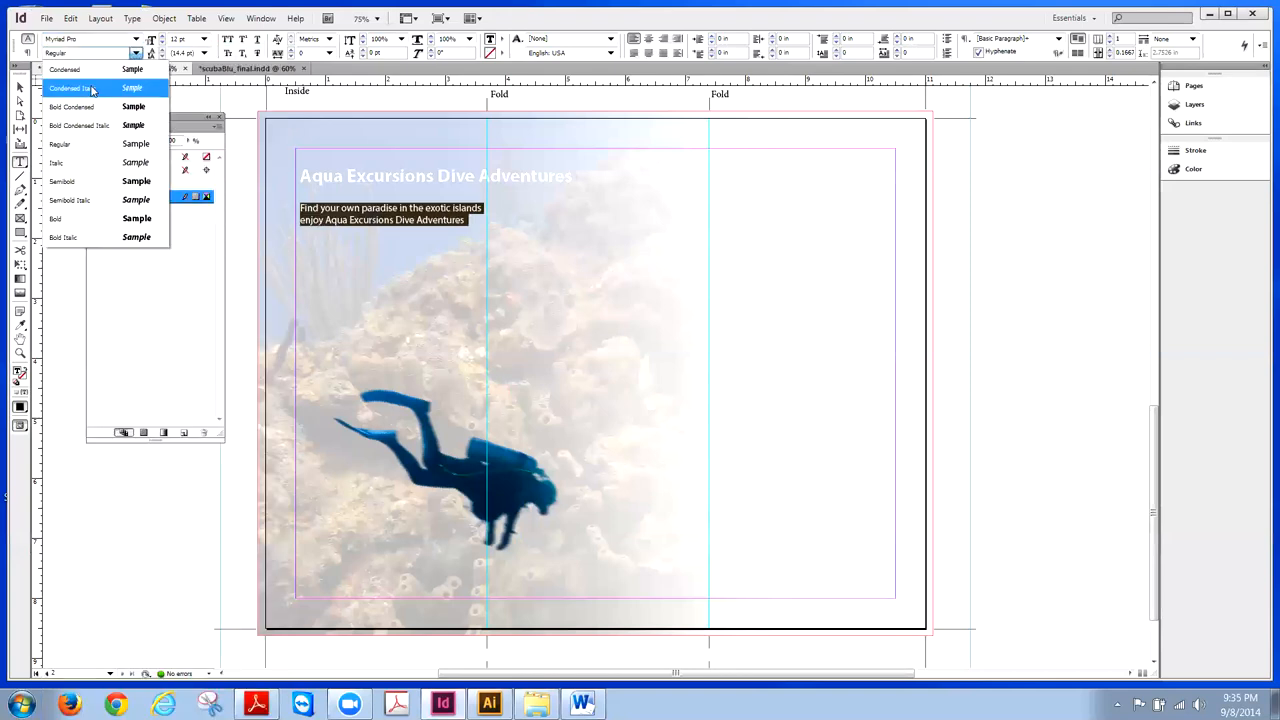
pyautogui.click(54, 220)
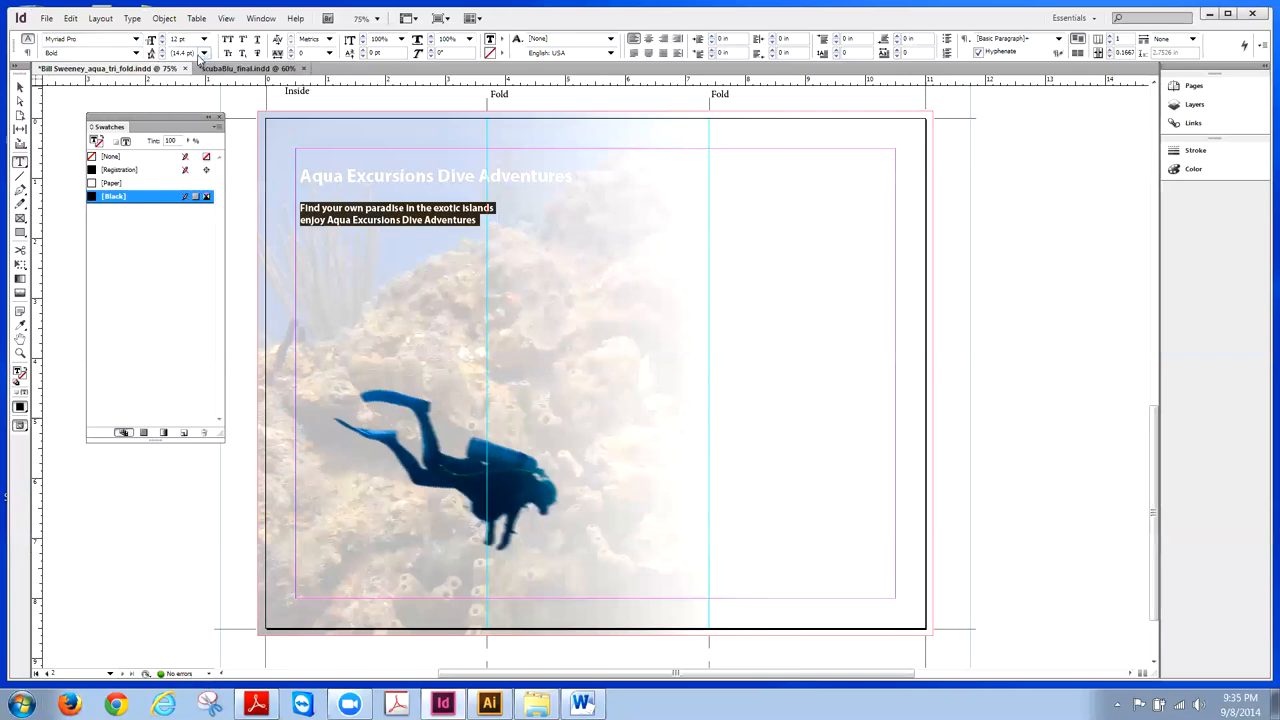
pyautogui.click(204, 40)
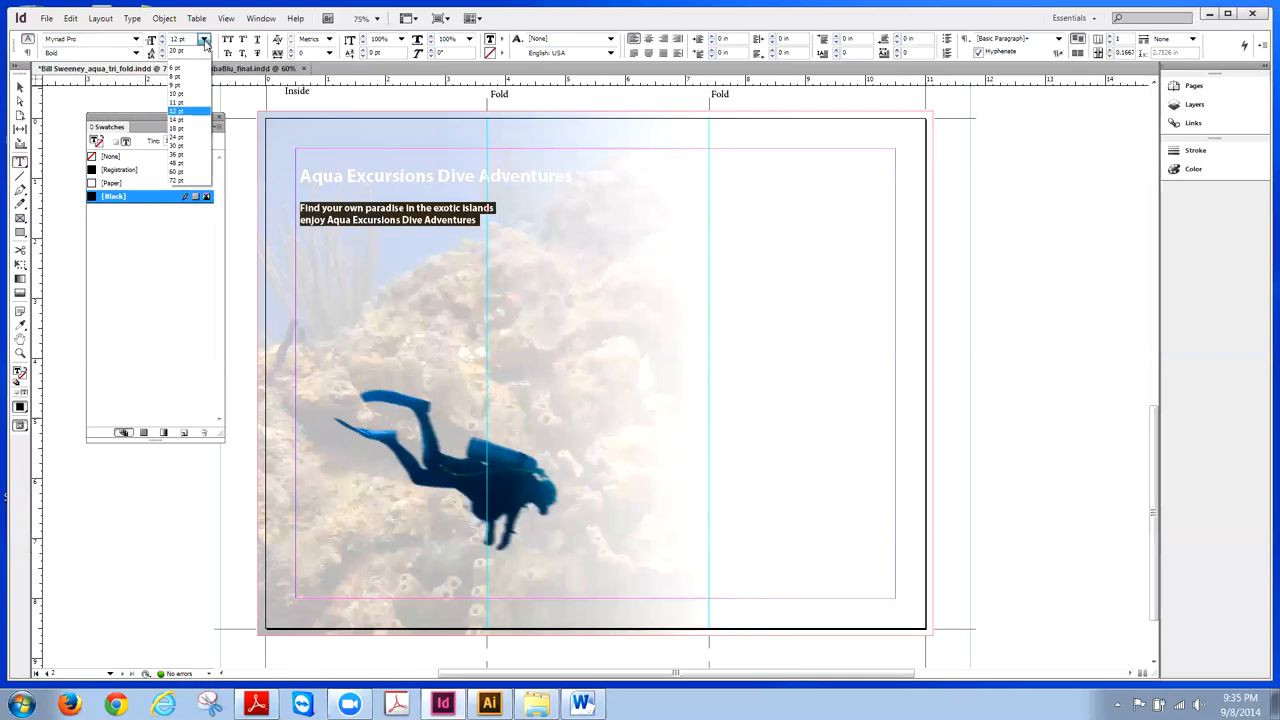
pyautogui.click(178, 130)
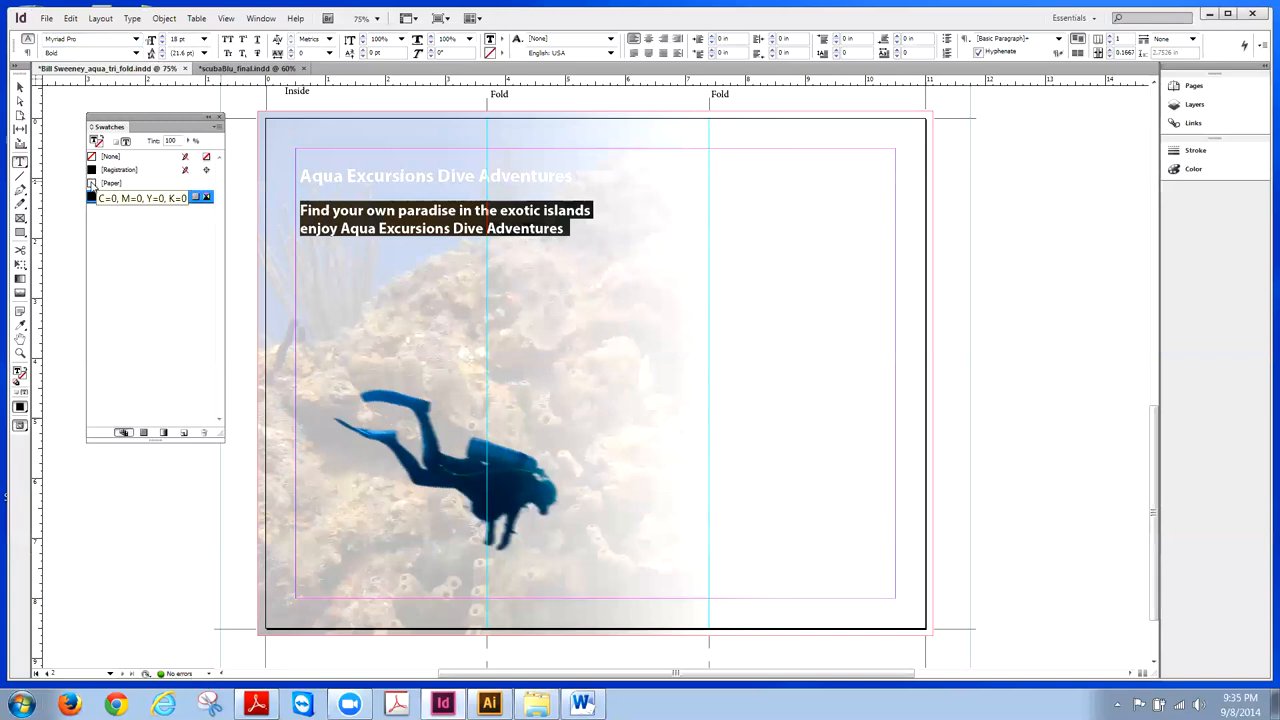
pyautogui.click(110, 183)
pyautogui.click(110, 196)
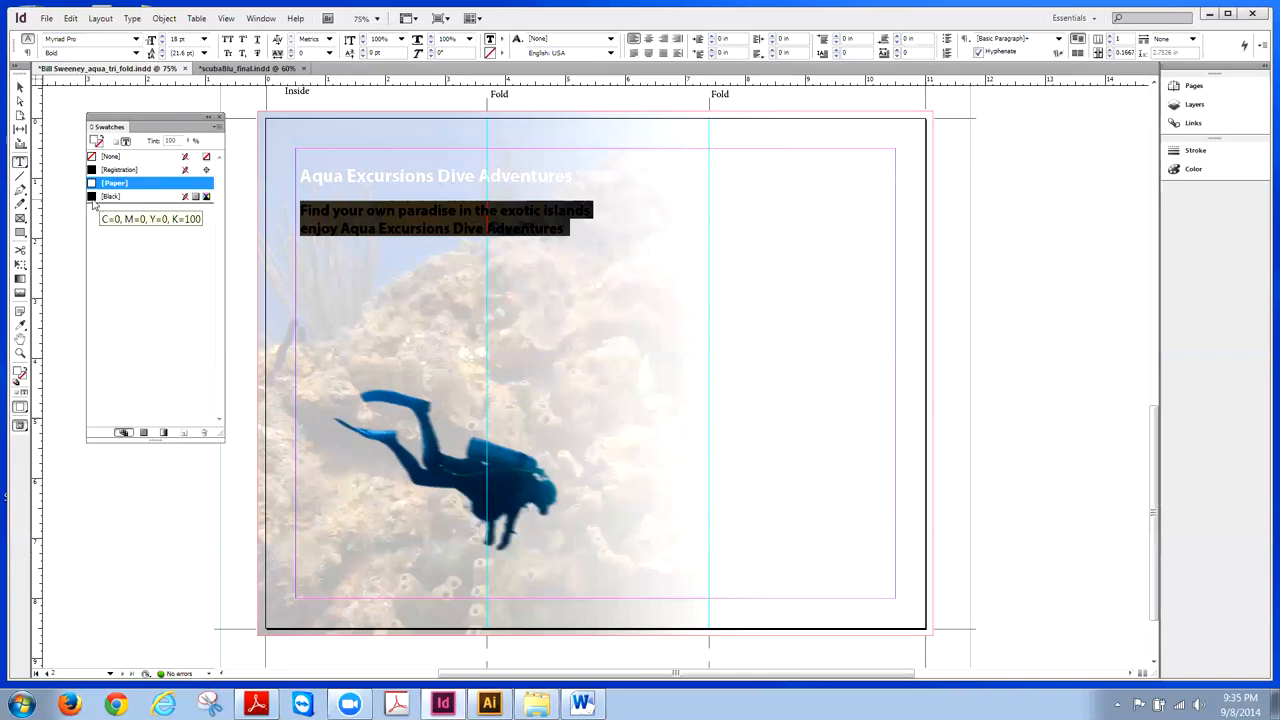
# - Nudge the tagline frame up so it sits just beneath the heading
pyautogui.click(20, 88)
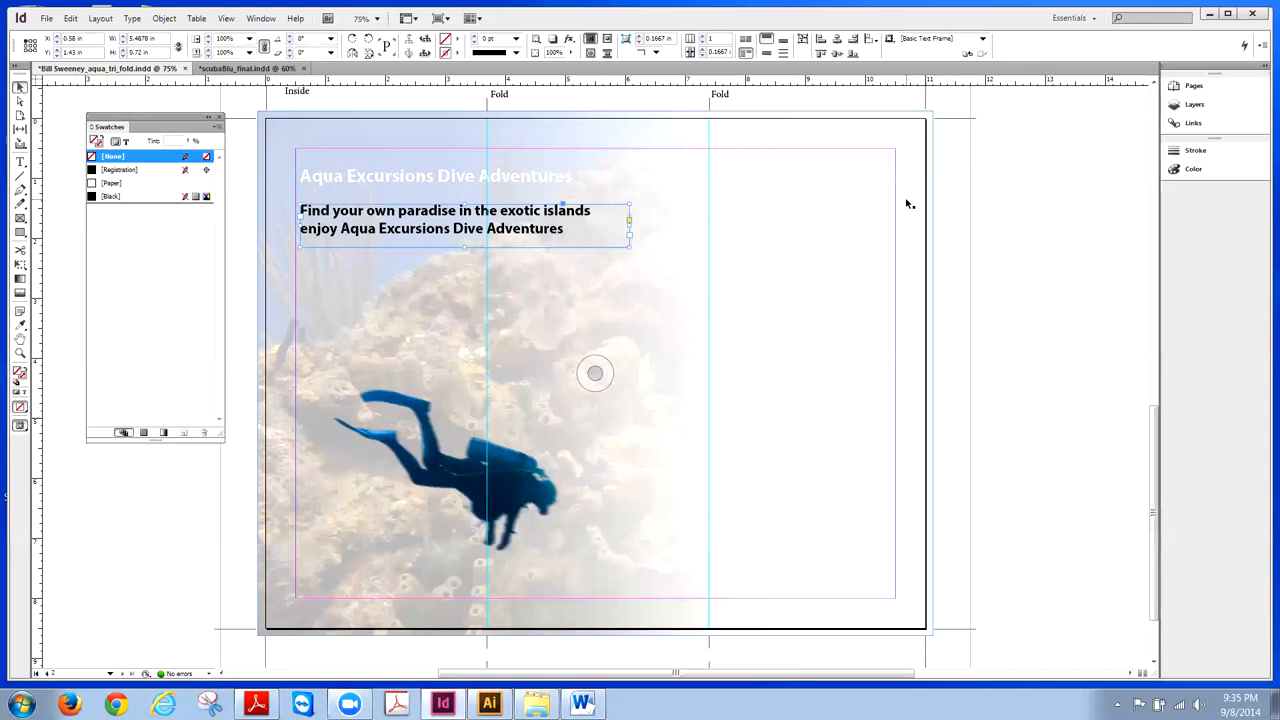
pyautogui.press('Up')
pyautogui.press('Up')
pyautogui.press('Up')
pyautogui.press('Up')
pyautogui.press('Up')
pyautogui.press('Up')
pyautogui.press('Up')
pyautogui.press('Up')
pyautogui.press('Up')
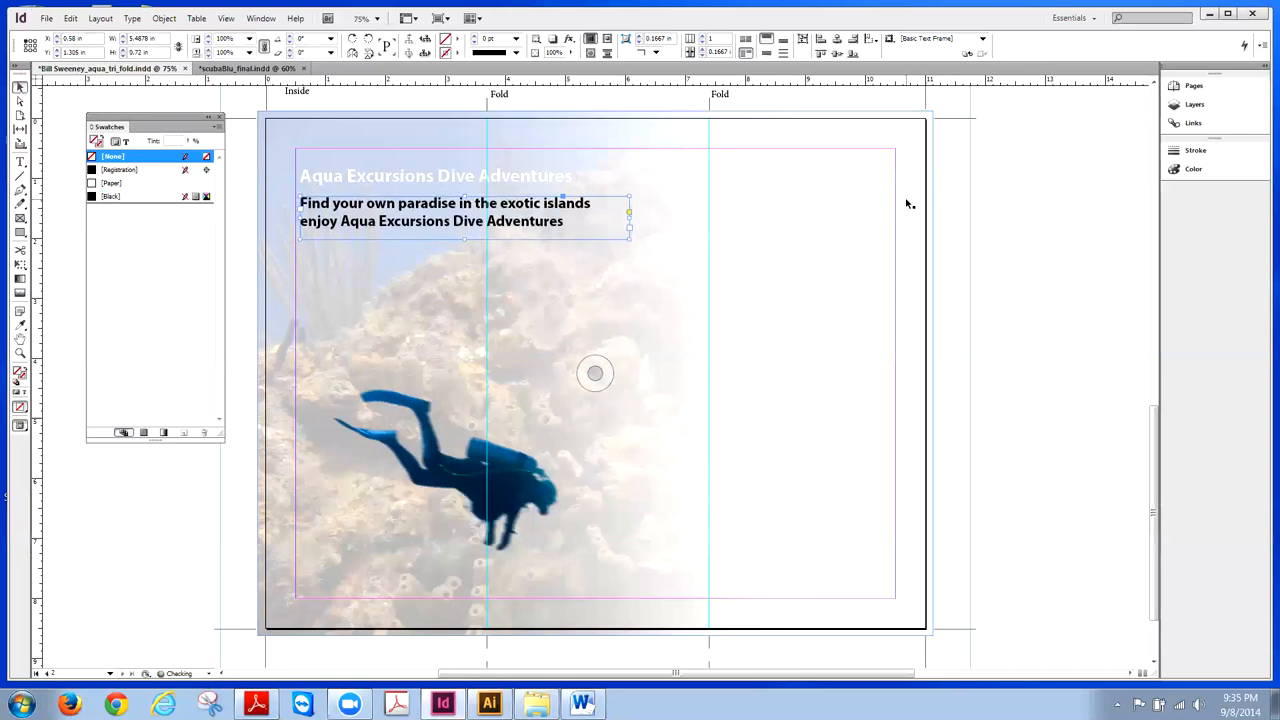
pyautogui.press('Up')
pyautogui.press('Up')
pyautogui.press('Up')
pyautogui.press('Up')
pyautogui.press('Up')
pyautogui.press('Up')
pyautogui.press('Up')
pyautogui.press('Up')
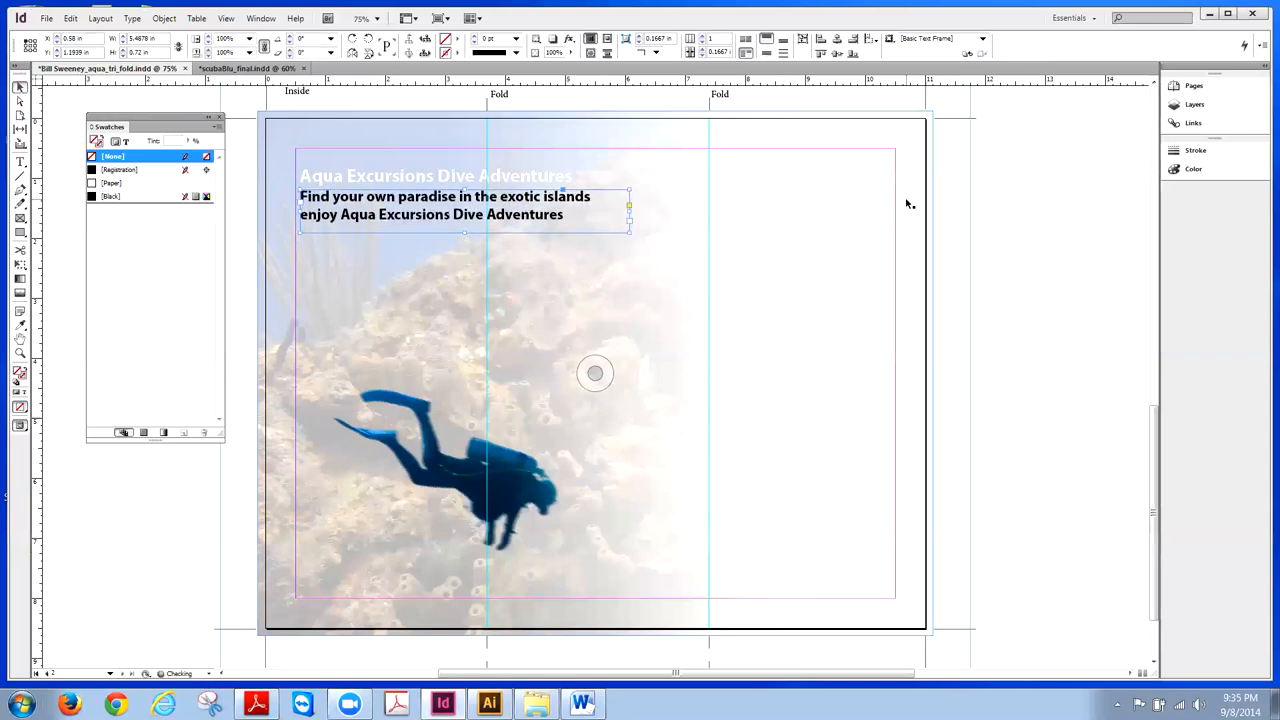
# - Reapply Bold style to the heading 'Aqua Excursions Dive Adventures' and deselect it
pyautogui.doubleClick(588, 177)
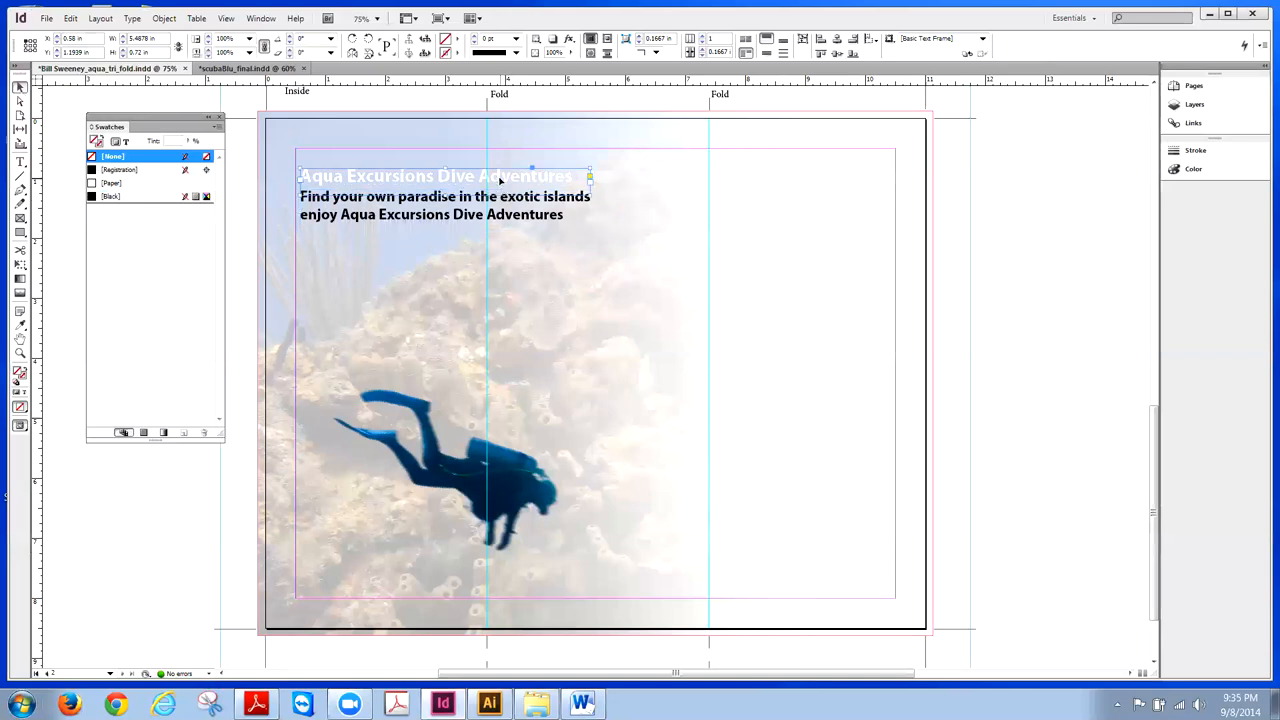
pyautogui.moveTo(575, 177); pyautogui.dragTo(300, 178)
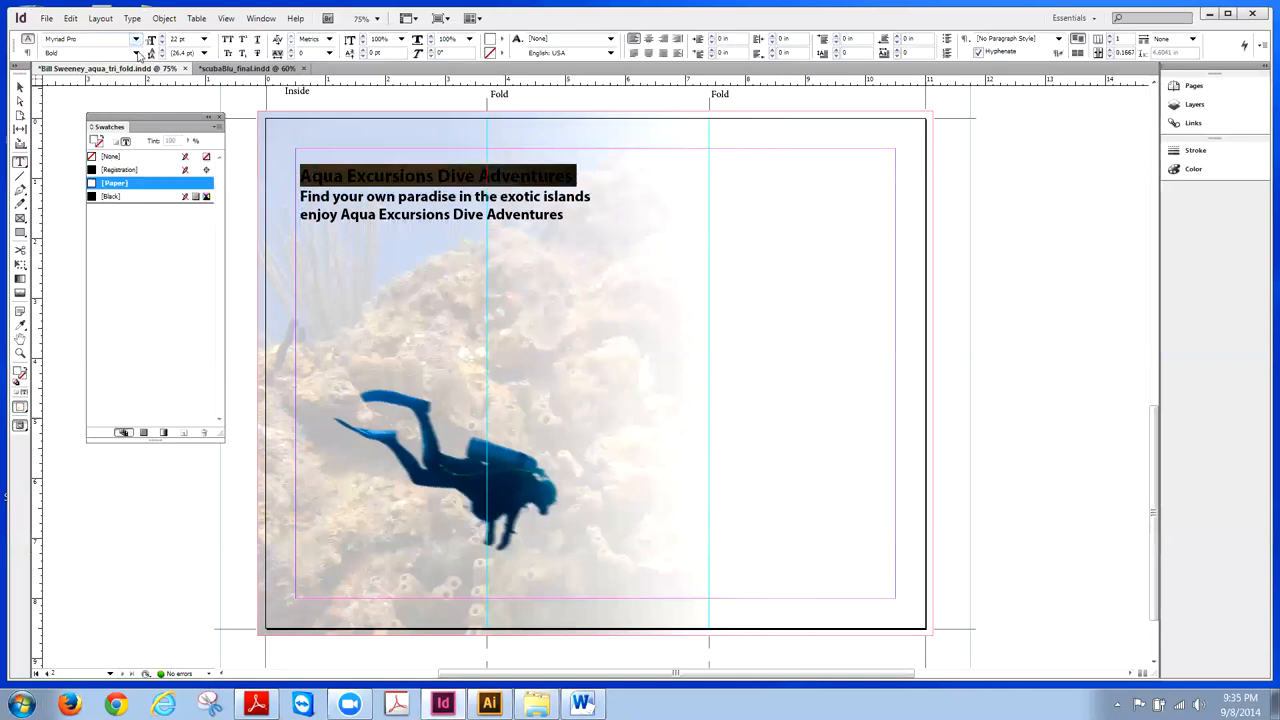
pyautogui.click(136, 52)
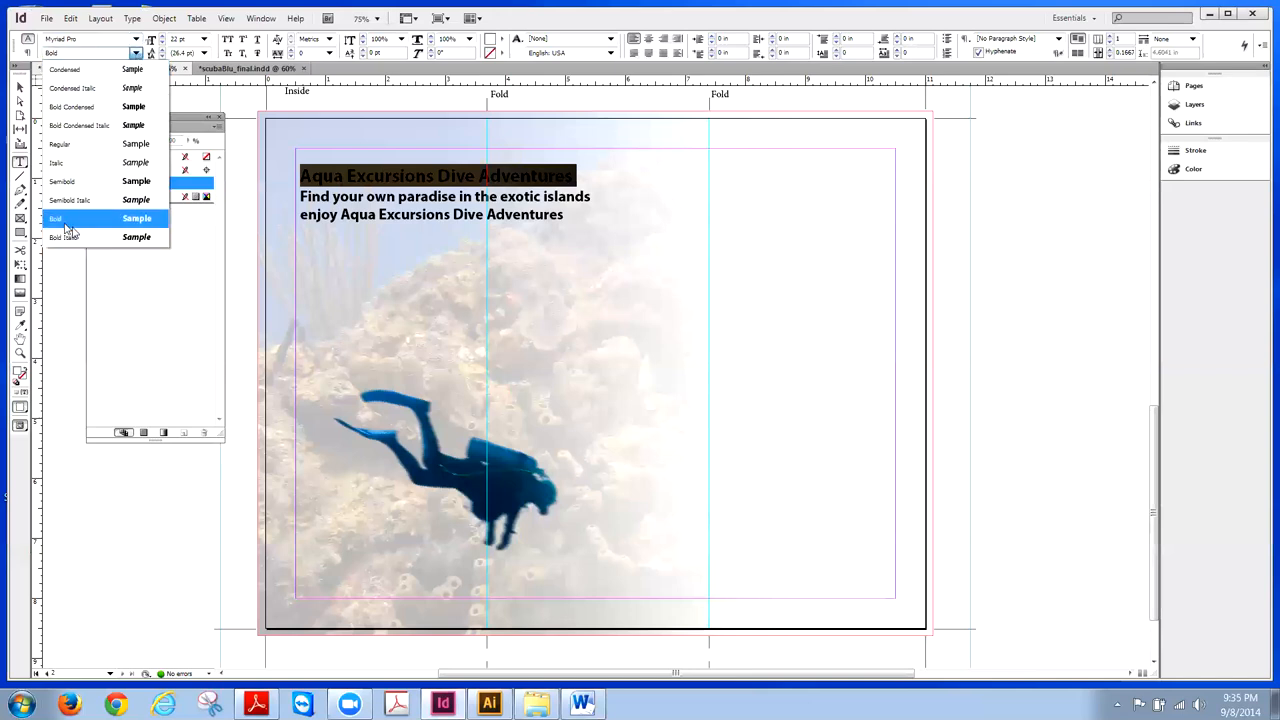
pyautogui.click(78, 219)
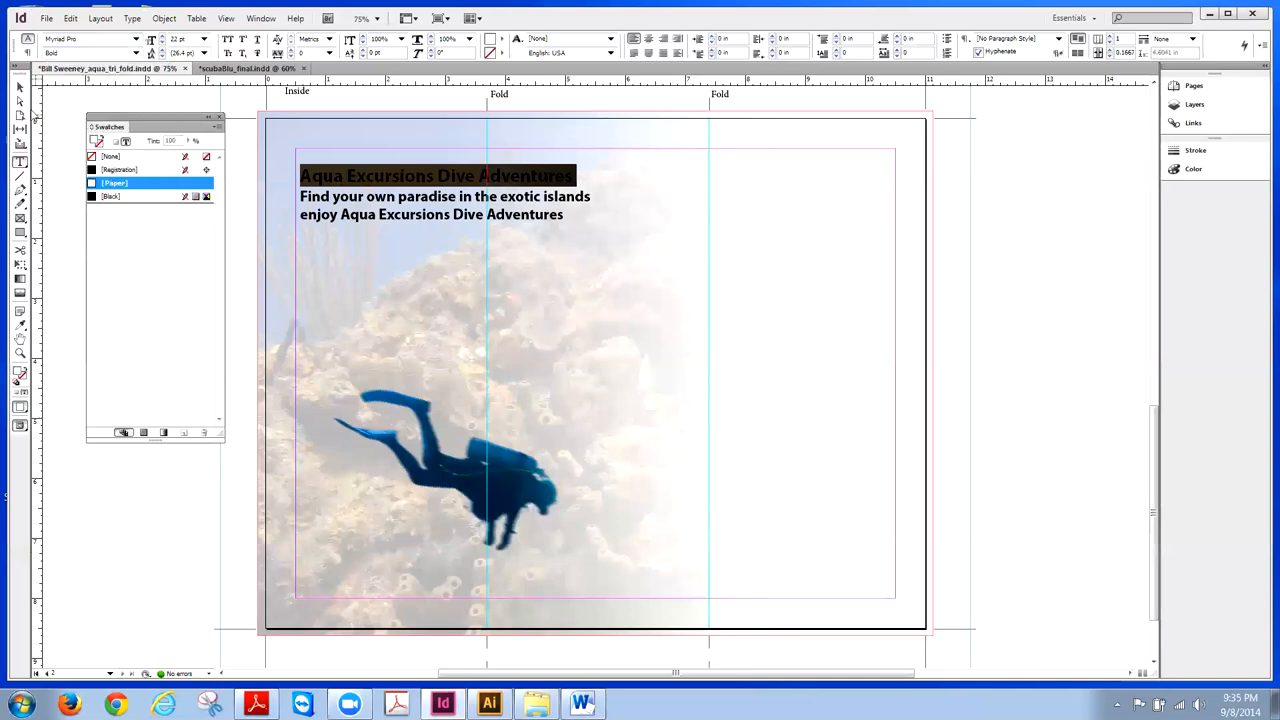
pyautogui.click(19, 87)
pyautogui.click(246, 116)
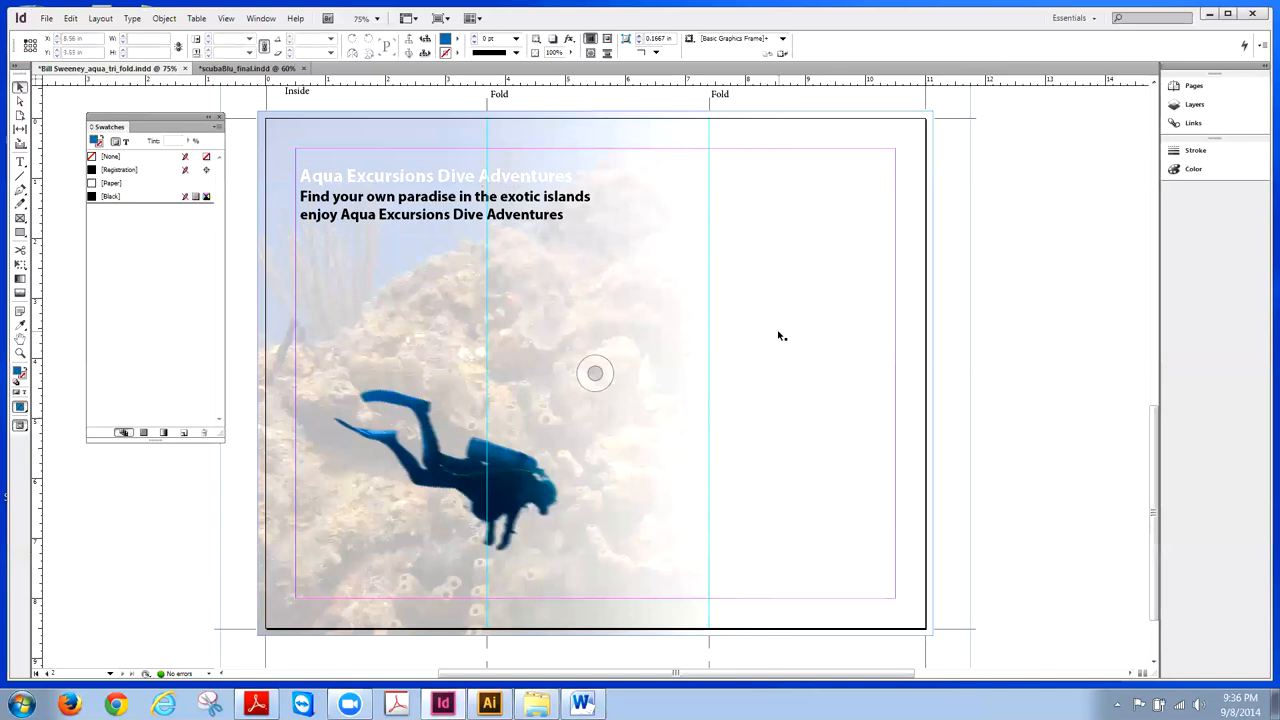
# - Switch to scubaBlu_final.indd and shift the InDesign window aside to reveal Word
pyautogui.click(255, 70)
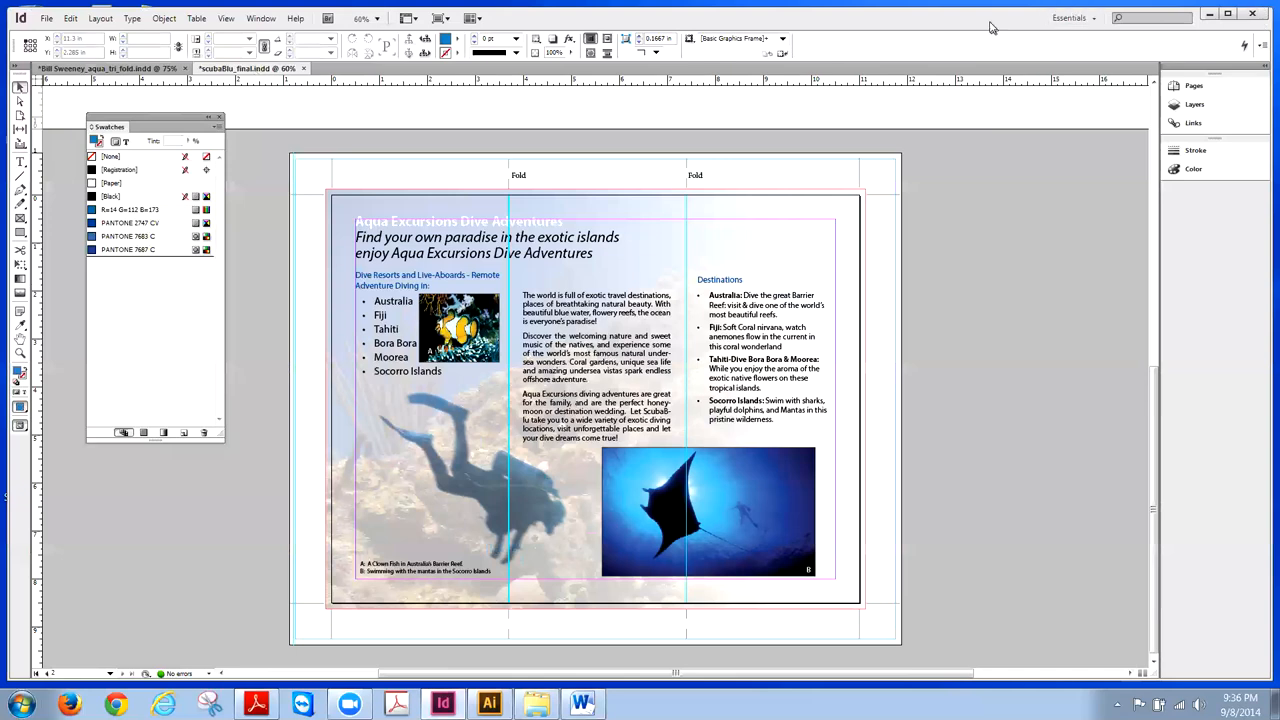
pyautogui.moveTo(992, 28); pyautogui.dragTo(985, 27)
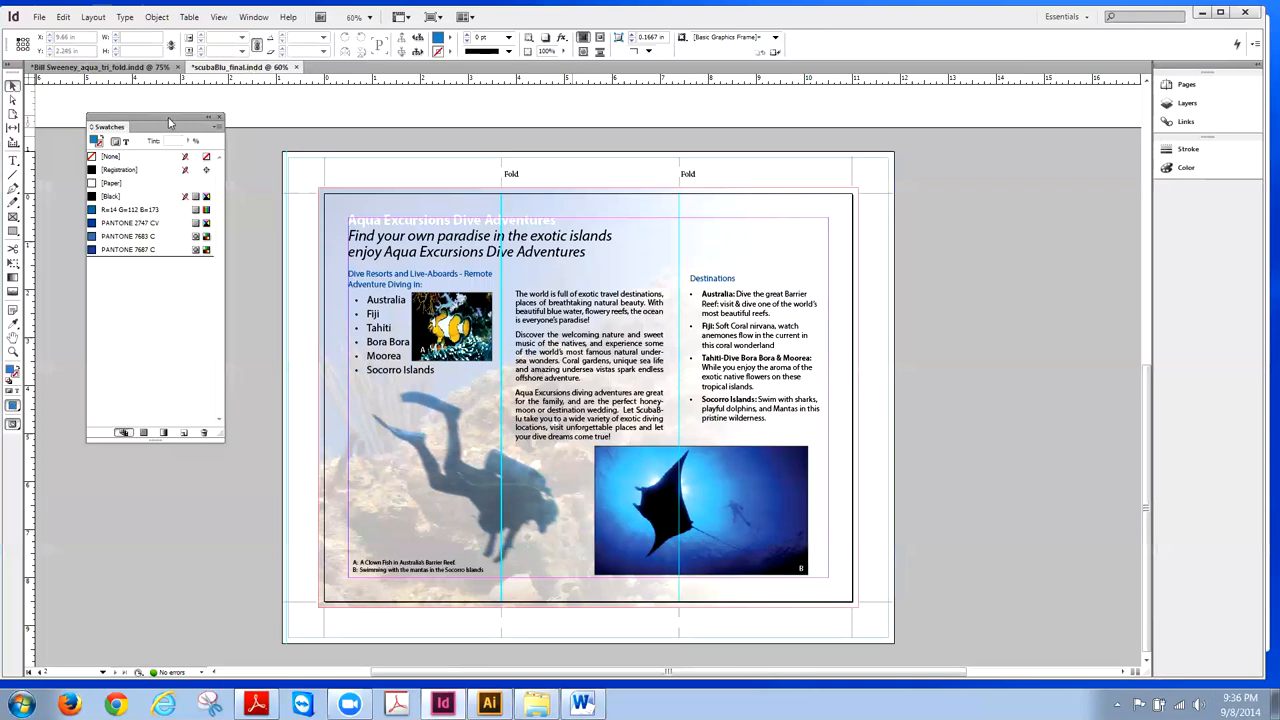
pyautogui.moveTo(167, 122); pyautogui.dragTo(159, 118)
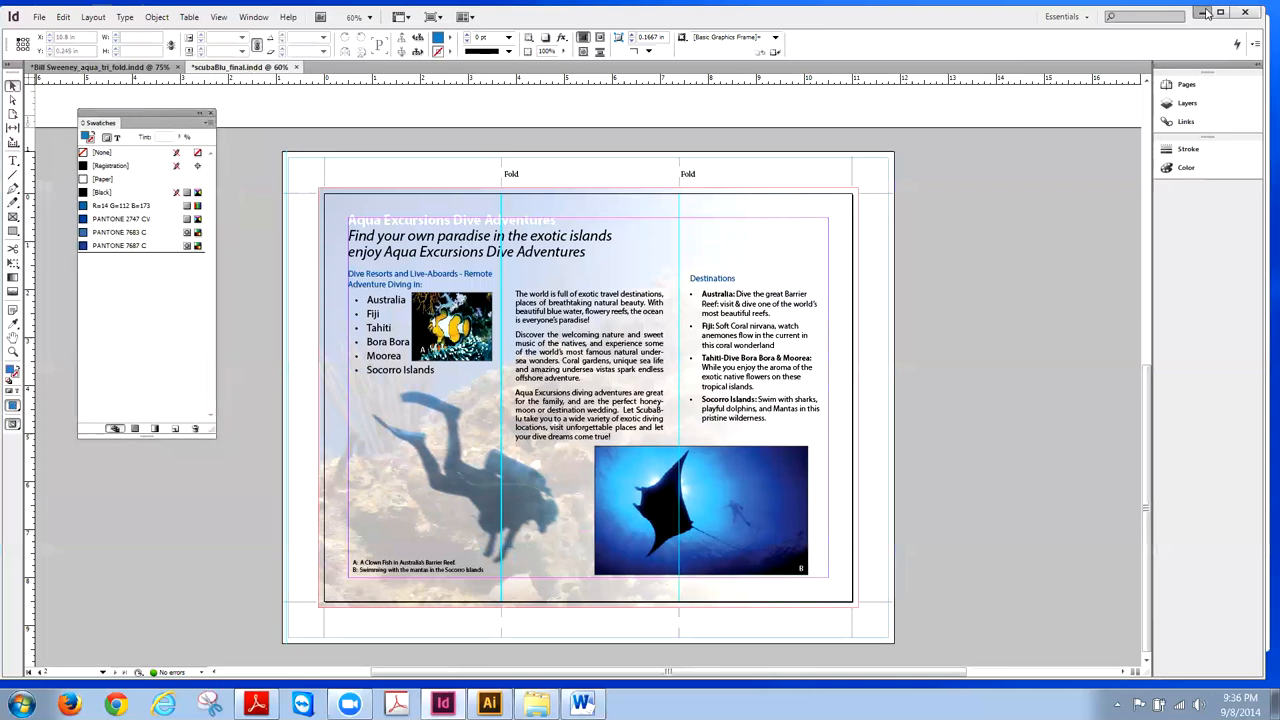
pyautogui.moveTo(998, 27); pyautogui.dragTo(963, 29)
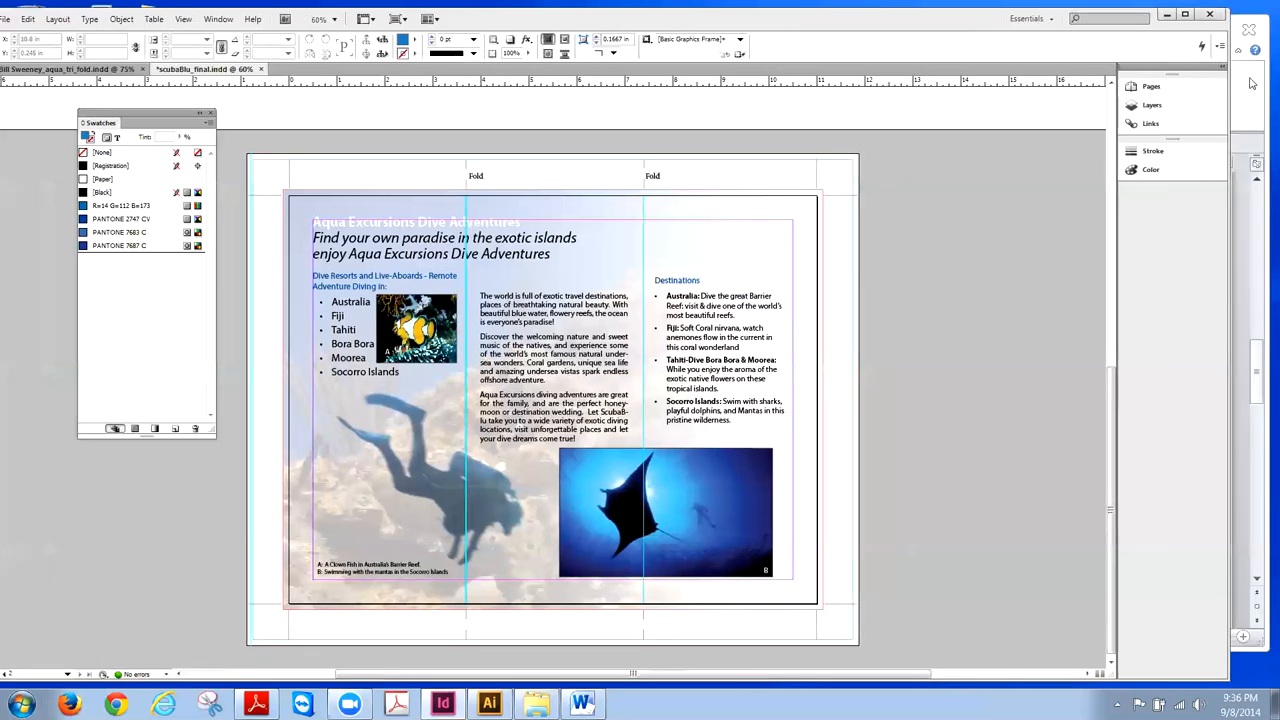
# - Close the Word document, briefly open the tonight folder, and move InDesign back into place
pyautogui.click(1236, 103)
pyautogui.click(1247, 32)
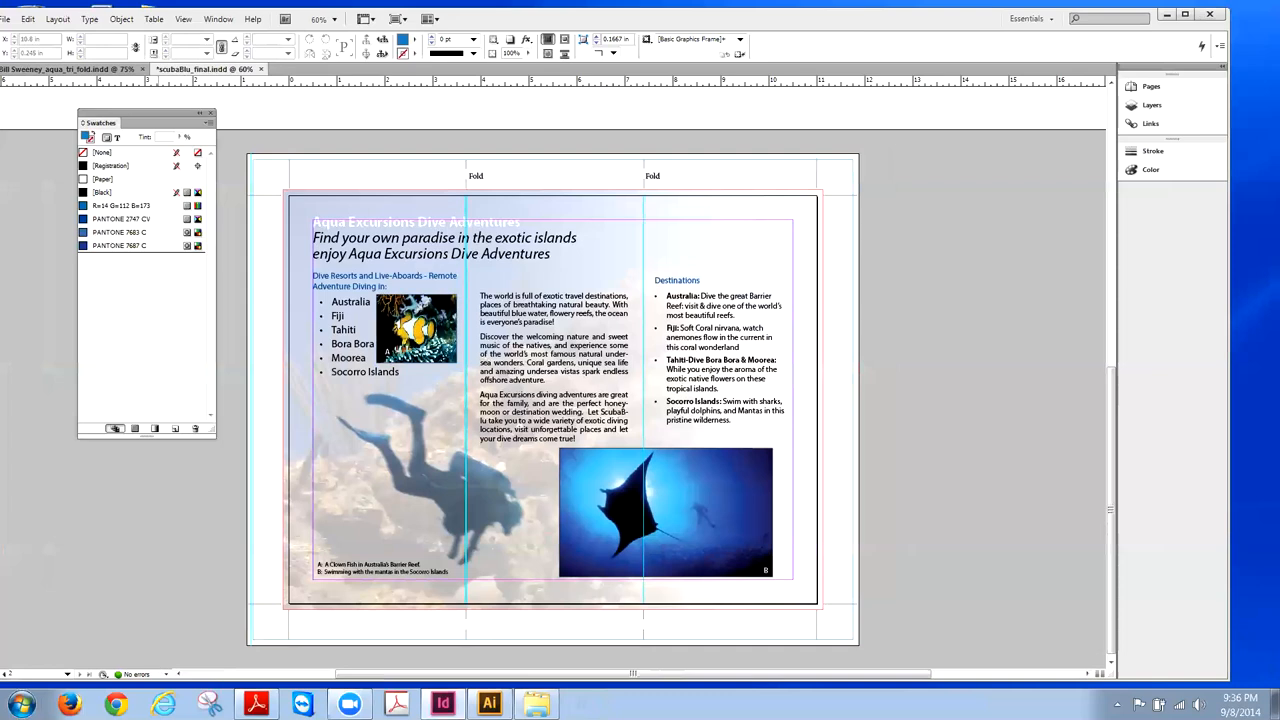
pyautogui.click(536, 704)
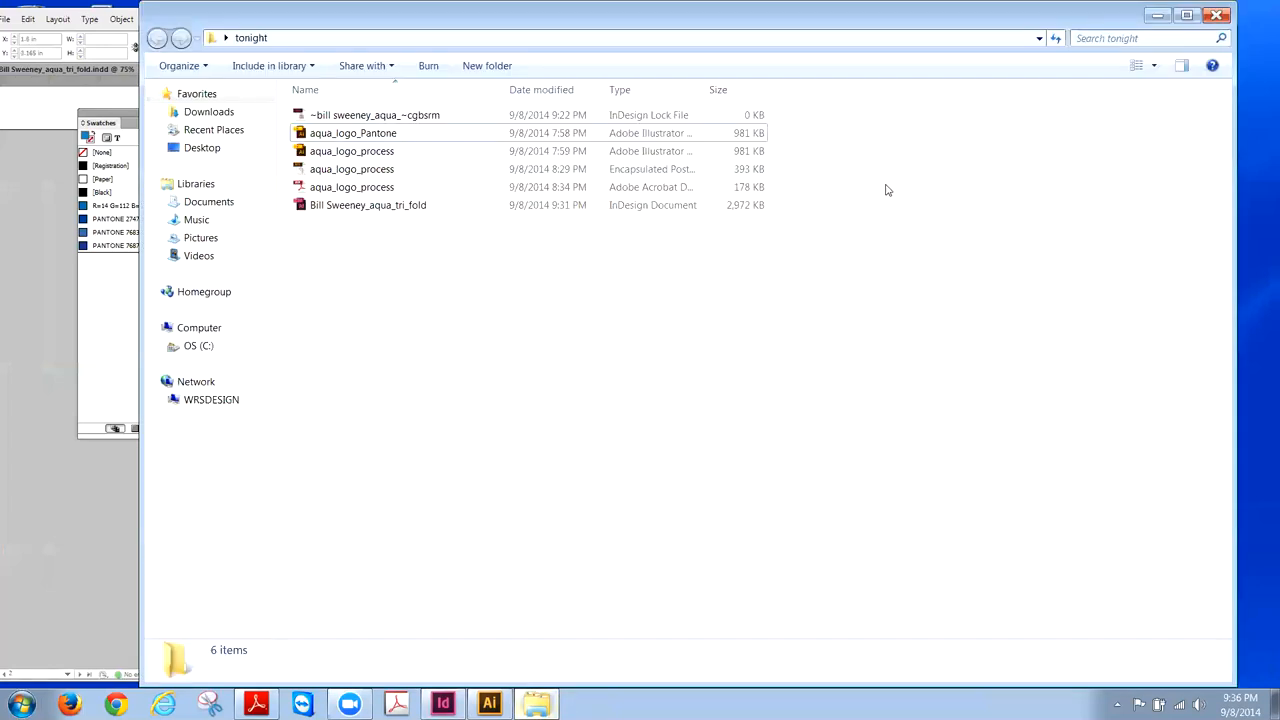
pyautogui.click(1217, 15)
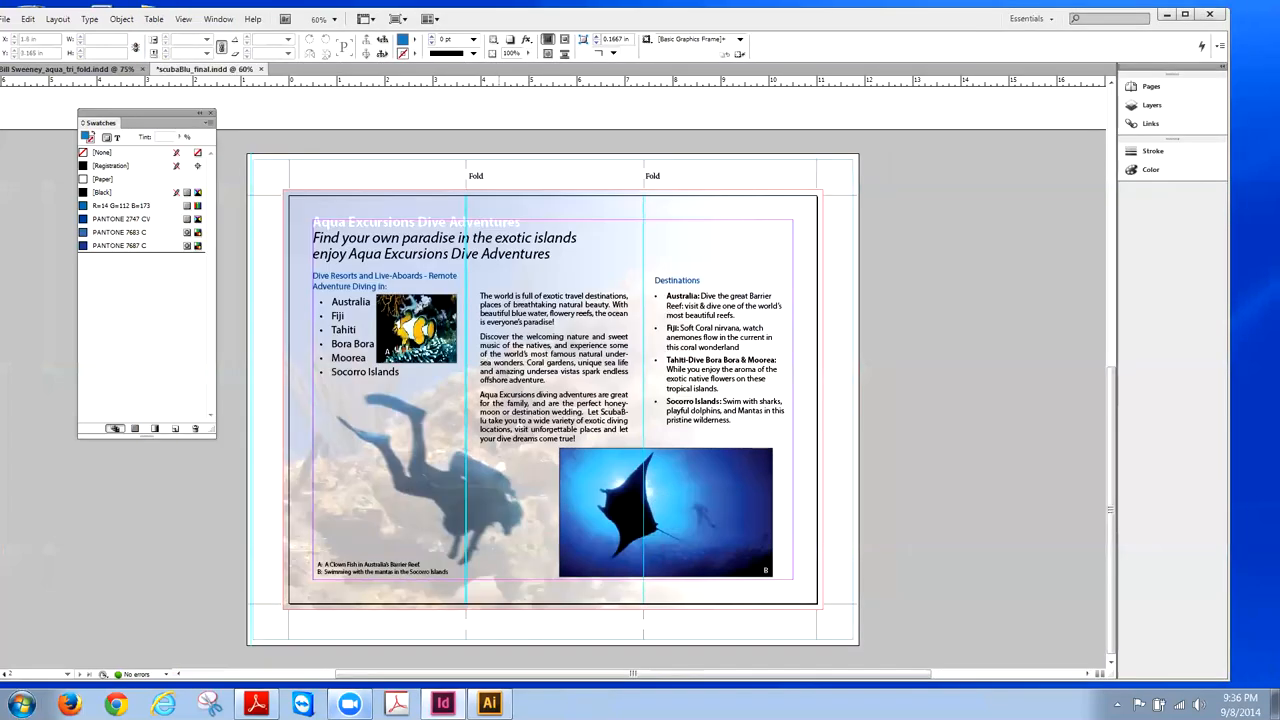
pyautogui.moveTo(349, 704)
pyautogui.moveTo(515, 19); pyautogui.dragTo(577, 23)
# - Compare both brochures' covers via the Pages panel, ending on scubaBlu_final's page 2 inside spread
pyautogui.click(125, 72)
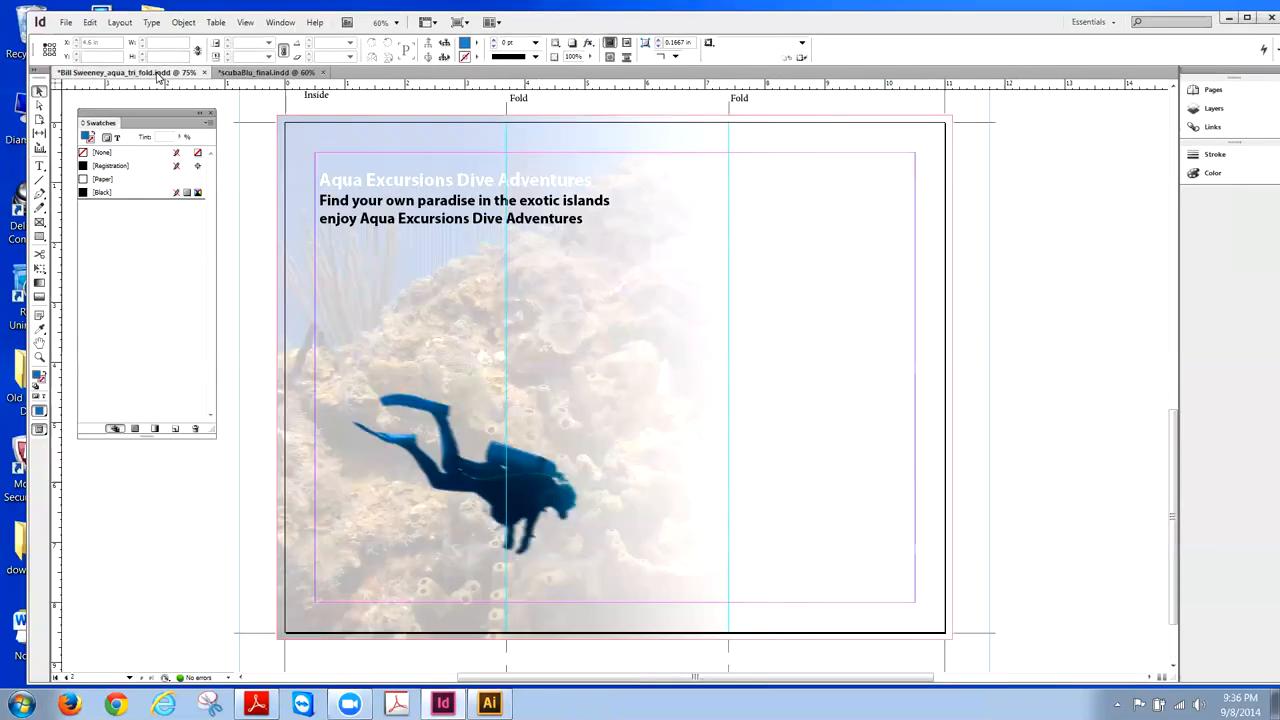
pyautogui.click(272, 73)
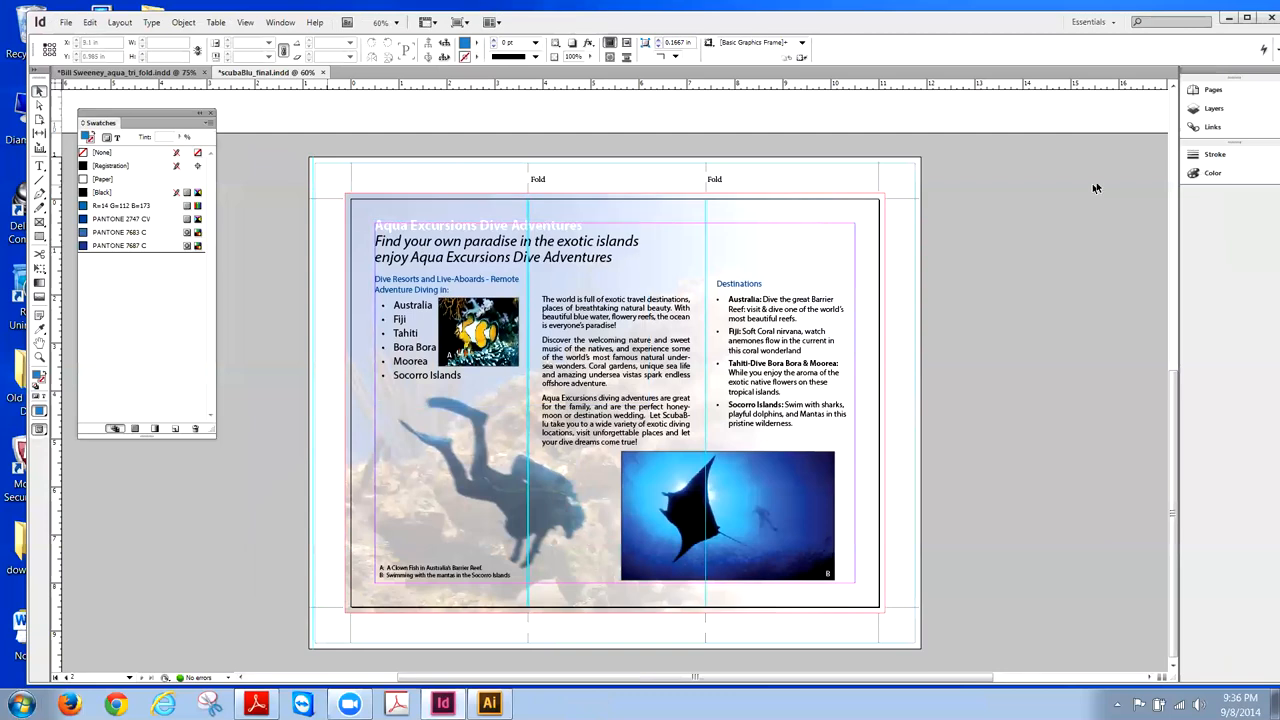
pyautogui.click(1205, 95)
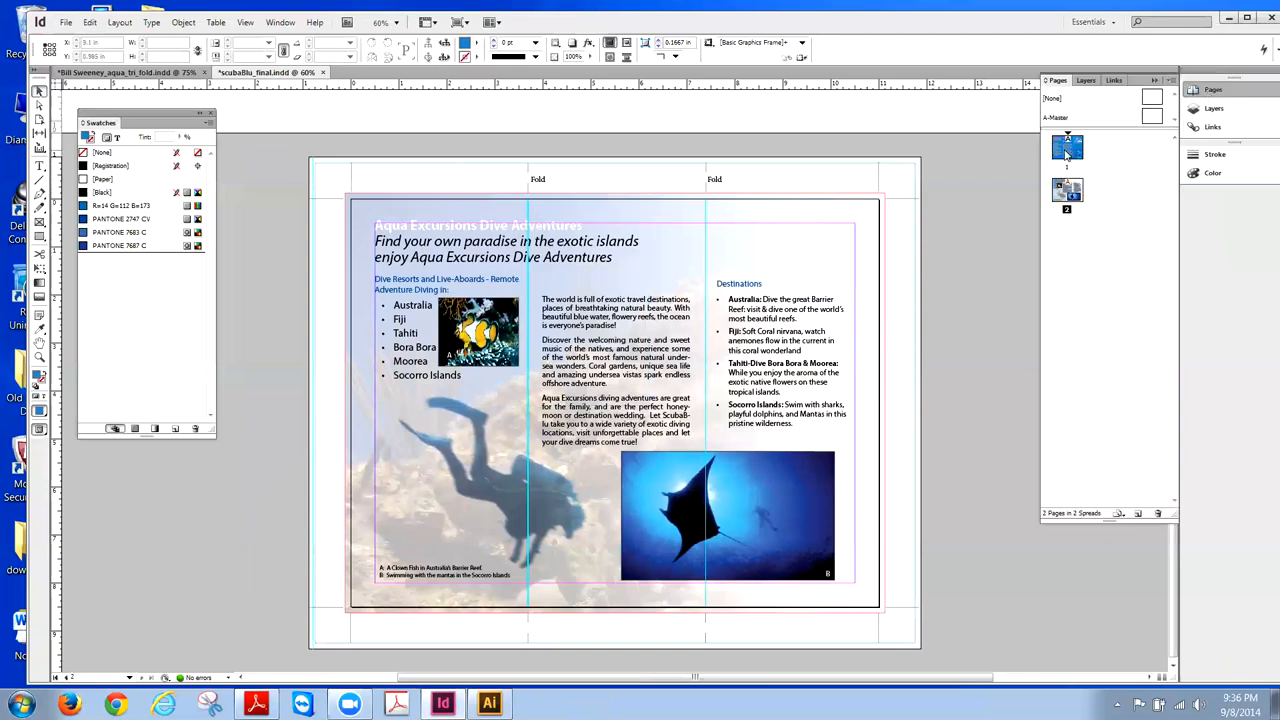
pyautogui.doubleClick(1066, 152)
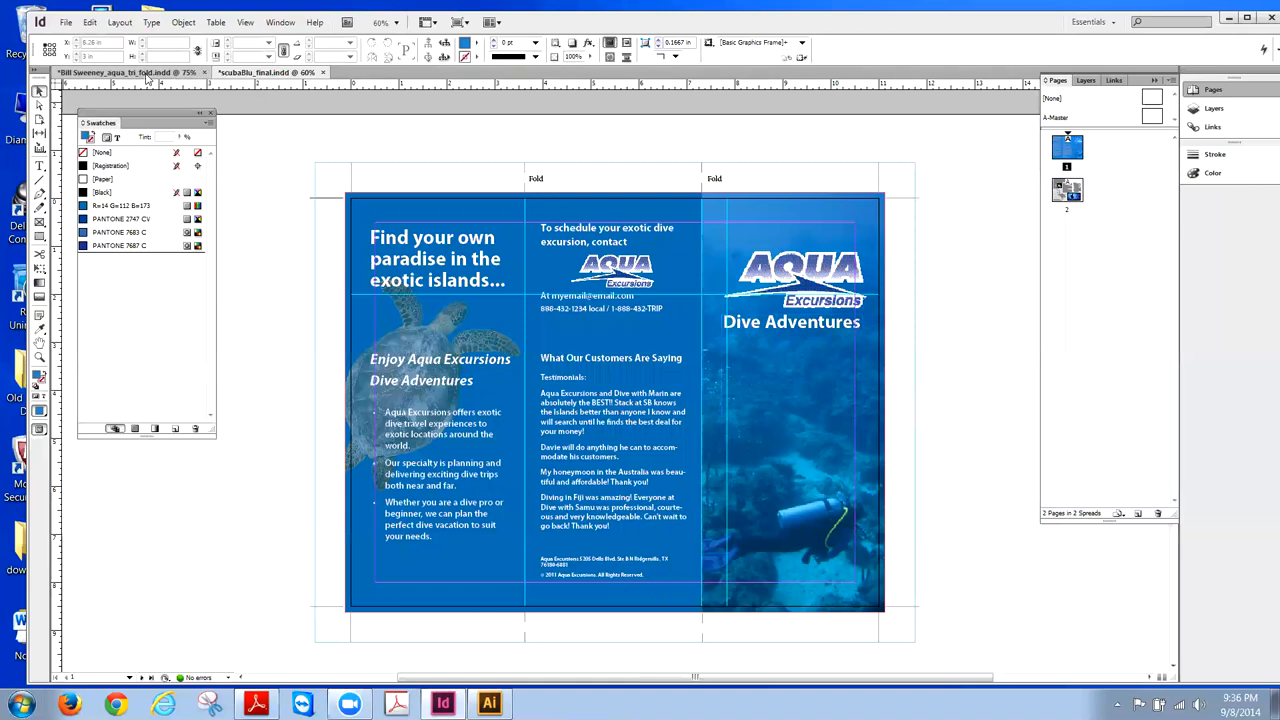
pyautogui.click(150, 74)
pyautogui.doubleClick(1062, 150)
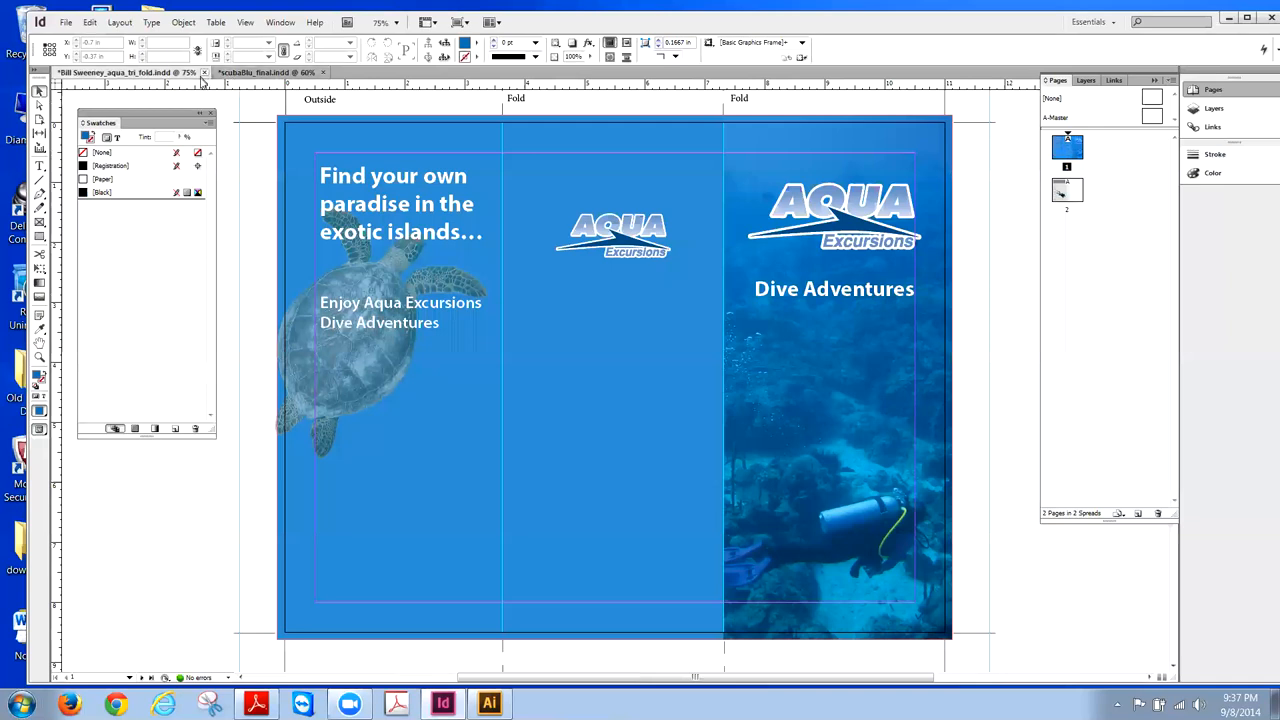
pyautogui.click(232, 74)
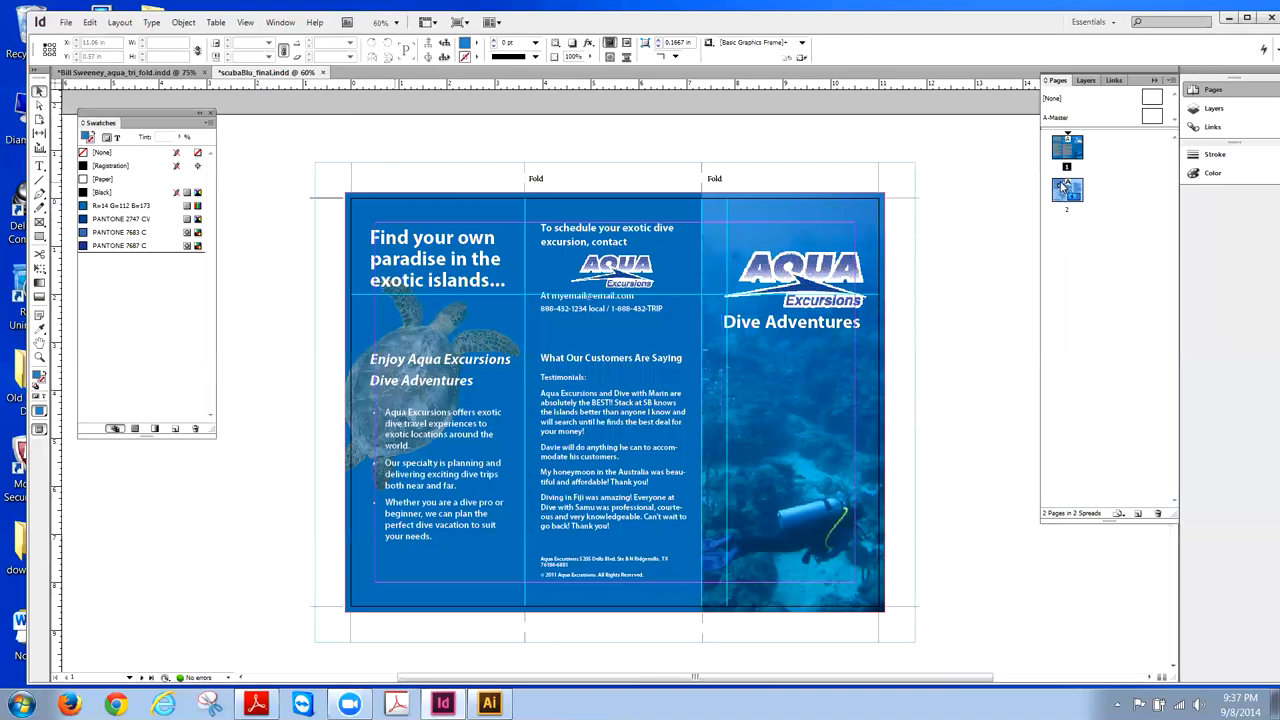
pyautogui.doubleClick(1066, 190)
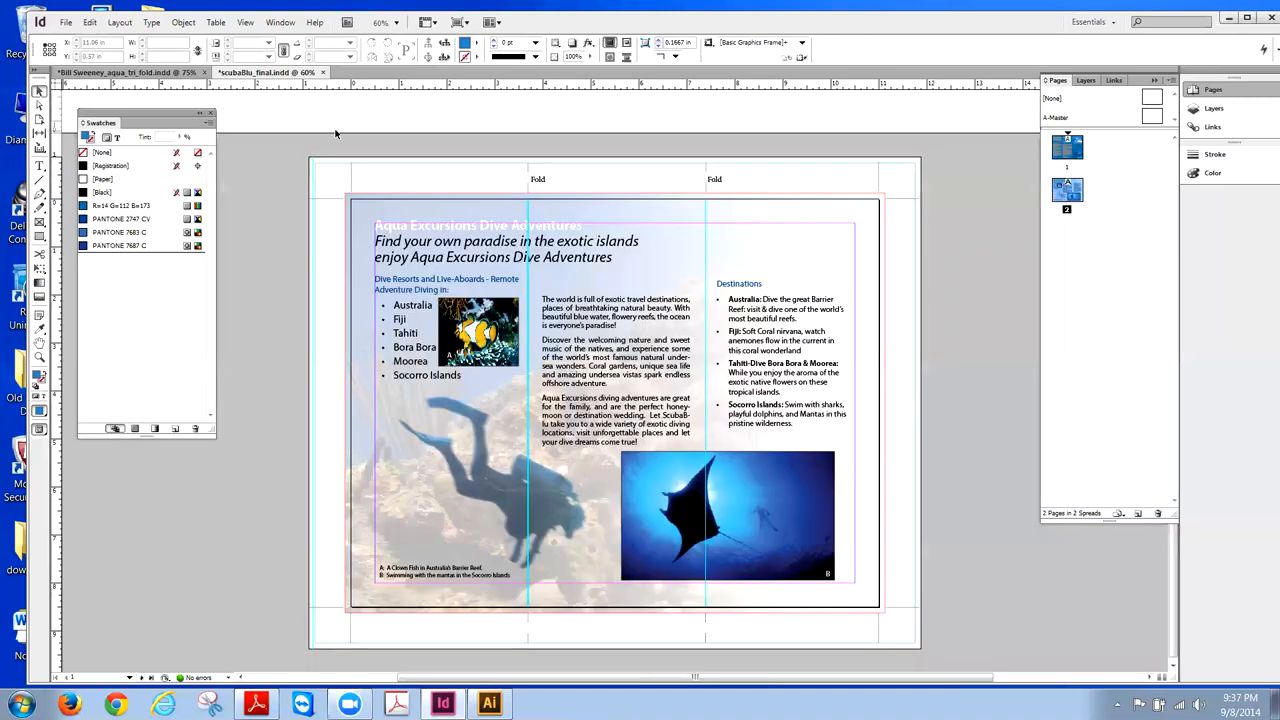
# - Run Edit > Spelling > Check Spelling on scubaBlu_final.indd
pyautogui.click(182, 23)
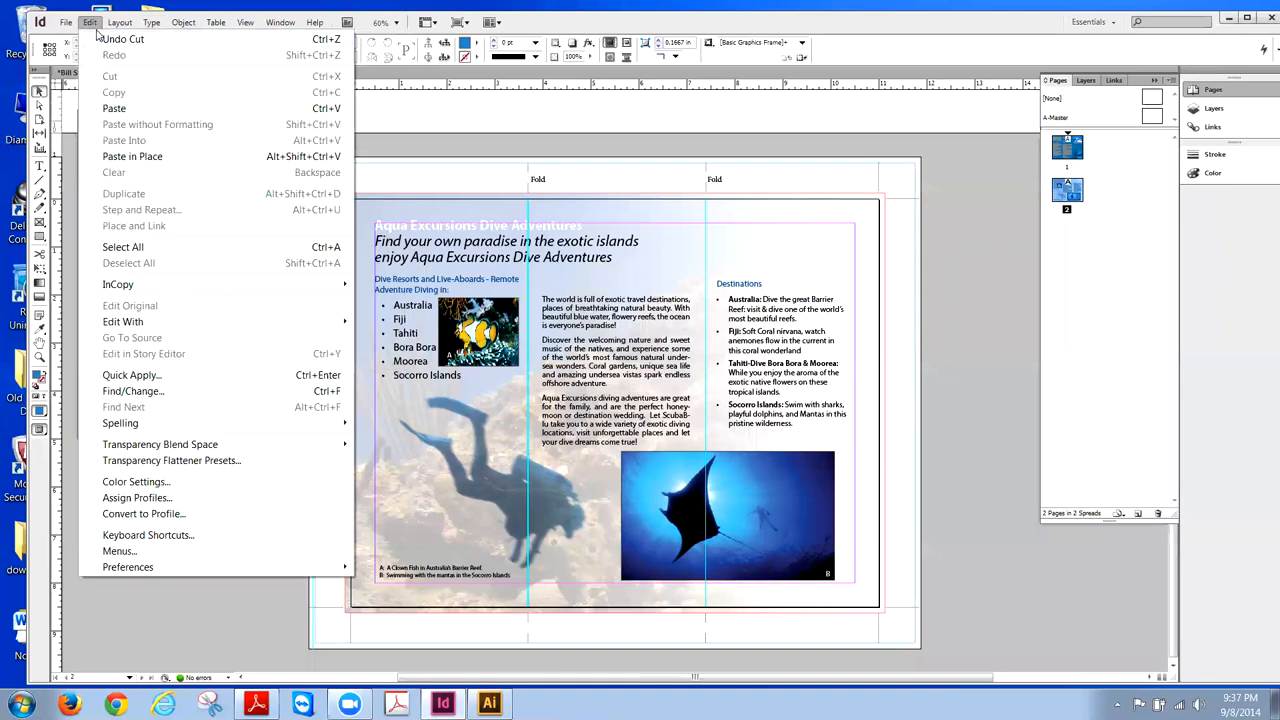
pyautogui.moveTo(135, 423)
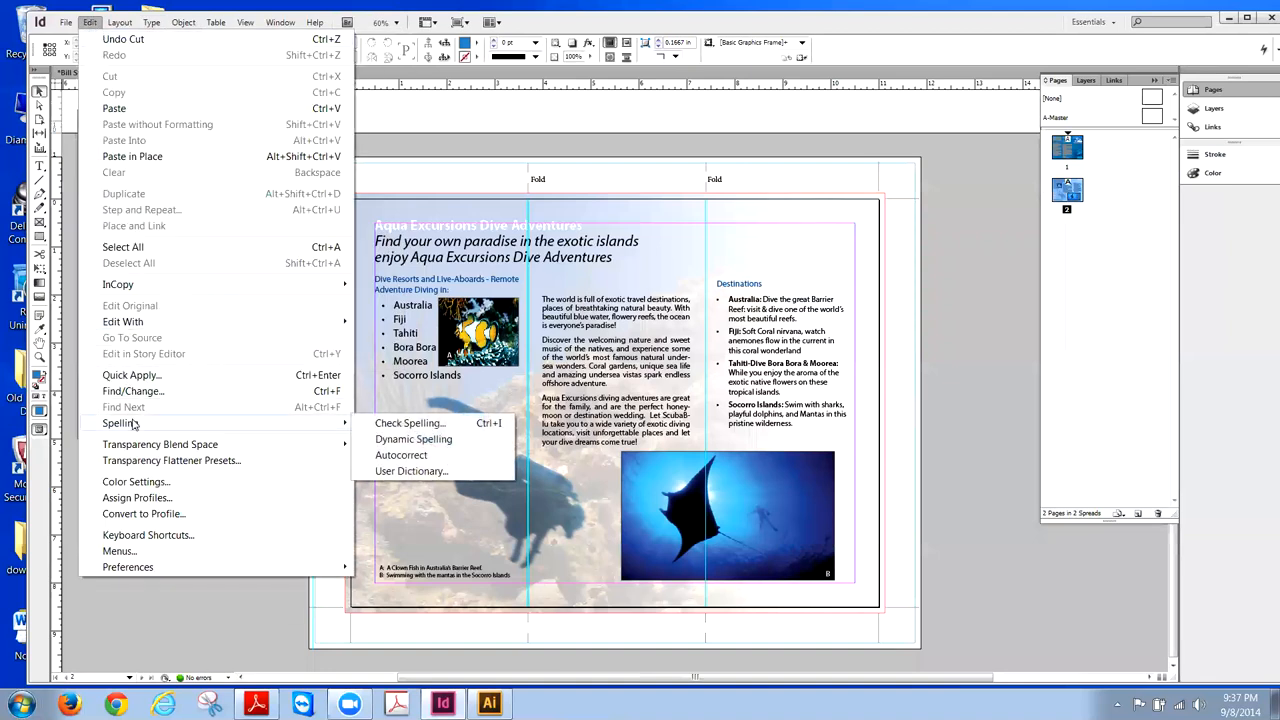
pyautogui.click(393, 428)
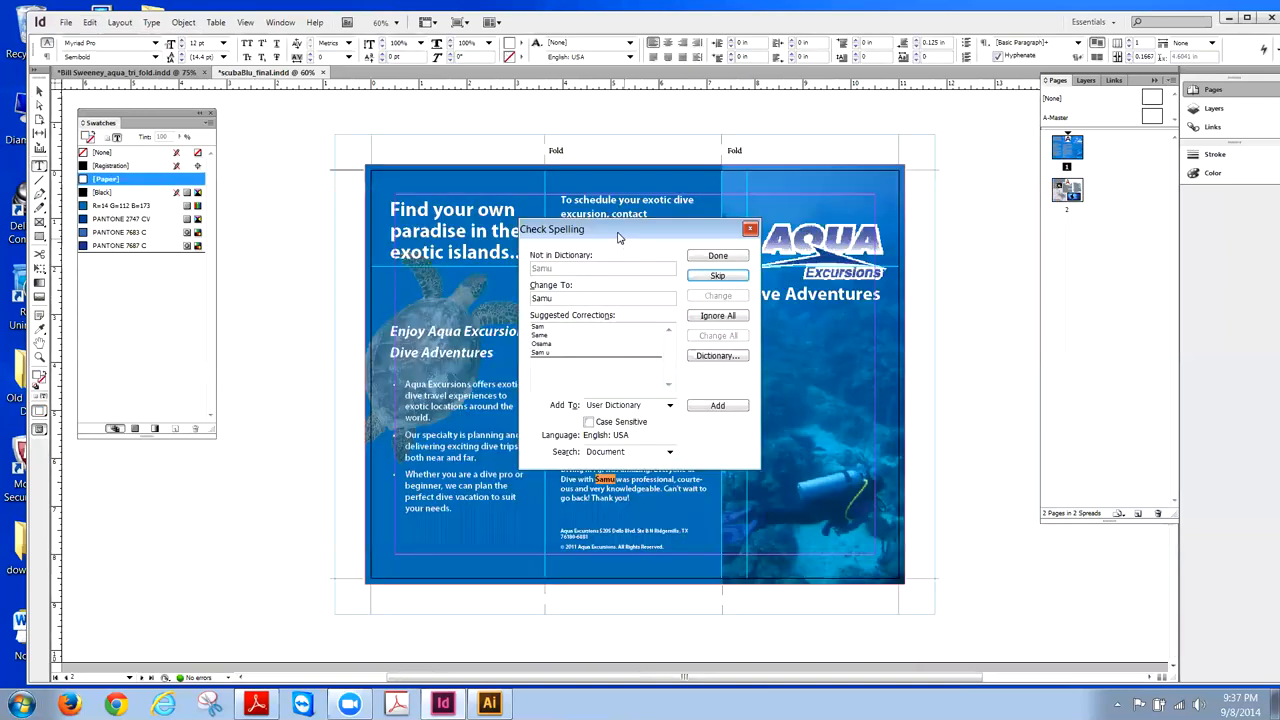
pyautogui.moveTo(618, 237); pyautogui.dragTo(1008, 239)
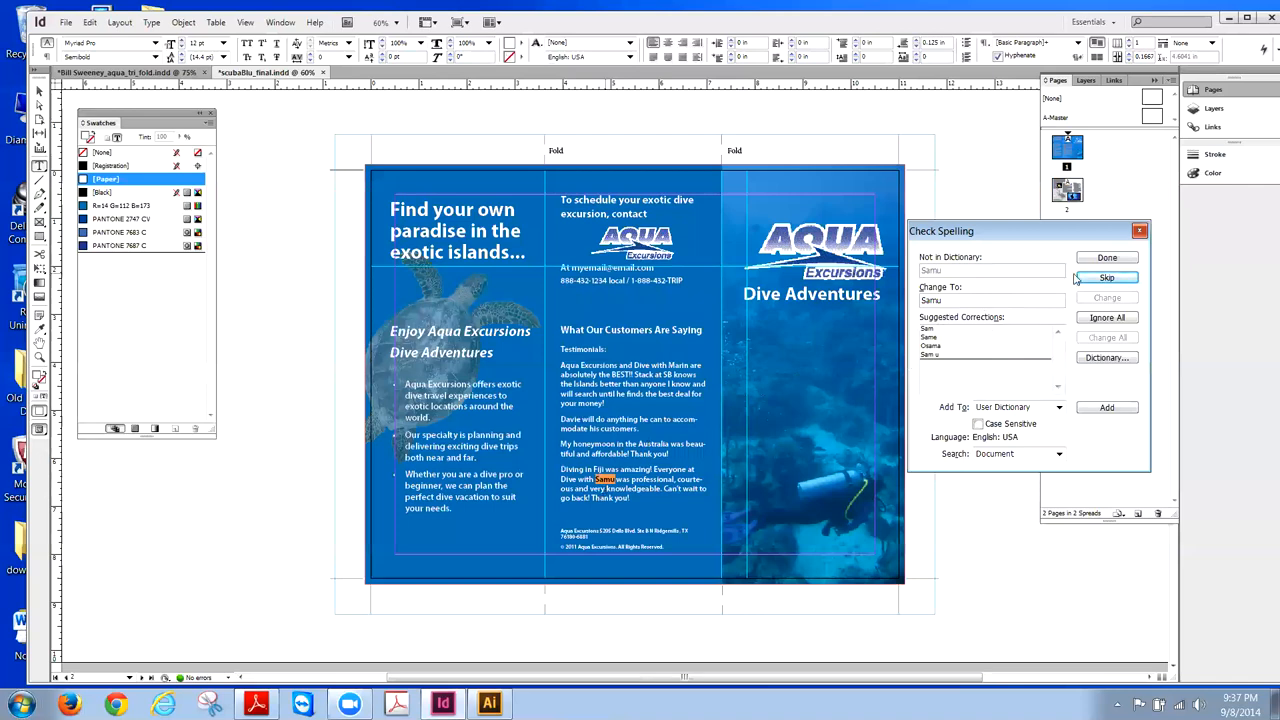
# - Skip the flagged words Samu, Ridgemills, Live-Aboards, ScubaBlu and Bora, then finish the check
pyautogui.click(1130, 280)
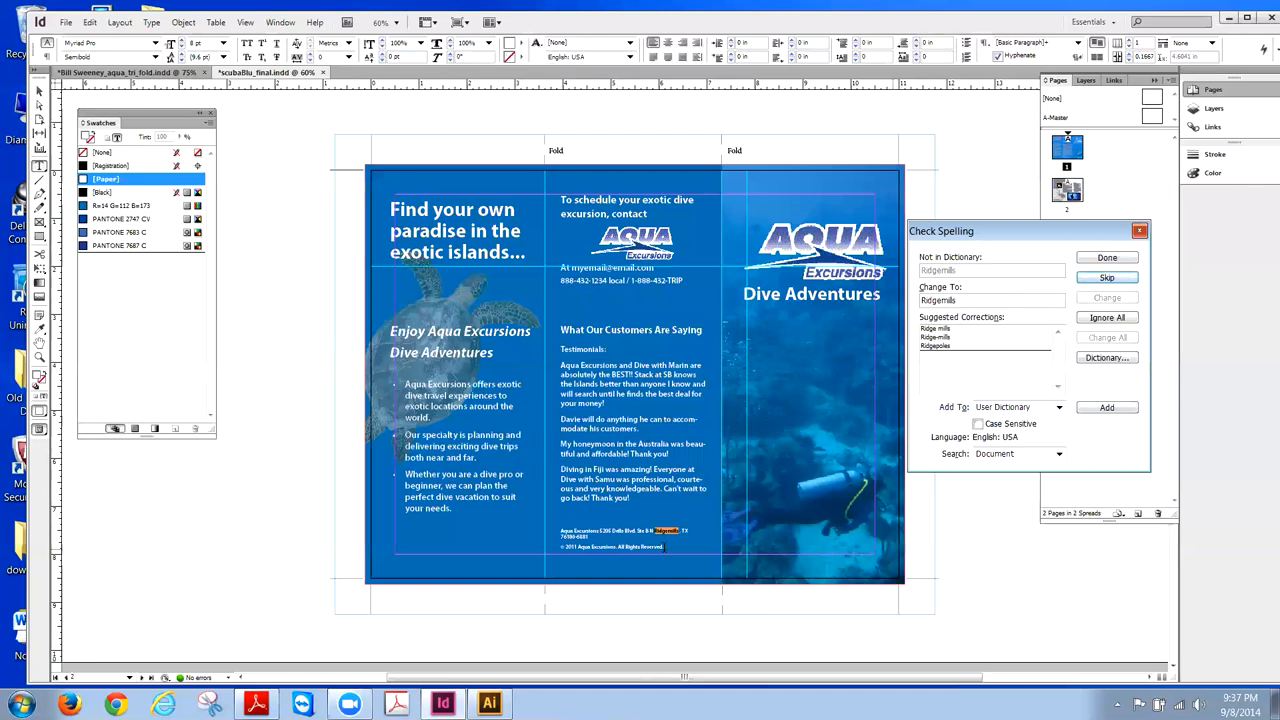
pyautogui.click(1092, 283)
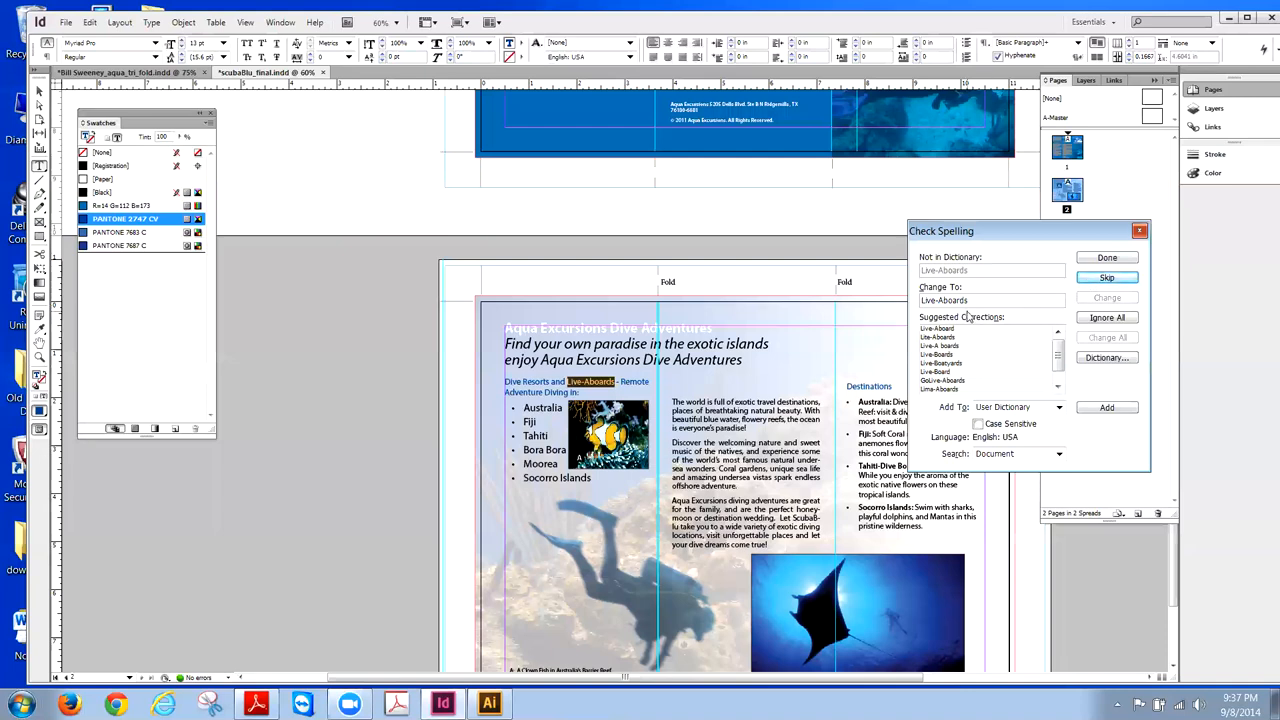
pyautogui.click(1097, 284)
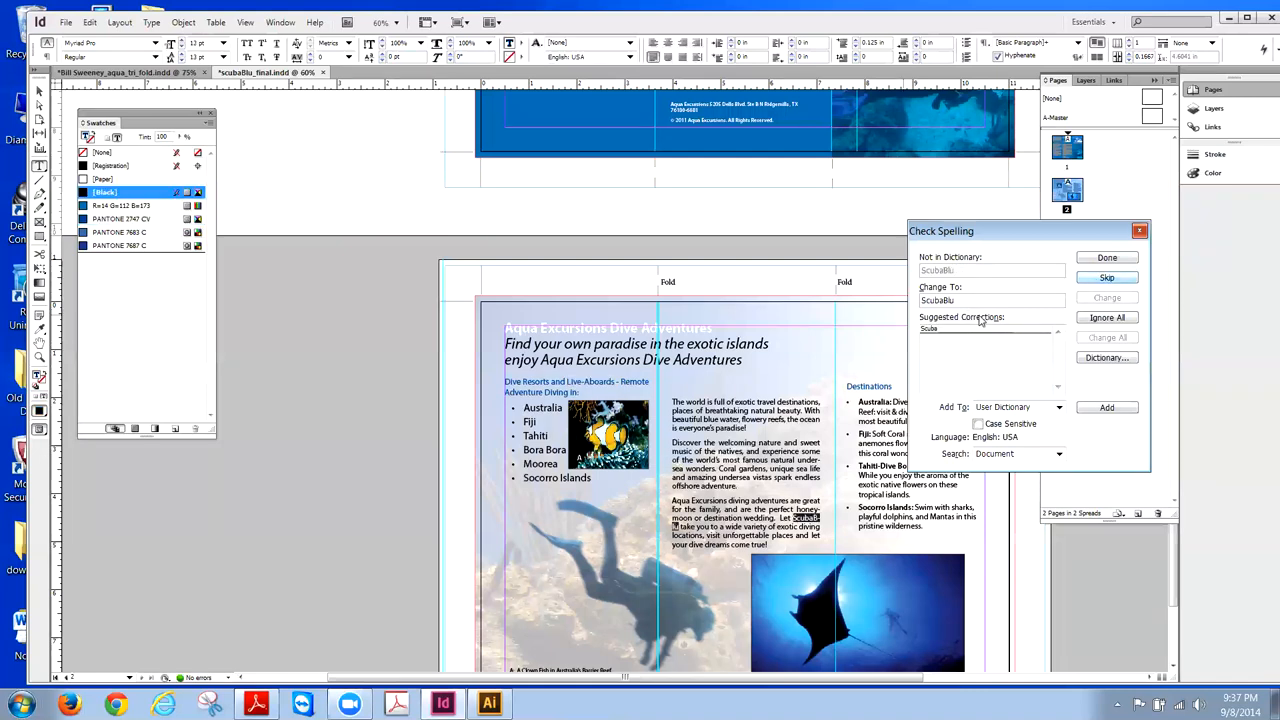
pyautogui.click(1088, 280)
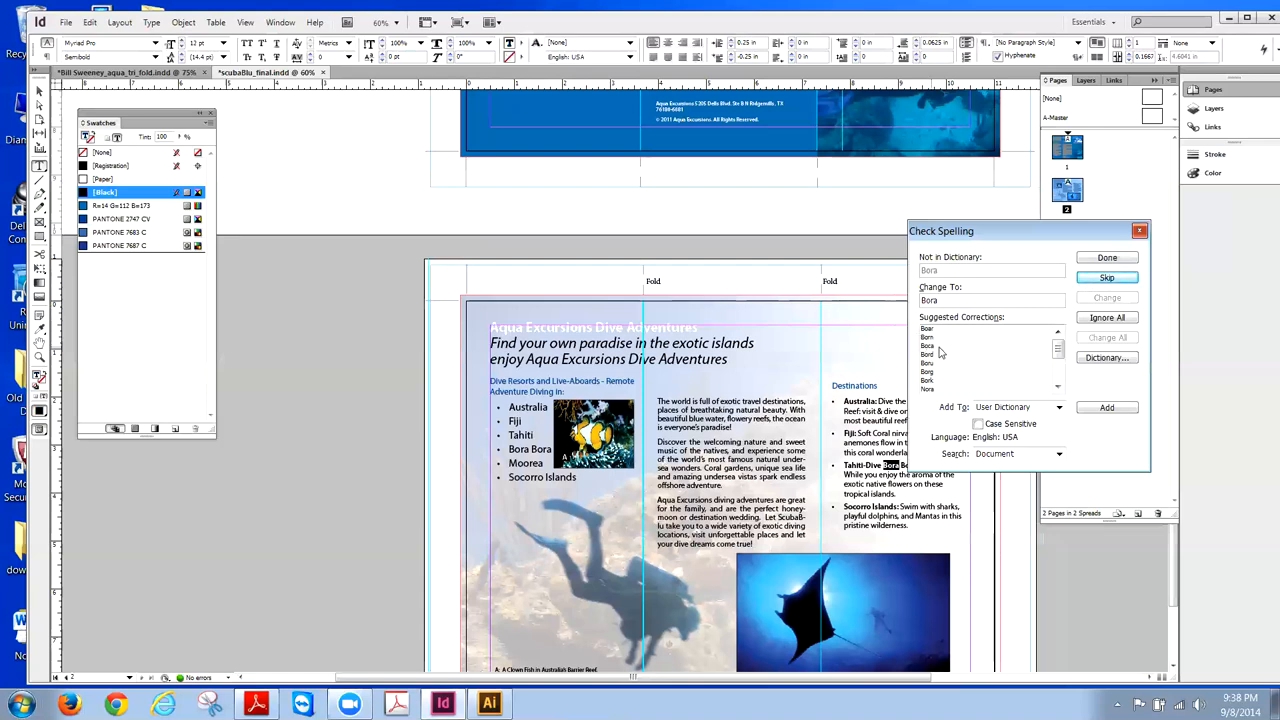
pyautogui.click(1102, 284)
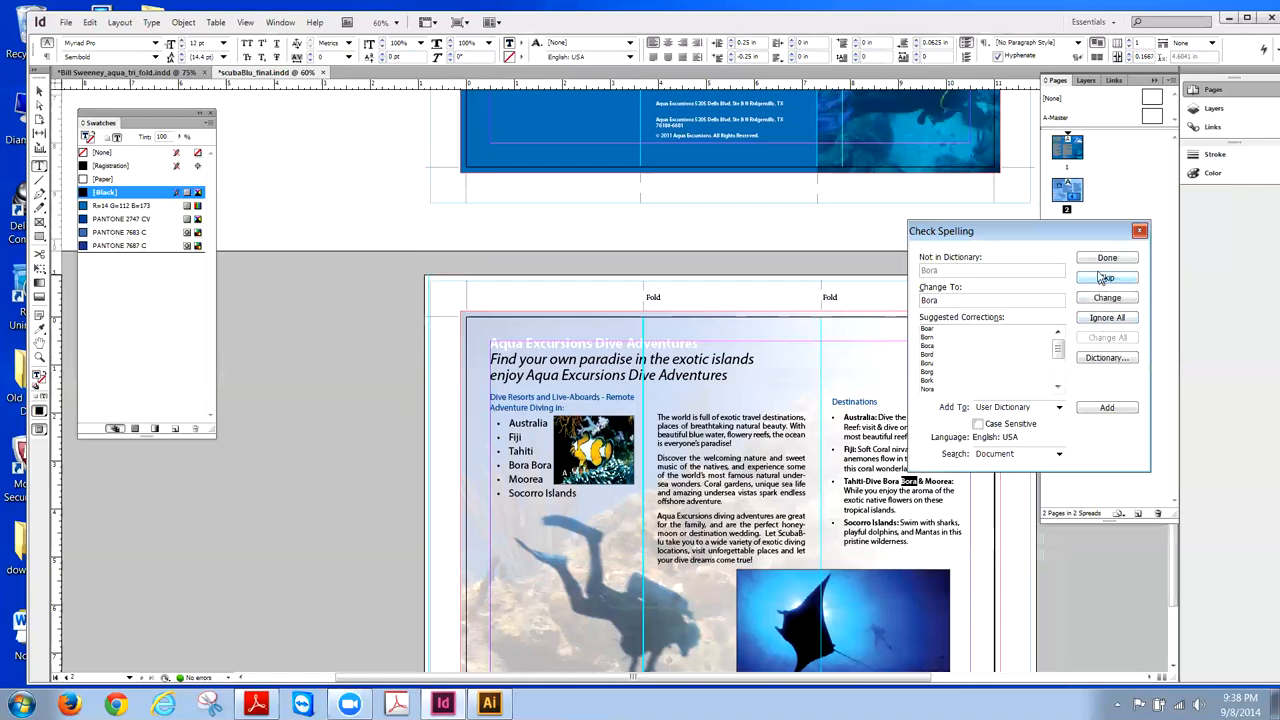
pyautogui.click(1106, 258)
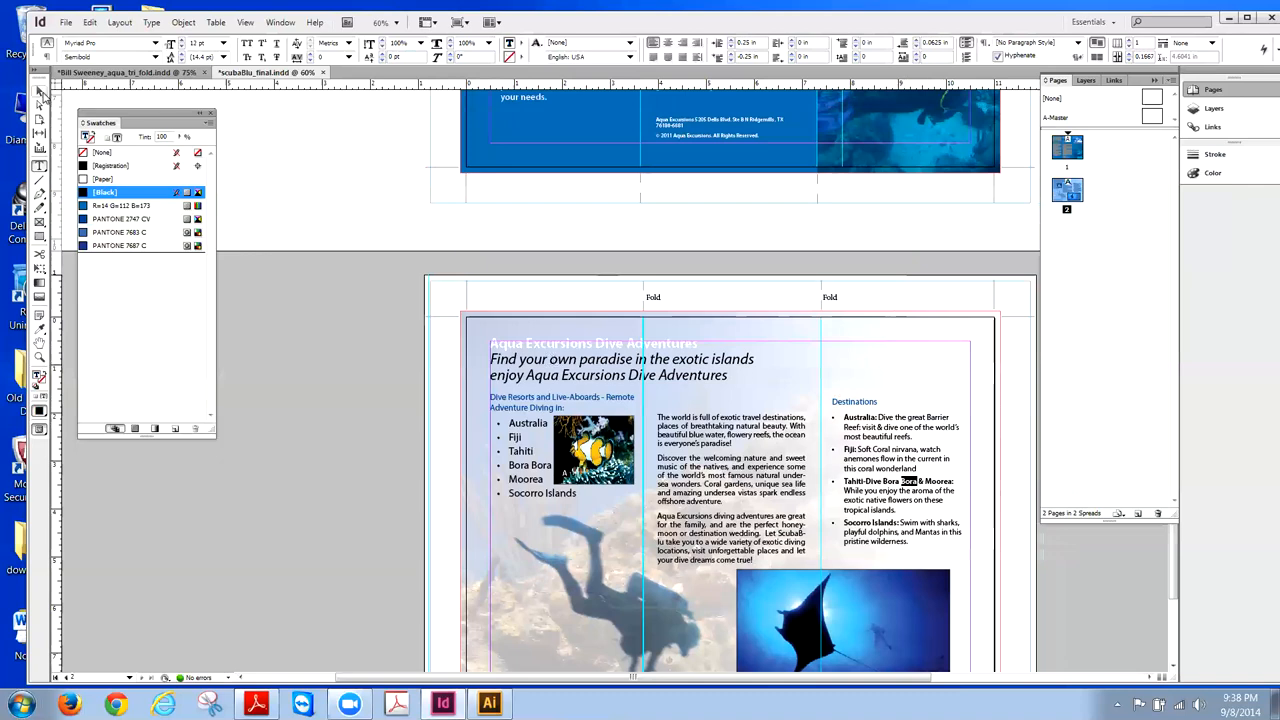
pyautogui.click(40, 91)
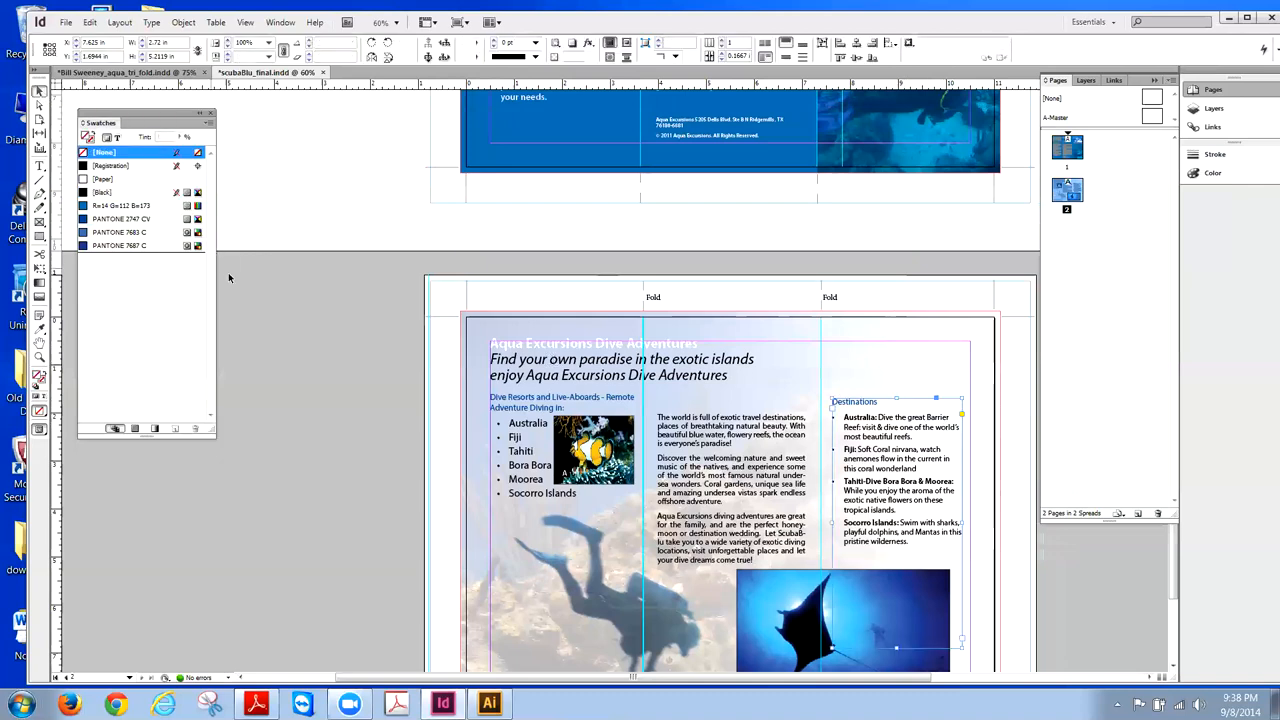
pyautogui.click(67, 23)
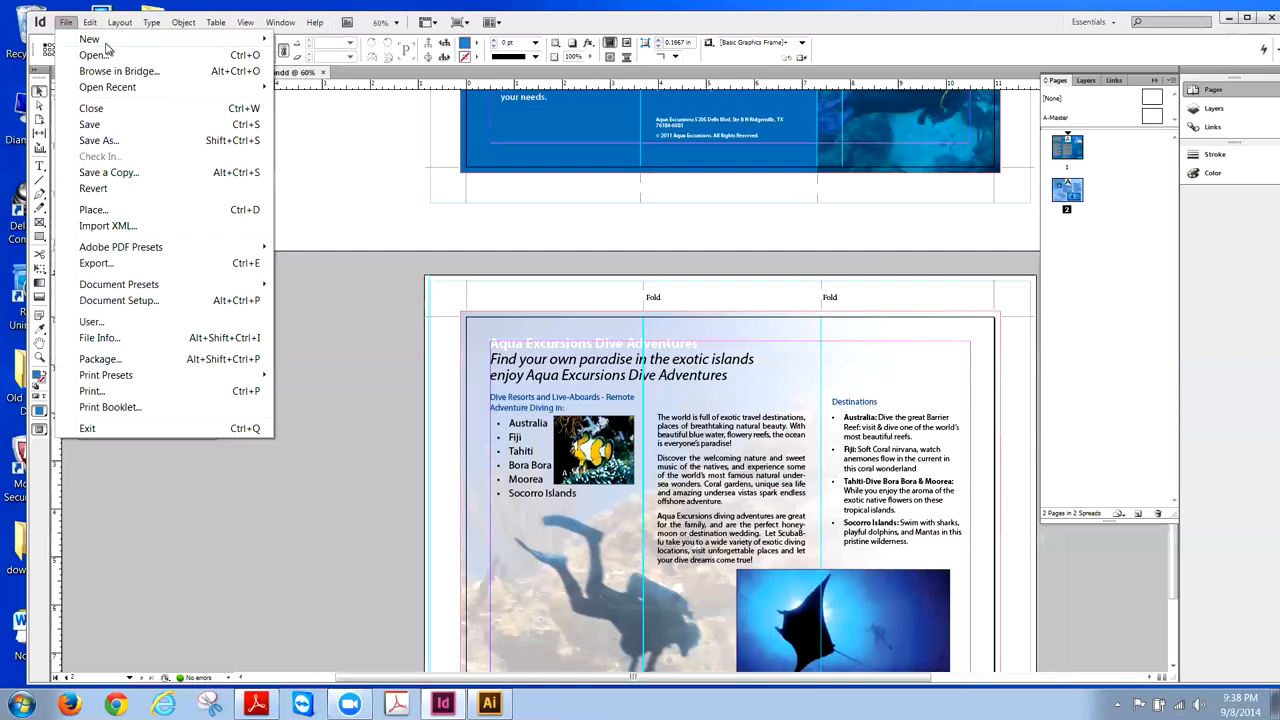
# - Choose Export from the File menu for the scubaBlu_final brochure
pyautogui.moveTo(86, 18)
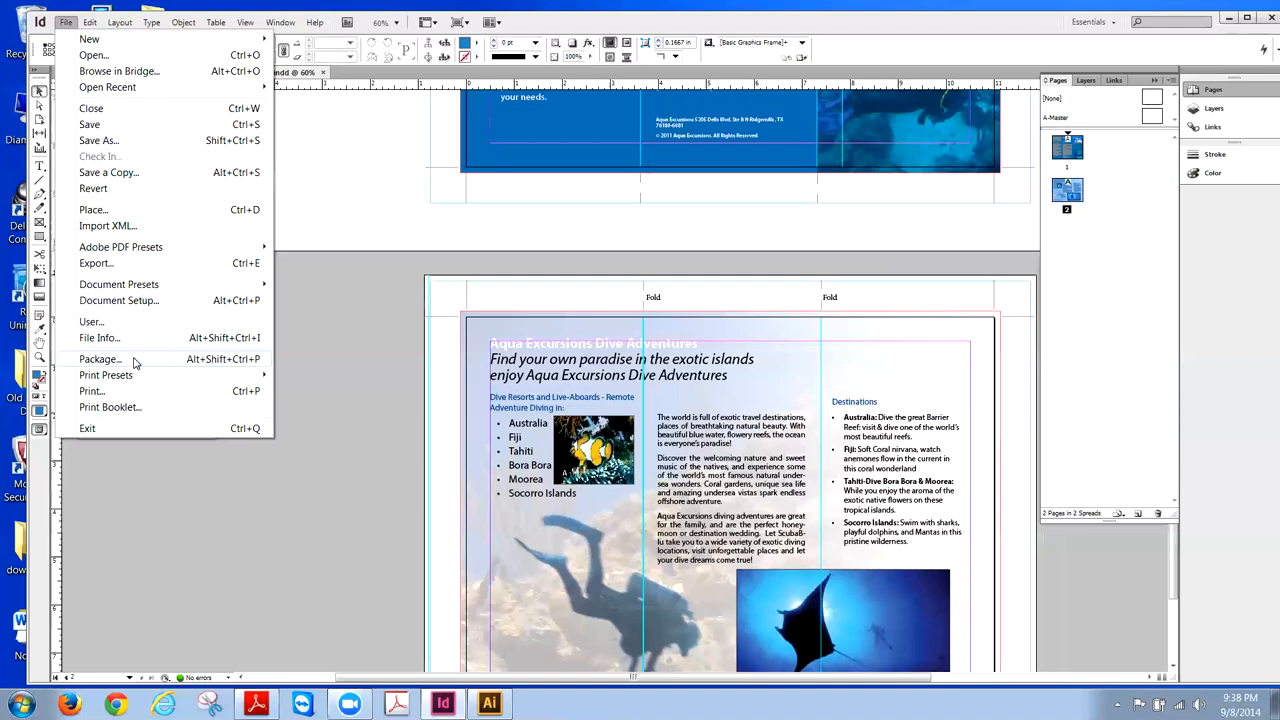
pyautogui.click(314, 194)
pyautogui.click(65, 22)
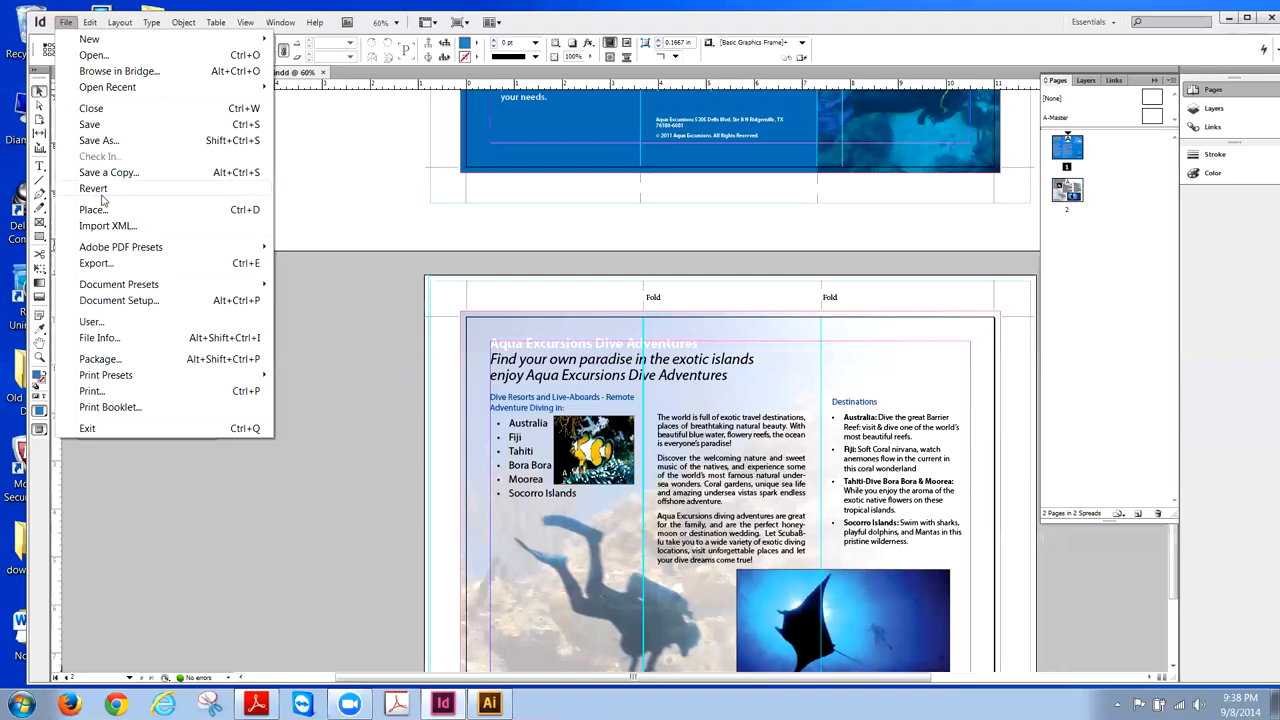
# - Set the export format to Adobe PDF (Print)
pyautogui.click(108, 264)
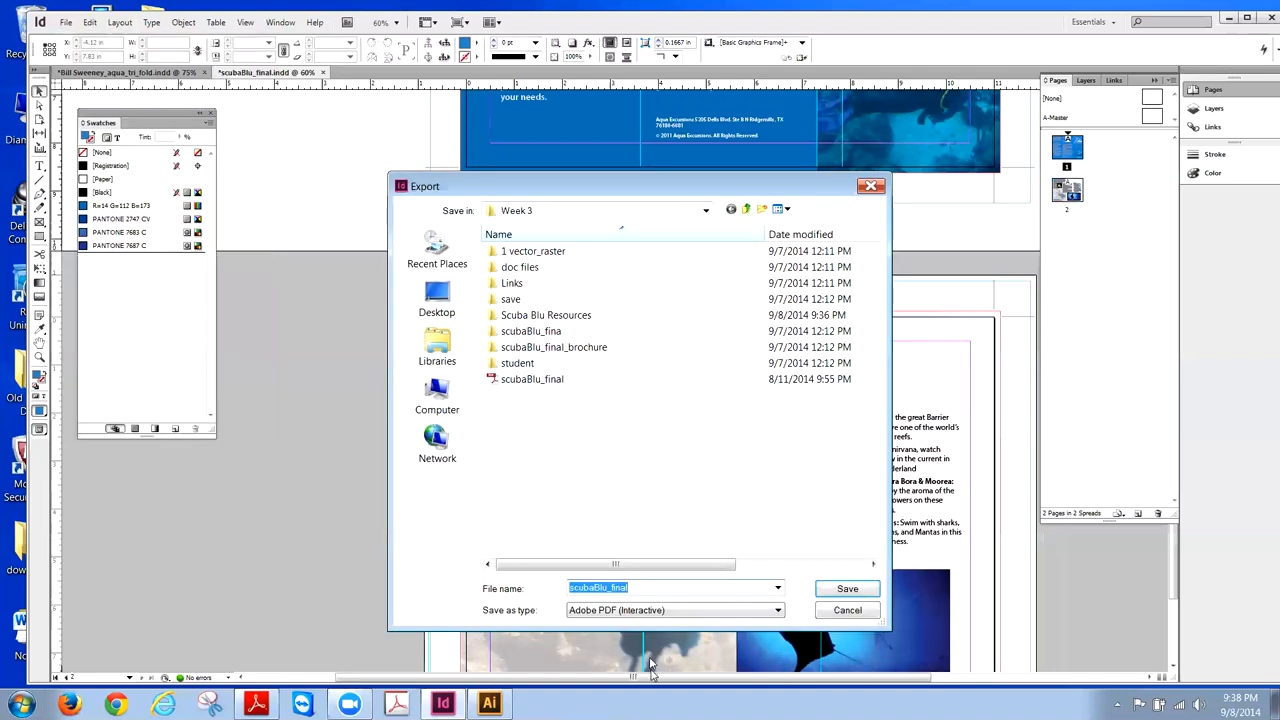
pyautogui.click(630, 614)
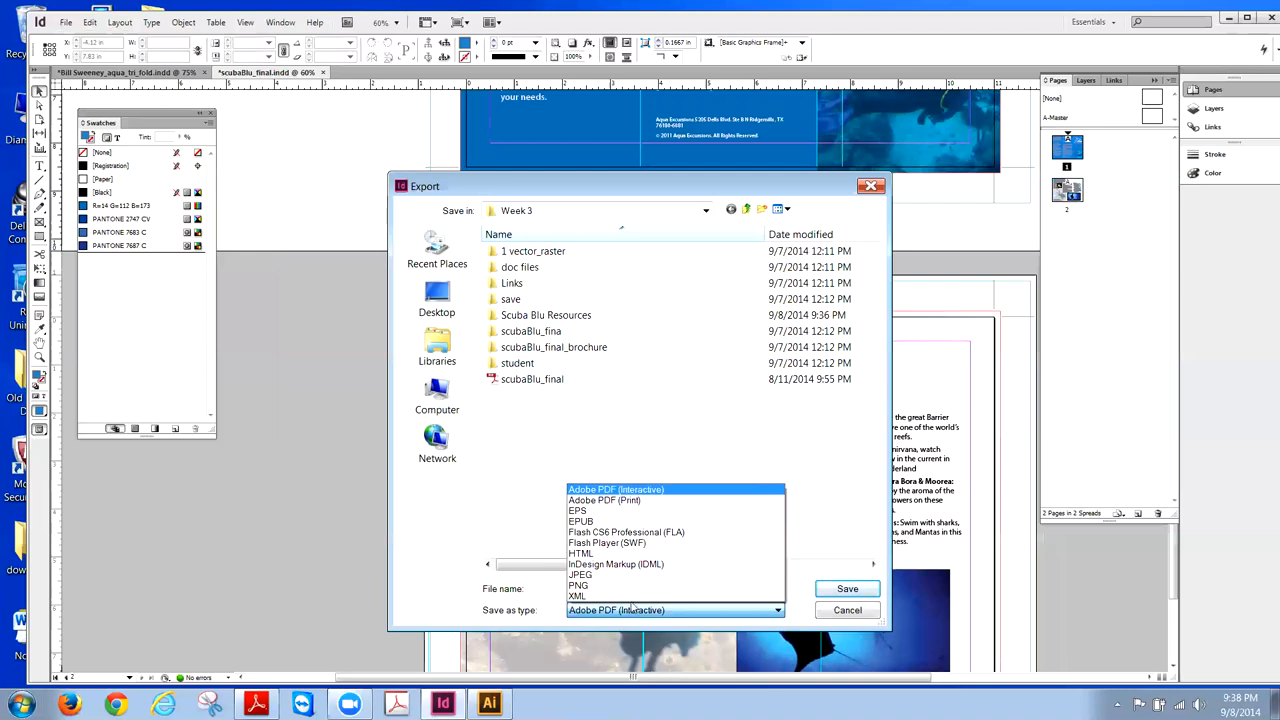
pyautogui.click(494, 521)
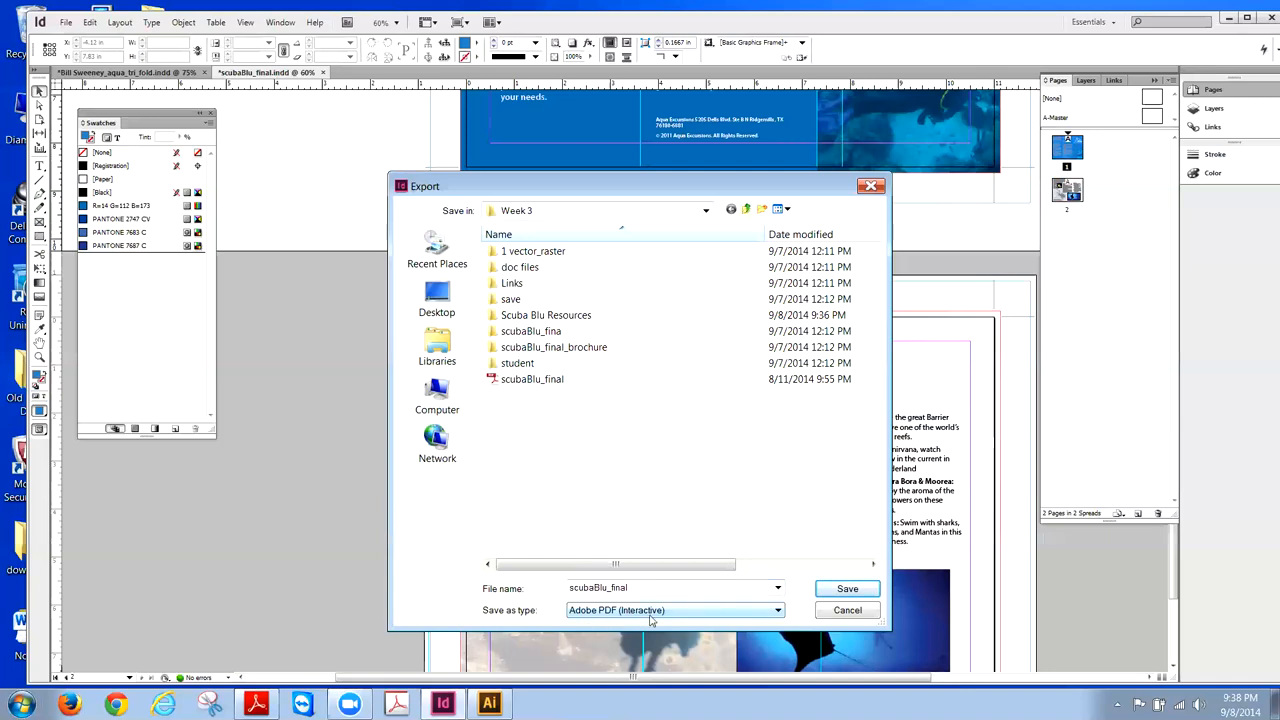
pyautogui.click(779, 612)
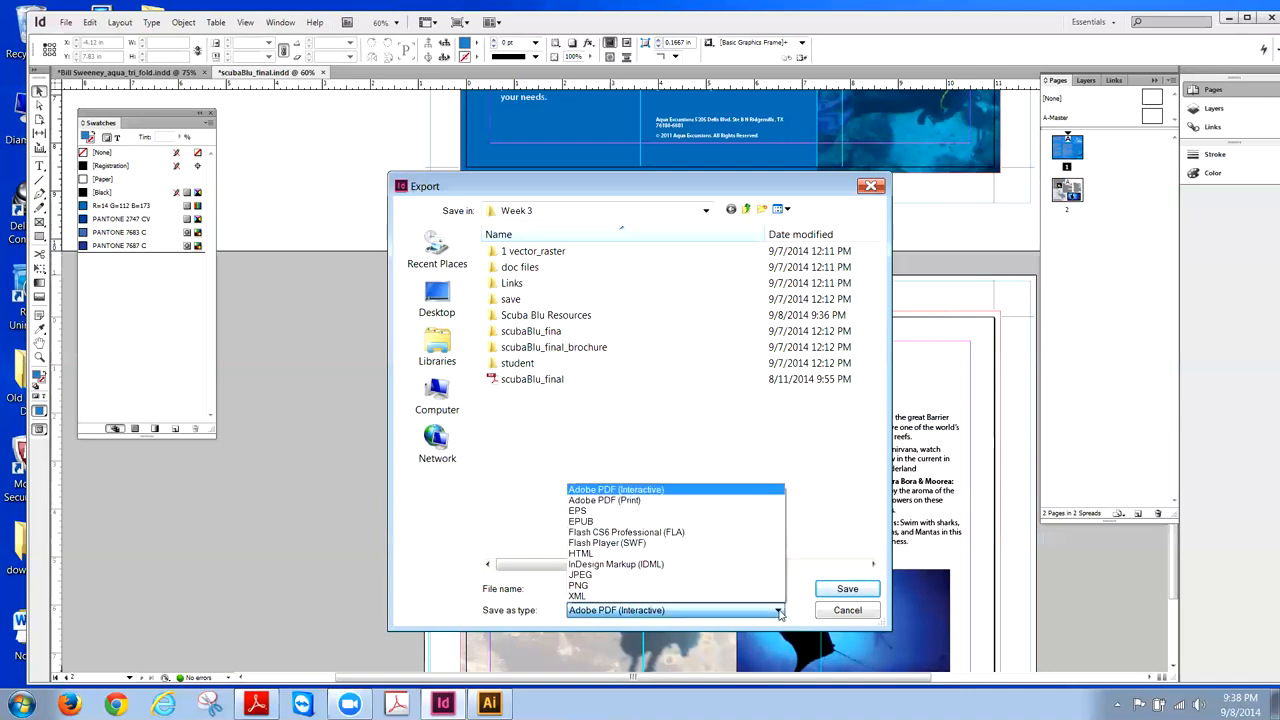
pyautogui.click(636, 502)
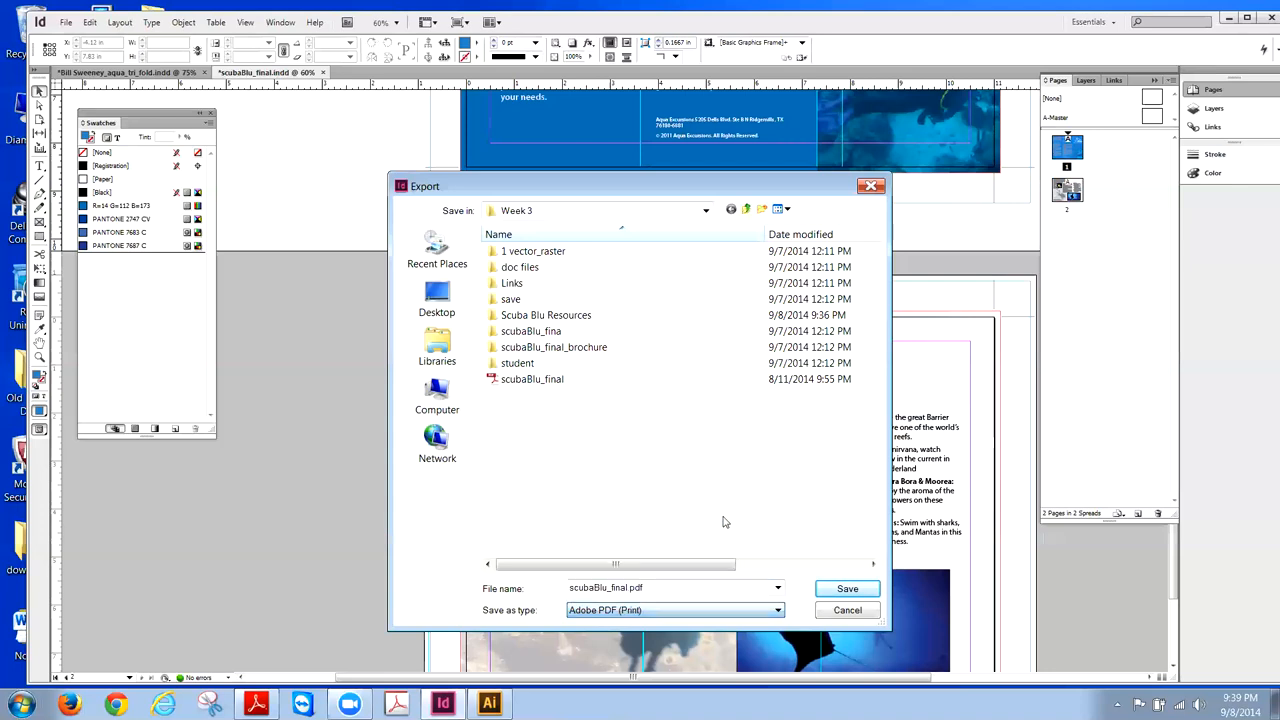
# - Save into the Desktop's tonight folder, naming the file scubaBlu_tri_fold.pdf
pyautogui.click(439, 297)
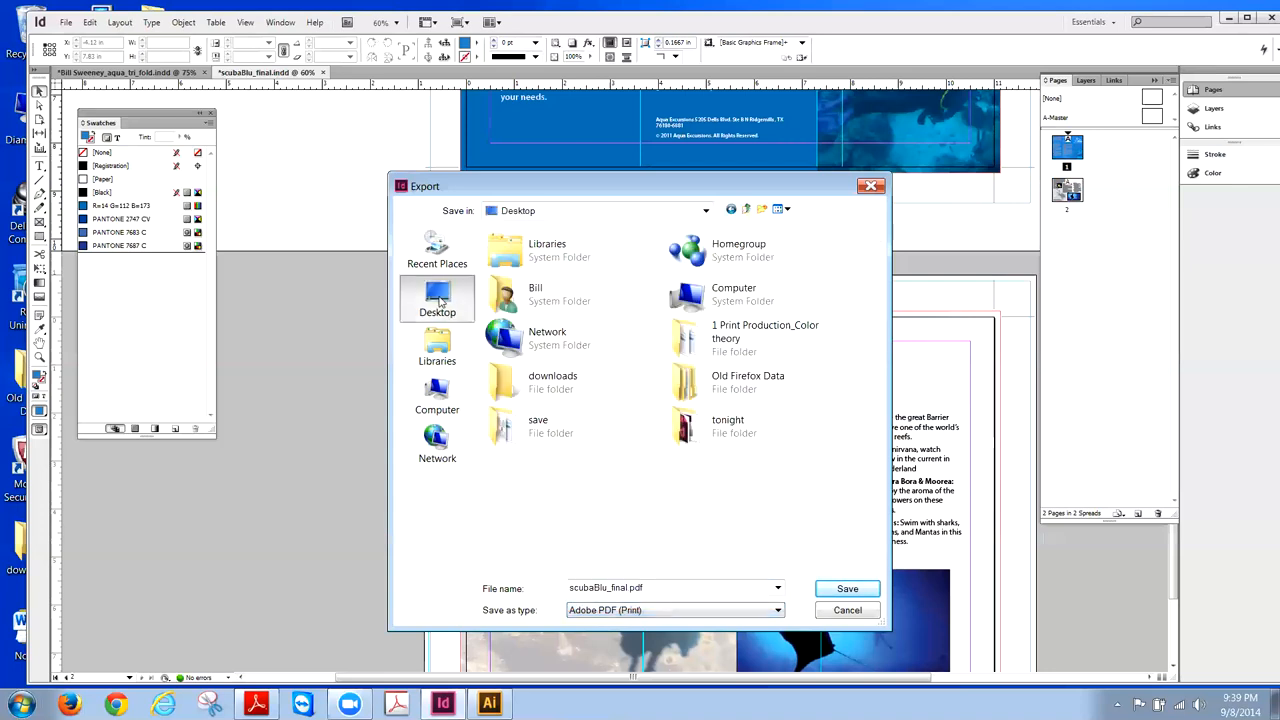
pyautogui.click(679, 418)
pyautogui.doubleClick(679, 418)
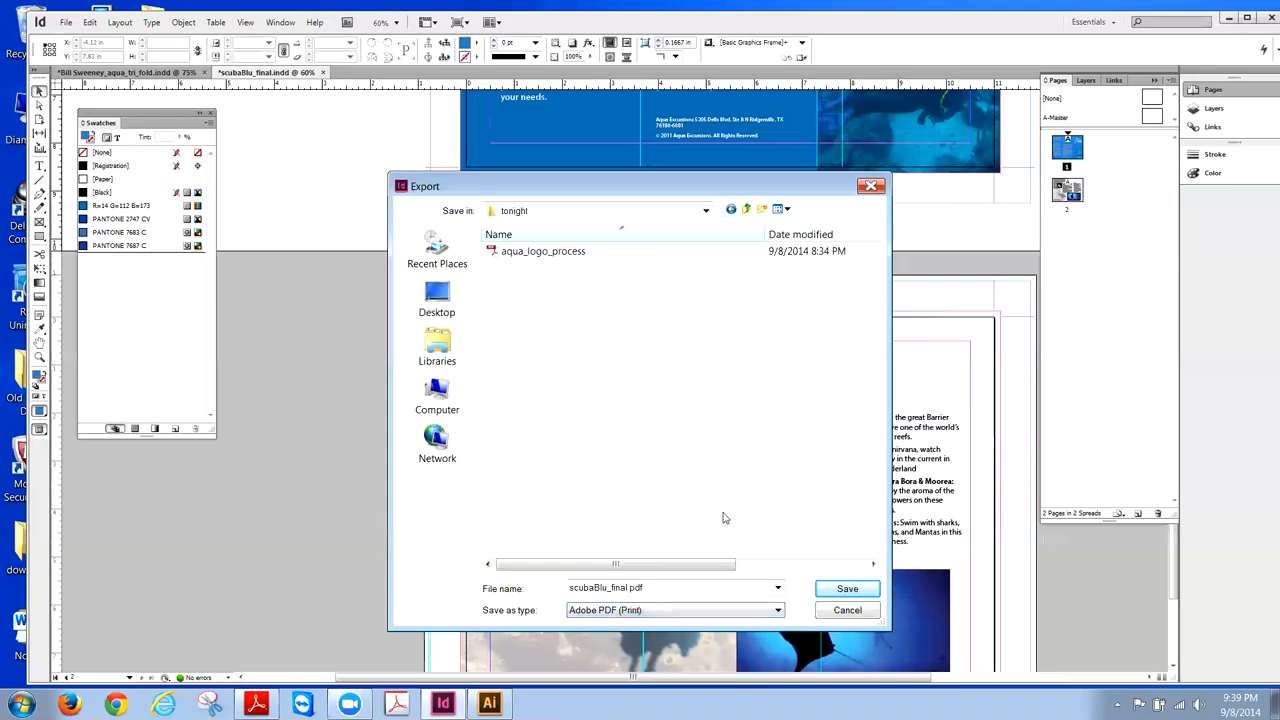
pyautogui.doubleClick(628, 587)
pyautogui.click(619, 587)
pyautogui.moveTo(628, 587); pyautogui.dragTo(614, 588)
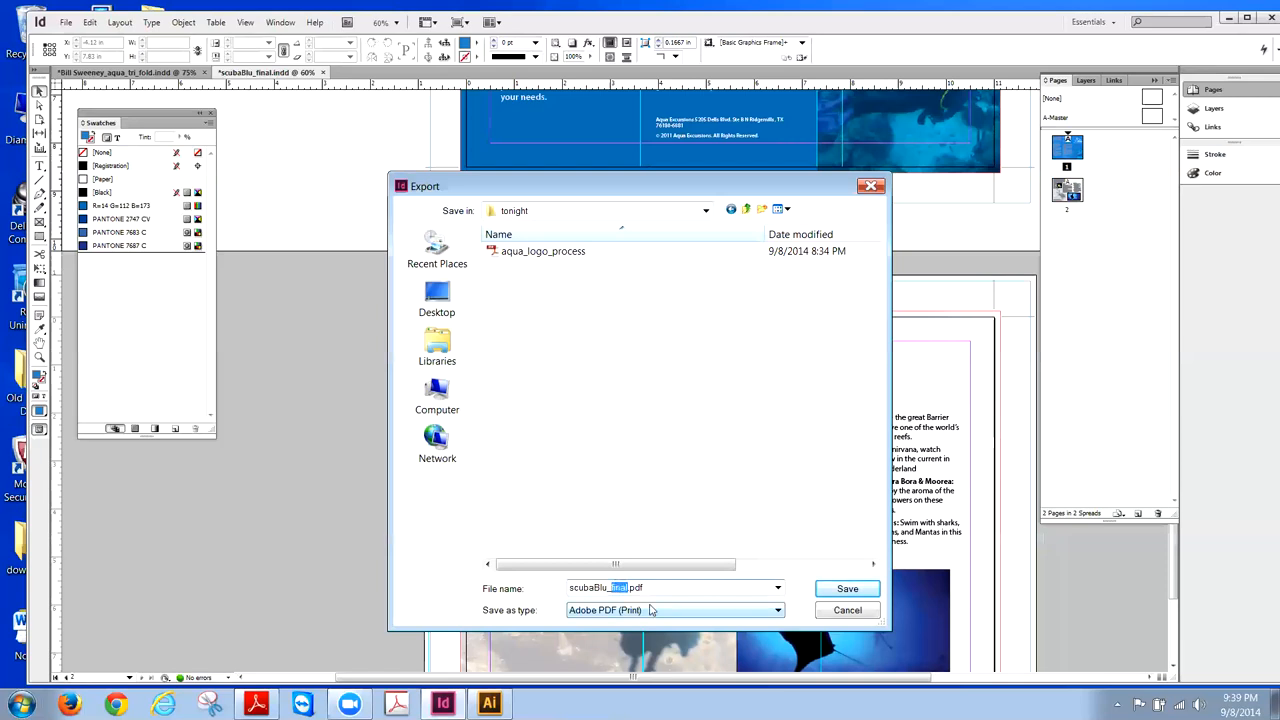
pyautogui.write('tri_fold')
# - Save scubaBlu_tri_fold.pdf and pick the [Press Quality] preset in the Export Adobe PDF dialog
pyautogui.click(846, 589)
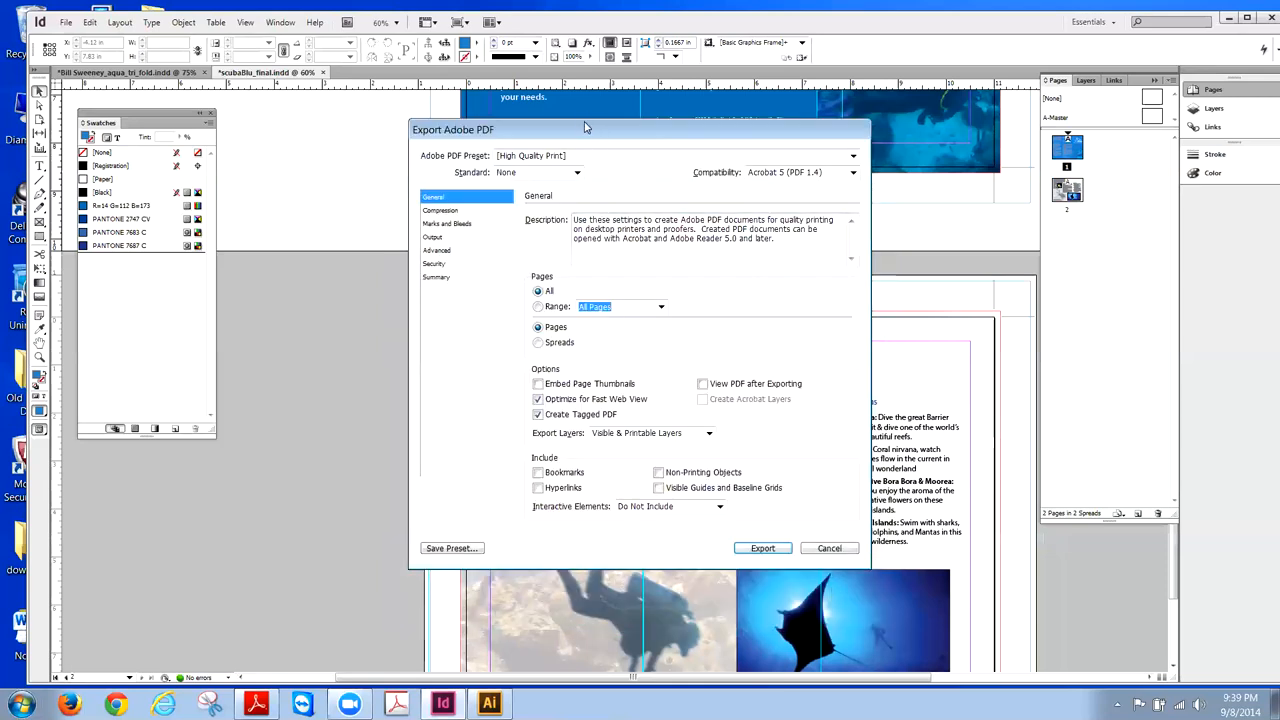
pyautogui.moveTo(584, 132); pyautogui.dragTo(513, 135)
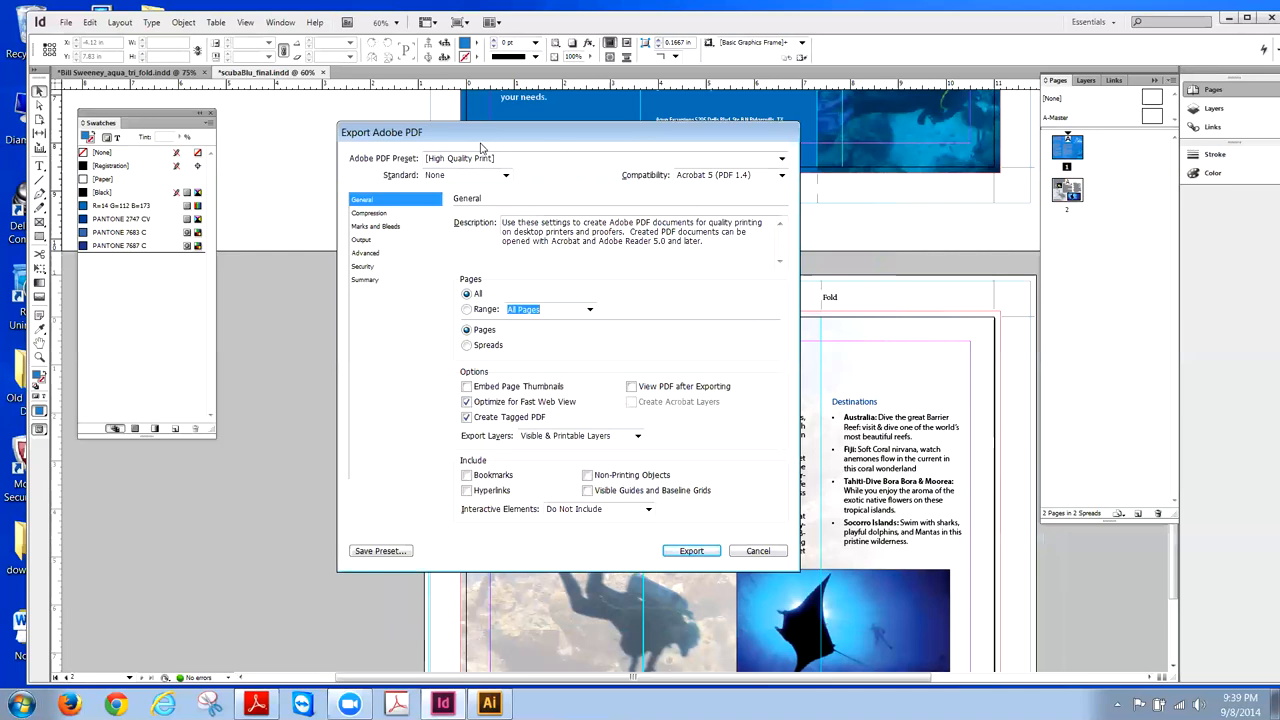
pyautogui.click(782, 160)
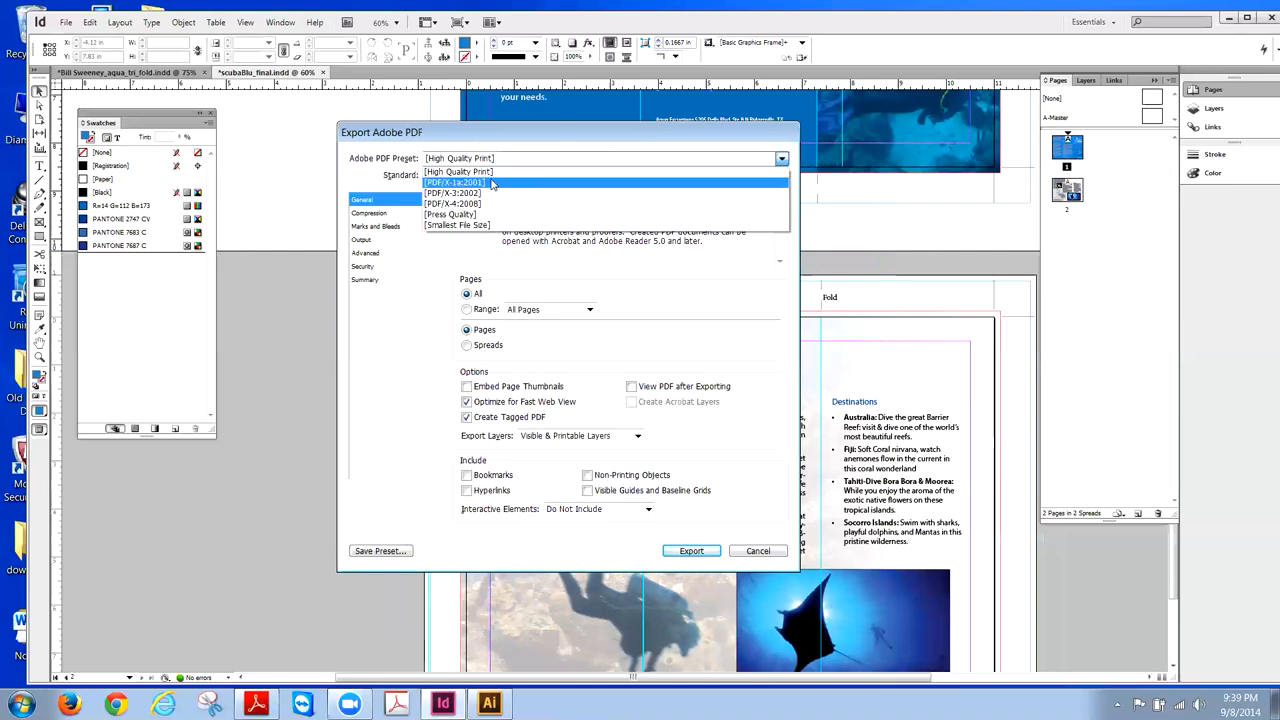
pyautogui.click(440, 218)
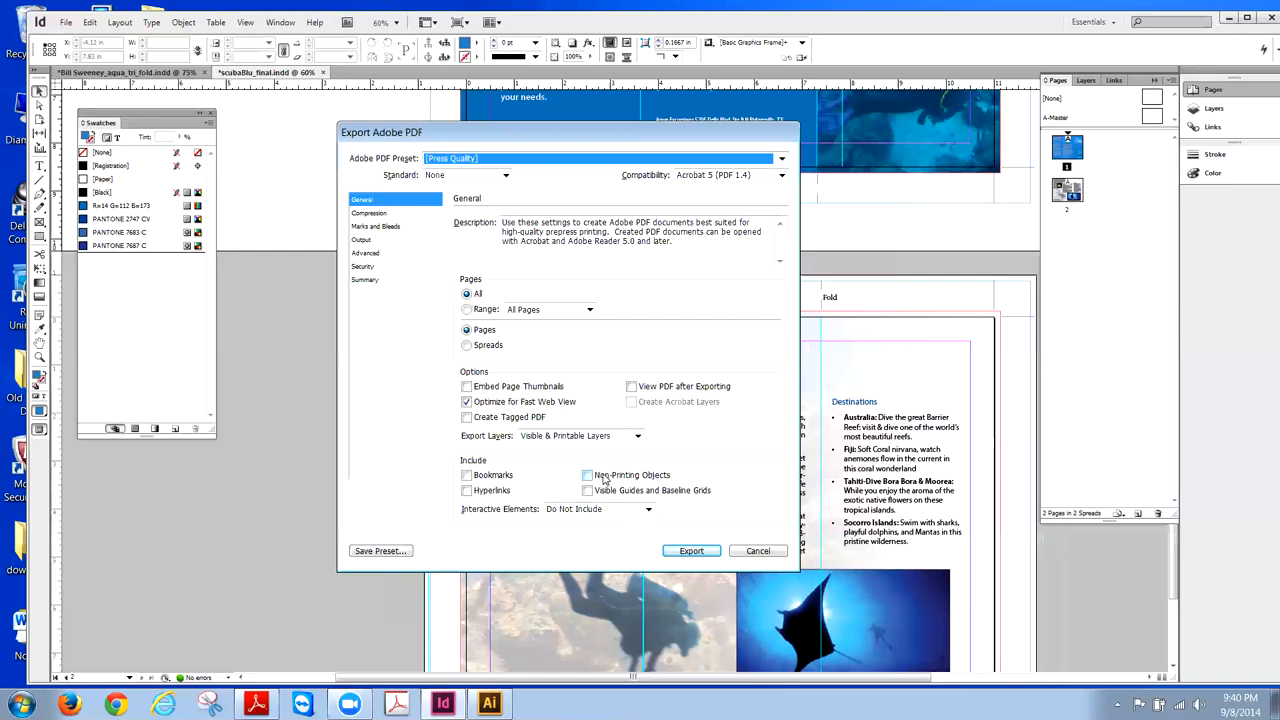
# - Turn on All Printer's Marks under Marks and Bleeds, keeping registration marks, color bars and page information
pyautogui.click(362, 228)
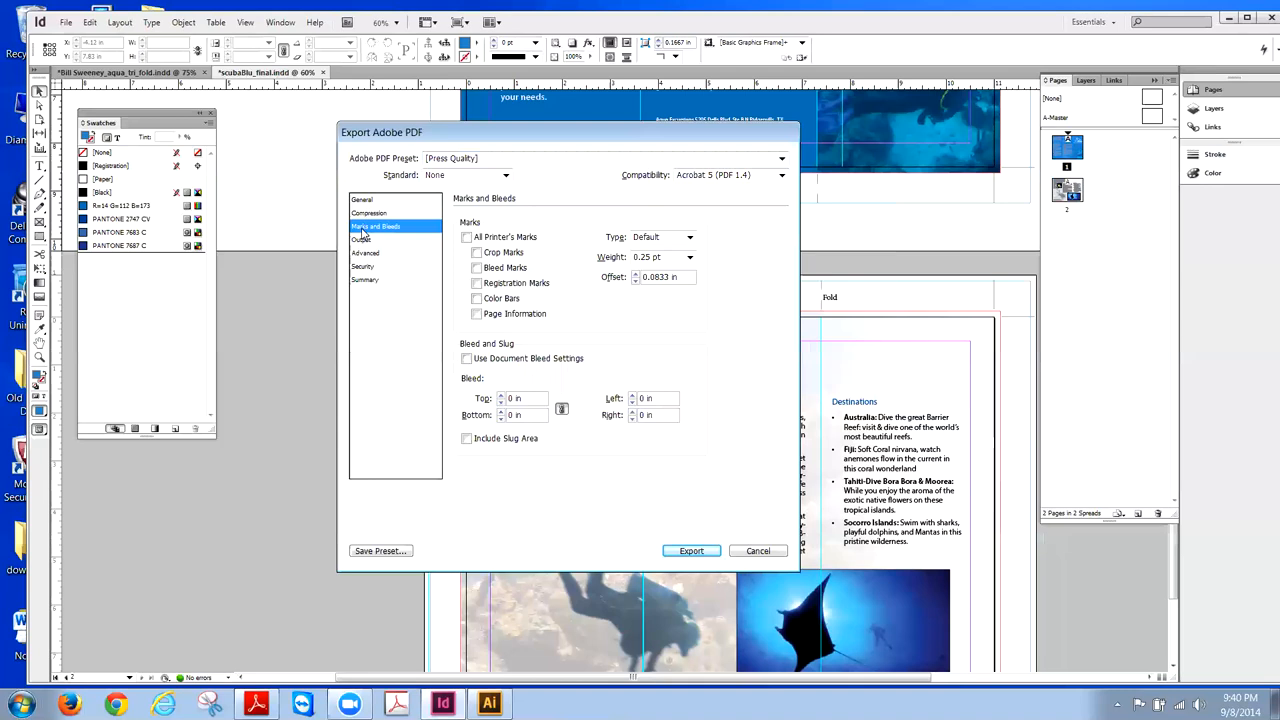
pyautogui.click(467, 239)
pyautogui.click(467, 238)
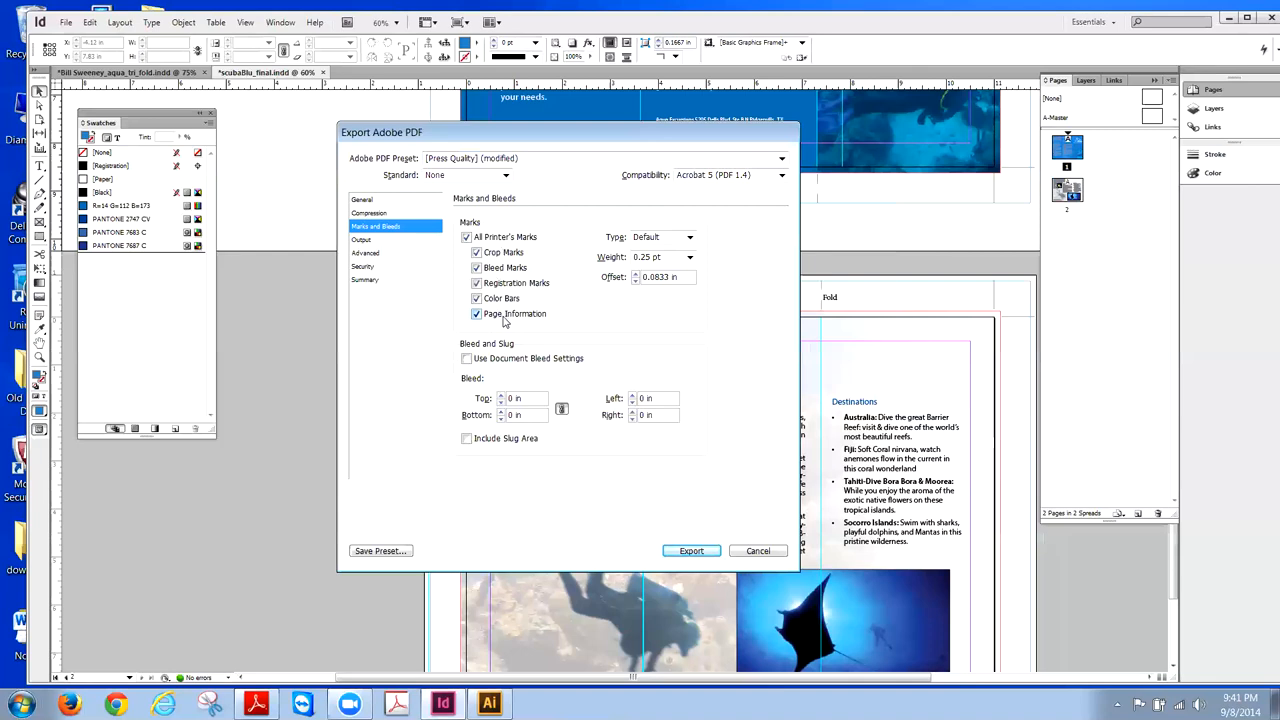
pyautogui.click(477, 314)
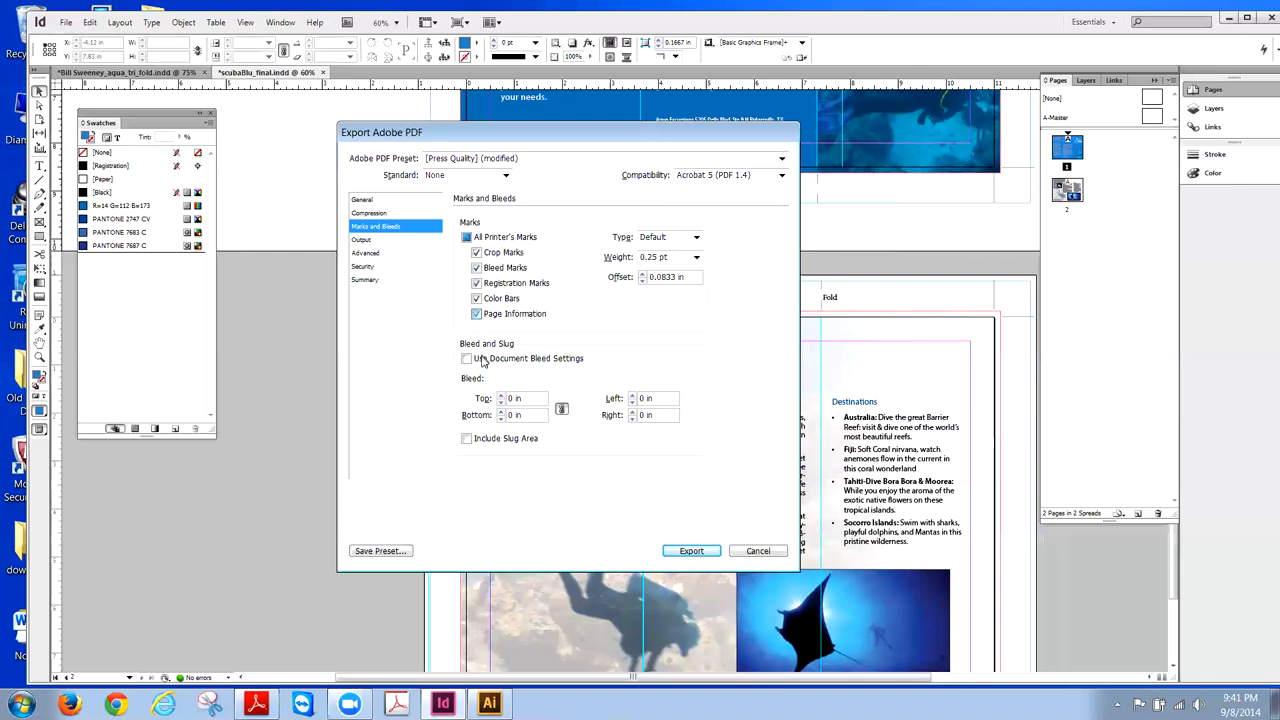
pyautogui.click(477, 299)
pyautogui.click(477, 284)
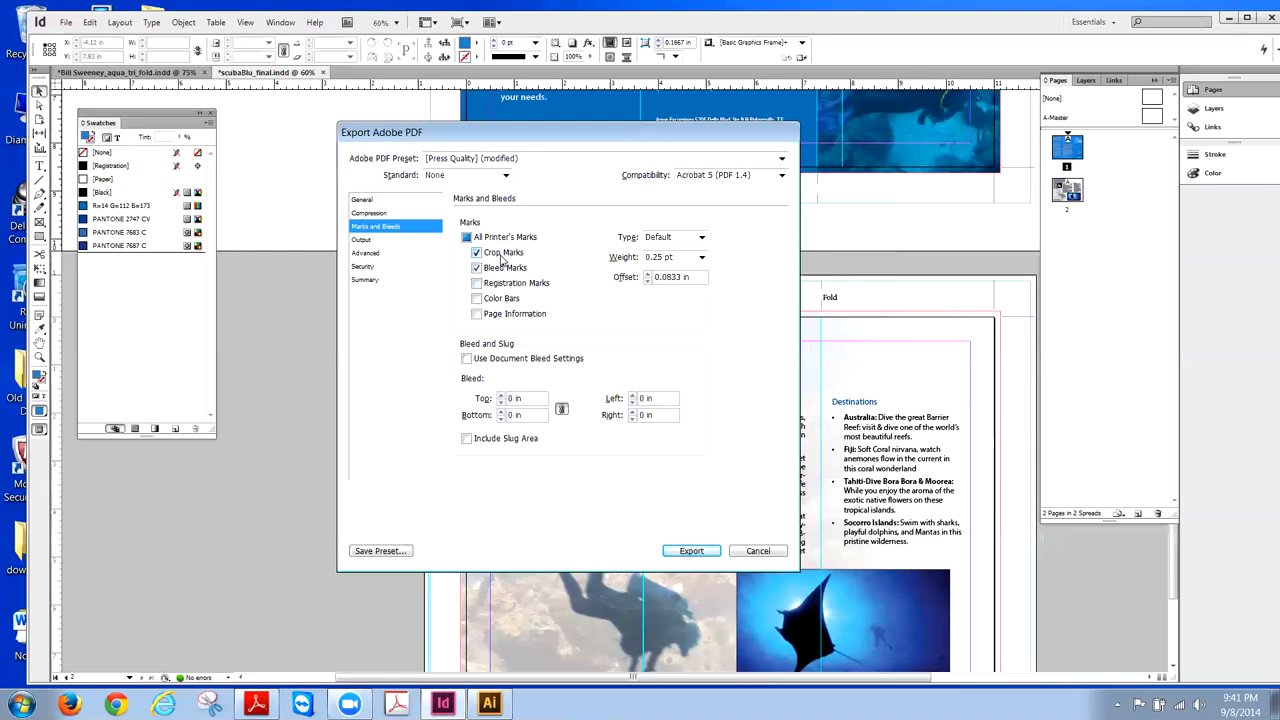
pyautogui.click(477, 284)
pyautogui.click(477, 299)
pyautogui.click(477, 314)
# - Include the slug area, use the document's 0.125 in bleed settings, and export the PDF
pyautogui.click(466, 439)
pyautogui.click(466, 359)
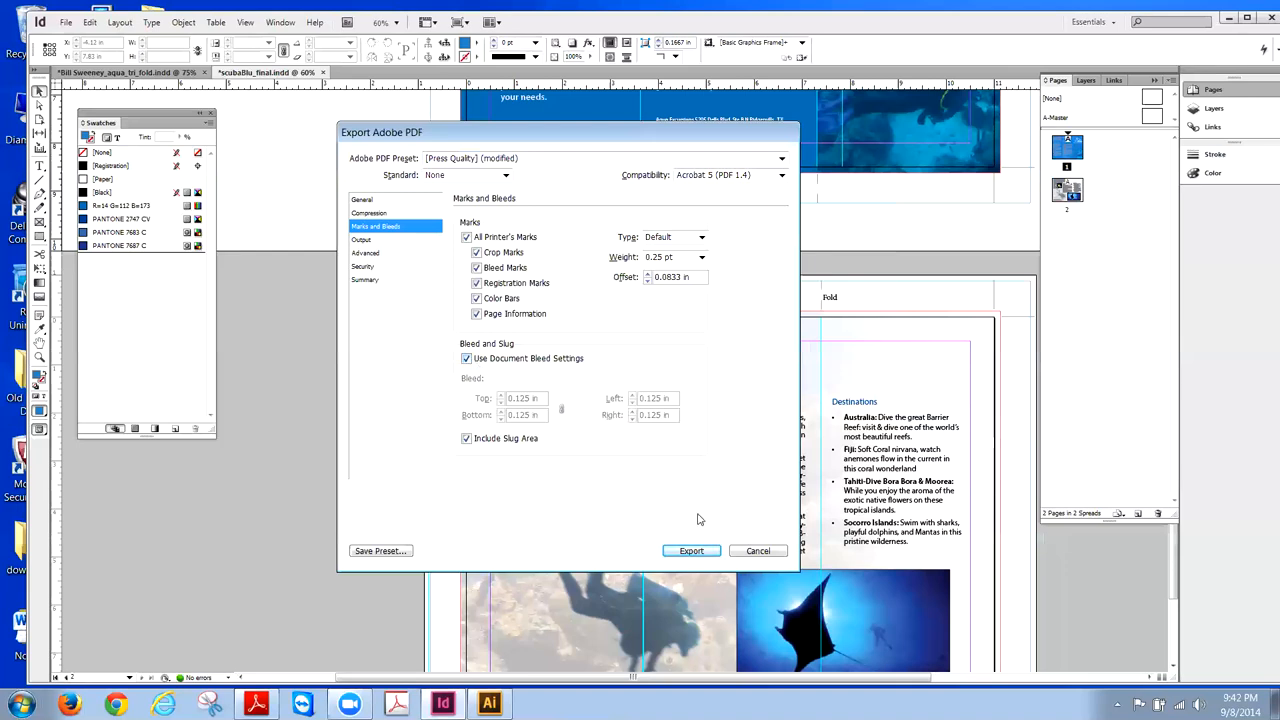
pyautogui.click(697, 551)
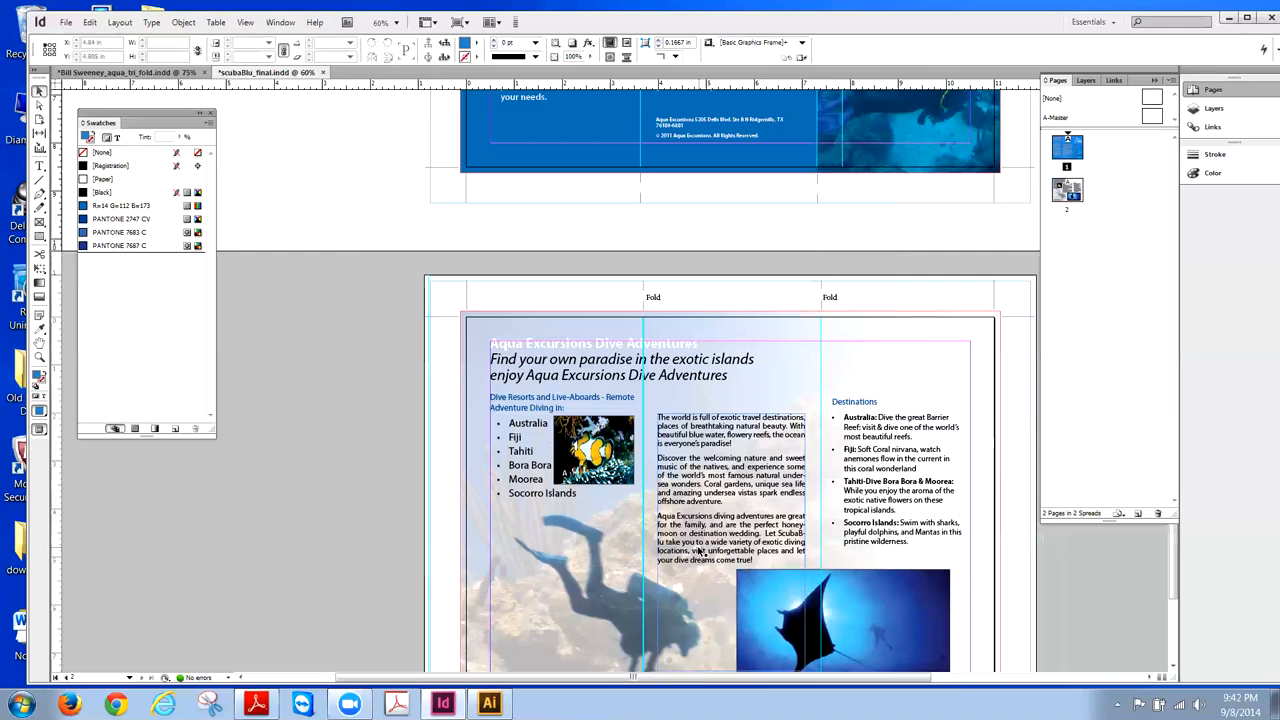
# - Open the desktop's tonight folder holding scubaBlu_tri_fold and start Adobe Reader alongside it
pyautogui.click(1236, 19)
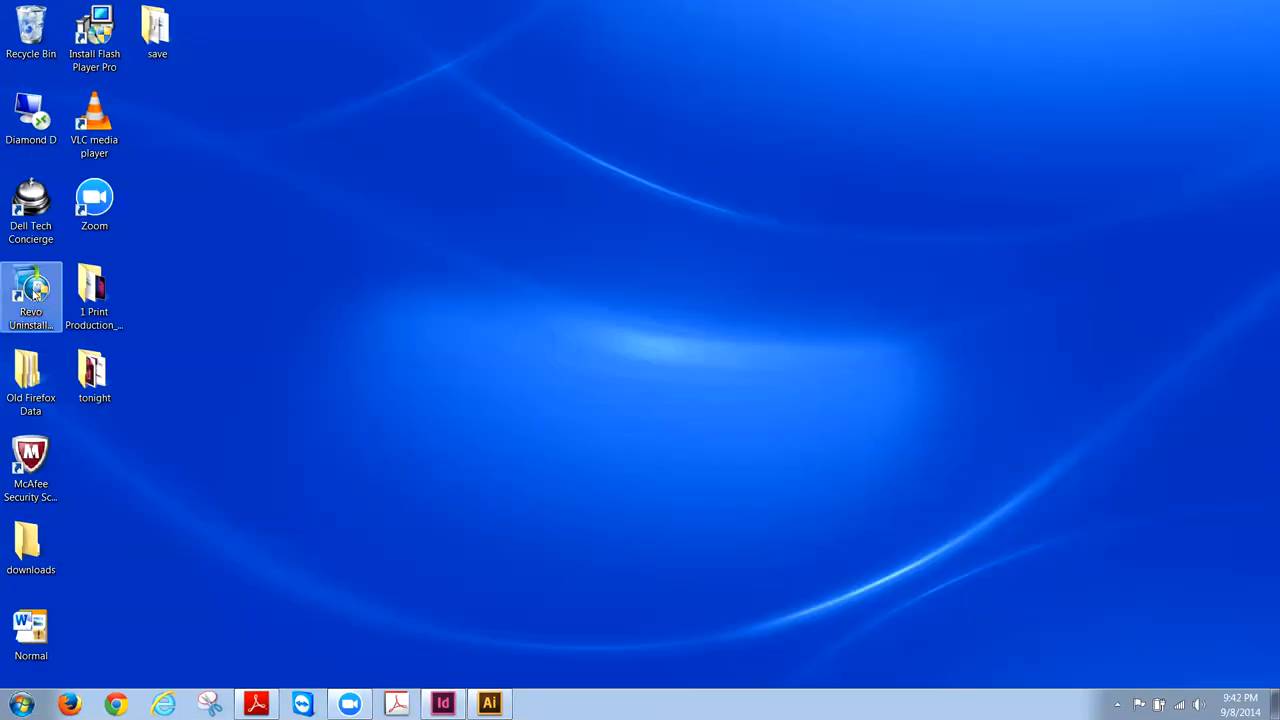
pyautogui.doubleClick(90, 362)
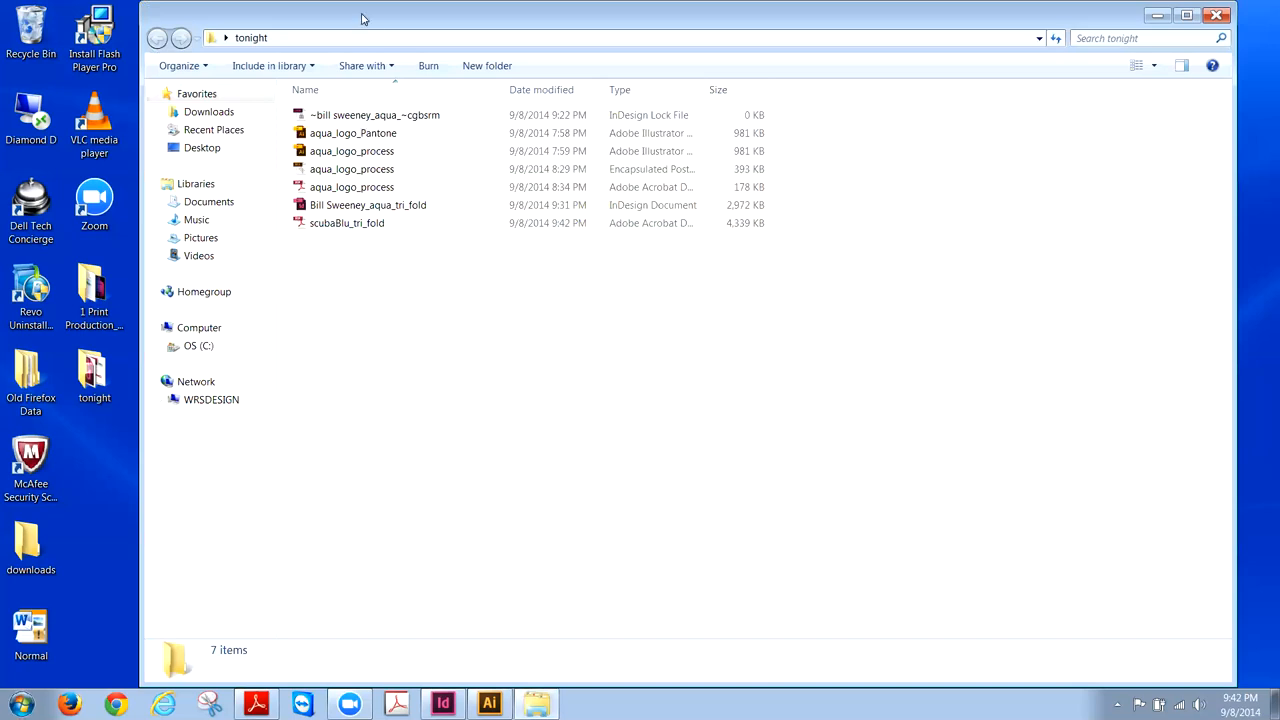
pyautogui.moveTo(365, 19); pyautogui.dragTo(574, 21)
pyautogui.click(257, 704)
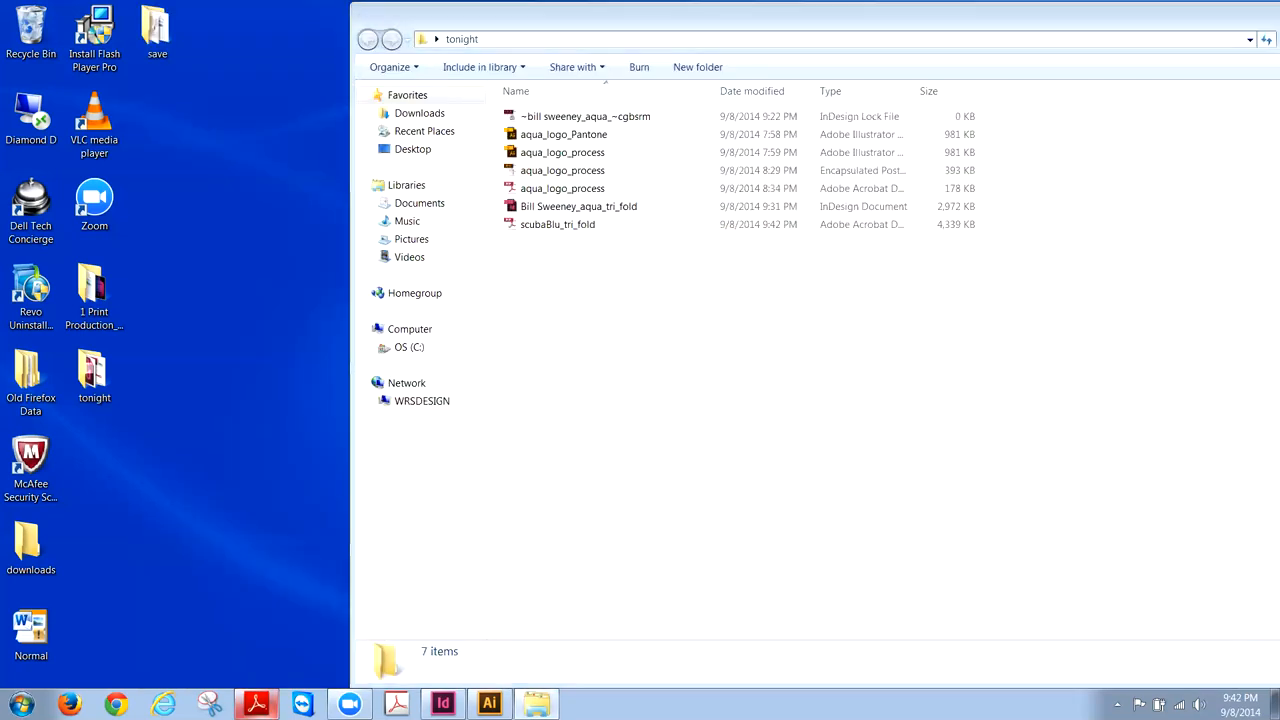
# - Open scubaBlu_tri_fold.pdf in Adobe Reader and view page 2 through the page thumbnails
pyautogui.click(1035, 360)
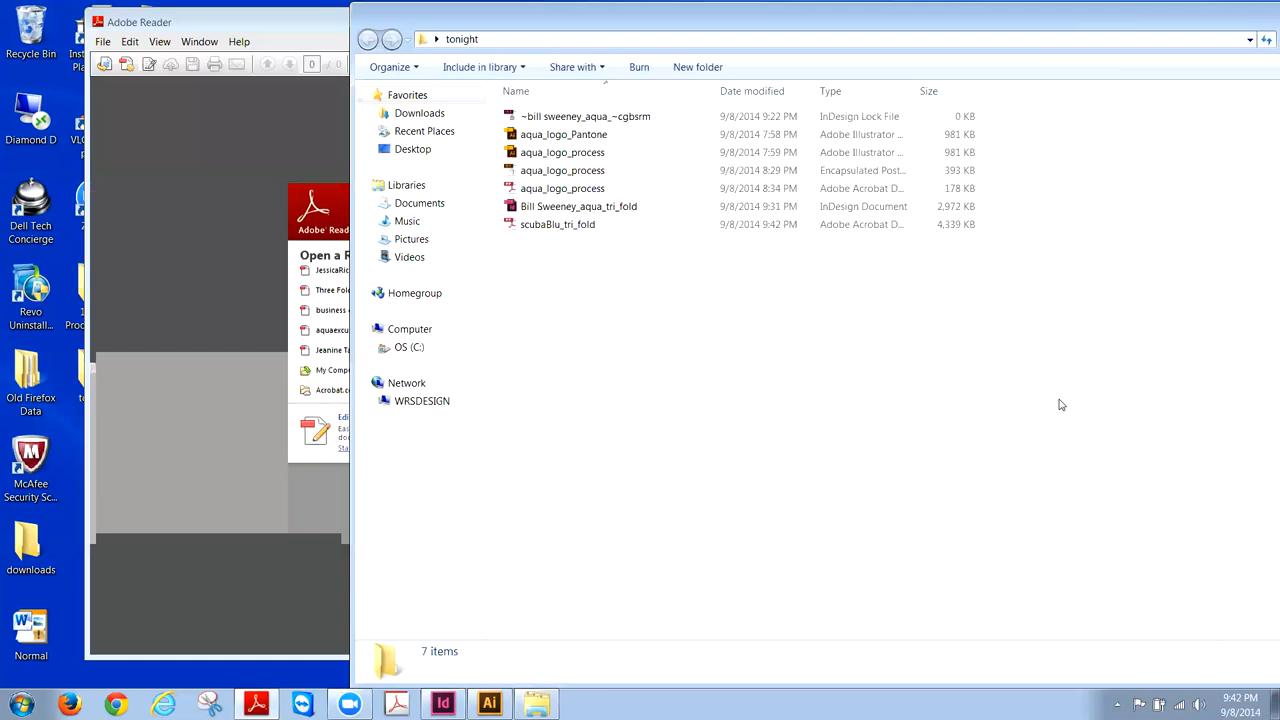
pyautogui.moveTo(547, 227); pyautogui.dragTo(226, 242)
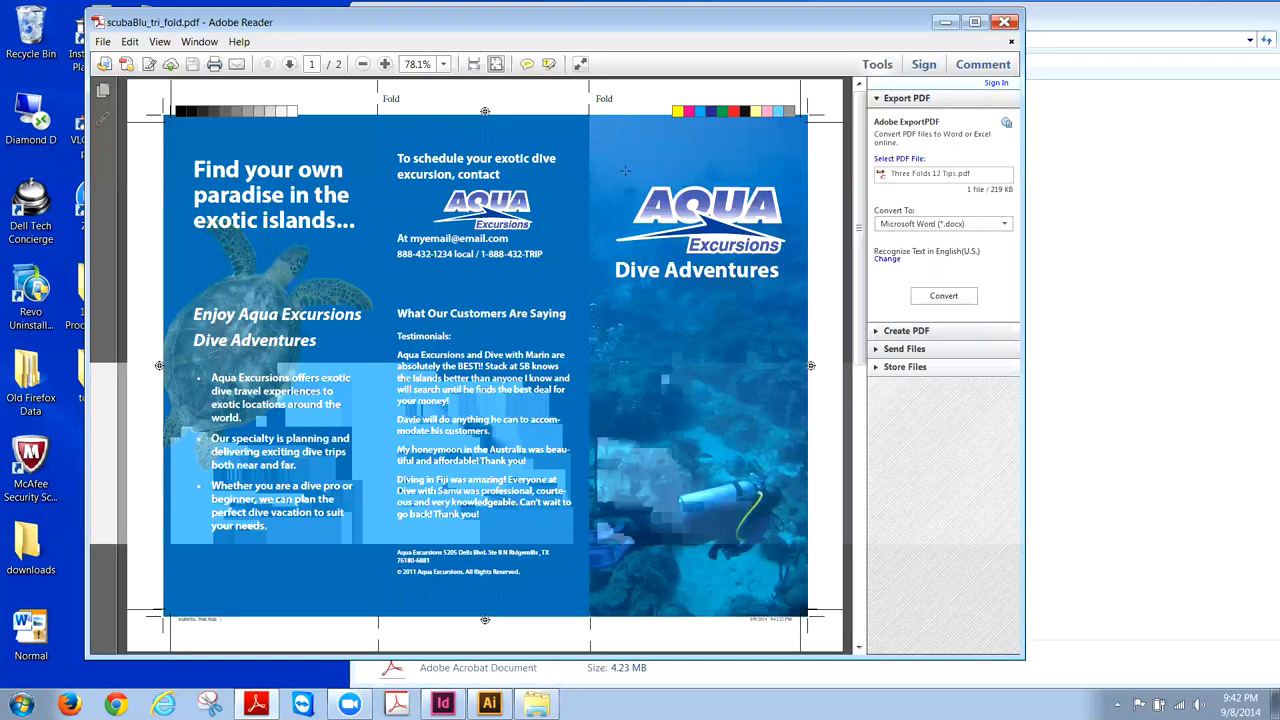
pyautogui.moveTo(777, 24); pyautogui.dragTo(831, 26)
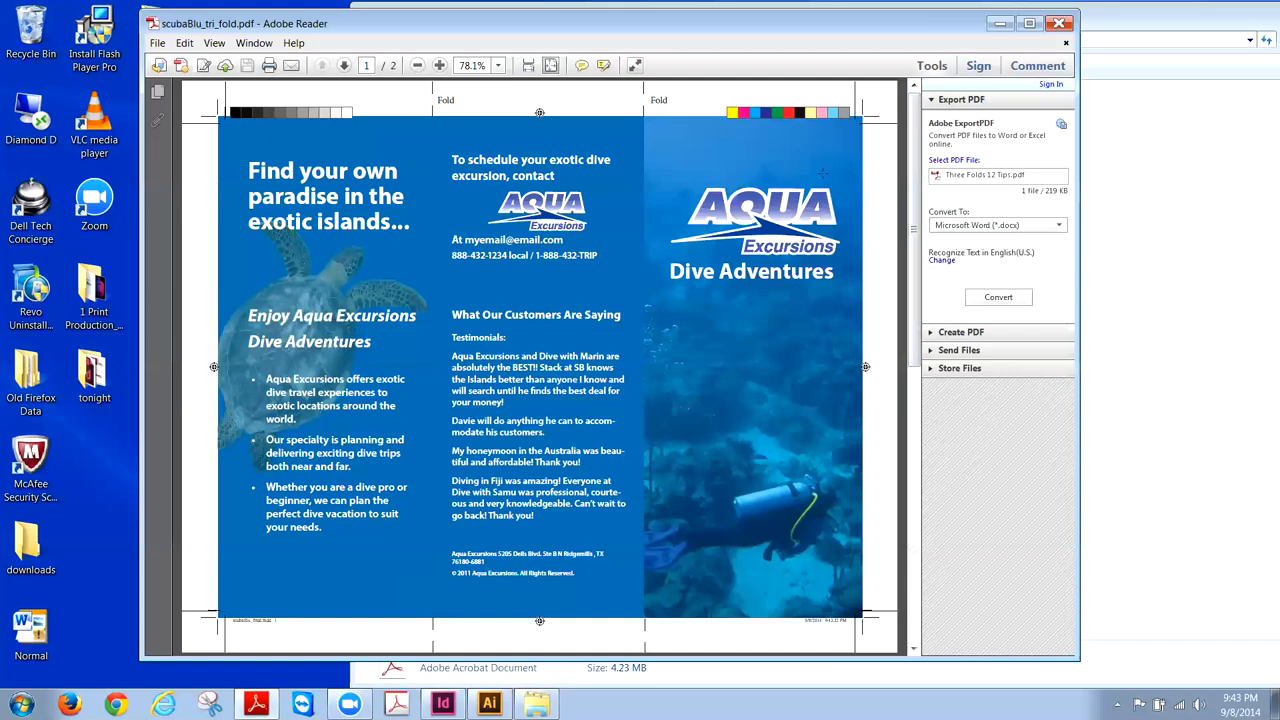
pyautogui.click(157, 92)
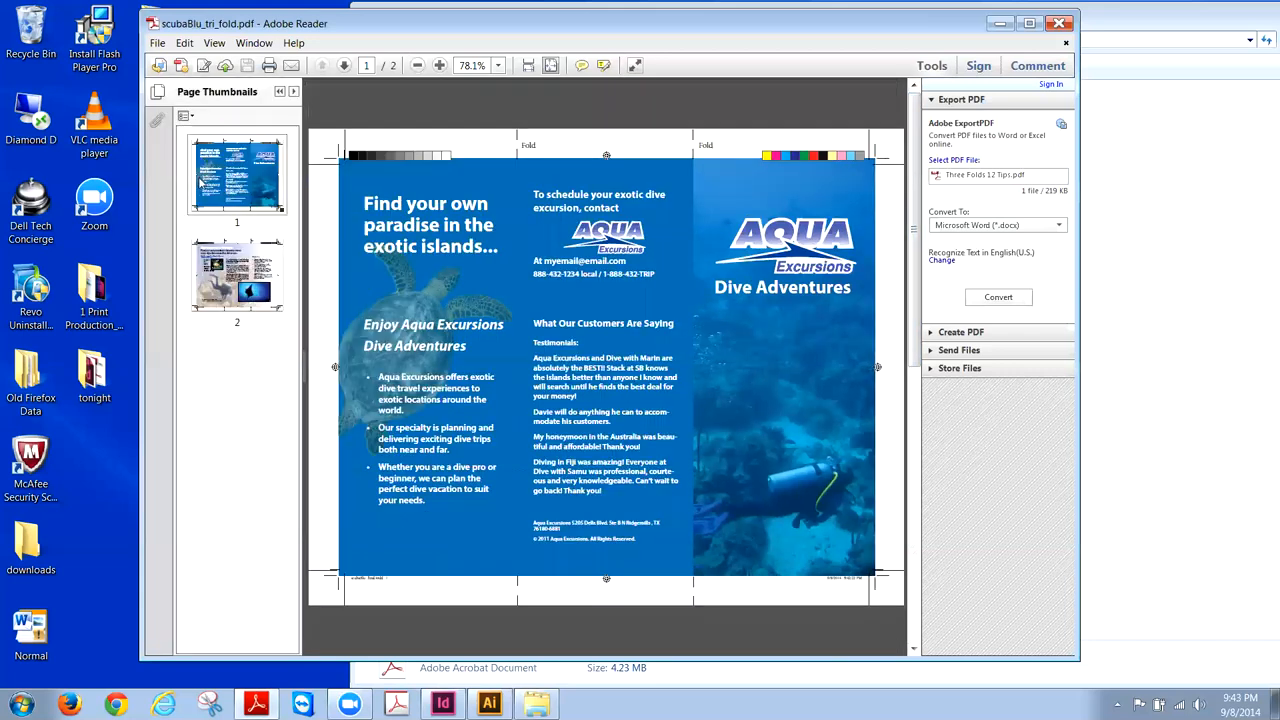
pyautogui.click(229, 270)
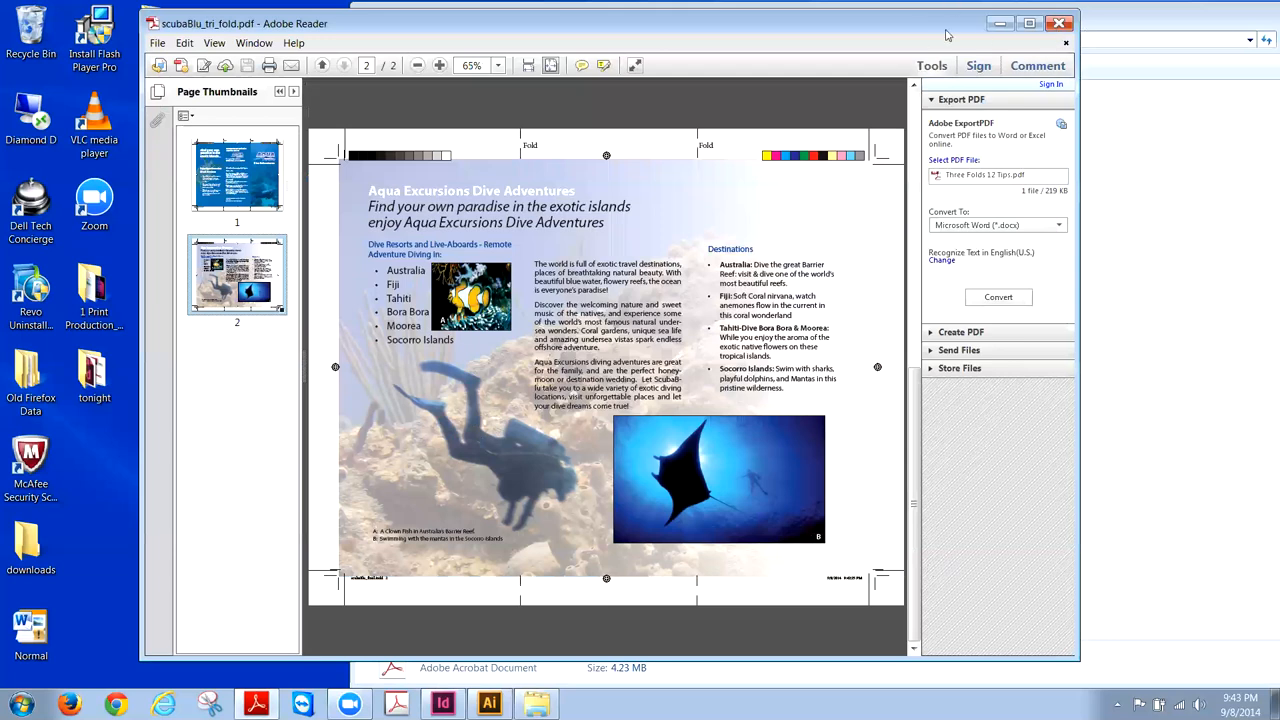
# - Close Adobe Reader and the tonight folder window, returning to the desktop
pyautogui.moveTo(941, 29); pyautogui.dragTo(910, 32)
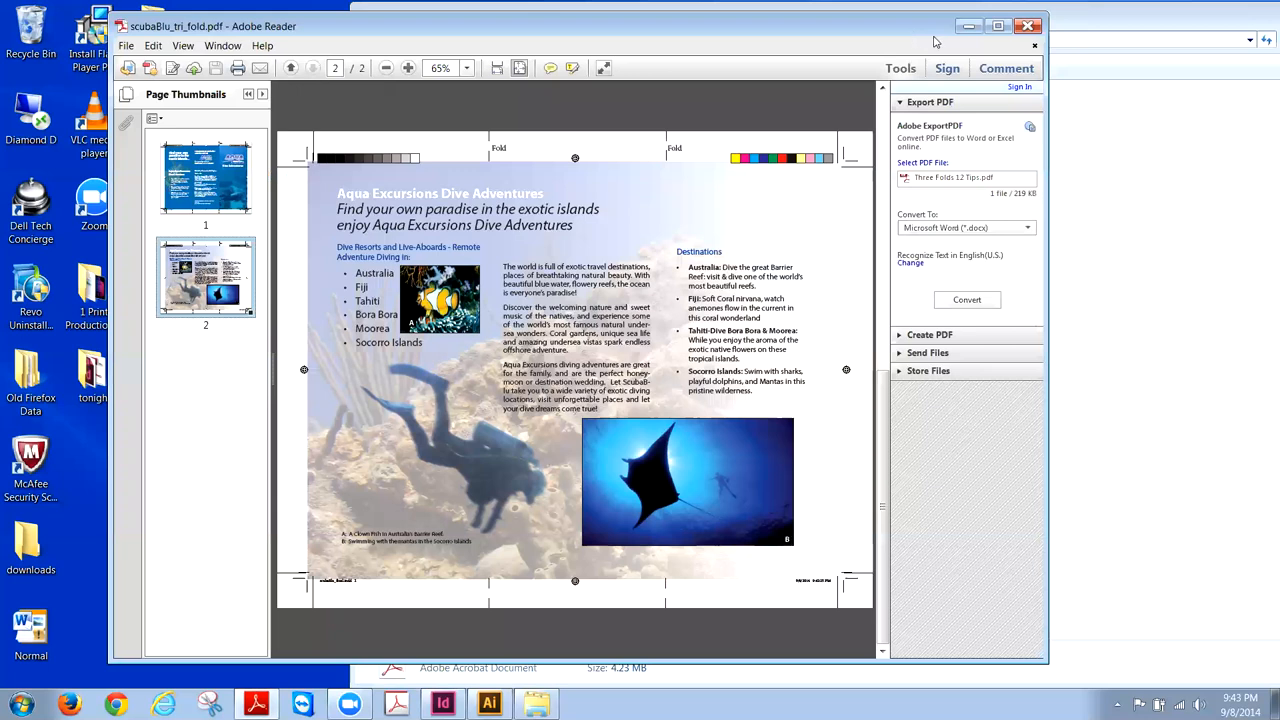
pyautogui.click(1029, 28)
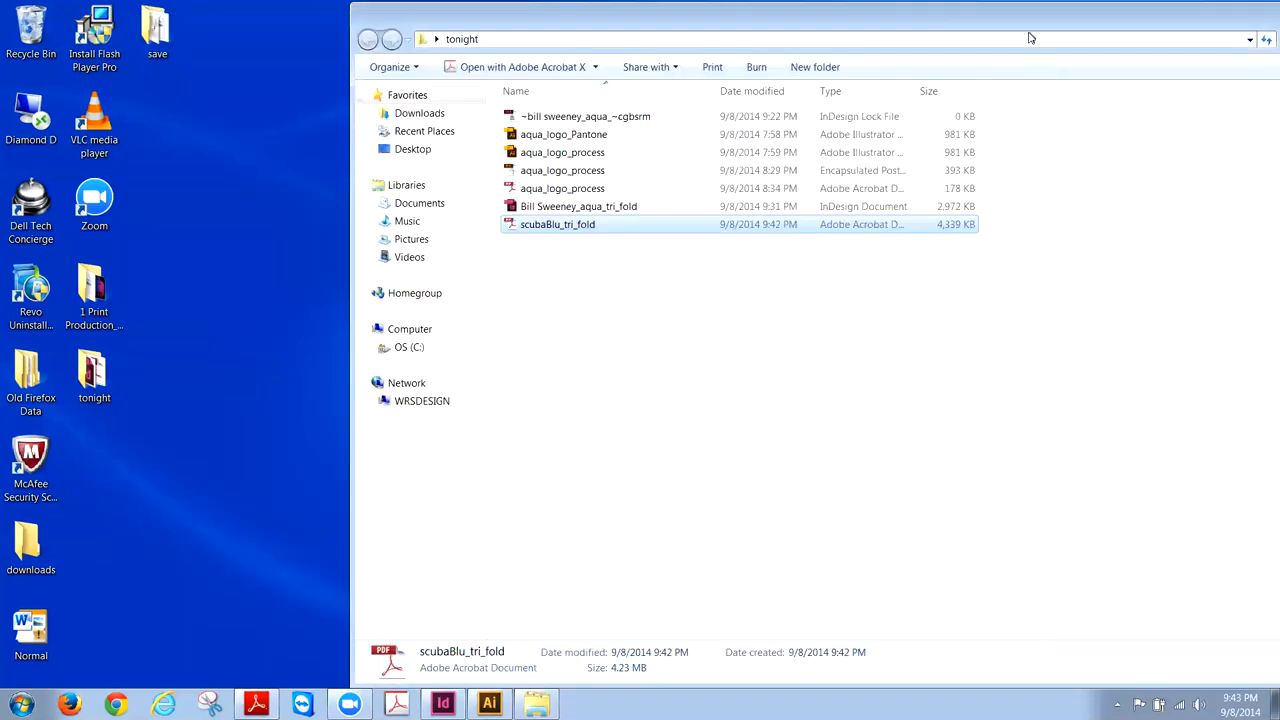
pyautogui.moveTo(1165, 23); pyautogui.dragTo(1022, 26)
pyautogui.moveTo(1163, 22); pyautogui.dragTo(1065, 22)
pyautogui.click(1190, 20)
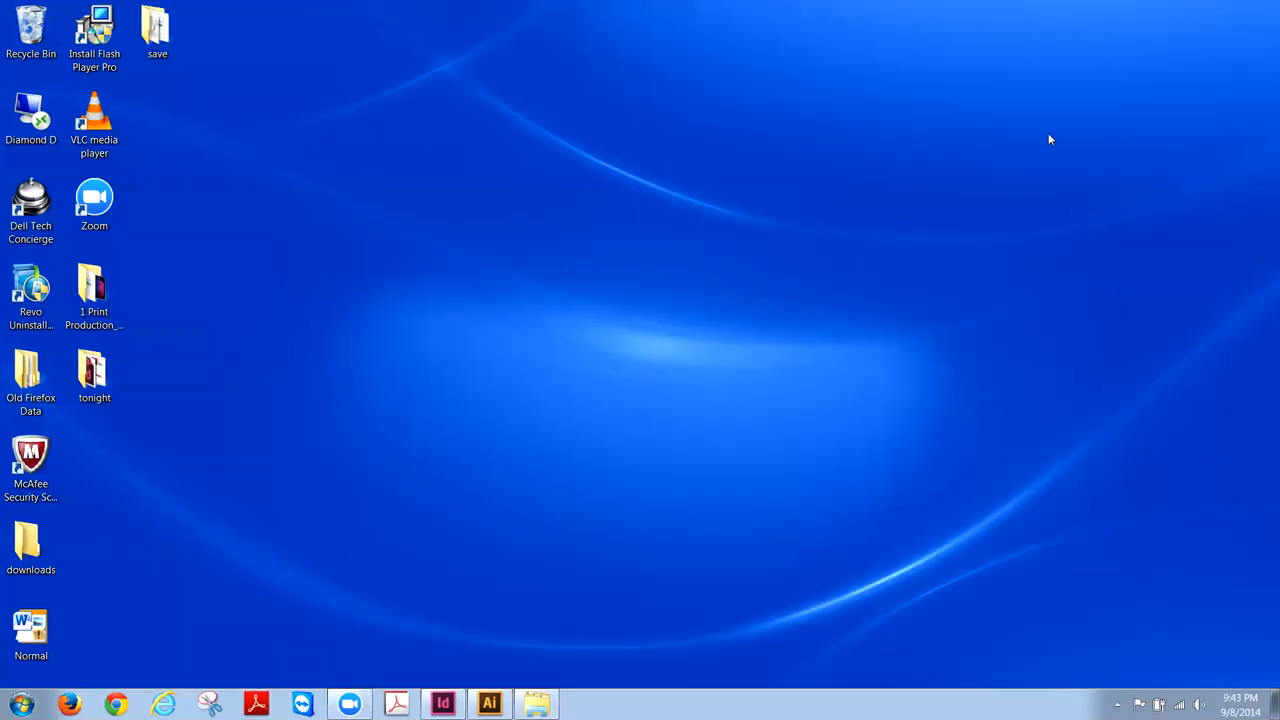